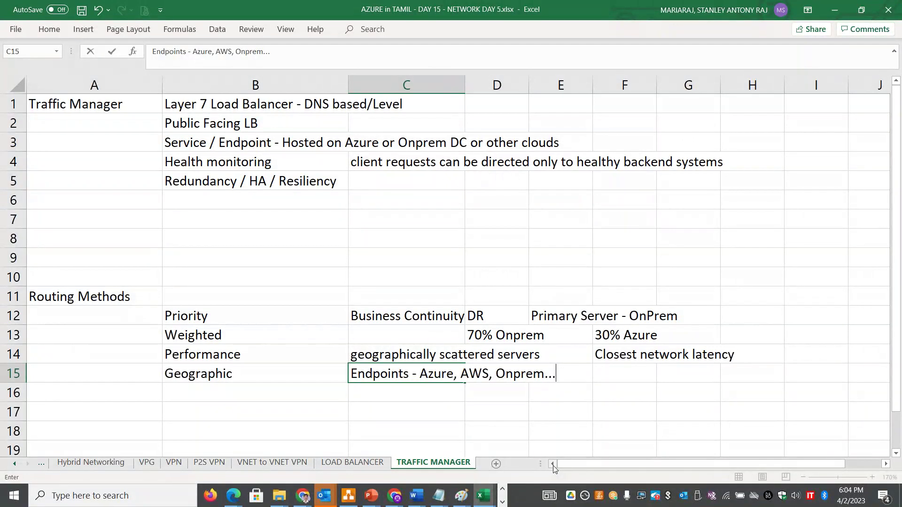
Enter "Data sovereignty, legal, compliance requirements" in F15 of the Geographic routing row
{"action": "left_click", "coordinate": [251, 374]}
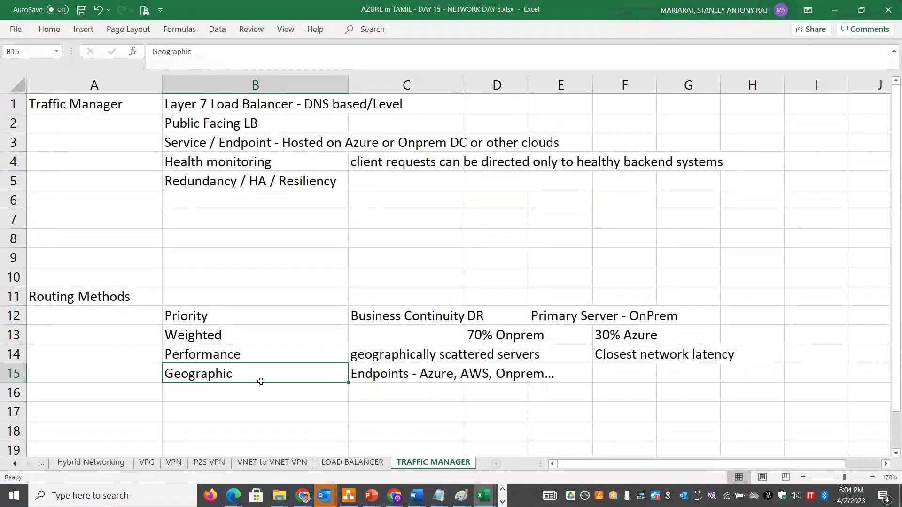
{"action": "left_click", "coordinate": [619, 379]}
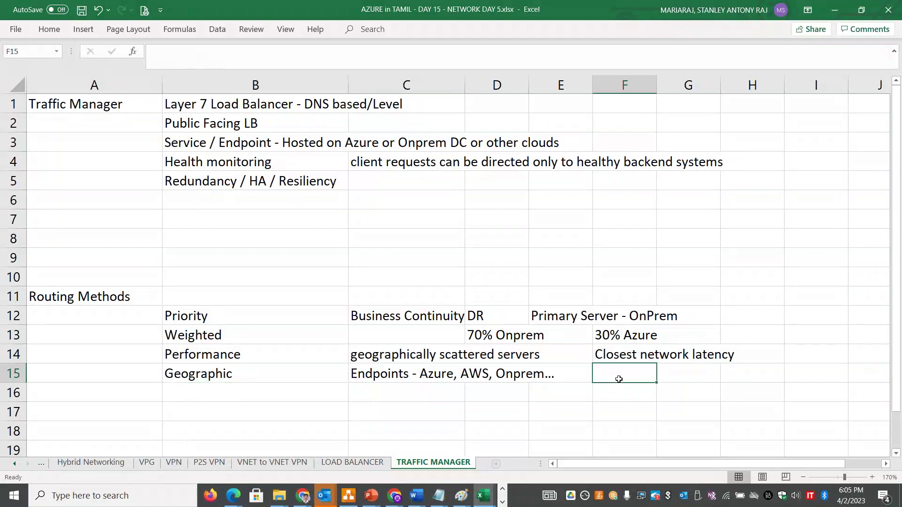
{"action": "type", "text": "Data soveri"}
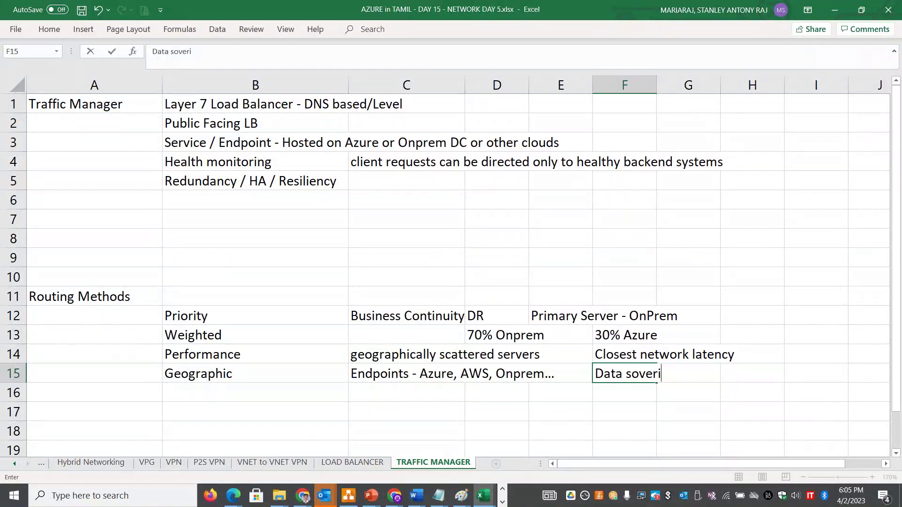
{"action": "key", "text": "BackSpace"}
{"action": "type", "text": "eign"}
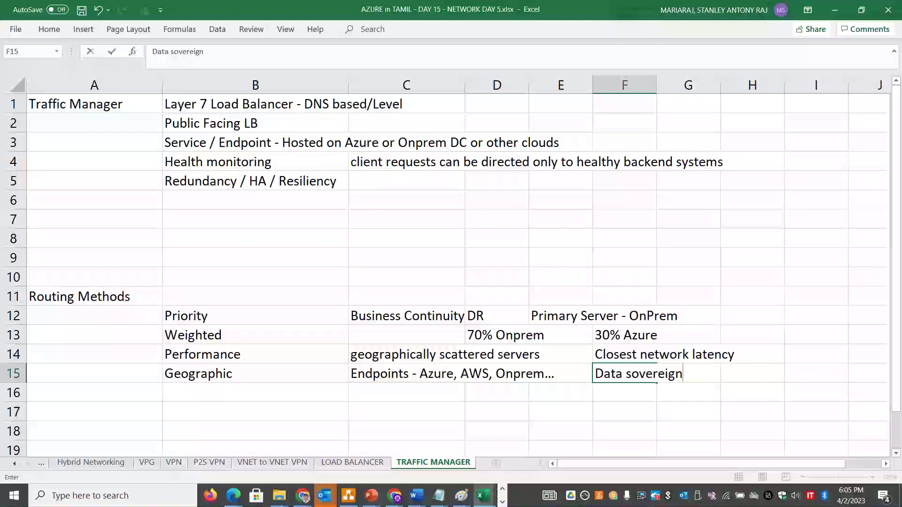
{"action": "type", "text": "ty, "}
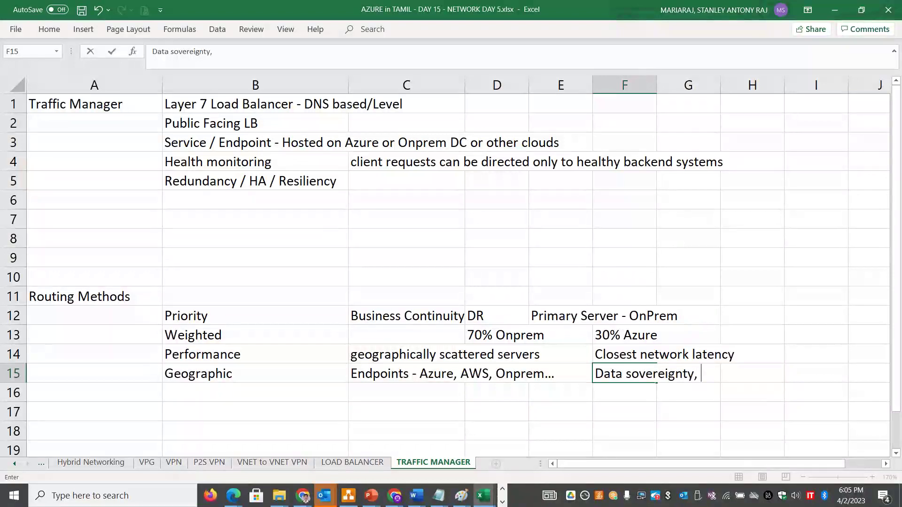
{"action": "type", "text": "legal, compli"}
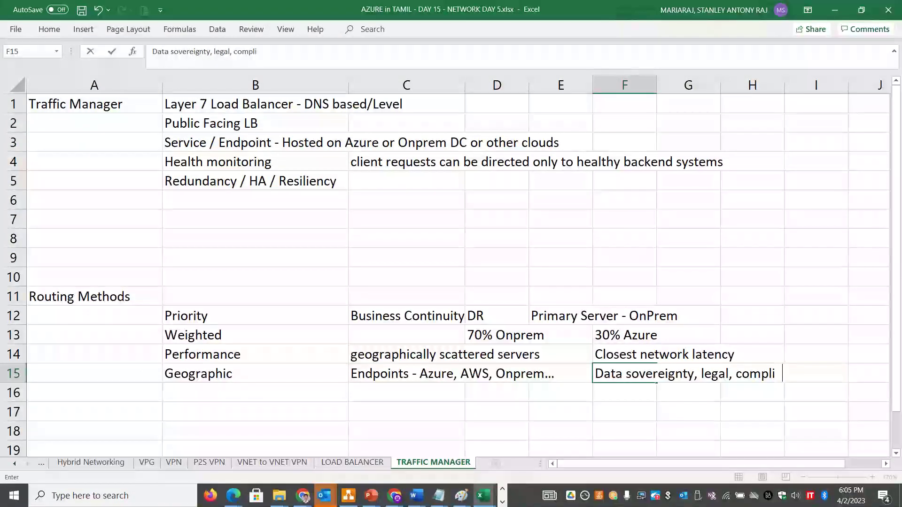
{"action": "type", "text": "ance requirements"}
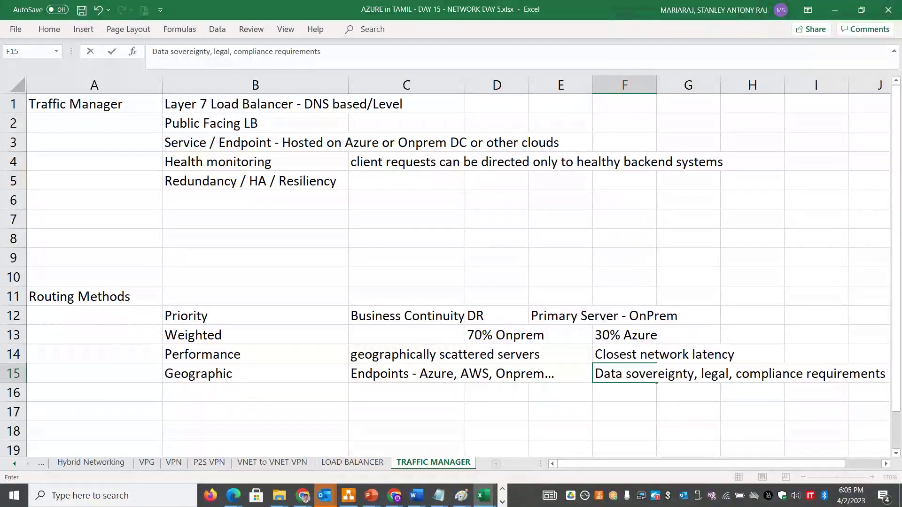
{"action": "key", "text": "ctrl+Return"}
Enter "Data localization - apps" in F16, directly below the data sovereignty note
{"action": "key", "text": "Right"}
{"action": "key", "text": "Right"}
{"action": "key", "text": "Right"}
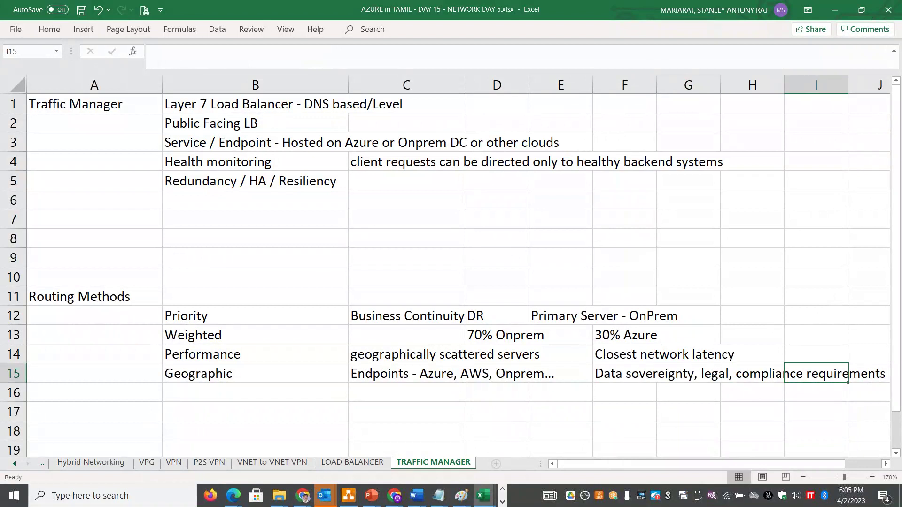
{"action": "key", "text": "Left"}
{"action": "key", "text": "Left"}
{"action": "key", "text": "Left"}
{"action": "key", "text": "Down"}
{"action": "type", "text": "Data locali"}
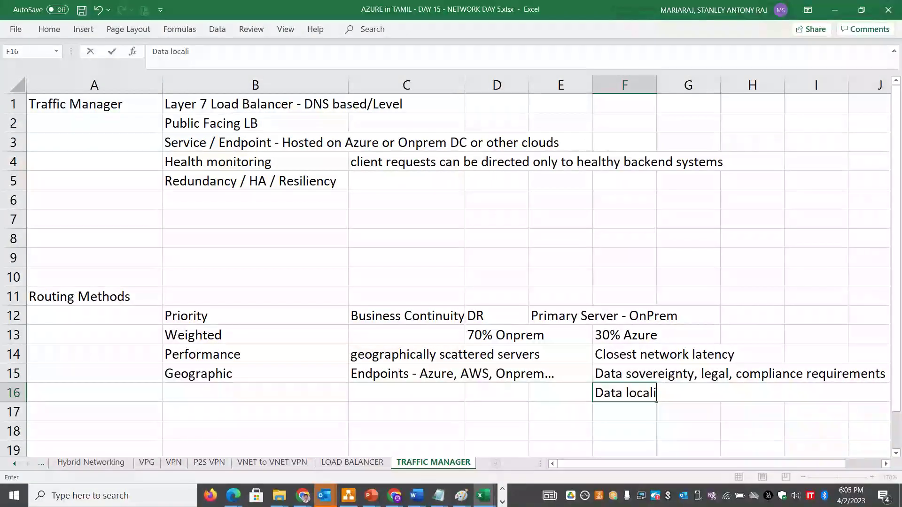
{"action": "type", "text": "zation - apps"}
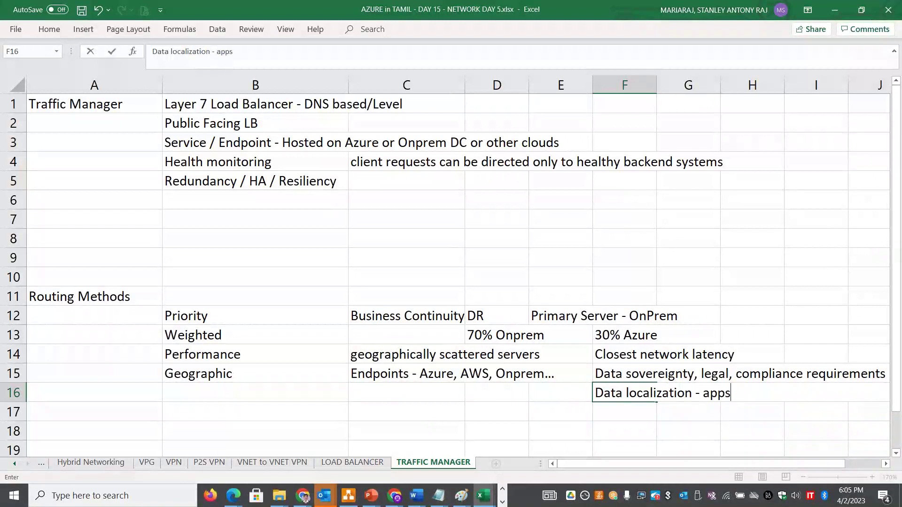
Add the routing method "Multivalue" in B17 with the description "IPv4 / IPv6 addresses as endpoints" in C17
{"action": "left_click", "coordinate": [282, 412]}
{"action": "type", "text": "Multivalue"}
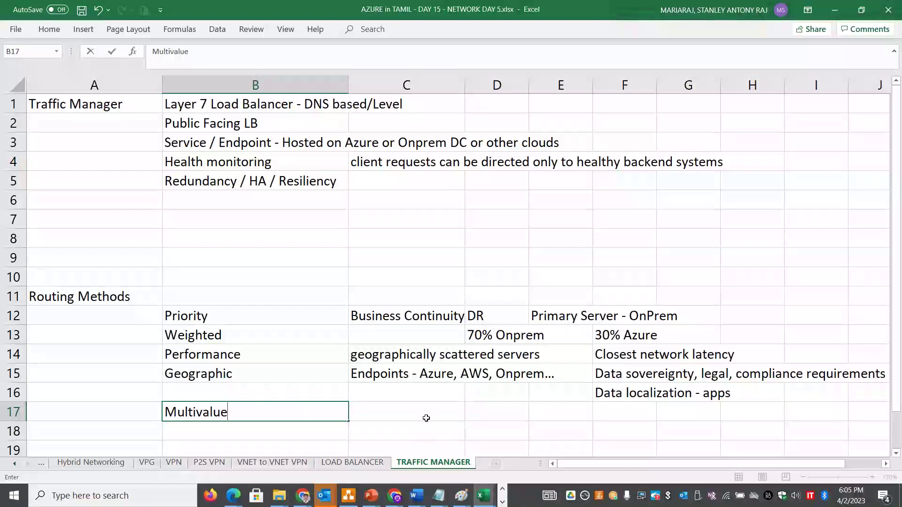
{"action": "left_click", "coordinate": [426, 418]}
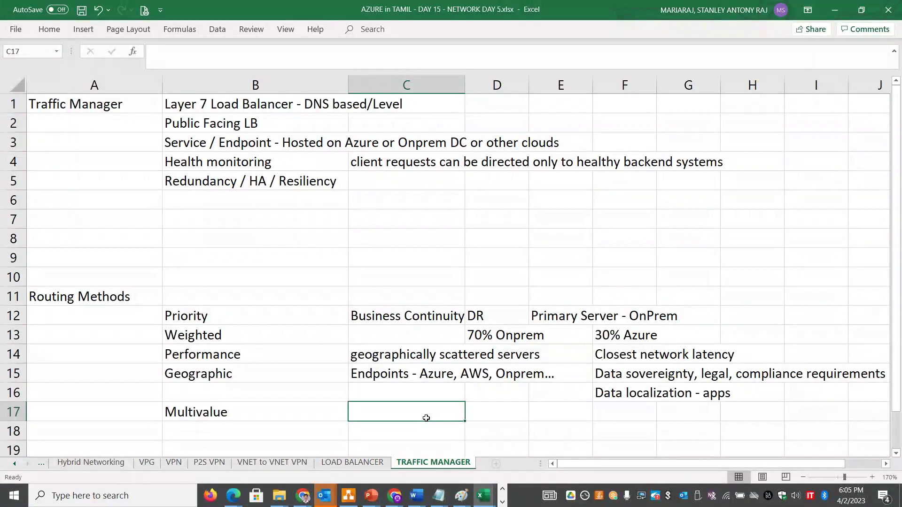
{"action": "type", "text": "IPv4 "}
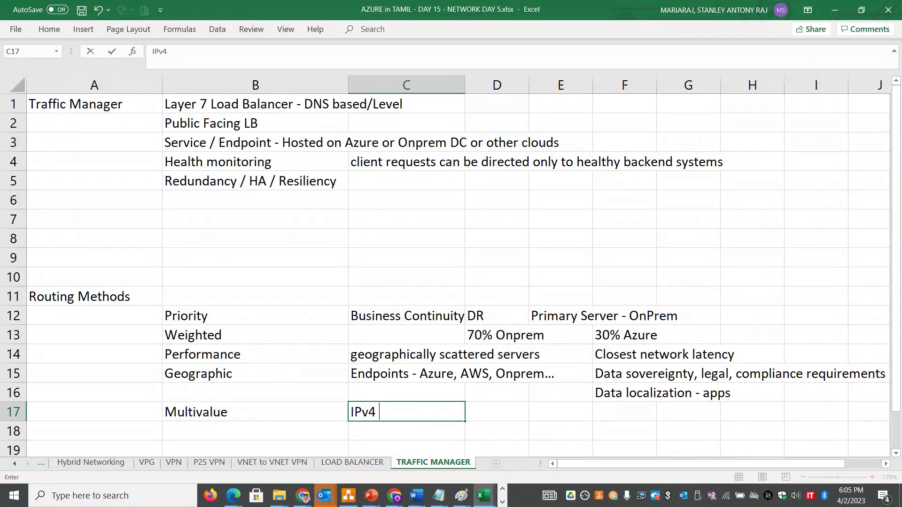
{"action": "type", "text": "/ IPv6 addresses as"}
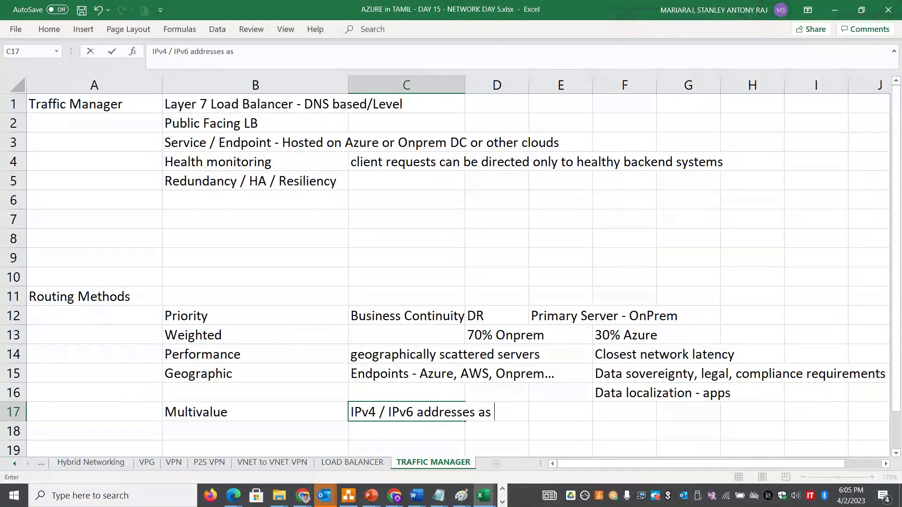
{"action": "type", "text": " endpoitns"}
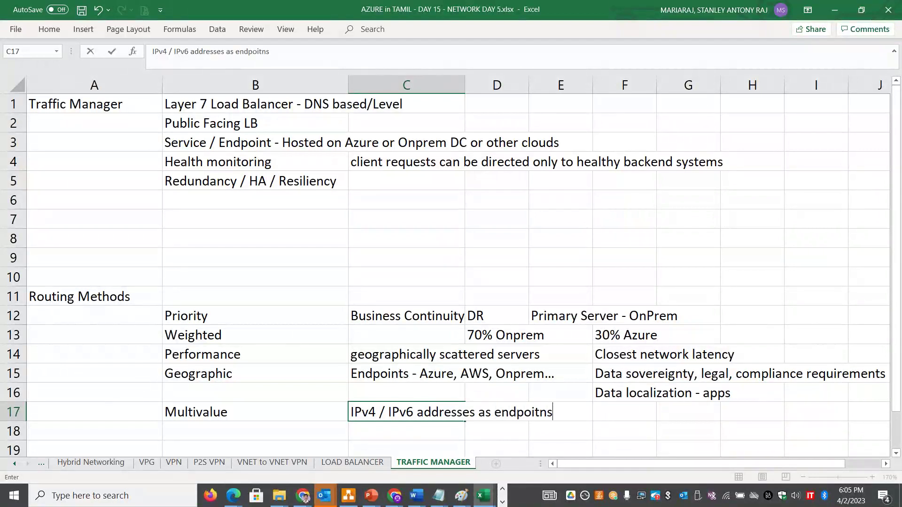
{"action": "key", "text": "BackSpace"}
{"action": "key", "text": "BackSpace"}
{"action": "key", "text": "BackSpace"}
{"action": "type", "text": "ints"}
{"action": "key", "text": "Return"}
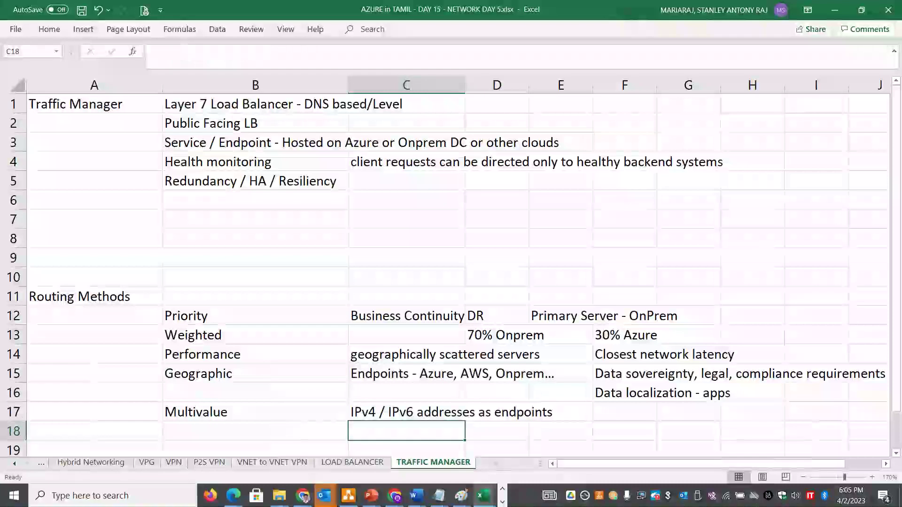
Add "Subnet" in B18 as the last routing method
{"action": "left_click", "coordinate": [255, 431]}
{"action": "type", "text": "S"}
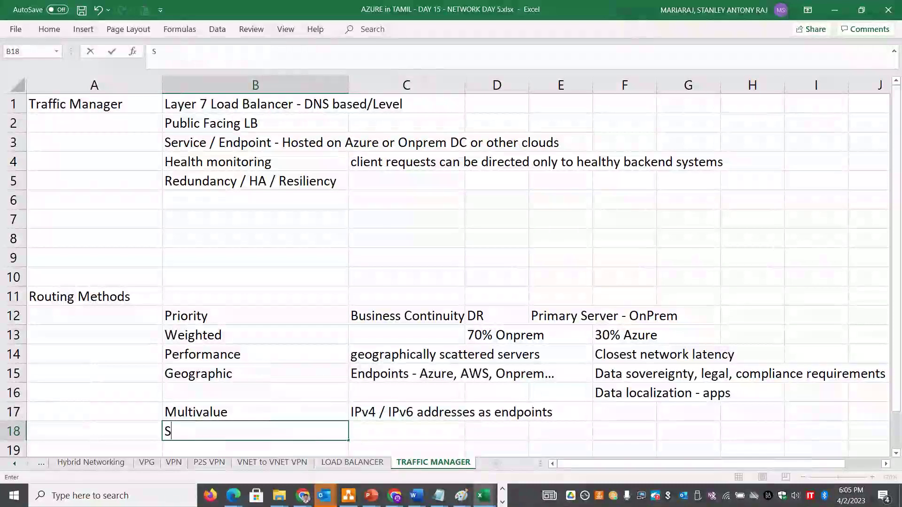
{"action": "type", "text": "ubnet"}
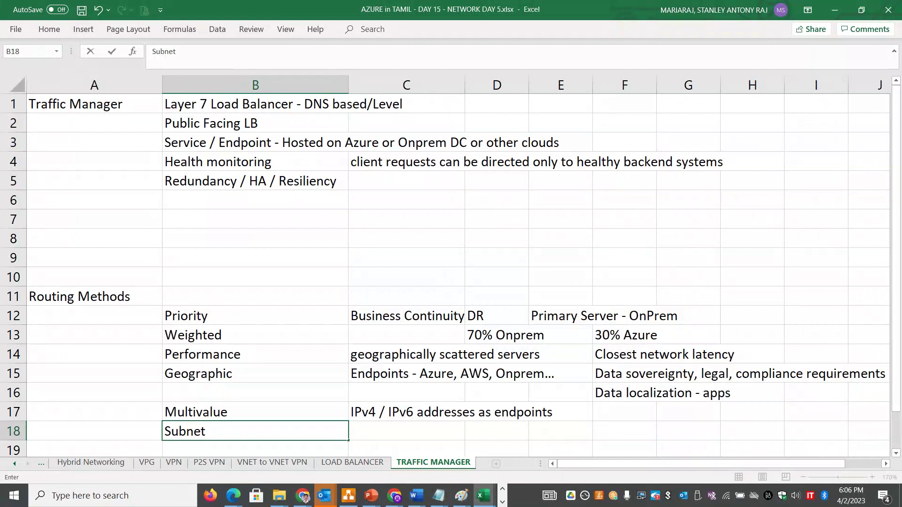
On the LOAD BALANCER sheet, extend the B11 heading to "AZURE LOAD BALANCER (NLB)"
{"action": "left_click", "coordinate": [365, 464]}
{"action": "left_click", "coordinate": [364, 465]}
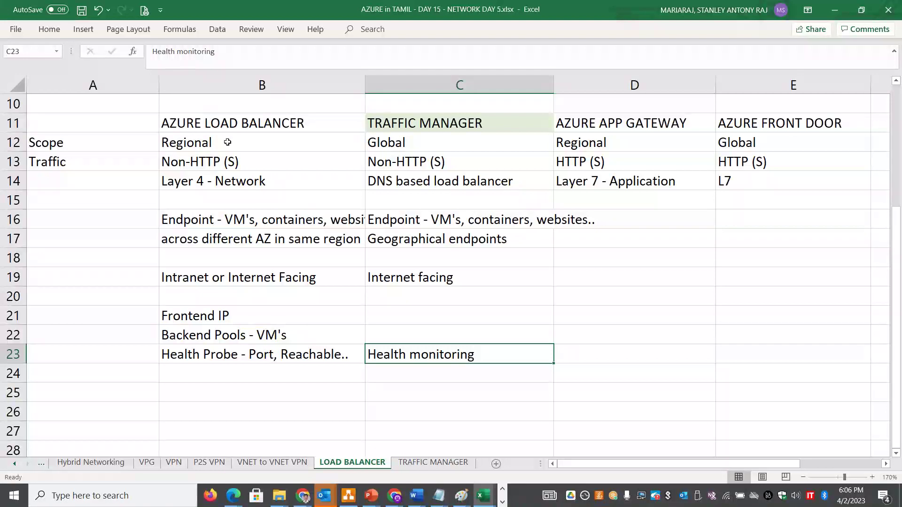
{"action": "left_click_drag", "start_coordinate": [240, 143], "coordinate": [404, 142]}
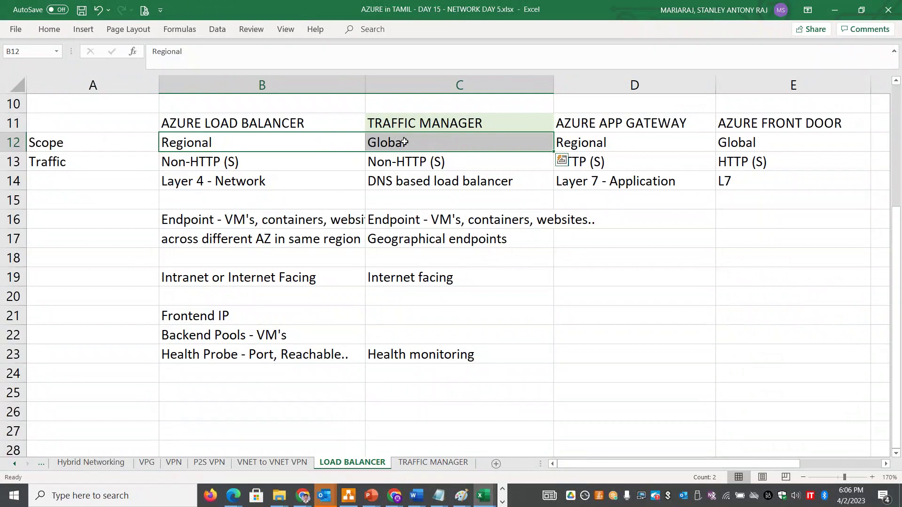
{"action": "left_click", "coordinate": [897, 80]}
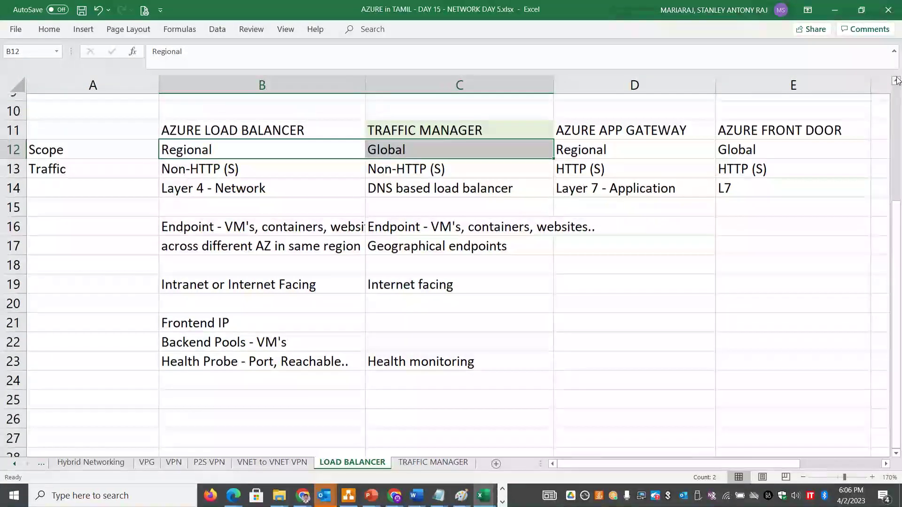
{"action": "scroll", "coordinate": [263, 271], "scroll_direction": "up", "scroll_amount": 3}
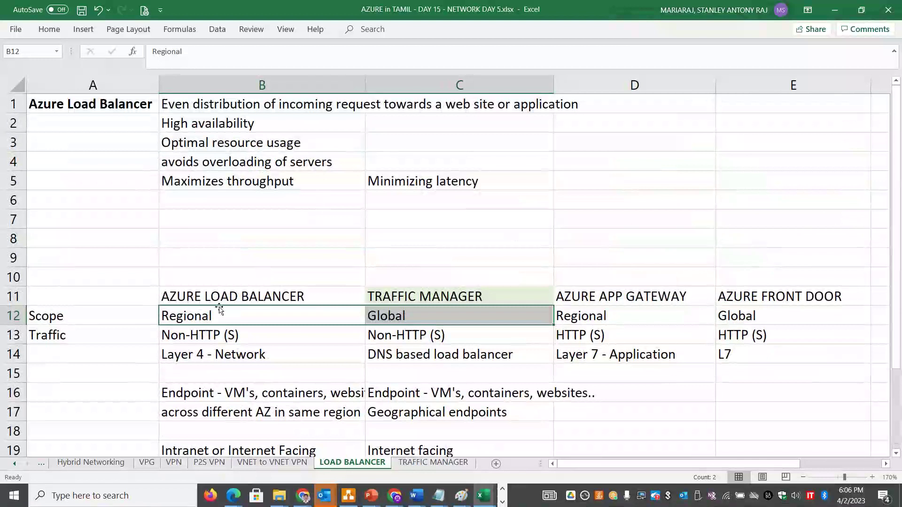
{"action": "double_click", "coordinate": [305, 297]}
{"action": "type", "text": "(NLB)"}
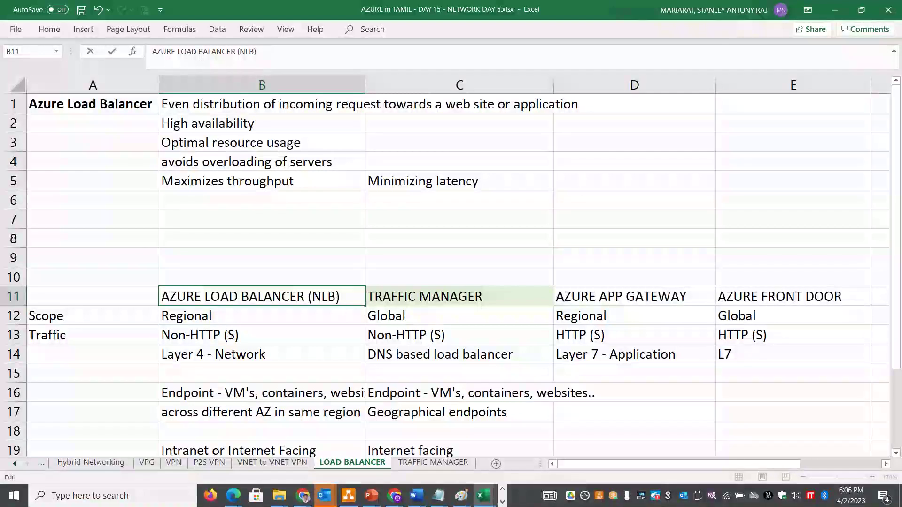
{"action": "left_click", "coordinate": [269, 350]}
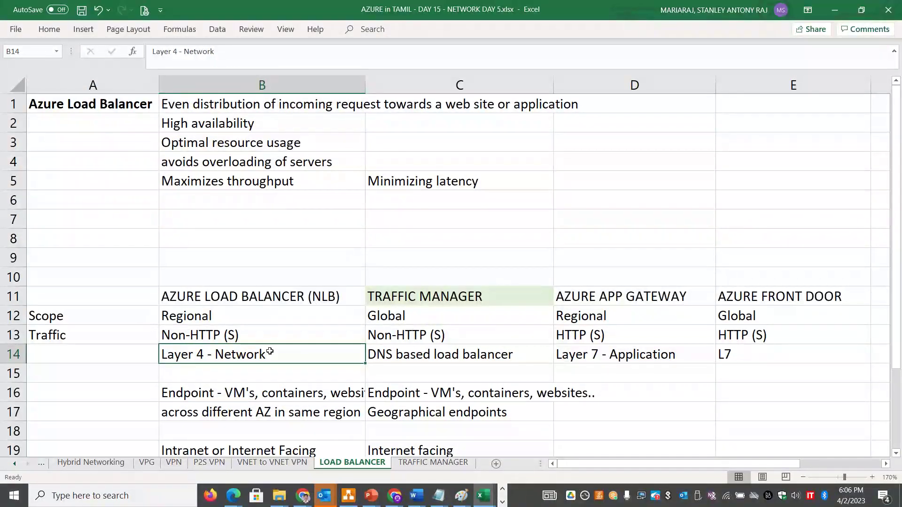
Add "Native IPv6 Support" in B6 to the Azure Load Balancer feature list
{"action": "left_click", "coordinate": [217, 197]}
{"action": "type", "text": "Native IP"}
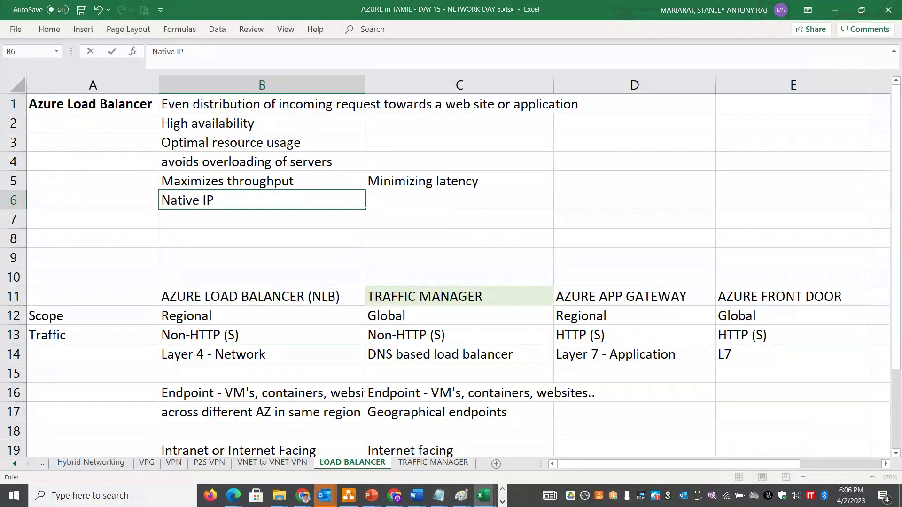
{"action": "type", "text": "v6 Support"}
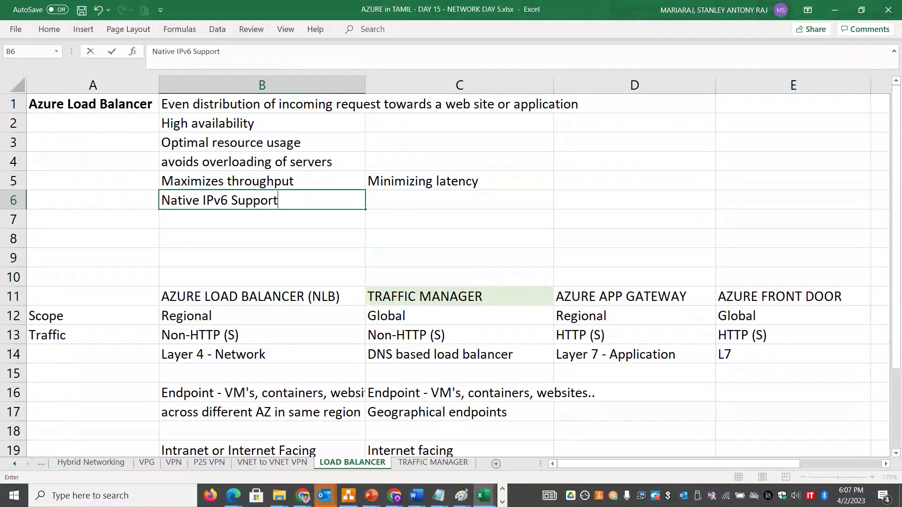
Enter "NAT/PAT support" in B7 and "Better security" beside it in C7
{"action": "left_click", "coordinate": [184, 220]}
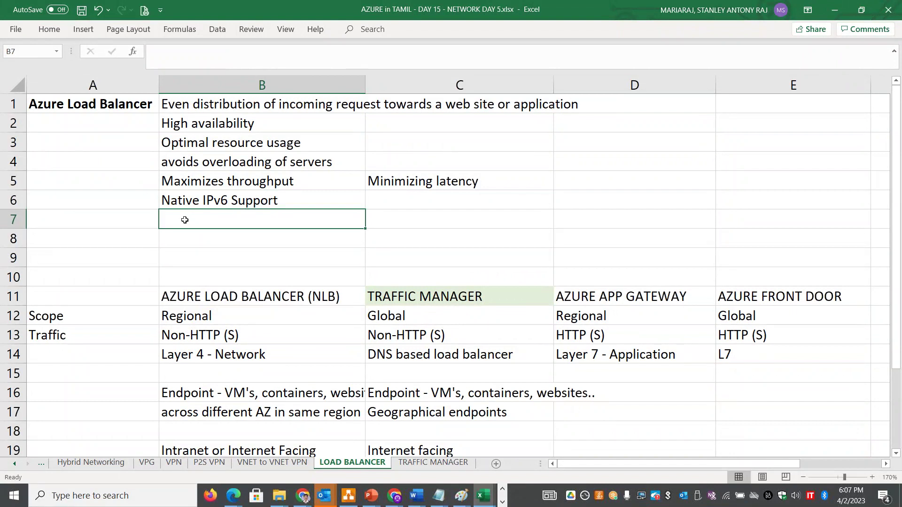
{"action": "type", "text": "NAT/PAT support"}
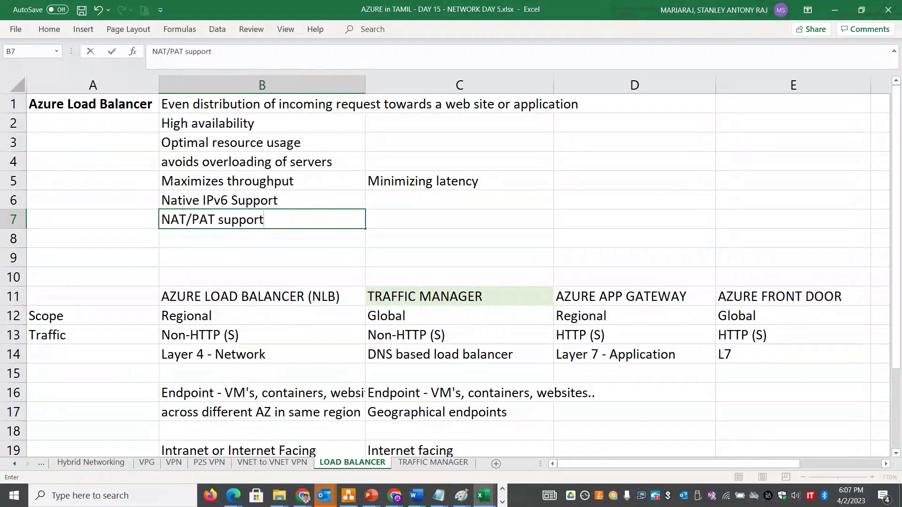
{"action": "left_click", "coordinate": [460, 219]}
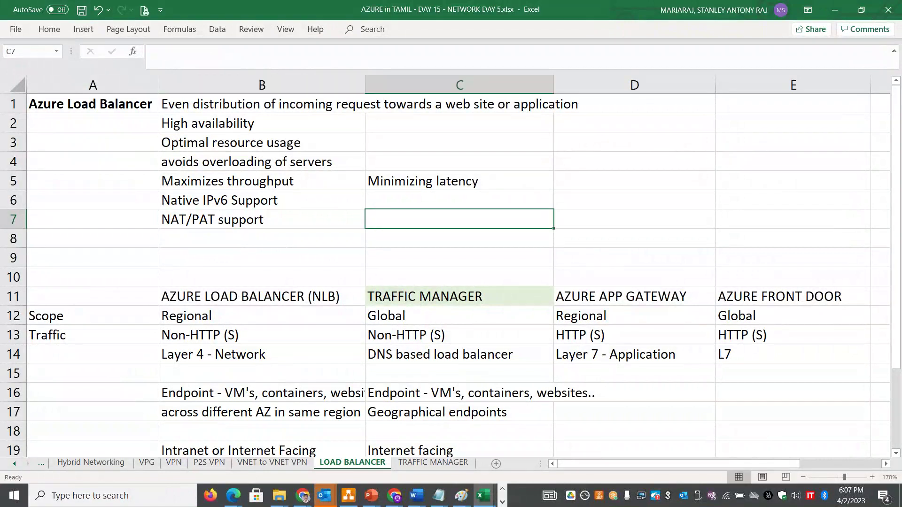
{"action": "type", "text": "Better security"}
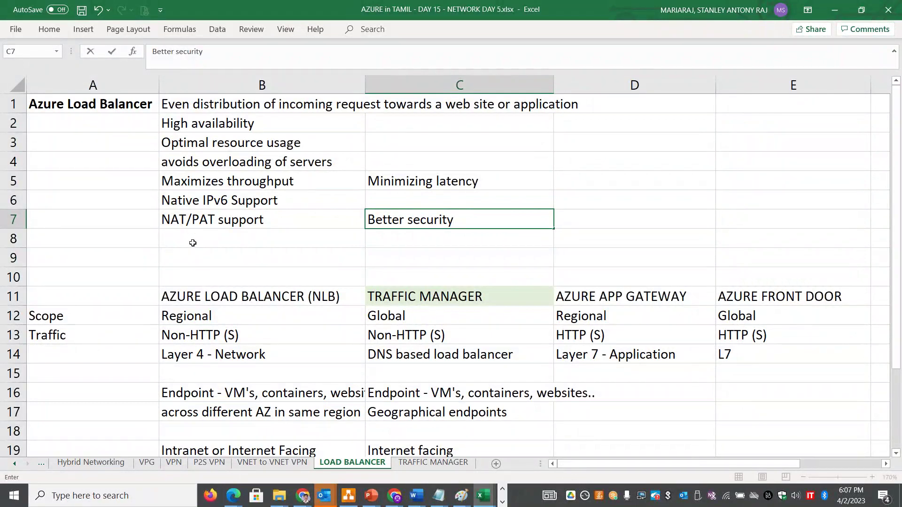
Add "Integration with autoscaling" in B8 to the load balancer feature list
{"action": "left_click", "coordinate": [193, 240]}
{"action": "type", "text": "Integration with autosc"}
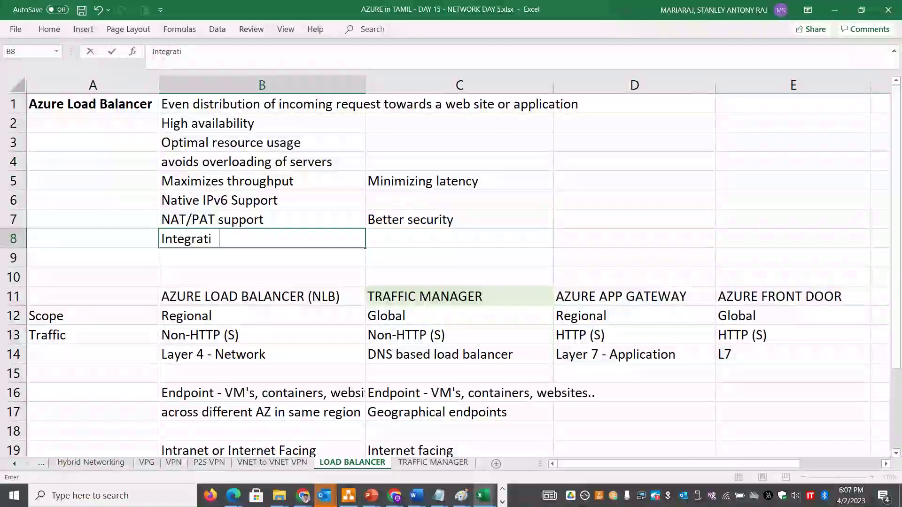
{"action": "type", "text": "aling"}
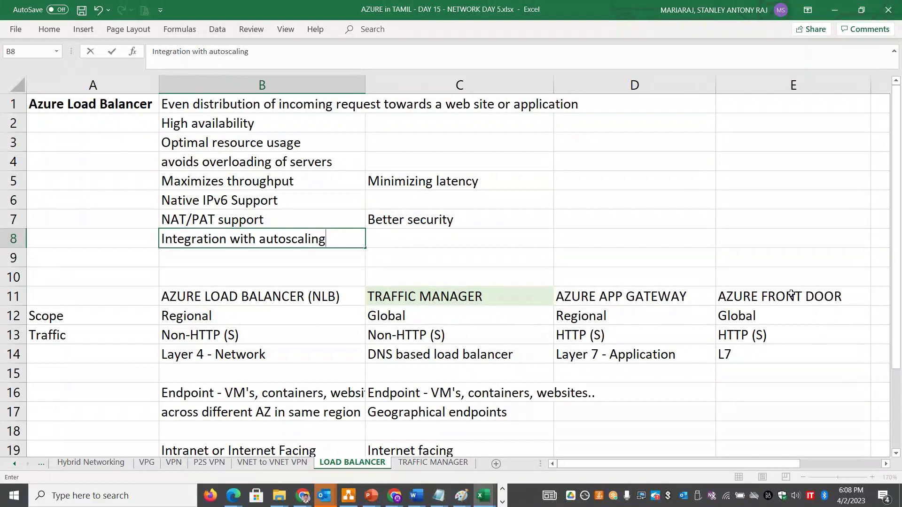
Center the four service headings in B11:E11 horizontally
{"action": "left_click_drag", "start_coordinate": [784, 288], "coordinate": [266, 298]}
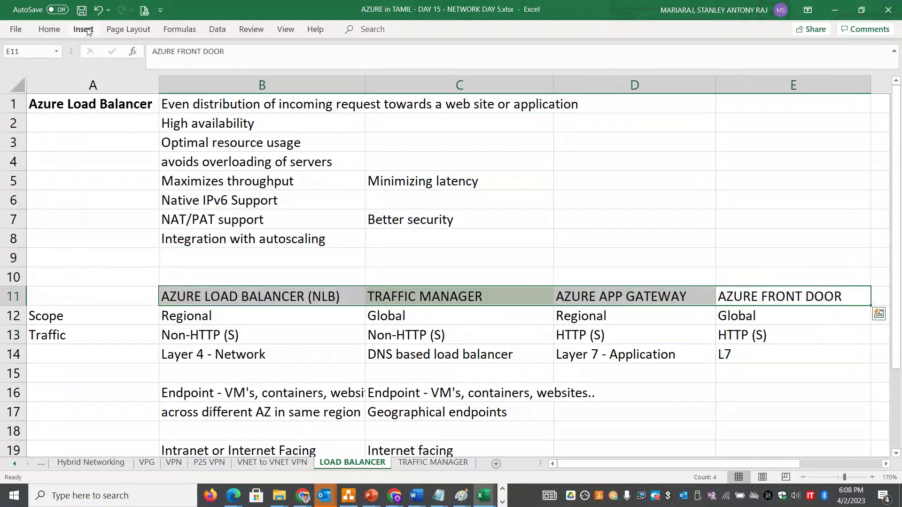
{"action": "left_click", "coordinate": [50, 29]}
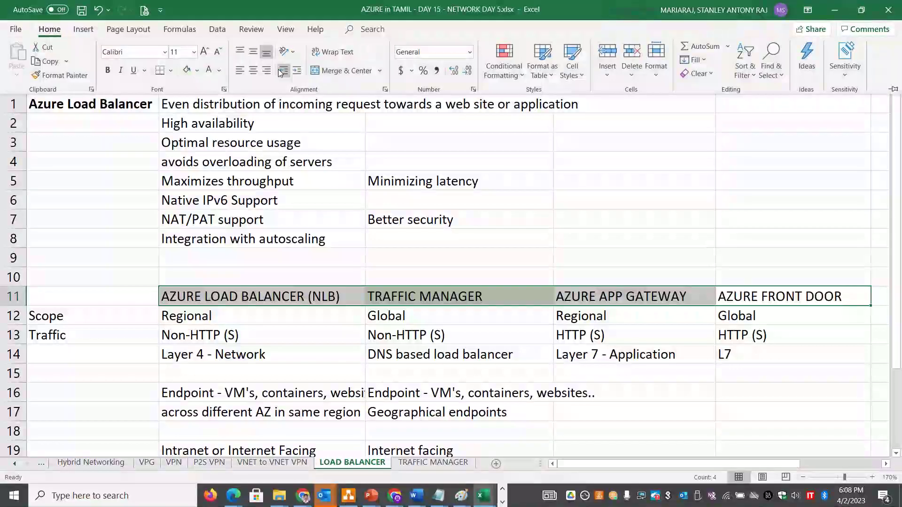
{"action": "left_click", "coordinate": [253, 70]}
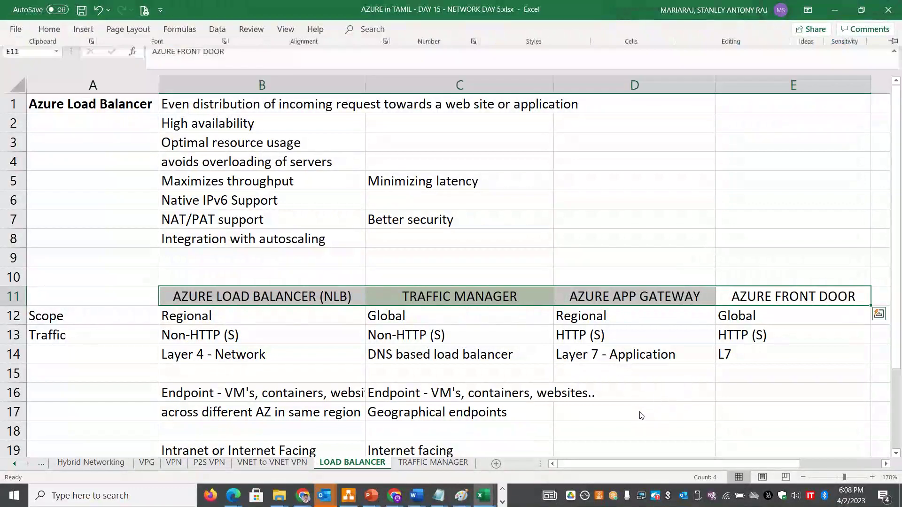
Enter "Application delivery Controller" in D17 and "URL / Path based routing" in D18 under AZURE APP GATEWAY
{"action": "left_click", "coordinate": [626, 411]}
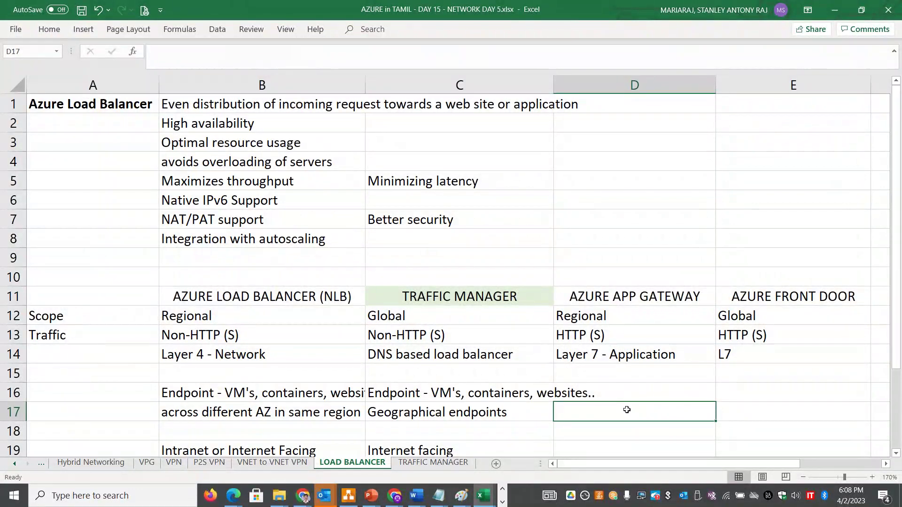
{"action": "type", "text": "Application delivery Co ntroller"}
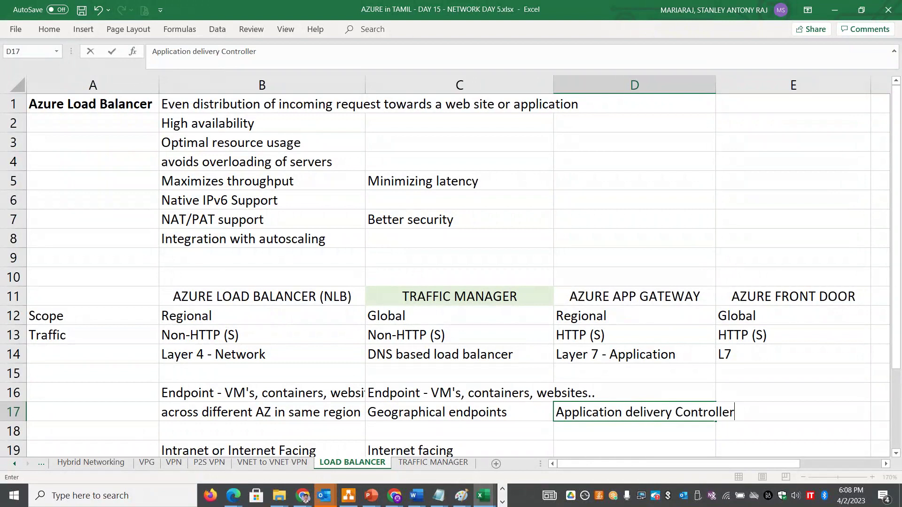
{"action": "key", "text": "Return"}
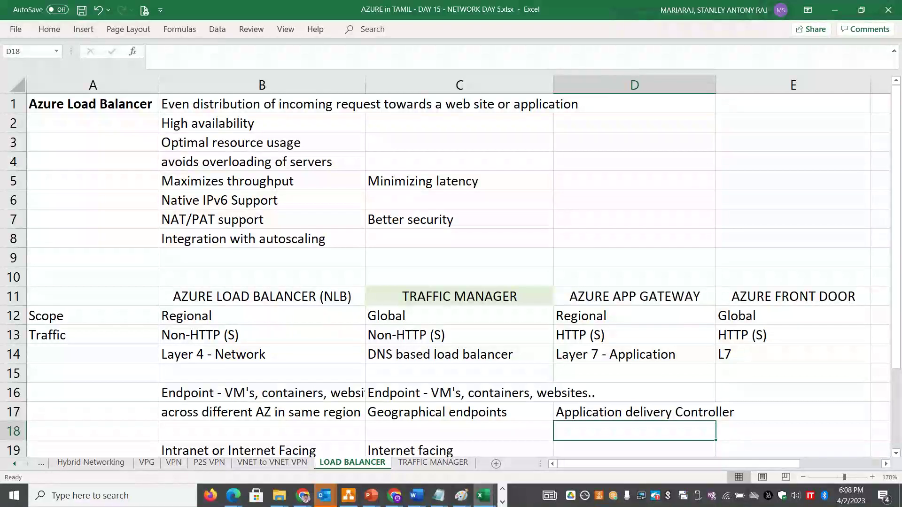
{"action": "type", "text": "Co"}
{"action": "key", "text": "BackSpace"}
{"action": "key", "text": "BackSpace"}
{"action": "type", "text": "URL / "}
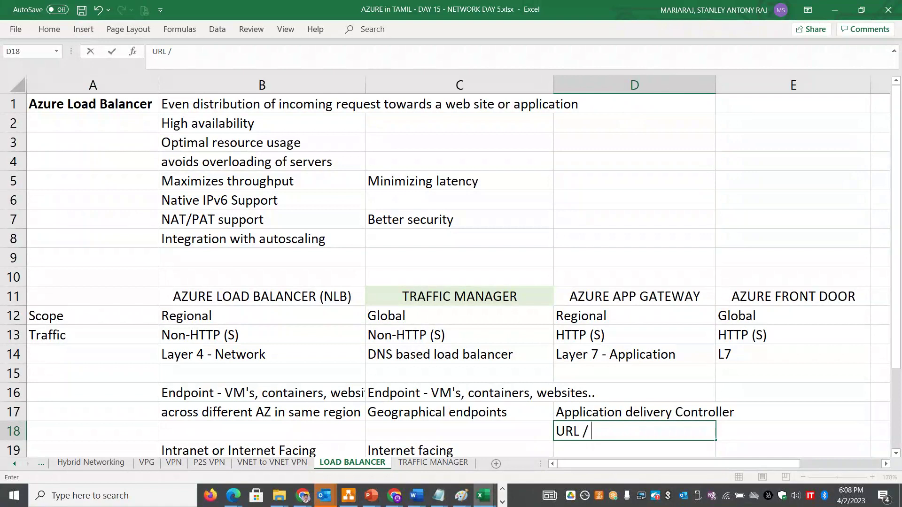
{"action": "type", "text": "Path based ro"}
{"action": "key", "text": "BackSpace"}
{"action": "type", "text": "routing"}
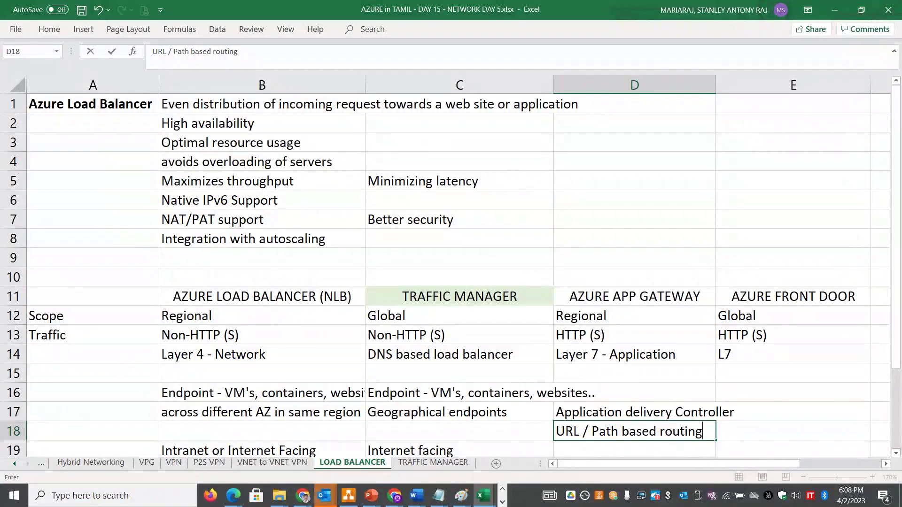
{"action": "key", "text": "Return"}
Add "cookie affinity", "SSL offloading" and "Caching" to the AZURE APP GATEWAY features in D19:D21
{"action": "type", "text": "cook"}
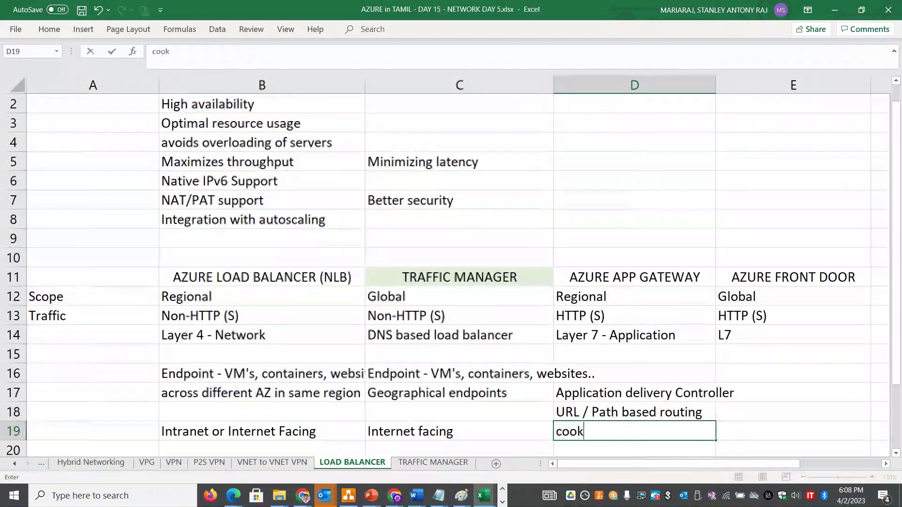
{"action": "type", "text": "ie affinity"}
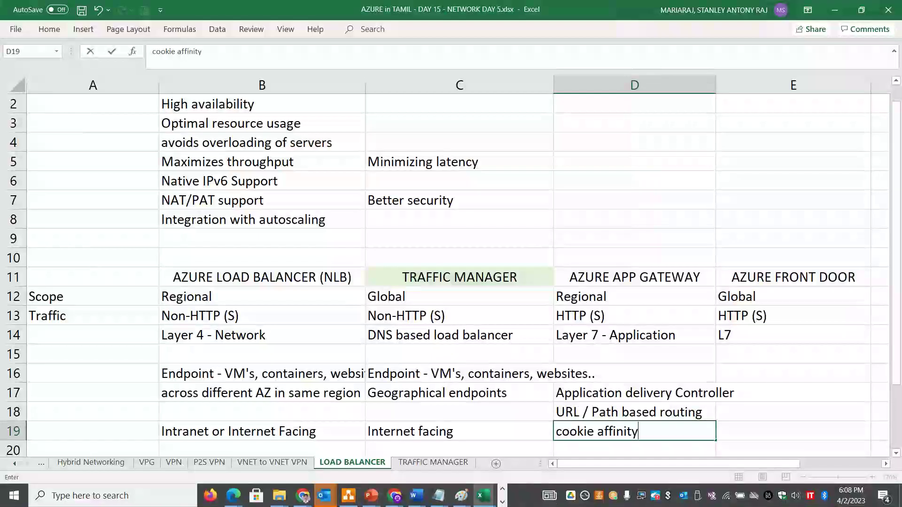
{"action": "key", "text": "Return"}
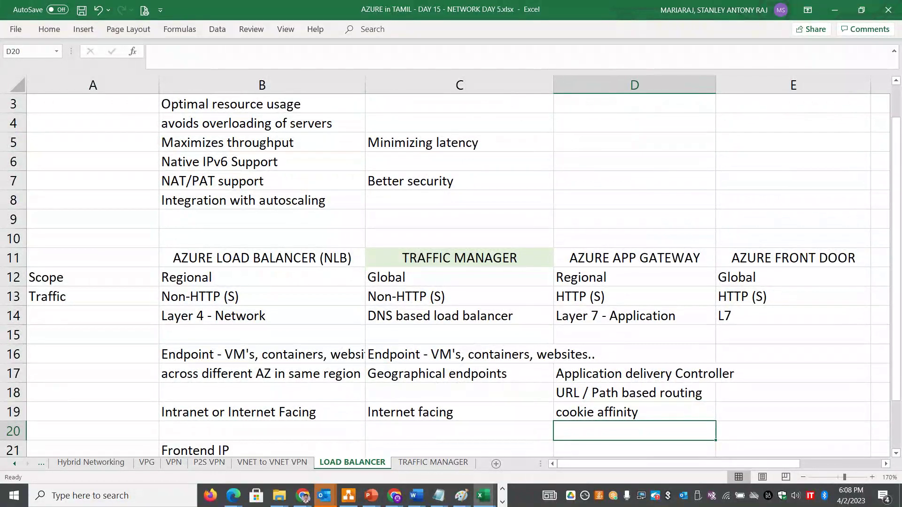
{"action": "type", "text": "SSL o"}
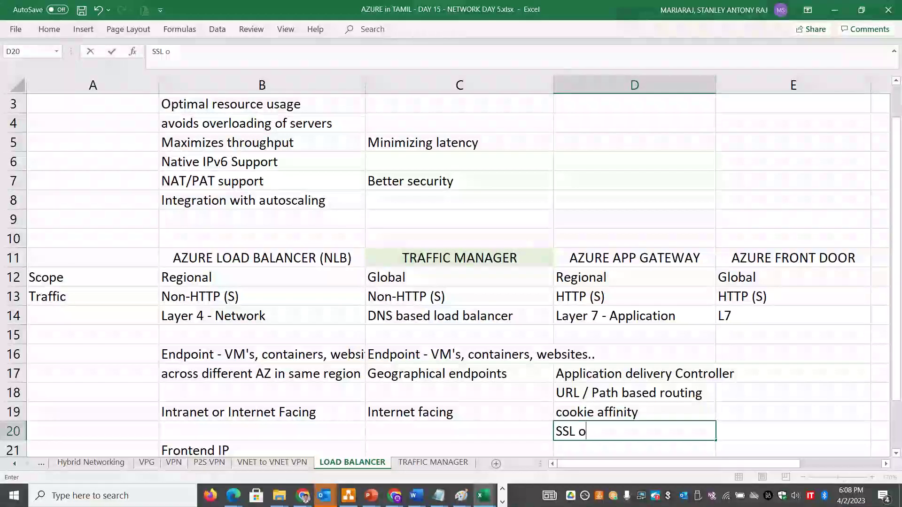
{"action": "type", "text": "ffloading"}
{"action": "key", "text": "Return"}
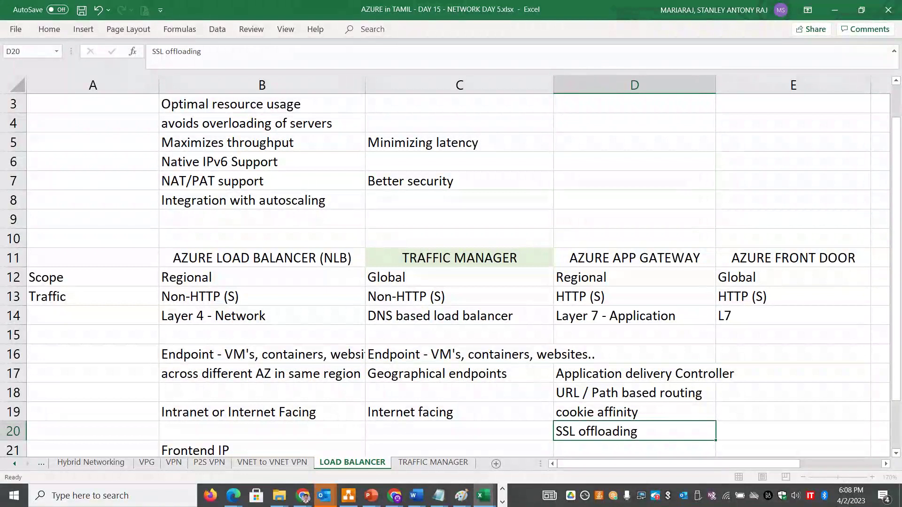
{"action": "type", "text": "Caching"}
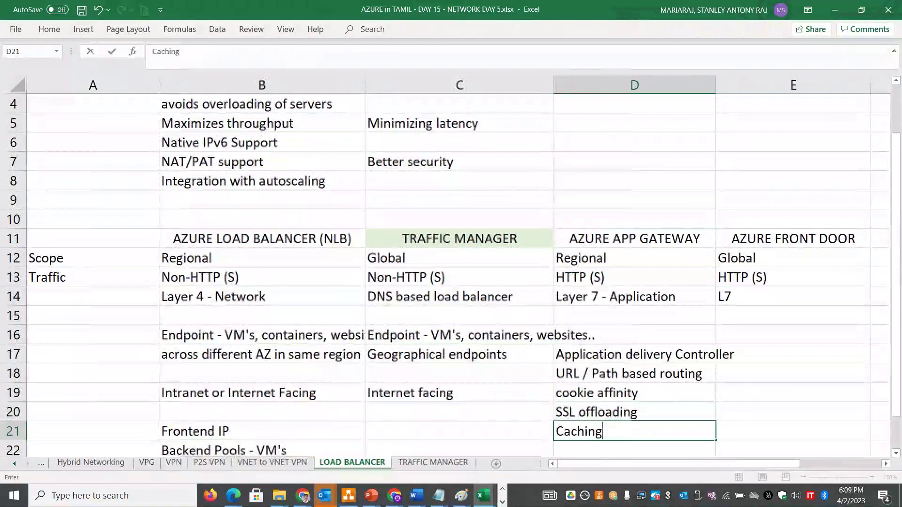
{"action": "left_click_drag", "start_coordinate": [691, 374], "coordinate": [695, 427]}
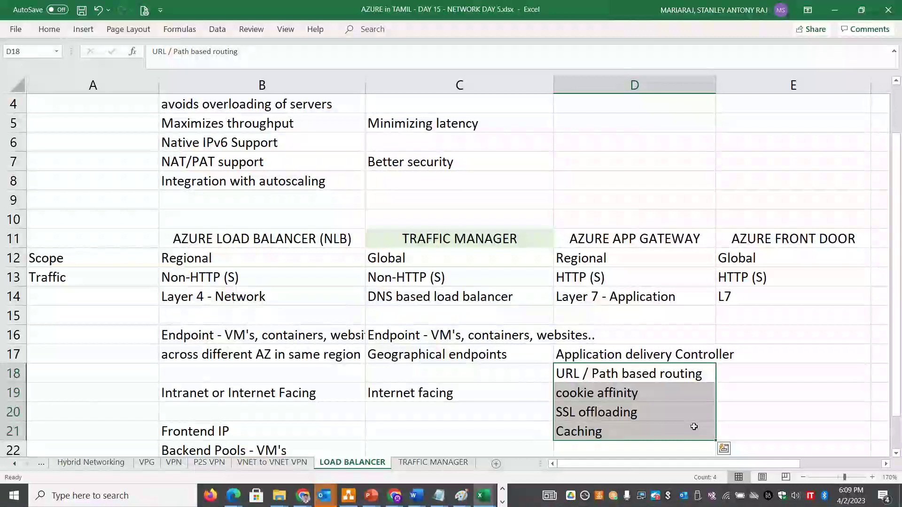
{"action": "left_click", "coordinate": [624, 412]}
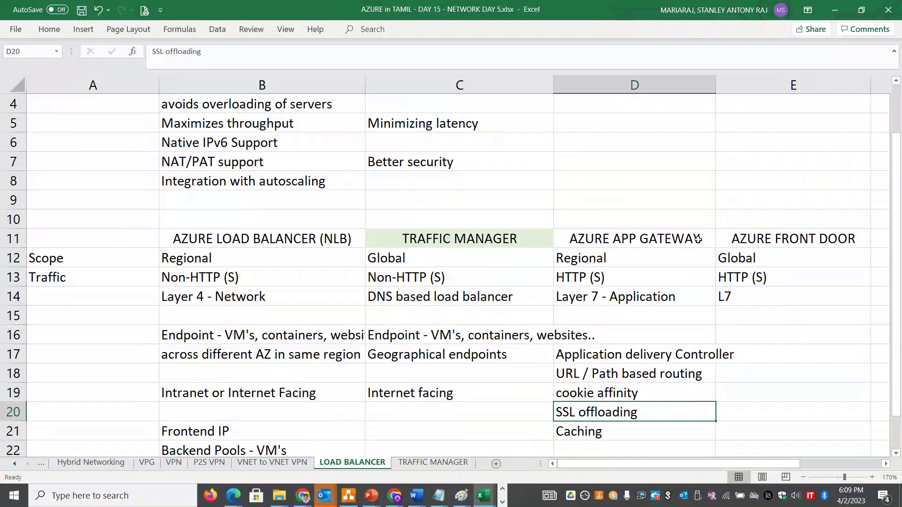
Compare the non-HTTP service details in B12:C24 with the HTTP ones in D12:E23, and open the TRAFFIC MANAGER sheet
{"action": "left_click_drag", "start_coordinate": [261, 257], "coordinate": [447, 428]}
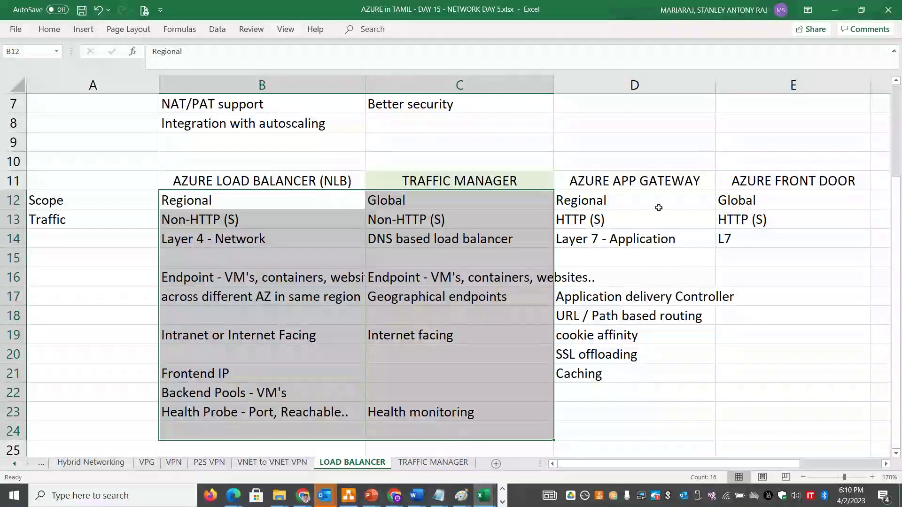
{"action": "left_click_drag", "start_coordinate": [659, 208], "coordinate": [773, 408]}
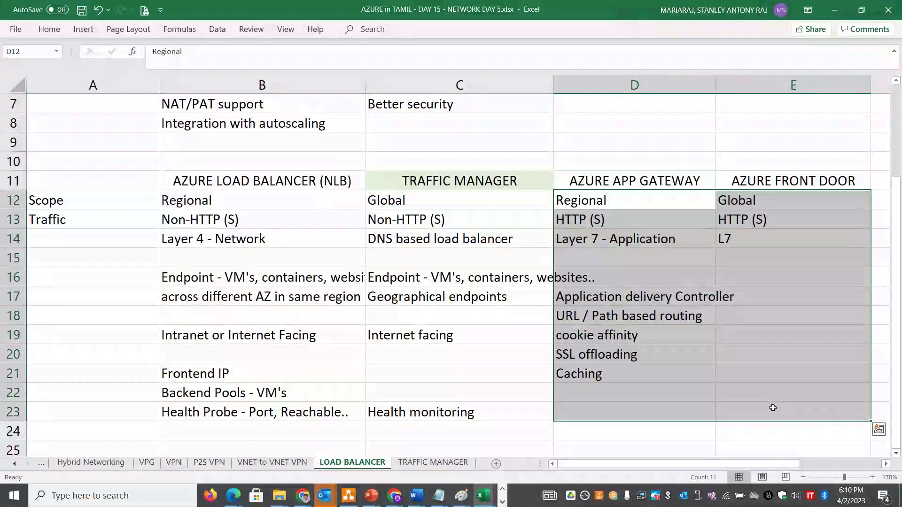
{"action": "left_click", "coordinate": [435, 463]}
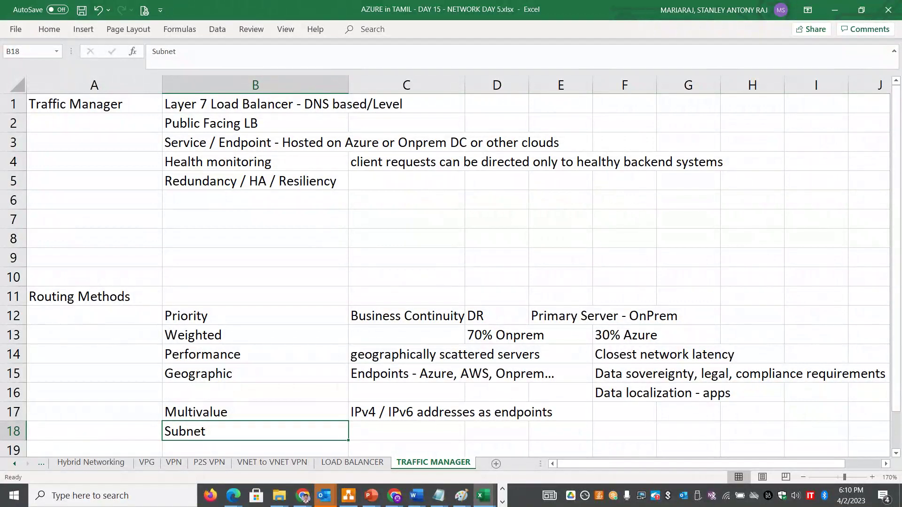
Switch to the 20.51.245.131 Remote Desktop session, view the server's iisstart image in Paint, and minimize the session
{"action": "left_click", "coordinate": [502, 501]}
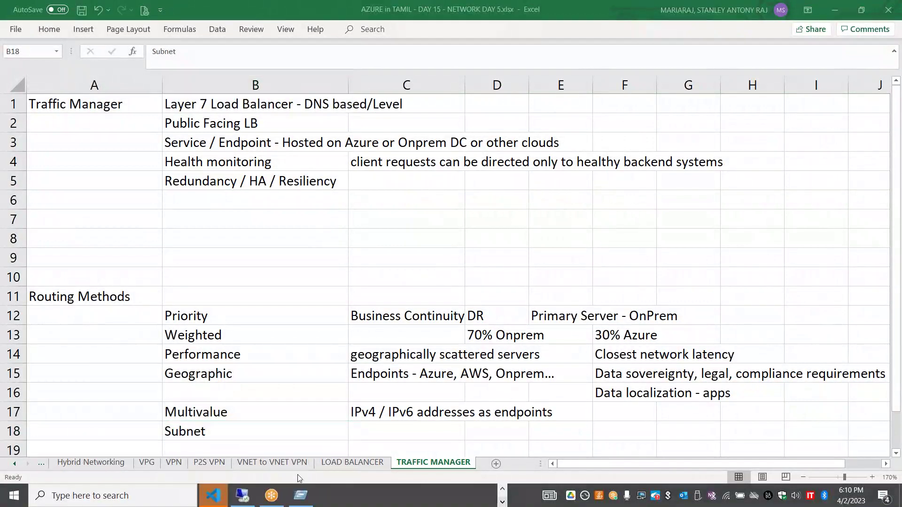
{"action": "left_click", "coordinate": [243, 496]}
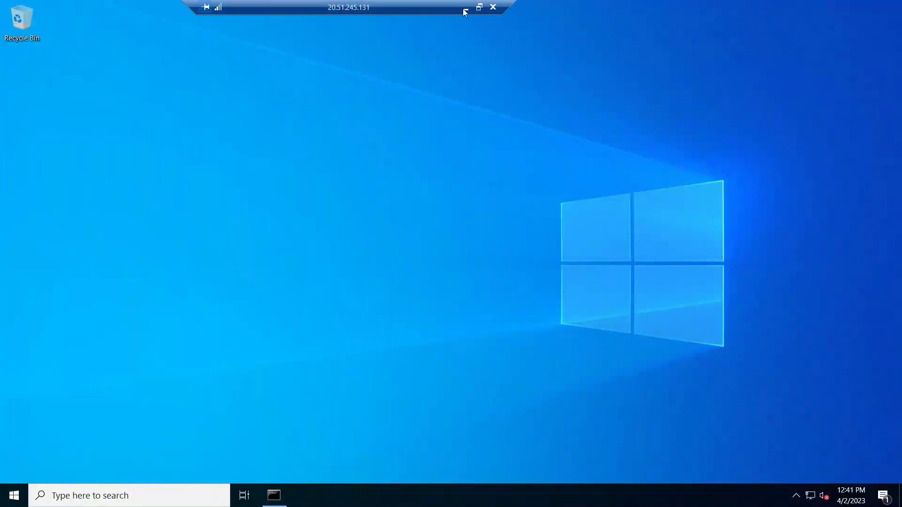
{"action": "right_click", "coordinate": [17, 494]}
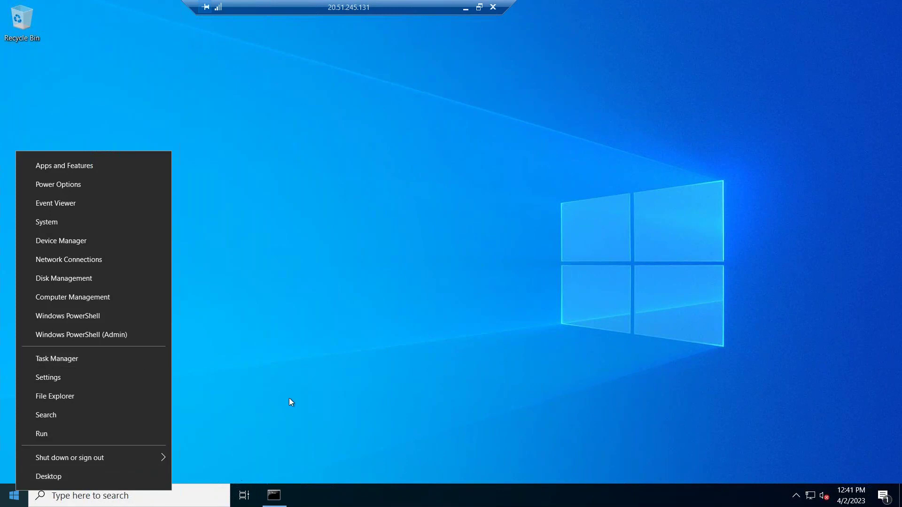
{"action": "left_click", "coordinate": [273, 373]}
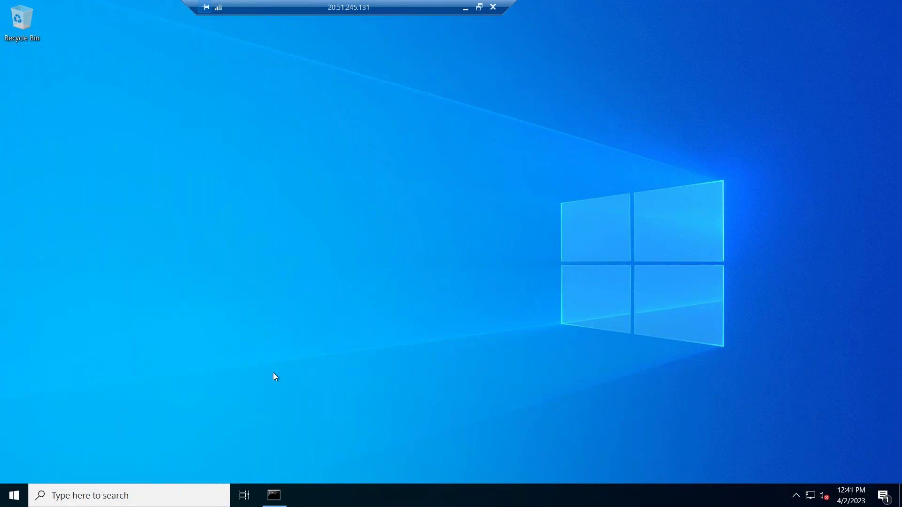
{"action": "key", "text": "super+e"}
{"action": "left_click", "coordinate": [272, 217]}
{"action": "double_click", "coordinate": [273, 219]}
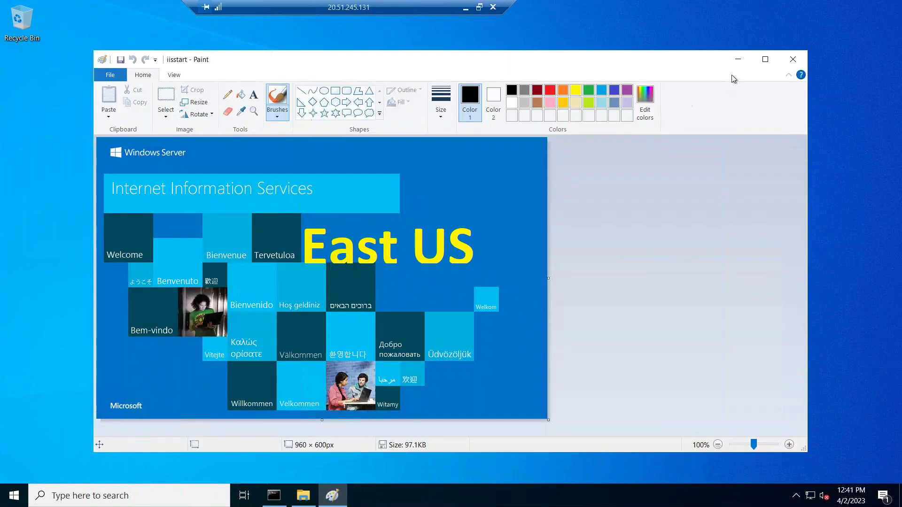
{"action": "left_click", "coordinate": [793, 59]}
{"action": "left_click", "coordinate": [465, 8]}
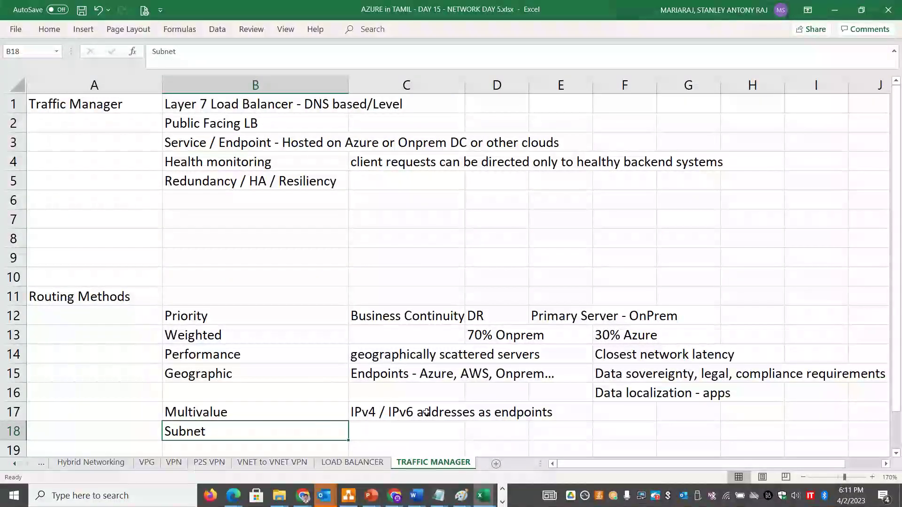
Switch to the Azure portal's Virtual machines list in Chrome and refresh it
{"action": "key", "text": "alt+Tab"}
{"action": "key", "text": "alt+Tab"}
{"action": "key", "text": "alt+Tab"}
{"action": "key", "text": "alt+Tab"}
{"action": "key", "text": "alt+Tab"}
{"action": "key", "text": "alt+Tab"}
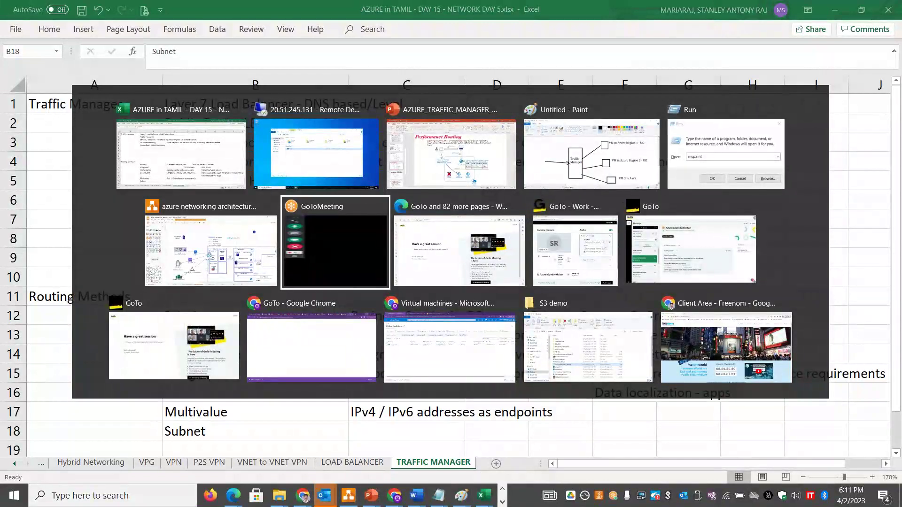
{"action": "key", "text": "alt+Tab"}
{"action": "key", "text": "alt+Tab"}
{"action": "key", "text": "alt+Tab"}
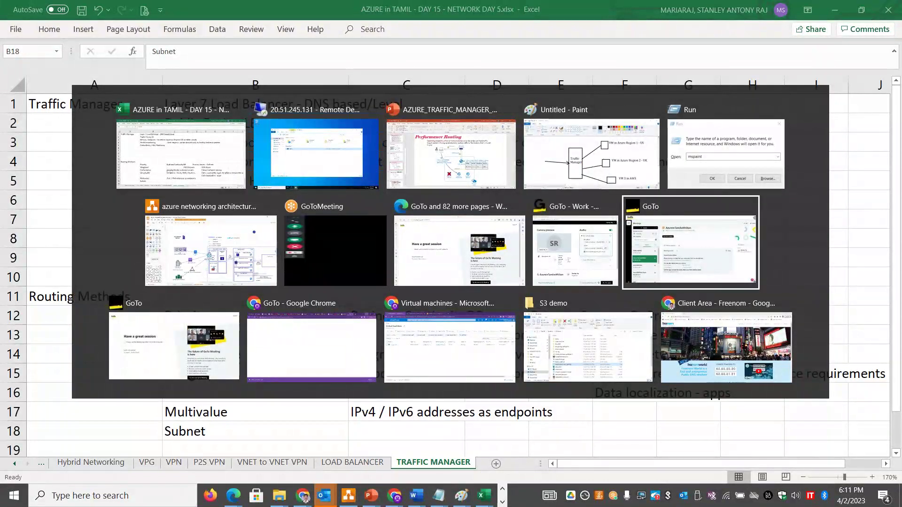
{"action": "key", "text": "alt+Tab"}
{"action": "key", "text": "alt+Tab"}
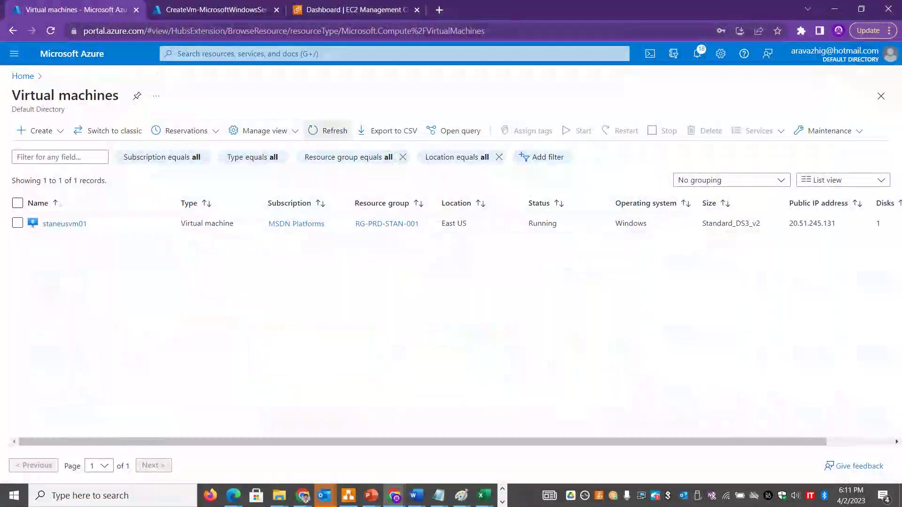
{"action": "left_click", "coordinate": [328, 131]}
Open the stanuksvm001 virtual machine from its deployment page and copy its public IP address
{"action": "left_click", "coordinate": [221, 10]}
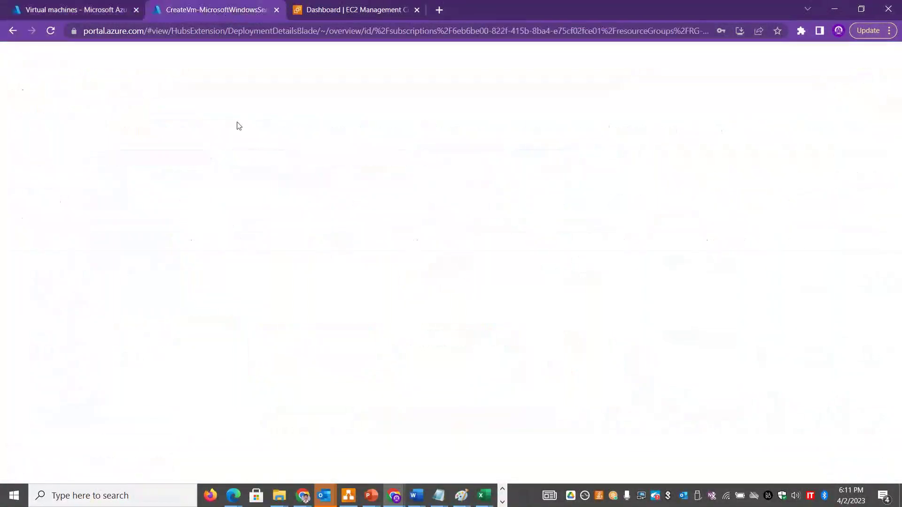
{"action": "left_click", "coordinate": [232, 324]}
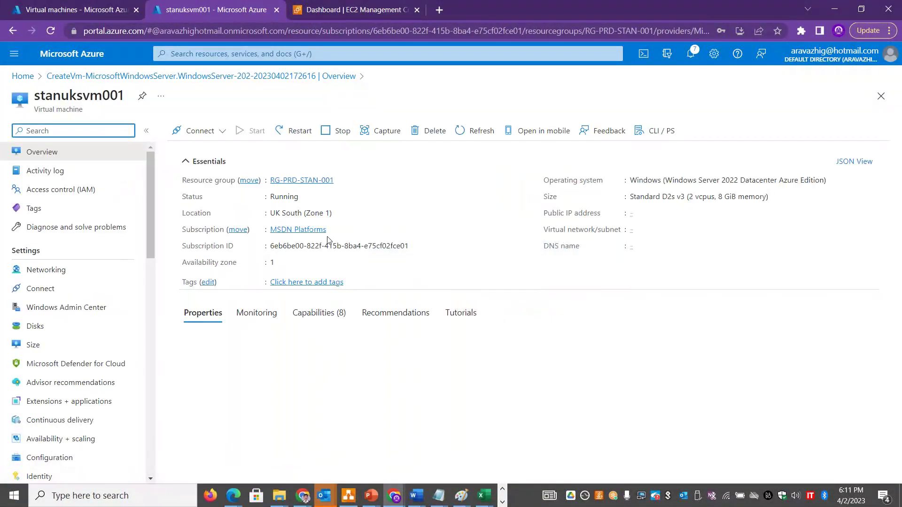
{"action": "left_click_drag", "start_coordinate": [271, 216], "coordinate": [333, 213]}
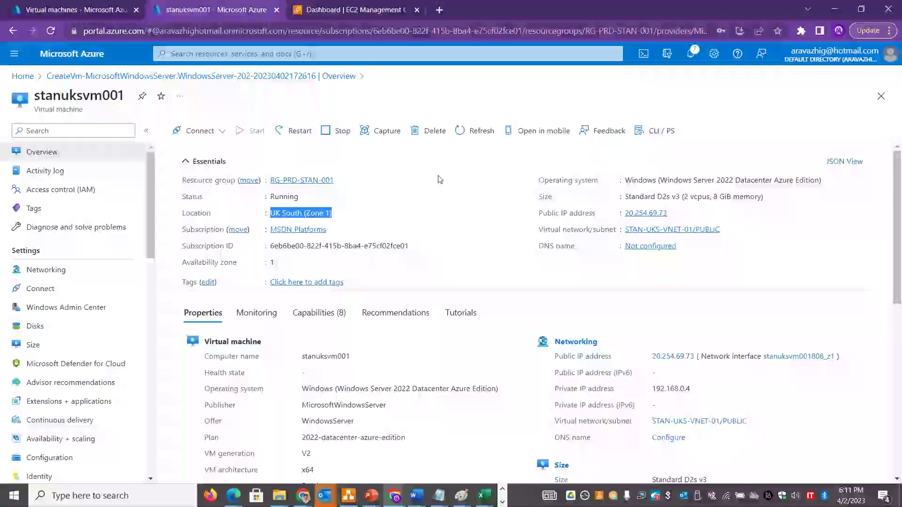
{"action": "left_click", "coordinate": [674, 214]}
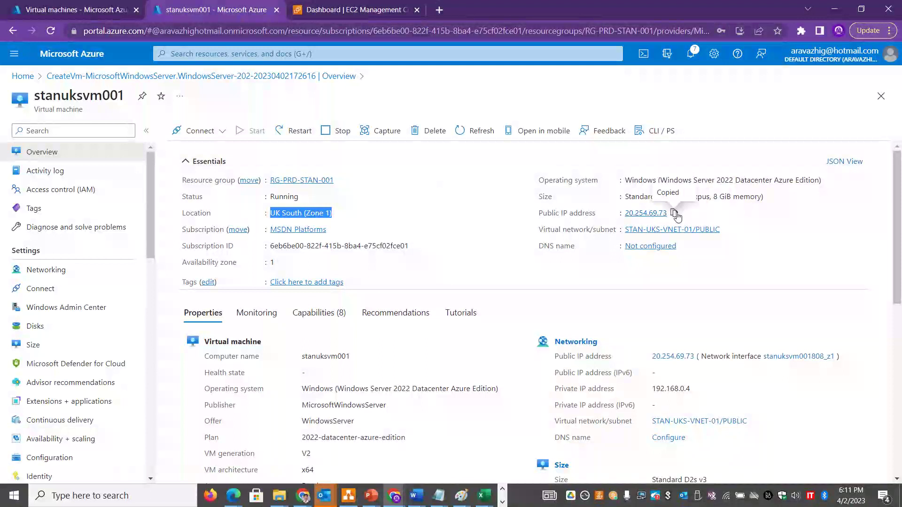
Launch Remote Desktop Connection with mstsc and start connecting to the copied address 20.254.69.73
{"action": "key", "text": "super+r"}
{"action": "type", "text": "mstsc"}
{"action": "key", "text": "Return"}
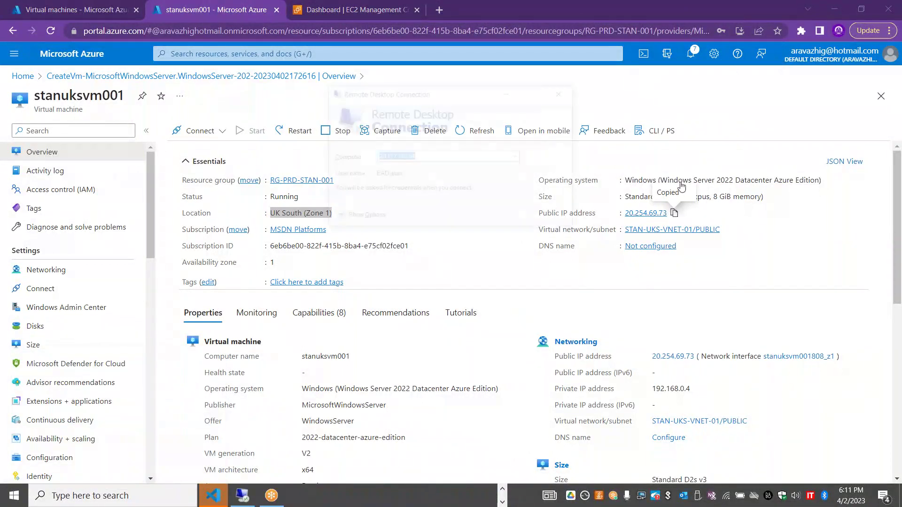
{"action": "key", "text": "ctrl+v"}
{"action": "left_click", "coordinate": [480, 219]}
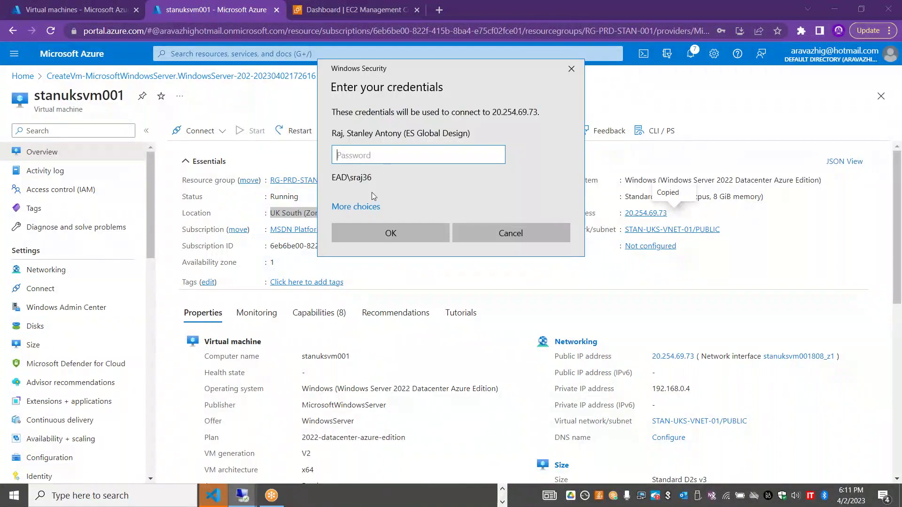
Sign in to the remote VM with a different account, entering its user name and password, and accept the untrusted certificate
{"action": "left_click", "coordinate": [356, 206]}
{"action": "left_click", "coordinate": [391, 266]}
{"action": "type", "text": "s"}
{"action": "key", "text": "Tab"}
{"action": "type", "text": "•••••"}
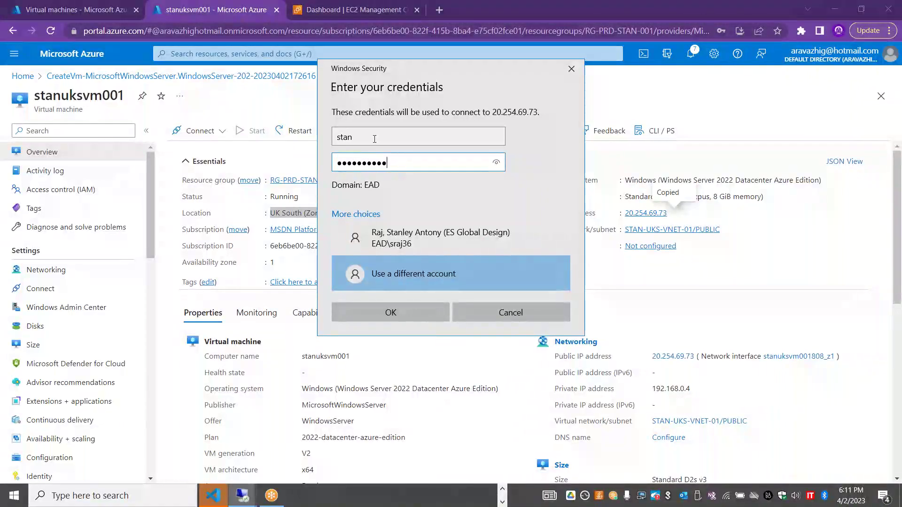
{"action": "type", "text": "•••••••"}
{"action": "key", "text": "Return"}
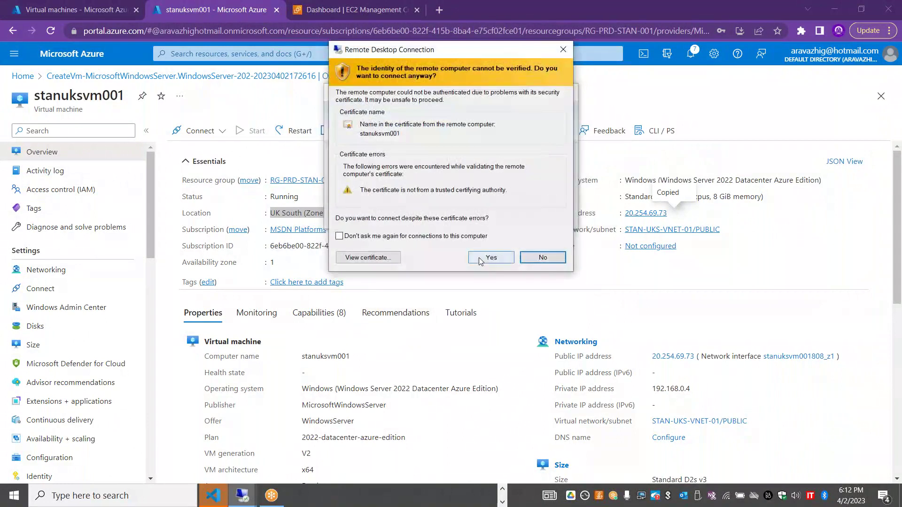
{"action": "left_click", "coordinate": [481, 261]}
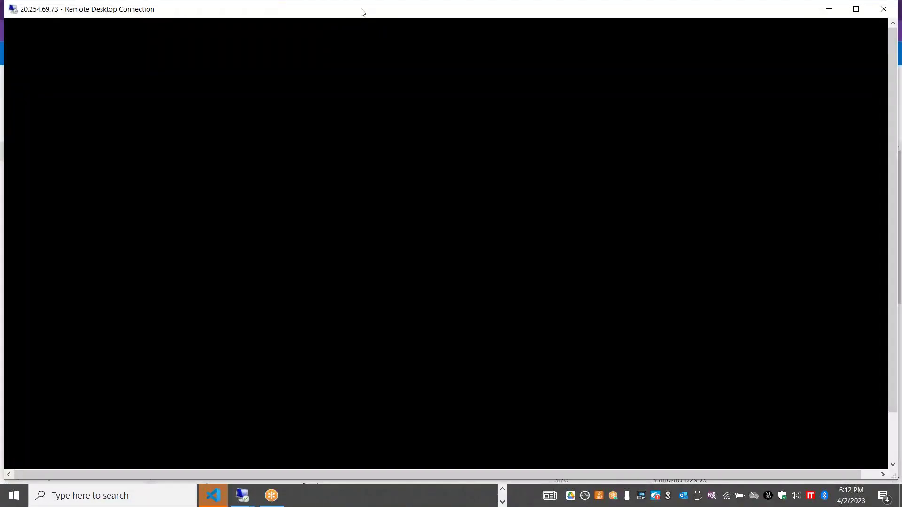
Return to the AWS EC2 console in the browser and list the running instances
{"action": "left_click_drag", "start_coordinate": [360, 9], "coordinate": [371, 165]}
{"action": "left_click", "coordinate": [348, 6]}
{"action": "left_click", "coordinate": [221, 153]}
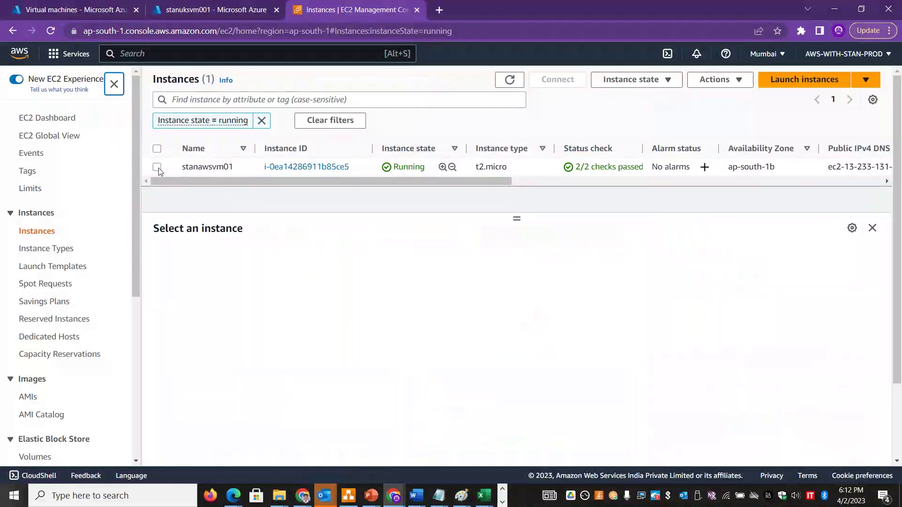
Load the web page at stanawsvm01's copied public IPv4 address in a new tab, close it, and check the Asia Pacific (Mumbai) region
{"action": "left_click", "coordinate": [367, 167]}
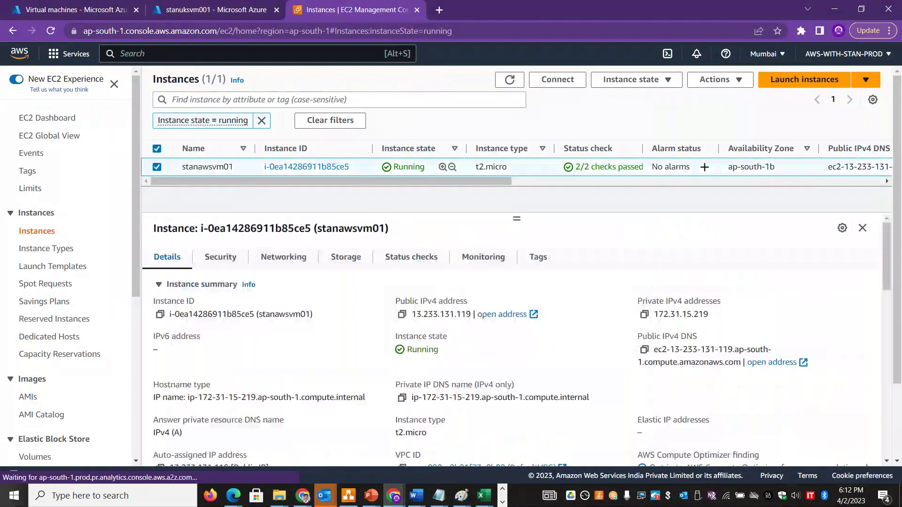
{"action": "left_click", "coordinate": [402, 314]}
{"action": "left_click", "coordinate": [440, 11]}
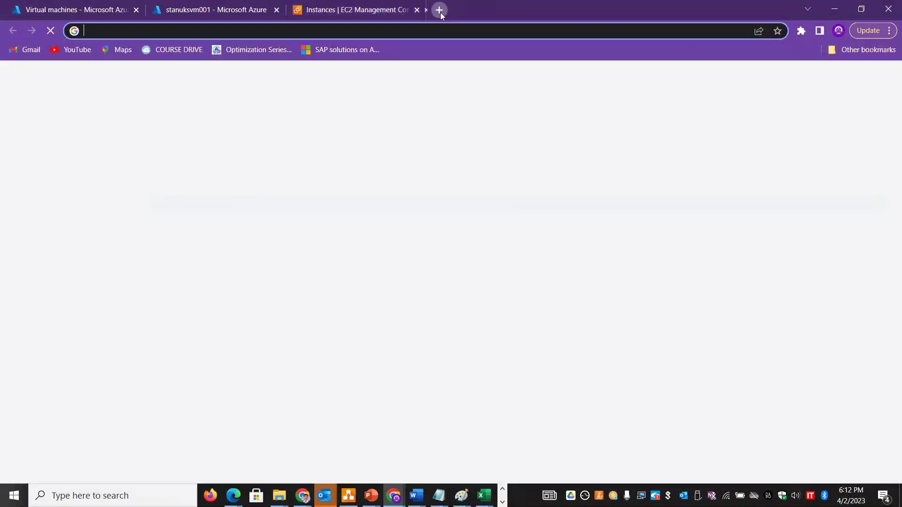
{"action": "key", "text": "ctrl+v"}
{"action": "key", "text": "Return"}
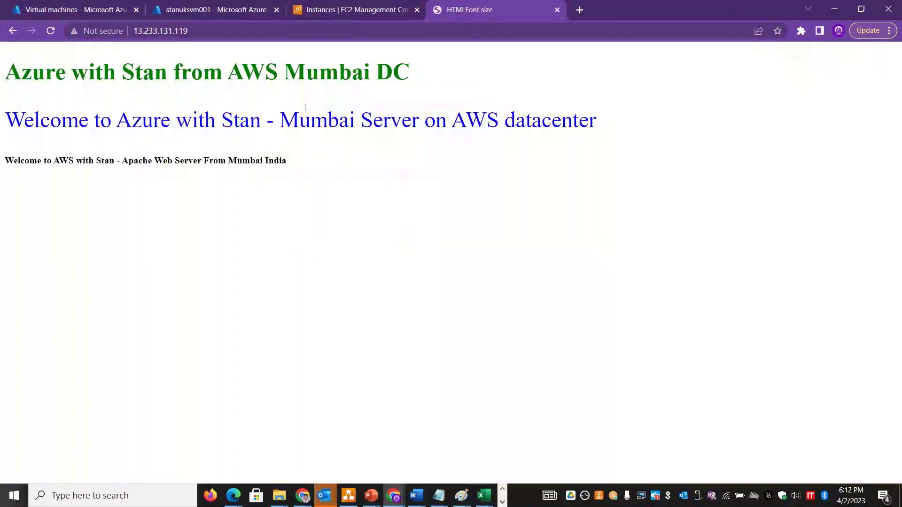
{"action": "left_click_drag", "start_coordinate": [419, 71], "coordinate": [234, 73]}
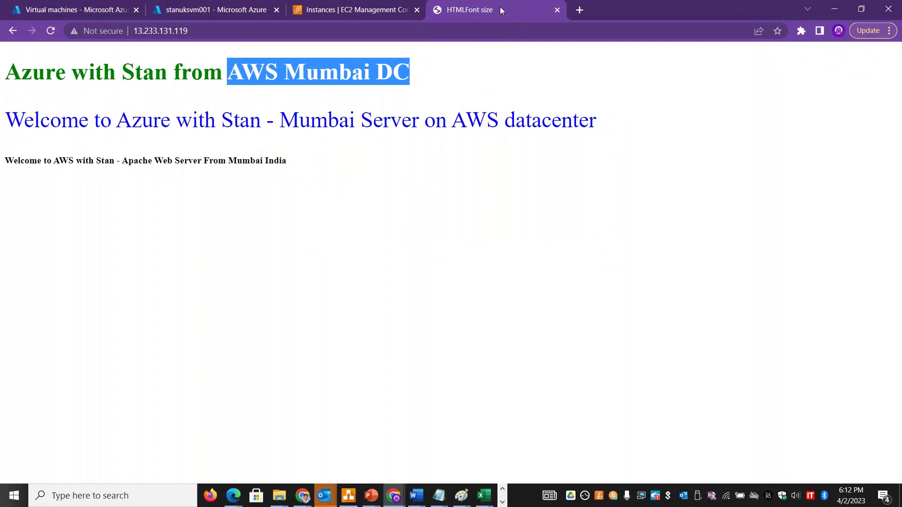
{"action": "left_click", "coordinate": [543, 2]}
{"action": "left_click", "coordinate": [557, 10]}
{"action": "left_click", "coordinate": [766, 54]}
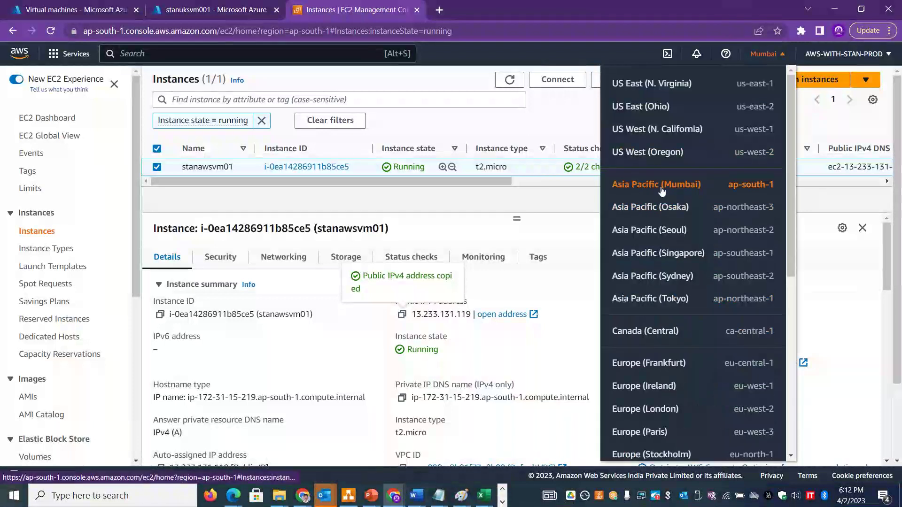
{"action": "left_click", "coordinate": [659, 188]}
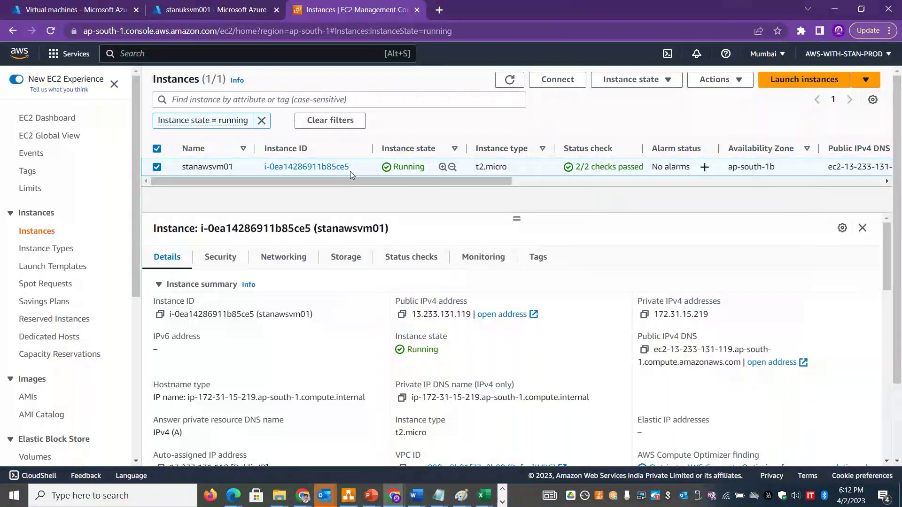
Switch to the 20.254.69.73 Remote Desktop session, allow network discovery, and dismiss the Windows Admin Center notice
{"action": "left_click", "coordinate": [225, 10]}
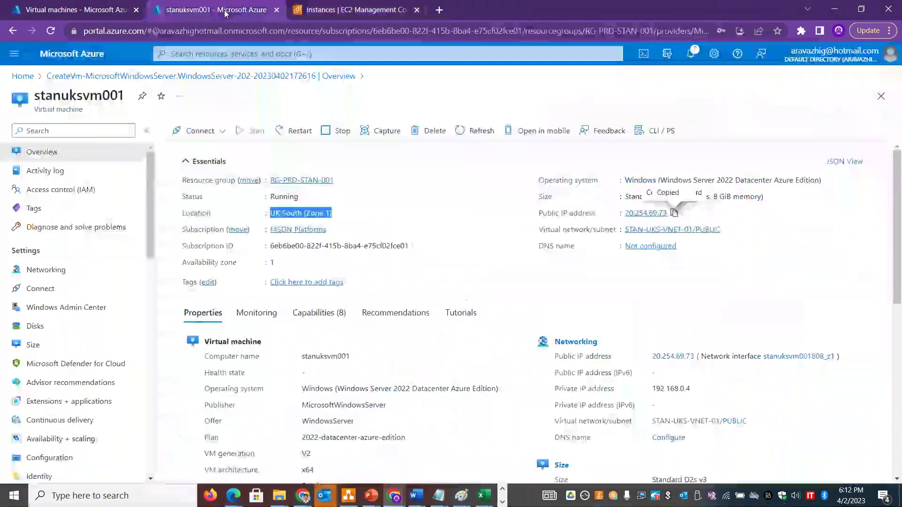
{"action": "left_click", "coordinate": [502, 503]}
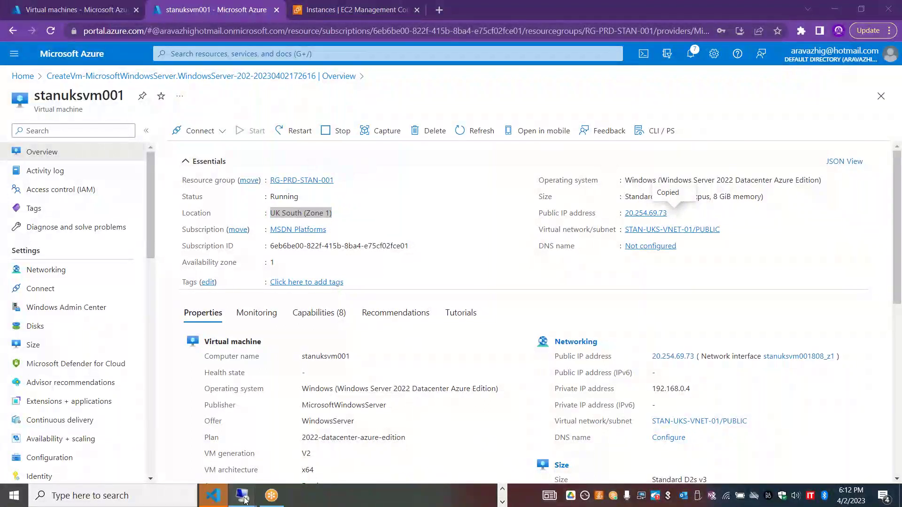
{"action": "mouse_move", "coordinate": [243, 496]}
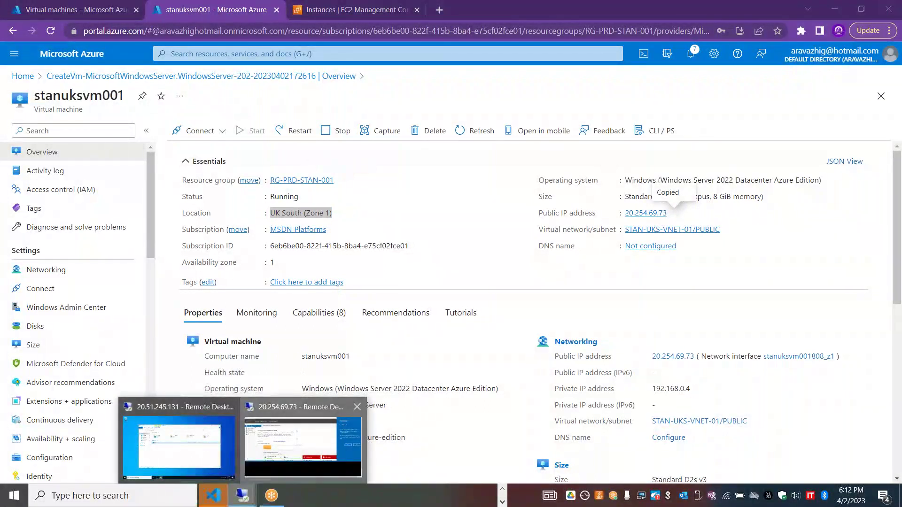
{"action": "left_click", "coordinate": [296, 444]}
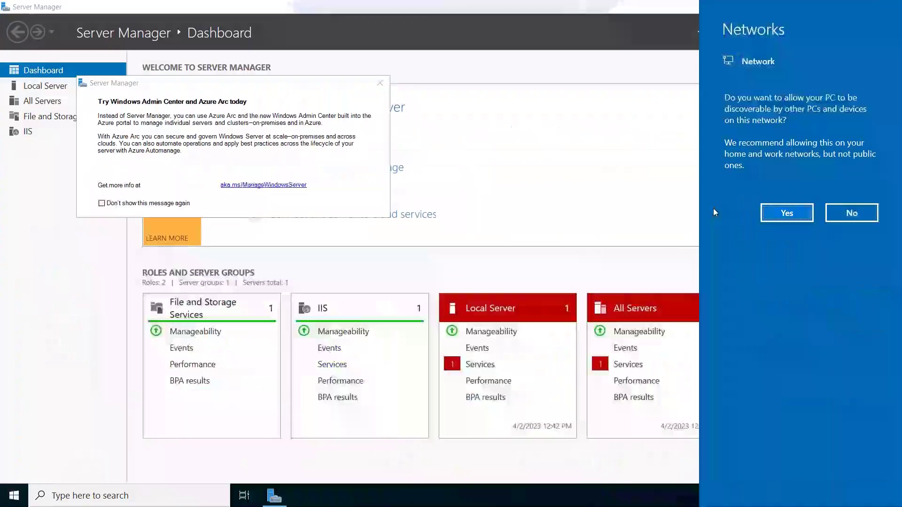
{"action": "left_click", "coordinate": [794, 214]}
{"action": "left_click", "coordinate": [380, 83]}
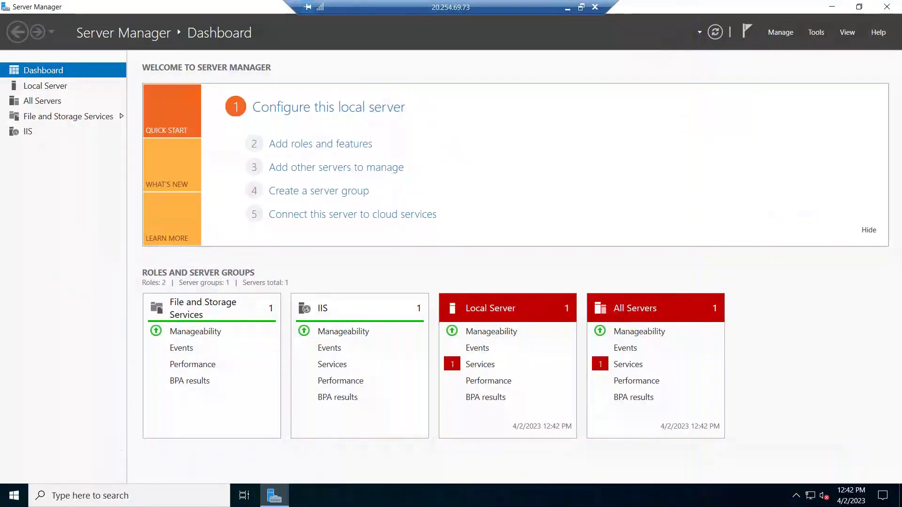
Run firewall.cpl and turn off Windows Defender Firewall for both private and public networks
{"action": "right_click", "coordinate": [15, 495]}
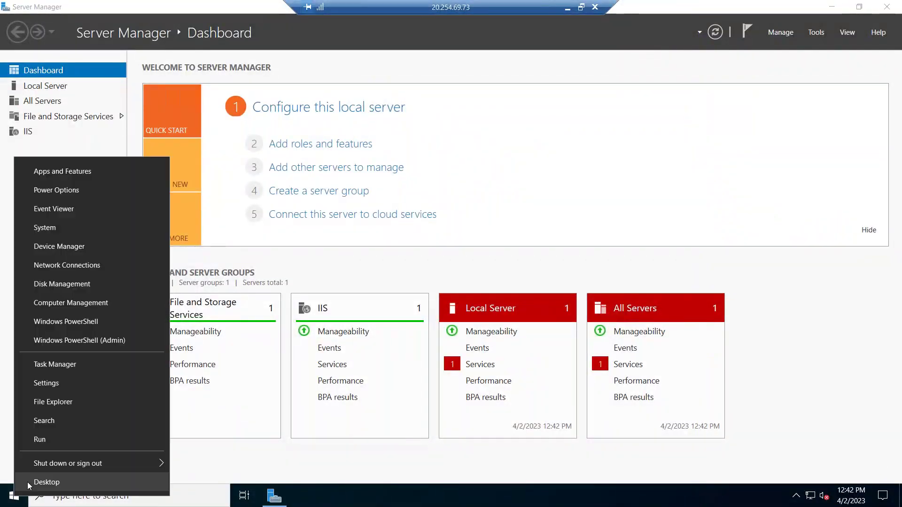
{"action": "left_click", "coordinate": [61, 439]}
{"action": "type", "text": "firewall.cpl"}
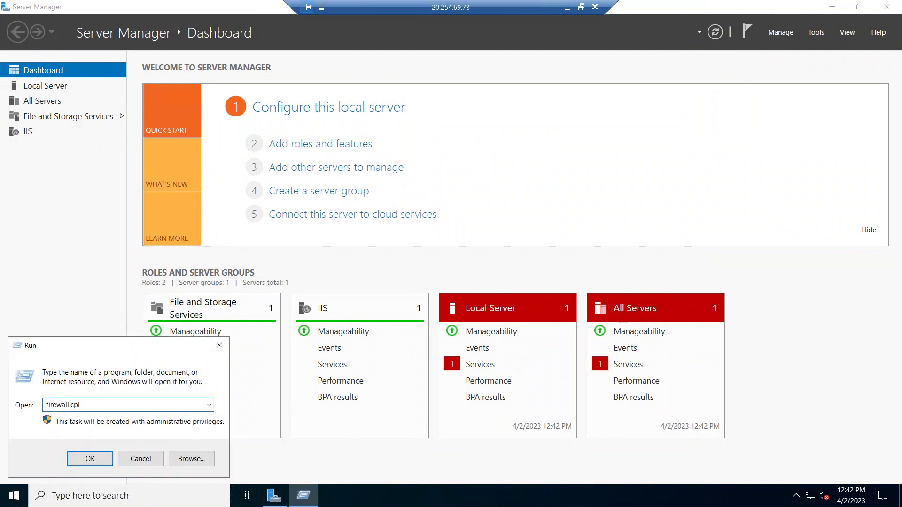
{"action": "key", "text": "Return"}
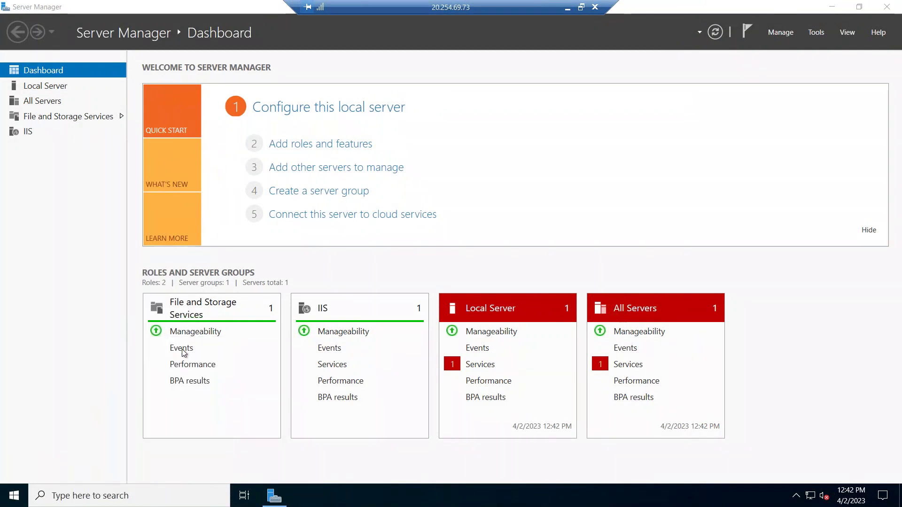
{"action": "left_click", "coordinate": [195, 203]}
{"action": "left_click", "coordinate": [342, 217]}
{"action": "left_click", "coordinate": [359, 288]}
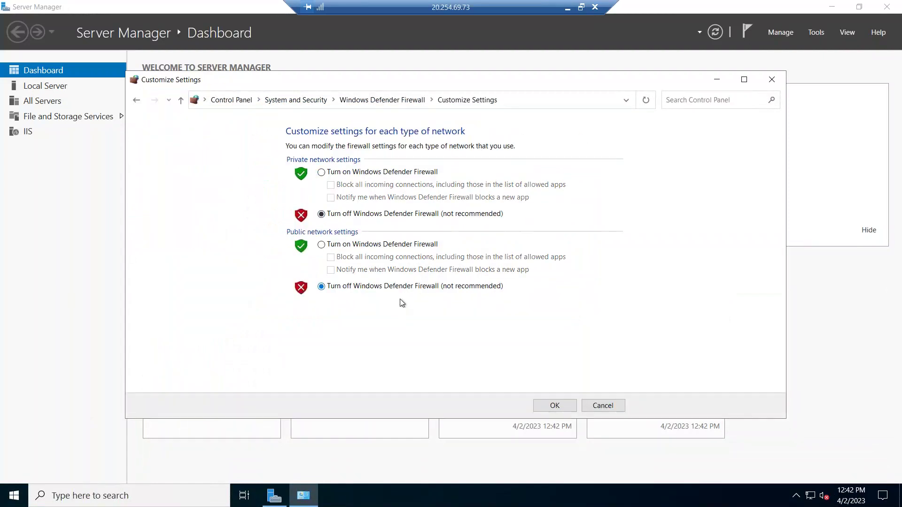
{"action": "key", "text": "Return"}
{"action": "left_click", "coordinate": [772, 79]}
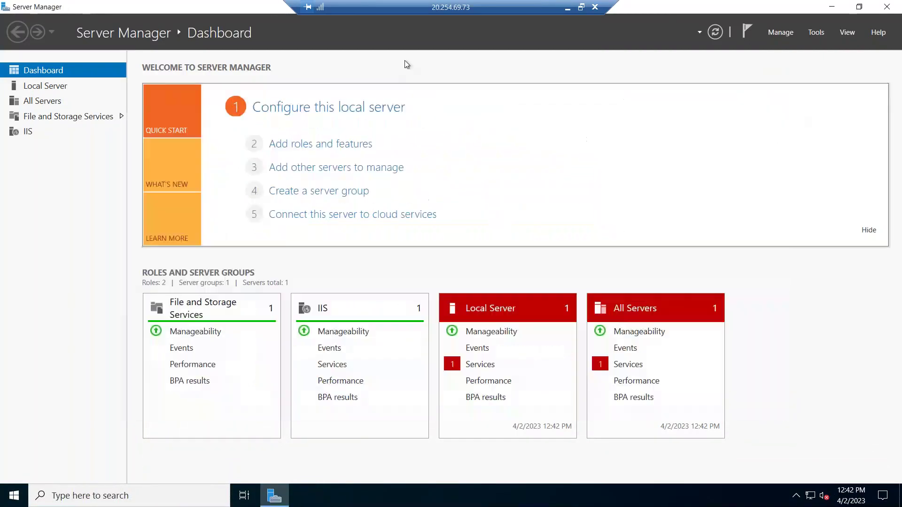
Turn off IE Enhanced Security Configuration for administrators and users on the local server, and close Server Manager
{"action": "left_click", "coordinate": [44, 87]}
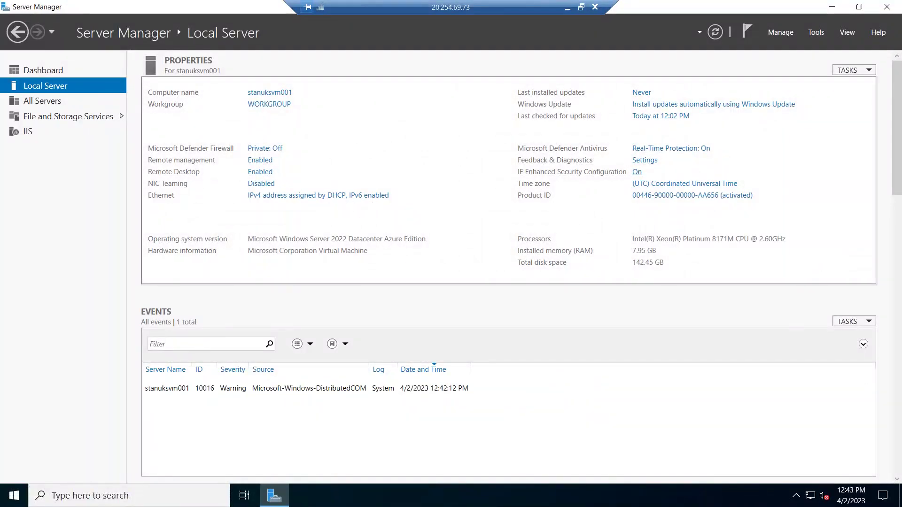
{"action": "left_click", "coordinate": [638, 172]}
{"action": "left_click", "coordinate": [382, 231]}
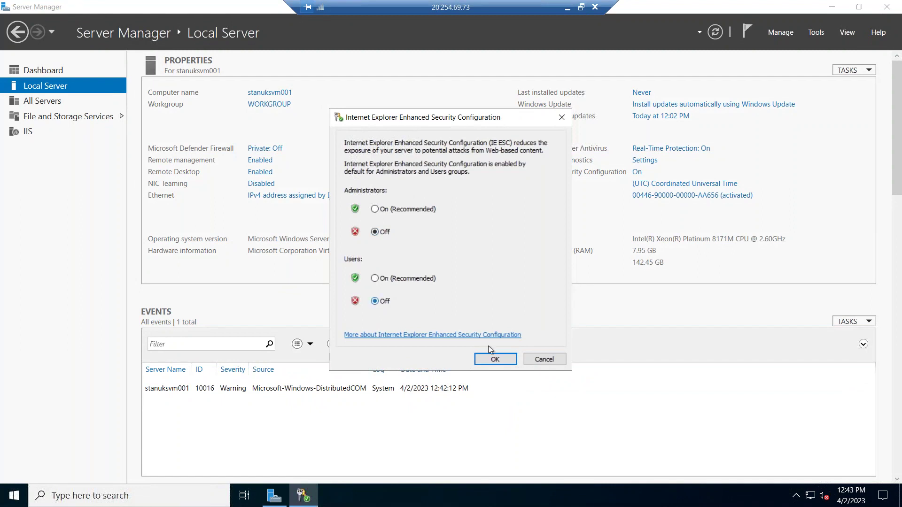
{"action": "left_click", "coordinate": [495, 359]}
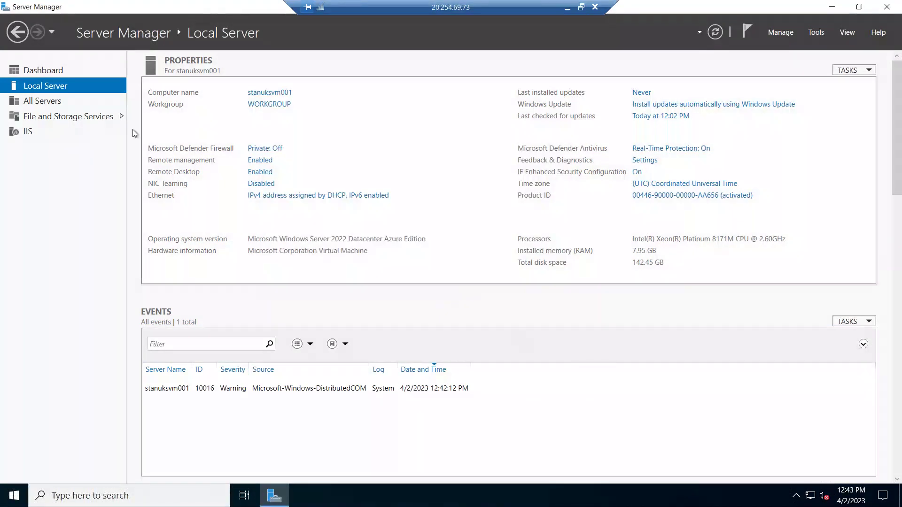
{"action": "double_click", "coordinate": [196, 11]}
{"action": "left_click", "coordinate": [594, 126]}
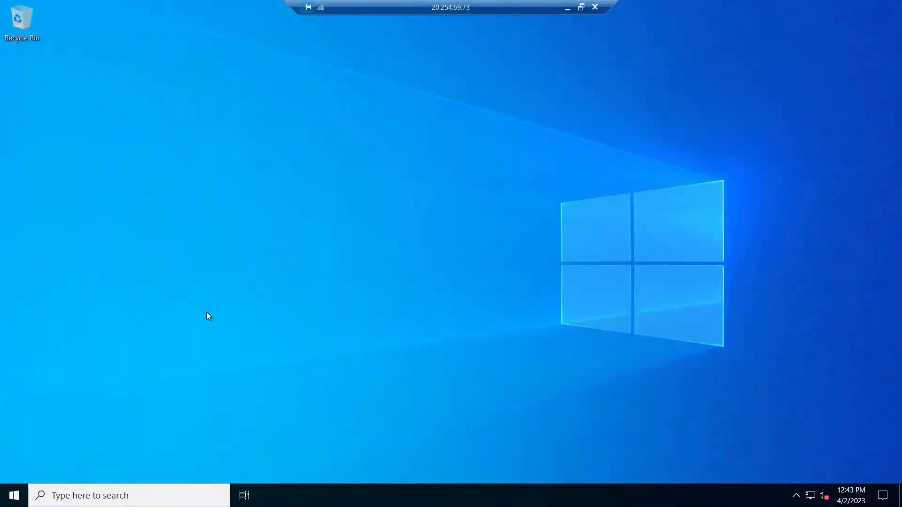
Browse to the C:\inetpub\wwwroot folder in File Explorer
{"action": "right_click", "coordinate": [14, 499]}
{"action": "left_click", "coordinate": [245, 379]}
{"action": "key", "text": "super+e"}
{"action": "left_click", "coordinate": [158, 220]}
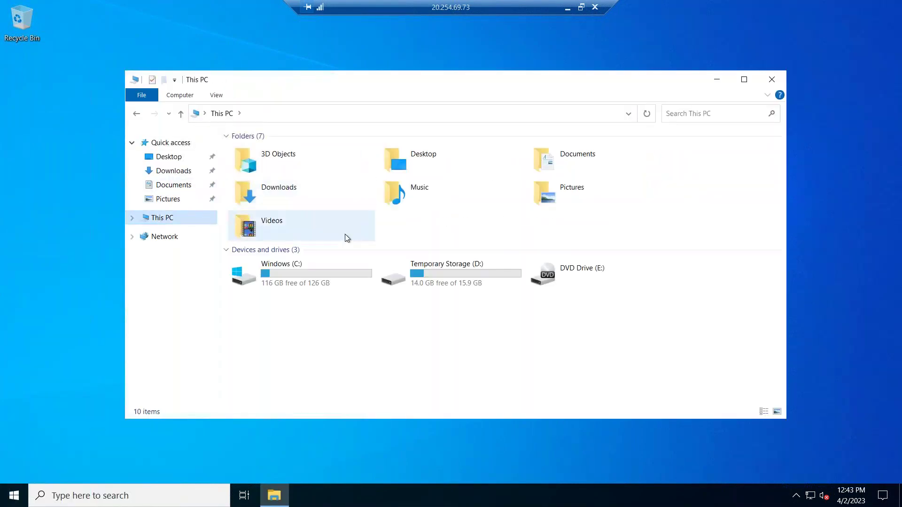
{"action": "left_click", "coordinate": [305, 284]}
{"action": "double_click", "coordinate": [269, 150]}
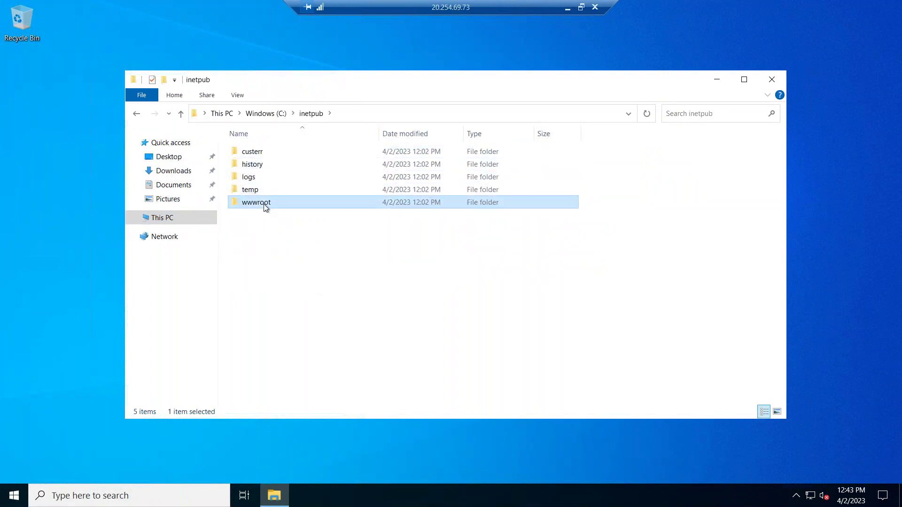
{"action": "double_click", "coordinate": [264, 203]}
Open the iisstart PNG in Paint and add the orange text LONDON beside the Tervetuloa tile
{"action": "left_click", "coordinate": [253, 165]}
{"action": "right_click", "coordinate": [254, 164]}
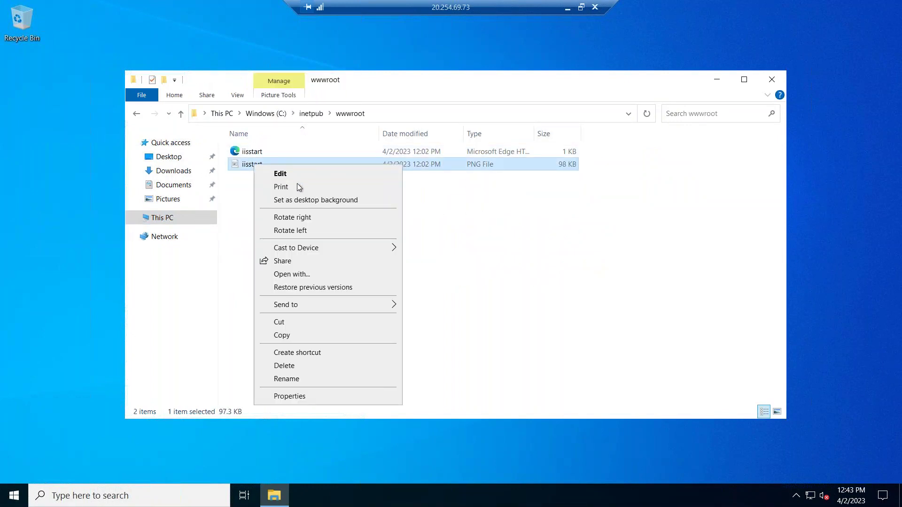
{"action": "left_click", "coordinate": [282, 172]}
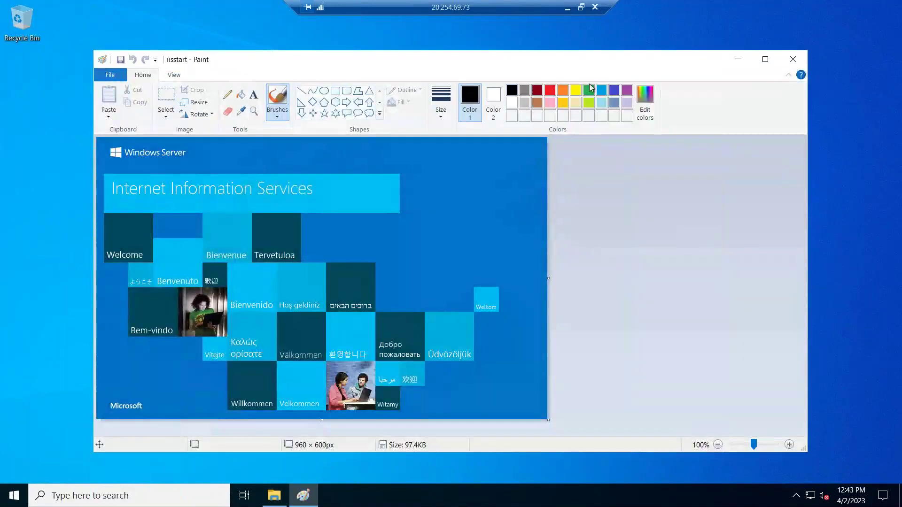
{"action": "left_click", "coordinate": [562, 91]}
{"action": "left_click", "coordinate": [254, 95]}
{"action": "left_click_drag", "start_coordinate": [310, 219], "coordinate": [398, 269]}
{"action": "type", "text": "LONDON"}
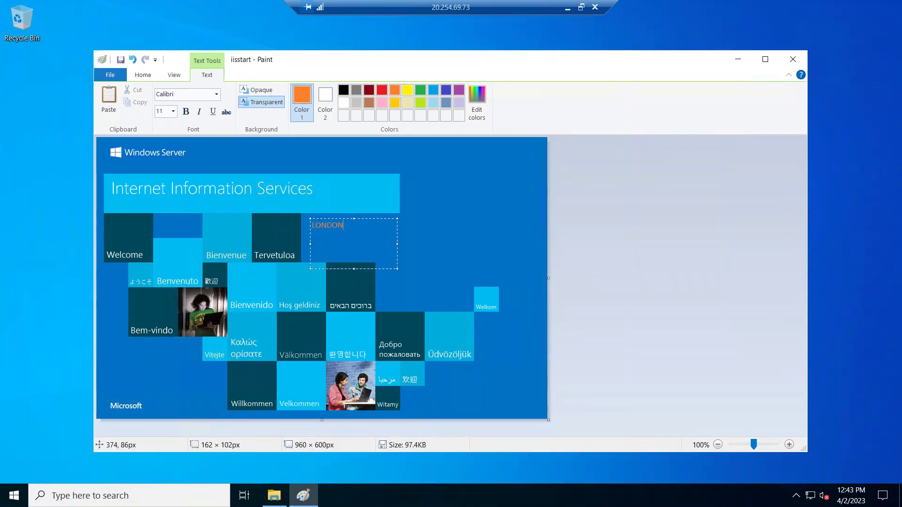
Make the LONDON text bold at size 72, enlarge its box to about 488 × 141 px, move it slightly up, and save the image
{"action": "left_click_drag", "start_coordinate": [369, 219], "coordinate": [284, 225]}
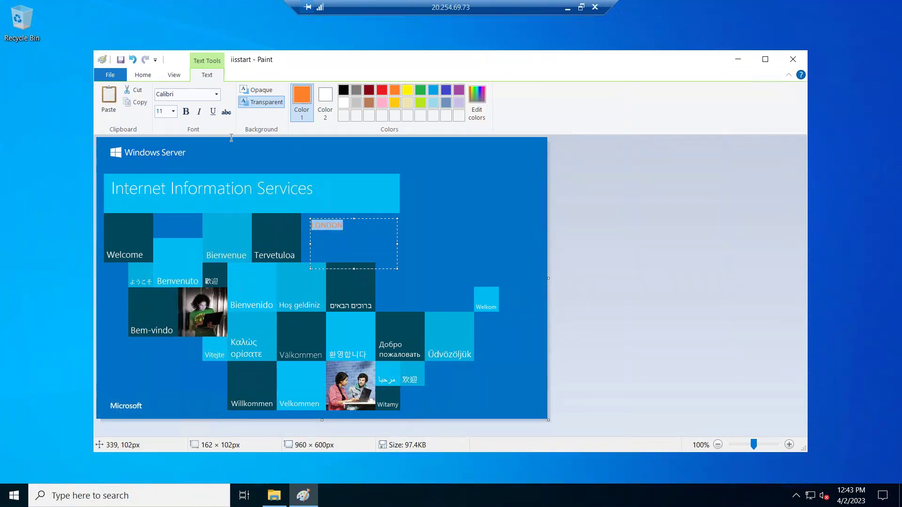
{"action": "left_click", "coordinate": [173, 111]}
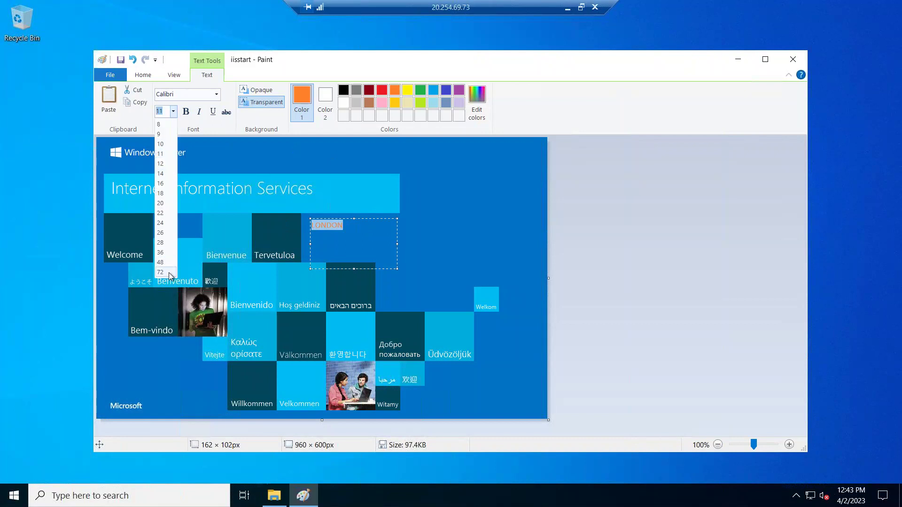
{"action": "left_click", "coordinate": [171, 272]}
{"action": "left_click", "coordinate": [188, 114]}
{"action": "left_click_drag", "start_coordinate": [397, 269], "coordinate": [538, 281]}
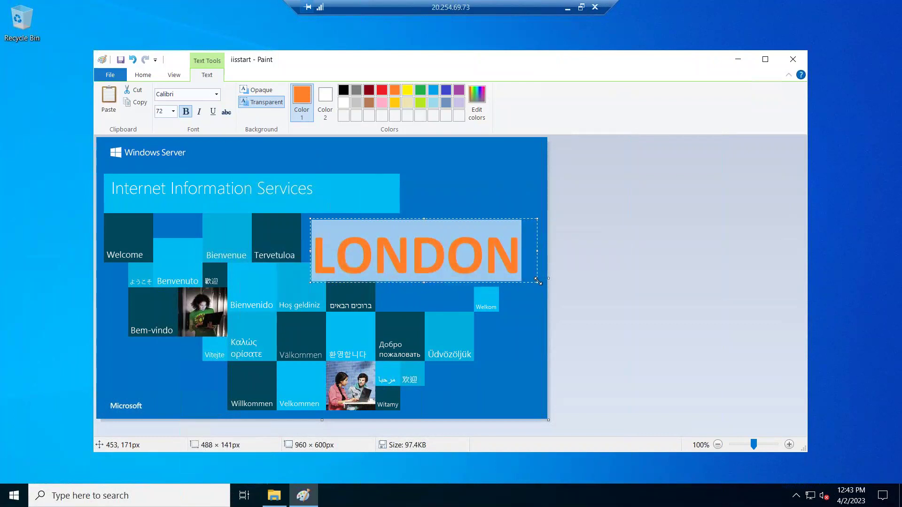
{"action": "left_click_drag", "start_coordinate": [500, 219], "coordinate": [497, 204]}
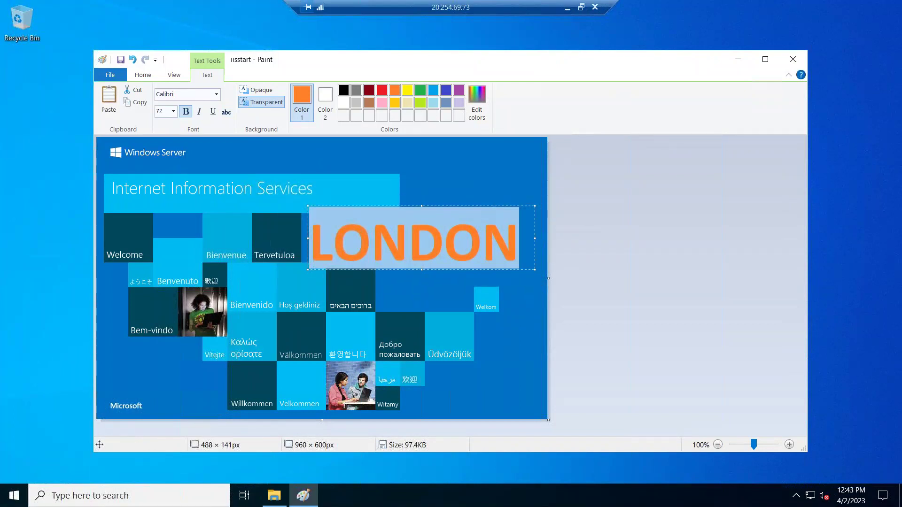
{"action": "left_click", "coordinate": [793, 59]}
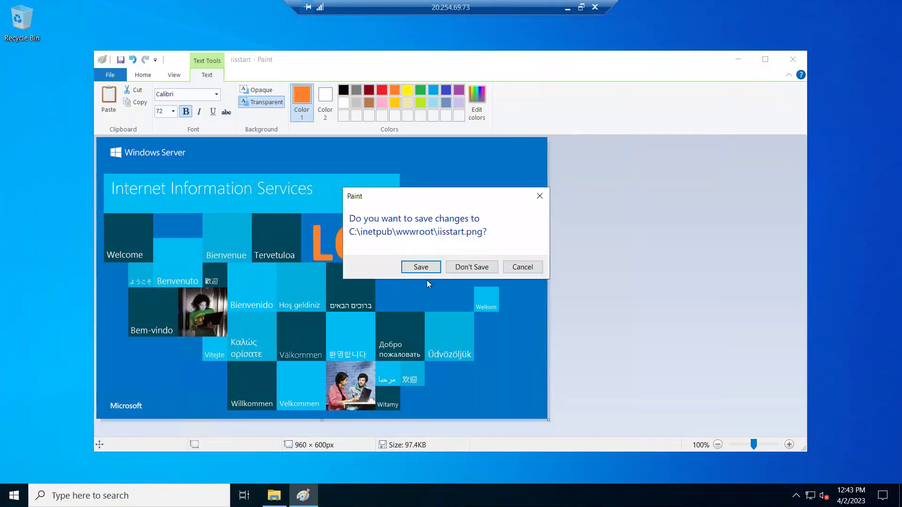
{"action": "left_click", "coordinate": [437, 267]}
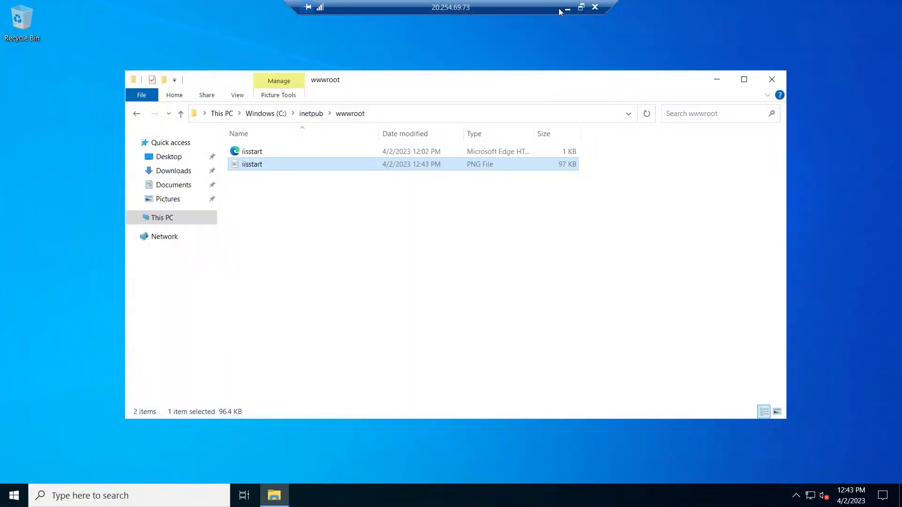
Return to the Azure portal, open the staneusvm01 virtual machine, and copy its public IP address 20.51.245.131
{"action": "left_click", "coordinate": [567, 8]}
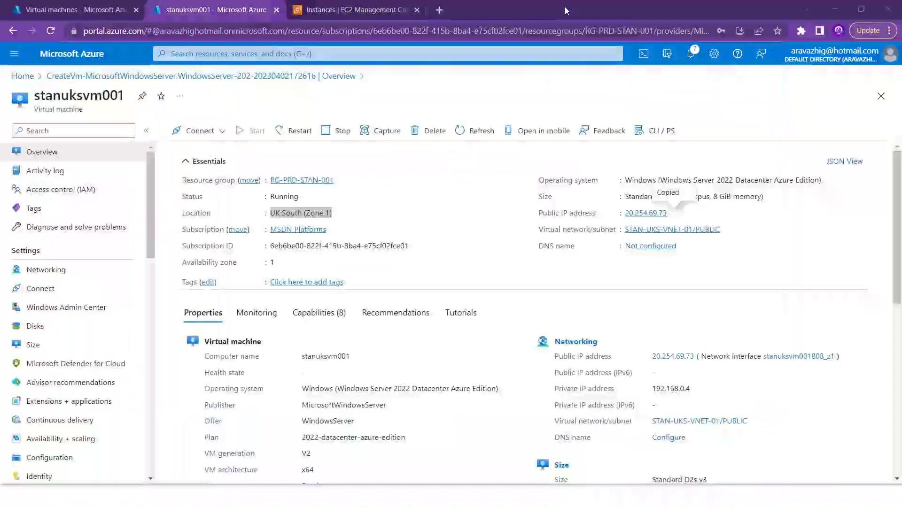
{"action": "left_click", "coordinate": [69, 9]}
{"action": "left_click", "coordinate": [58, 225]}
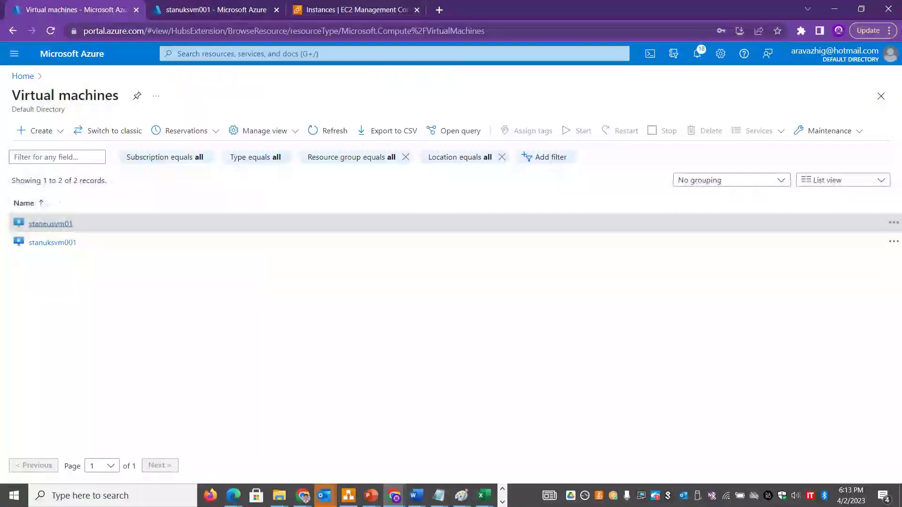
{"action": "left_click", "coordinate": [163, 95]}
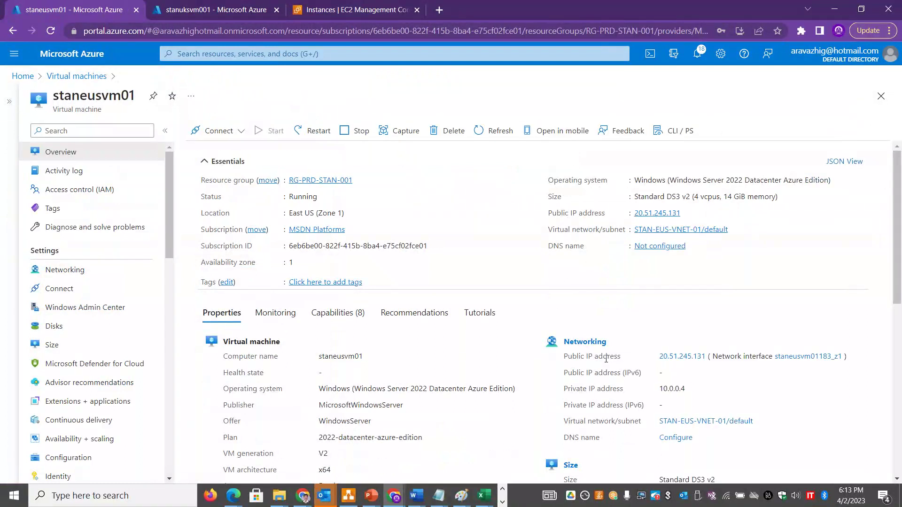
{"action": "left_click_drag", "start_coordinate": [656, 361], "coordinate": [707, 361]}
{"action": "key", "text": "ctrl+c"}
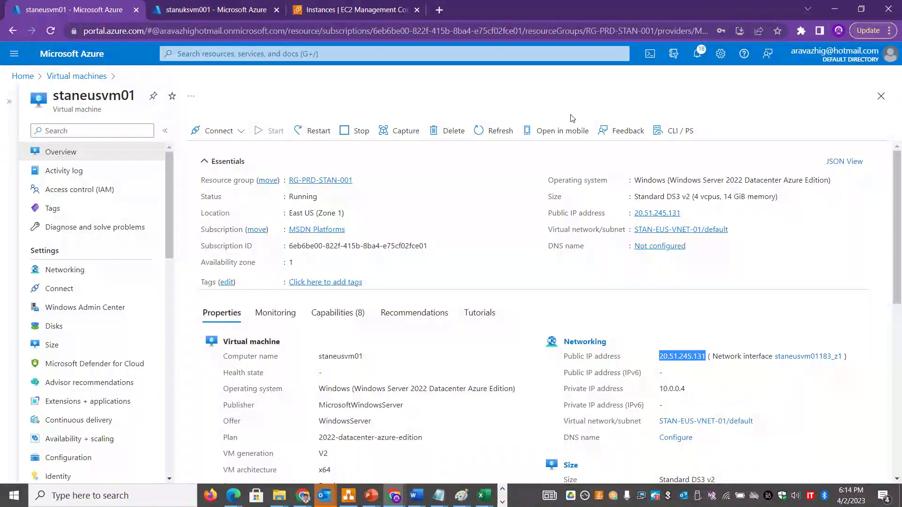
Check the web page served at 20.51.245.131 in a new browser tab, and close that tab
{"action": "left_click", "coordinate": [442, 9]}
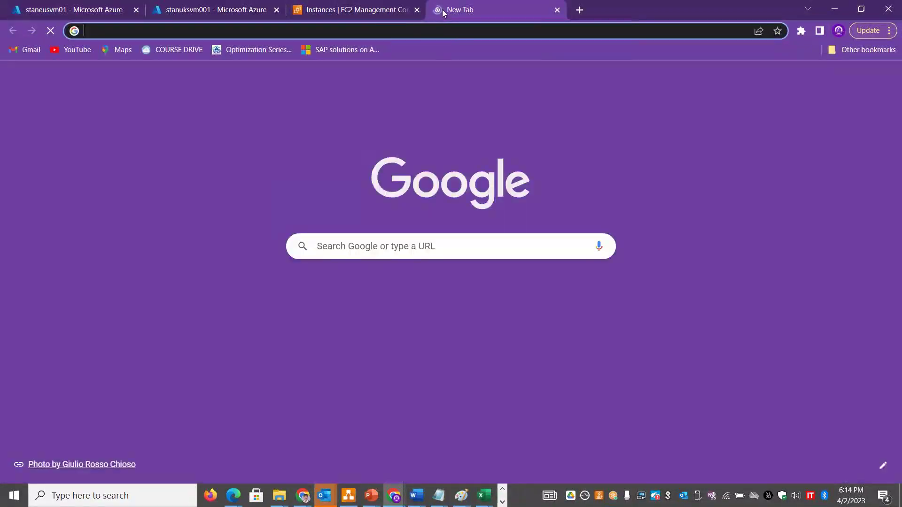
{"action": "key", "text": "ctrl+v"}
{"action": "key", "text": "Return"}
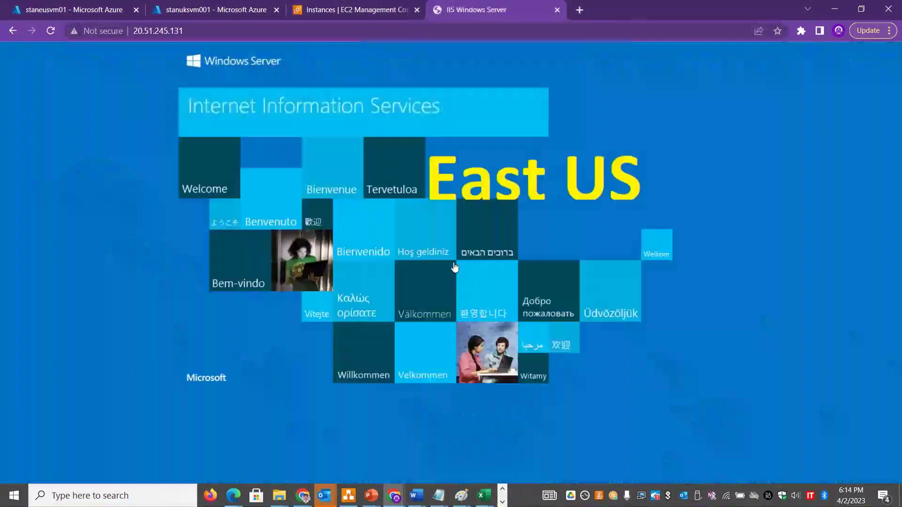
{"action": "left_click", "coordinate": [557, 9]}
Launch Notepad and start a server list with the label "Server 1 - East US -"
{"action": "key", "text": "super+r"}
{"action": "type", "text": "mstsc"}
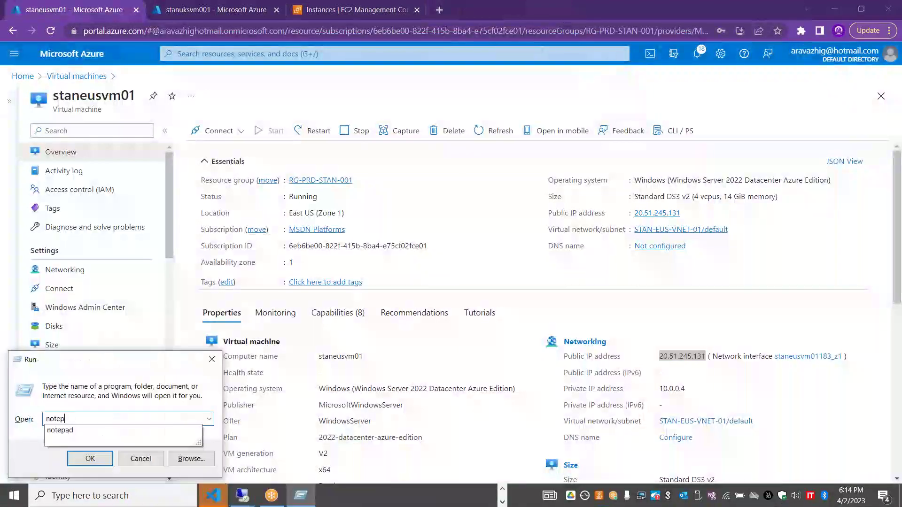
{"action": "key", "text": "Return"}
{"action": "type", "text": "Server 1 - EUS"}
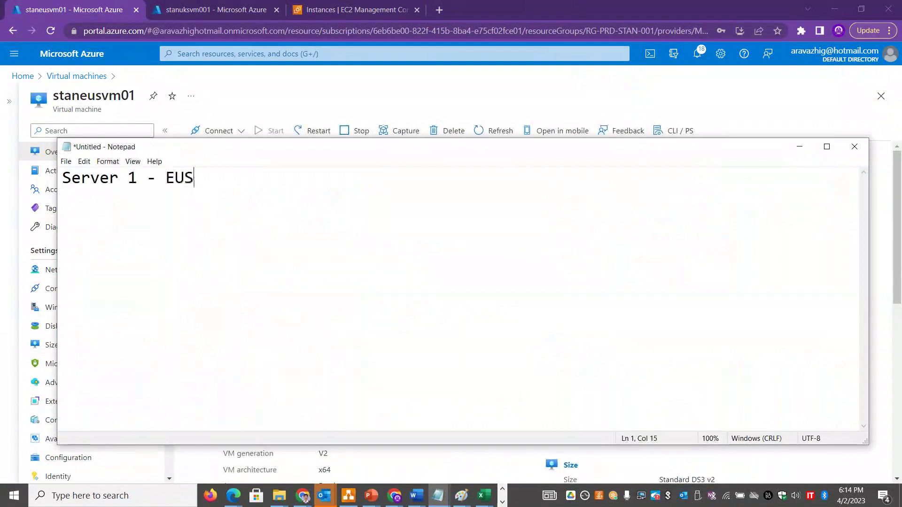
{"action": "key", "text": "BackSpace"}
{"action": "key", "text": "BackSpace"}
{"action": "key", "text": "BackSpace"}
{"action": "type", "text": "ast uS"}
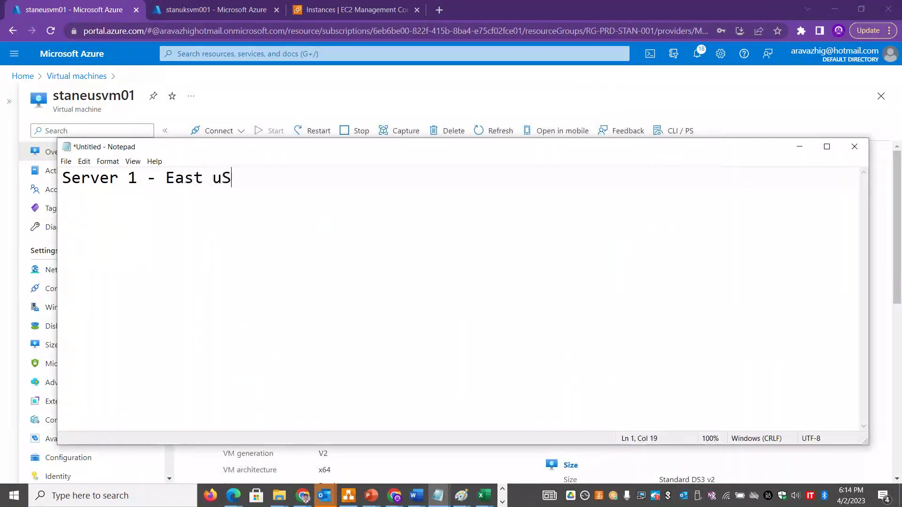
{"action": "key", "text": "BackSpace"}
{"action": "key", "text": "BackSpace"}
{"action": "key", "text": "BackSpace"}
{"action": "type", "text": "US -"}
Append the copied IP address 20.51.245.131 to the Server 1 line and start a new line below it
{"action": "key", "text": "Return"}
{"action": "key", "text": "ctrl+v"}
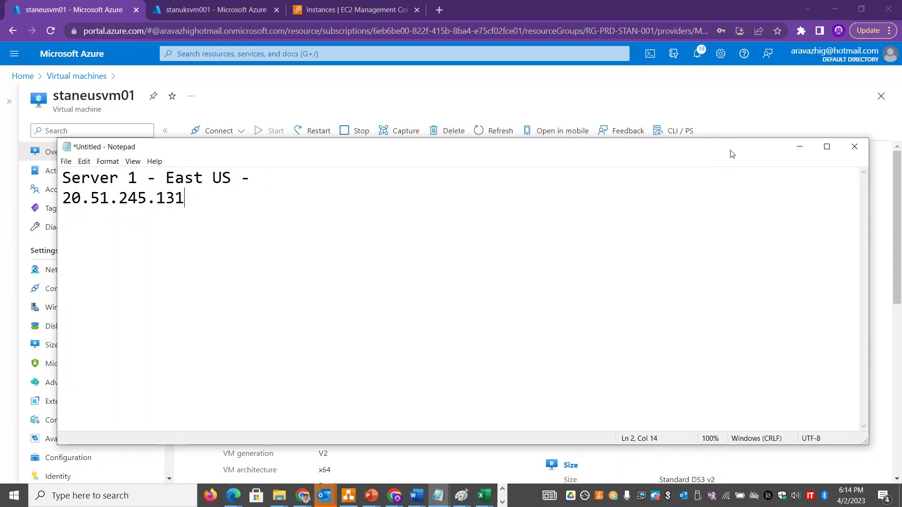
{"action": "key", "text": "Delete"}
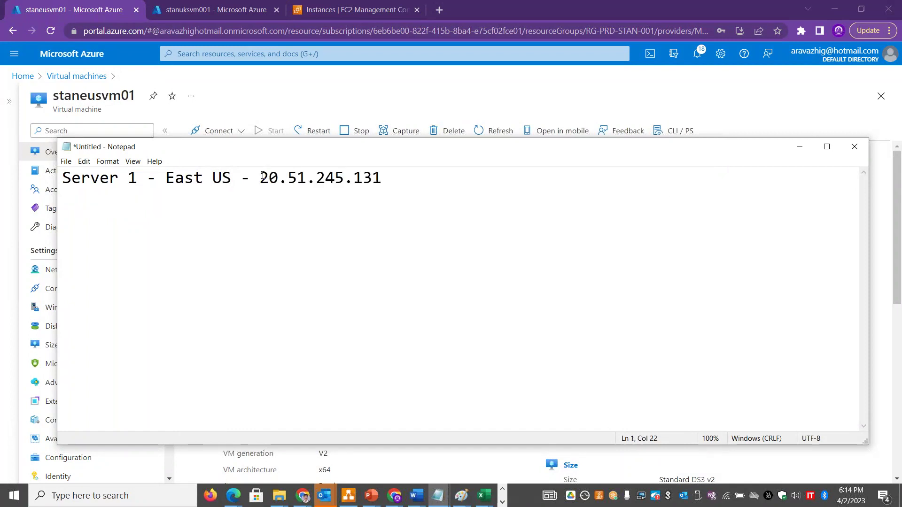
{"action": "left_click", "coordinate": [390, 175]}
{"action": "key", "text": "Return"}
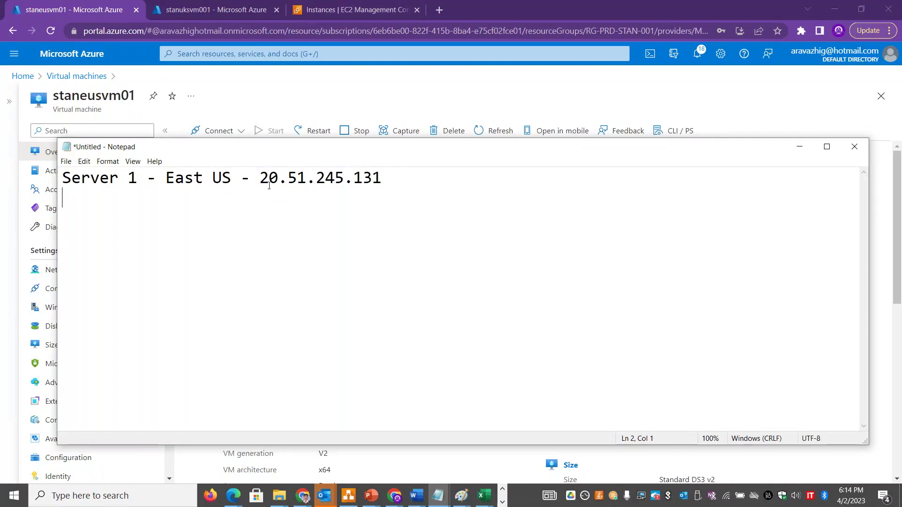
Copy the public IP of stanuksvm001 from Azure and add the line "Server 2 - UK South - 20.254.69.73" in Notepad
{"action": "left_click", "coordinate": [212, 13]}
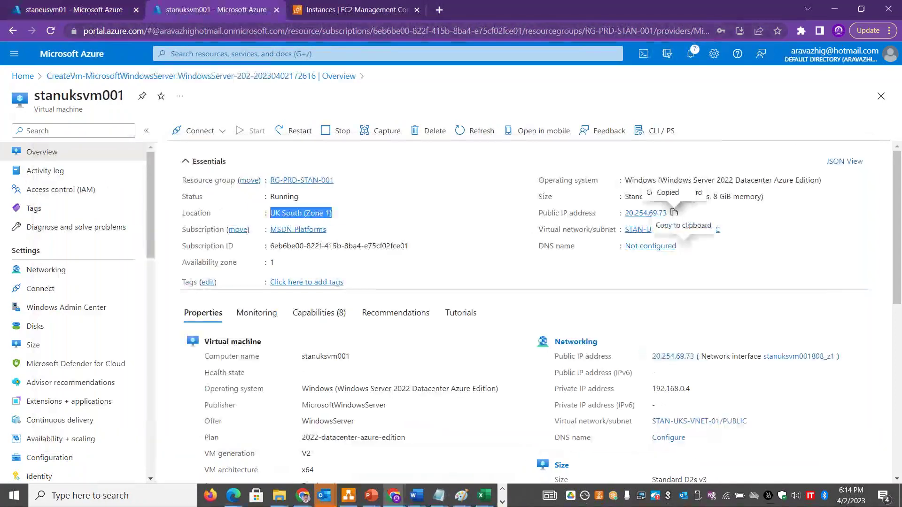
{"action": "left_click", "coordinate": [675, 213]}
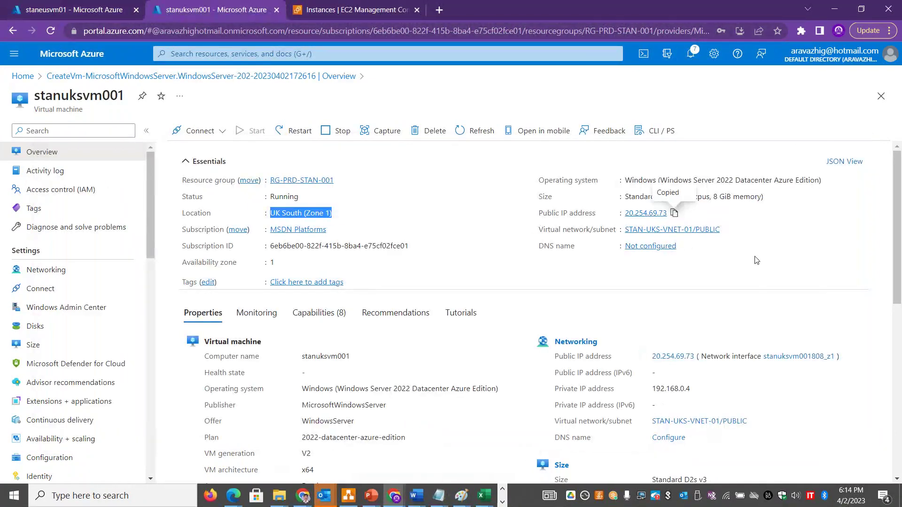
{"action": "key", "text": "alt+Tab"}
{"action": "type", "text": "Server 2 - UK South - 20.254.69.73"}
{"action": "key", "text": "Return"}
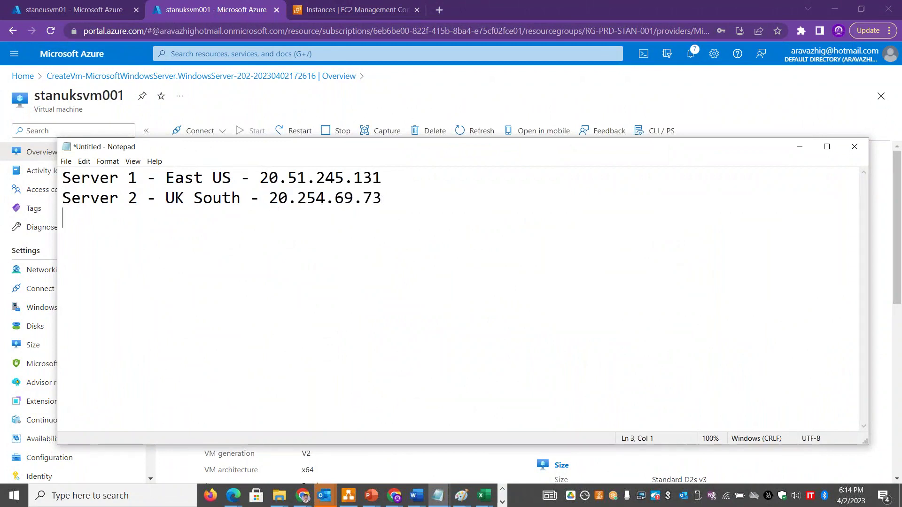
Copy the public IPv4 address of stanawsvm01 from AWS and add "Server 3 - AWS Mumbai DC - 13.233.131.119" to the Notepad list
{"action": "key", "text": "alt+Tab"}
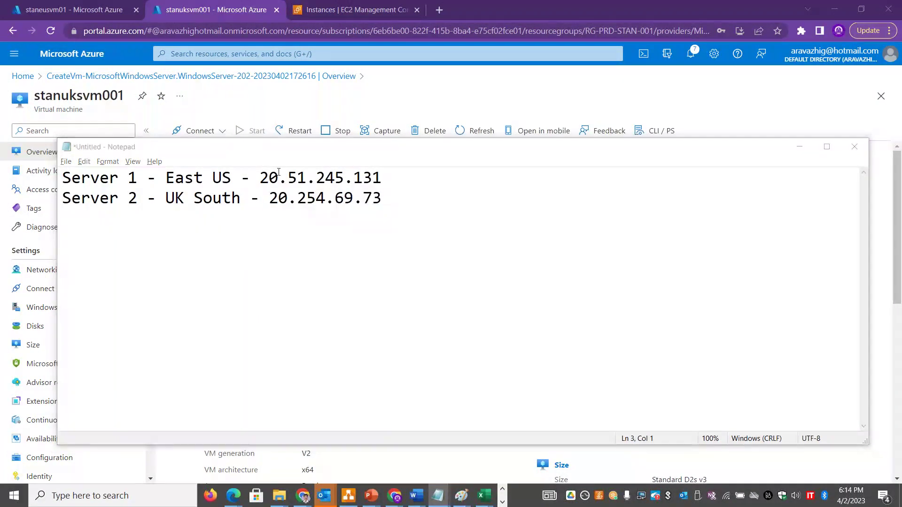
{"action": "key", "text": "ctrl+Tab"}
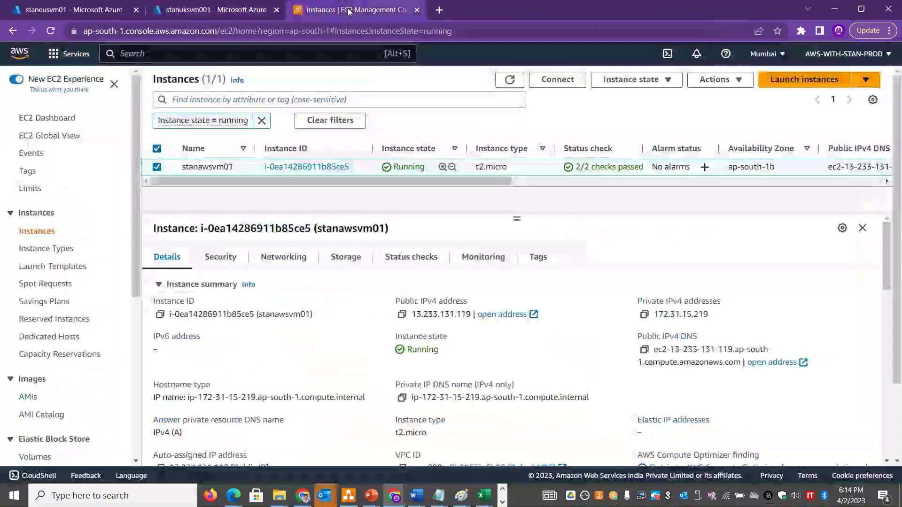
{"action": "left_click", "coordinate": [402, 314]}
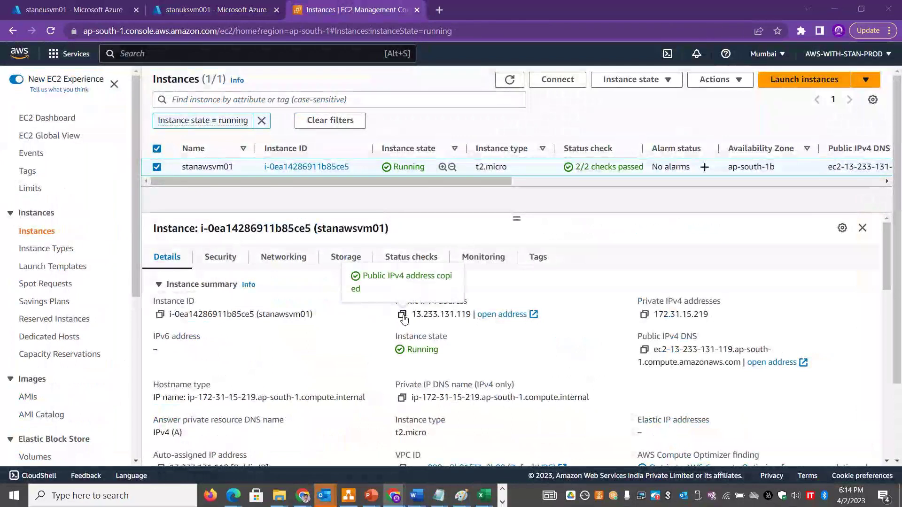
{"action": "key", "text": "alt+Tab"}
{"action": "type", "text": "Server 3 - AWS Mumbai DC -"}
{"action": "key", "text": "ctrl+v"}
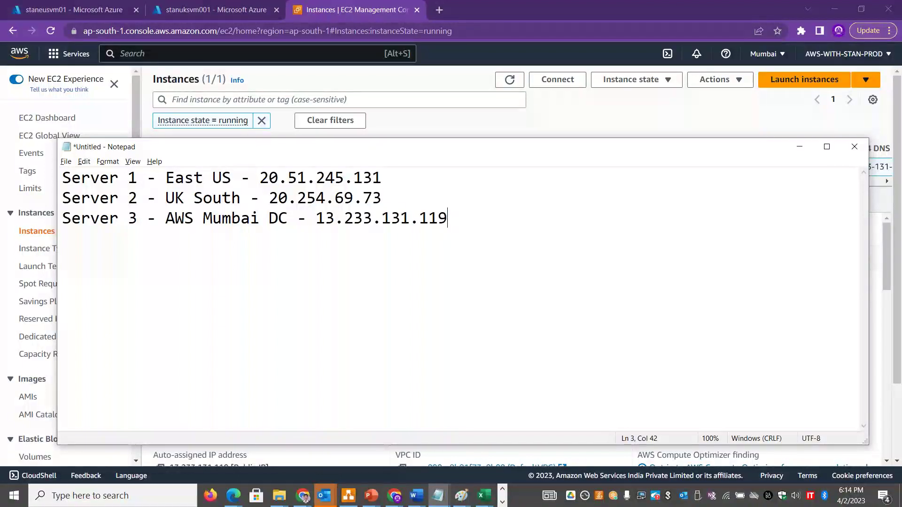
Return to the Azure portal home, search for "traffic", and open Traffic Manager profiles
{"action": "left_click", "coordinate": [78, 12]}
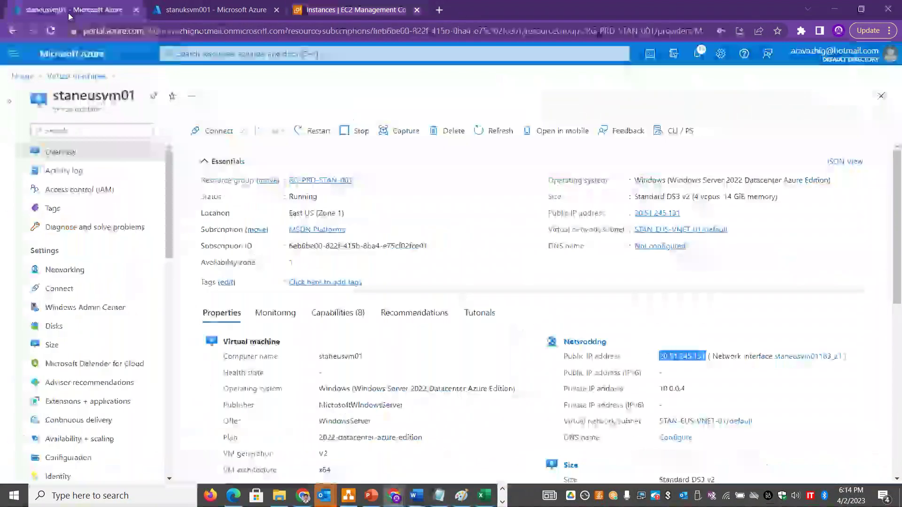
{"action": "left_click", "coordinate": [25, 75]}
{"action": "left_click", "coordinate": [214, 54]}
{"action": "type", "text": "traffic"}
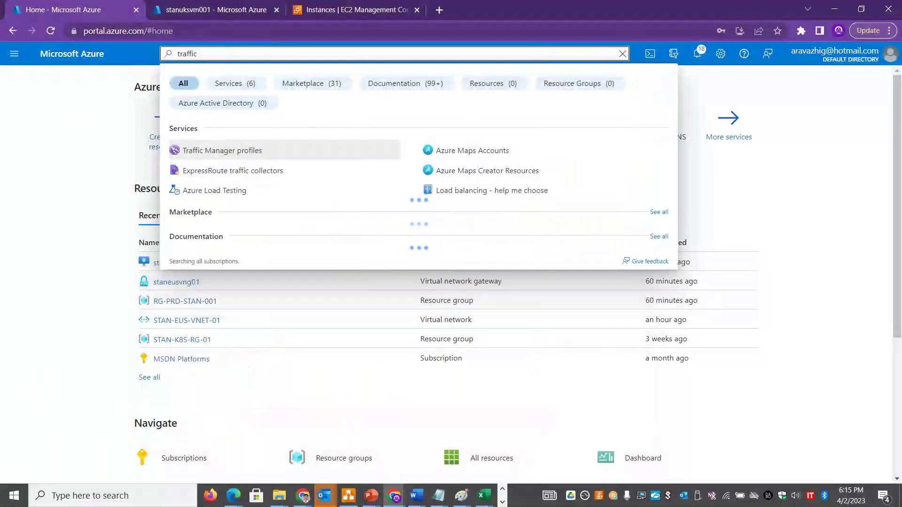
{"action": "left_click", "coordinate": [224, 151]}
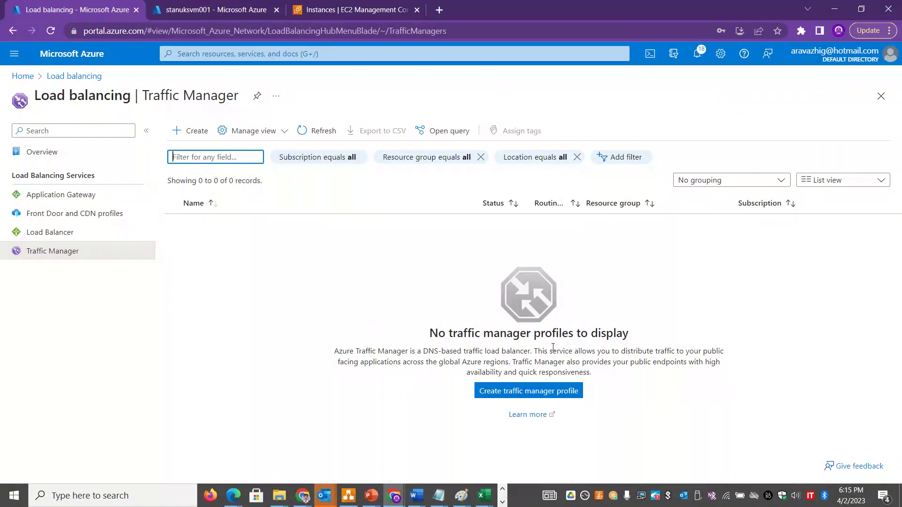
Copy the Azure Traffic Manager description paragraph and paste it into cell A6 of the Excel TRAFFIC MANAGER sheet
{"action": "left_click_drag", "start_coordinate": [424, 353], "coordinate": [532, 347]}
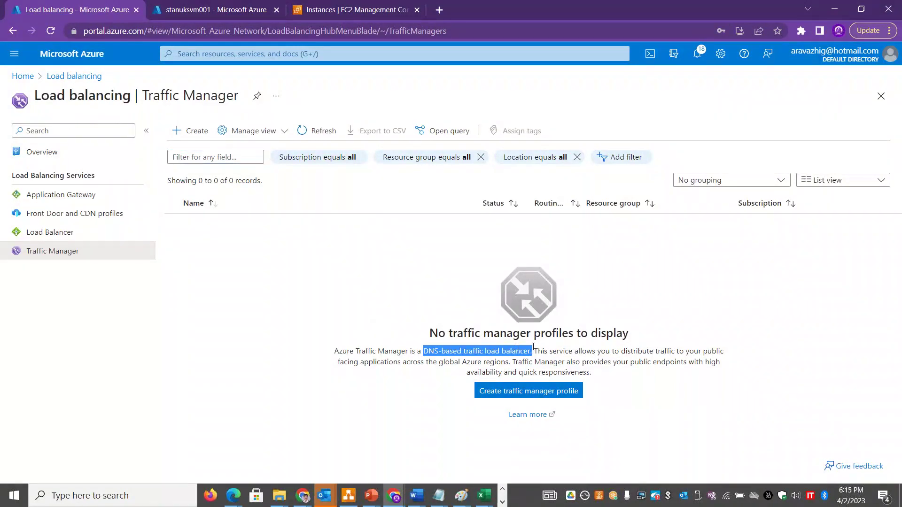
{"action": "left_click_drag", "start_coordinate": [700, 352], "coordinate": [501, 356]}
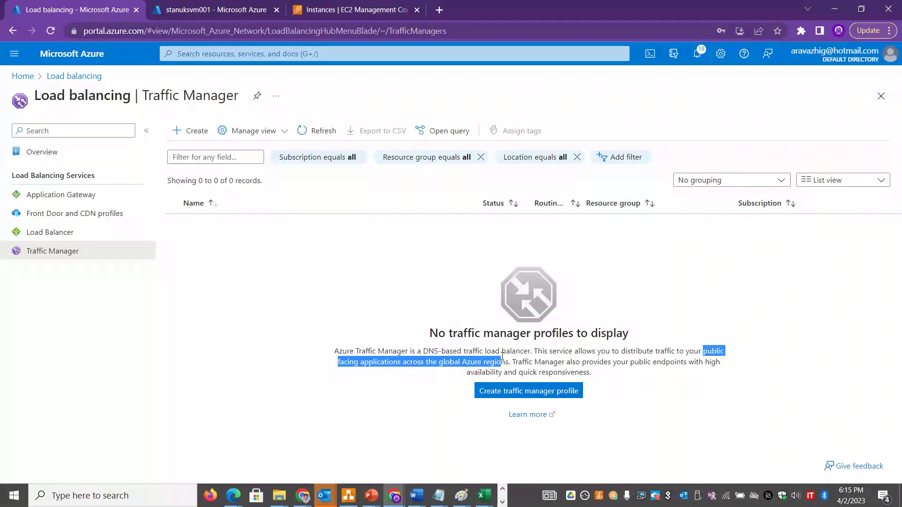
{"action": "left_click_drag", "start_coordinate": [601, 378], "coordinate": [593, 375]}
{"action": "triple_click", "coordinate": [593, 374]}
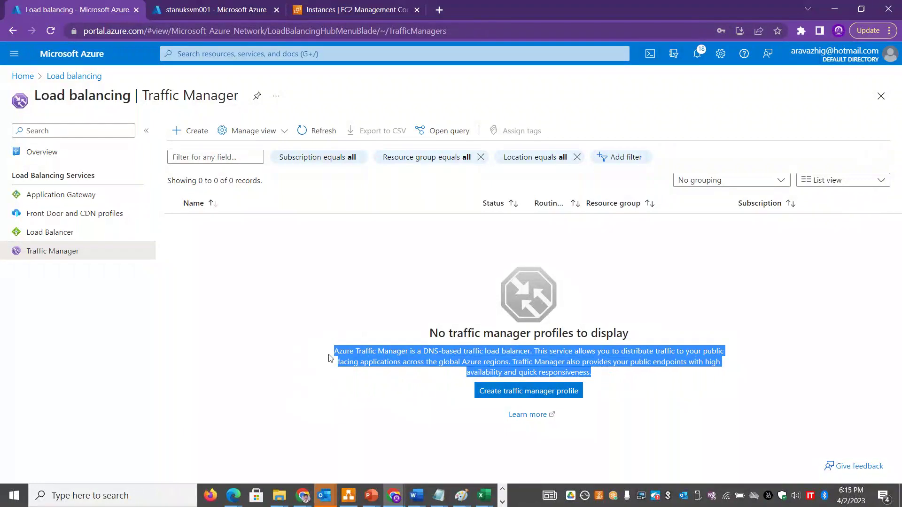
{"action": "key", "text": "alt+Tab"}
{"action": "key", "text": "alt+Tab"}
{"action": "key", "text": "alt+Tab"}
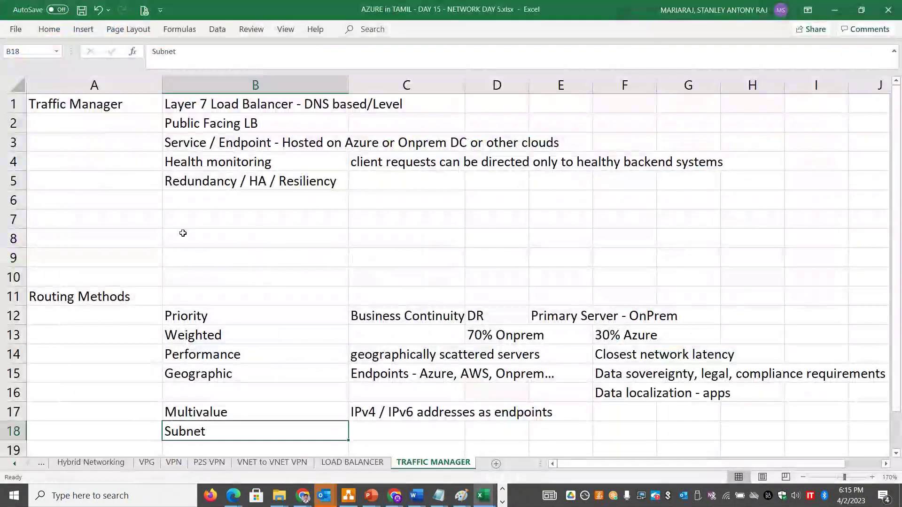
{"action": "double_click", "coordinate": [94, 200]}
{"action": "key", "text": "ctrl+v"}
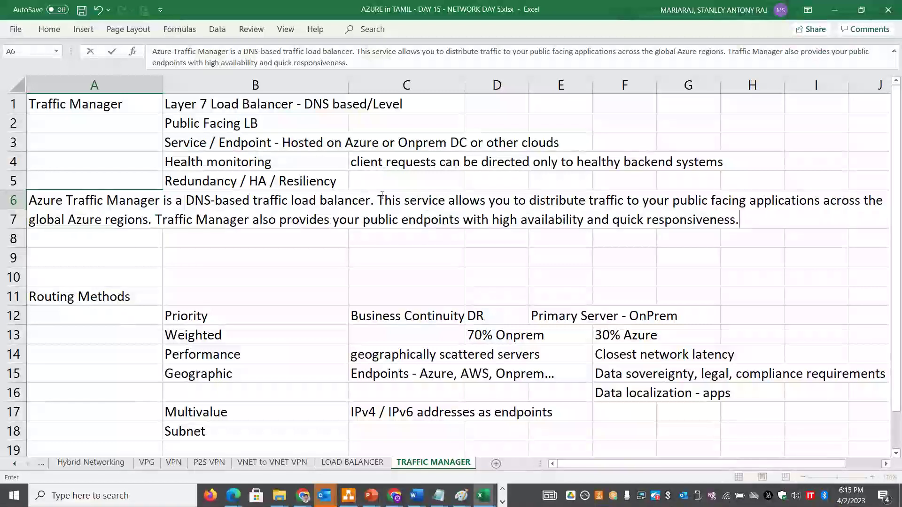
Move the text from "This service allows you to distribute traffic" onward out of A6 into cell B7
{"action": "left_click_drag", "start_coordinate": [381, 200], "coordinate": [740, 219]}
{"action": "key", "text": "Delete"}
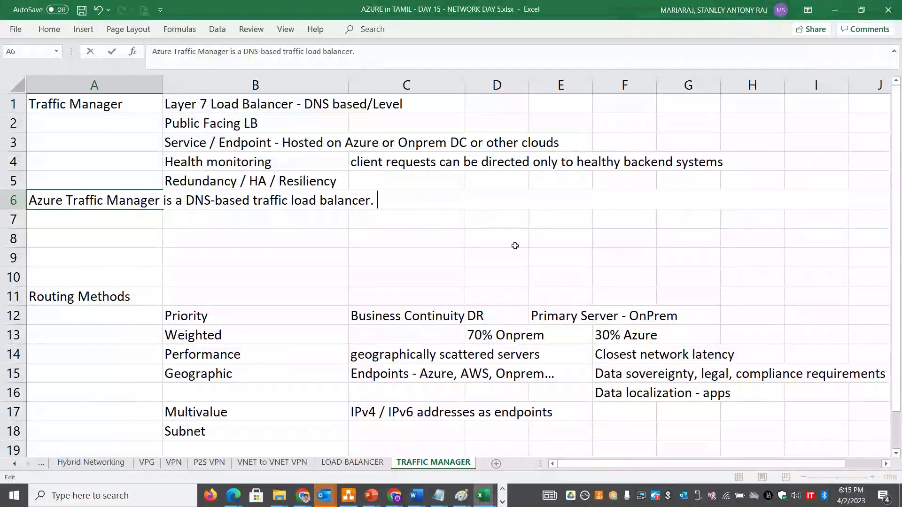
{"action": "double_click", "coordinate": [221, 215]}
{"action": "key", "text": "ctrl+v"}
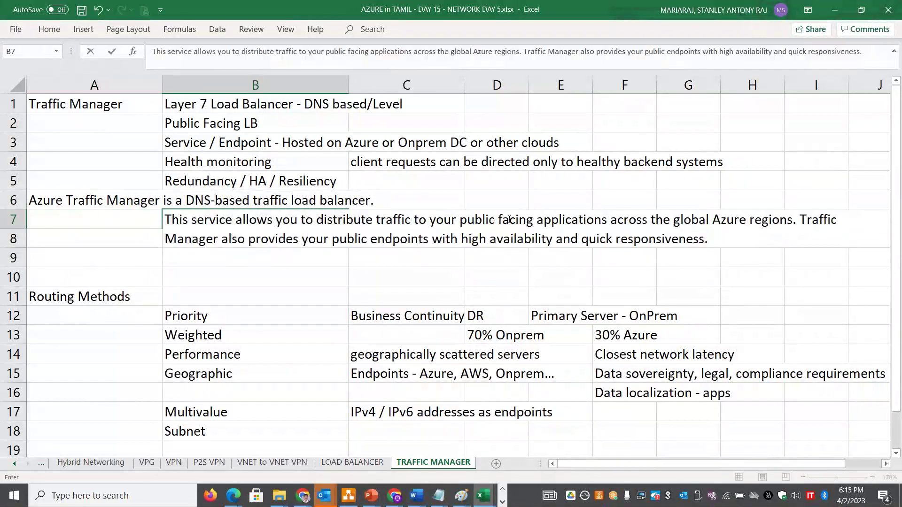
Move the sentence starting "Traffic Manager also provides your public endpoints" from B7 into cell A8
{"action": "left_click_drag", "start_coordinate": [796, 220], "coordinate": [841, 254]}
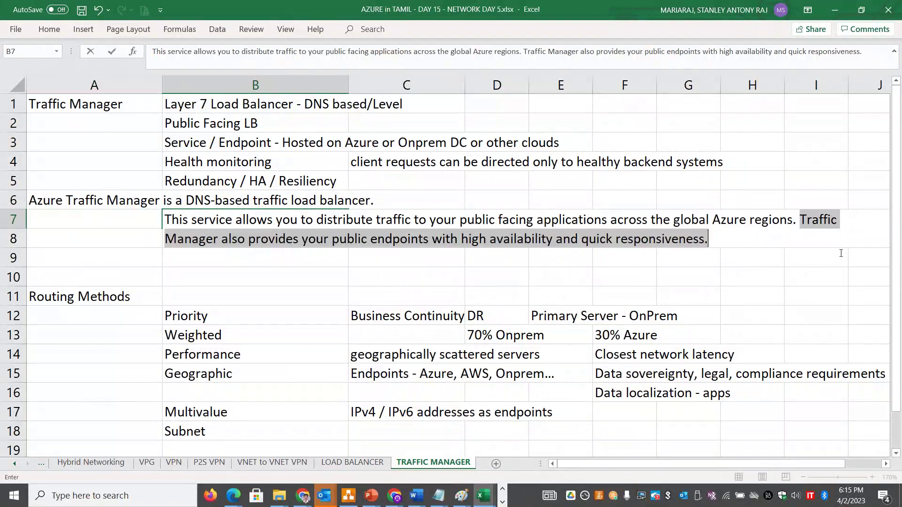
{"action": "key", "text": "Delete"}
{"action": "left_click", "coordinate": [141, 240]}
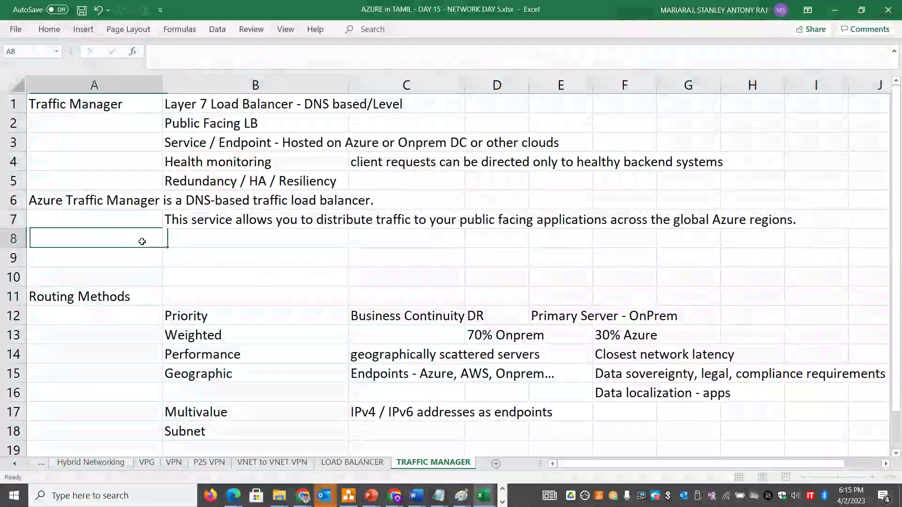
{"action": "key", "text": "ctrl+v"}
{"action": "left_click", "coordinate": [186, 260]}
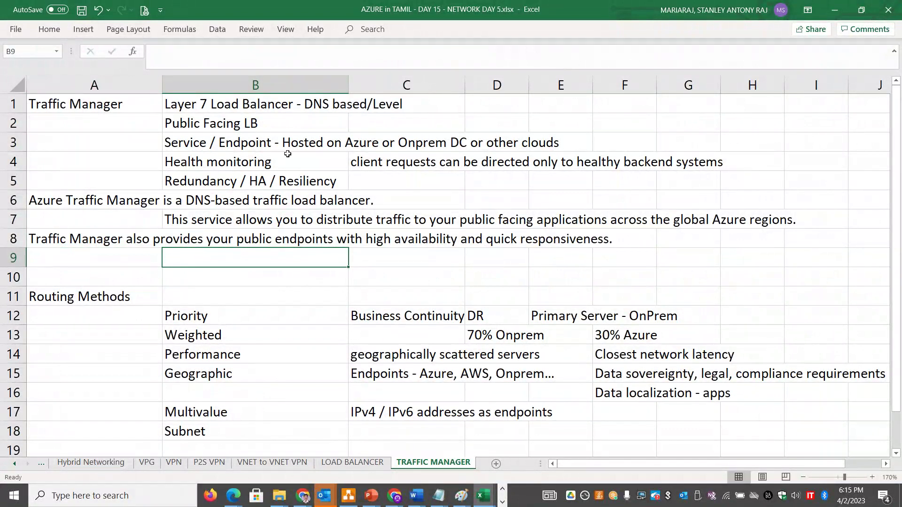
{"action": "double_click", "coordinate": [283, 123]}
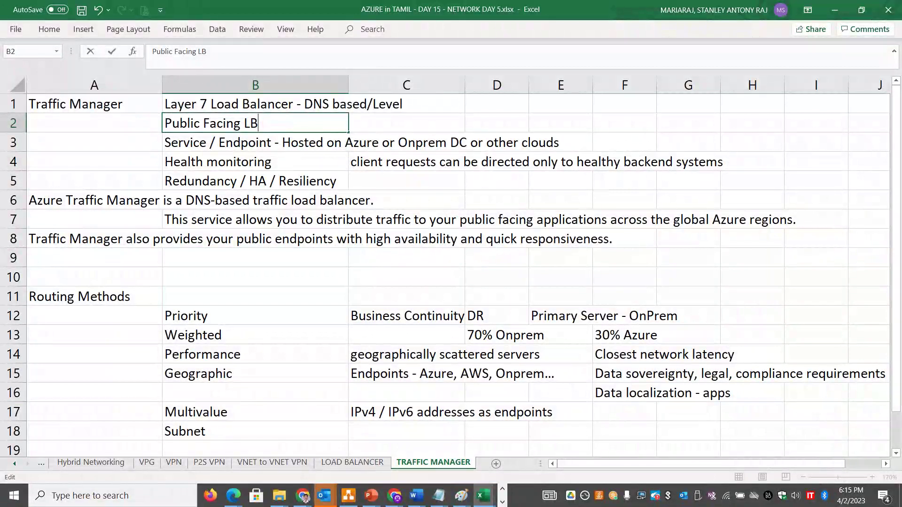
Back in the Azure portal, begin a new Traffic Manager profile with the Performance routing method and the name stanweb
{"action": "key", "text": "alt+Tab"}
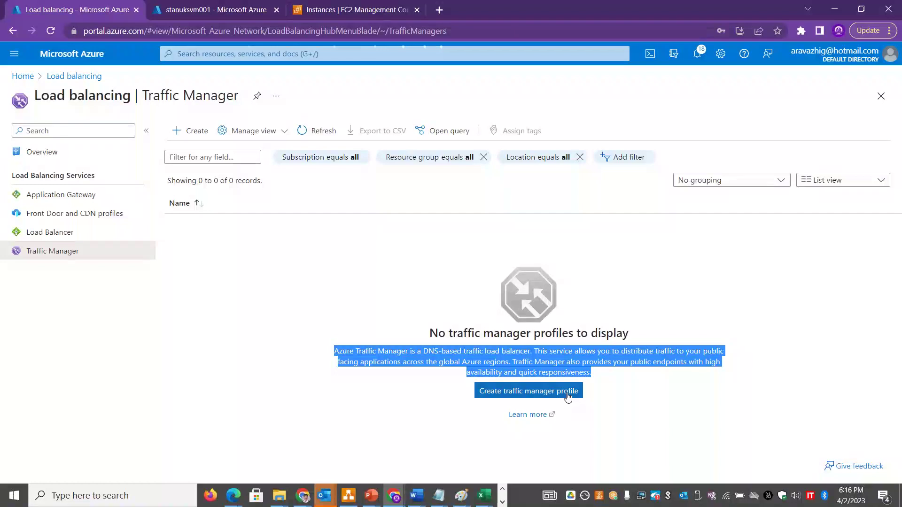
{"action": "left_click", "coordinate": [538, 397]}
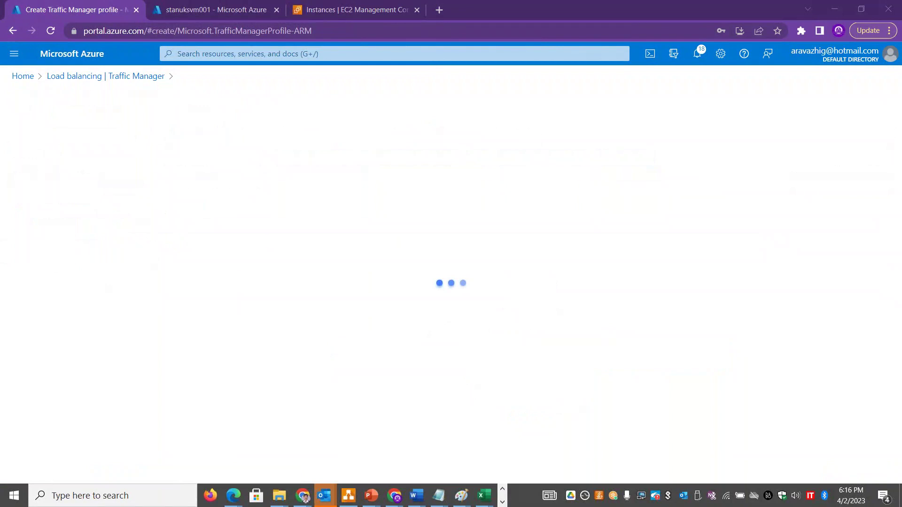
{"action": "left_click", "coordinate": [93, 186]}
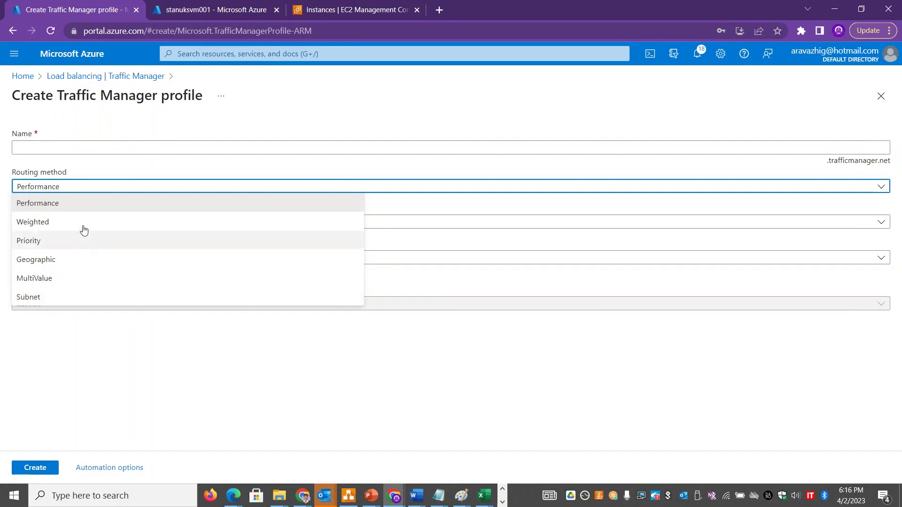
{"action": "left_click", "coordinate": [87, 206]}
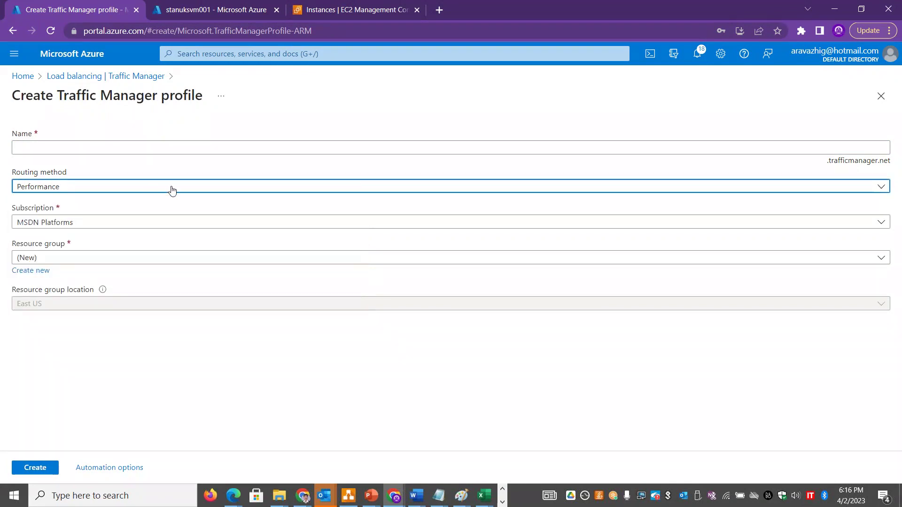
{"action": "left_click", "coordinate": [86, 148]}
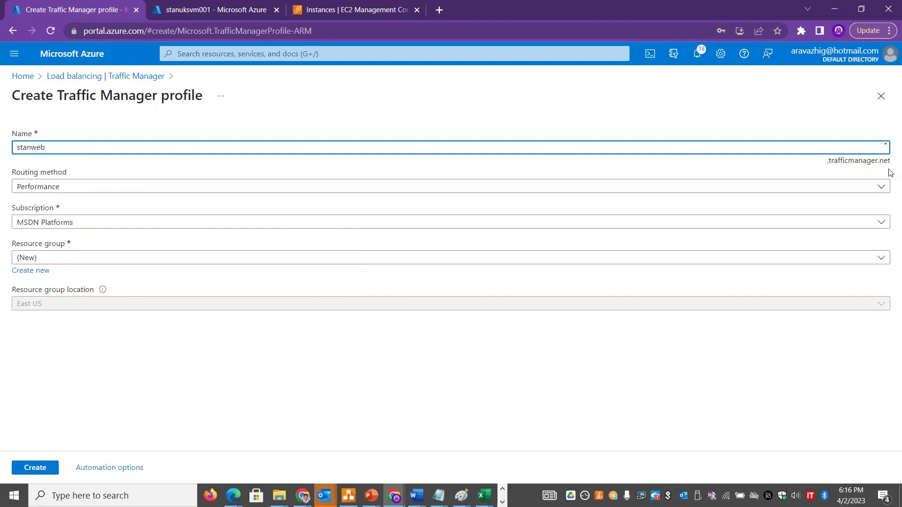
{"action": "left_click", "coordinate": [851, 164]}
{"action": "left_click_drag", "start_coordinate": [829, 163], "coordinate": [893, 162]}
{"action": "triple_click", "coordinate": [892, 163]}
{"action": "left_click", "coordinate": [892, 163]}
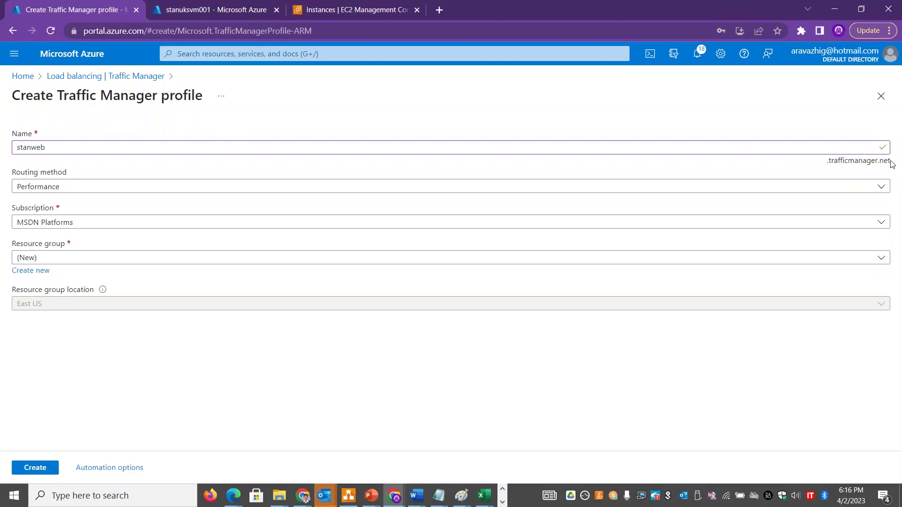
Copy the profile name and its domain suffix into the Notepad notes as the single line stanweb.trafficmanager.net
{"action": "triple_click", "coordinate": [891, 162]}
{"action": "key", "text": "ctrl+c"}
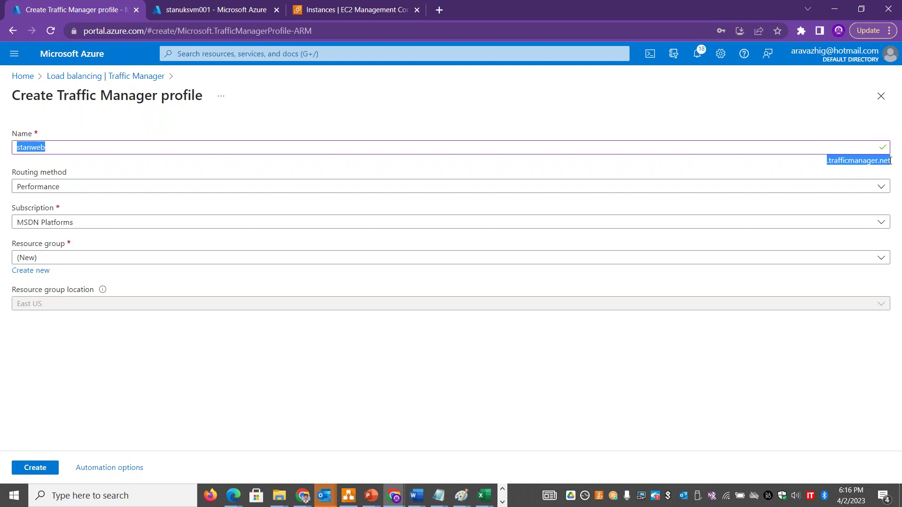
{"action": "key", "text": "alt+Tab"}
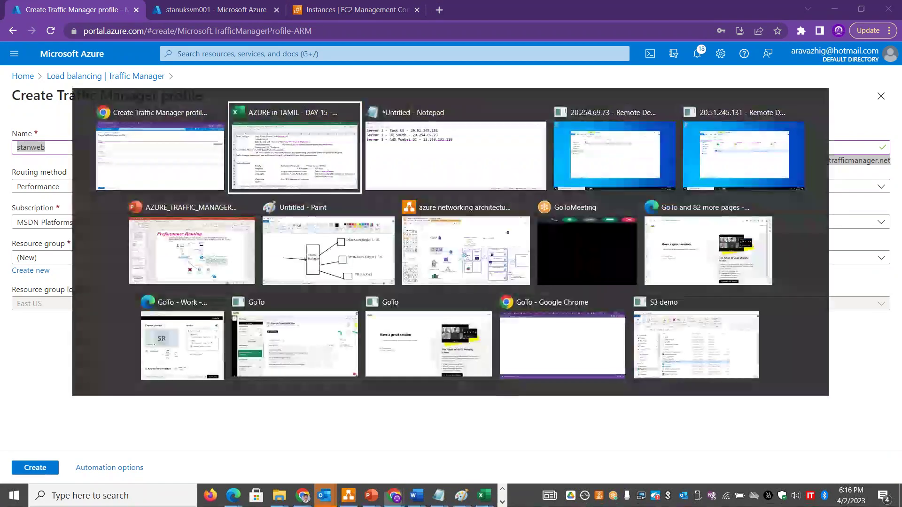
{"action": "key", "text": "ctrl+v"}
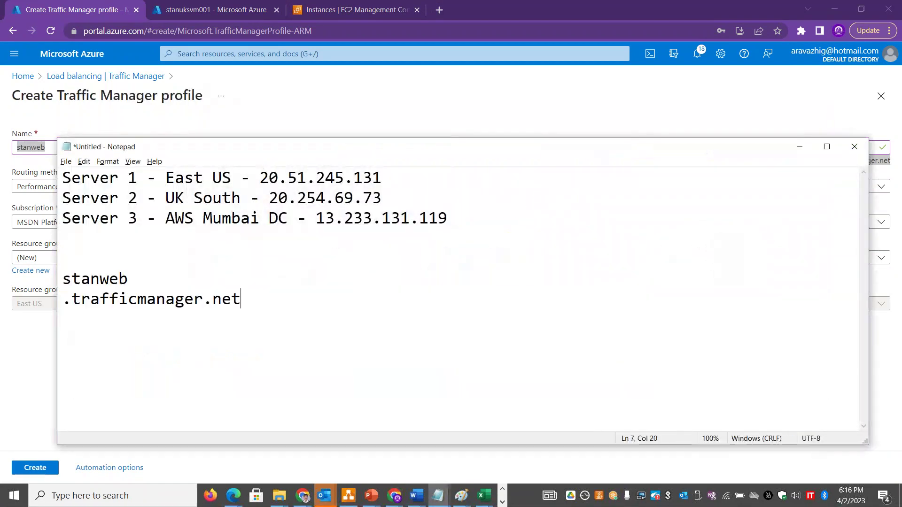
{"action": "key", "text": "Delete"}
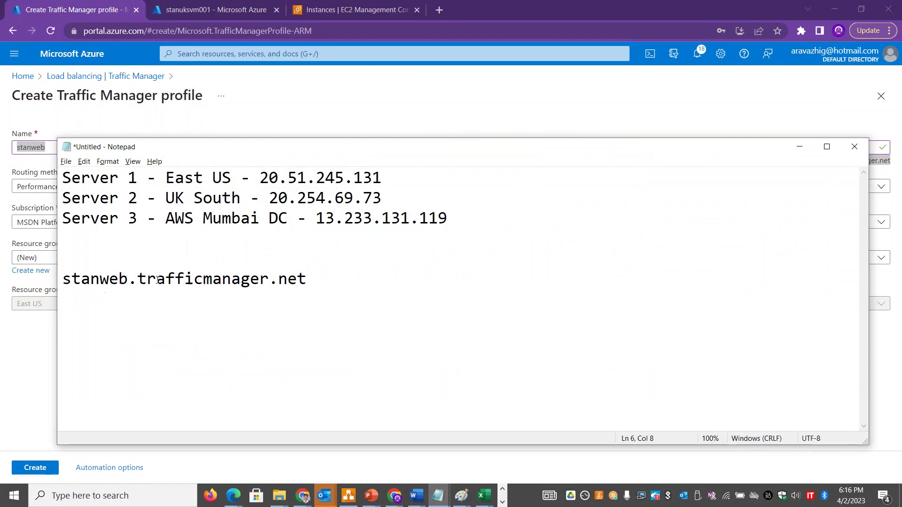
{"action": "left_click_drag", "start_coordinate": [314, 283], "coordinate": [63, 281]}
{"action": "left_click", "coordinate": [68, 254]}
{"action": "key", "text": "Return"}
{"action": "key", "text": "Return"}
{"action": "key", "text": "Up"}
{"action": "type", "text": "DNS - w"}
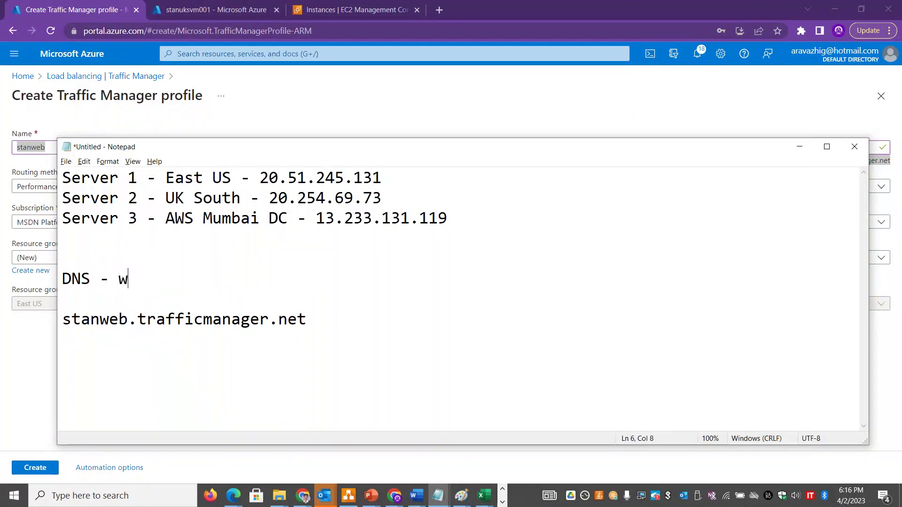
{"action": "type", "text": "ww.skillupwti"}
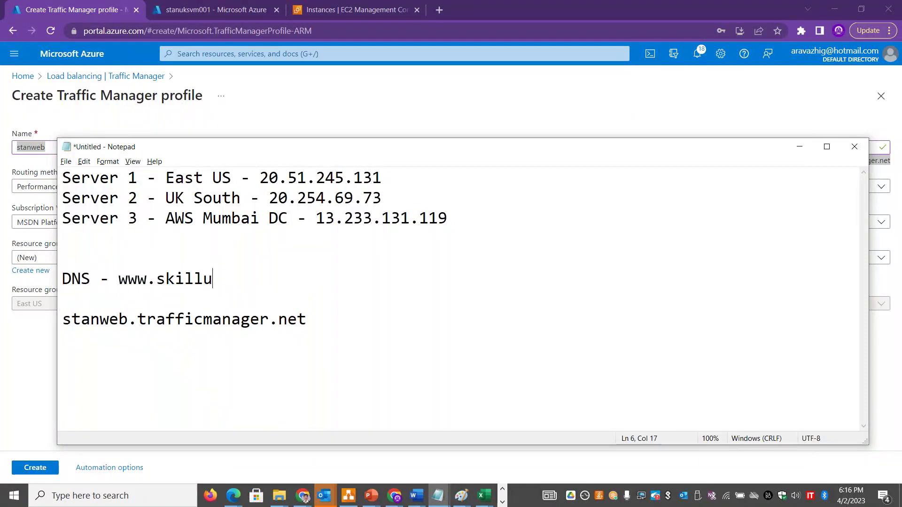
{"action": "key", "text": "BackSpace"}
{"action": "key", "text": "BackSpace"}
{"action": "type", "text": "ithsta"}
{"action": "key", "text": "BackSpace"}
{"action": "type", "text": "an.ga"}
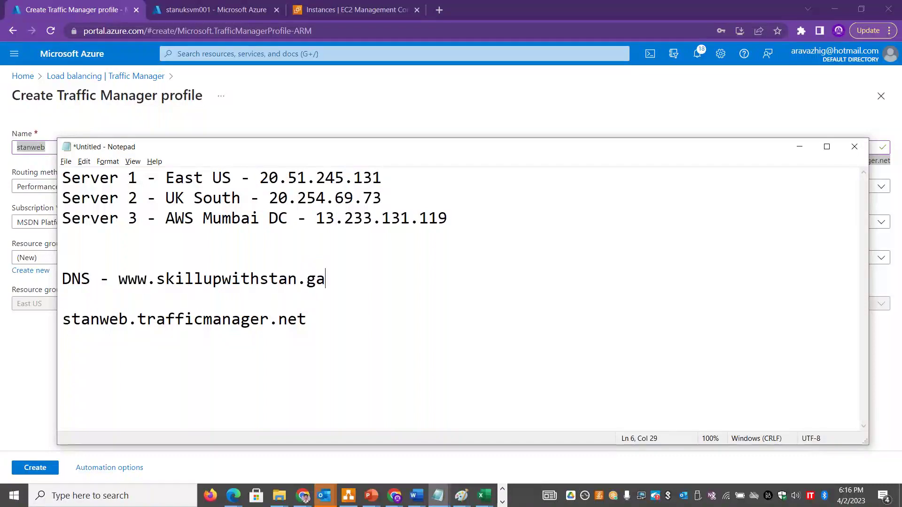
{"action": "left_click", "coordinate": [669, 344]}
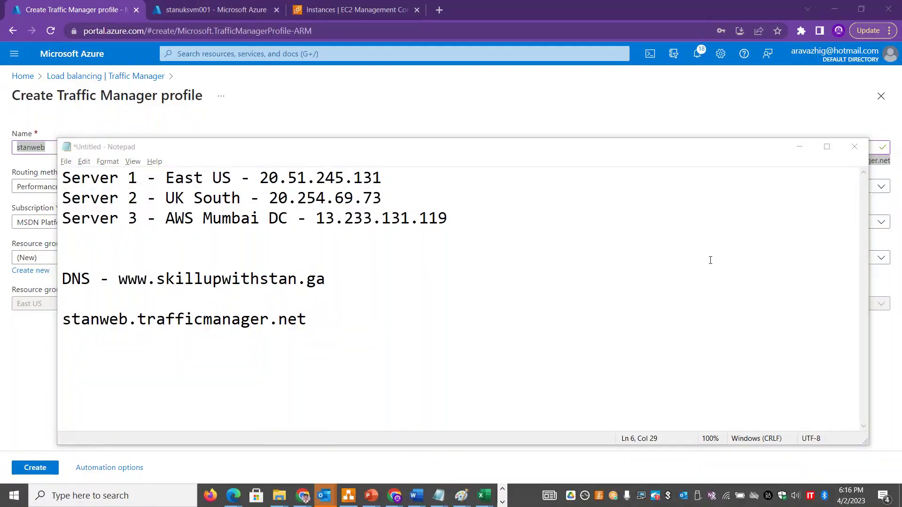
{"action": "key", "text": "alt+Tab"}
{"action": "key", "text": "alt+Tab"}
{"action": "key", "text": "alt+Tab"}
{"action": "key", "text": "alt+Tab"}
{"action": "key", "text": "alt+Tab"}
{"action": "key", "text": "alt+Tab"}
{"action": "key", "text": "alt+Tab"}
{"action": "key", "text": "alt+Tab"}
{"action": "key", "text": "alt+Tab"}
{"action": "key", "text": "alt+Tab"}
{"action": "key", "text": "alt+Tab"}
{"action": "key", "text": "alt+Tab"}
{"action": "key", "text": "alt+Tab"}
{"action": "key", "text": "alt+Tab"}
{"action": "key", "text": "alt+shift+Tab"}
{"action": "key", "text": "alt+shift+Tab"}
{"action": "key", "text": "alt+shift+Tab"}
{"action": "key", "text": "alt+shift+Tab"}
{"action": "key", "text": "alt+shift+Tab"}
{"action": "key", "text": "alt+shift+Tab"}
{"action": "key", "text": "alt+shift+Tab"}
{"action": "key", "text": "alt+shift+Tab"}
{"action": "key", "text": "alt+shift+Tab"}
{"action": "key", "text": "alt+shift+Tab"}
{"action": "key", "text": "alt+shift+Tab"}
{"action": "key", "text": "alt+shift+Tab"}
{"action": "key", "text": "alt+shift+Tab"}
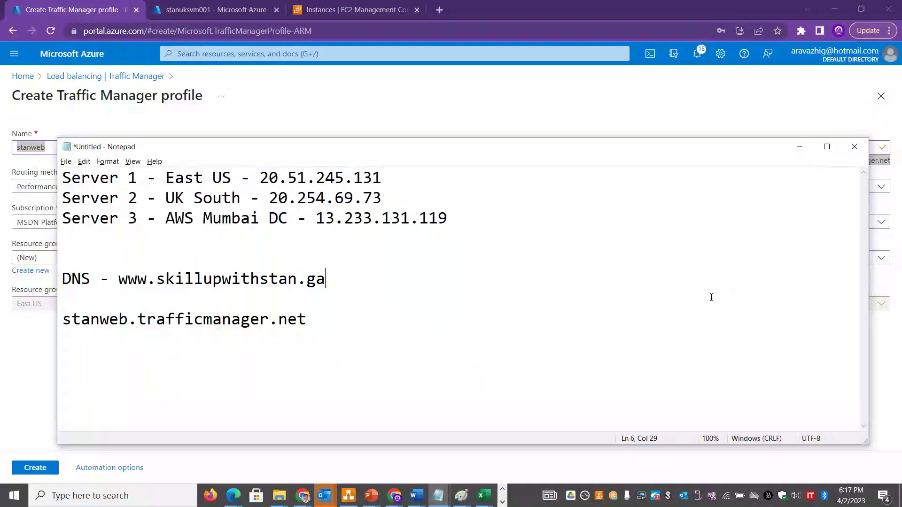
Append "- CNAME record / Alias Record" to the DNS line in the notes
{"action": "type", "text": "VN"}
{"action": "key", "text": "BackSpace"}
{"action": "key", "text": "BackSpace"}
{"action": "type", "text": "CNAM E record"}
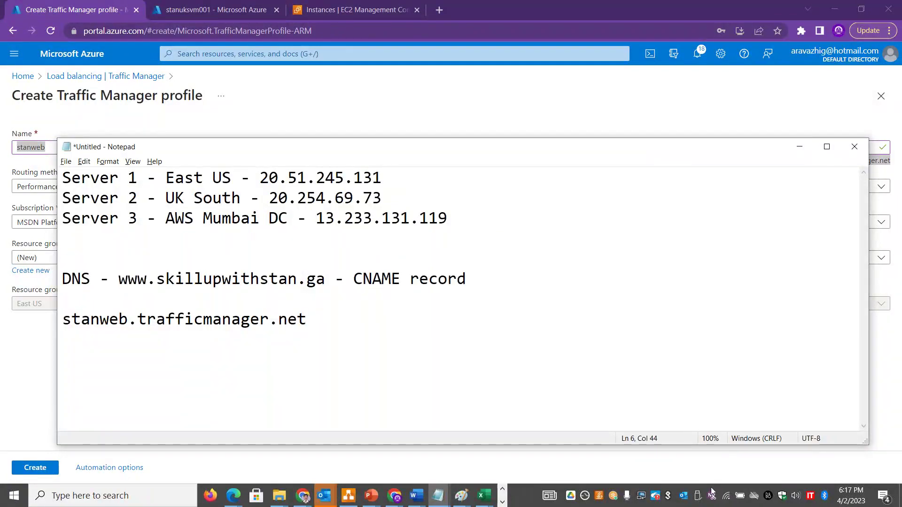
{"action": "left_click_drag", "start_coordinate": [305, 321], "coordinate": [64, 320]}
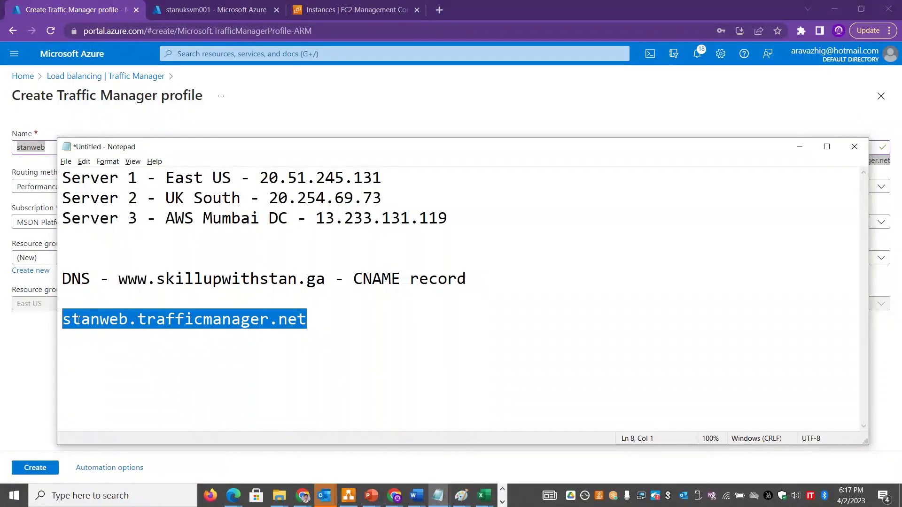
{"action": "triple_click", "coordinate": [520, 271]}
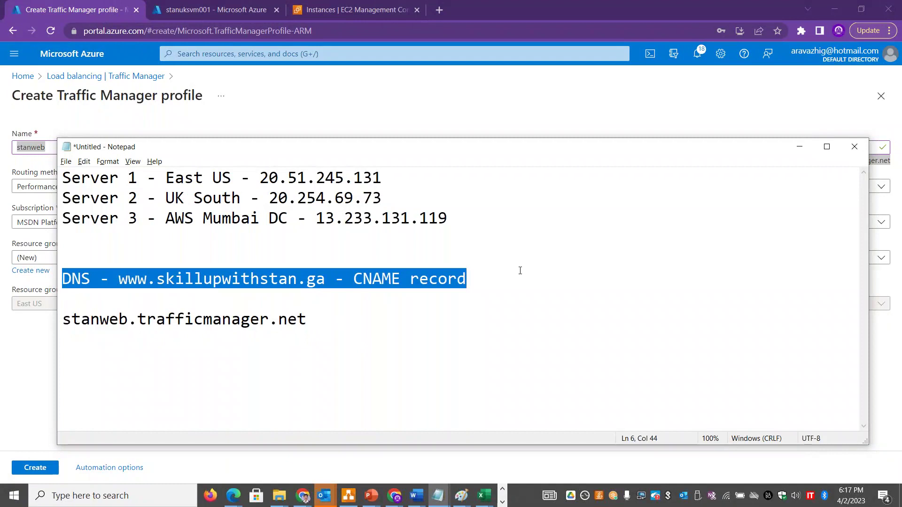
{"action": "left_click", "coordinate": [521, 271]}
{"action": "type", "text": "/ "}
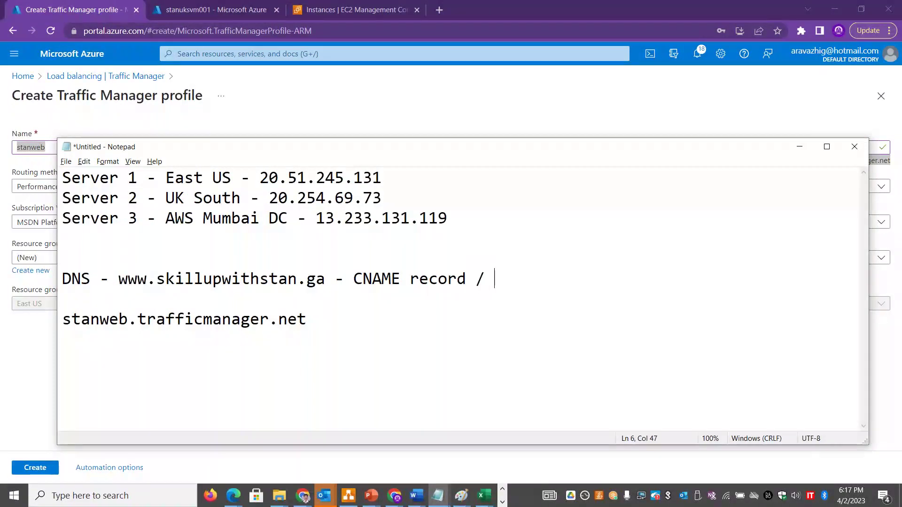
{"action": "type", "text": "Alias Record"}
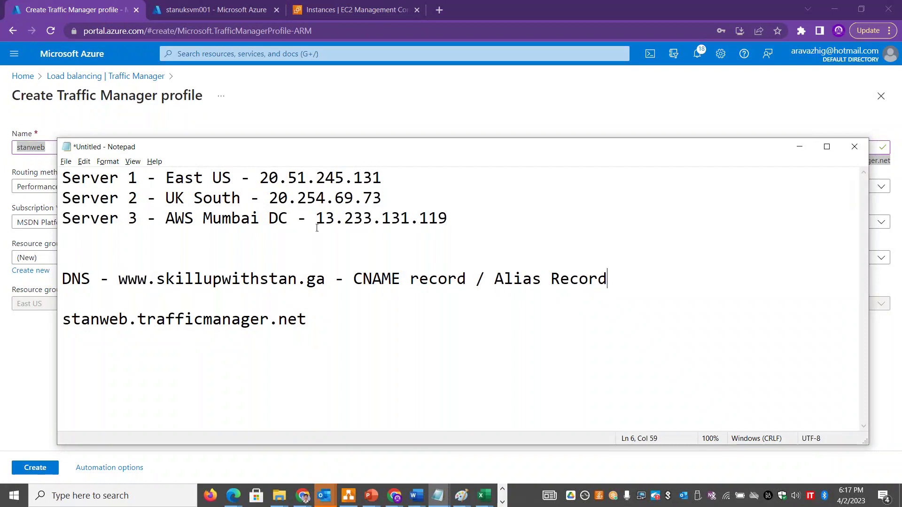
Back in the Azure portal, assign resource group RG-PRD-STAN-001 to the stanweb profile and create it
{"action": "left_click_drag", "start_coordinate": [333, 152], "coordinate": [521, 115]}
{"action": "left_click_drag", "start_coordinate": [496, 282], "coordinate": [329, 277]}
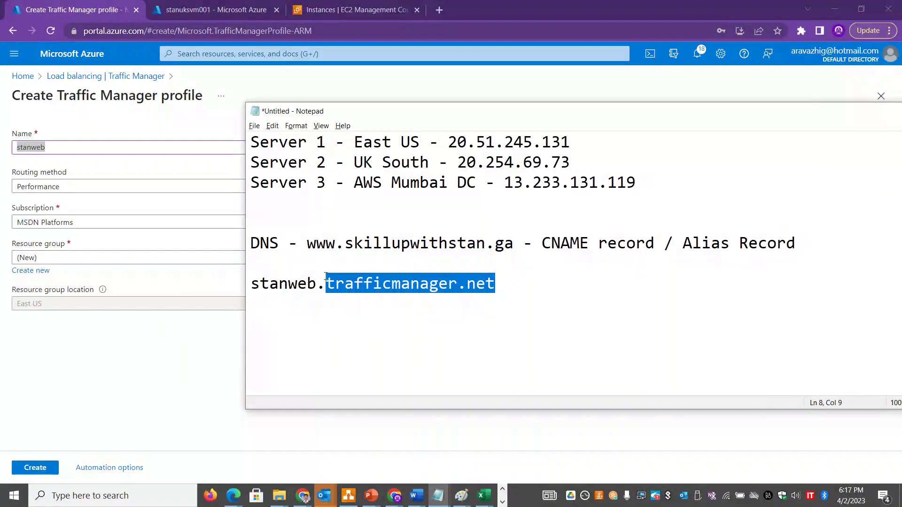
{"action": "left_click", "coordinate": [177, 360]}
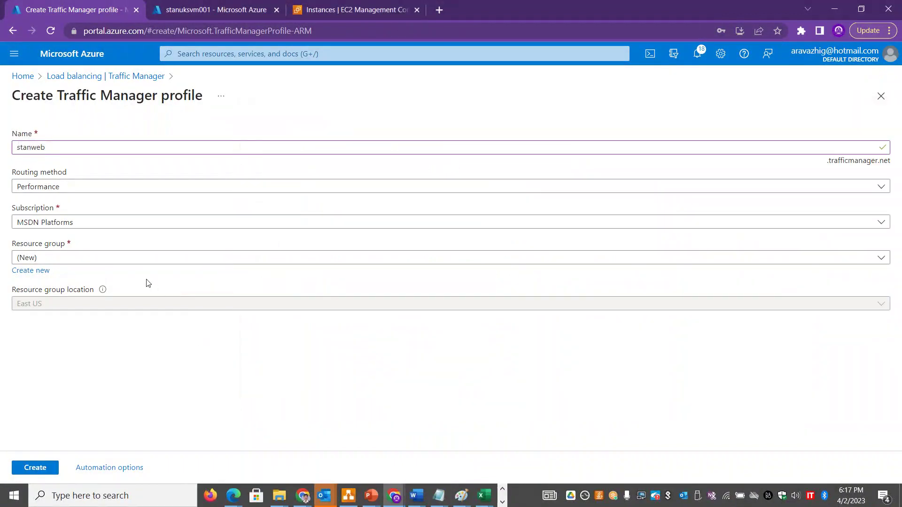
{"action": "left_click", "coordinate": [140, 260]}
{"action": "left_click", "coordinate": [125, 353]}
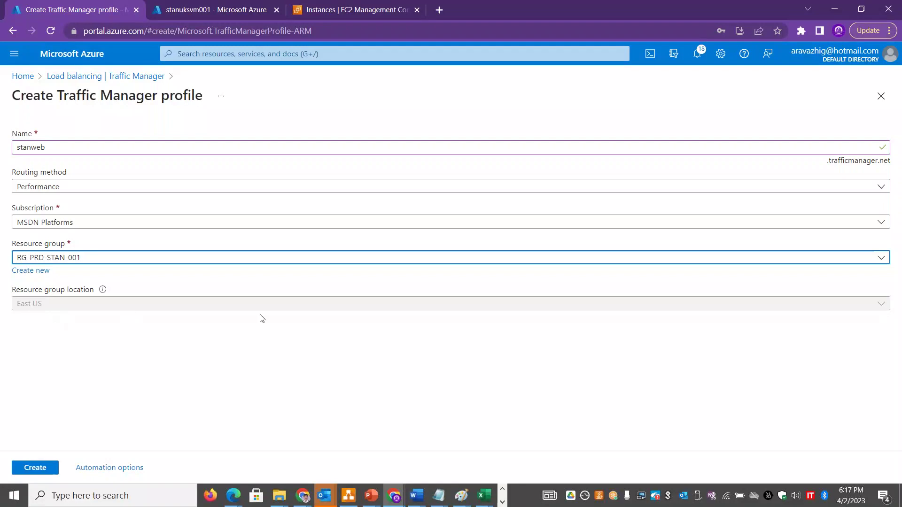
{"action": "left_click", "coordinate": [37, 468]}
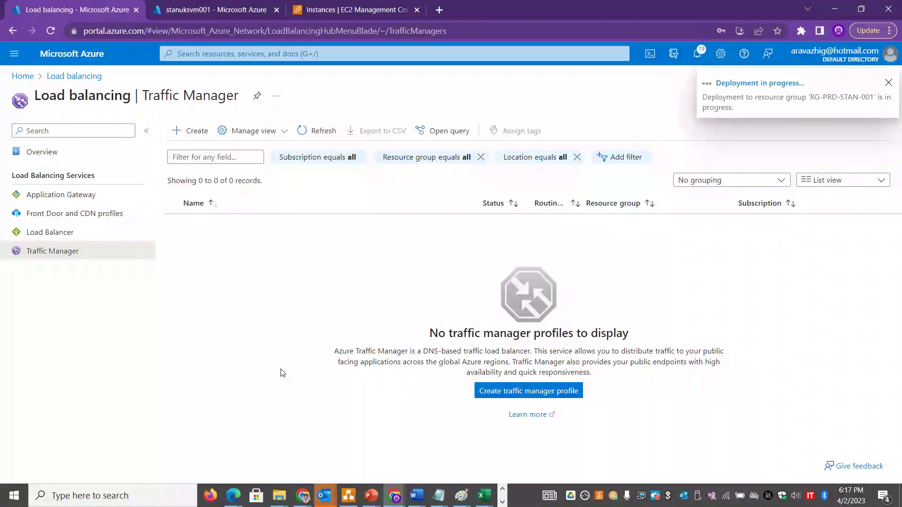
Switch to the PowerPoint presentation and review the Performance Routing slide's diagram
{"action": "key", "text": "alt+Tab"}
{"action": "key", "text": "alt+Tab"}
{"action": "key", "text": "alt+Tab"}
{"action": "key", "text": "alt+Tab"}
{"action": "key", "text": "alt+Tab"}
{"action": "key", "text": "alt+Tab"}
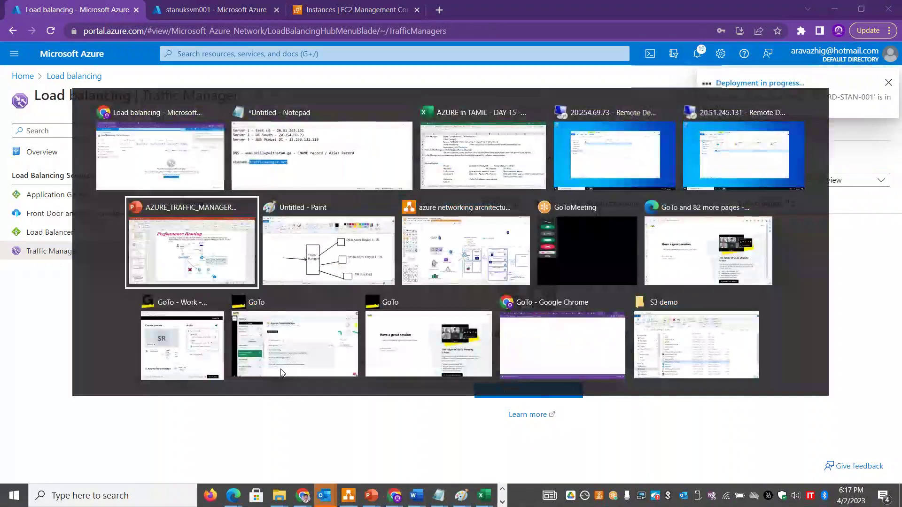
{"action": "key", "text": "alt+shift+Tab"}
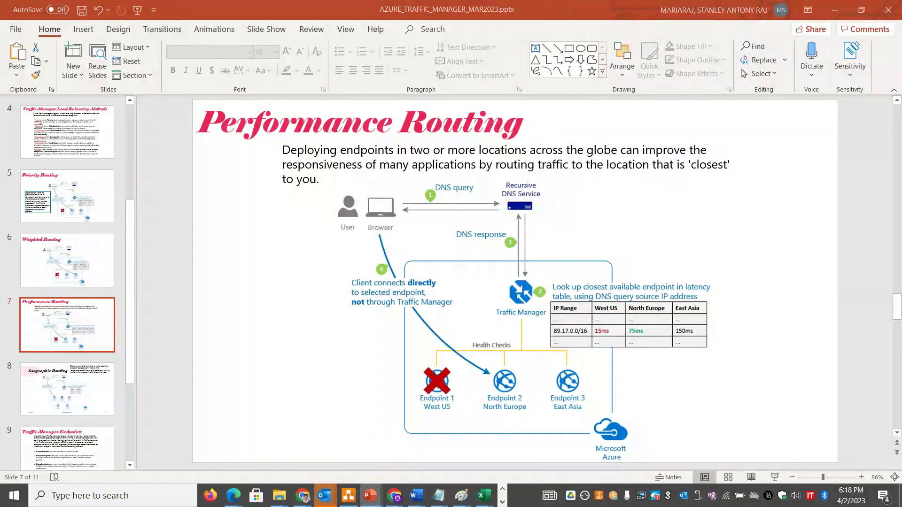
In the Azure portal, open the deployed stanweb profile and copy its DNS name to a new line in the Notepad notes
{"action": "key", "text": "alt+Tab"}
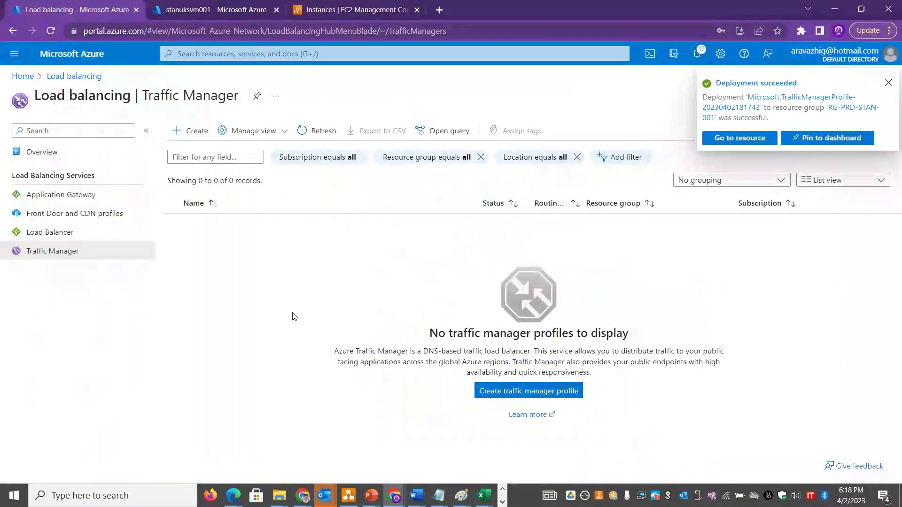
{"action": "left_click", "coordinate": [741, 141]}
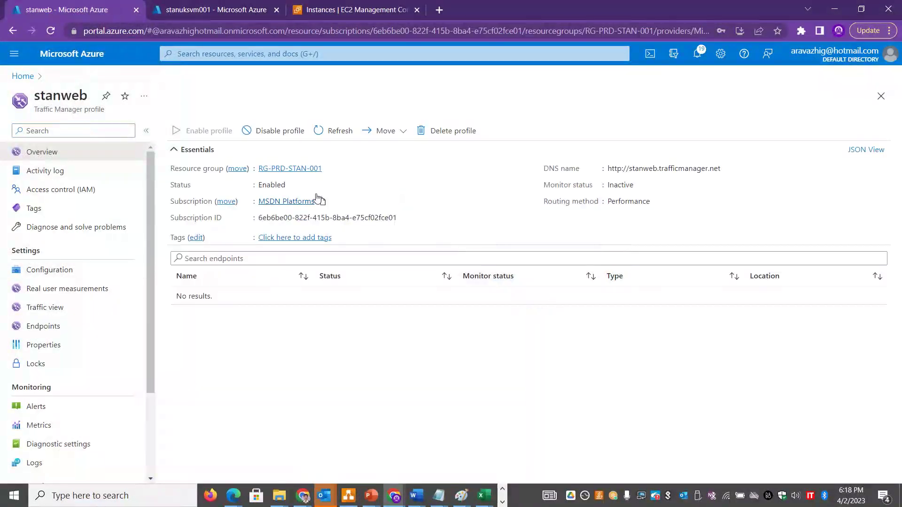
{"action": "left_click", "coordinate": [728, 171]}
{"action": "key", "text": "alt+Tab"}
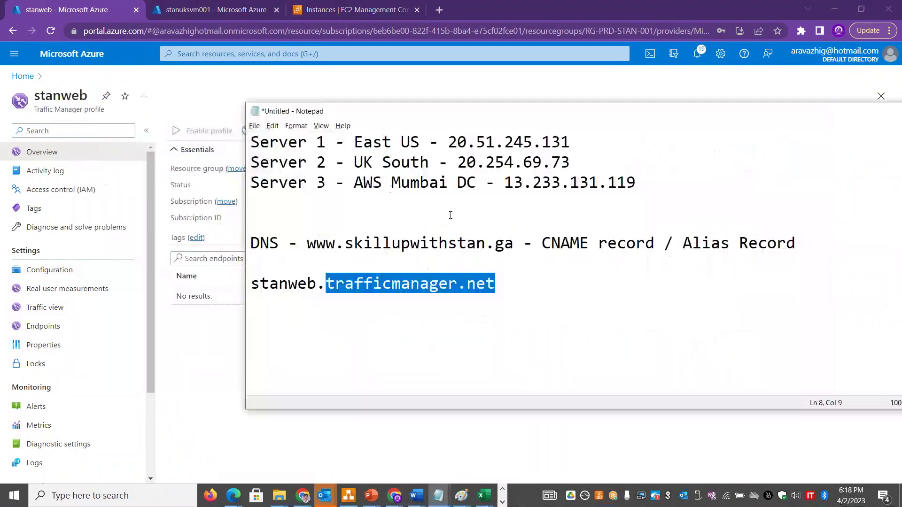
{"action": "left_click", "coordinate": [524, 277]}
{"action": "key", "text": "Return"}
{"action": "key", "text": "ctrl+v"}
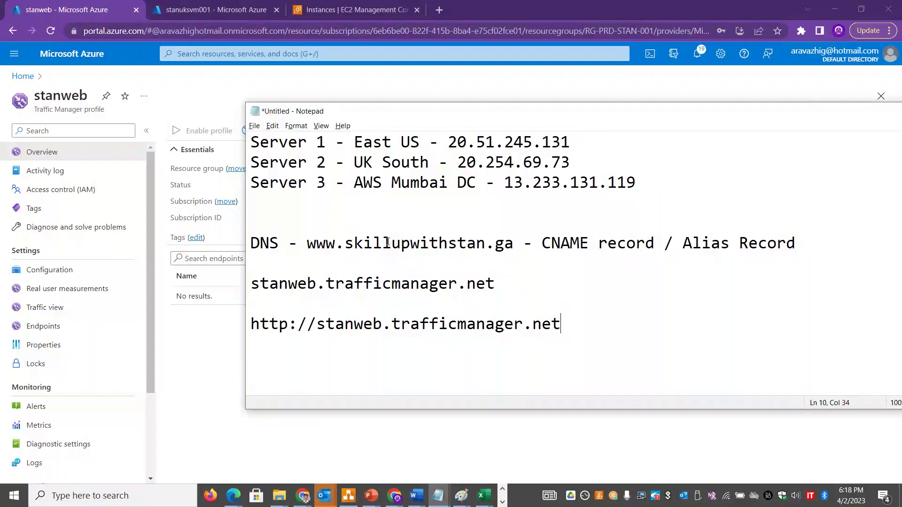
Back in the Azure portal, examine the stanweb profile's configuration, including the endpoint monitor protocol options, port and path
{"action": "key", "text": "alt+Tab"}
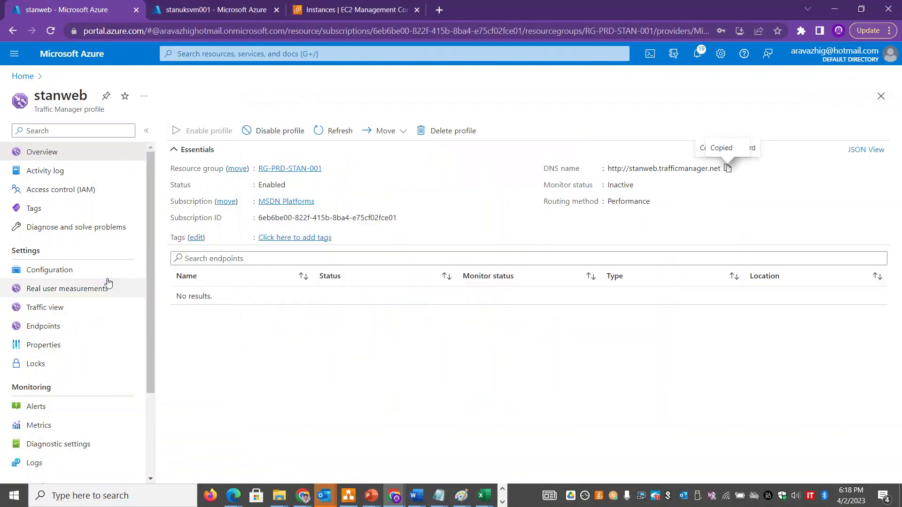
{"action": "left_click", "coordinate": [74, 271]}
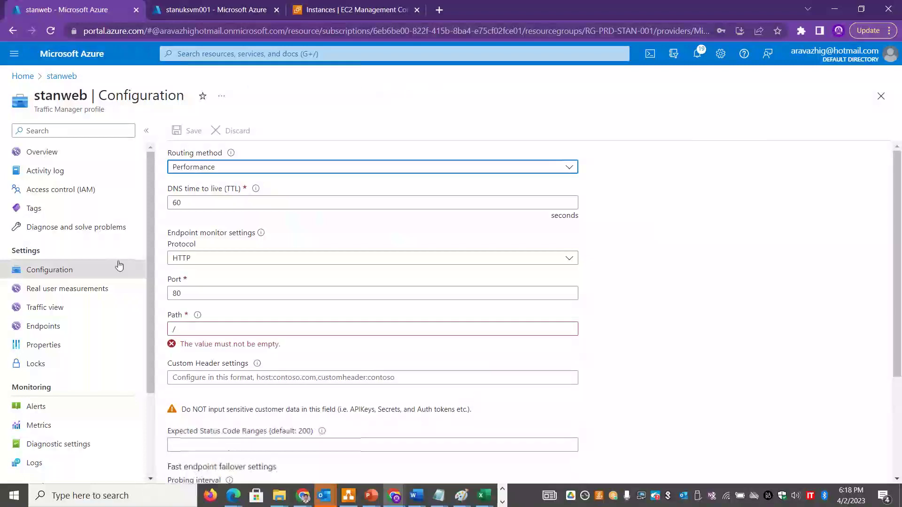
{"action": "left_click_drag", "start_coordinate": [897, 161], "coordinate": [901, 296]}
{"action": "scroll", "coordinate": [901, 275], "scroll_direction": "up", "scroll_amount": 2}
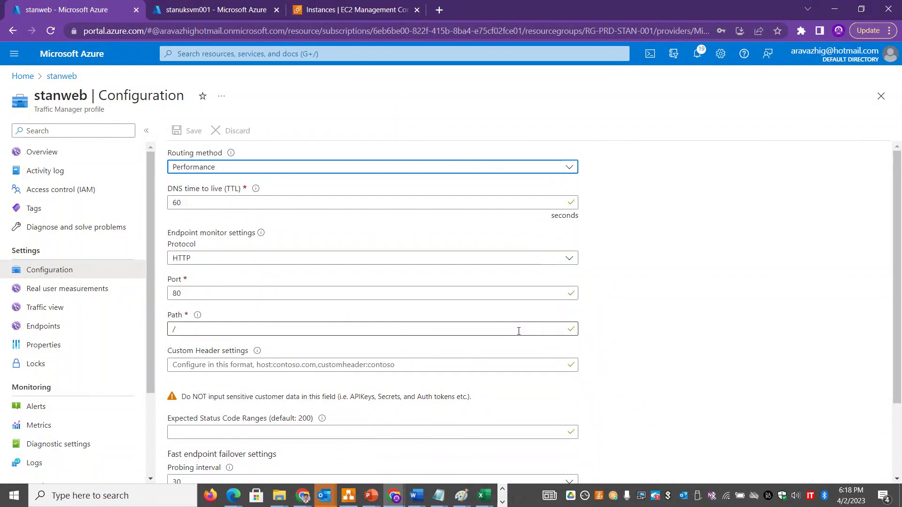
{"action": "left_click", "coordinate": [236, 257]}
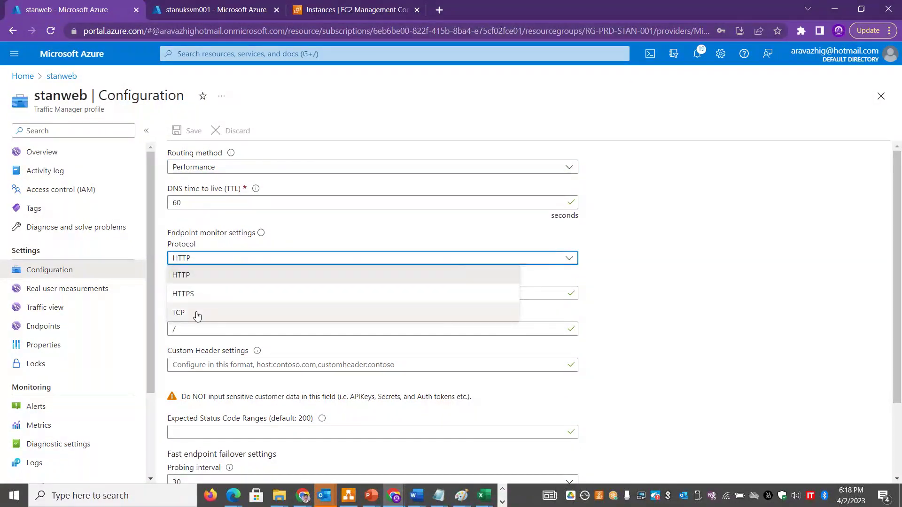
{"action": "left_click", "coordinate": [664, 261]}
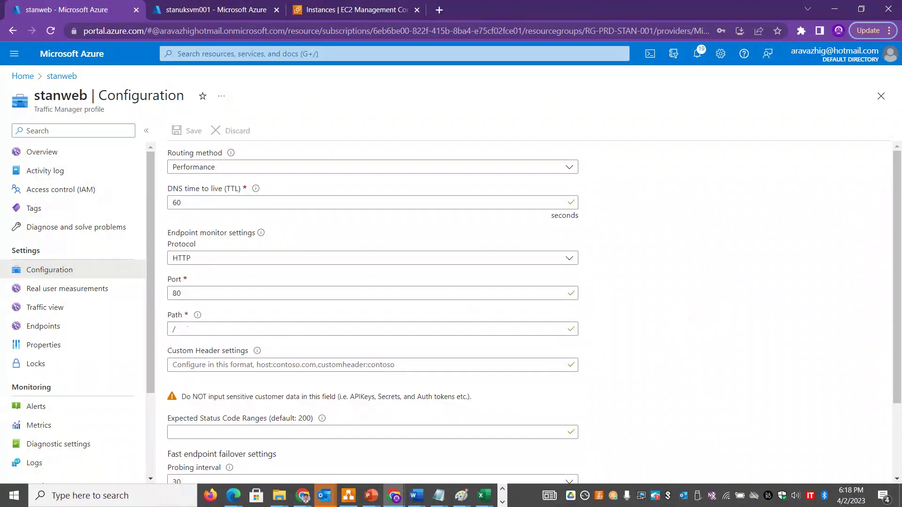
{"action": "left_click_drag", "start_coordinate": [166, 233], "coordinate": [409, 312]}
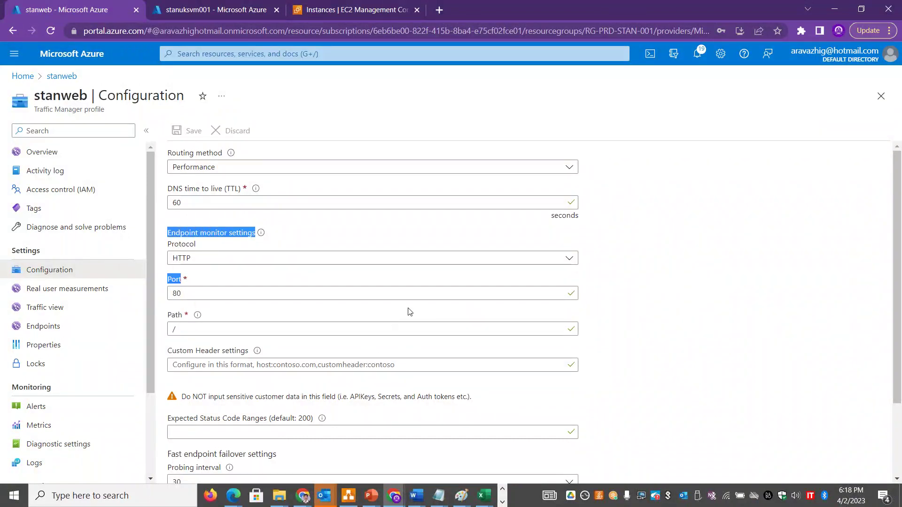
{"action": "left_click", "coordinate": [709, 297]}
In the Excel notes, add a Health Monitoring heading in A20 with Port, Protocol and Path listed in B20:B22
{"action": "key", "text": "alt+Tab"}
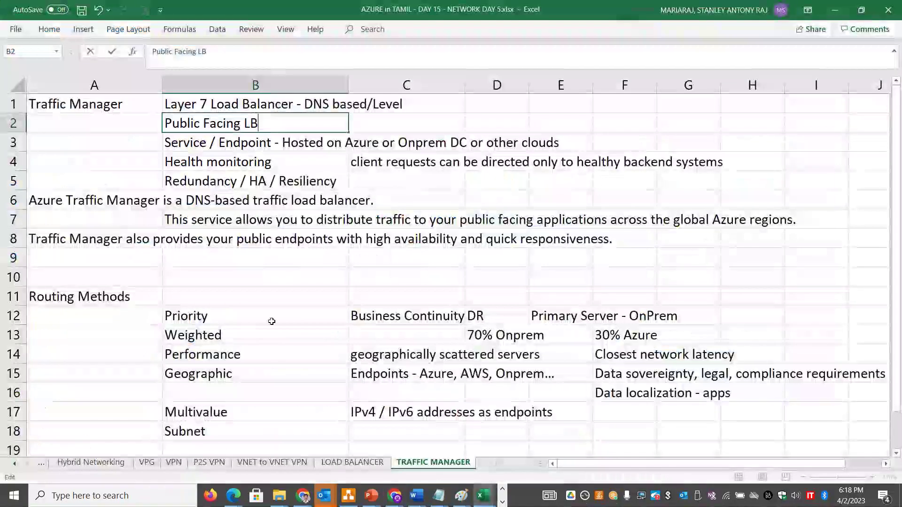
{"action": "left_click", "coordinate": [94, 412]}
{"action": "key", "text": "Down"}
{"action": "key", "text": "Down"}
{"action": "key", "text": "Down"}
{"action": "key", "text": "Down"}
{"action": "key", "text": "Up"}
{"action": "type", "text": "Health MOnitoring"}
{"action": "key", "text": "Tab"}
{"action": "type", "text": "Port"}
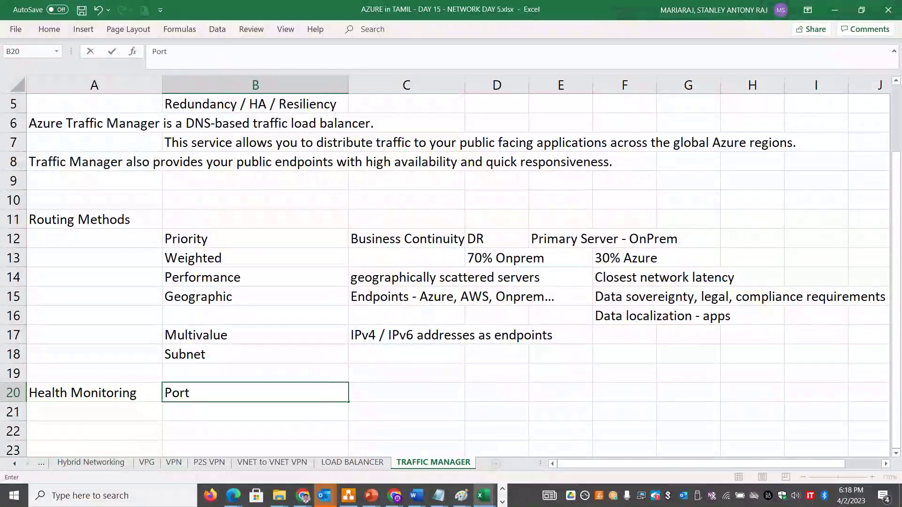
{"action": "key", "text": "Return"}
{"action": "type", "text": "Protocol"}
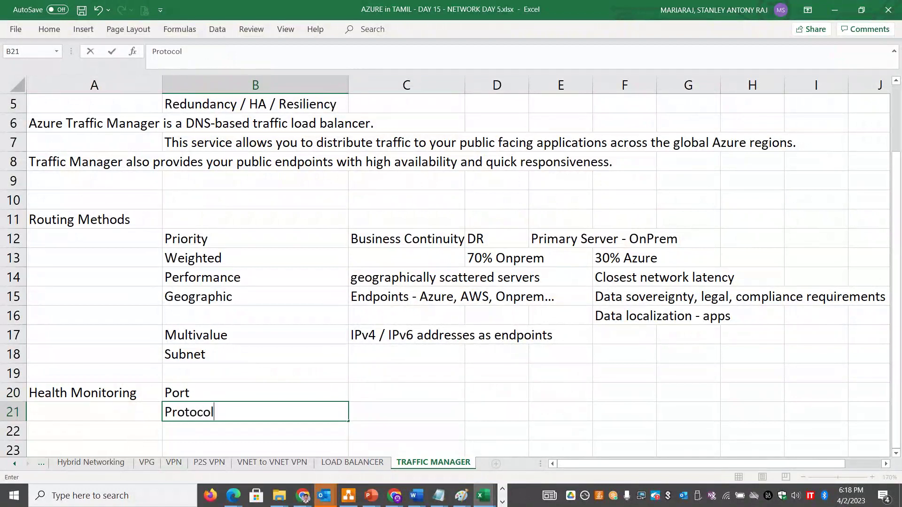
{"action": "key", "text": "Return"}
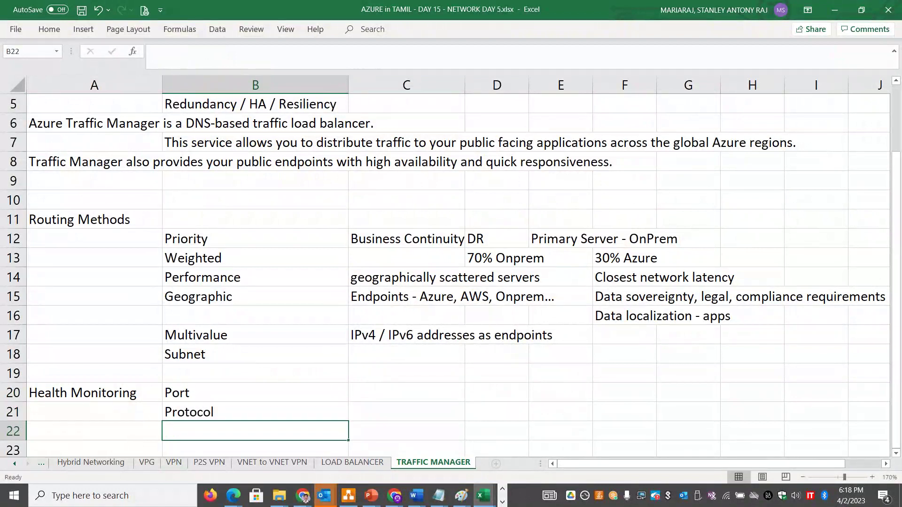
{"action": "type", "text": "Path"}
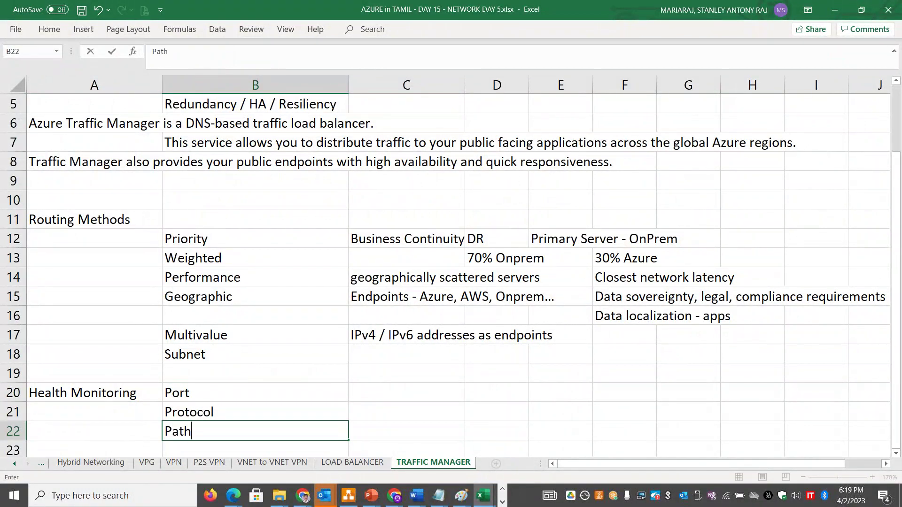
Describe Port as "TCP / UDP Port" in C20 and Protocol as "HTTP / HTTPS / TCP" in C21
{"action": "left_click", "coordinate": [255, 392]}
{"action": "left_click", "coordinate": [406, 393]}
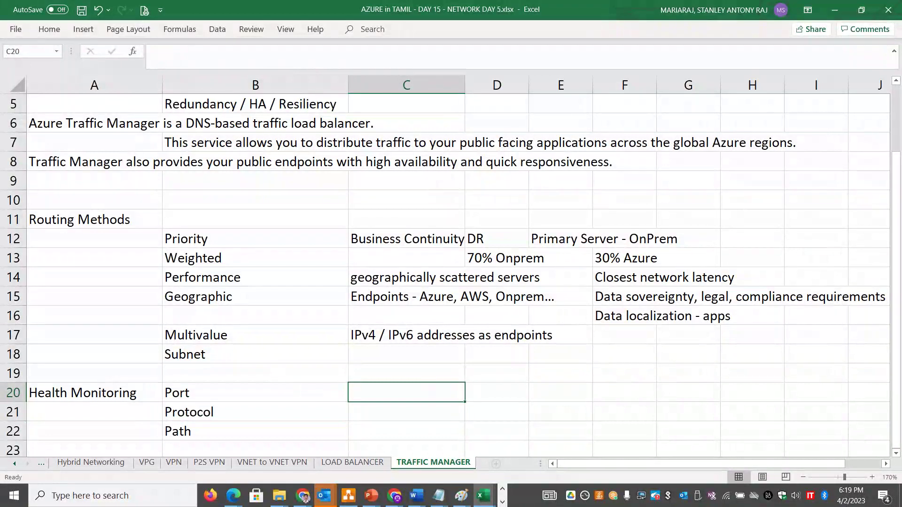
{"action": "type", "text": "TCP / UDP Port"}
{"action": "key", "text": "Return"}
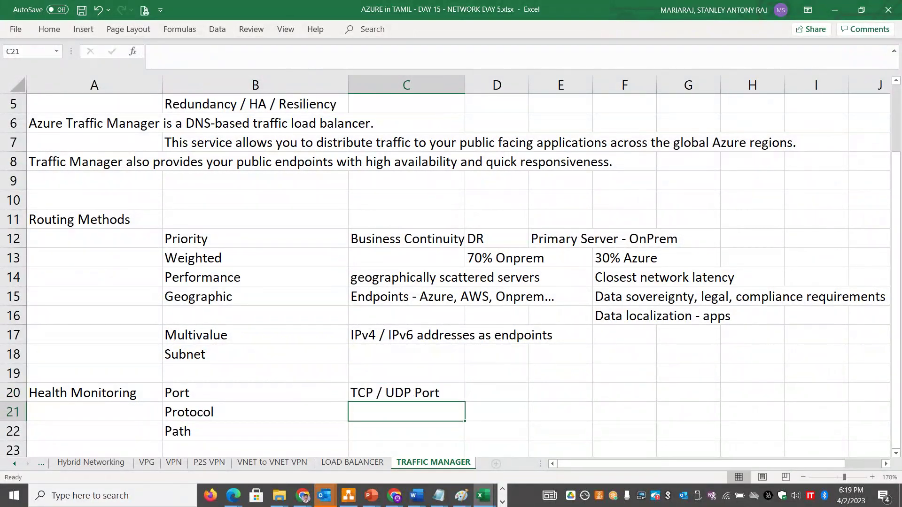
{"action": "type", "text": "HTTP / HTTPS"}
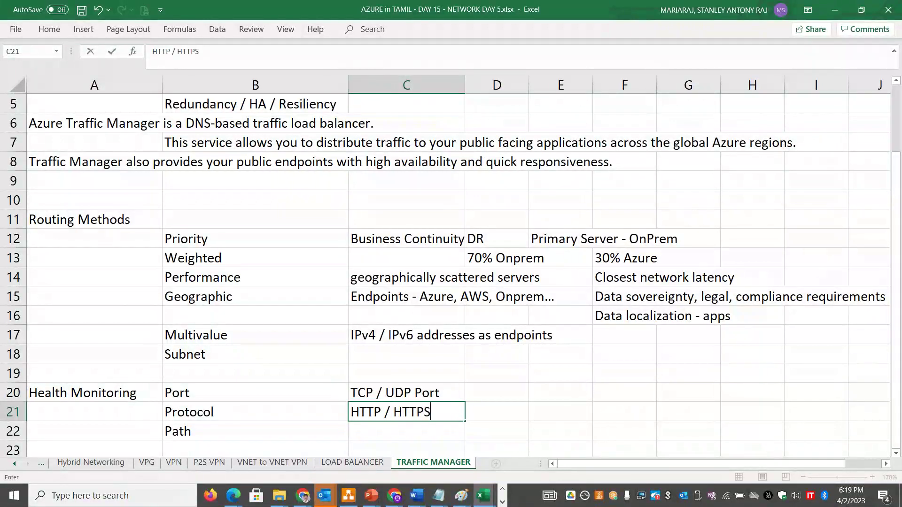
{"action": "type", "text": " / TCP"}
{"action": "left_click", "coordinate": [123, 393]}
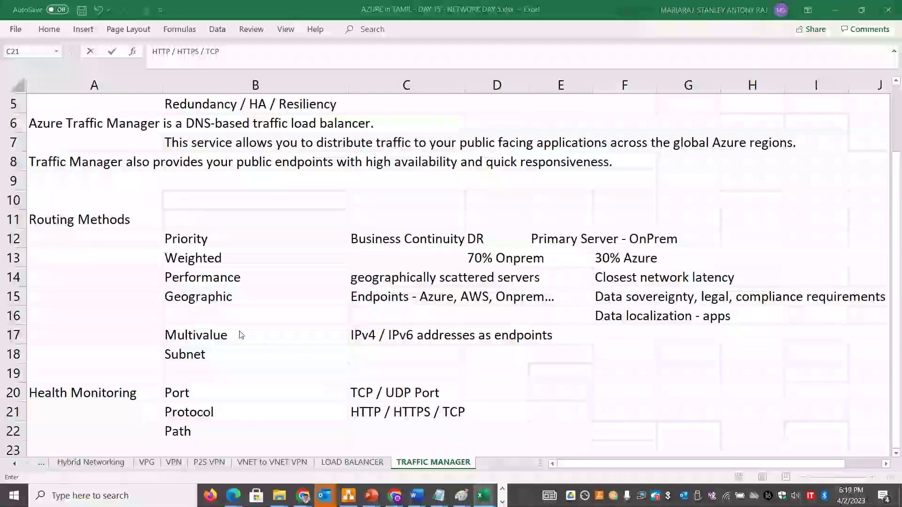
Enter the example path /var/www/html/index.html beside Path in C22
{"action": "key", "text": "alt+Tab"}
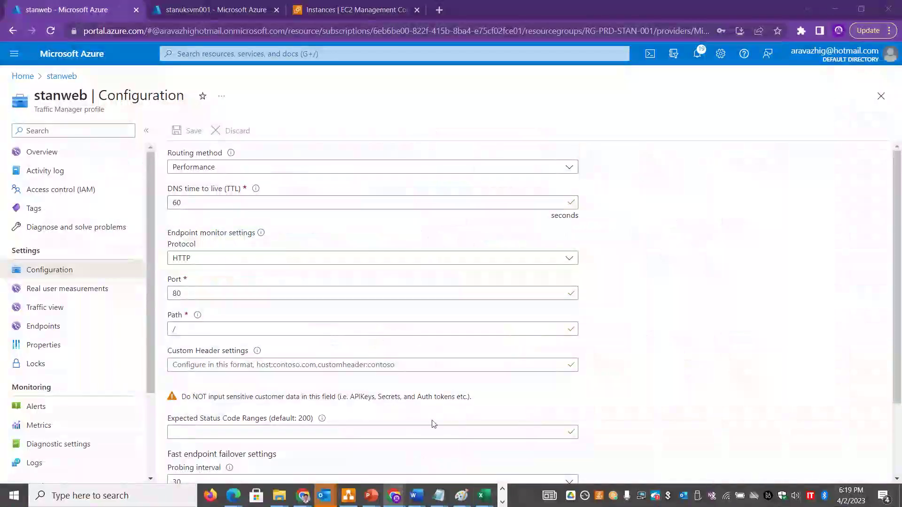
{"action": "key", "text": "alt+Tab"}
{"action": "left_click", "coordinate": [392, 433]}
{"action": "type", "text": "/va"}
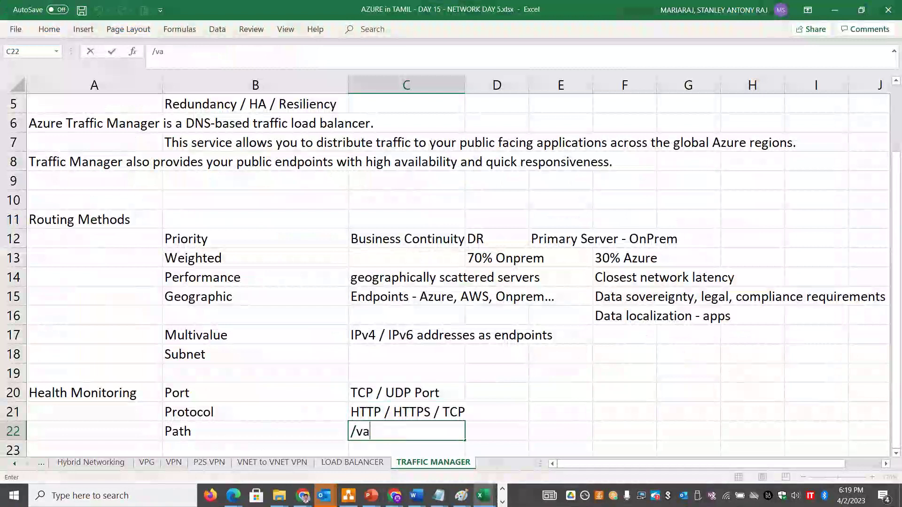
{"action": "type", "text": "r/www"}
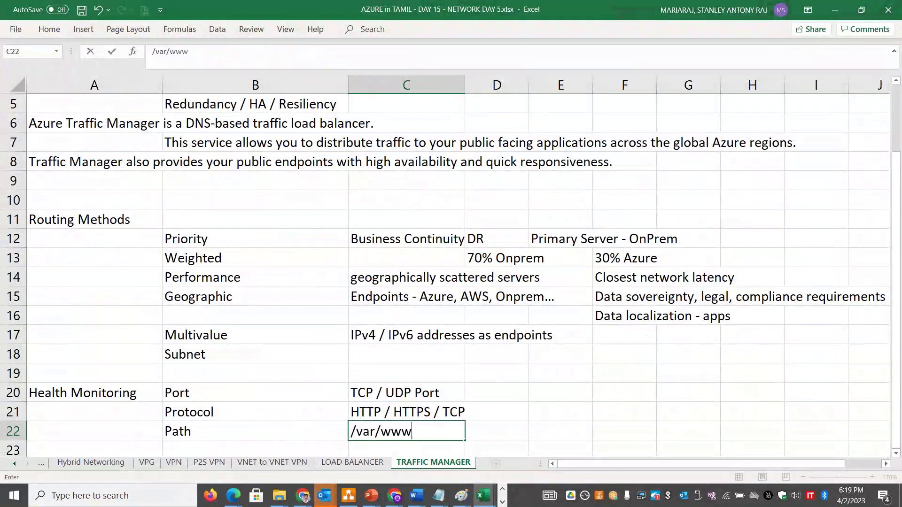
{"action": "type", "text": "/html"}
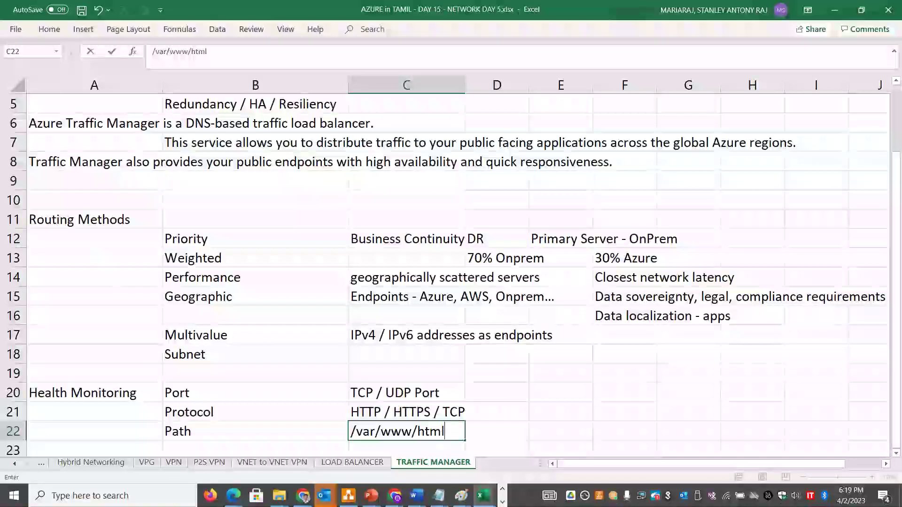
{"action": "type", "text": "/index.html"}
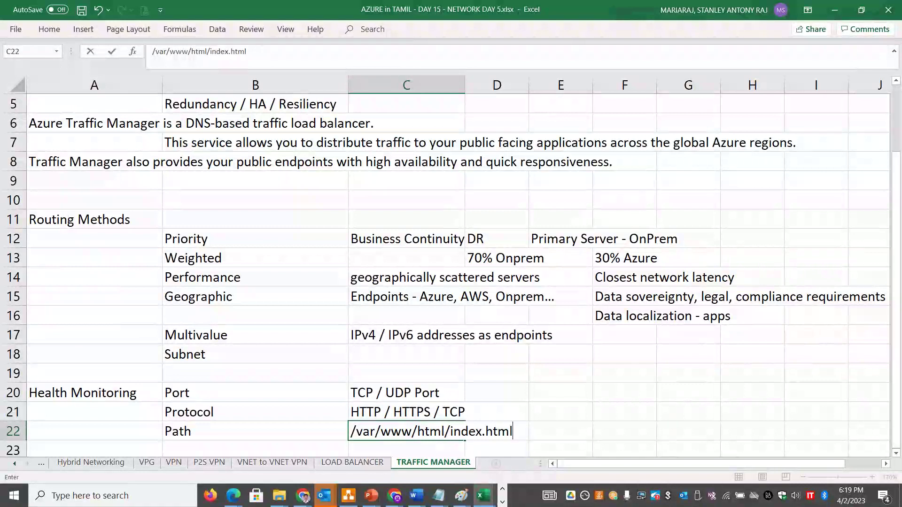
{"action": "left_click", "coordinate": [298, 453]}
Switch to the Azure portal and review the fast endpoint failover settings of the stanweb profile's configuration
{"action": "scroll", "coordinate": [298, 454], "scroll_direction": "down", "scroll_amount": 2}
{"action": "left_click", "coordinate": [297, 453]}
{"action": "scroll", "coordinate": [298, 453], "scroll_direction": "down", "scroll_amount": 2}
{"action": "key", "text": "Up"}
{"action": "key", "text": "Up"}
{"action": "key", "text": "alt+Tab"}
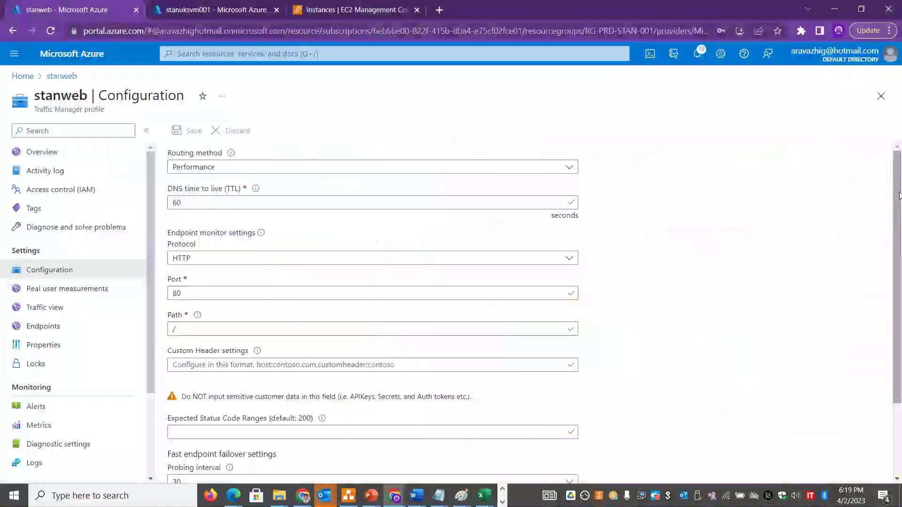
{"action": "left_click_drag", "start_coordinate": [899, 195], "coordinate": [901, 270]}
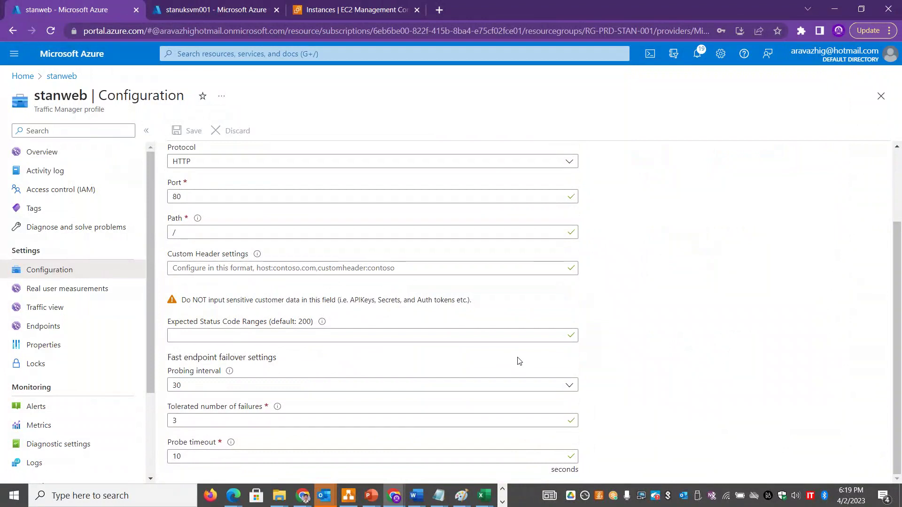
Back in Excel, add "Probe Interval" in B23 and "Consecutive Checks" in B24 under Health Monitoring
{"action": "key", "text": "alt+Tab"}
{"action": "type", "text": "Probe Internval"}
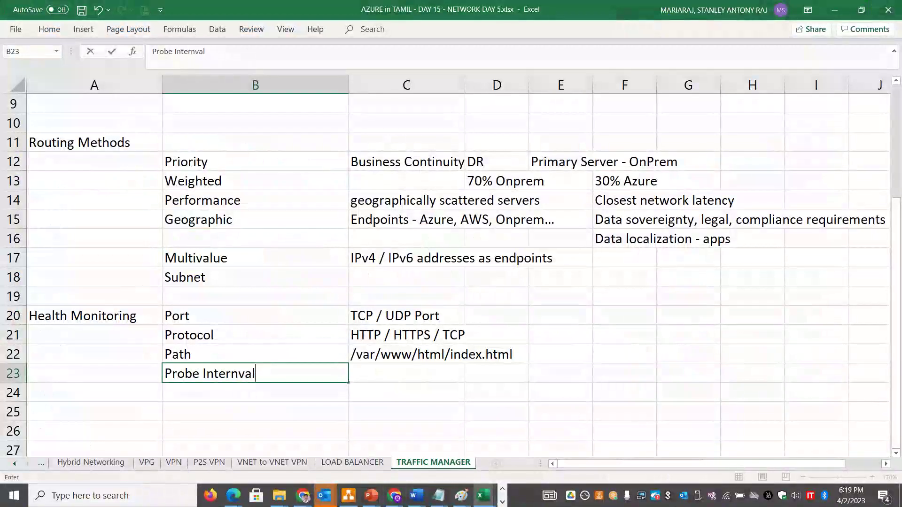
{"action": "key", "text": "BackSpace"}
{"action": "key", "text": "BackSpace"}
{"action": "key", "text": "BackSpace"}
{"action": "type", "text": "va"}
{"action": "key", "text": "Return"}
{"action": "type", "text": "Consecutiv"}
{"action": "key", "text": "BackSpace"}
{"action": "key", "text": "BackSpace"}
{"action": "type", "text": "ive "}
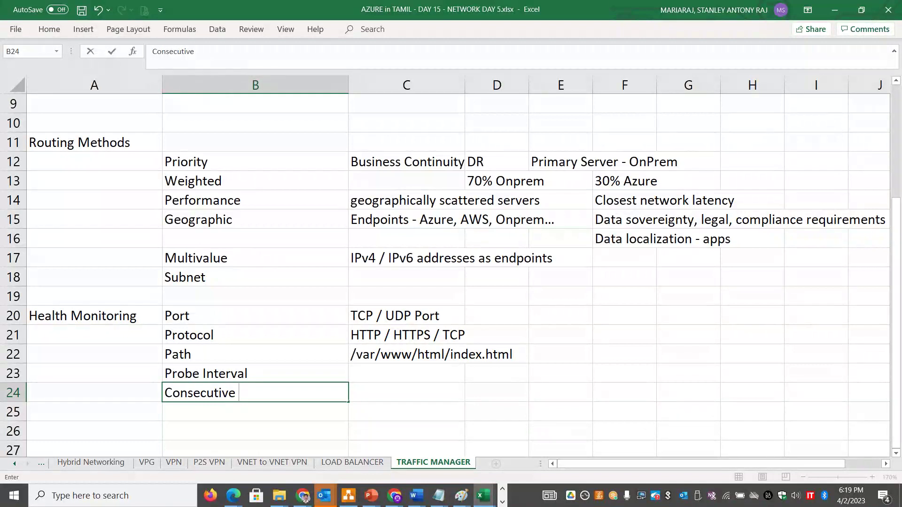
{"action": "type", "text": "Checks"}
{"action": "key", "text": "Return"}
In the Azure portal, open the stanweb profile's endpoints and begin adding a new endpoint
{"action": "key", "text": "alt+Tab"}
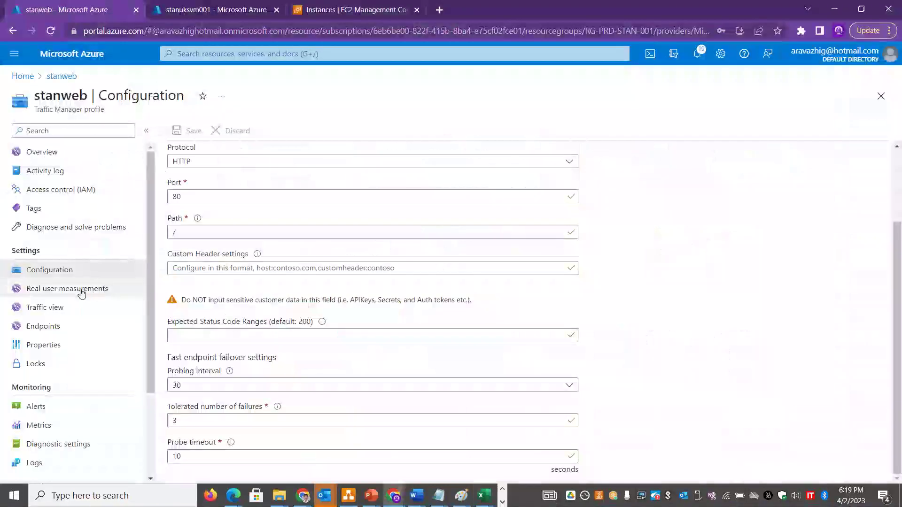
{"action": "left_click", "coordinate": [55, 328]}
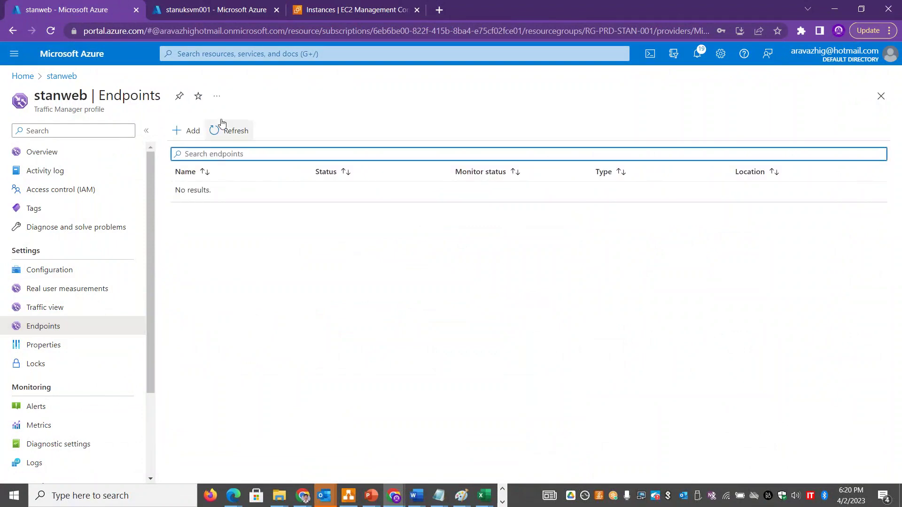
{"action": "left_click", "coordinate": [180, 132]}
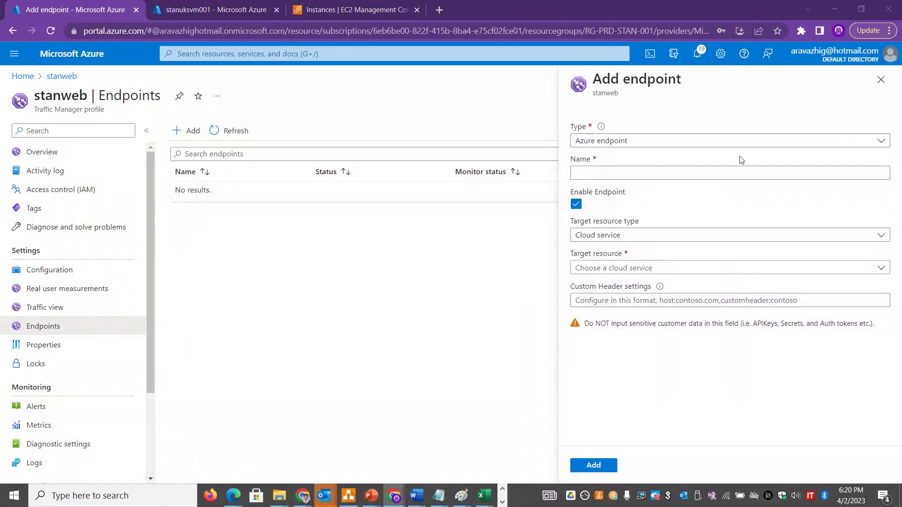
In the Excel notes, add an Endpoints heading in A26 with Azure Endpoint, External Endpoint and Nested Endpoint in B26:B28
{"action": "key", "text": "alt+Tab"}
{"action": "left_click", "coordinate": [126, 428]}
{"action": "type", "text": "Endpoints"}
{"action": "key", "text": "Tab"}
{"action": "type", "text": "Azure Endp"}
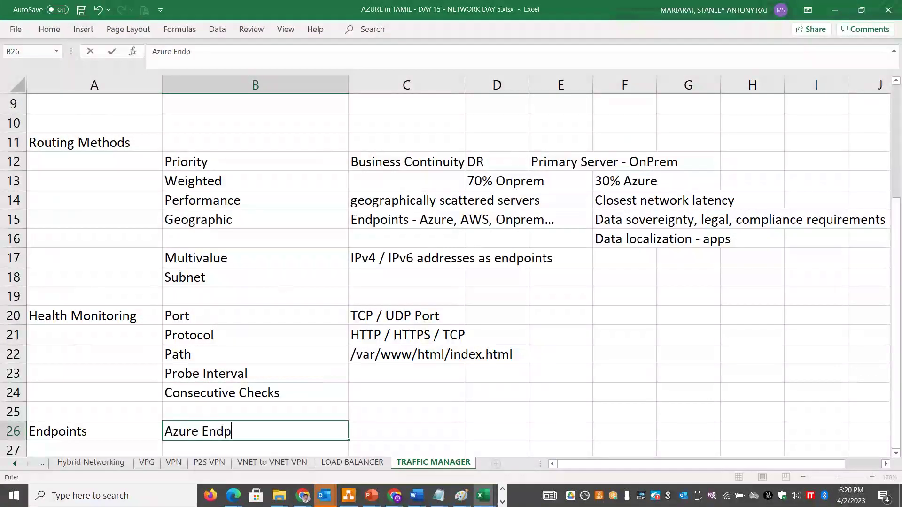
{"action": "type", "text": "oint"}
{"action": "key", "text": "Return"}
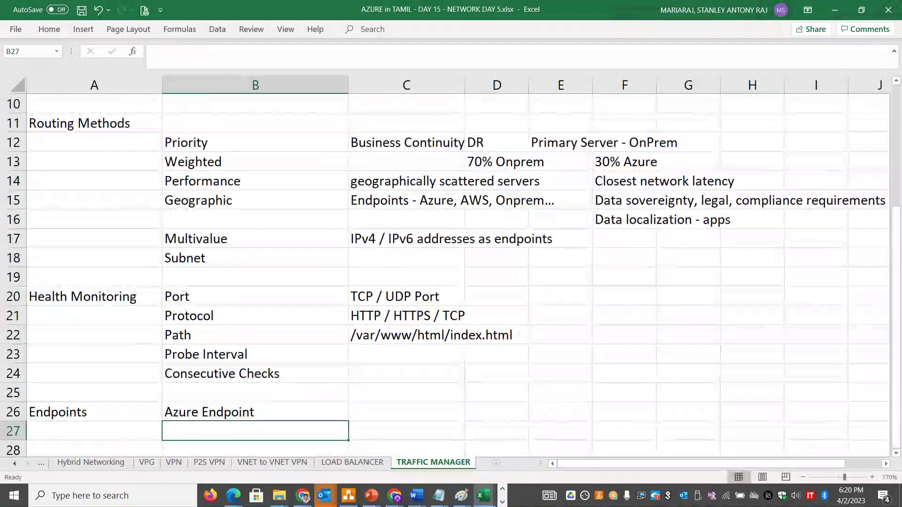
{"action": "type", "text": "Externa"}
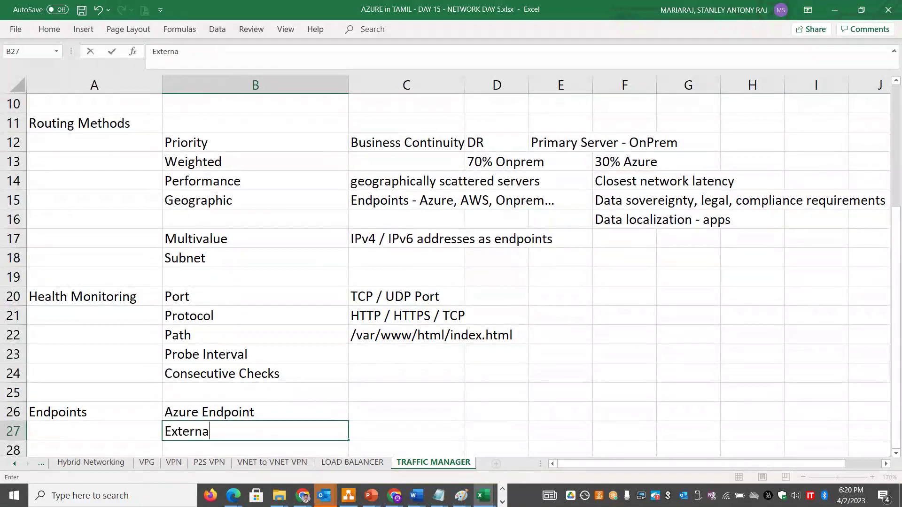
{"action": "type", "text": "l Endpoint"}
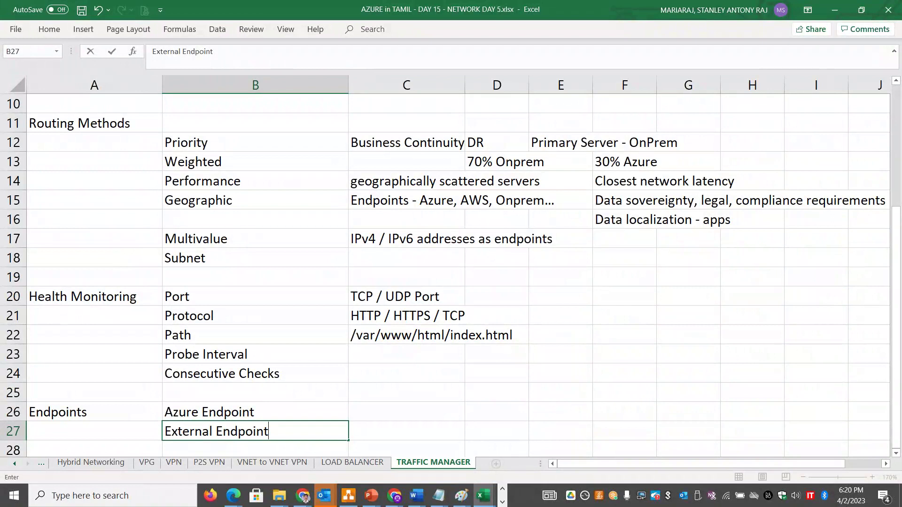
{"action": "key", "text": "Return"}
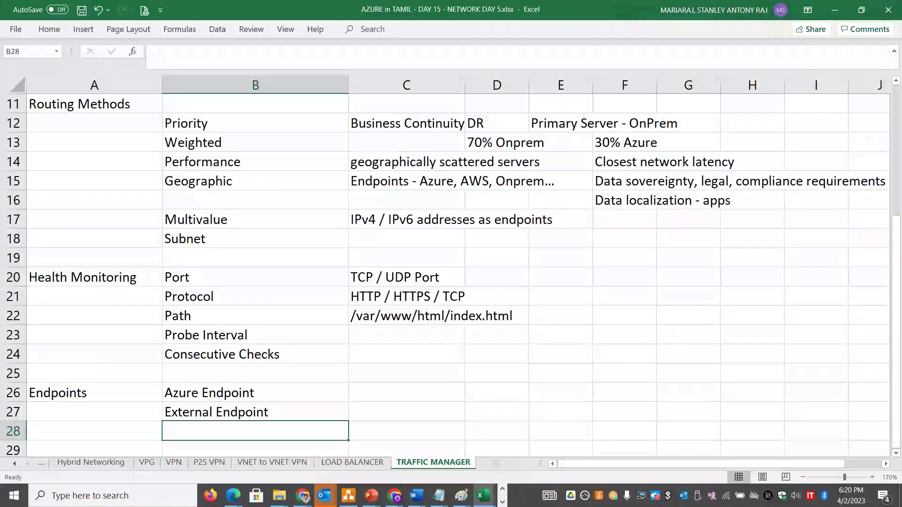
{"action": "type", "text": "Nested Endpoint"}
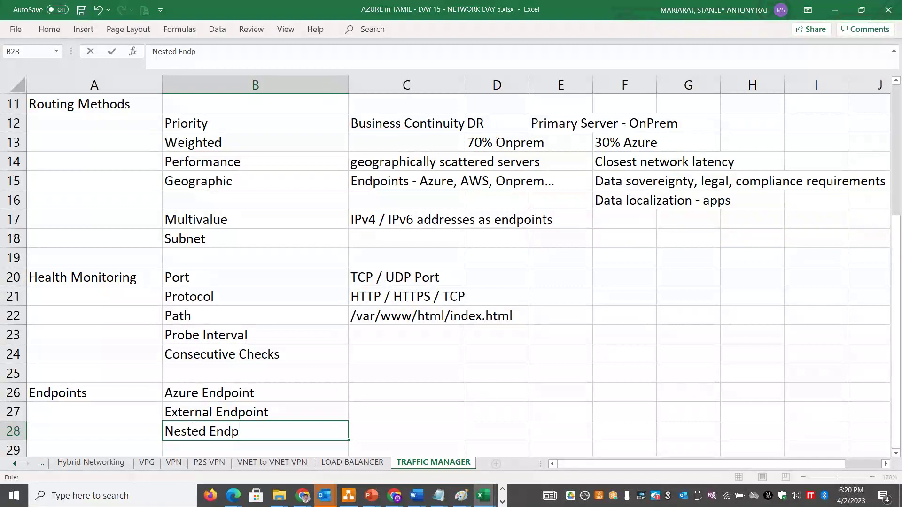
{"action": "key", "text": "Return"}
Illustrate nested endpoints with TM1 in B32 and US TM, UK TM and Asia TM in C31:C33
{"action": "key", "text": "Down"}
{"action": "key", "text": "Down"}
{"action": "key", "text": "Down"}
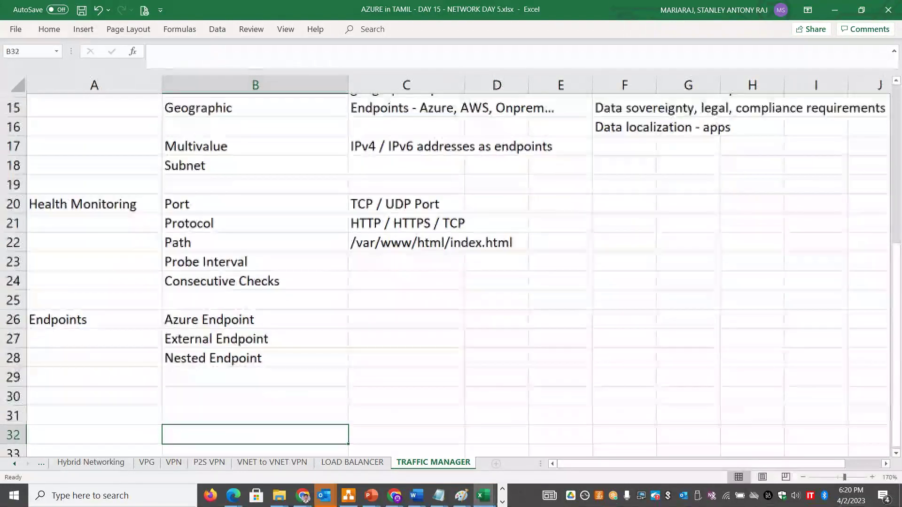
{"action": "type", "text": "TM1"}
{"action": "key", "text": "Up"}
{"action": "key", "text": "Right"}
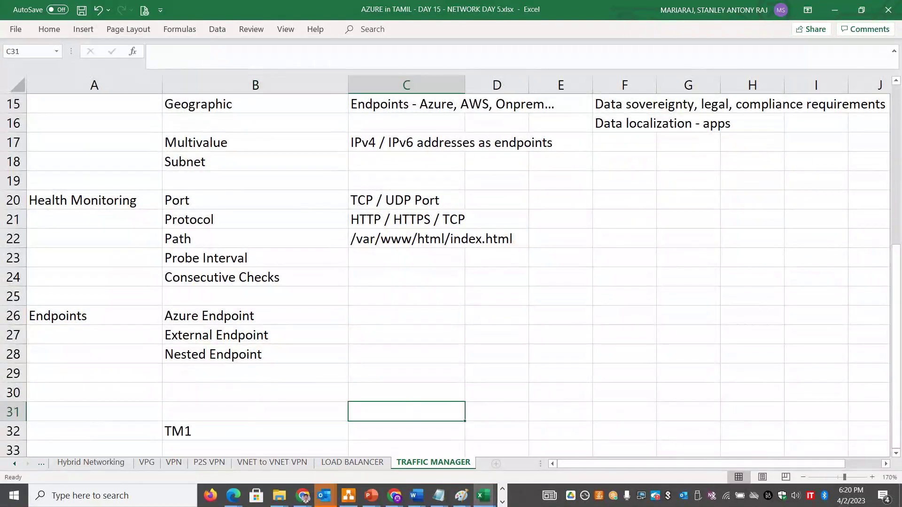
{"action": "type", "text": "US TM"}
{"action": "key", "text": "Return"}
{"action": "type", "text": "UK TM"}
{"action": "key", "text": "Return"}
{"action": "key", "text": "Up"}
{"action": "key", "text": "Return"}
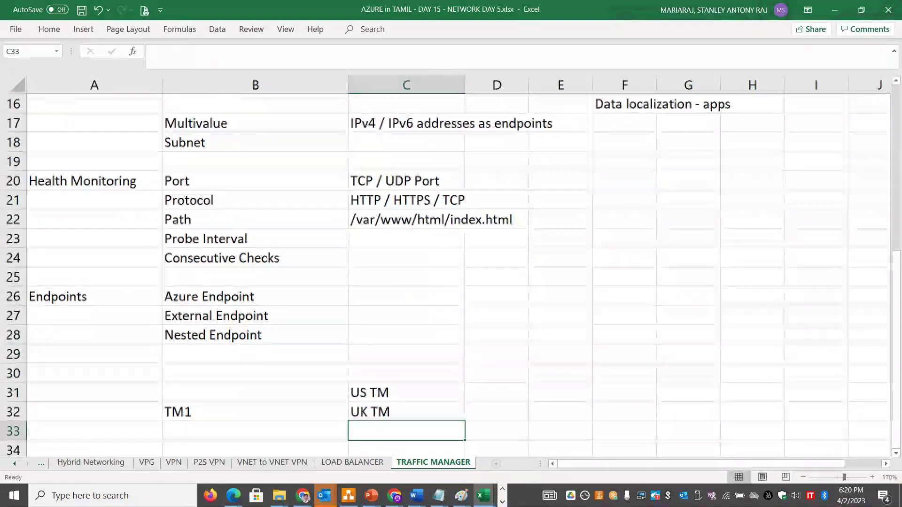
{"action": "type", "text": "Asia TM"}
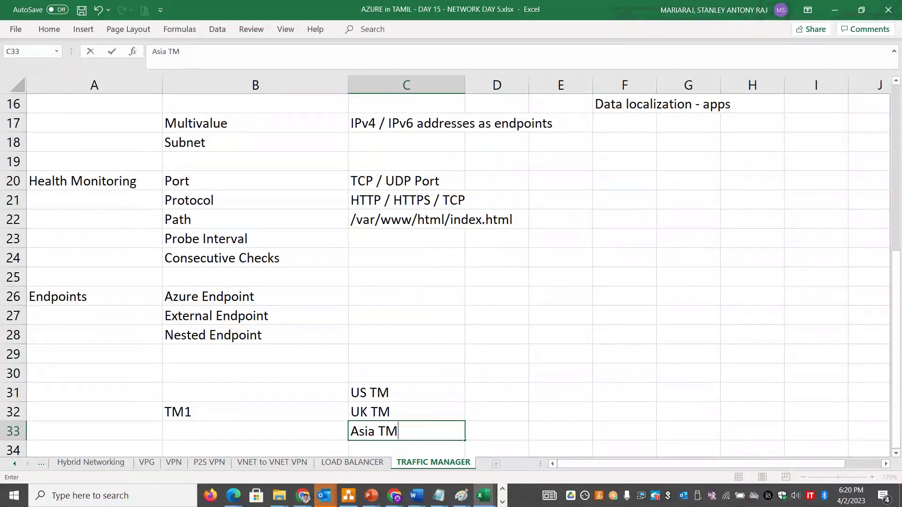
{"action": "left_click_drag", "start_coordinate": [239, 388], "coordinate": [427, 429]}
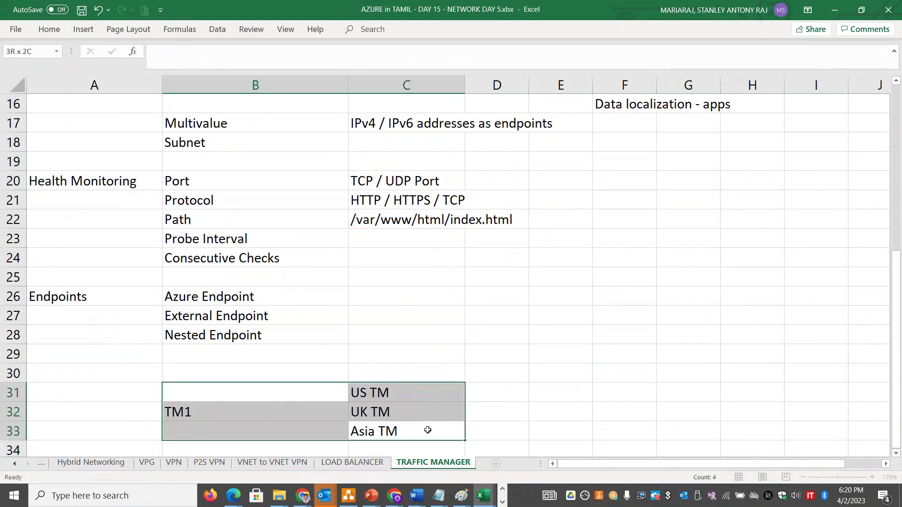
Beside External Endpoint in row 27 of the Excel notes, enter "AWS Mumbai", "Azure EUS" and "Azure UKS" in C27:E27
{"action": "left_click", "coordinate": [387, 296]}
{"action": "left_click", "coordinate": [363, 315]}
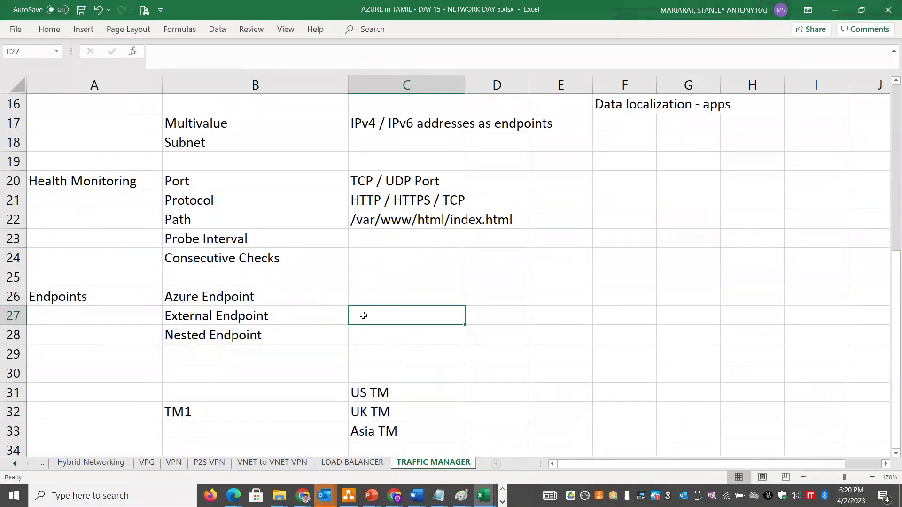
{"action": "type", "text": "AWS "}
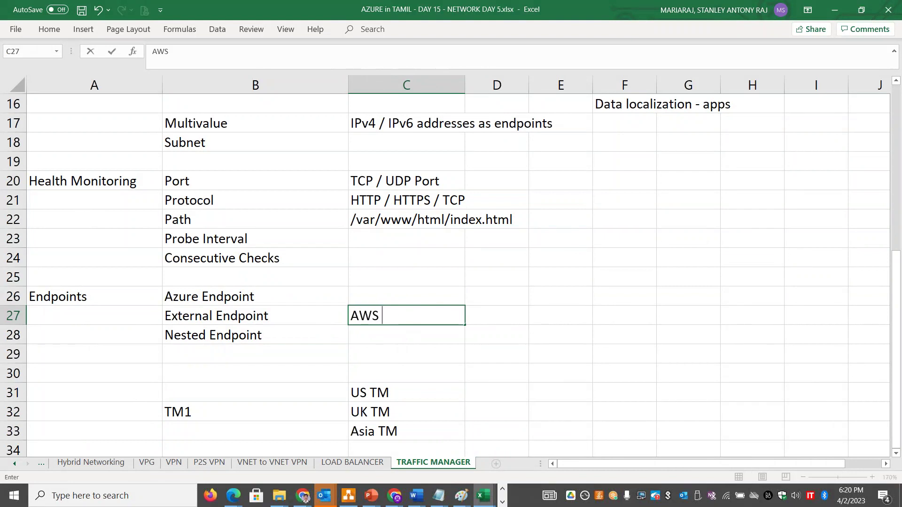
{"action": "type", "text": "Mumbai"}
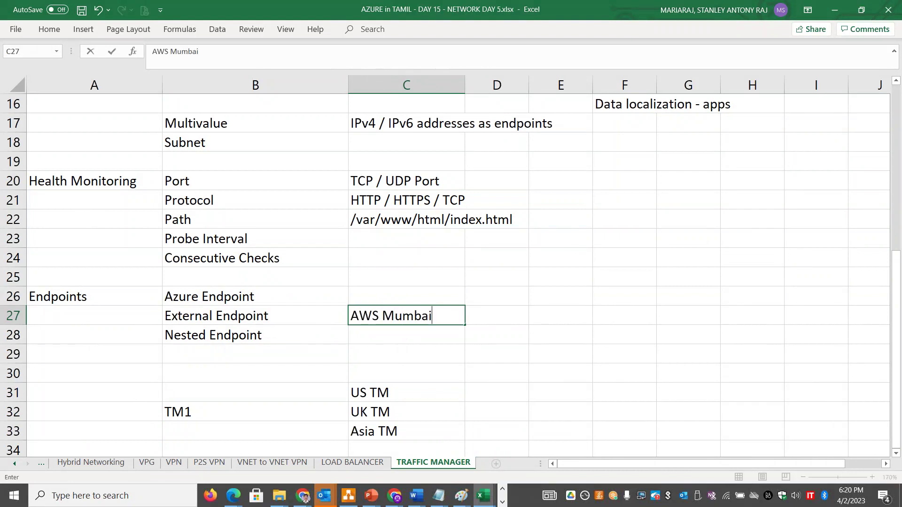
{"action": "key", "text": "Tab"}
{"action": "type", "text": "Azure EUS"}
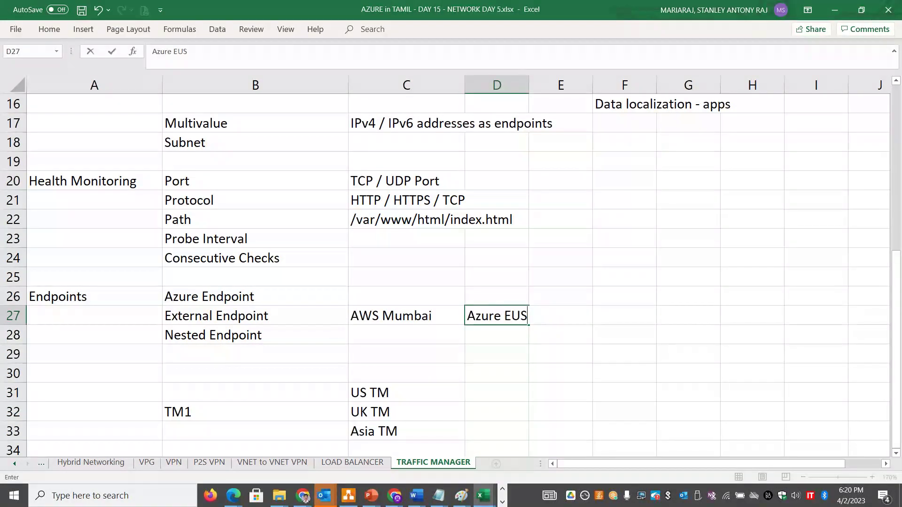
{"action": "key", "text": "Tab"}
{"action": "type", "text": "Azure UKS"}
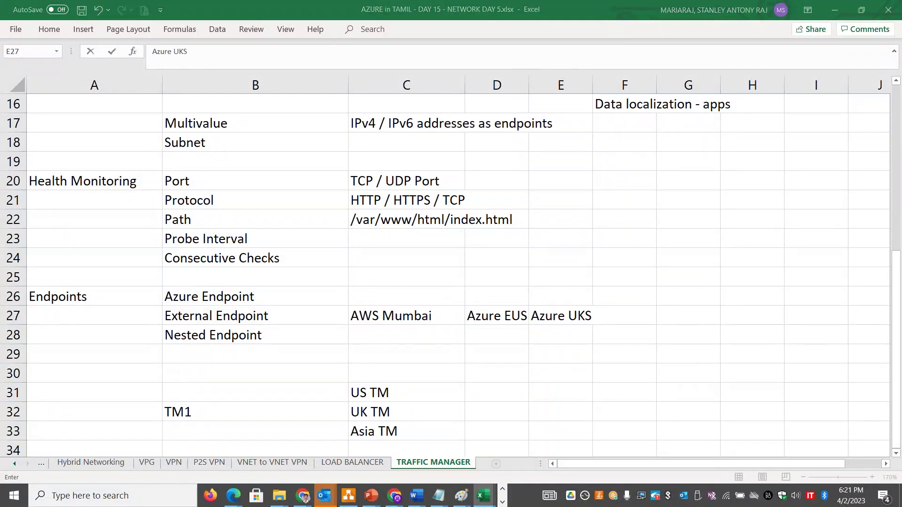
In the Azure portal, set the new endpoint's type to External endpoint and name it EastUSEP
{"action": "key", "text": "alt+Tab"}
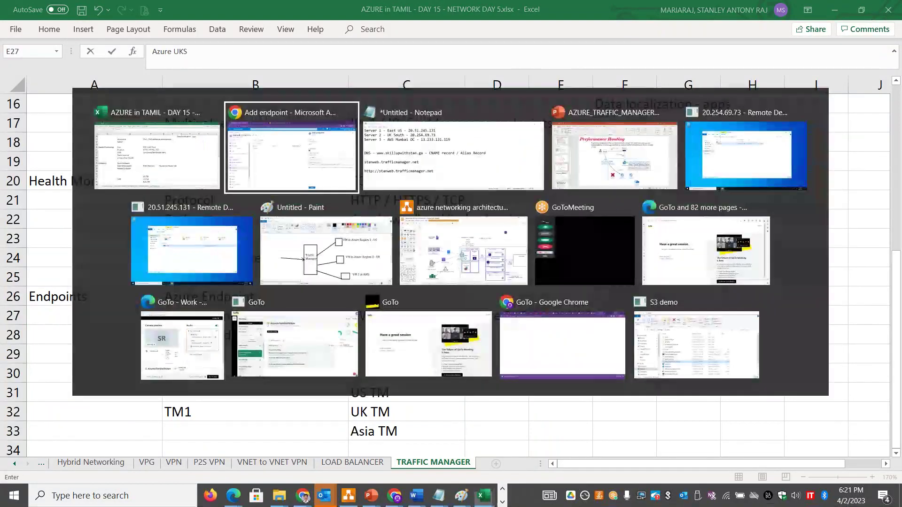
{"action": "left_click", "coordinate": [609, 140]}
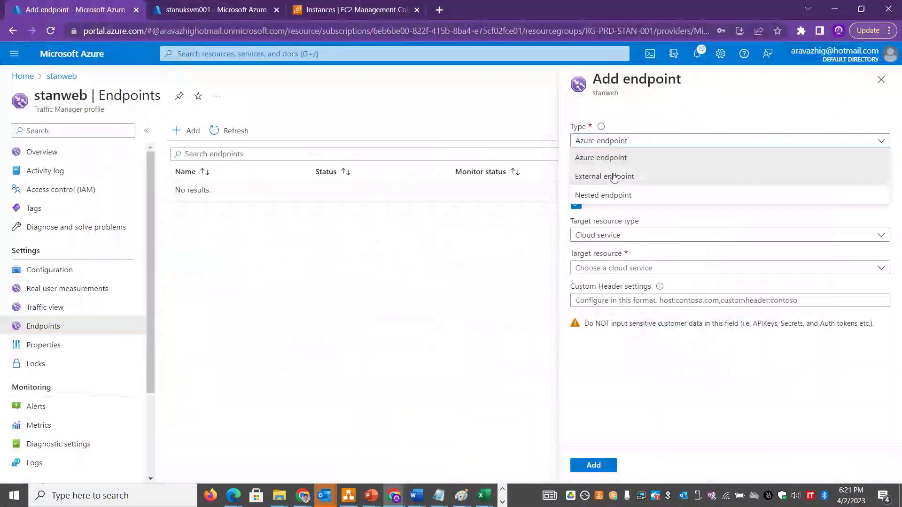
{"action": "left_click", "coordinate": [617, 176]}
{"action": "left_click", "coordinate": [612, 173]}
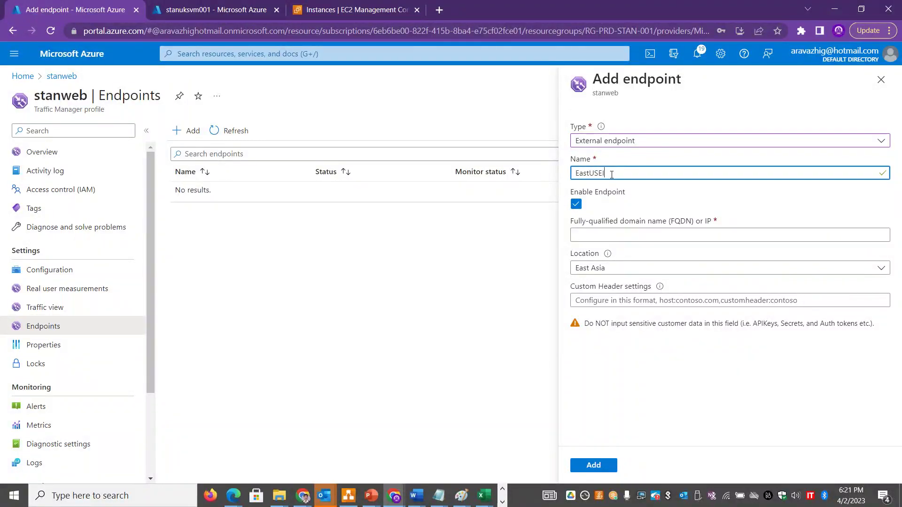
Copy the East US server's IP 20.51.245.131 from the Notepad list into the EastUSEP endpoint's FQDN or IP field
{"action": "left_click", "coordinate": [618, 234]}
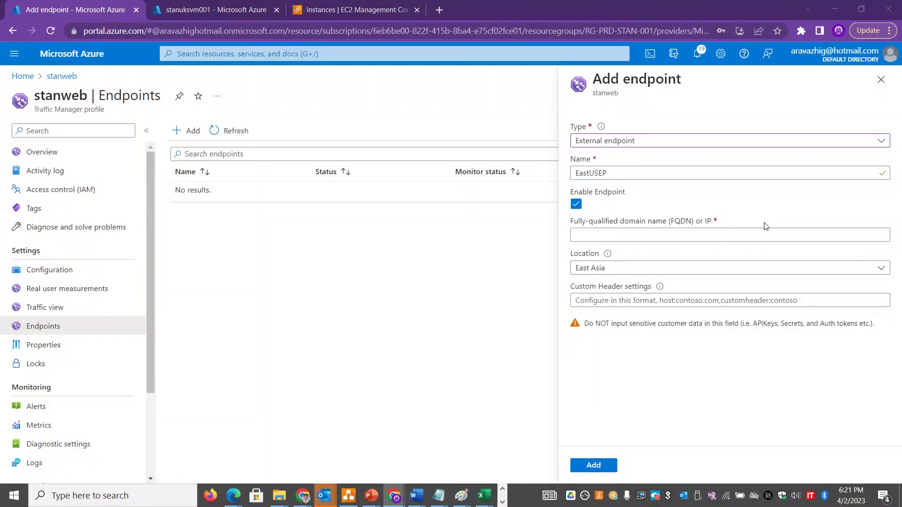
{"action": "key", "text": "alt+Tab"}
{"action": "key", "text": "alt+Tab"}
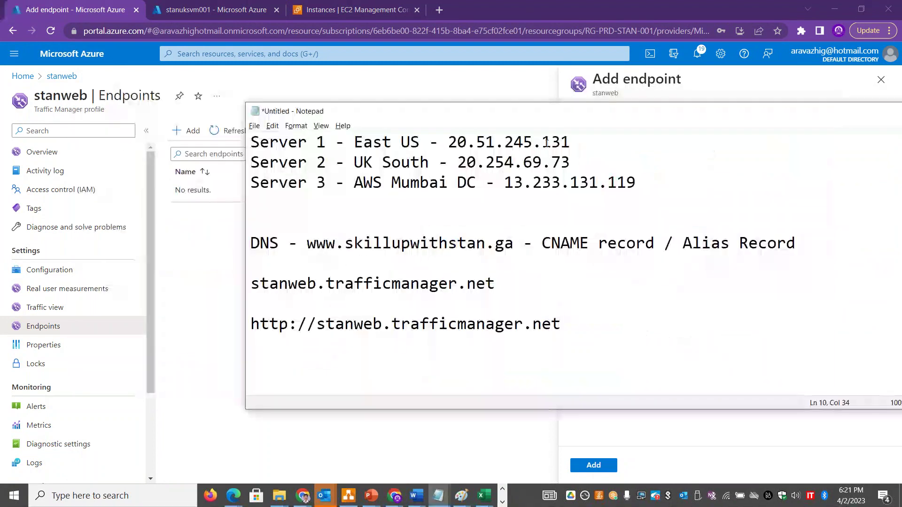
{"action": "left_click_drag", "start_coordinate": [572, 140], "coordinate": [450, 141]}
{"action": "key", "text": "ctrl+c"}
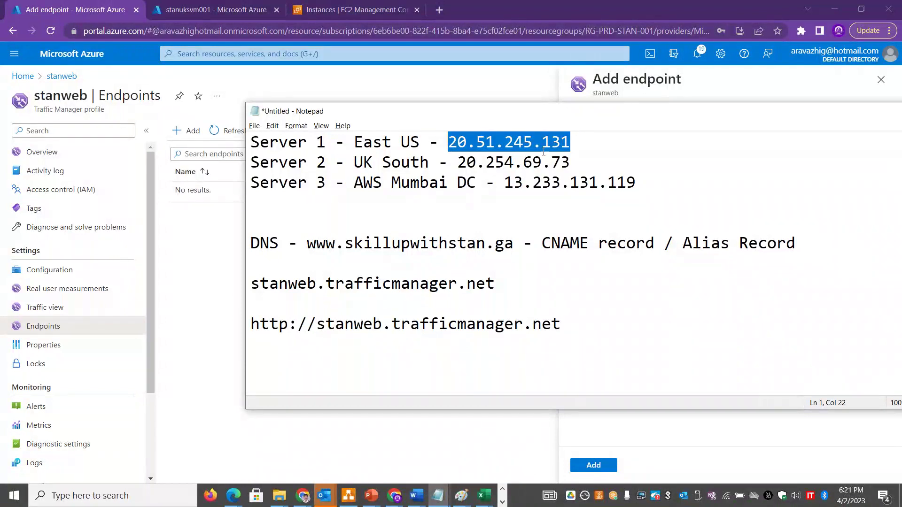
{"action": "key", "text": "alt+Tab"}
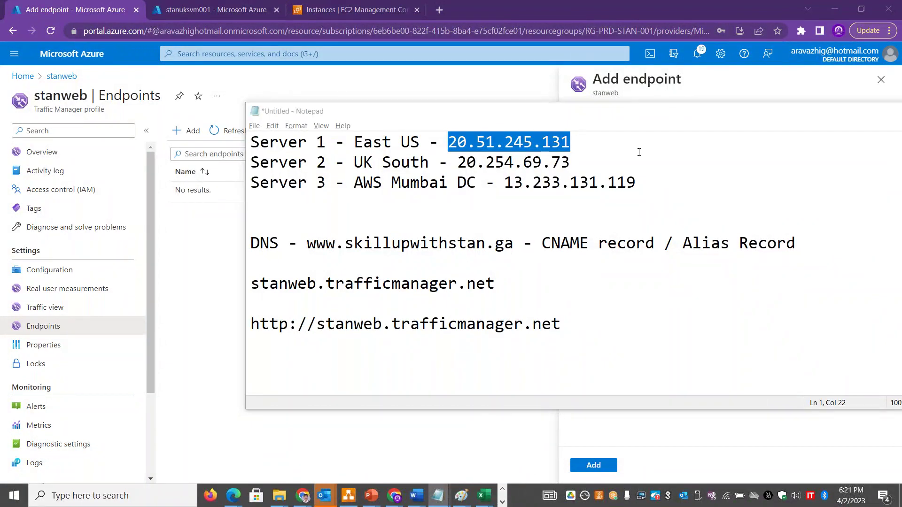
{"action": "key", "text": "ctrl+v"}
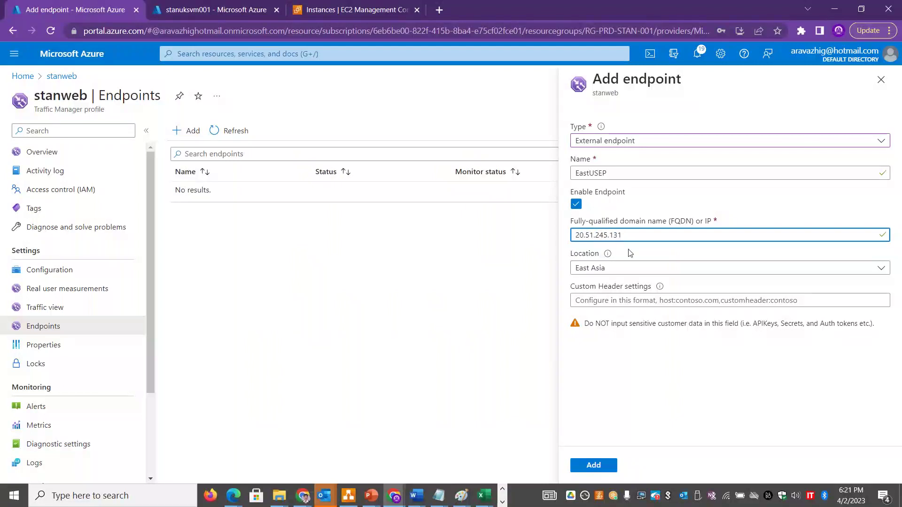
Set the EastUSEP endpoint's location to East US and add it to the stanweb profile
{"action": "left_click", "coordinate": [619, 270]}
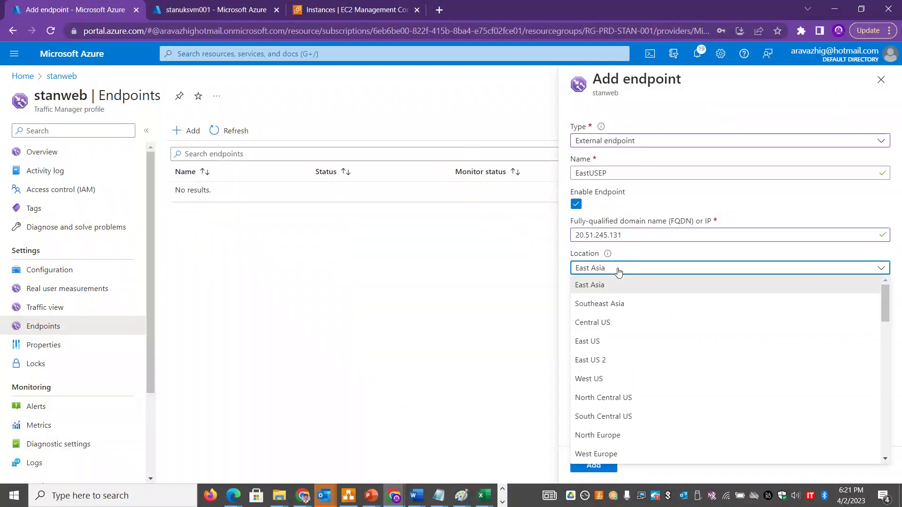
{"action": "left_click", "coordinate": [606, 346]}
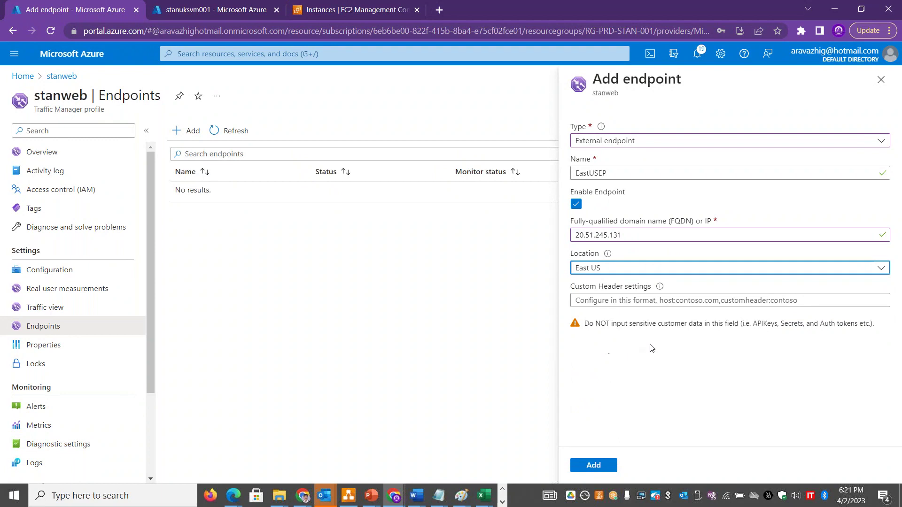
{"action": "left_click", "coordinate": [599, 467]}
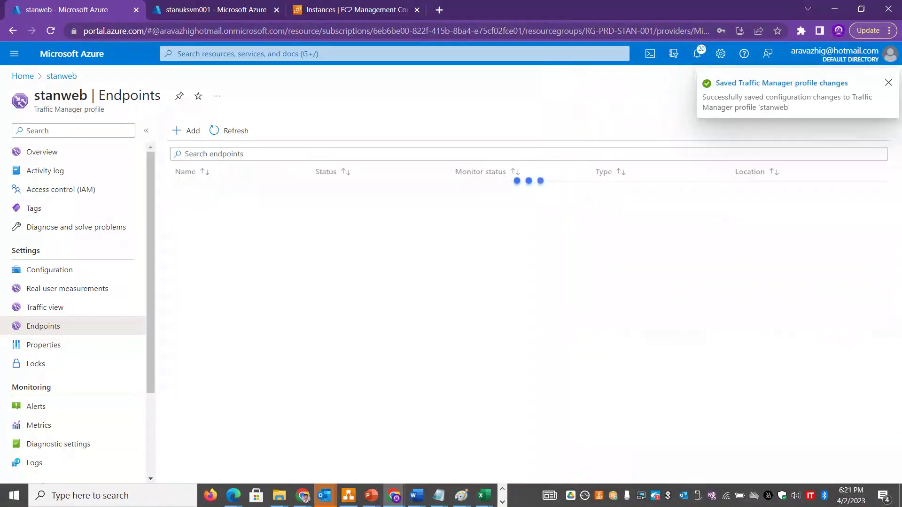
Begin another endpoint and copy its notice about not mixing External Endpoints with Azure Endpoints into cell A9 of the Excel notes
{"action": "left_click", "coordinate": [185, 137]}
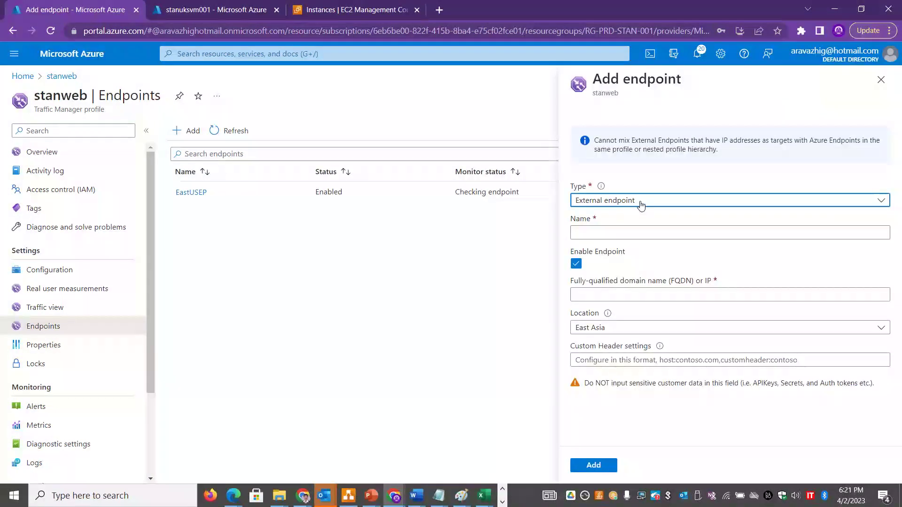
{"action": "left_click_drag", "start_coordinate": [596, 140], "coordinate": [712, 158]}
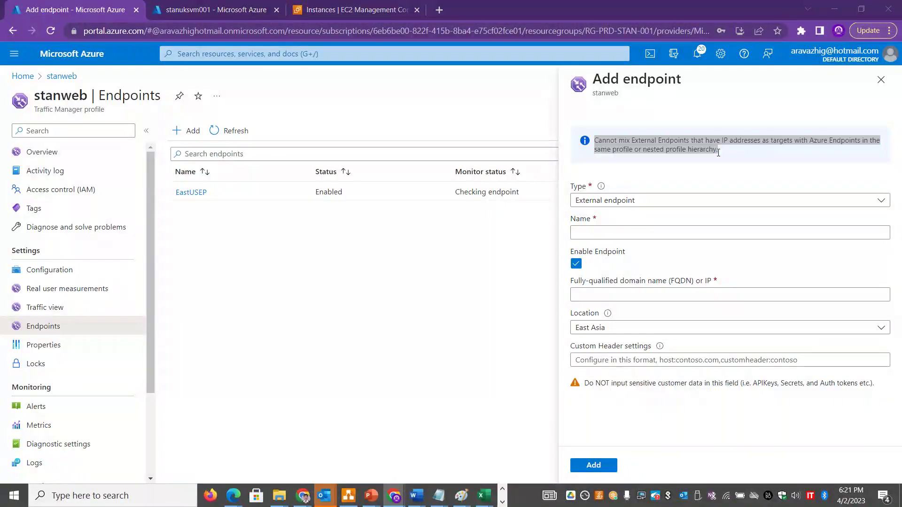
{"action": "key", "text": "alt+Tab"}
{"action": "key", "text": "alt+Tab"}
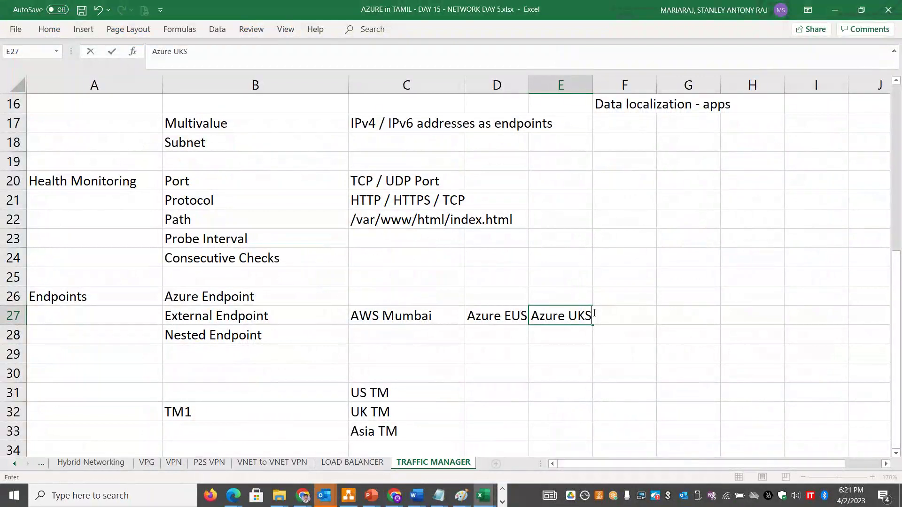
{"action": "left_click", "coordinate": [896, 82]}
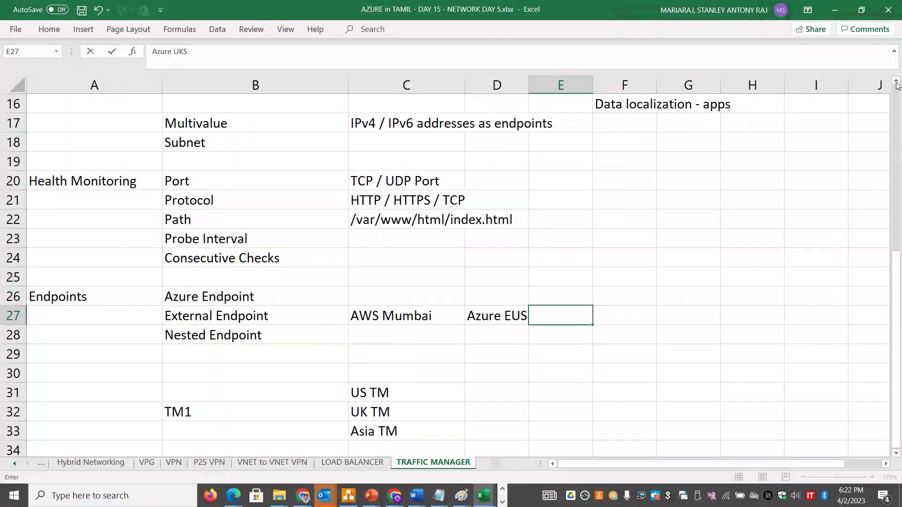
{"action": "scroll", "coordinate": [224, 195], "scroll_direction": "up", "scroll_amount": 4}
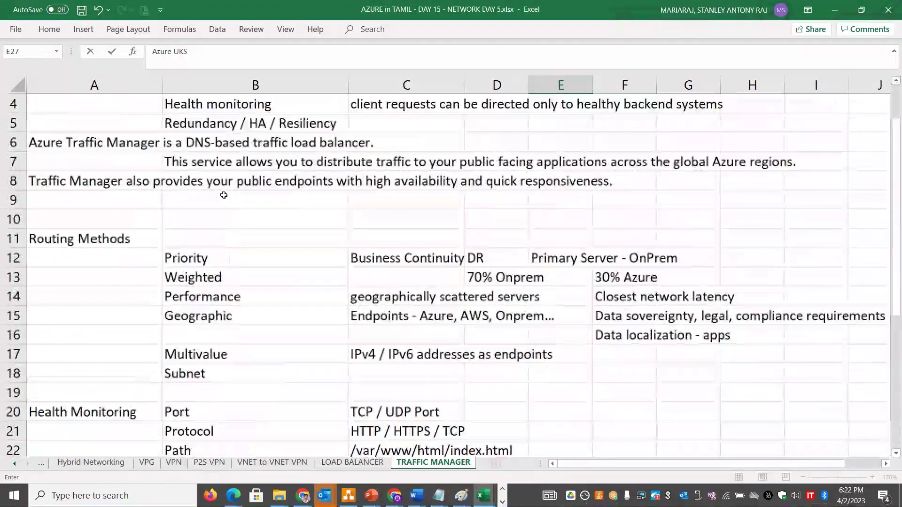
{"action": "left_click", "coordinate": [94, 200]}
{"action": "type", "text": "Cannot mix External Endpoints that have IP addresses as targets with Azure Endpoints in the same profile or nested profile hierarchy."}
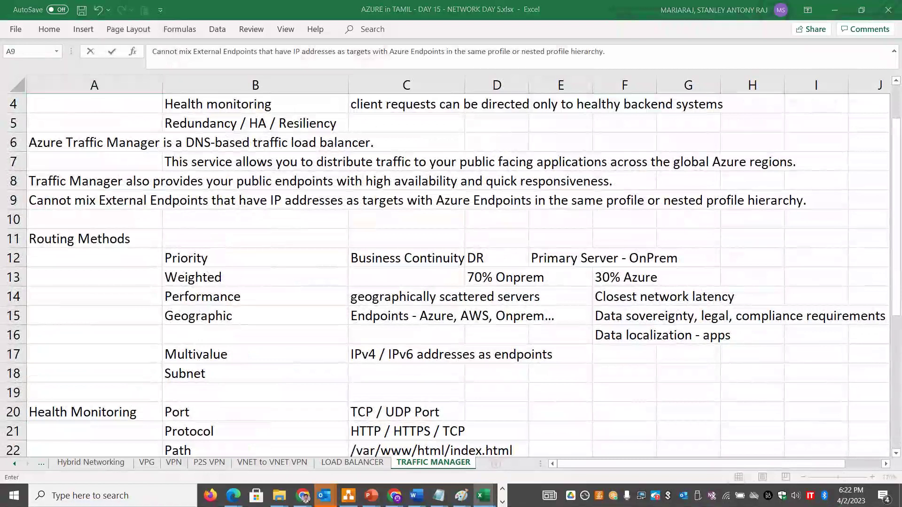
Back in the Azure portal, name the external endpoint UKSEP and paste the UK South IP 20.254.69.73 from Notepad as its target
{"action": "key", "text": "alt+Tab"}
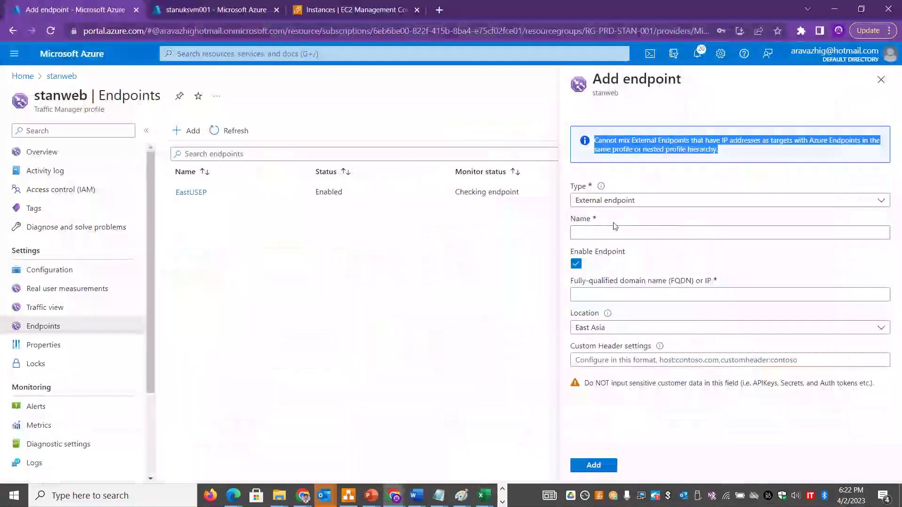
{"action": "left_click", "coordinate": [604, 236]}
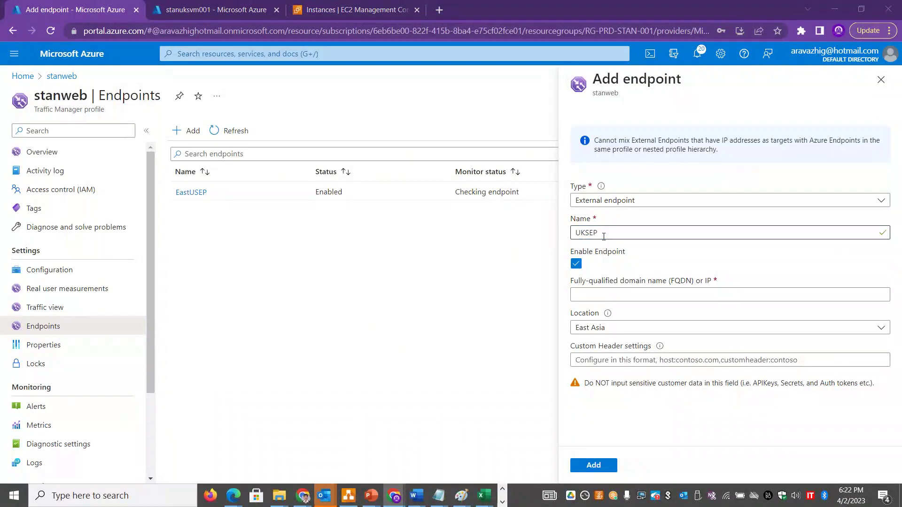
{"action": "key", "text": "alt+Tab"}
{"action": "key", "text": "alt+Tab"}
{"action": "left_click_drag", "start_coordinate": [575, 166], "coordinate": [460, 164]}
{"action": "key", "text": "ctrl+c"}
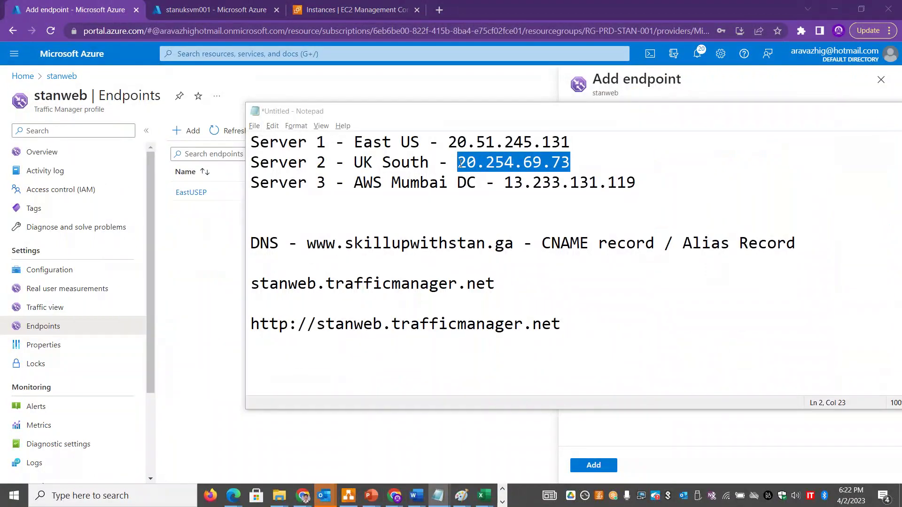
{"action": "key", "text": "alt+Tab"}
{"action": "left_click", "coordinate": [610, 293]}
{"action": "key", "text": "ctrl+v"}
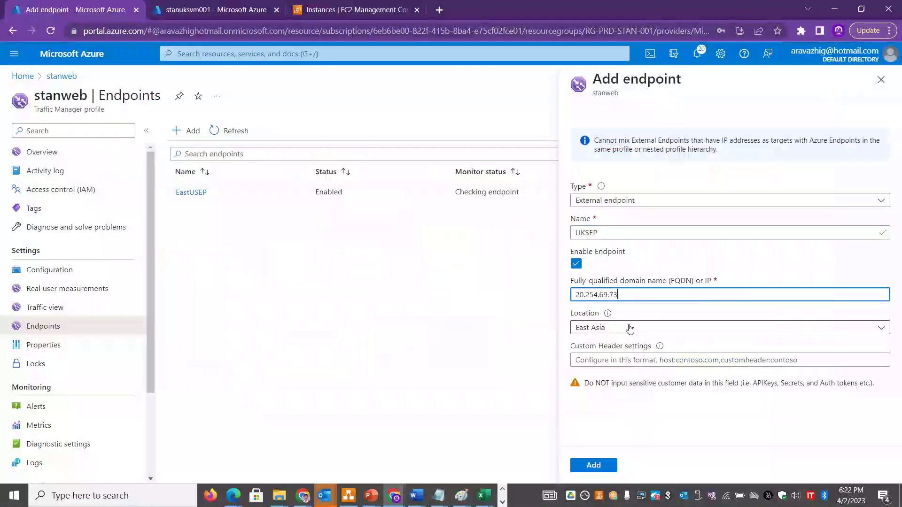
Set the UKSEP endpoint's location to UK South and add it to the profile
{"action": "left_click", "coordinate": [625, 329]}
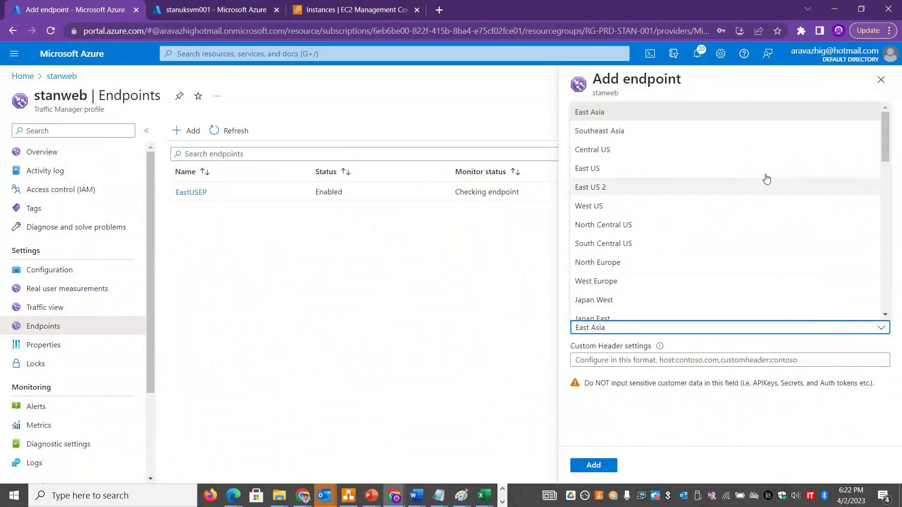
{"action": "left_click_drag", "start_coordinate": [886, 123], "coordinate": [893, 181]}
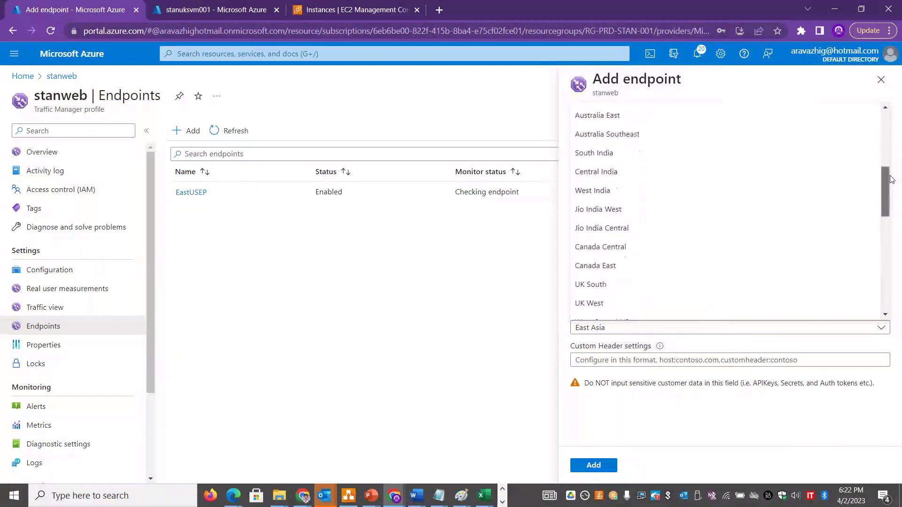
{"action": "left_click", "coordinate": [615, 287]}
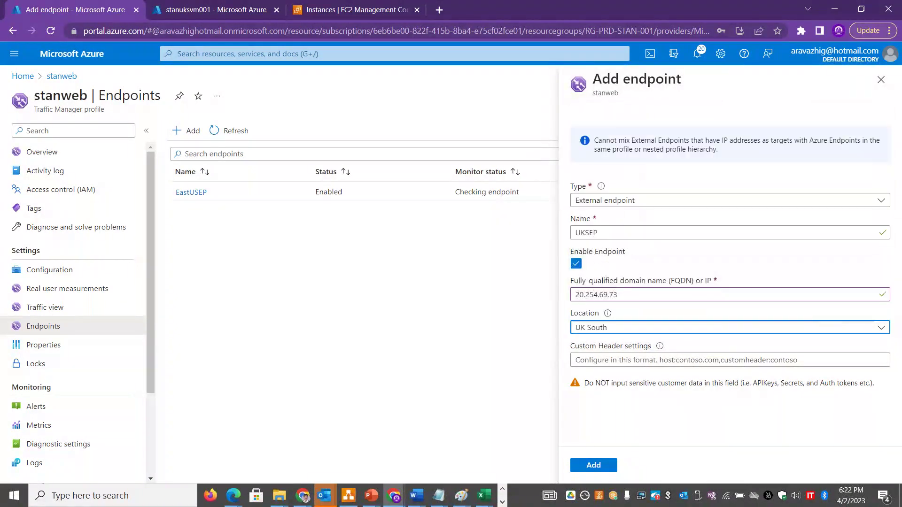
{"action": "left_click", "coordinate": [593, 468]}
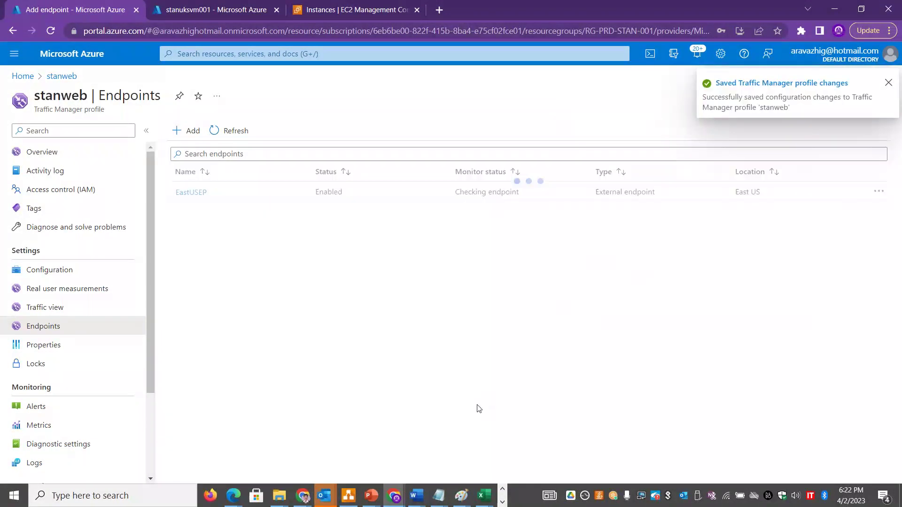
Begin a third external endpoint on the stanweb profile and name it MUMBAIAWSEP
{"action": "left_click", "coordinate": [186, 137]}
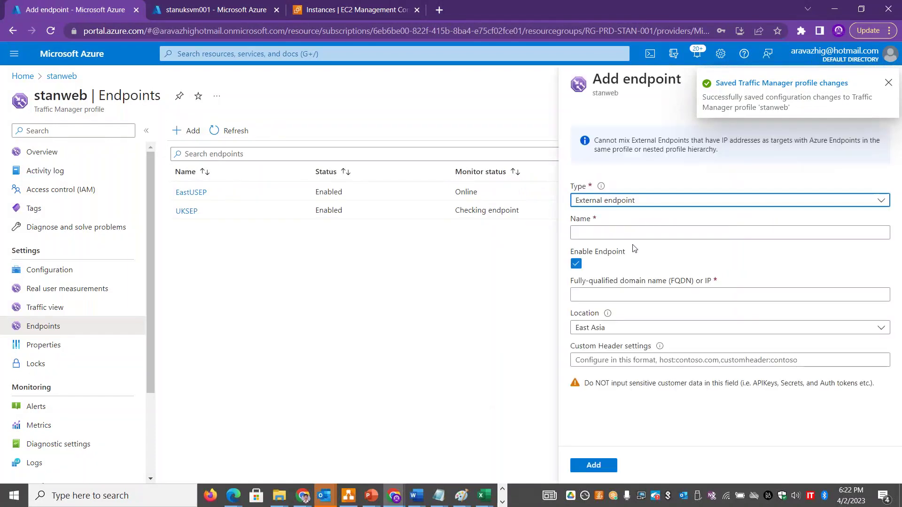
{"action": "left_click", "coordinate": [606, 231]}
{"action": "type", "text": "MUMBAIEP"}
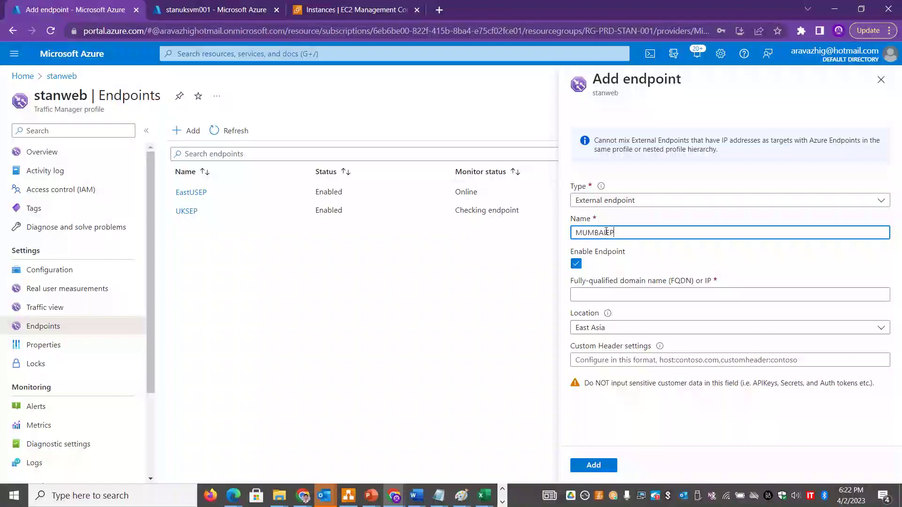
{"action": "key", "text": "BackSpace"}
{"action": "key", "text": "BackSpace"}
{"action": "type", "text": "AWSEP"}
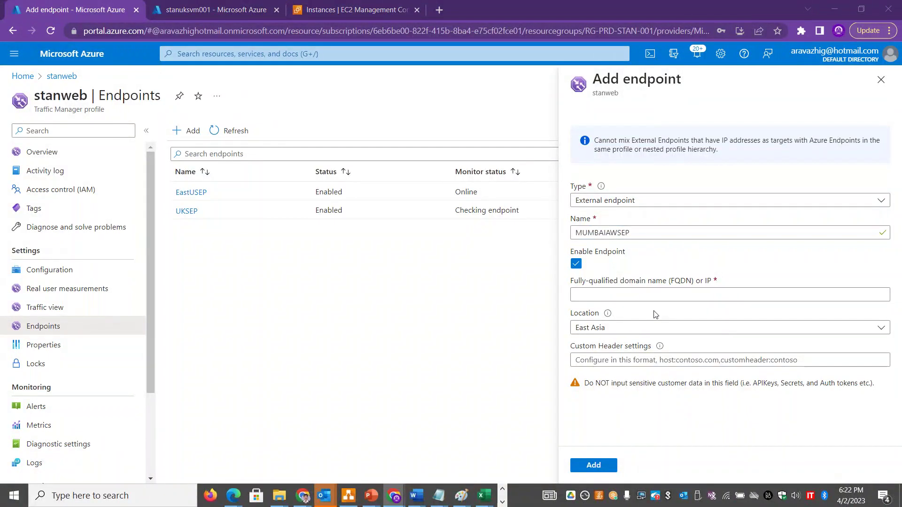
Copy the AWS Mumbai server IP 13.233.131.119 from Notepad and paste it as the MUMBAIAWSEP endpoint's target in the Azure portal
{"action": "key", "text": "alt+Tab"}
{"action": "left_click_drag", "start_coordinate": [639, 183], "coordinate": [508, 184]}
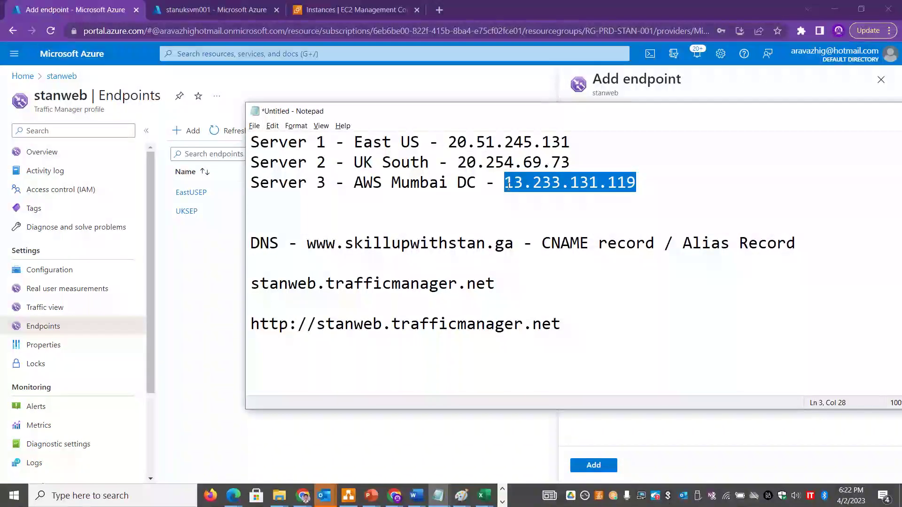
{"action": "key", "text": "ctrl+c"}
{"action": "key", "text": "alt+Tab"}
{"action": "left_click", "coordinate": [630, 295]}
{"action": "key", "text": "ctrl+v"}
Set the MUMBAIAWSEP endpoint's location to Central India and add it to the stanweb profile
{"action": "left_click", "coordinate": [621, 327]}
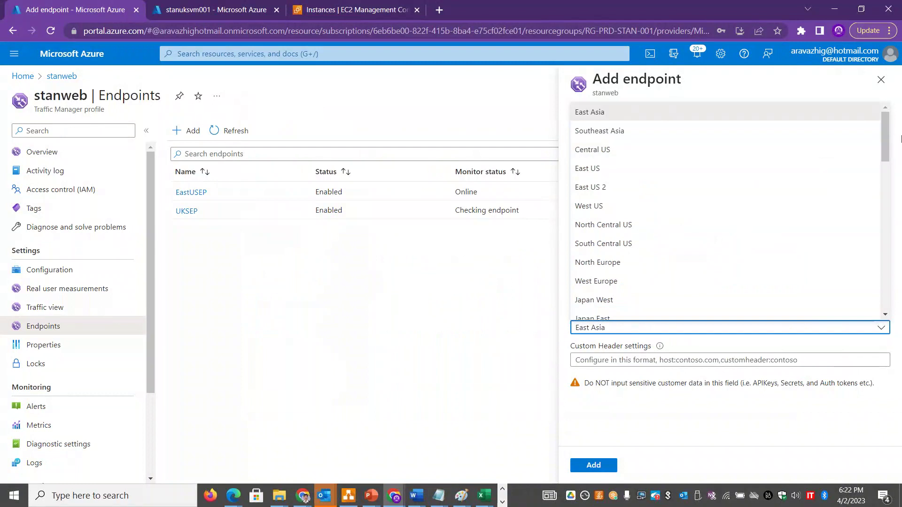
{"action": "left_click_drag", "start_coordinate": [887, 140], "coordinate": [886, 139]}
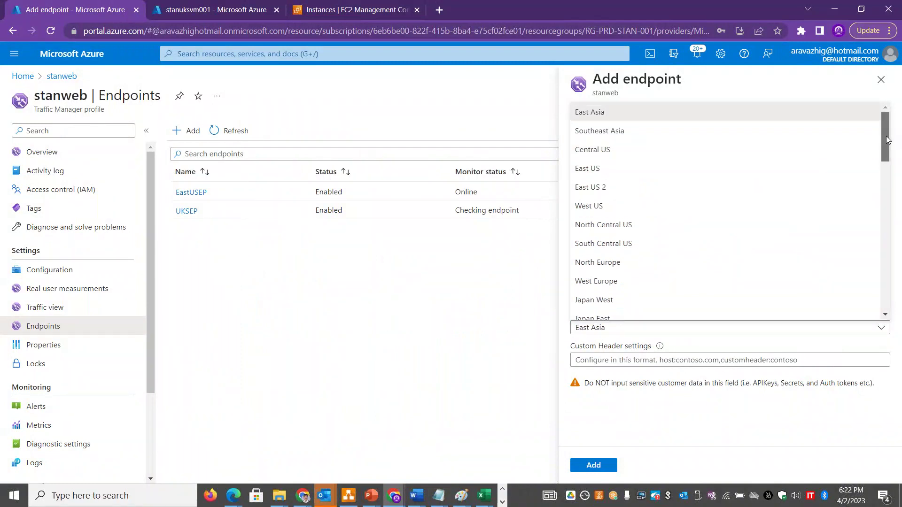
{"action": "scroll", "coordinate": [696, 228], "scroll_direction": "down", "scroll_amount": 3}
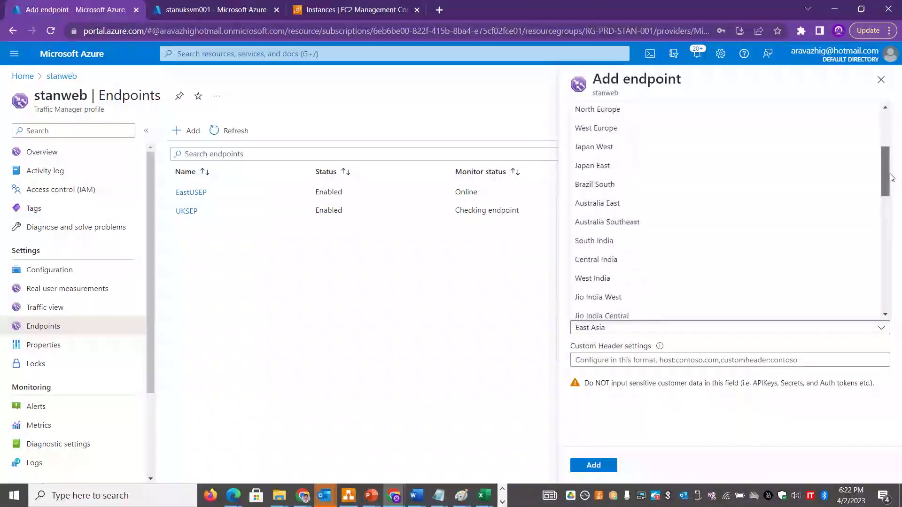
{"action": "left_click", "coordinate": [612, 261]}
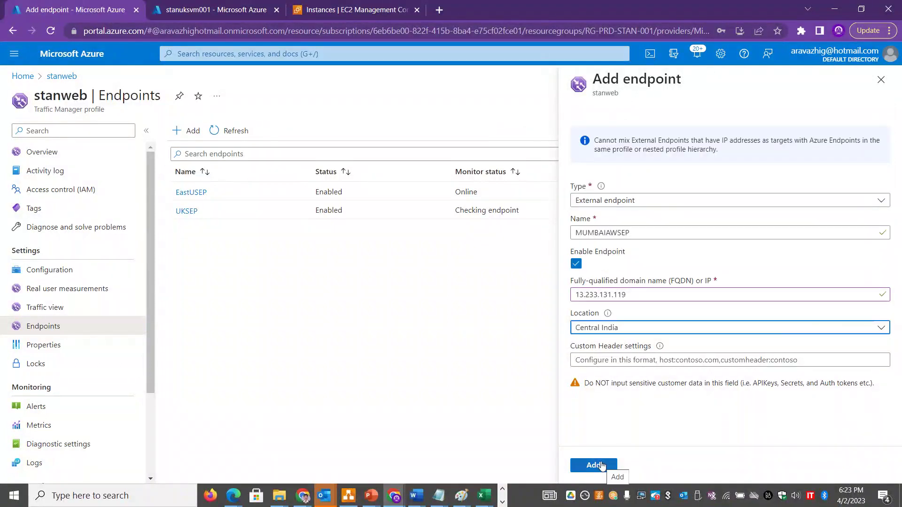
{"action": "left_click", "coordinate": [594, 466]}
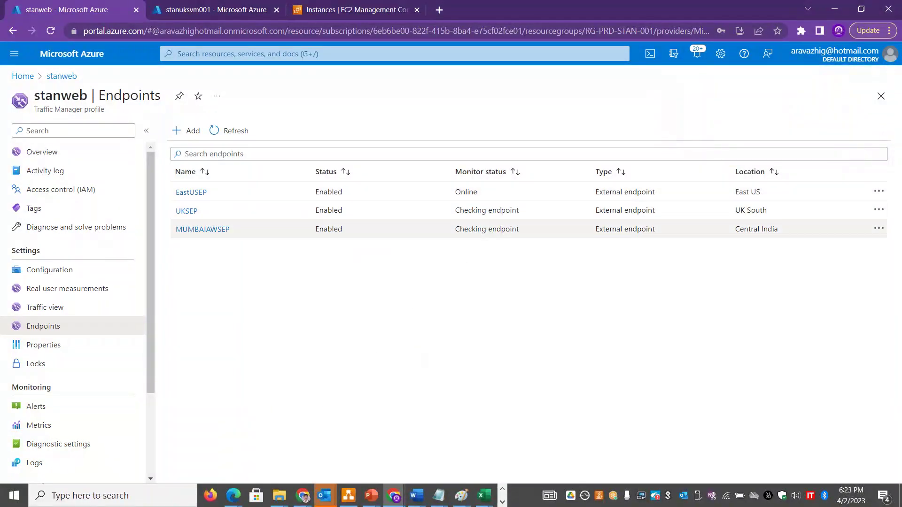
Review the monitor status of the EastUSEP, UKSEP and MUMBAIAWSEP endpoints
{"action": "left_click_drag", "start_coordinate": [477, 193], "coordinate": [458, 193]}
{"action": "left_click_drag", "start_coordinate": [525, 208], "coordinate": [463, 210]}
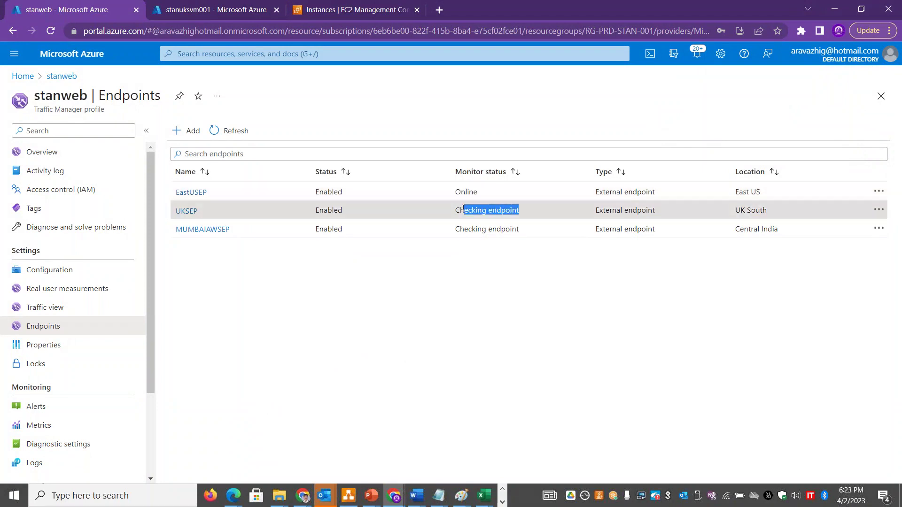
{"action": "left_click_drag", "start_coordinate": [521, 230], "coordinate": [452, 238]}
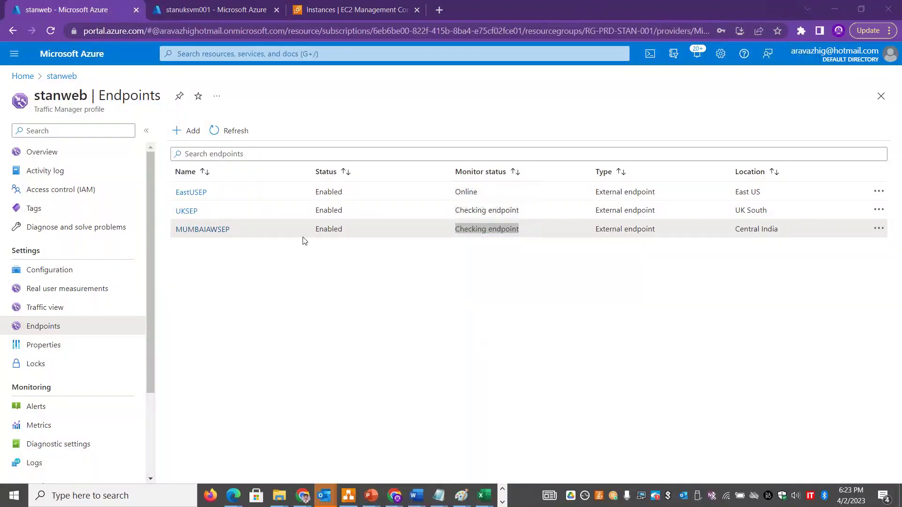
Copy the DNS name from the stanweb profile's overview and load stanweb.trafficmanager.net in a new browser tab
{"action": "left_click", "coordinate": [68, 153]}
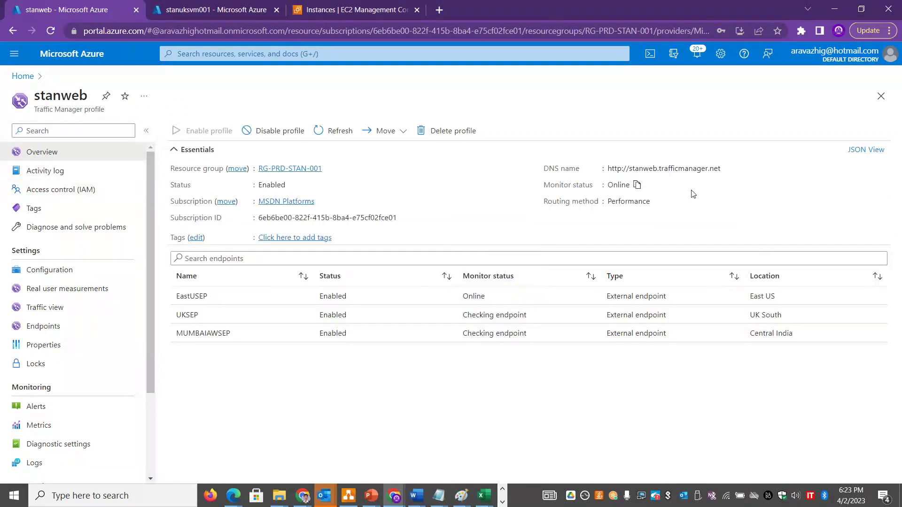
{"action": "left_click", "coordinate": [728, 171]}
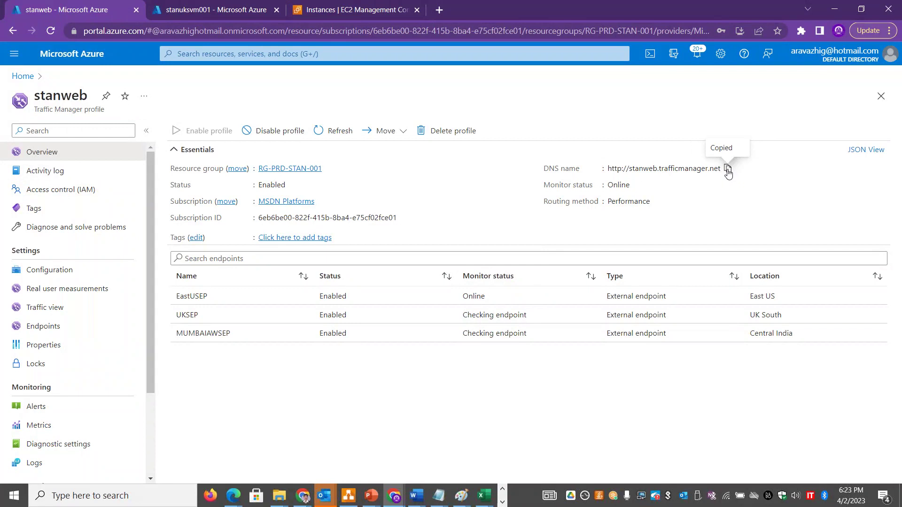
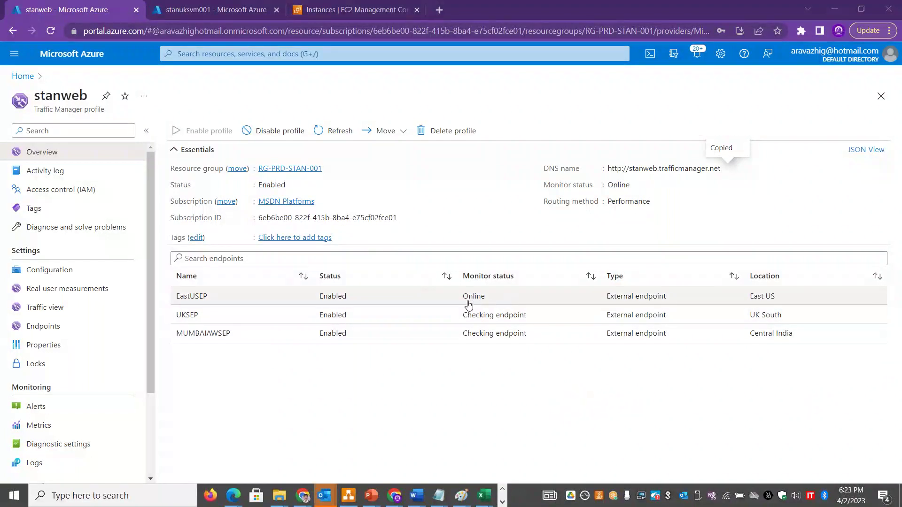
{"action": "left_click", "coordinate": [440, 9]}
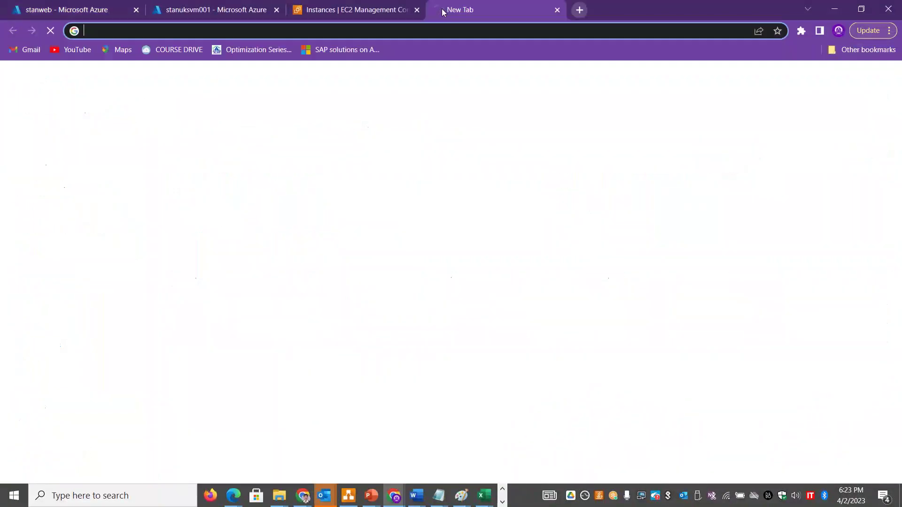
{"action": "type", "text": "stanweb.trafficmanager.net"}
{"action": "key", "text": "Return"}
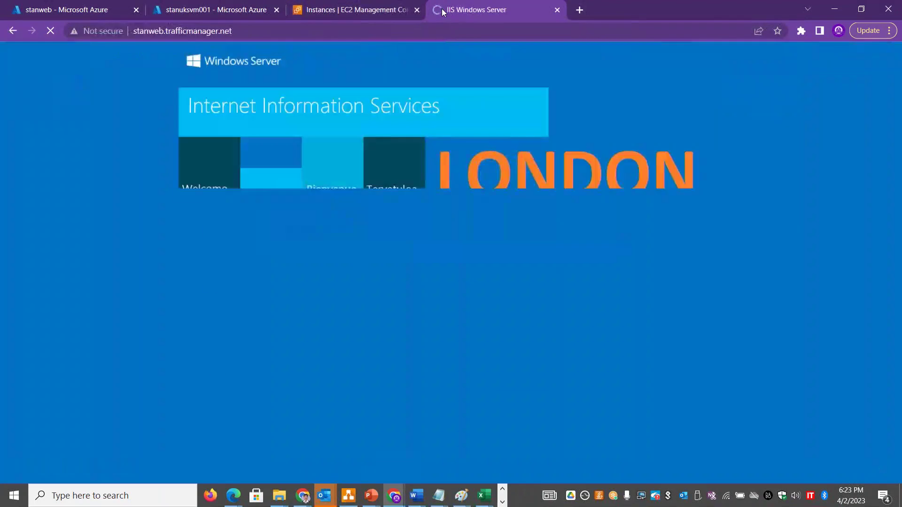
Return to the stanweb overview and refresh it to check the endpoints' monitor status
{"action": "left_click", "coordinate": [70, 8]}
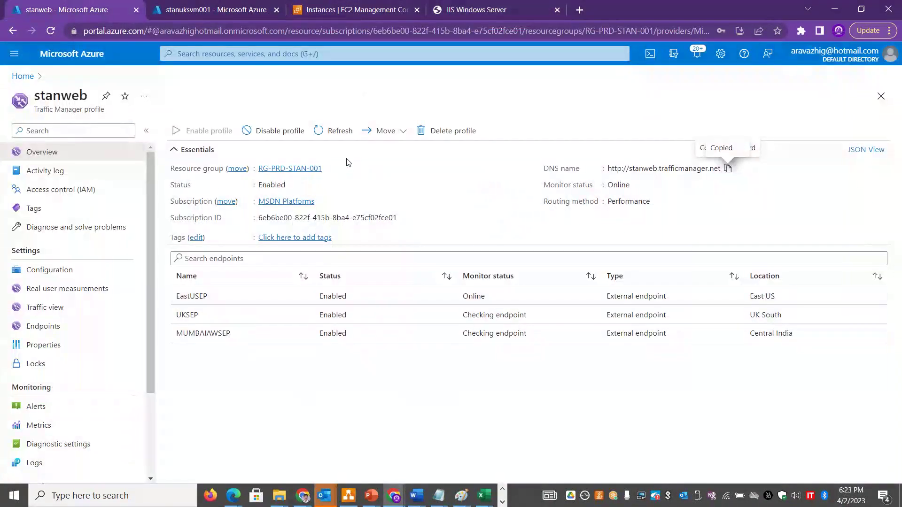
{"action": "left_click", "coordinate": [334, 131]}
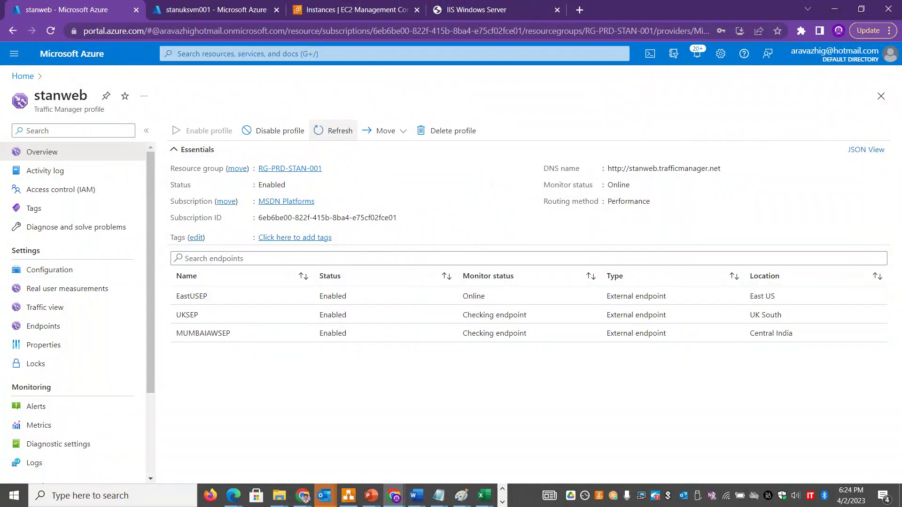
{"action": "left_click", "coordinate": [335, 130]}
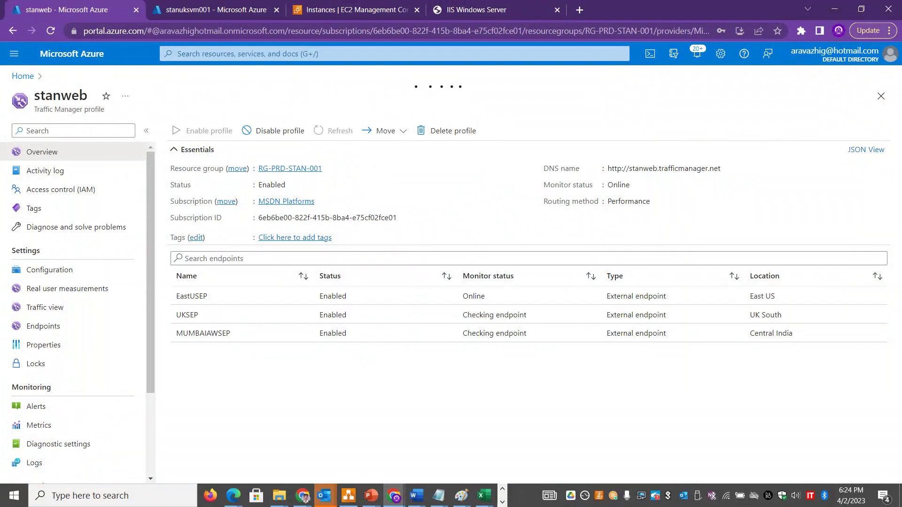
Go back to the IIS Windows Server page and reload stanweb.trafficmanager.net to test the local routing
{"action": "left_click", "coordinate": [479, 8]}
{"action": "left_click", "coordinate": [395, 29]}
{"action": "key", "text": "Return"}
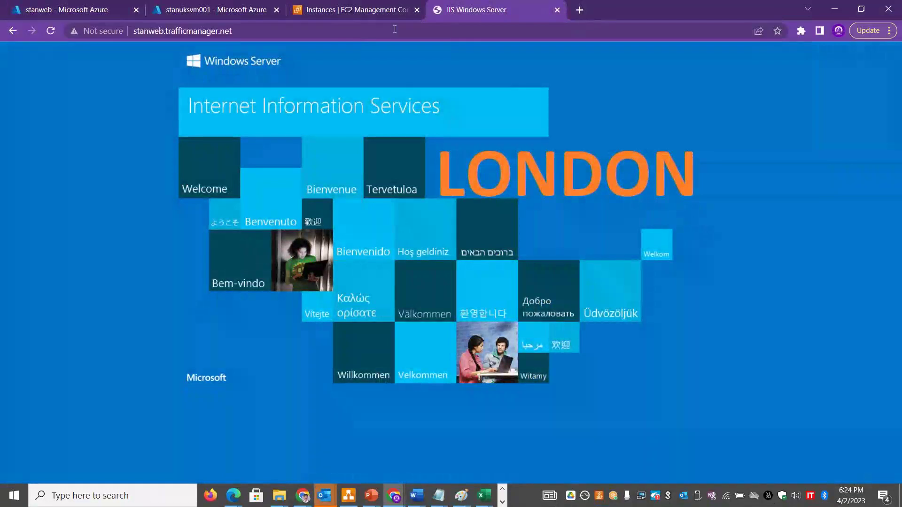
{"action": "left_click", "coordinate": [395, 29]}
{"action": "key", "text": "Return"}
Switch to the 20.51.245.131 Remote Desktop session and launch Microsoft Edge on that server
{"action": "left_click", "coordinate": [502, 502]}
{"action": "mouse_move", "coordinate": [242, 494]}
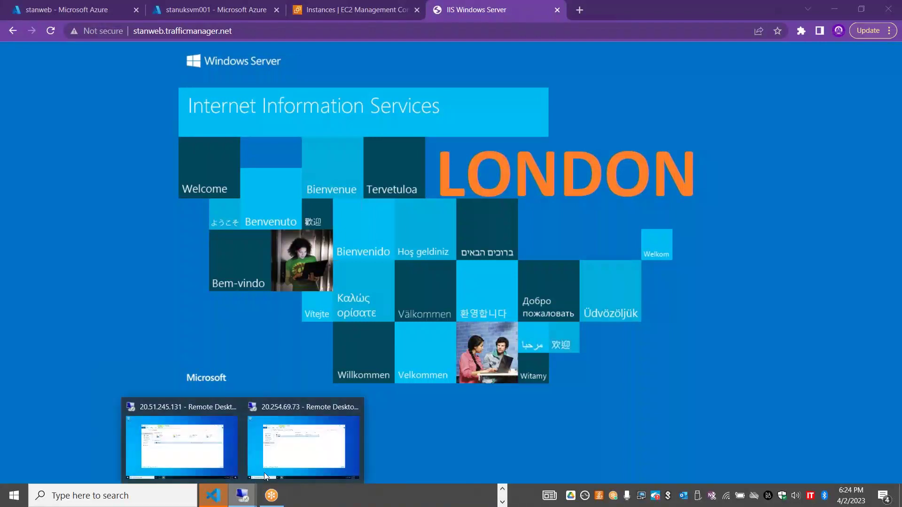
{"action": "left_click", "coordinate": [182, 447]}
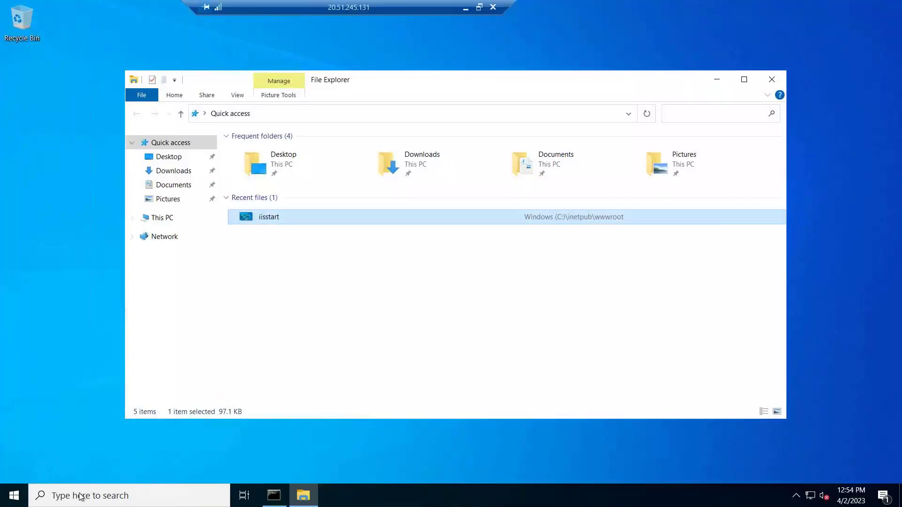
{"action": "key", "text": "super"}
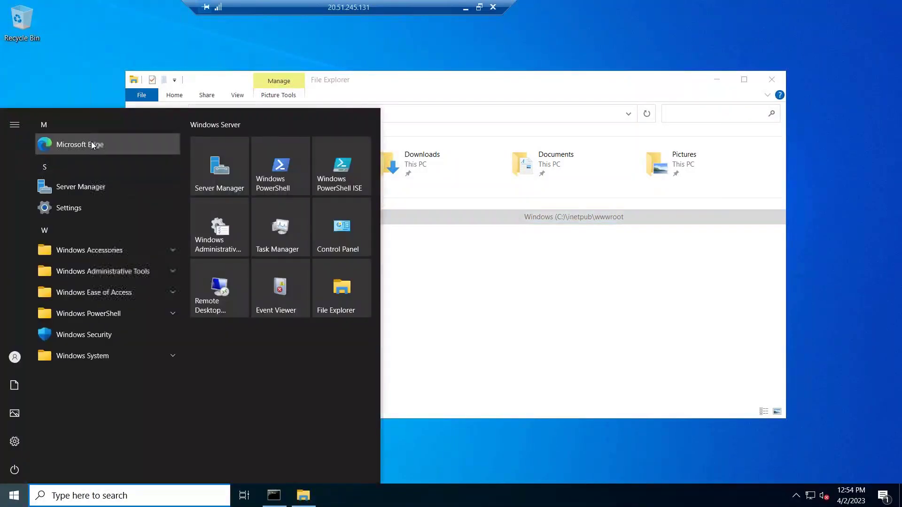
{"action": "key", "text": "super"}
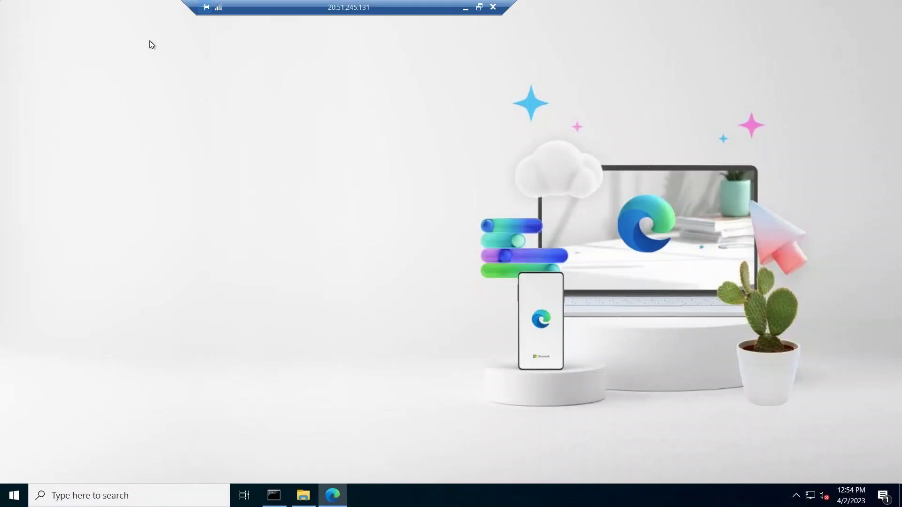
Finish Edge's first-run setup without importing Google data and close its Welcome page
{"action": "left_click", "coordinate": [187, 420]}
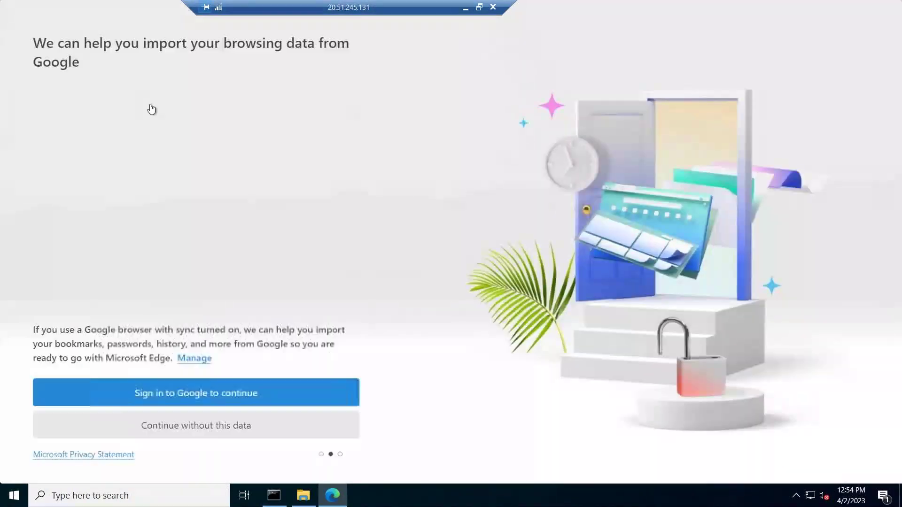
{"action": "left_click", "coordinate": [177, 428]}
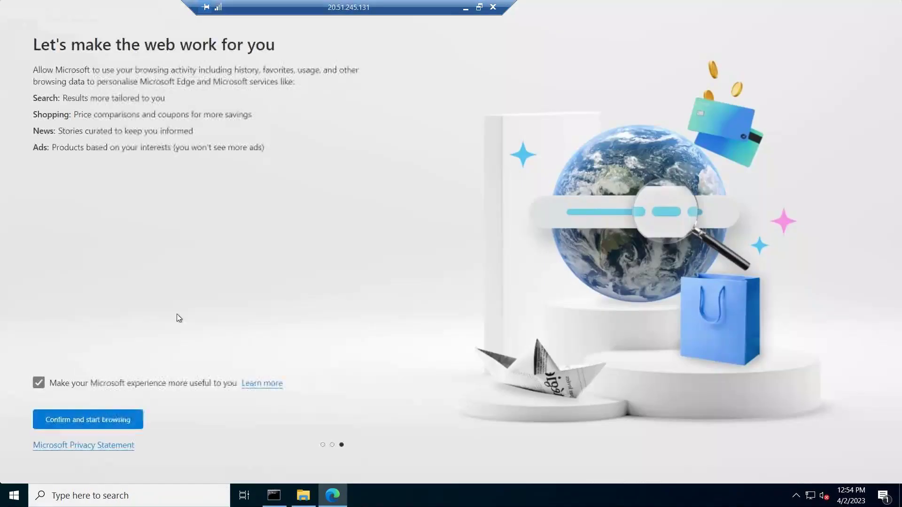
{"action": "left_click", "coordinate": [88, 428]}
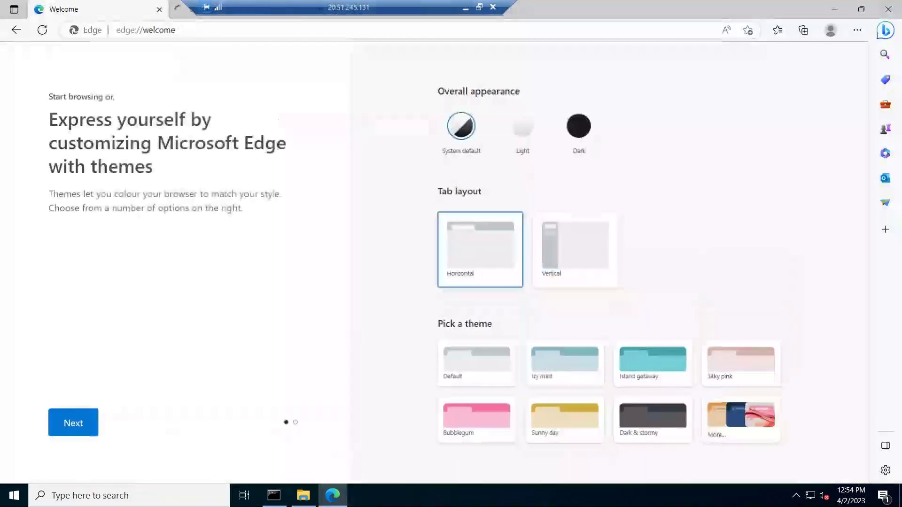
{"action": "left_click", "coordinate": [159, 10]}
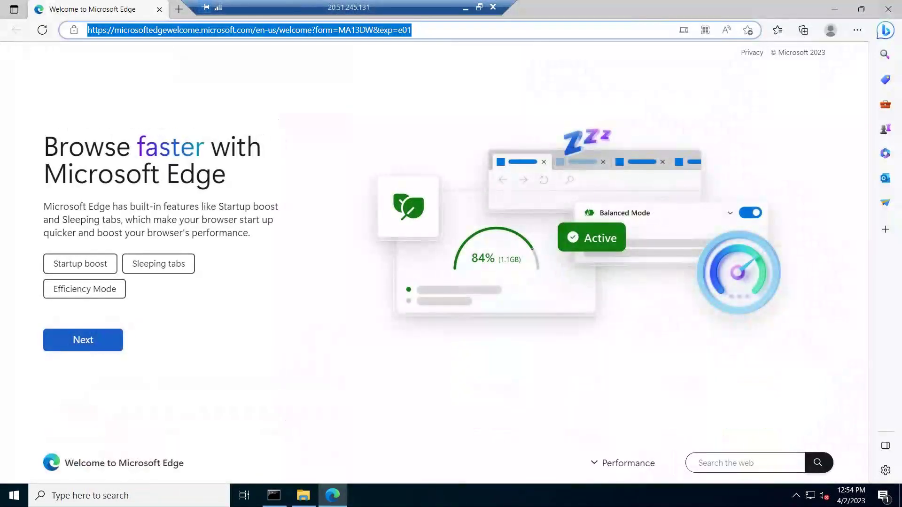
Load the copied stanweb.trafficmanager.net address in Edge on the East US server, then minimize the remote session
{"action": "key", "text": "ctrl+v"}
{"action": "key", "text": "Return"}
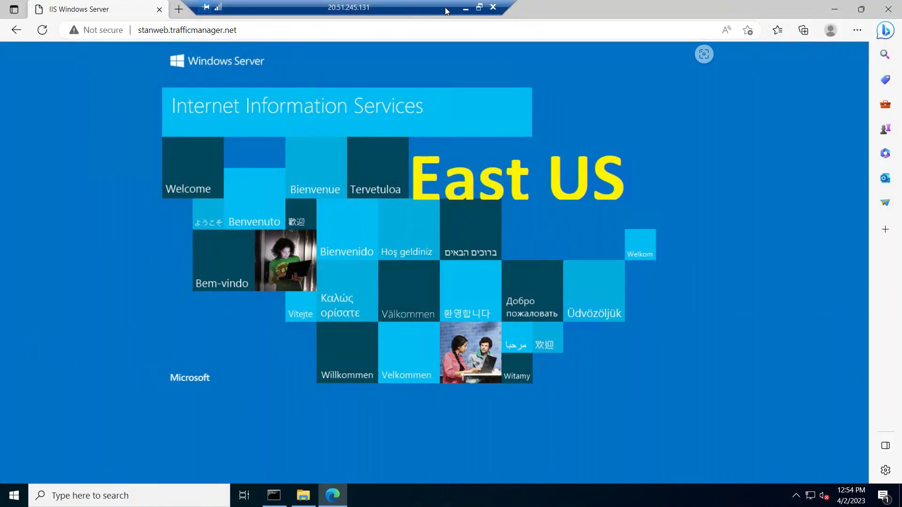
{"action": "left_click", "coordinate": [466, 8]}
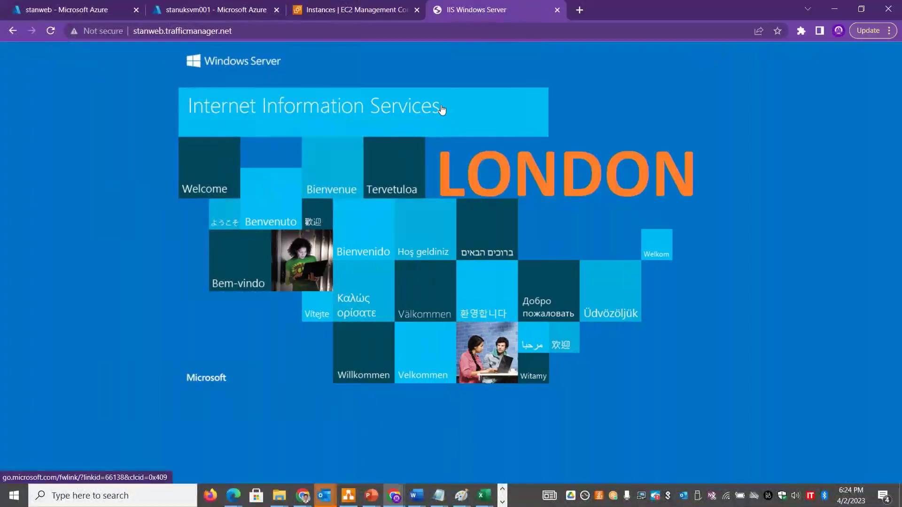
In the AWS console, connect to the stanawsvm01 instance through EC2 Instance Connect as ec2-user
{"action": "left_click", "coordinate": [363, 13]}
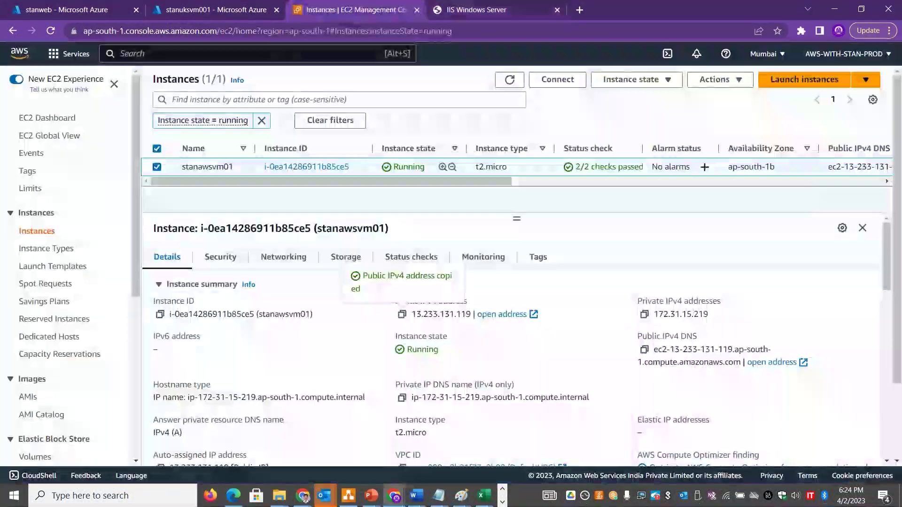
{"action": "left_click", "coordinate": [558, 79]}
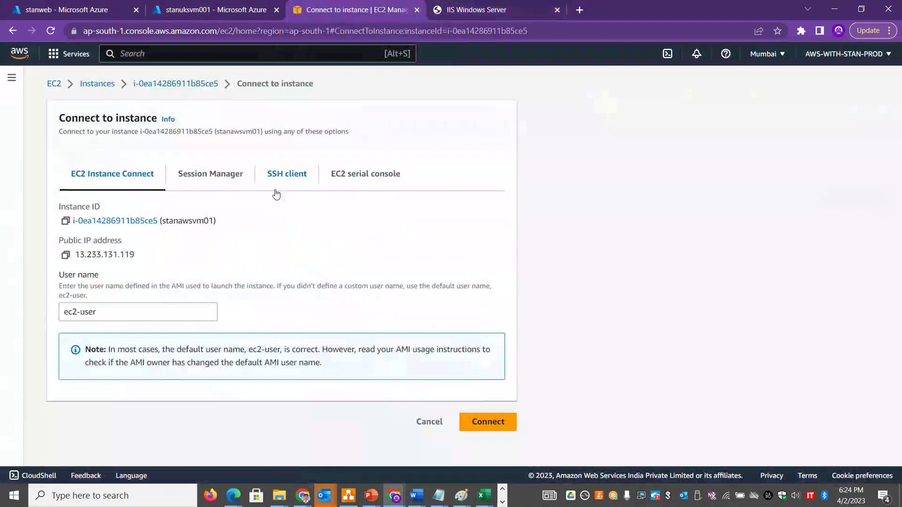
{"action": "left_click", "coordinate": [486, 421]}
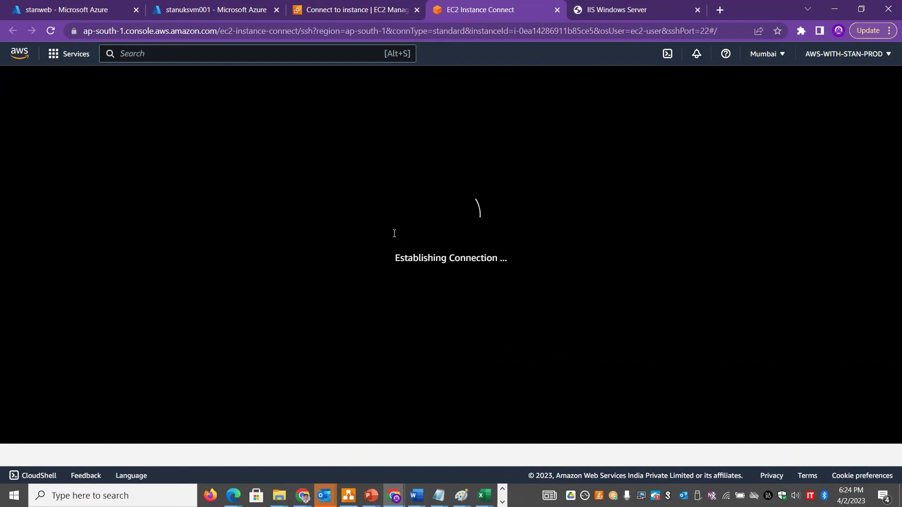
{"action": "type", "text": "sudo su"}
{"action": "key", "text": "Return"}
{"action": "type", "text": "curl"}
{"action": "right_click", "coordinate": [300, 235]}
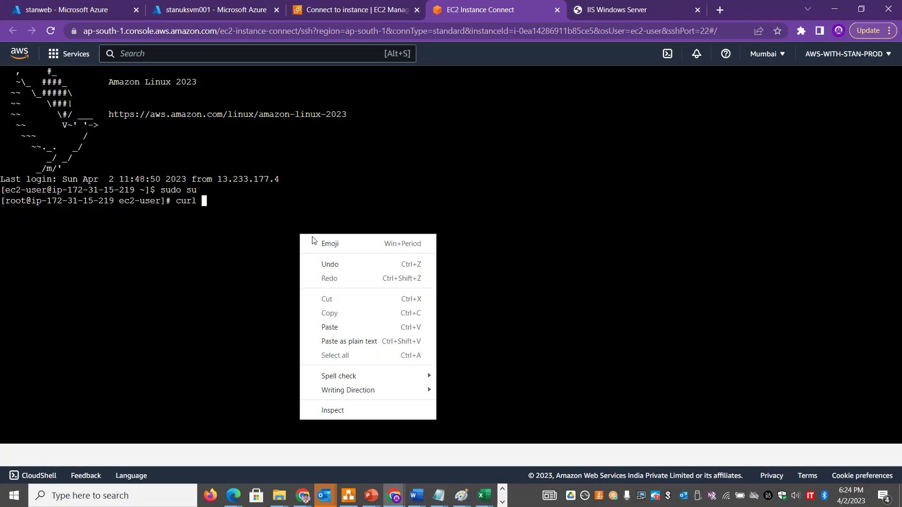
{"action": "left_click", "coordinate": [345, 326]}
{"action": "key", "text": "Return"}
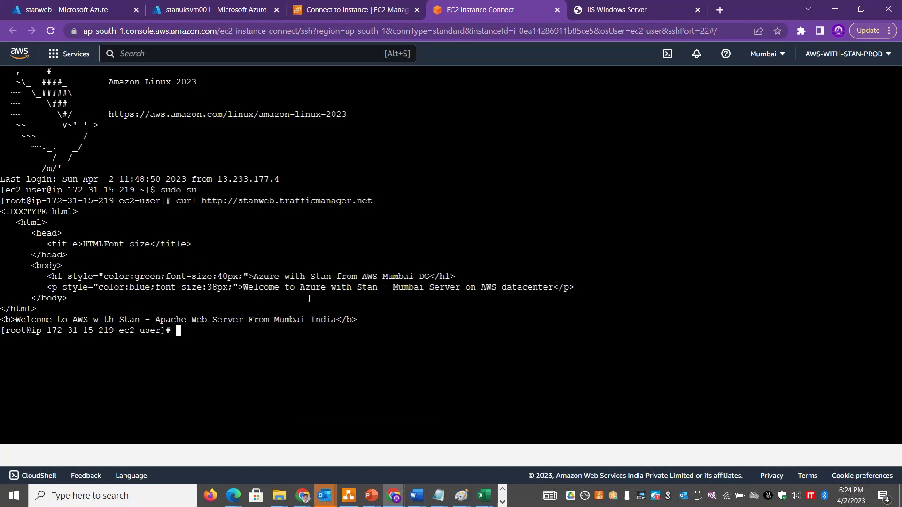
{"action": "left_click_drag", "start_coordinate": [244, 288], "coordinate": [492, 287]}
{"action": "left_click_drag", "start_coordinate": [338, 320], "coordinate": [187, 320]}
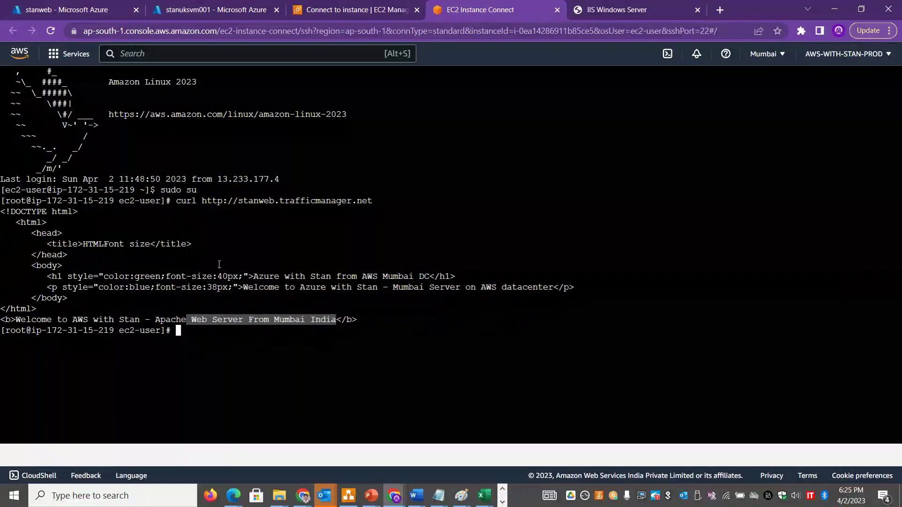
Return to the local IIS Windows Server page and reload stanweb.trafficmanager.net twice to recheck which server responds
{"action": "left_click", "coordinate": [334, 4]}
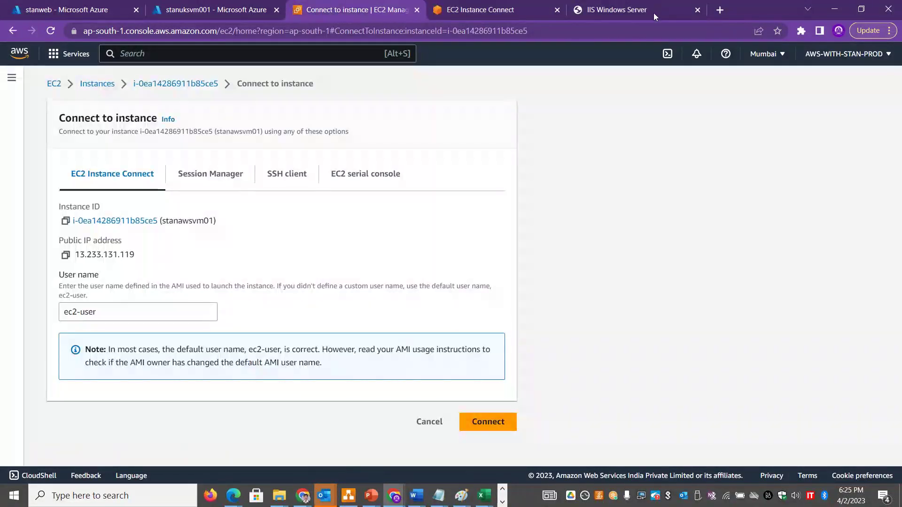
{"action": "left_click", "coordinate": [614, 4]}
{"action": "left_click", "coordinate": [407, 31]}
{"action": "key", "text": "Return"}
{"action": "left_click", "coordinate": [407, 31]}
{"action": "key", "text": "Return"}
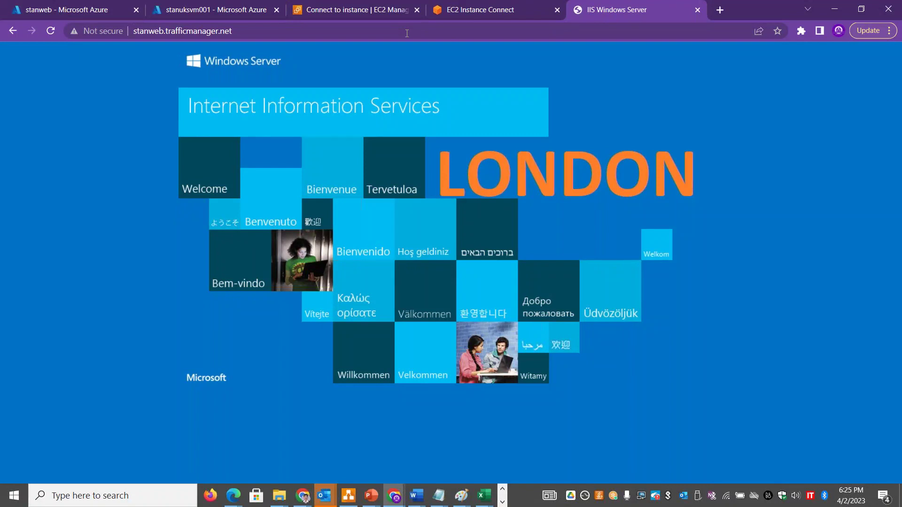
Switch to the Excel notes and enter DNS Caching in C25 of the LOAD BALANCER sheet, under the TRAFFIC MANAGER column
{"action": "key", "text": "alt+Tab"}
{"action": "key", "text": "alt+Tab"}
{"action": "key", "text": "alt+Tab"}
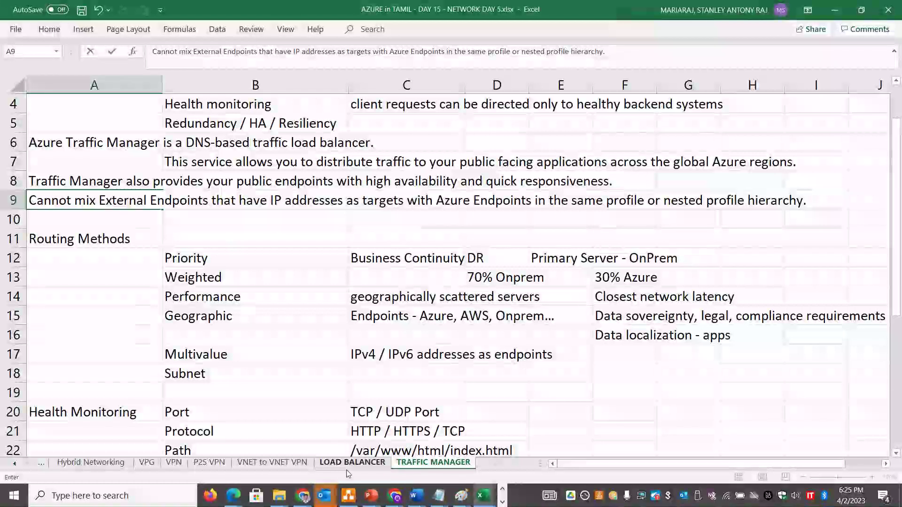
{"action": "left_click", "coordinate": [352, 463]}
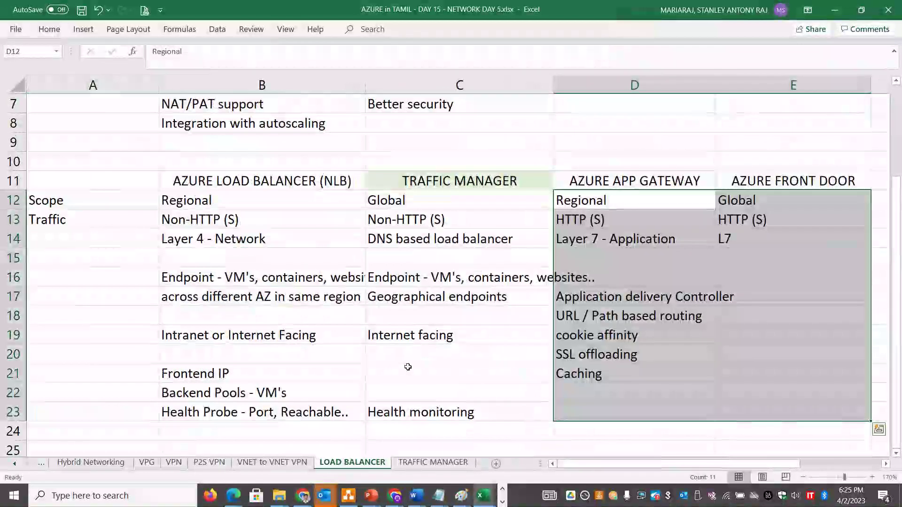
{"action": "key", "text": "Down"}
{"action": "key", "text": "Down"}
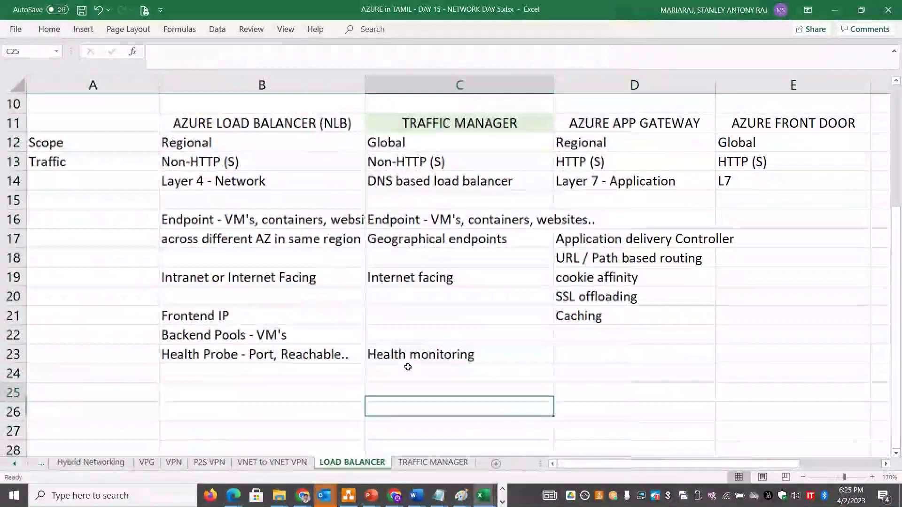
{"action": "type", "text": "DNS"}
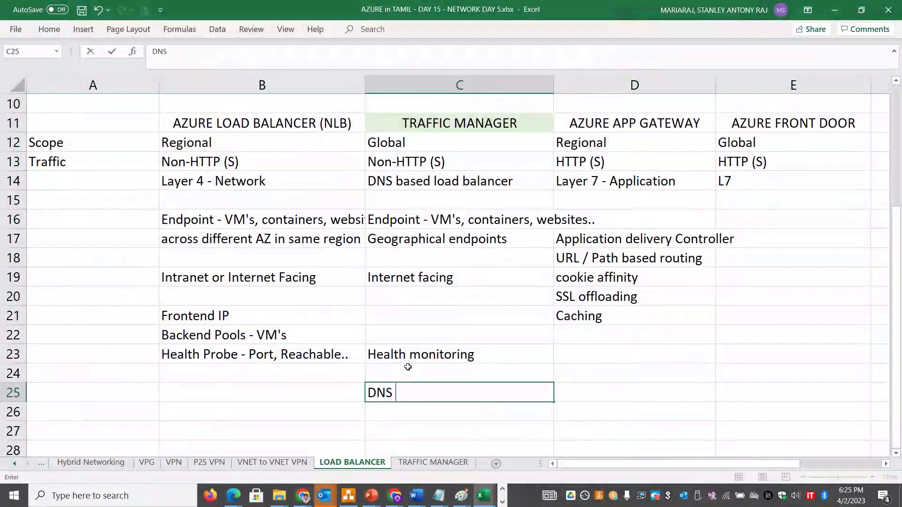
{"action": "type", "text": " Caching"}
{"action": "key", "text": "Return"}
Enter DNS Time to Live in C26 and Failover Delay in C27
{"action": "type", "text": "DS Ti"}
{"action": "key", "text": "BackSpace"}
{"action": "key", "text": "BackSpace"}
{"action": "key", "text": "BackSpace"}
{"action": "key", "text": "BackSpace"}
{"action": "type", "text": "NS Tm"}
{"action": "key", "text": "BackSpace"}
{"action": "key", "text": "BackSpace"}
{"action": "type", "text": "Tie to"}
{"action": "key", "text": "BackSpace"}
{"action": "key", "text": "BackSpace"}
{"action": "key", "text": "BackSpace"}
{"action": "key", "text": "BackSpace"}
{"action": "type", "text": "me to "}
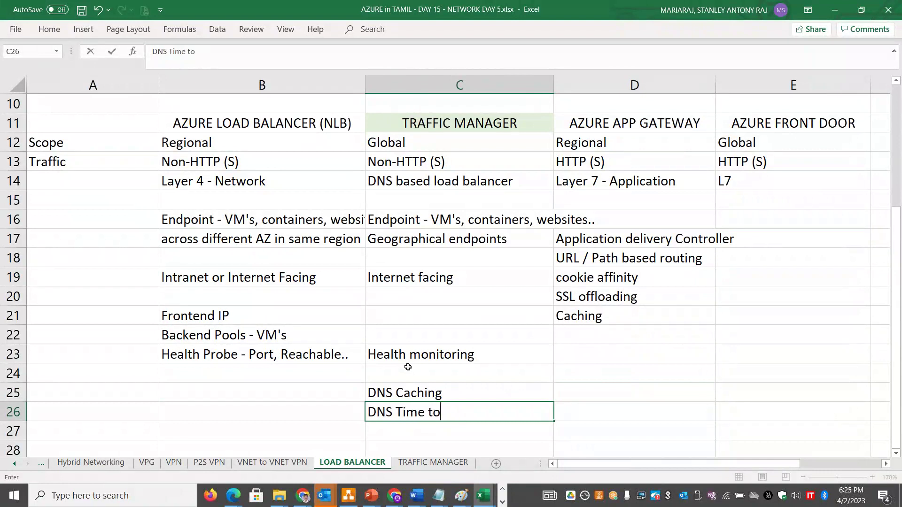
{"action": "type", "text": "Live"}
{"action": "left_click", "coordinate": [388, 429]}
{"action": "type", "text": "Failover Delay"}
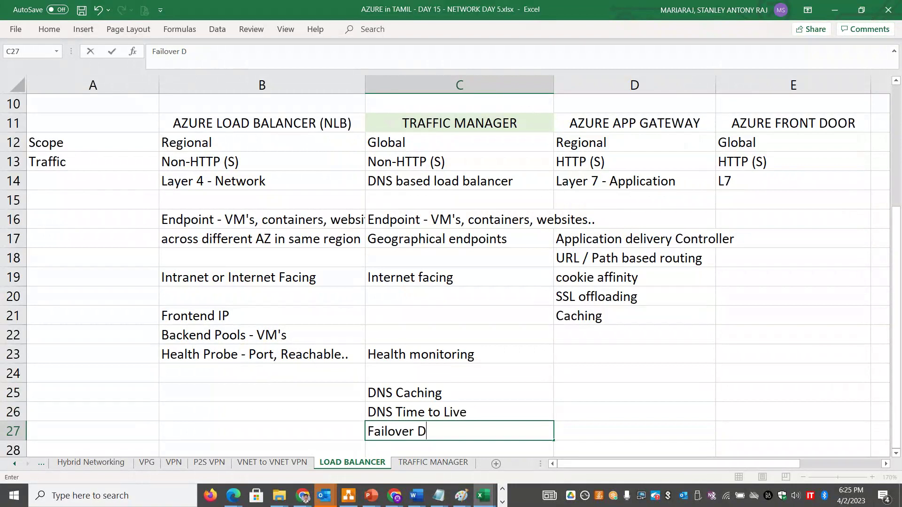
Enter Fast switching in E25 under the AZURE FRONT DOOR column, then return to the TRAFFIC MANAGER sheet
{"action": "left_click", "coordinate": [806, 396]}
{"action": "type", "text": "Fast swotc"}
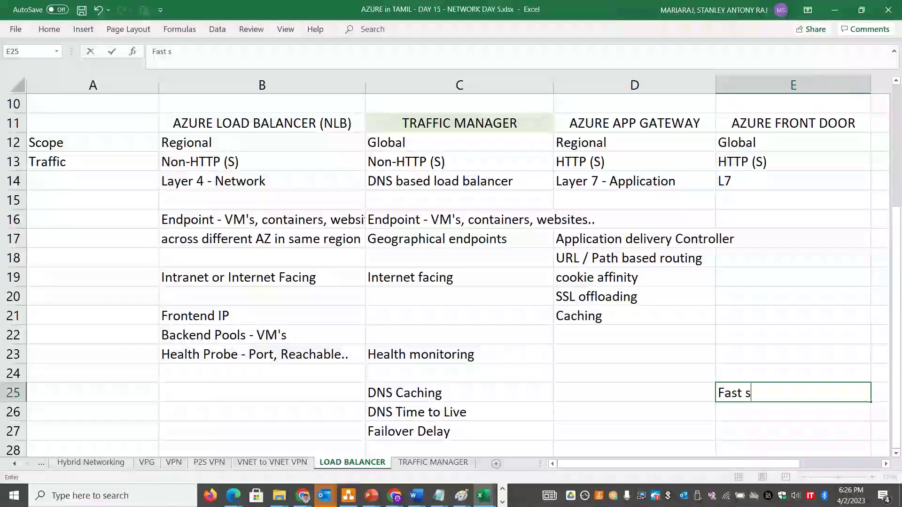
{"action": "key", "text": "BackSpace"}
{"action": "key", "text": "BackSpace"}
{"action": "key", "text": "BackSpace"}
{"action": "type", "text": "jom"}
{"action": "key", "text": "BackSpace"}
{"action": "key", "text": "BackSpace"}
{"action": "key", "text": "BackSpace"}
{"action": "key", "text": "BackSpace"}
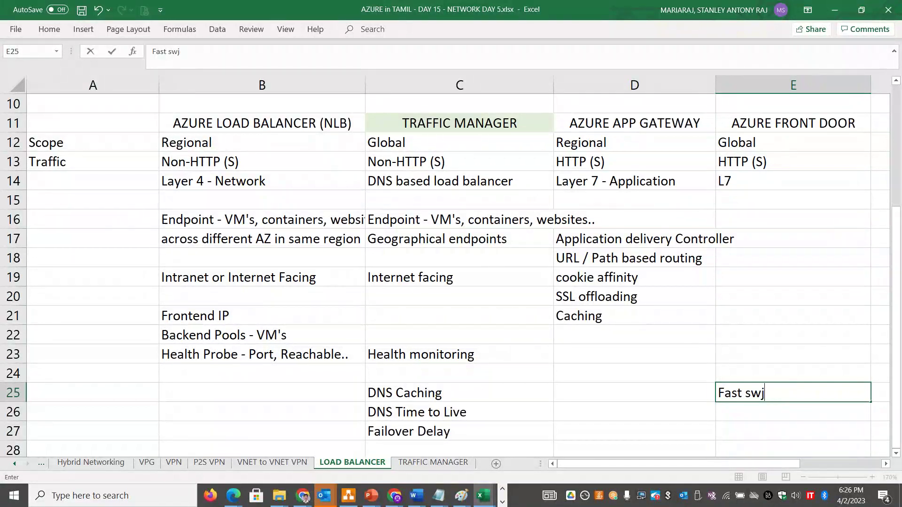
{"action": "type", "text": "wo"}
{"action": "type", "text": "t"}
{"action": "key", "text": "BackSpace"}
{"action": "key", "text": "BackSpace"}
{"action": "type", "text": "tching"}
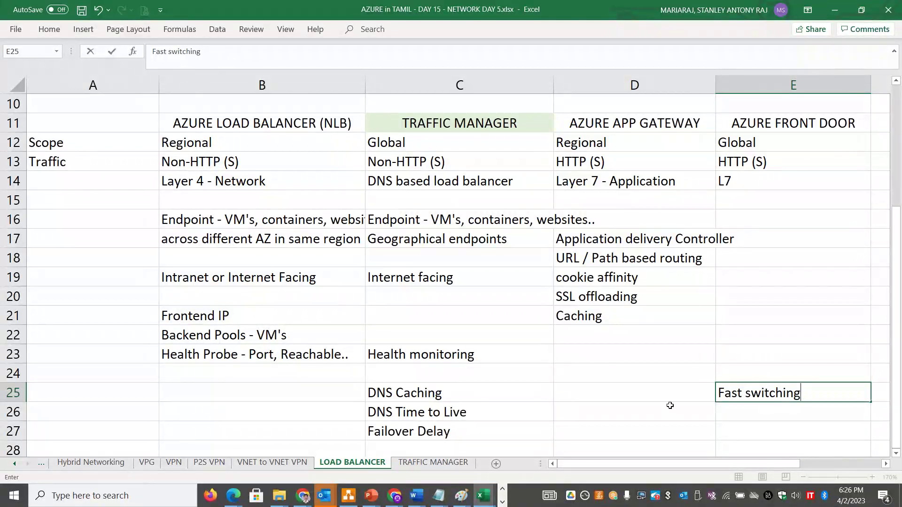
{"action": "left_click", "coordinate": [450, 465]}
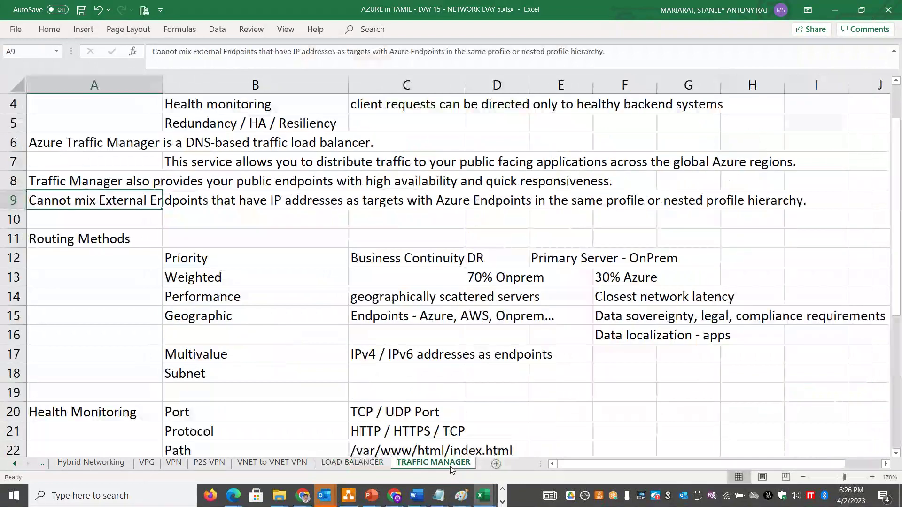
Back in Chrome, copy the stanweb.trafficmanager.net address and reload the page, then close its tab
{"action": "key", "text": "alt+Tab"}
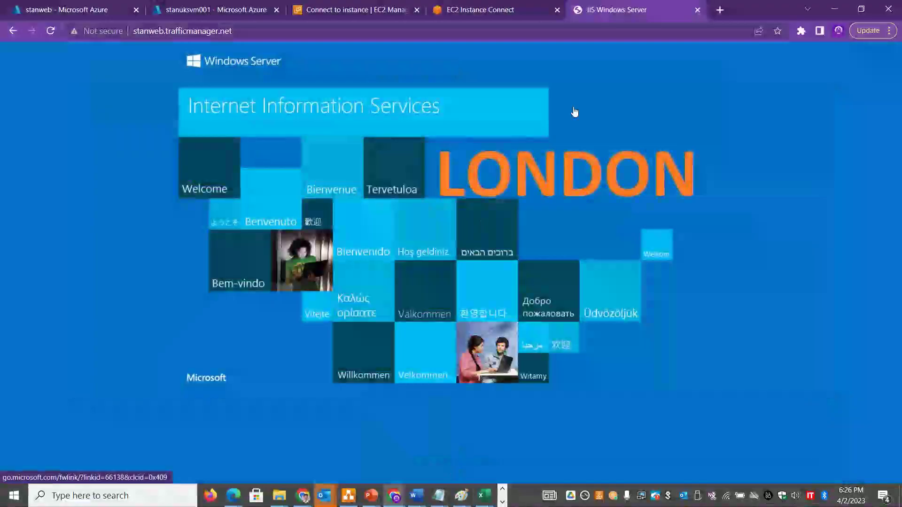
{"action": "left_click", "coordinate": [550, 32]}
{"action": "key", "text": "ctrl+c"}
{"action": "key", "text": "Return"}
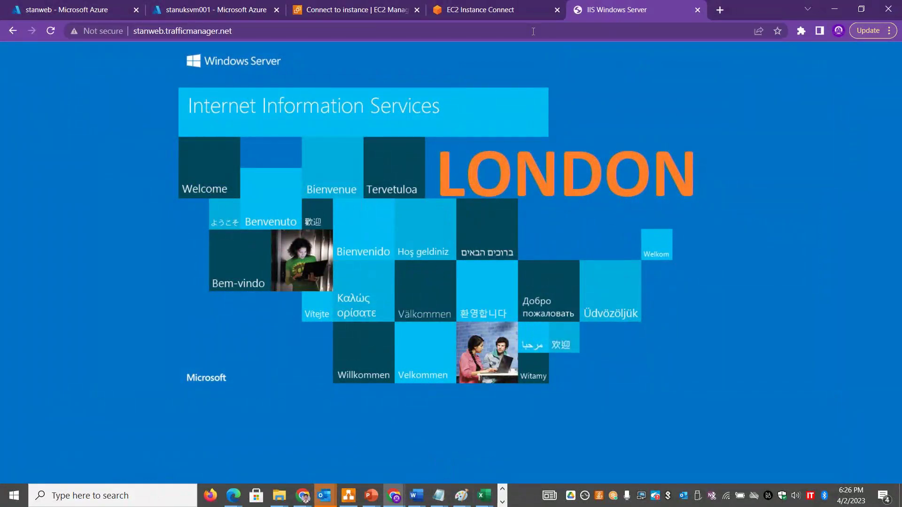
{"action": "left_click", "coordinate": [698, 12]}
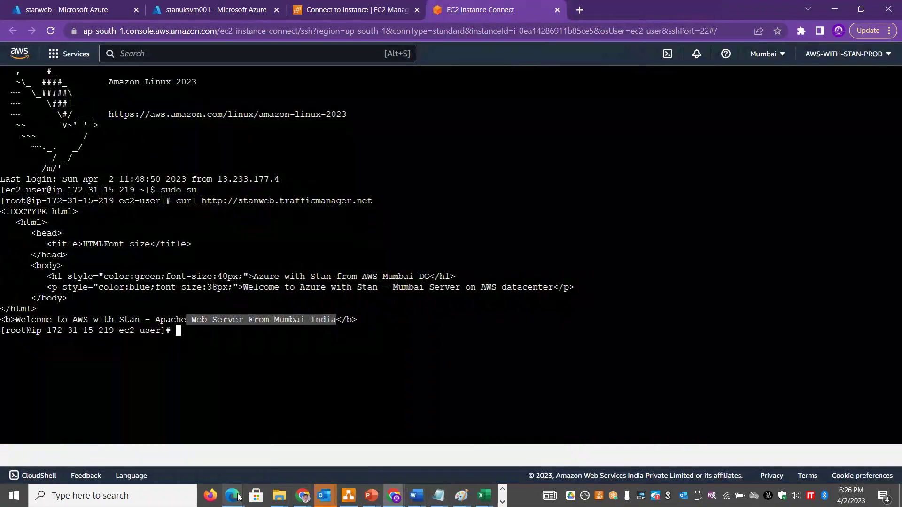
Load the copied stanweb.trafficmanager.net address in a new tab of the Chrome window showing Freenom and highlight the server location in its heading
{"action": "mouse_move", "coordinate": [239, 498]}
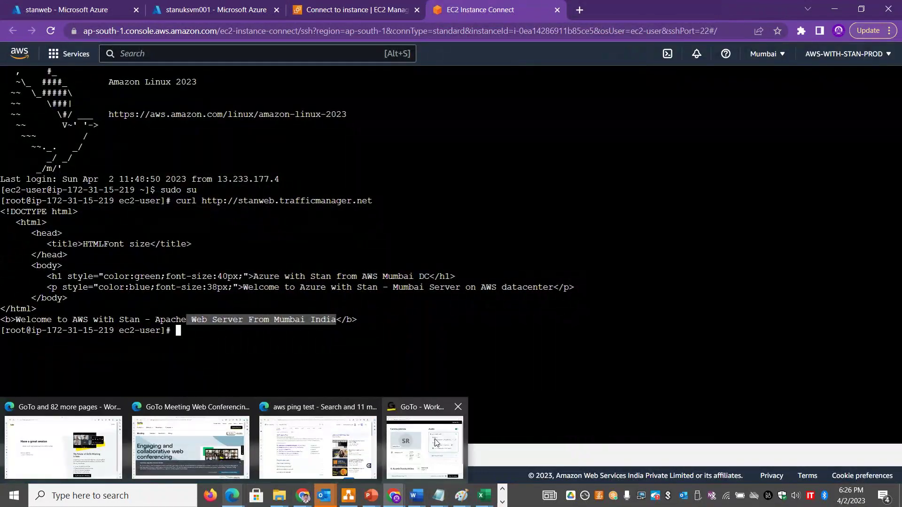
{"action": "mouse_move", "coordinate": [436, 443]}
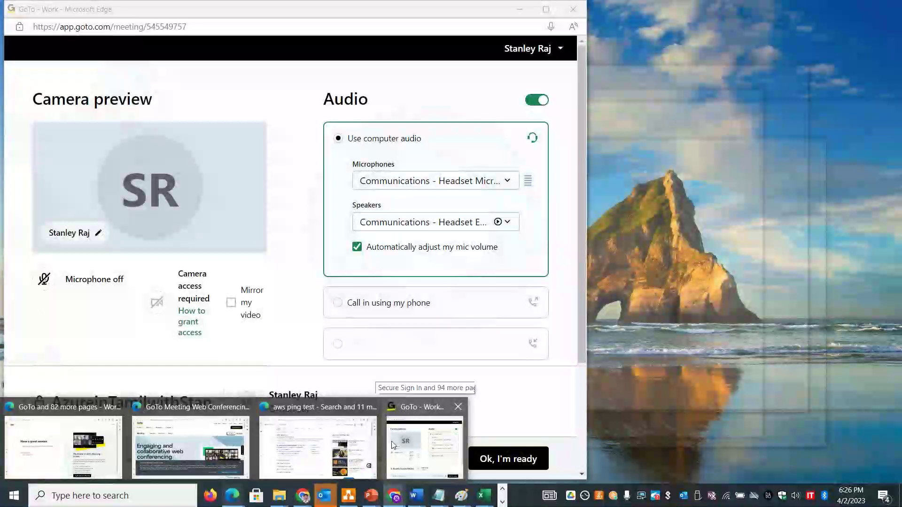
{"action": "left_click", "coordinate": [371, 408]}
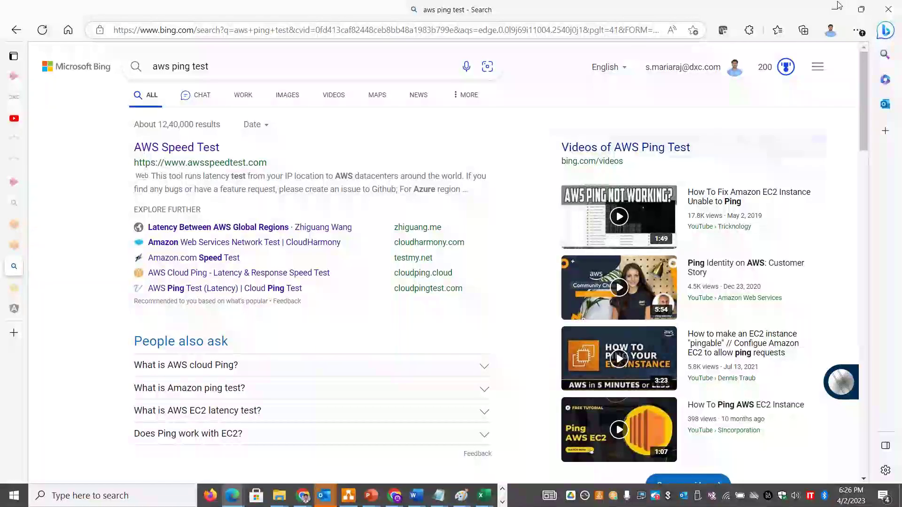
{"action": "left_click", "coordinate": [304, 496]}
{"action": "mouse_move", "coordinate": [306, 496]}
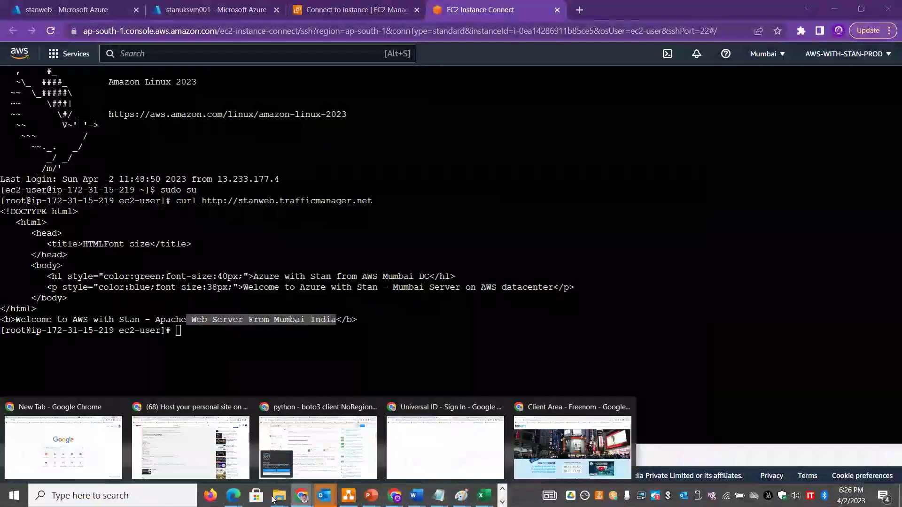
{"action": "left_click", "coordinate": [573, 423]}
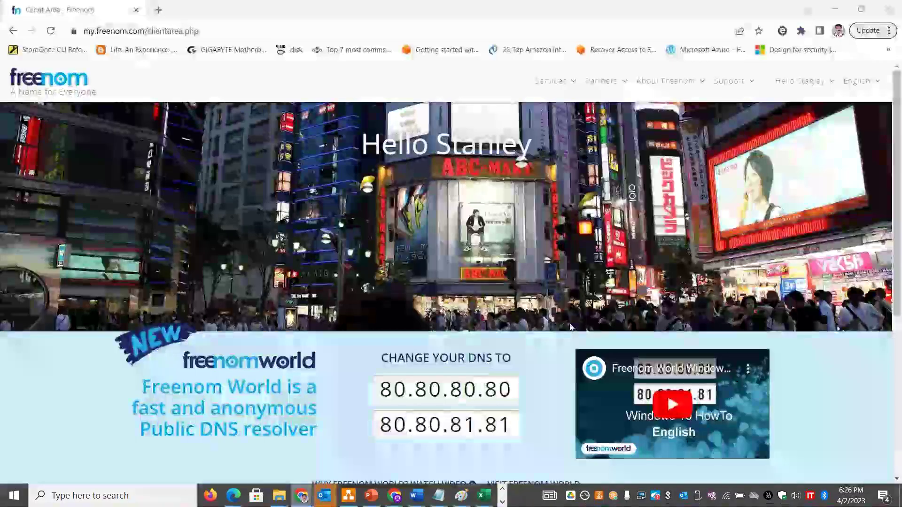
{"action": "key", "text": "ctrl+t"}
{"action": "key", "text": "ctrl+v"}
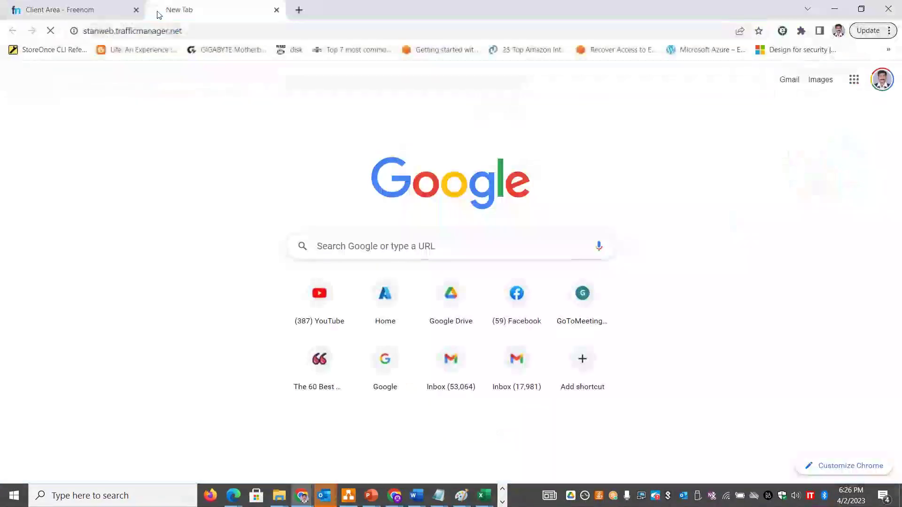
{"action": "key", "text": "Return"}
{"action": "left_click_drag", "start_coordinate": [418, 94], "coordinate": [240, 91]}
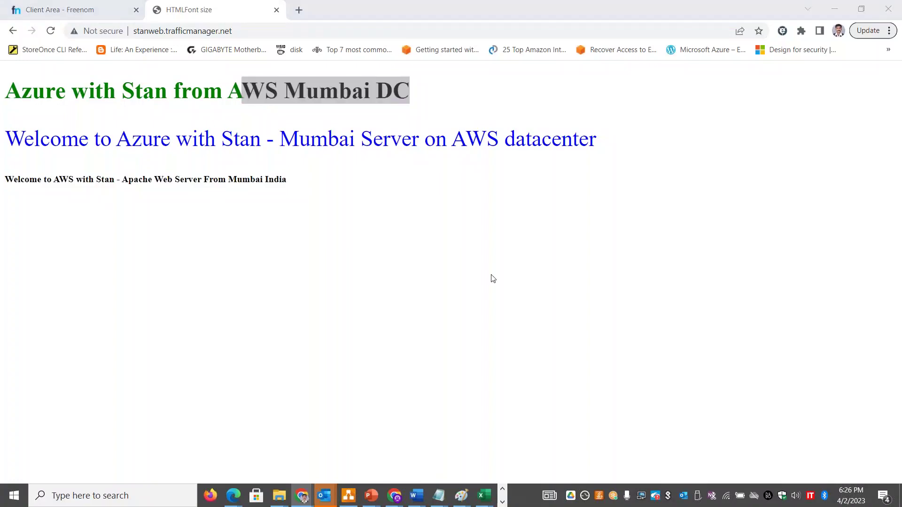
Switch to the East US remote session to review its stanweb.trafficmanager.net page, then minimize the session
{"action": "key", "text": "alt+Tab"}
{"action": "key", "text": "alt+Tab"}
{"action": "key", "text": "alt+Tab"}
{"action": "key", "text": "alt+Tab"}
{"action": "key", "text": "alt+Tab"}
{"action": "key", "text": "alt+shift+Tab"}
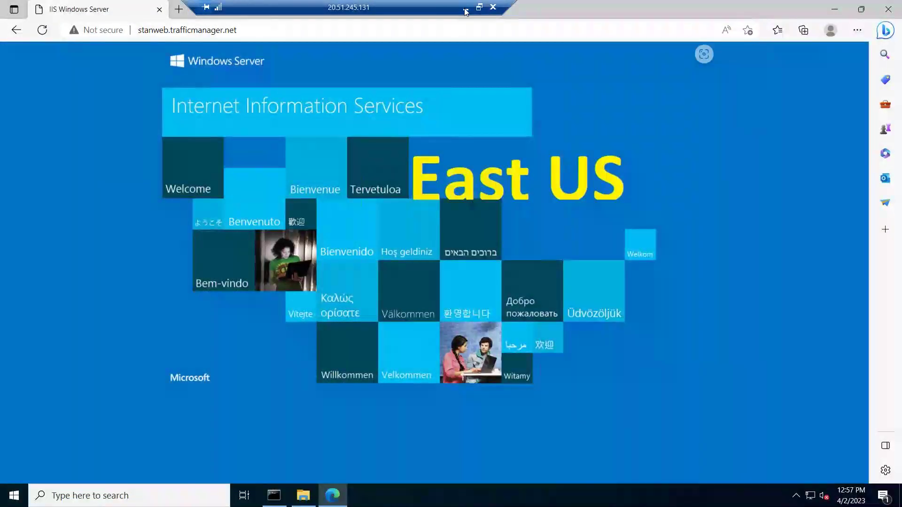
{"action": "left_click", "coordinate": [464, 9]}
{"action": "key", "text": "alt+Tab"}
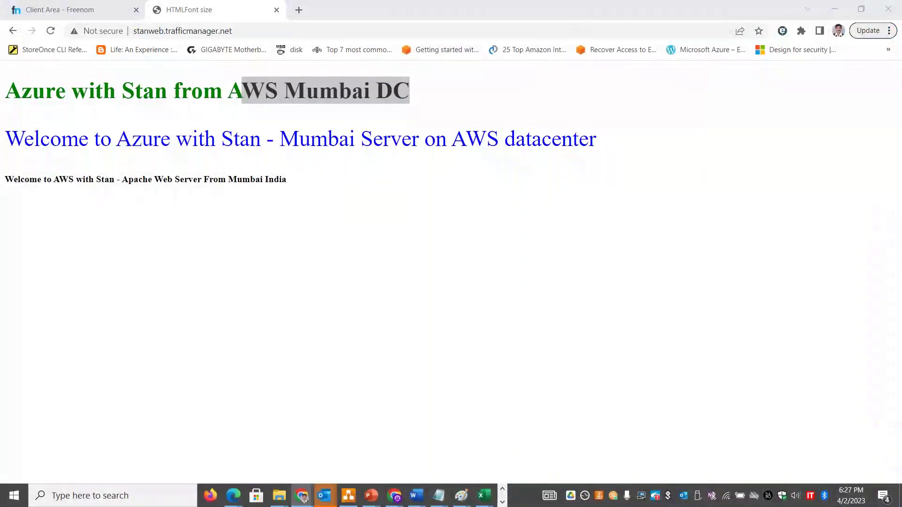
Return to the stanweb Traffic Manager overview and check the monitor status of the EastUSEP, UKSEP and MUMBAIAWSEP endpoints
{"action": "key", "text": "alt+Tab"}
{"action": "key", "text": "alt+Tab"}
{"action": "key", "text": "alt+Tab"}
{"action": "key", "text": "alt+Tab"}
{"action": "key", "text": "alt+Tab"}
{"action": "key", "text": "alt+Tab"}
{"action": "key", "text": "alt+Tab"}
{"action": "key", "text": "alt+shift+Tab"}
{"action": "key", "text": "alt+shift+Tab"}
{"action": "key", "text": "alt+shift+Tab"}
{"action": "key", "text": "alt+shift+Tab"}
{"action": "key", "text": "alt+shift+Tab"}
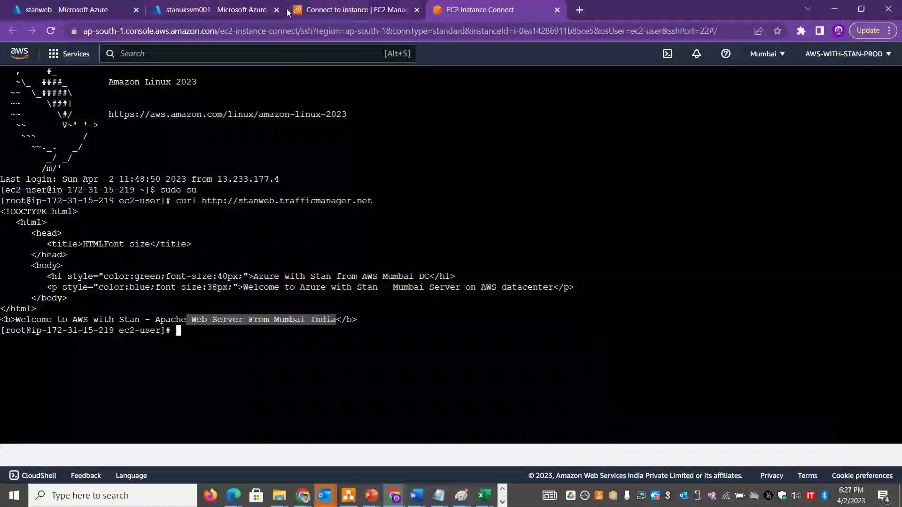
{"action": "left_click", "coordinate": [218, 8]}
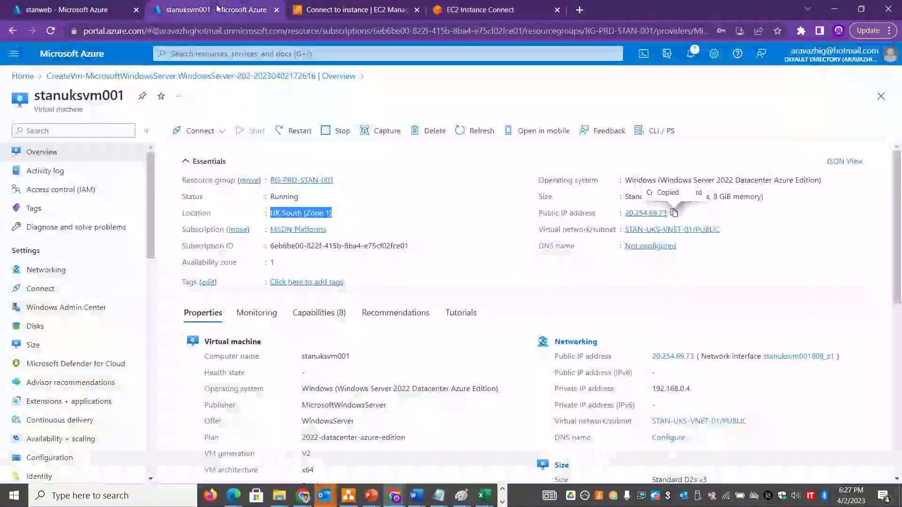
{"action": "left_click", "coordinate": [96, 8]}
{"action": "double_click", "coordinate": [492, 299]}
{"action": "double_click", "coordinate": [455, 315]}
{"action": "double_click", "coordinate": [449, 336]}
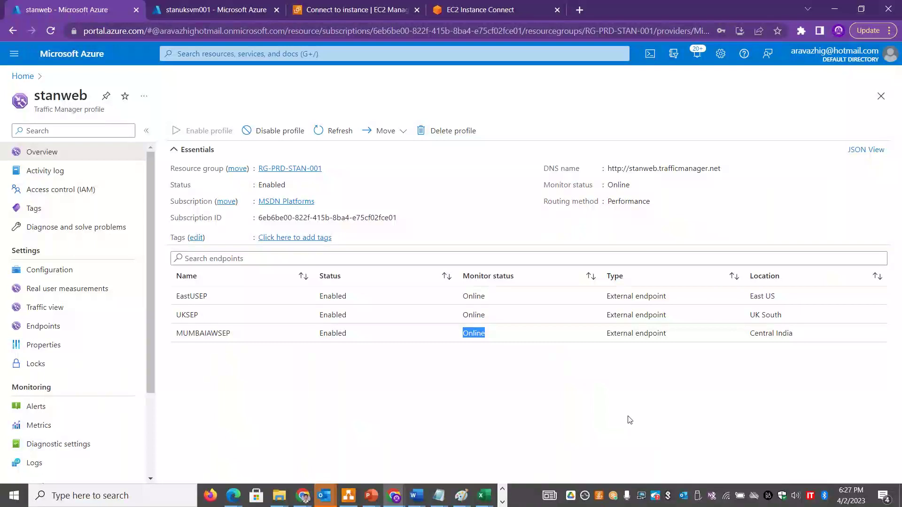
{"action": "left_click", "coordinate": [579, 10]}
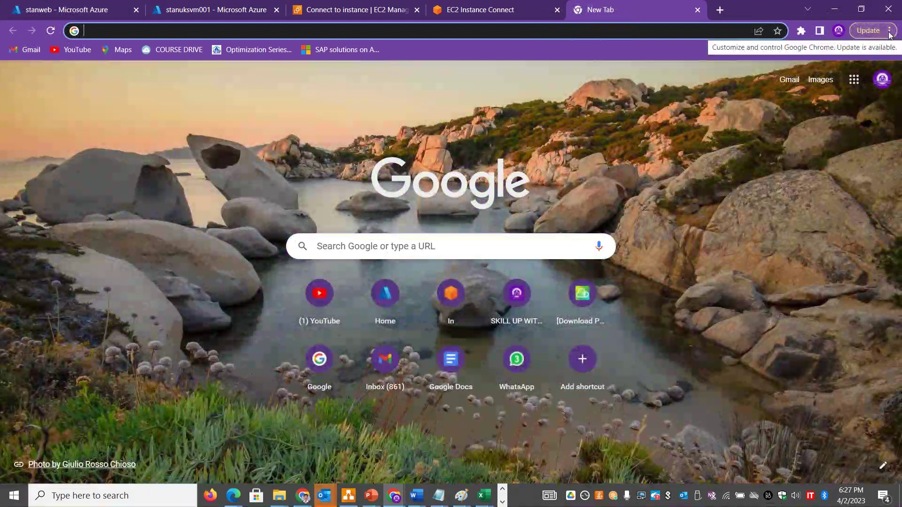
{"action": "left_click", "coordinate": [889, 31]}
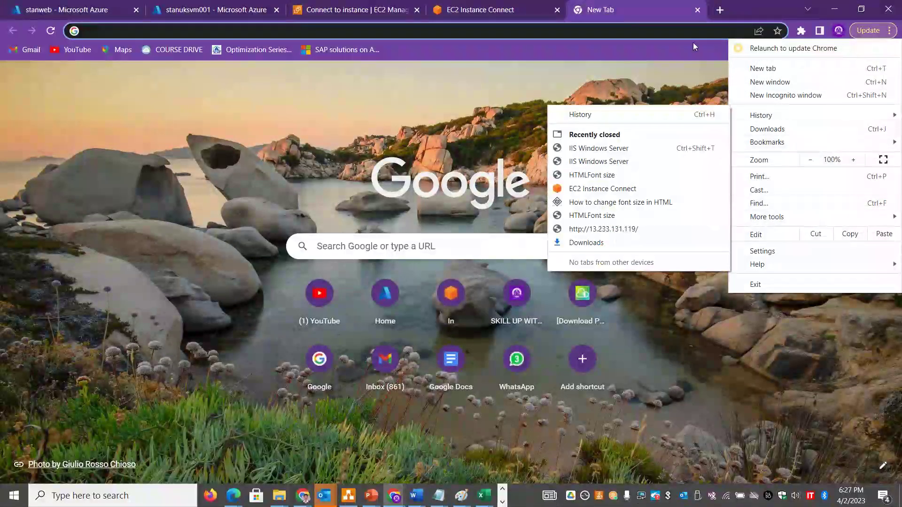
{"action": "left_click", "coordinate": [642, 42]}
{"action": "left_click", "coordinate": [643, 34]}
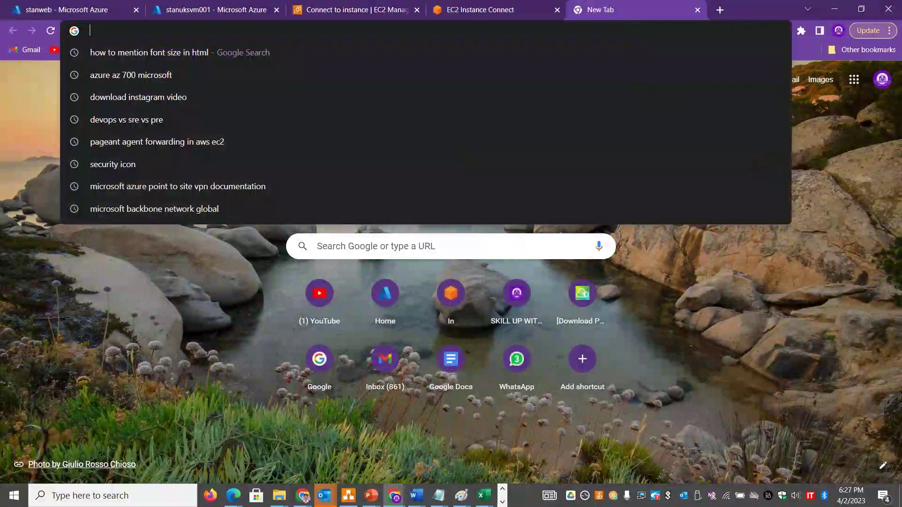
In the Chrome window showing the Mumbai server page, open the bookmarked GeoPeeker site in a new tab
{"action": "left_click", "coordinate": [303, 496]}
{"action": "mouse_move", "coordinate": [305, 498]}
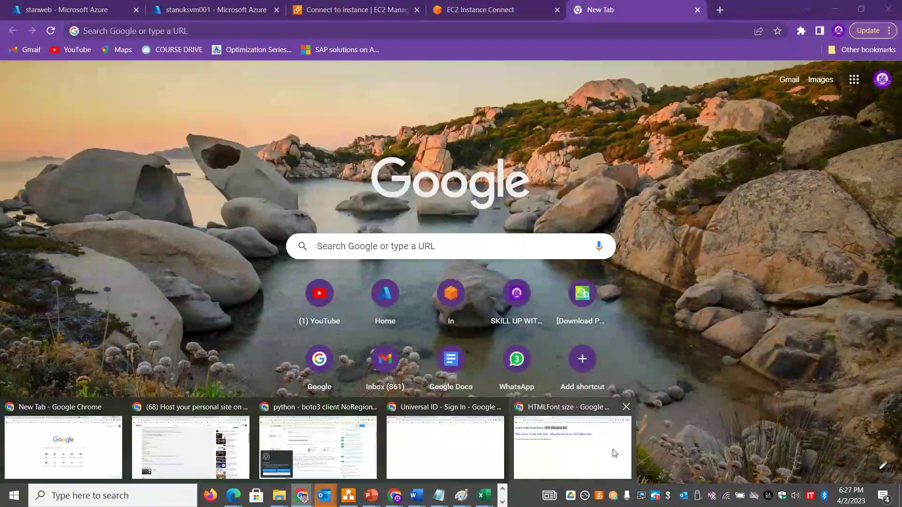
{"action": "left_click", "coordinate": [572, 442]}
{"action": "left_click", "coordinate": [299, 10]}
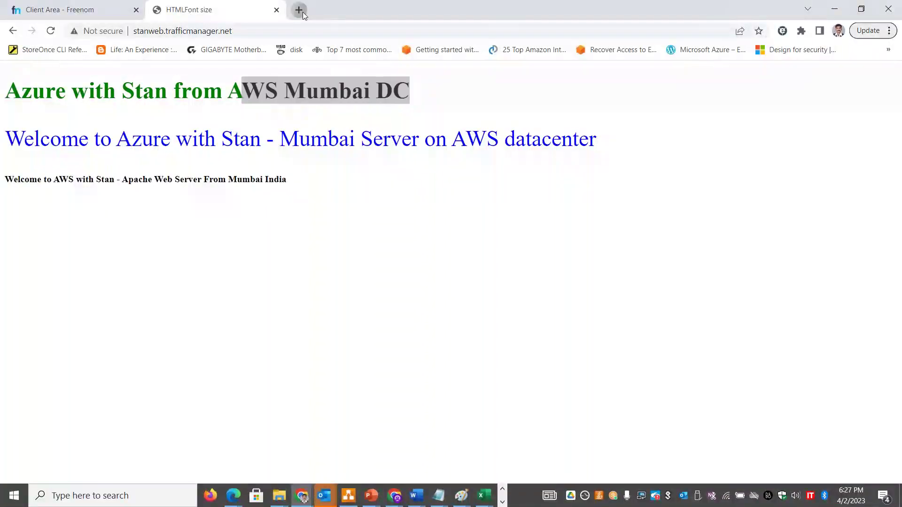
{"action": "left_click", "coordinate": [397, 31]}
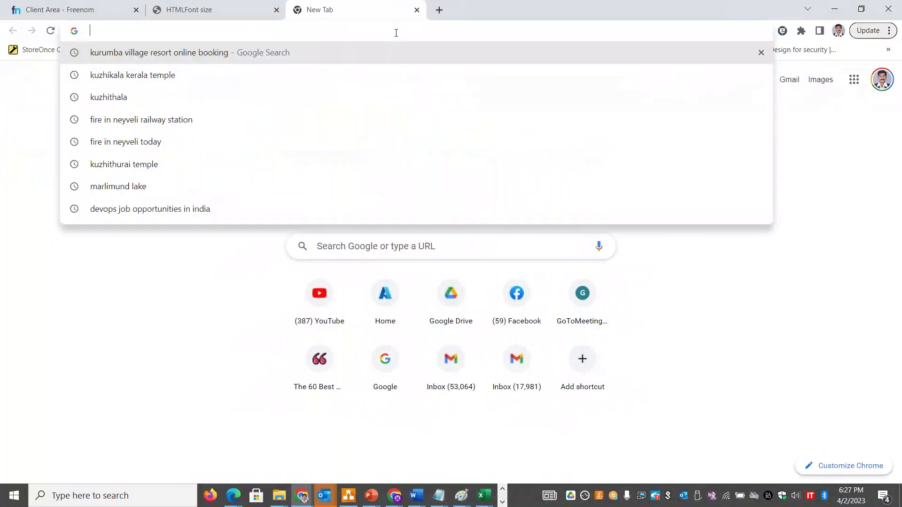
{"action": "left_click", "coordinate": [893, 31]}
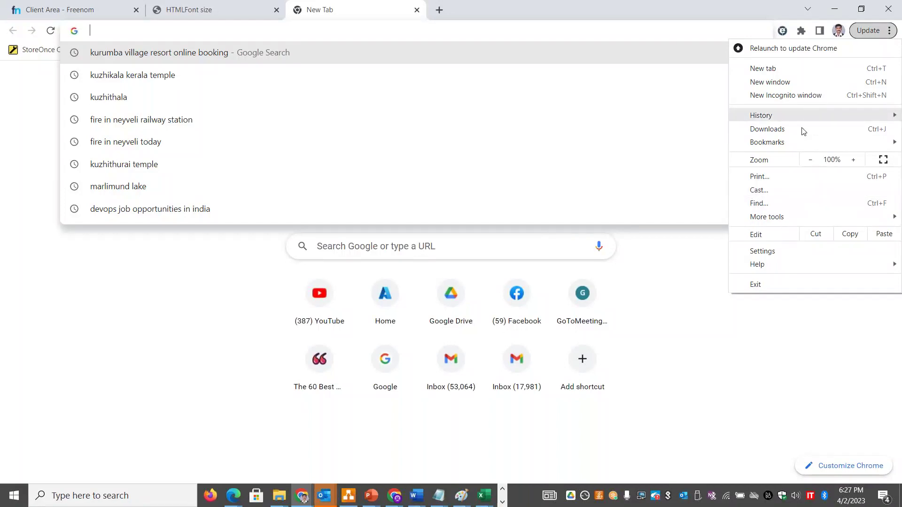
{"action": "mouse_move", "coordinate": [798, 148]}
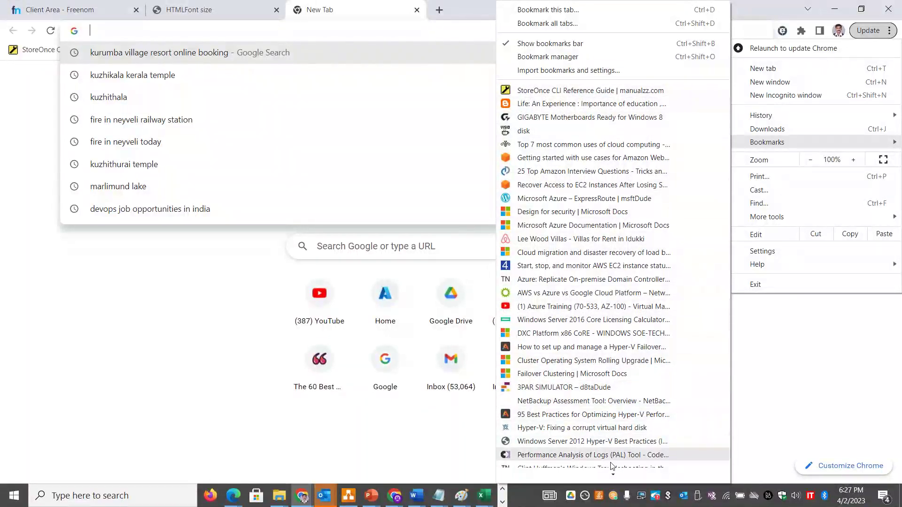
{"action": "mouse_move", "coordinate": [612, 466]}
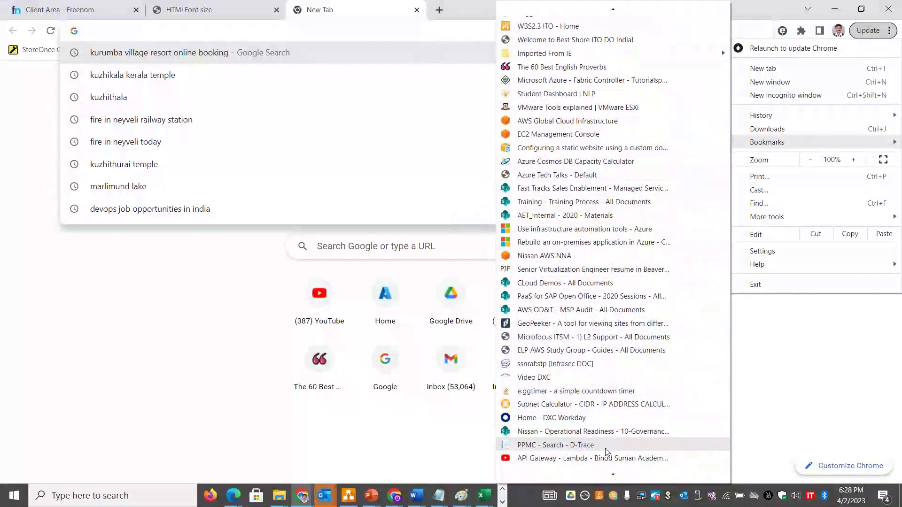
{"action": "left_click", "coordinate": [569, 323]}
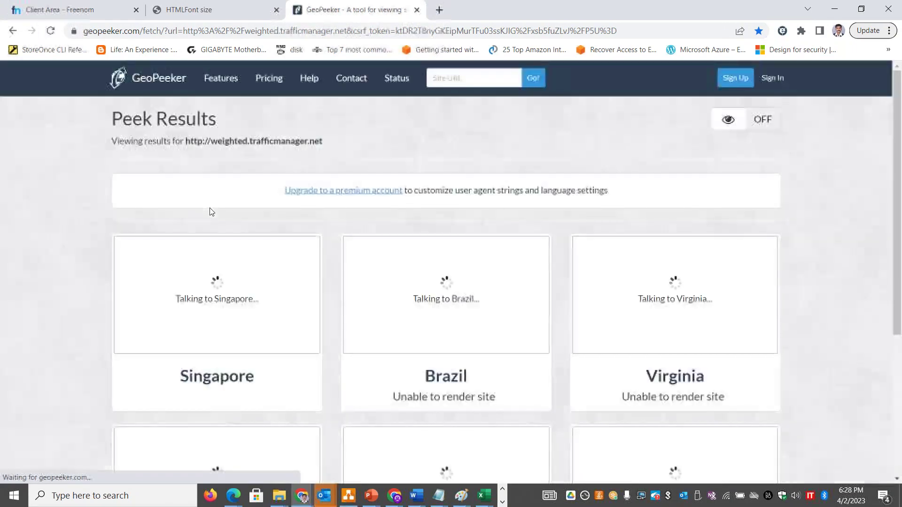
{"action": "left_click", "coordinate": [461, 78]}
{"action": "left_click", "coordinate": [462, 78]}
{"action": "left_click", "coordinate": [484, 102]}
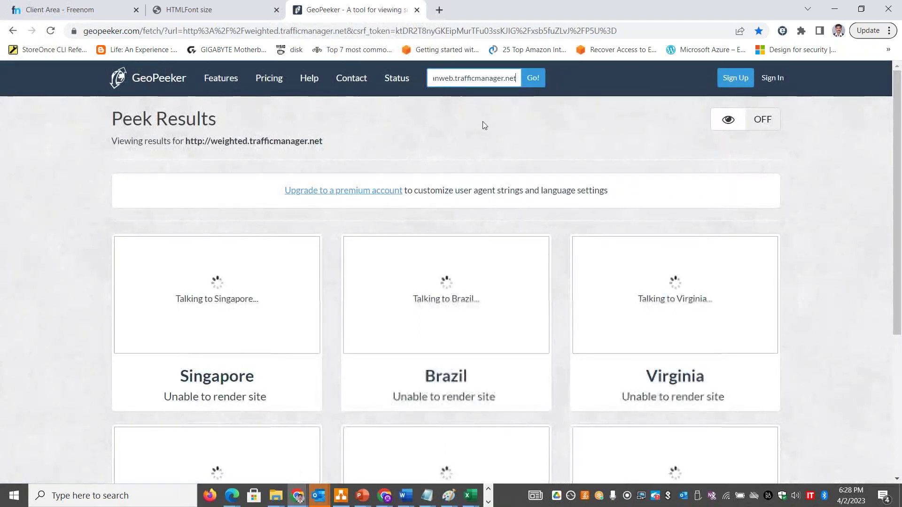
{"action": "key", "text": "Home"}
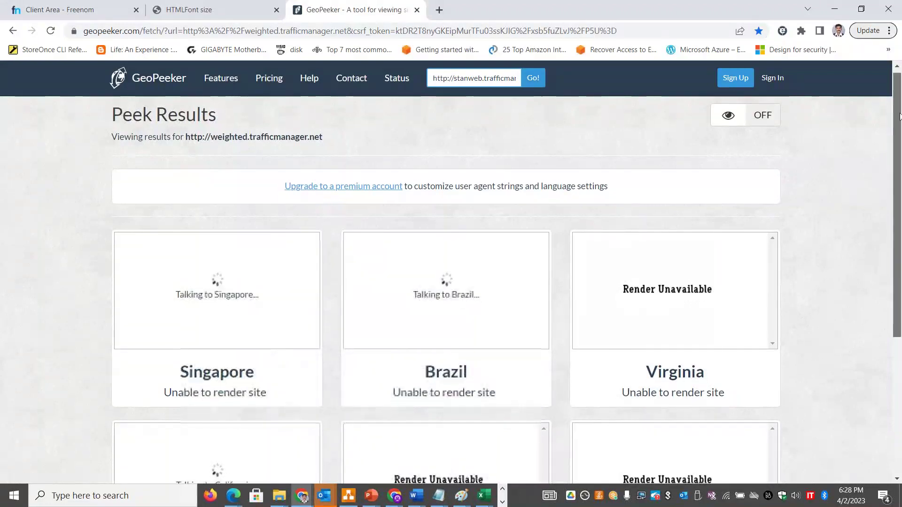
{"action": "left_click_drag", "start_coordinate": [899, 108], "coordinate": [858, 175]}
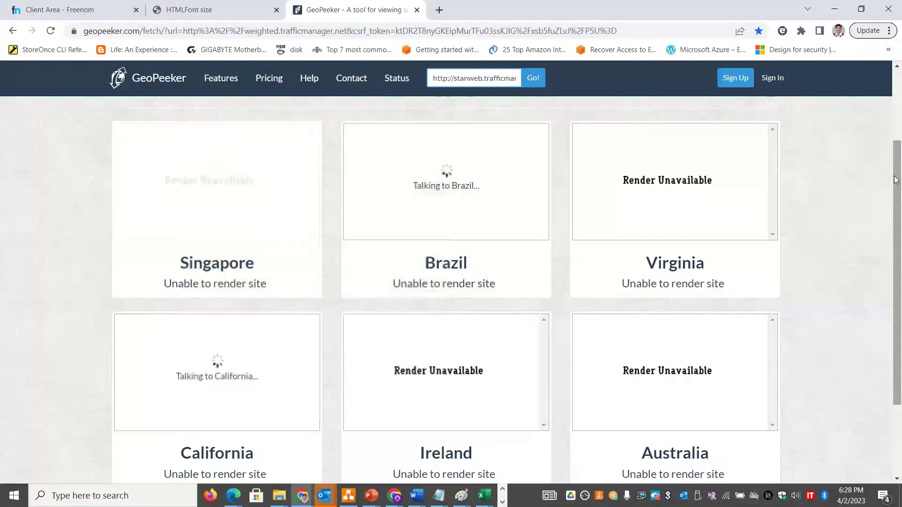
{"action": "scroll", "coordinate": [898, 157], "scroll_direction": "down", "scroll_amount": 2}
{"action": "scroll", "coordinate": [898, 157], "scroll_direction": "up", "scroll_amount": 4}
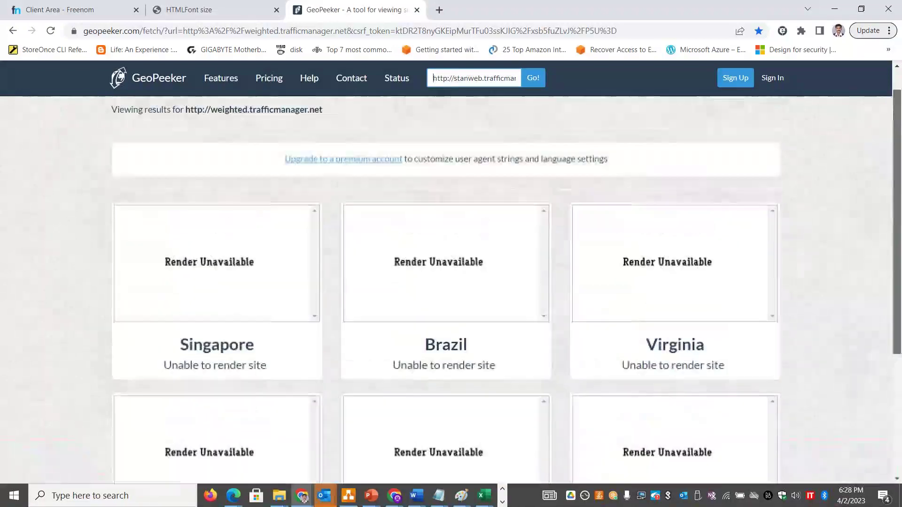
{"action": "left_click", "coordinate": [536, 83]}
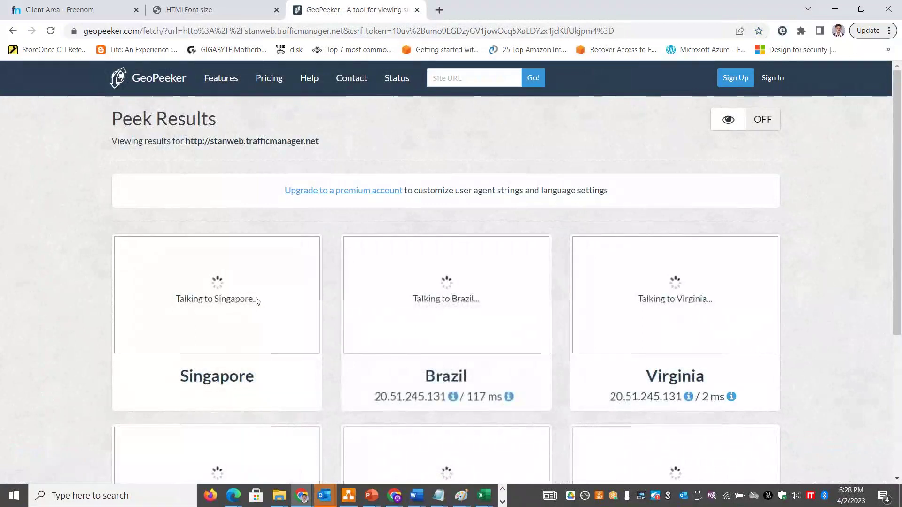
Examine the server page, IP address and response time returned for Singapore, Brazil, Virginia, California, Ireland and Australia
{"action": "left_click_drag", "start_coordinate": [467, 397], "coordinate": [497, 397]}
{"action": "left_click_drag", "start_coordinate": [250, 397], "coordinate": [273, 397]}
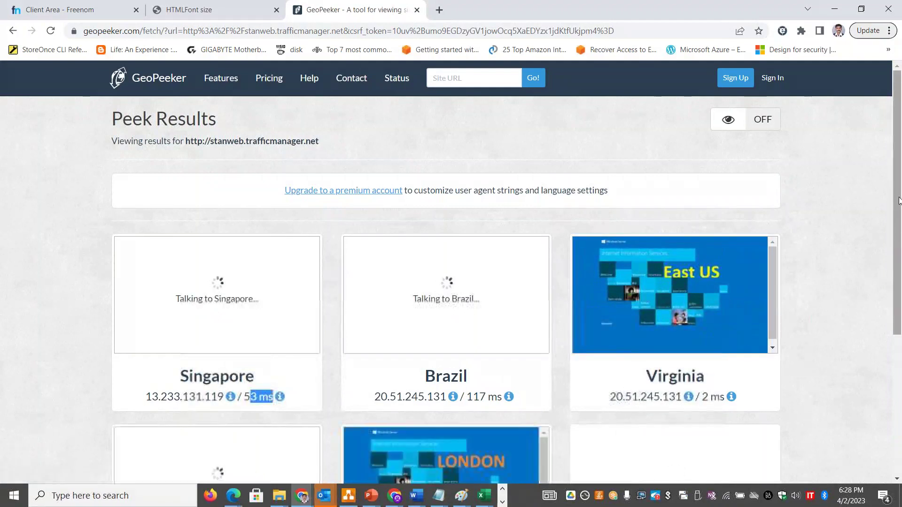
{"action": "scroll", "coordinate": [899, 280], "scroll_direction": "down", "scroll_amount": 3}
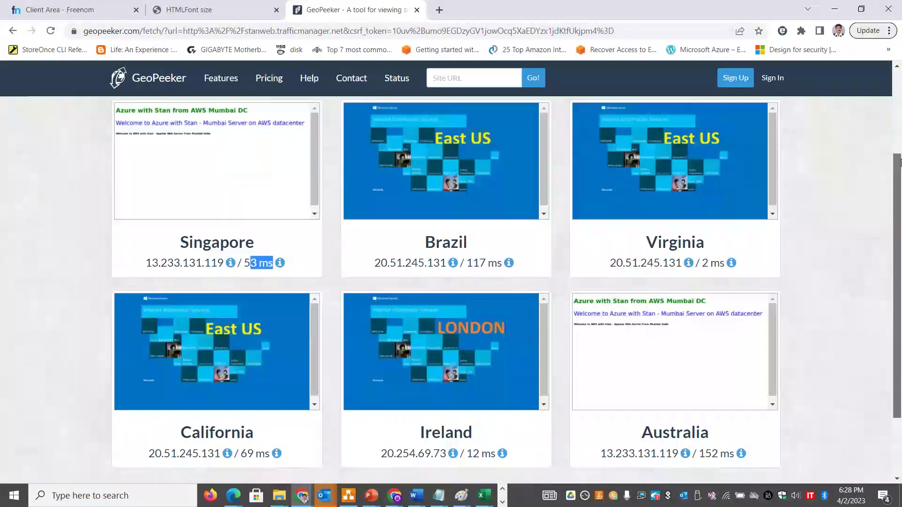
{"action": "scroll", "coordinate": [897, 202], "scroll_direction": "up", "scroll_amount": 1}
{"action": "scroll", "coordinate": [897, 207], "scroll_direction": "down", "scroll_amount": 2}
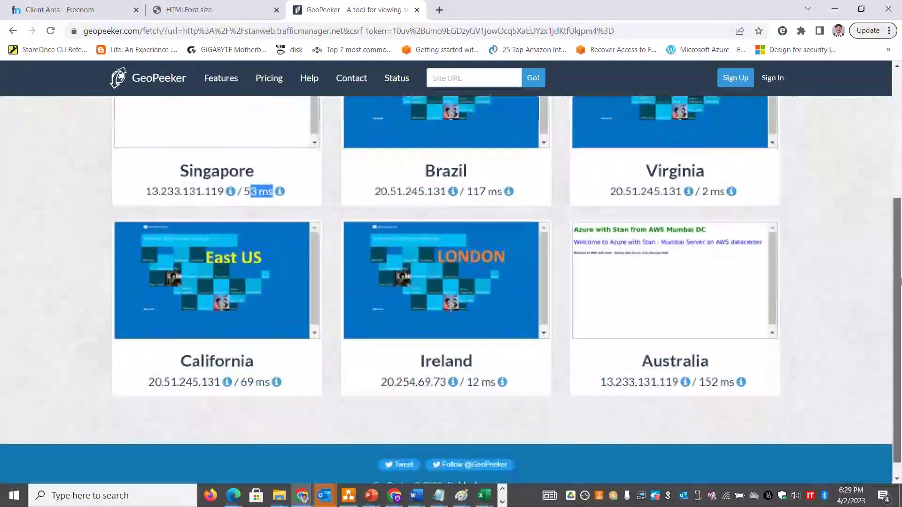
{"action": "left_click_drag", "start_coordinate": [704, 382], "coordinate": [729, 380]}
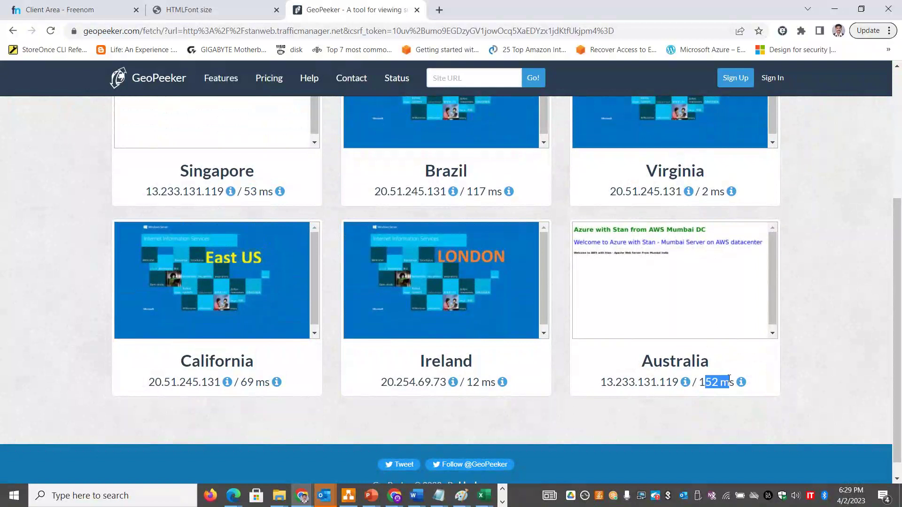
{"action": "left_click_drag", "start_coordinate": [242, 191], "coordinate": [264, 193]}
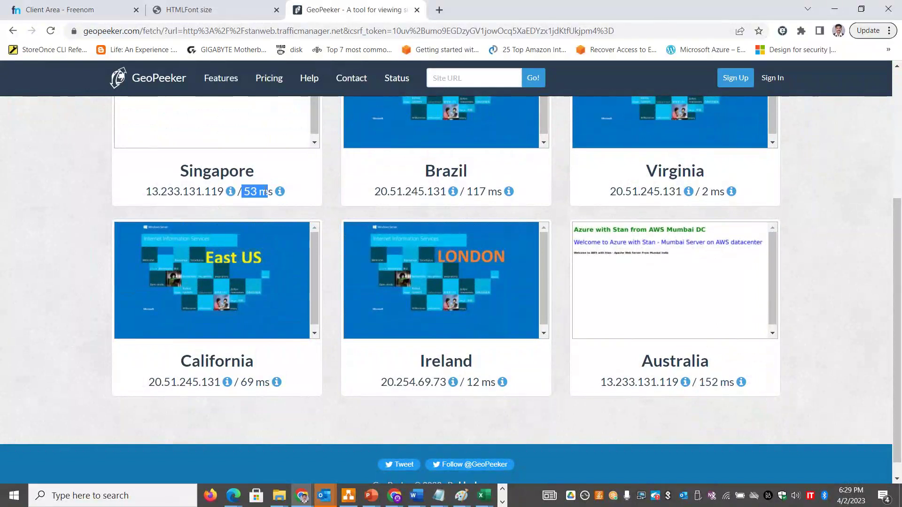
{"action": "left_click_drag", "start_coordinate": [241, 382], "coordinate": [265, 382]}
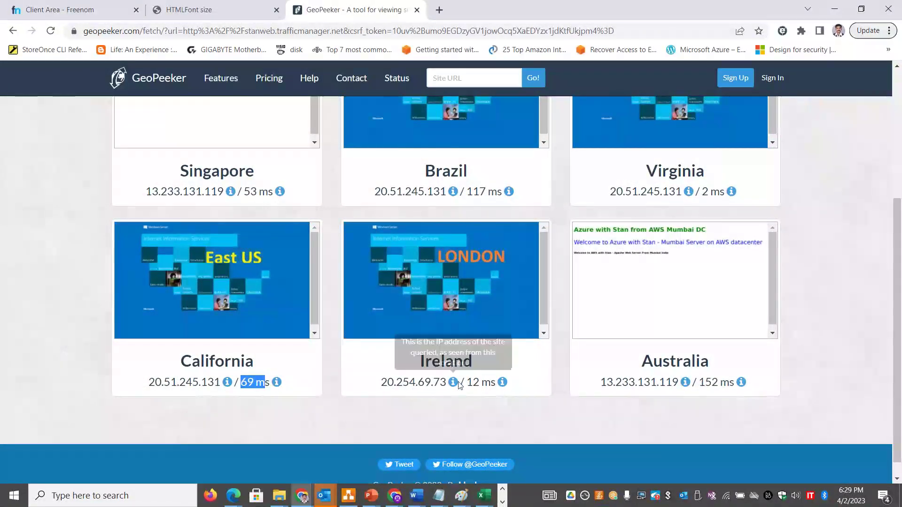
{"action": "left_click_drag", "start_coordinate": [470, 383], "coordinate": [495, 380]}
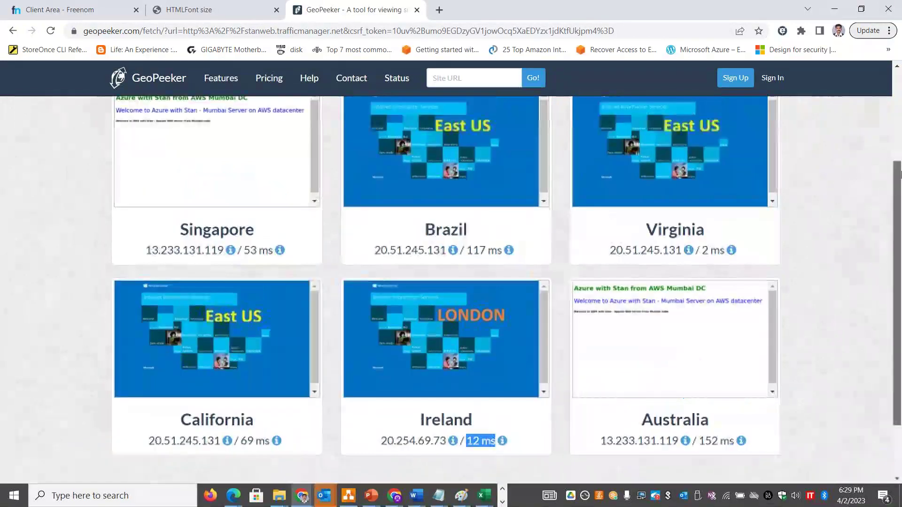
{"action": "left_click_drag", "start_coordinate": [898, 204], "coordinate": [899, 155]}
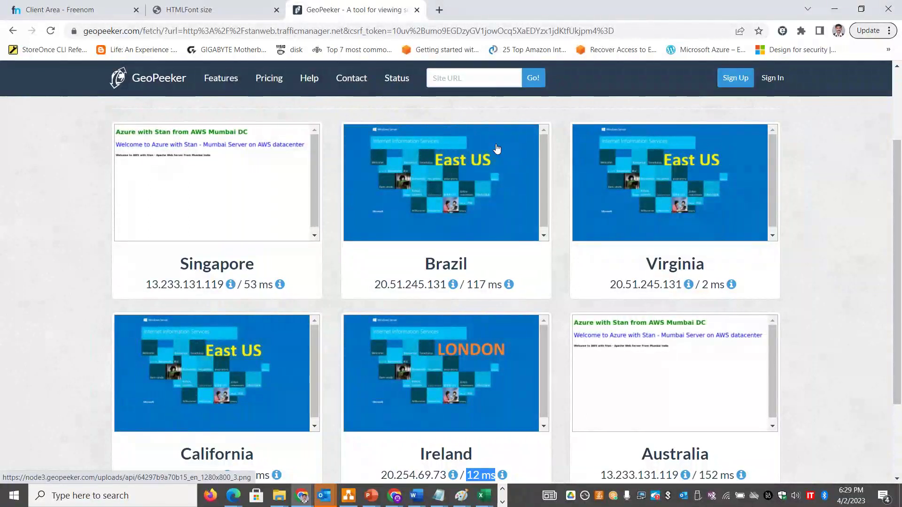
In the stanweb Traffic Manager profile, set the routing method to Priority, save it, and open the endpoints list
{"action": "key", "text": "alt+Tab"}
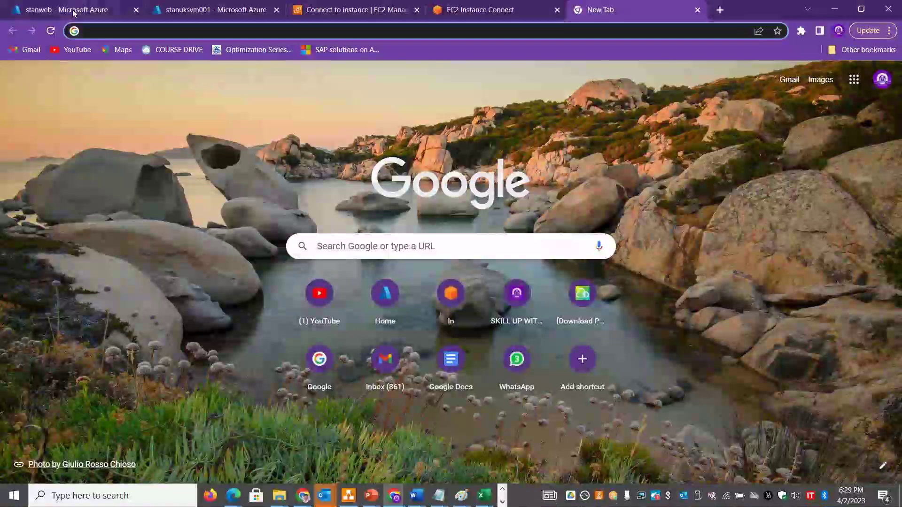
{"action": "left_click", "coordinate": [74, 10]}
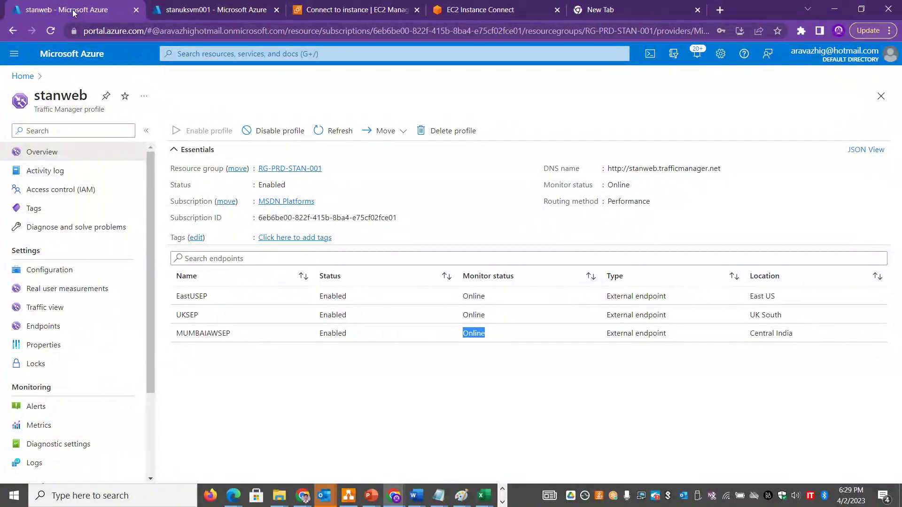
{"action": "left_click", "coordinate": [66, 268]}
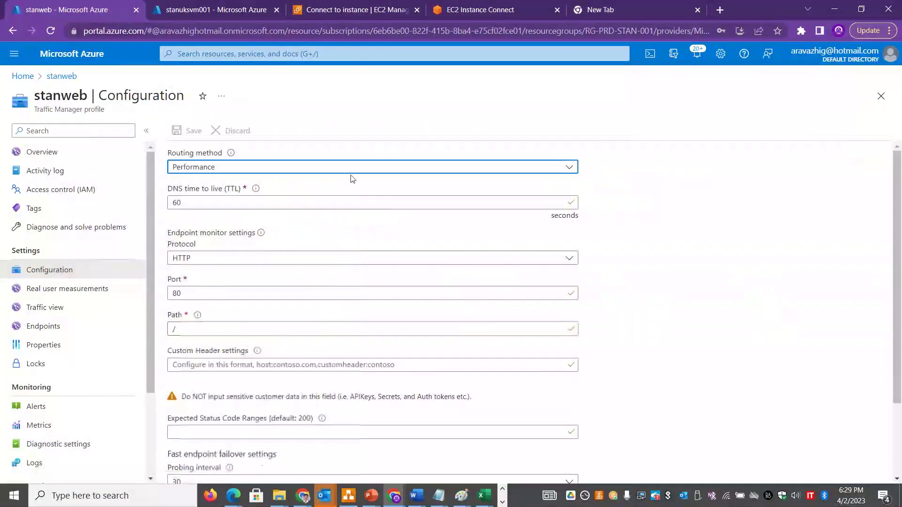
{"action": "left_click", "coordinate": [346, 172]}
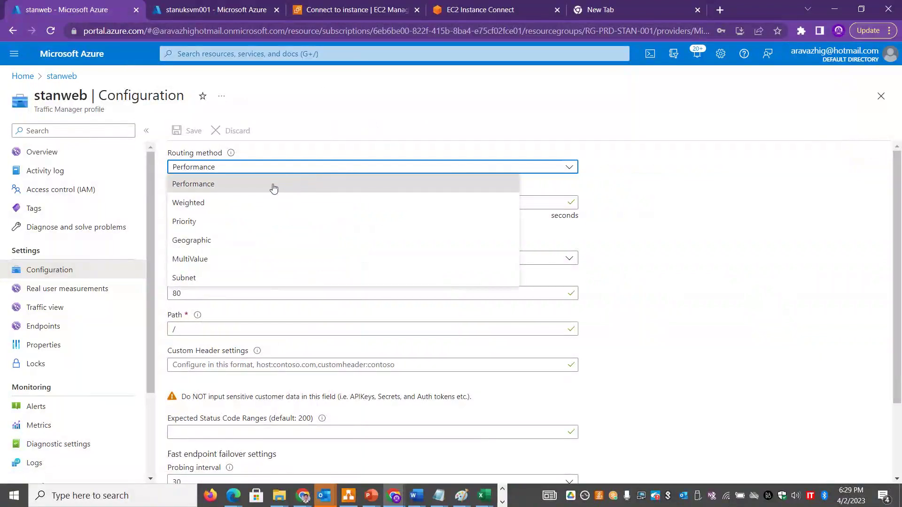
{"action": "left_click", "coordinate": [216, 221]}
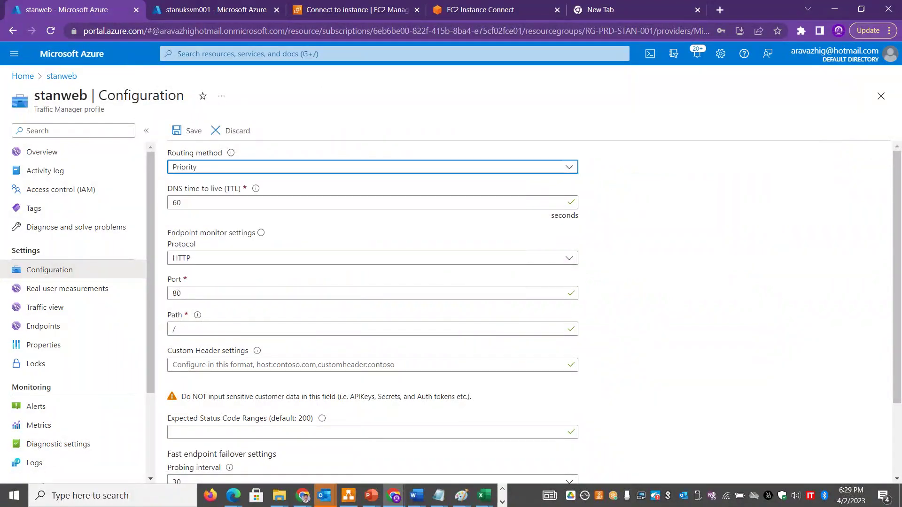
{"action": "left_click", "coordinate": [183, 131]}
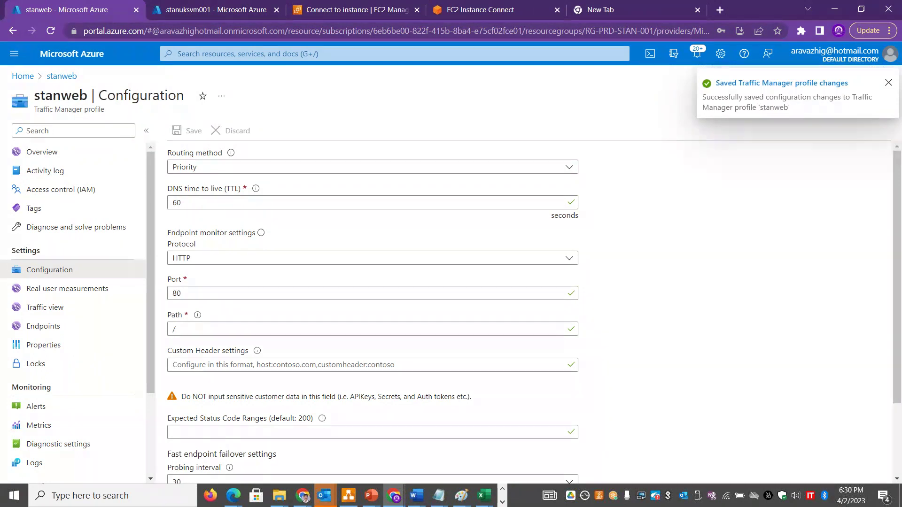
{"action": "left_click", "coordinate": [54, 325]}
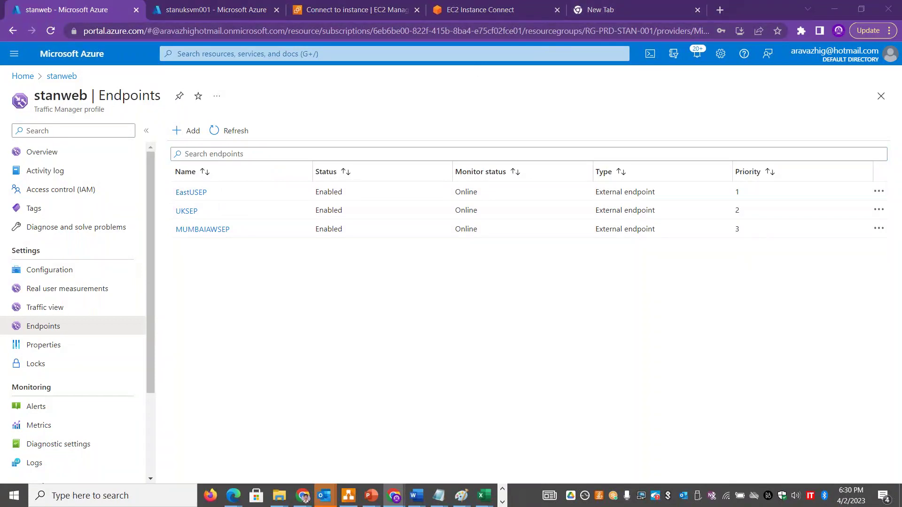
{"action": "key", "text": "alt+Tab"}
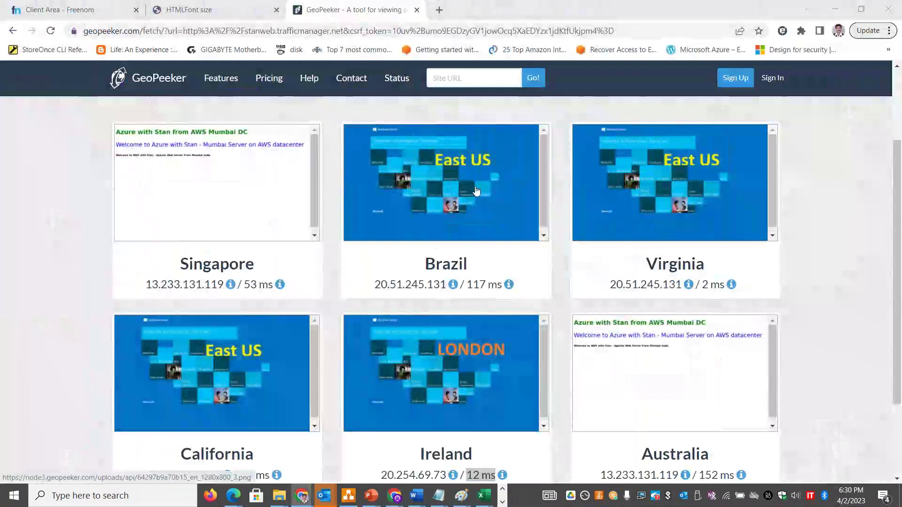
{"action": "key", "text": "alt+Tab"}
{"action": "key", "text": "alt+Tab"}
{"action": "key", "text": "alt+Tab"}
{"action": "key", "text": "alt+Tab"}
{"action": "key", "text": "alt+Tab"}
{"action": "key", "text": "alt+Tab"}
{"action": "key", "text": "alt+shift+Tab"}
{"action": "key", "text": "alt+shift+Tab"}
{"action": "key", "text": "alt+shift+Tab"}
{"action": "key", "text": "alt+shift+Tab"}
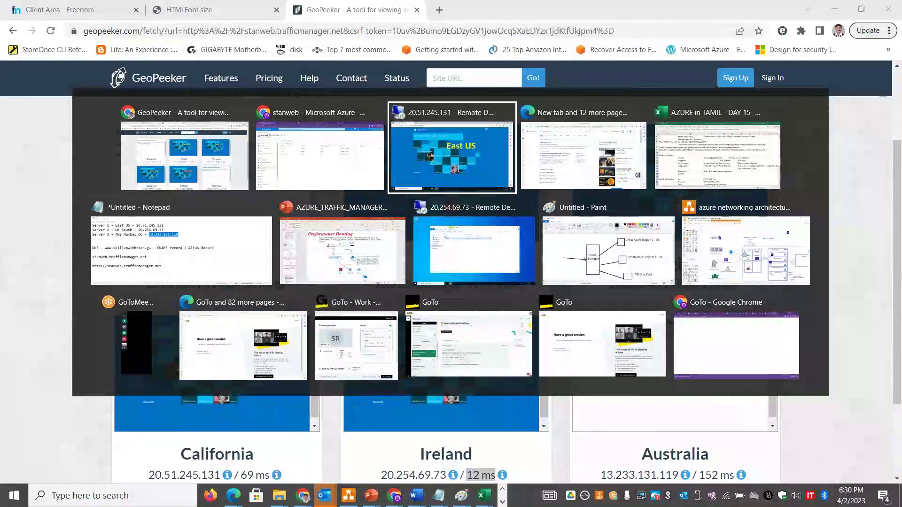
{"action": "key", "text": "alt+Tab"}
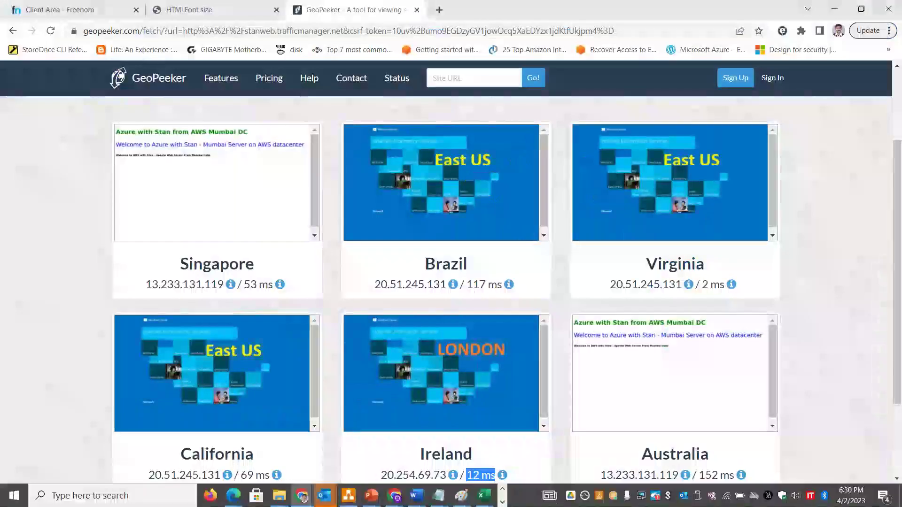
In the Chrome window with GeoPeeker, reload the stanweb.trafficmanager.net page to check which server responds
{"action": "left_click", "coordinate": [303, 497]}
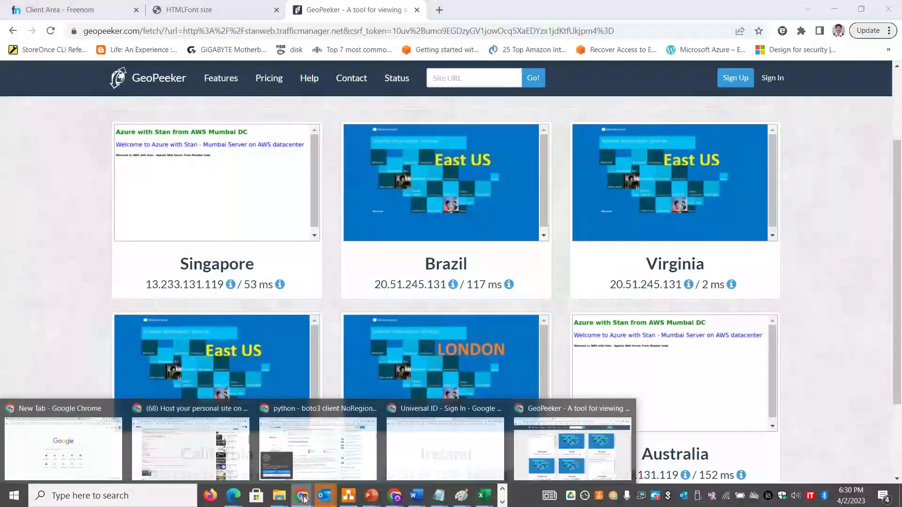
{"action": "left_click", "coordinate": [602, 442]}
{"action": "left_click", "coordinate": [245, 10]}
{"action": "left_click", "coordinate": [261, 31]}
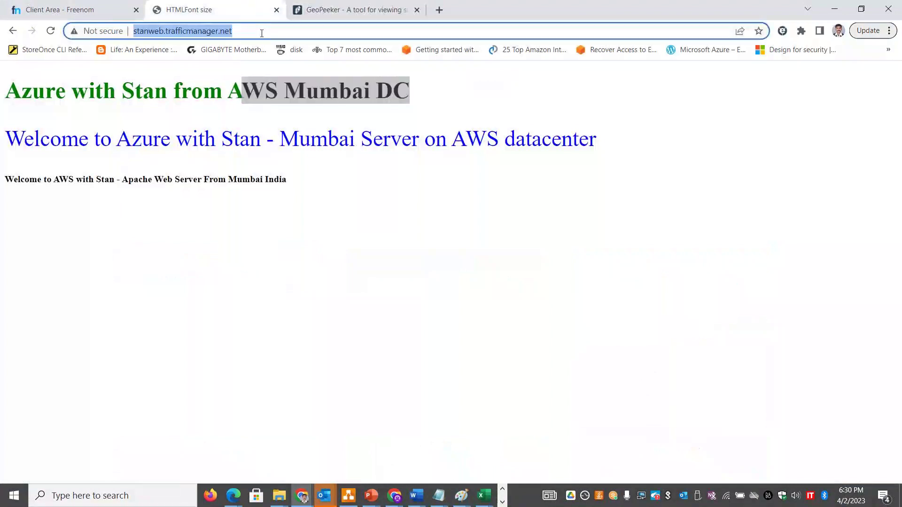
{"action": "key", "text": "Return"}
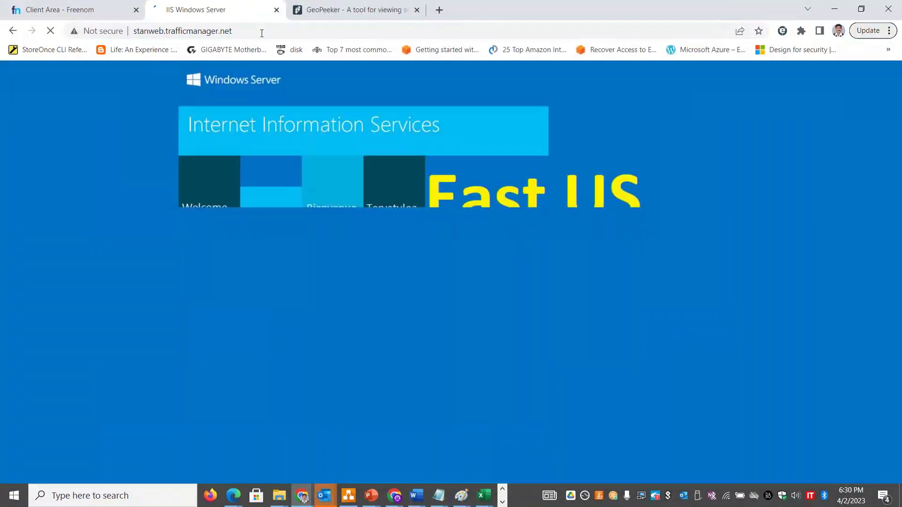
Rerun the GeoPeeker check of stanweb.trafficmanager.net and examine which server each location reaches
{"action": "mouse_move", "coordinate": [368, 18]}
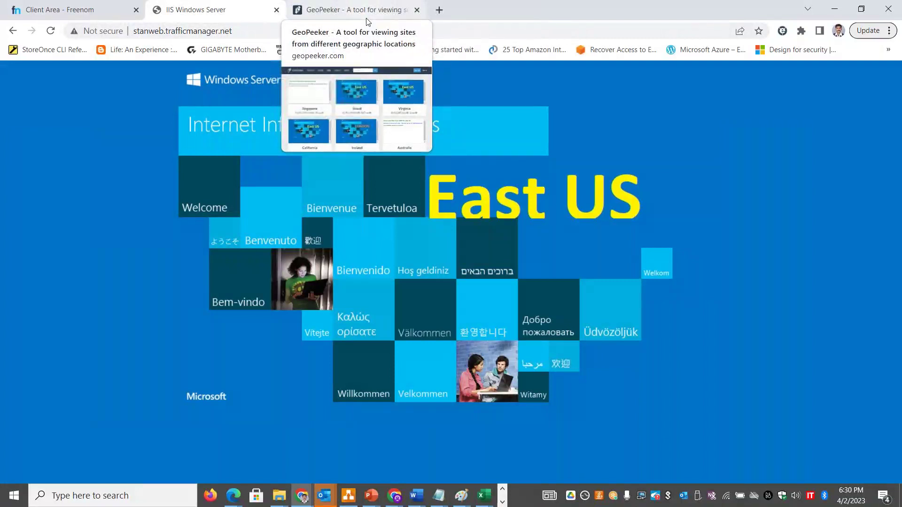
{"action": "left_click", "coordinate": [352, 9]}
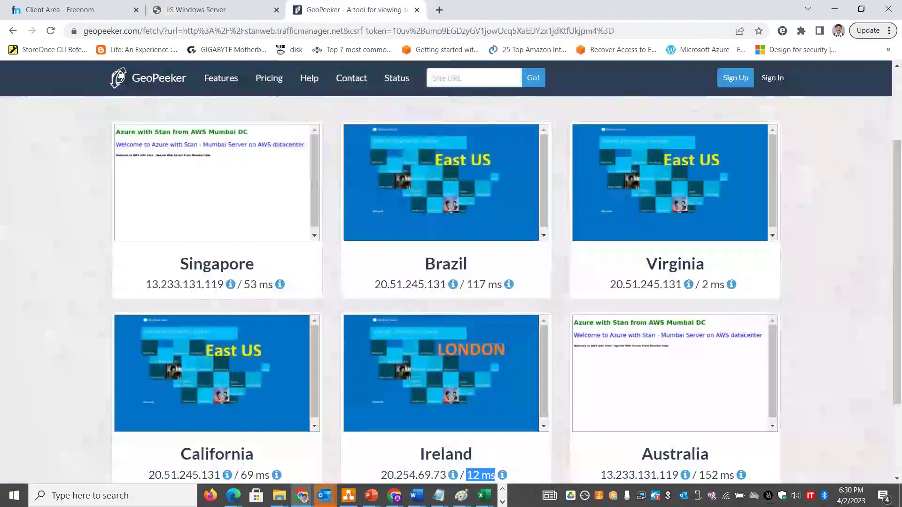
{"action": "left_click", "coordinate": [631, 31]}
{"action": "key", "text": "Return"}
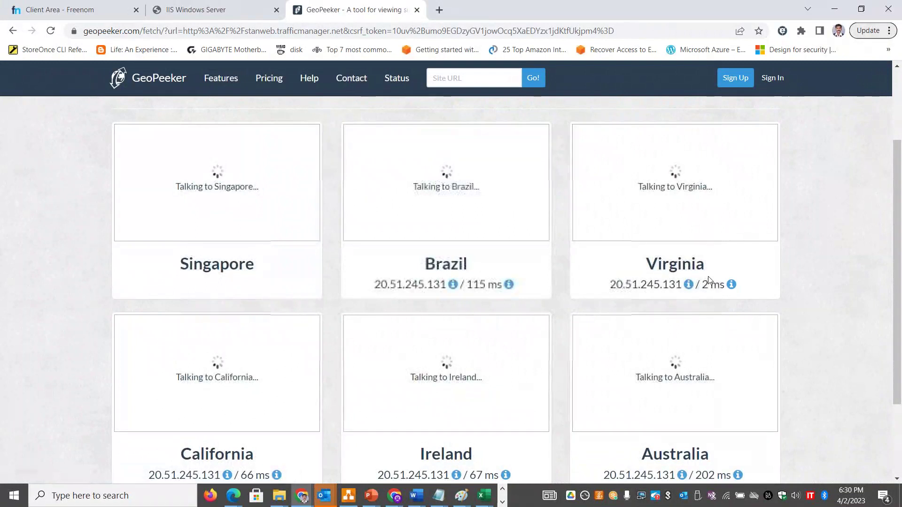
{"action": "scroll", "coordinate": [900, 224], "scroll_direction": "down", "scroll_amount": 1}
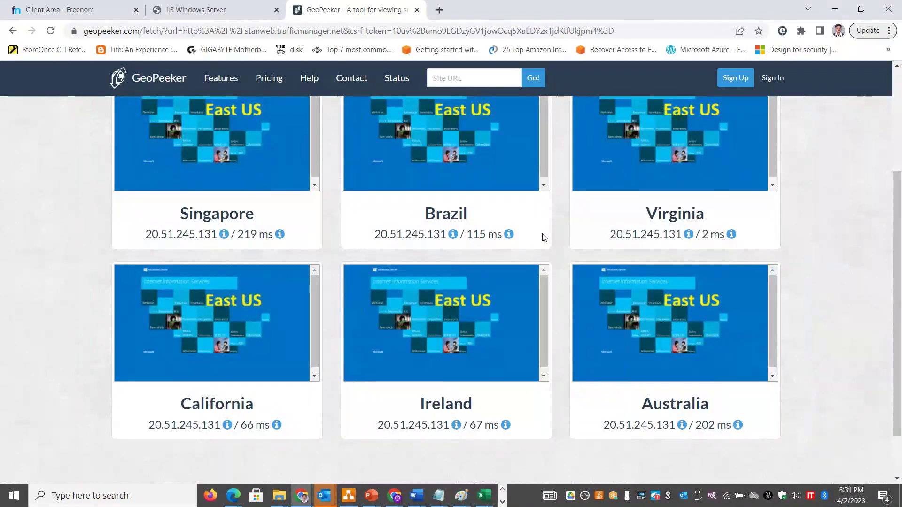
Switch to the Azure portal window, set the stanweb profile's routing method to Weighted, and save the configuration
{"action": "key", "text": "alt+Tab"}
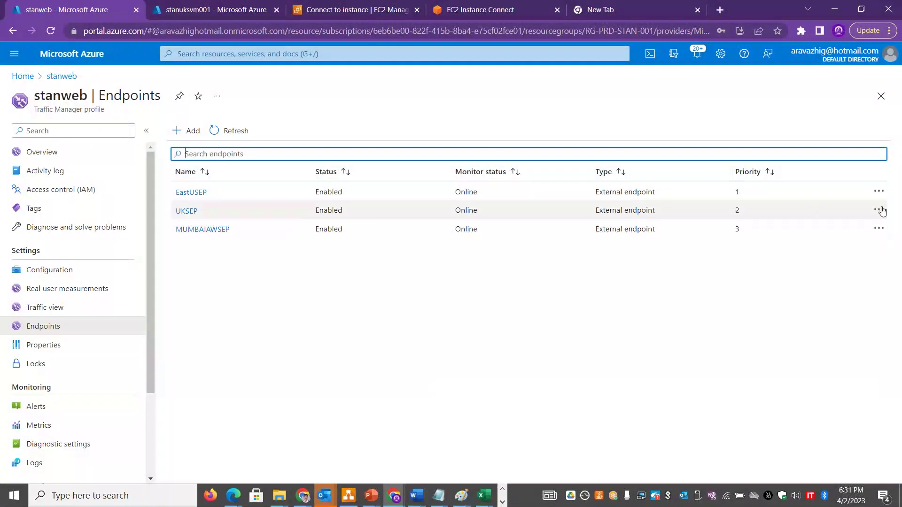
{"action": "left_click", "coordinate": [879, 191]}
{"action": "left_click", "coordinate": [540, 324]}
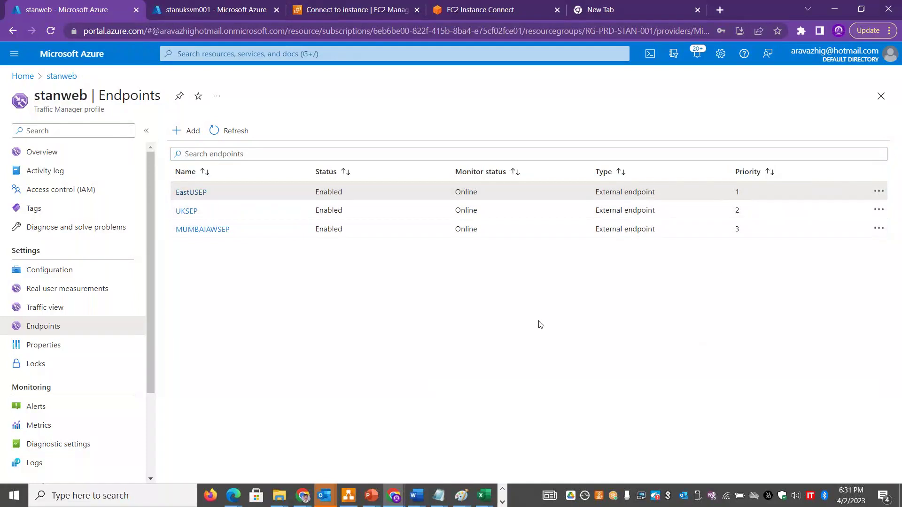
{"action": "left_click", "coordinate": [51, 270]}
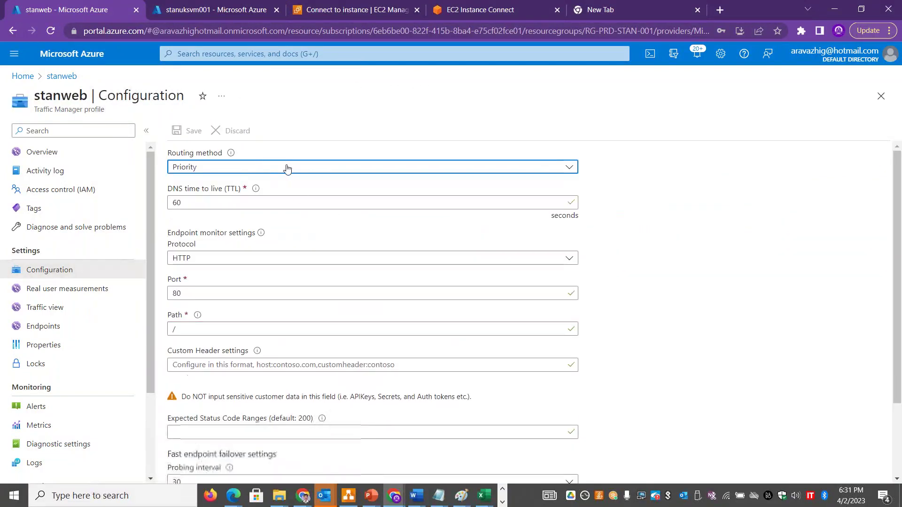
{"action": "left_click", "coordinate": [287, 169]}
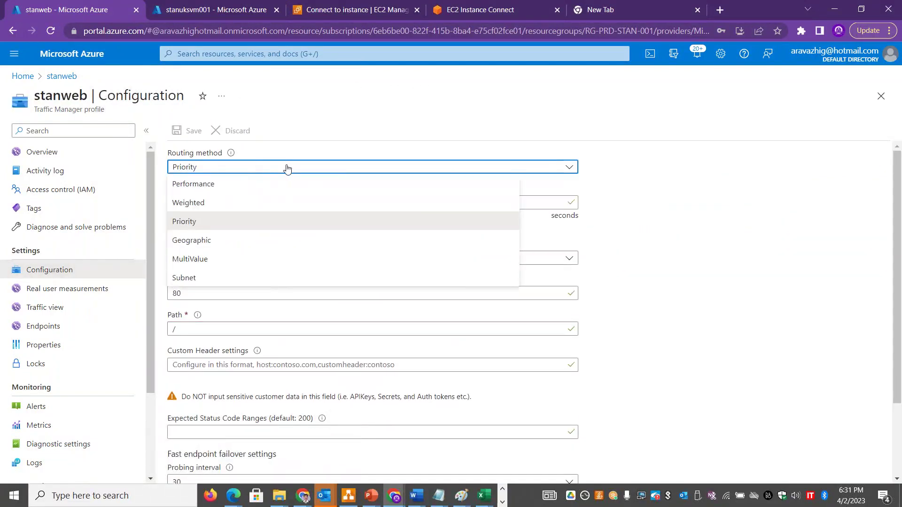
{"action": "left_click", "coordinate": [219, 203]}
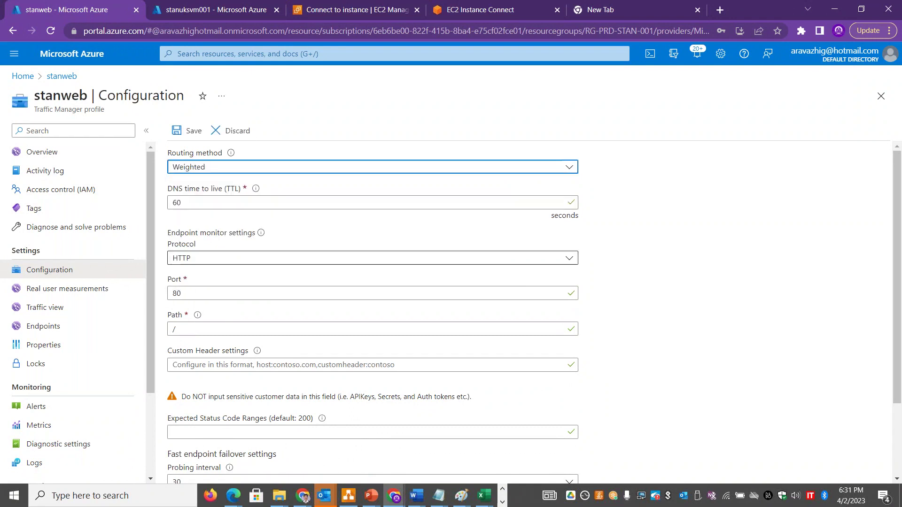
{"action": "left_click", "coordinate": [181, 129]}
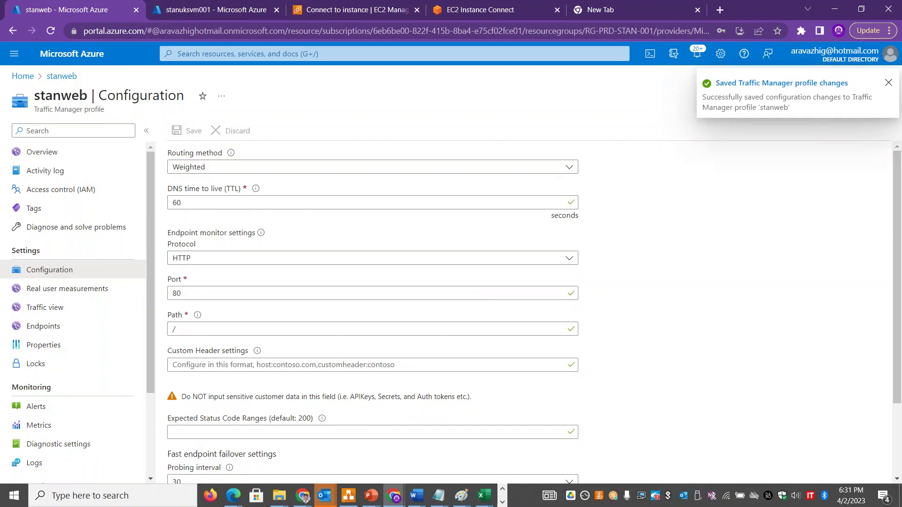
Open the MUMBAIAWSEP endpoint of the stanweb profile, set its weight to 20, and save it
{"action": "left_click", "coordinate": [45, 328]}
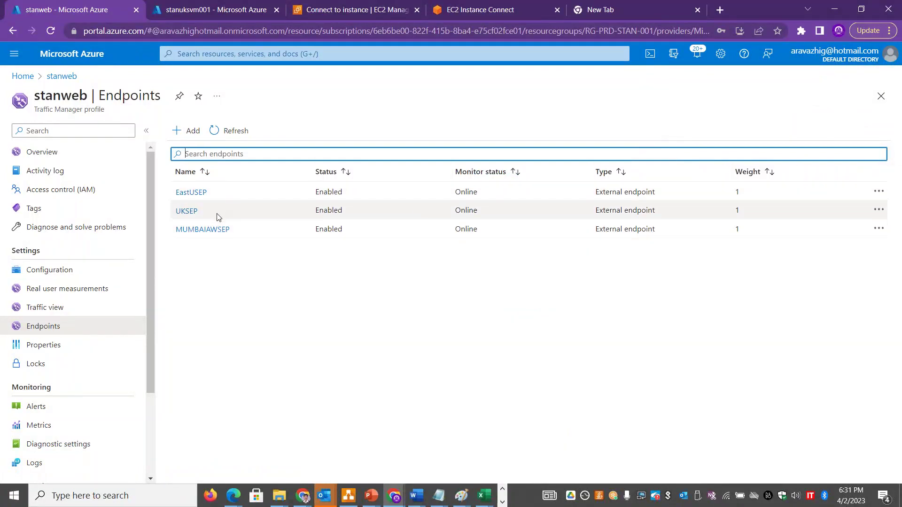
{"action": "left_click", "coordinate": [221, 230]}
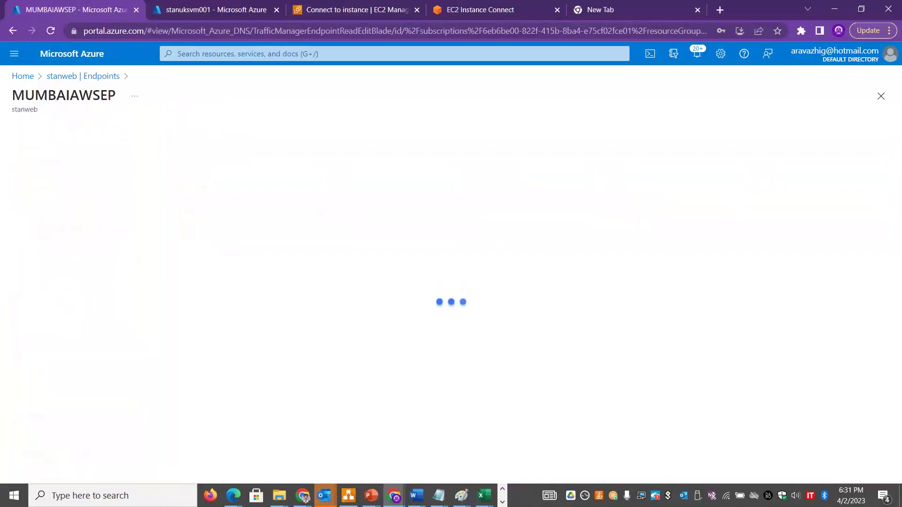
{"action": "double_click", "coordinate": [41, 301]}
{"action": "type", "text": "0"}
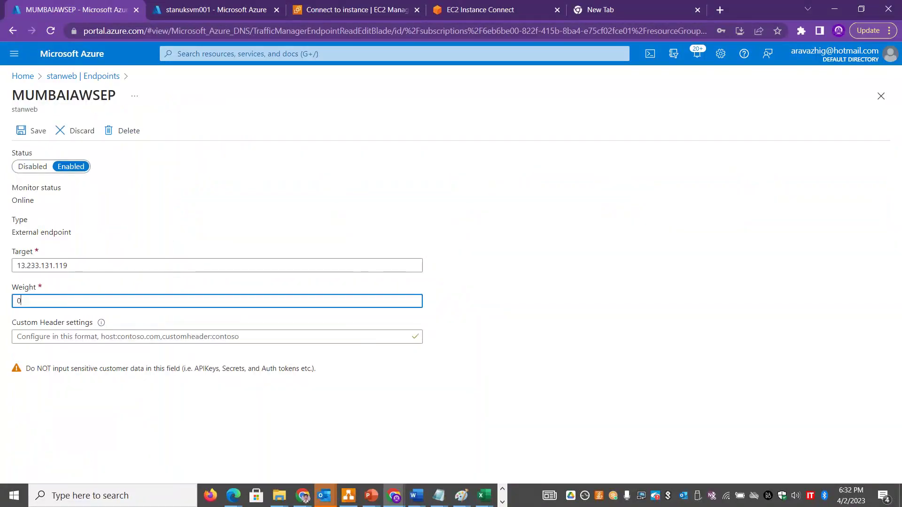
{"action": "left_click_drag", "start_coordinate": [41, 302], "coordinate": [1, 308]}
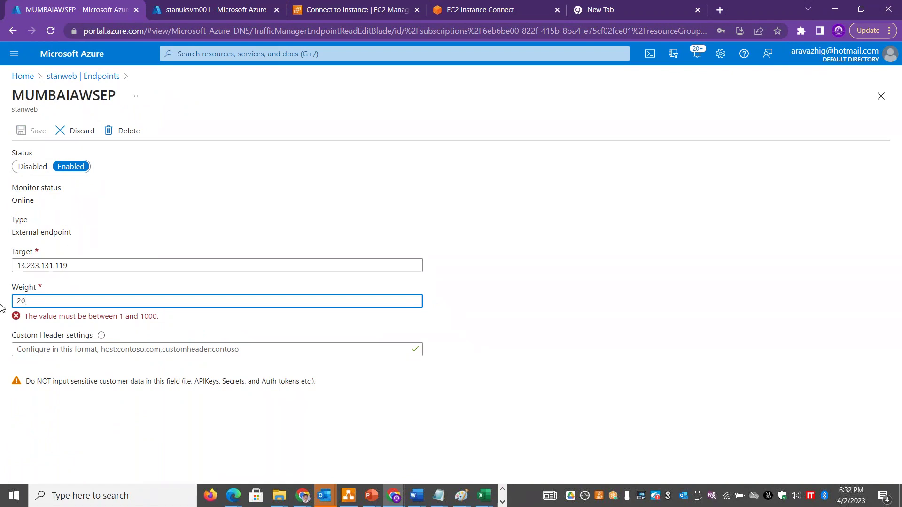
{"action": "type", "text": "20"}
{"action": "left_click", "coordinate": [28, 131]}
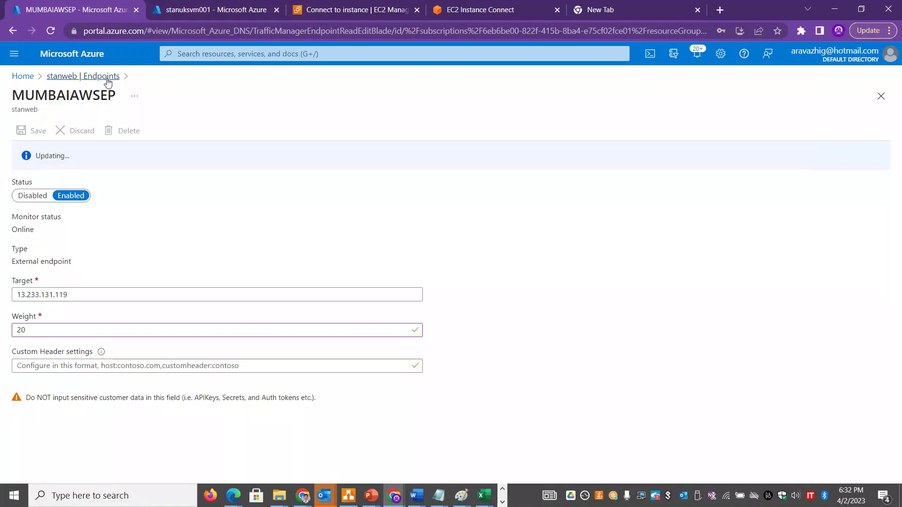
Set the weight of the UKSEP endpoint to 40, save it, and return to the endpoints list
{"action": "left_click", "coordinate": [108, 80]}
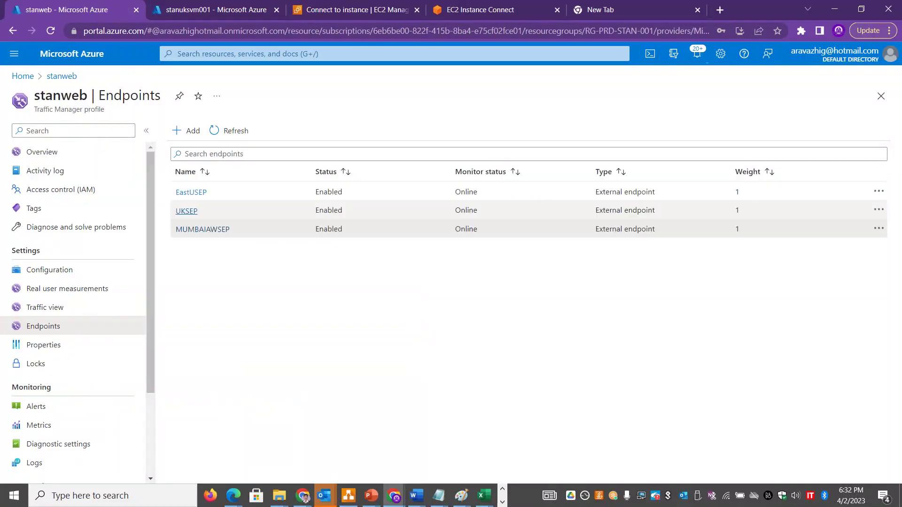
{"action": "left_click", "coordinate": [186, 211]}
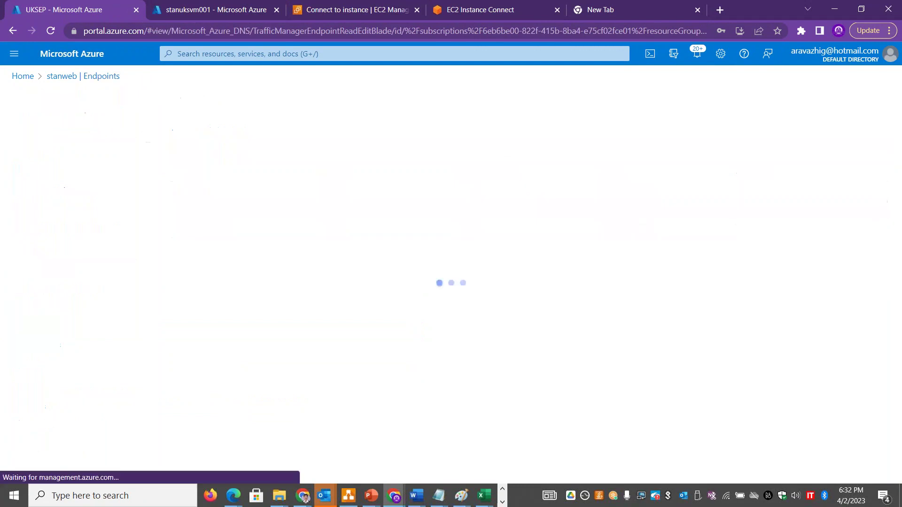
{"action": "left_click_drag", "start_coordinate": [70, 301], "coordinate": [1, 308]}
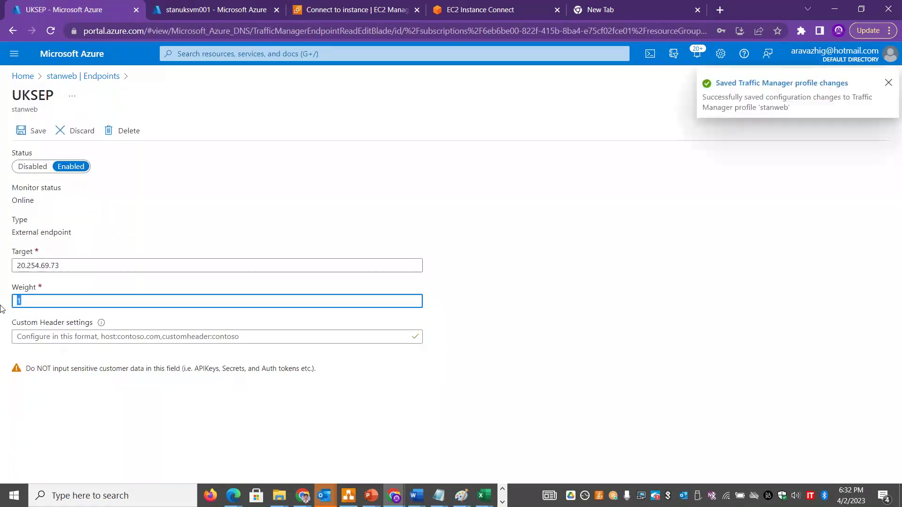
{"action": "left_click", "coordinate": [34, 130]}
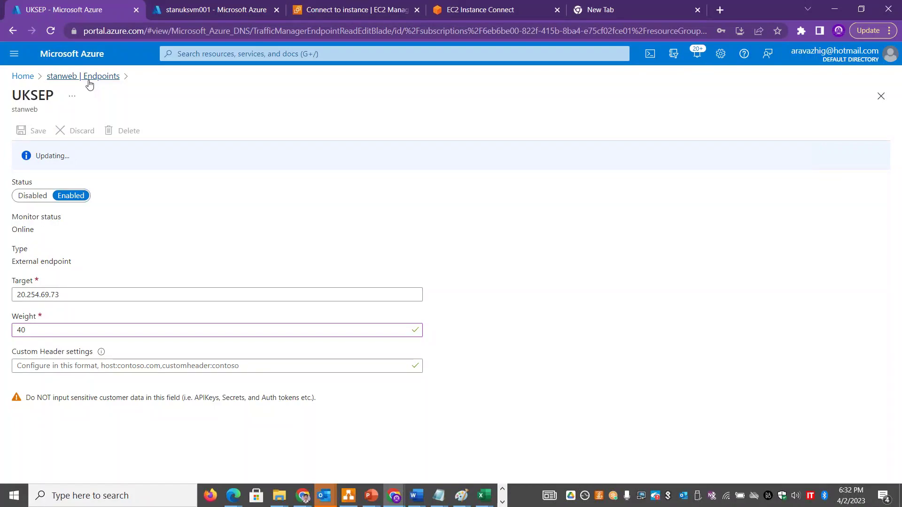
{"action": "left_click", "coordinate": [88, 79]}
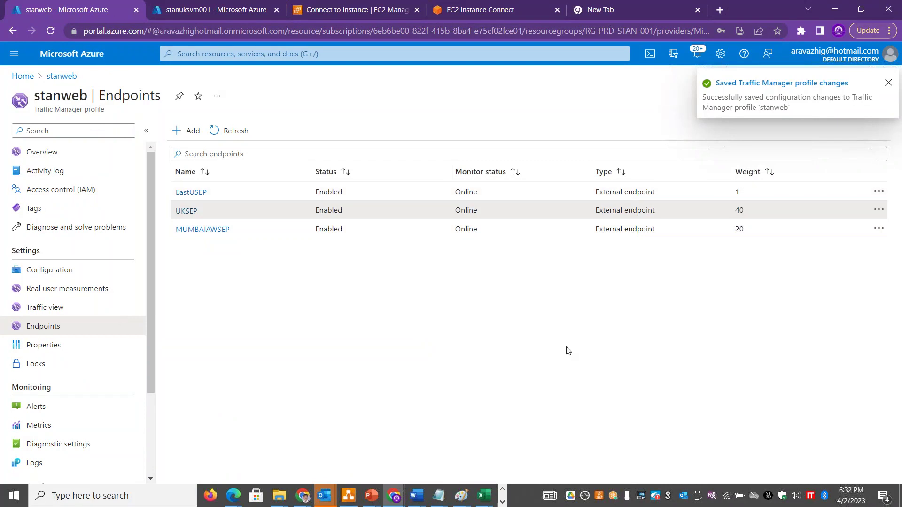
In the GeoPeeker window, rerun the stanweb.trafficmanager.net check and examine which server each location reaches
{"action": "key", "text": "alt+Tab"}
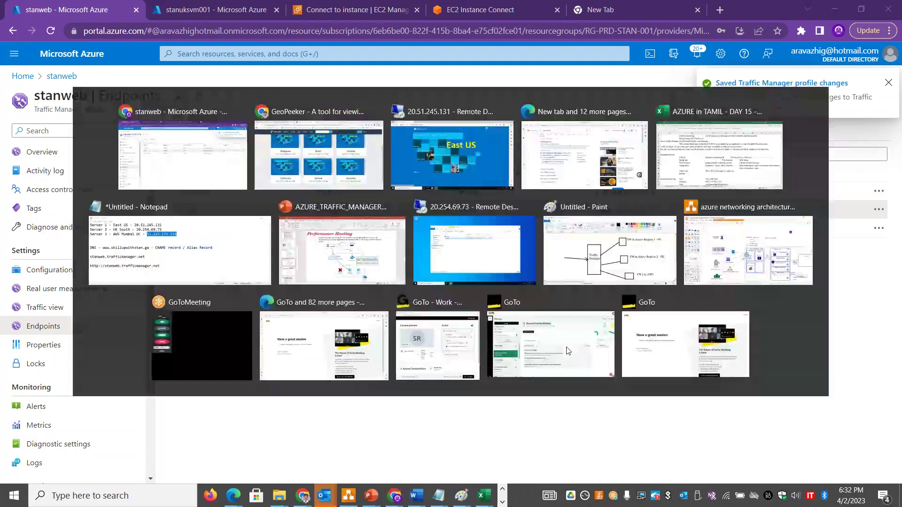
{"action": "left_click", "coordinate": [639, 27]}
{"action": "key", "text": "Return"}
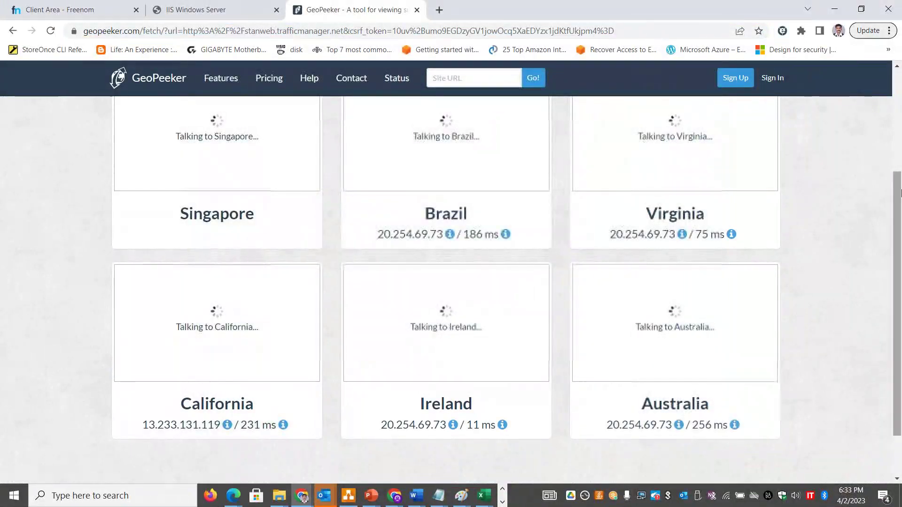
{"action": "left_click_drag", "start_coordinate": [900, 185], "coordinate": [895, 167]}
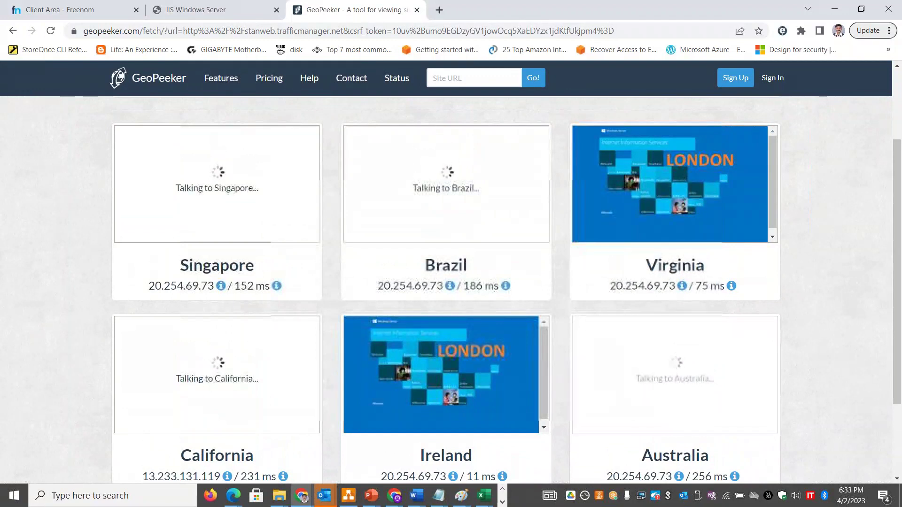
{"action": "double_click", "coordinate": [675, 265]}
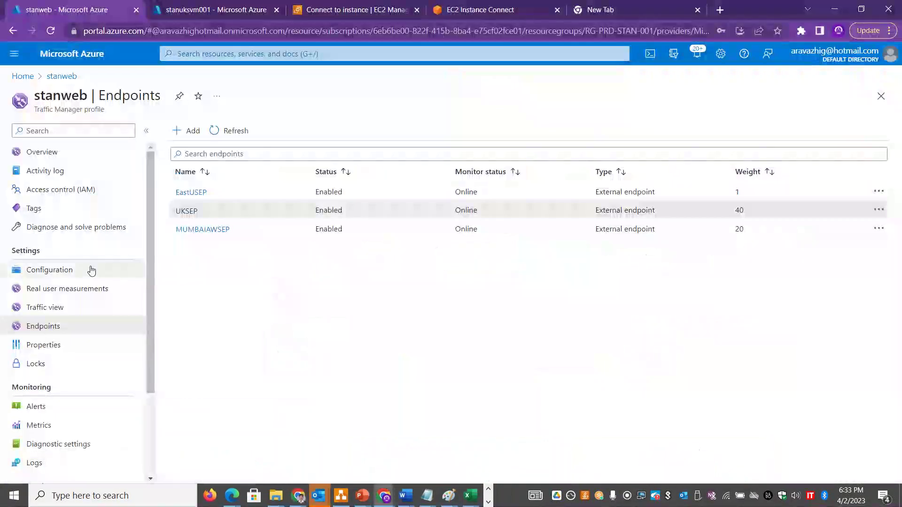
Try to save the stanweb profile with the Geographic routing method, and discard the unsaved edit on returning to the endpoints list
{"action": "left_click", "coordinate": [90, 269]}
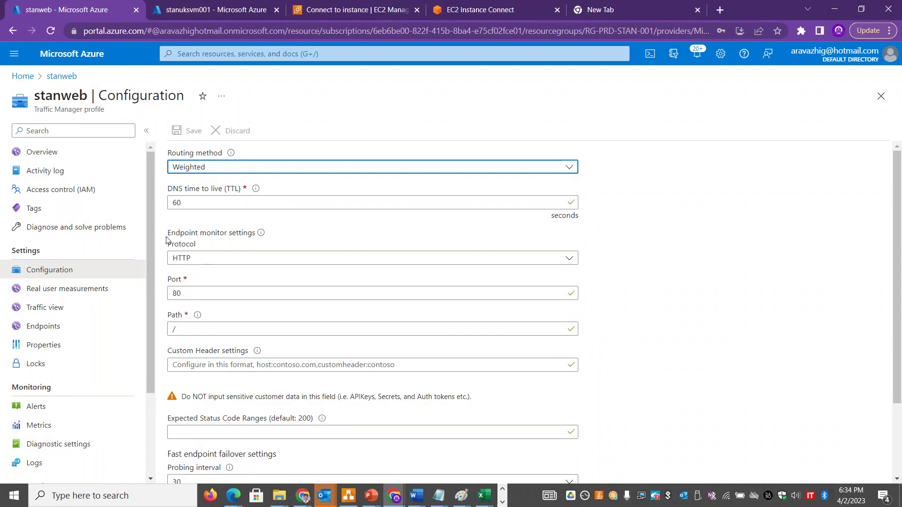
{"action": "left_click", "coordinate": [236, 168]}
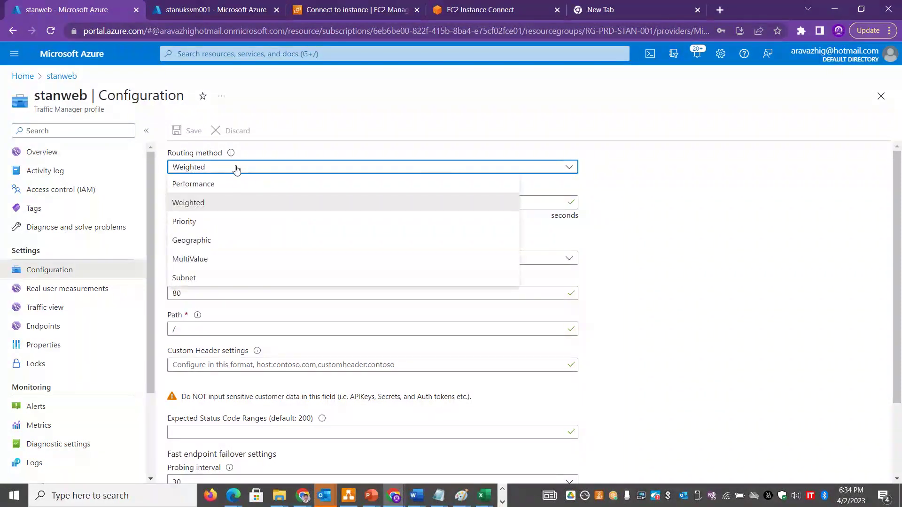
{"action": "left_click", "coordinate": [219, 248]}
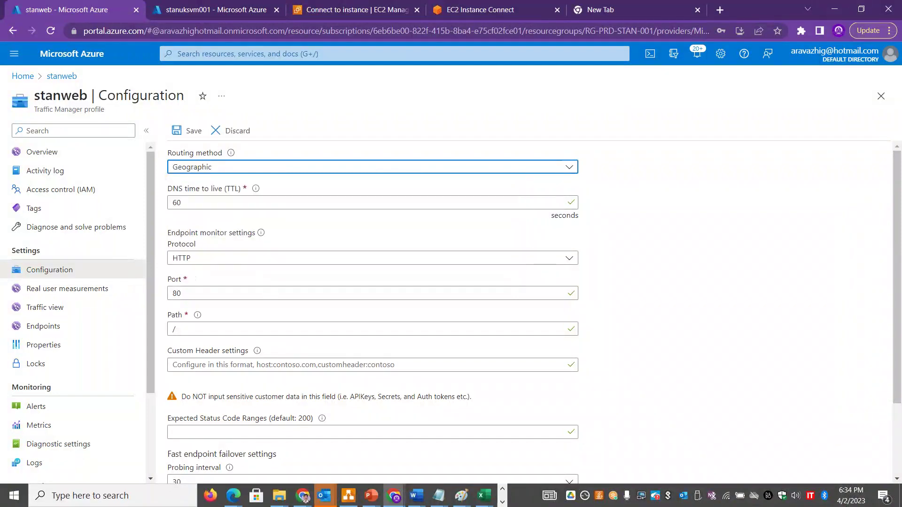
{"action": "left_click", "coordinate": [181, 133]}
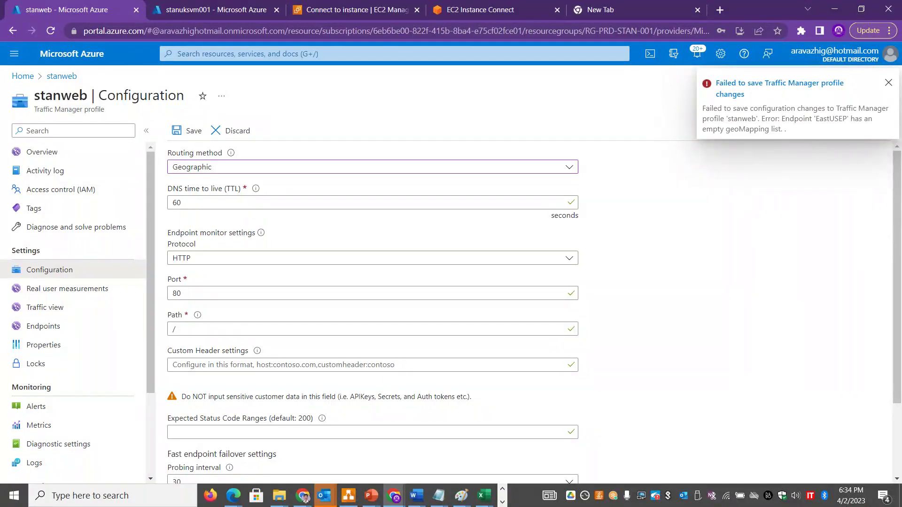
{"action": "left_click", "coordinate": [275, 167]}
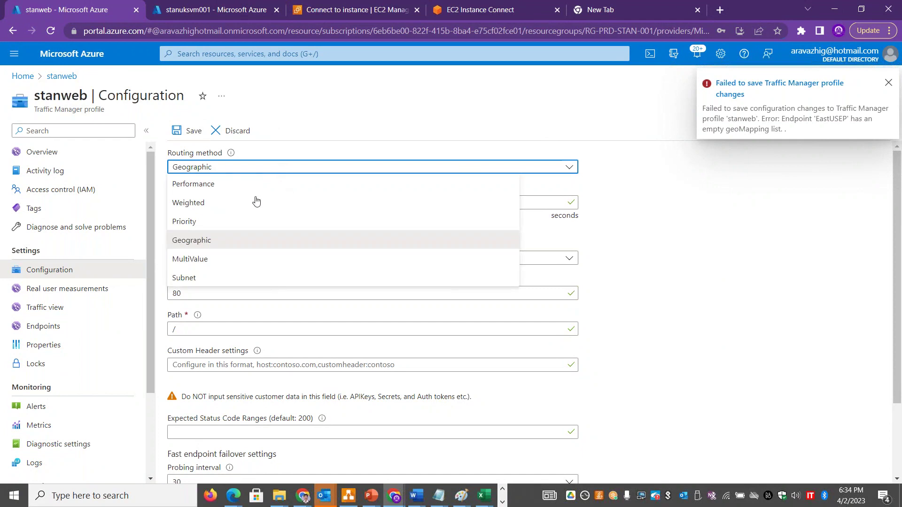
{"action": "left_click", "coordinate": [630, 223]}
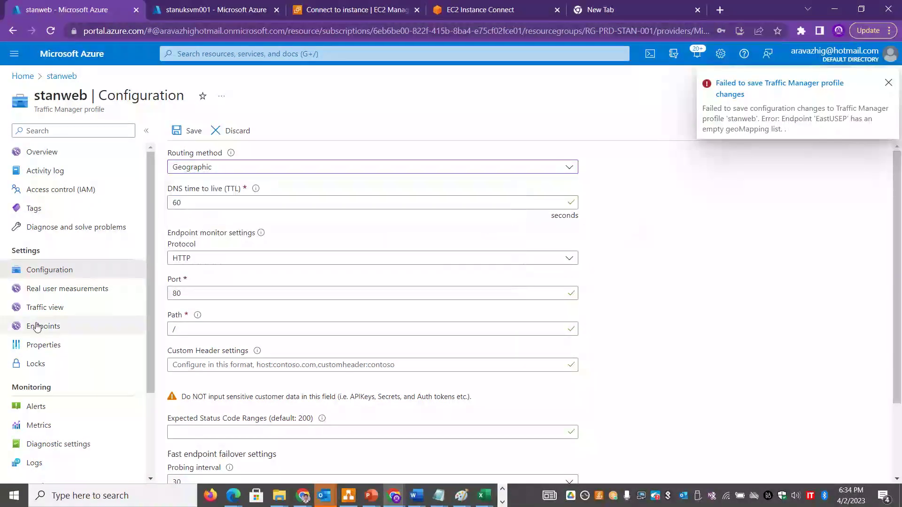
{"action": "left_click", "coordinate": [43, 326]}
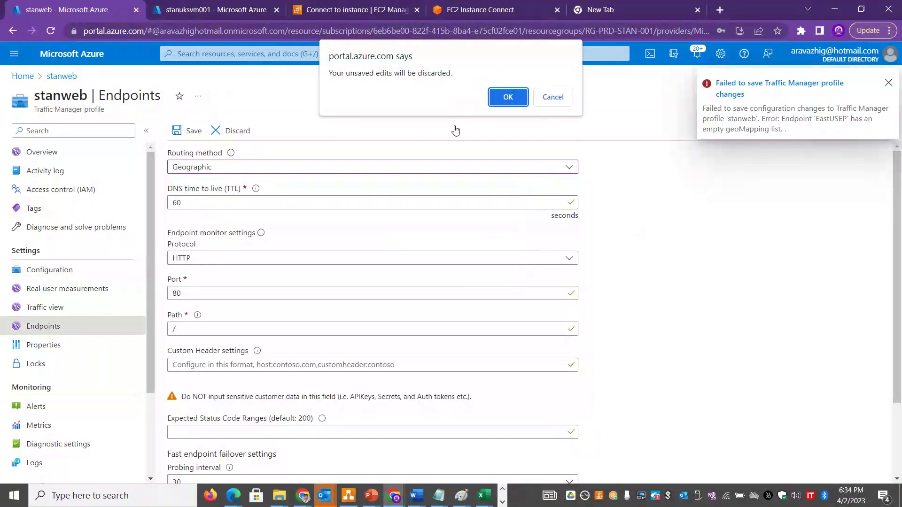
{"action": "left_click", "coordinate": [508, 97]}
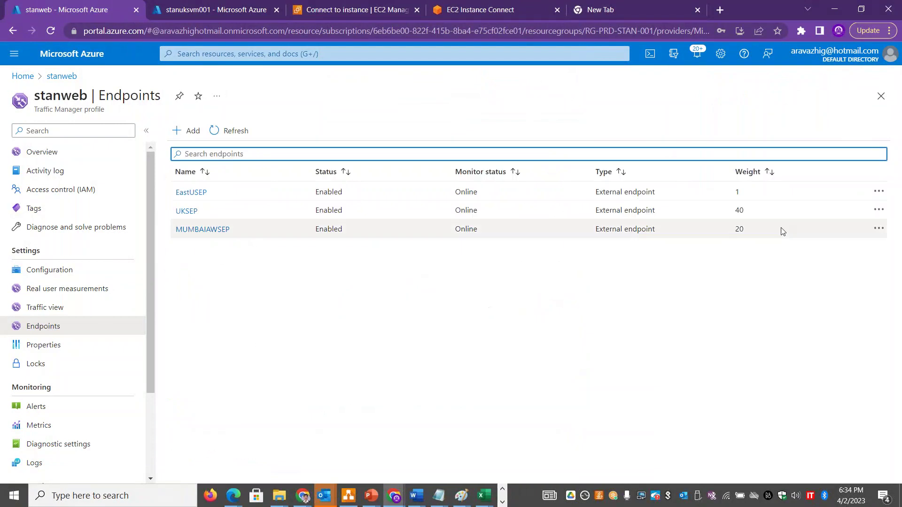
Delete the EastUSEP, UKSEP and MUMBAIAWSEP endpoints from the stanweb Traffic Manager profile, confirming each deletion
{"action": "left_click", "coordinate": [878, 191]}
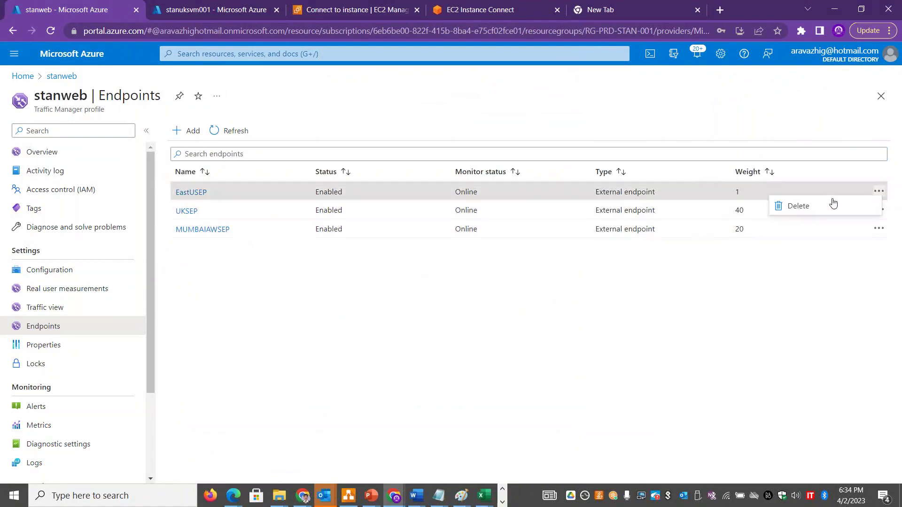
{"action": "left_click", "coordinate": [794, 207]}
{"action": "left_click", "coordinate": [192, 194]}
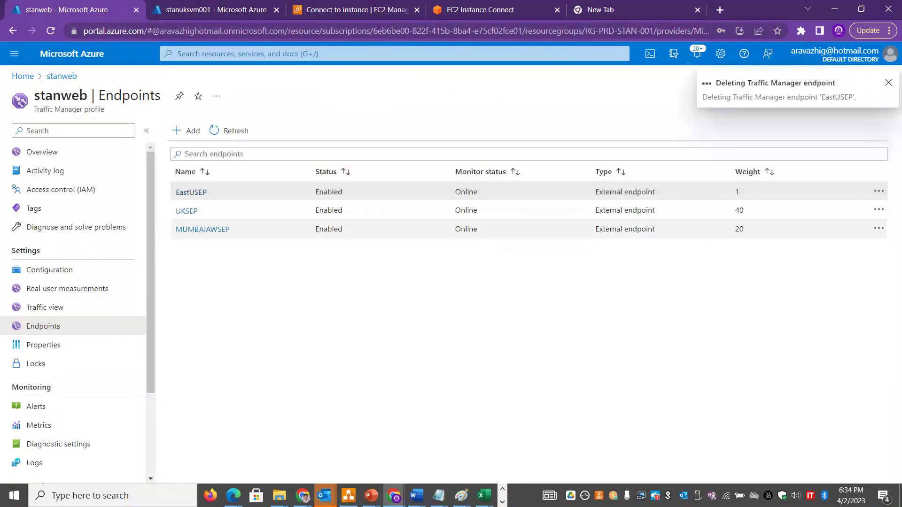
{"action": "left_click", "coordinate": [879, 211]}
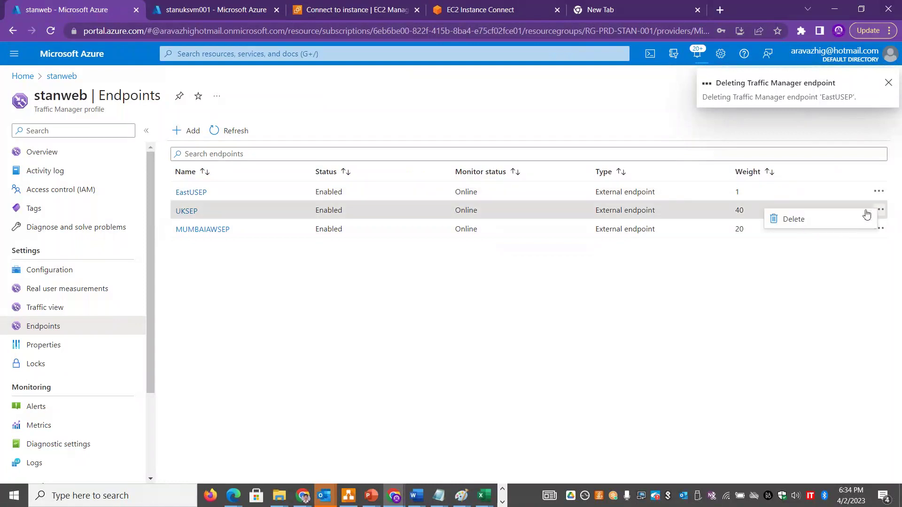
{"action": "left_click", "coordinate": [794, 217]}
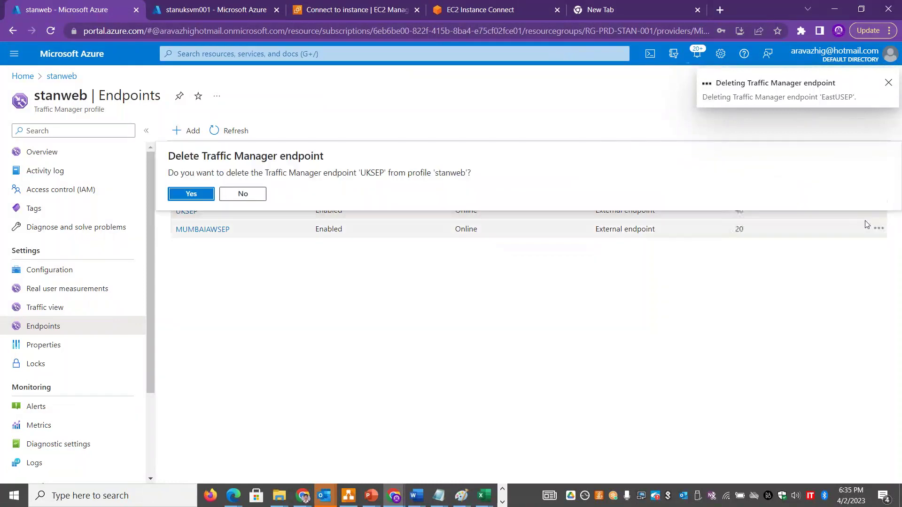
{"action": "left_click", "coordinate": [207, 194]}
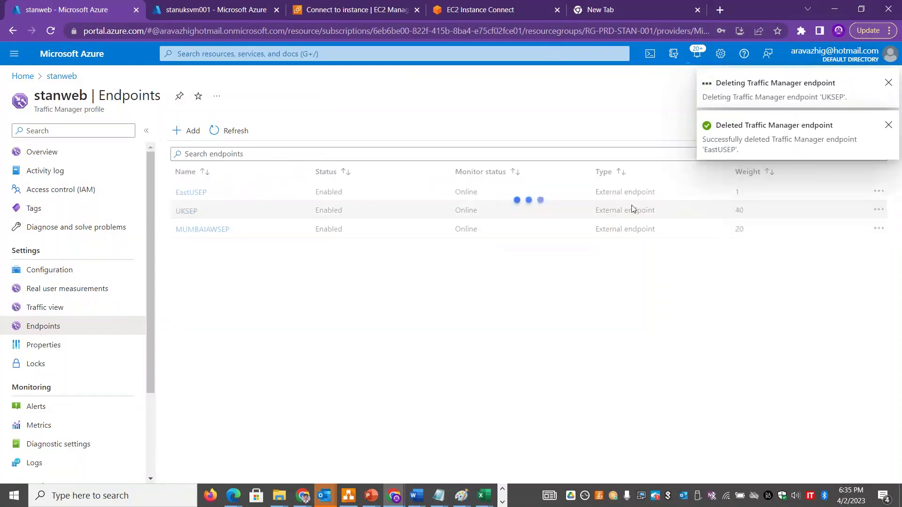
{"action": "left_click", "coordinate": [879, 210]}
{"action": "left_click", "coordinate": [834, 225]}
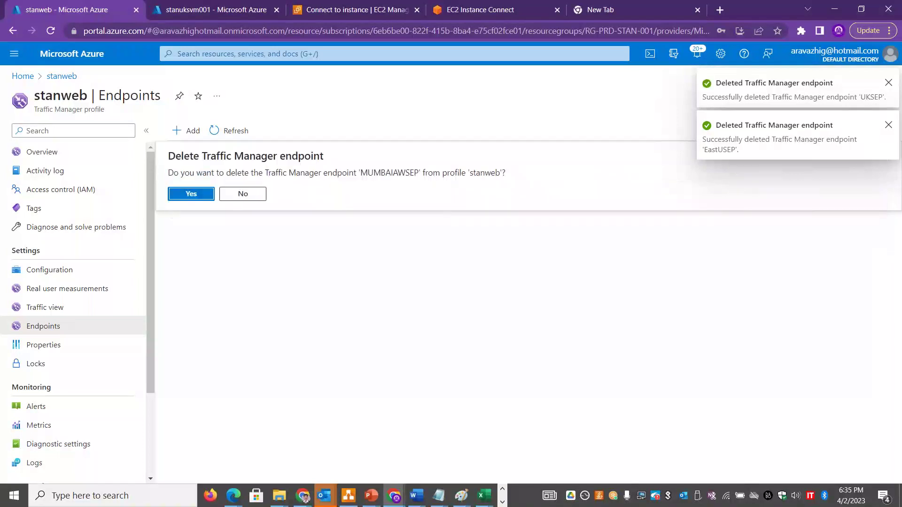
{"action": "left_click", "coordinate": [179, 194]}
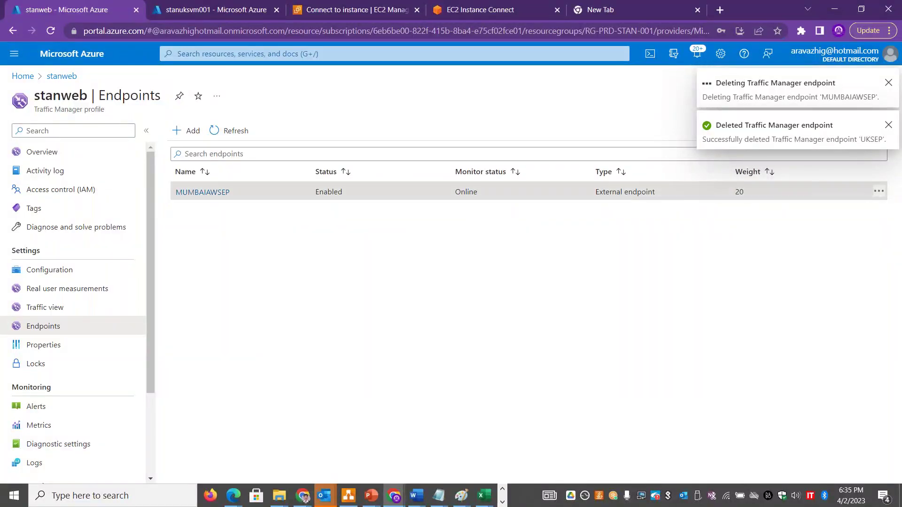
Set the stanweb profile's routing method to Geographic and save the configuration
{"action": "left_click", "coordinate": [78, 275]}
{"action": "left_click", "coordinate": [245, 168]}
{"action": "left_click", "coordinate": [201, 241]}
{"action": "left_click", "coordinate": [178, 131]}
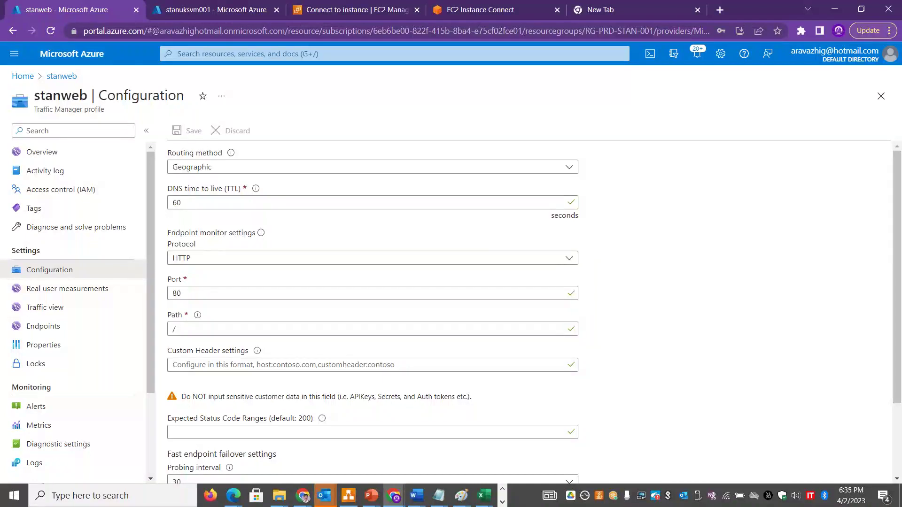
Open a new endpoint form for stanweb, copy the East US server IP 20.51.245.131 from the Notepad notes, and return to the form
{"action": "left_click", "coordinate": [53, 327]}
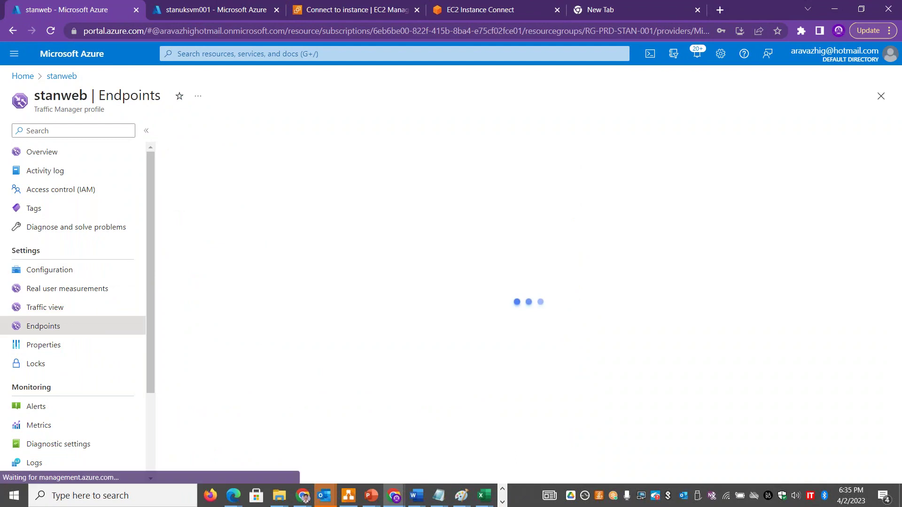
{"action": "left_click", "coordinate": [186, 131]}
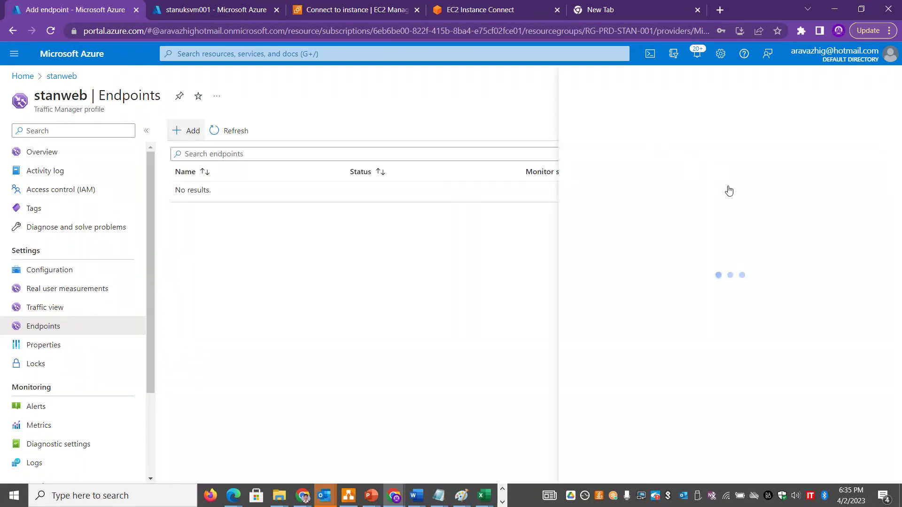
{"action": "key", "text": "alt+Tab"}
{"action": "key", "text": "alt+Tab"}
{"action": "key", "text": "alt+Tab"}
{"action": "key", "text": "alt+Tab"}
{"action": "key", "text": "alt+Tab"}
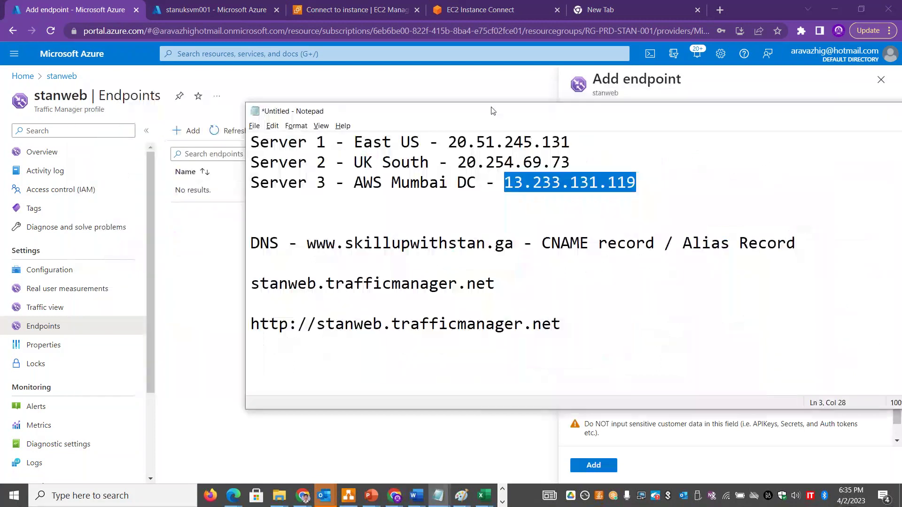
{"action": "left_click_drag", "start_coordinate": [571, 142], "coordinate": [451, 146]}
{"action": "key", "text": "ctrl+c"}
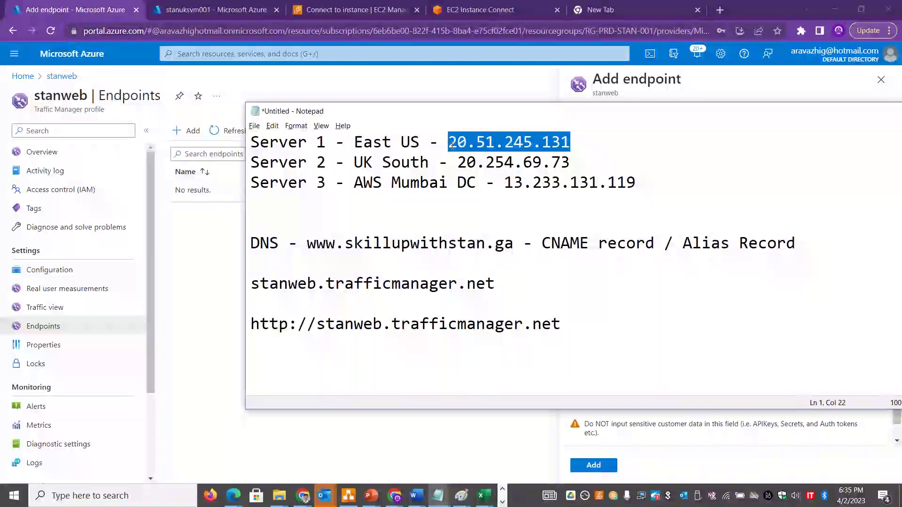
{"action": "key", "text": "alt+Tab"}
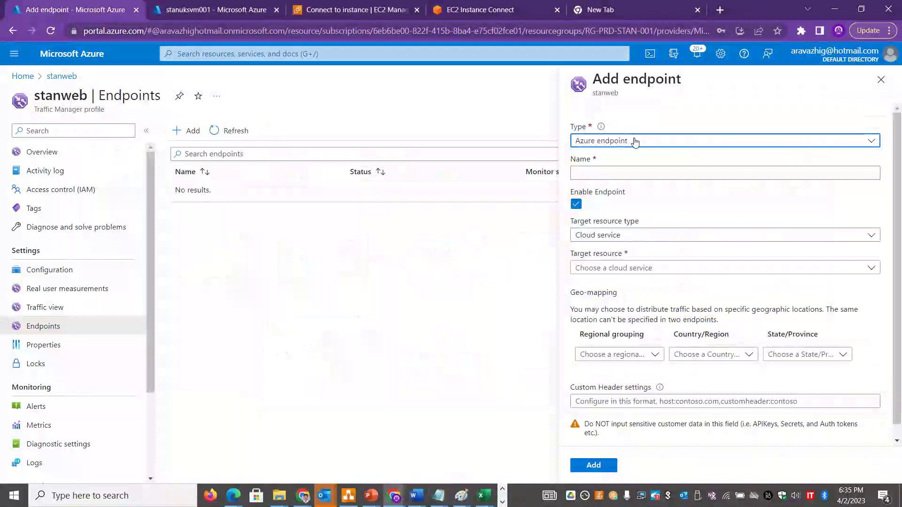
Make the new endpoint an External endpoint with 20.51.245.131 as its target IP
{"action": "left_click", "coordinate": [639, 144]}
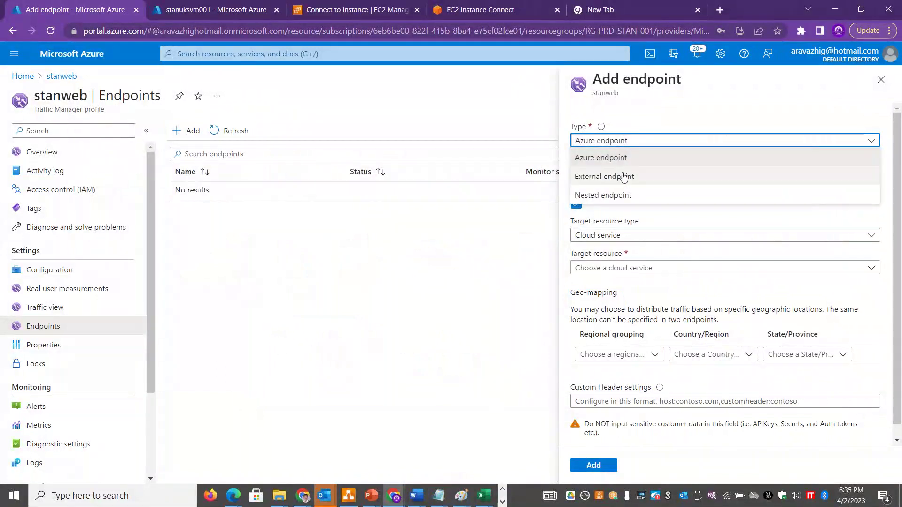
{"action": "left_click", "coordinate": [609, 176]}
{"action": "left_click", "coordinate": [613, 232]}
{"action": "key", "text": "ctrl+v"}
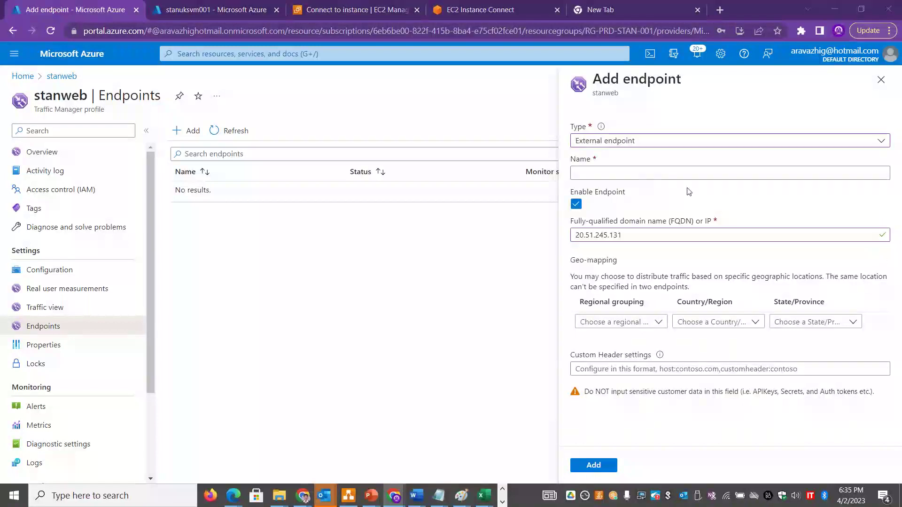
Fill the endpoint's geo-mapping regional groupings with Asia, Australia / Pacific and a second Asia entry
{"action": "left_click", "coordinate": [634, 322]}
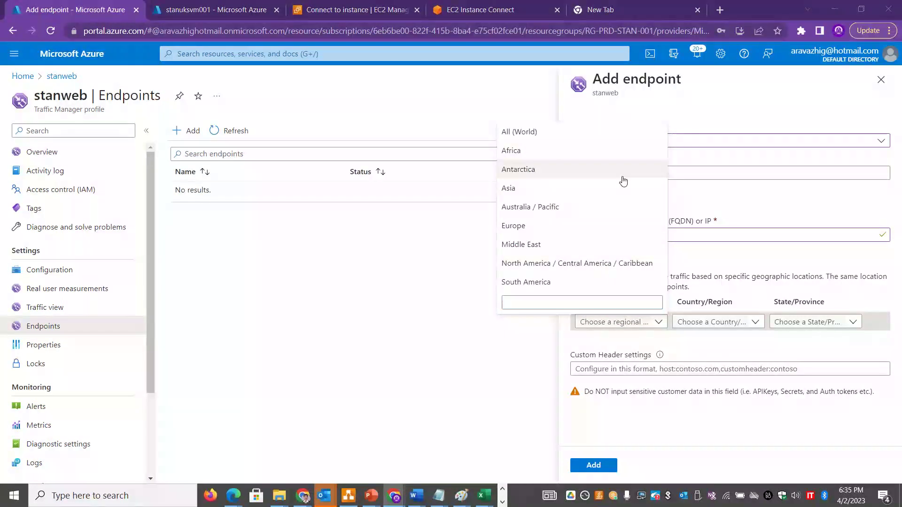
{"action": "key", "text": "alt+Tab"}
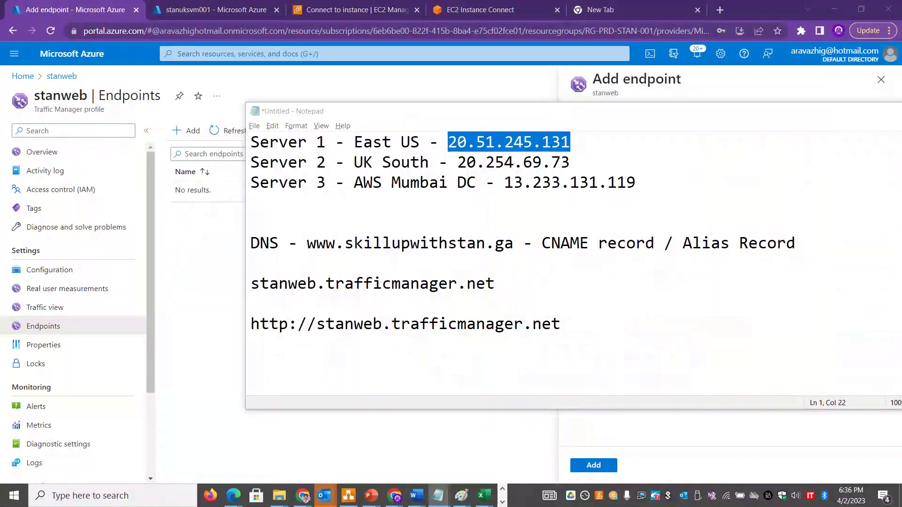
{"action": "key", "text": "alt+Tab"}
{"action": "left_click", "coordinate": [530, 191]}
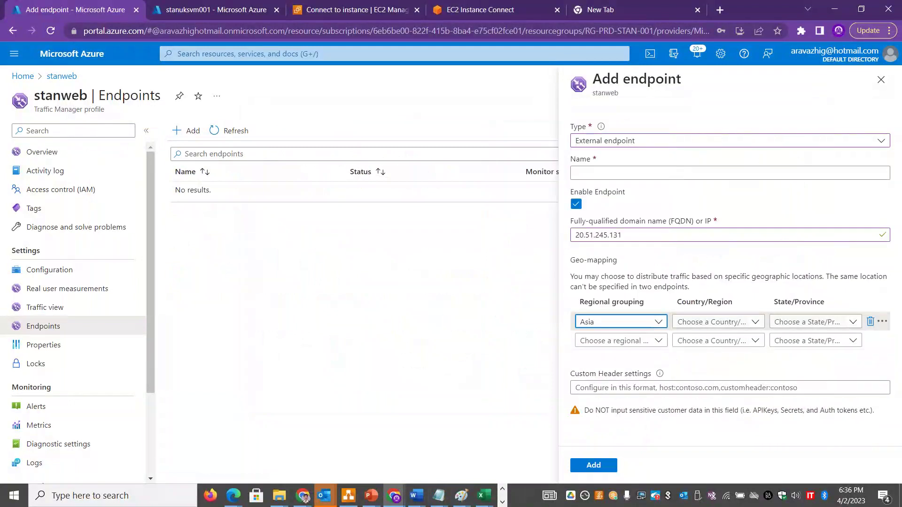
{"action": "left_click", "coordinate": [619, 341]}
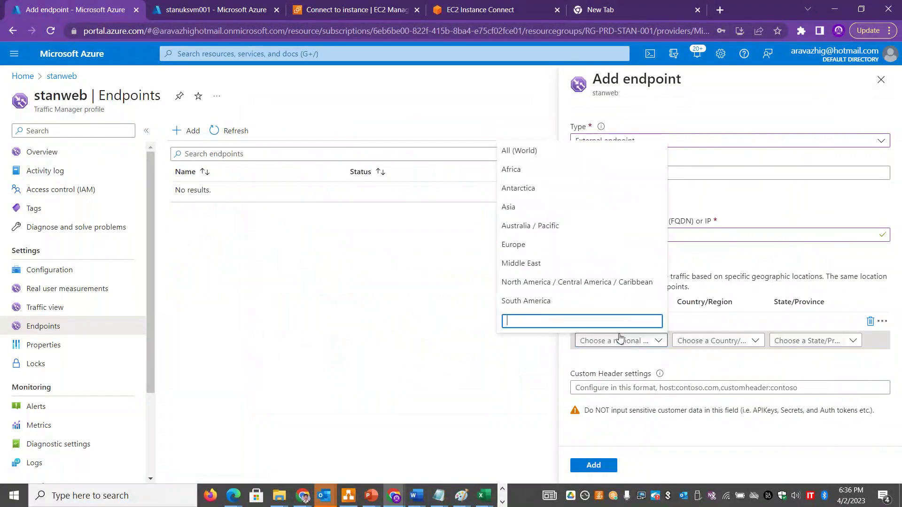
{"action": "left_click", "coordinate": [545, 226]}
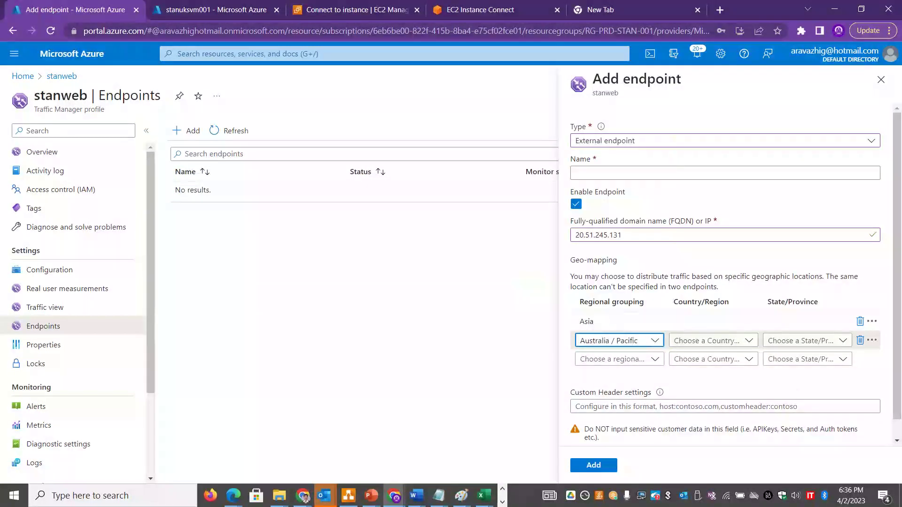
{"action": "left_click", "coordinate": [625, 359]}
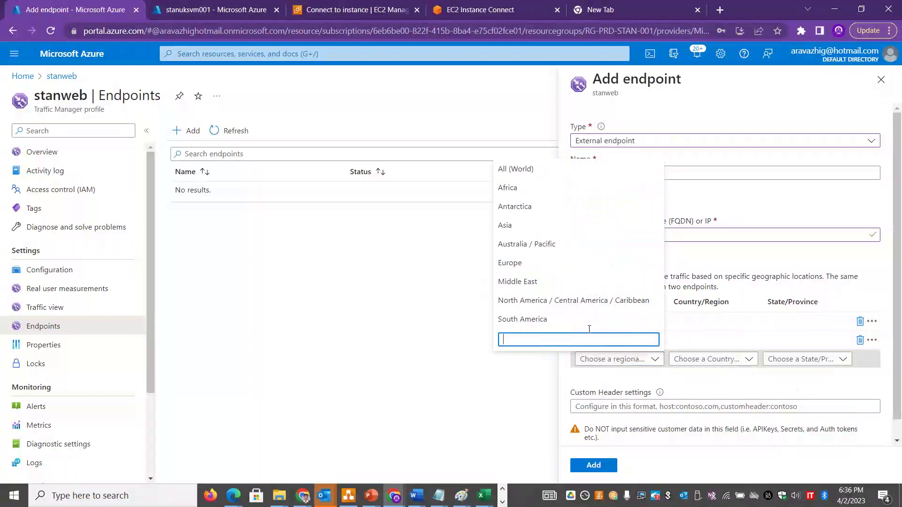
{"action": "left_click", "coordinate": [536, 226]}
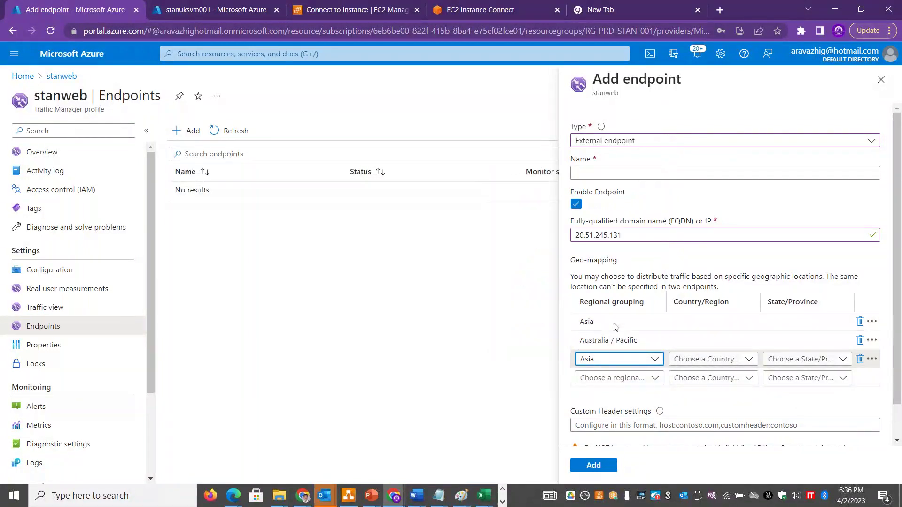
Name the endpoint EUSEndpoint, try to add it to the profile, and dismiss the notification
{"action": "left_click", "coordinate": [598, 172]}
{"action": "type", "text": "EUSEndpoint"}
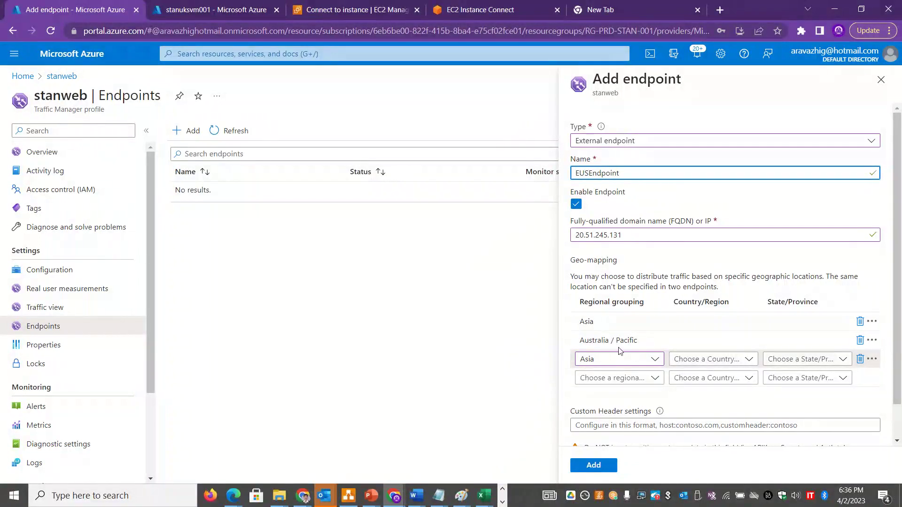
{"action": "left_click", "coordinate": [611, 468]}
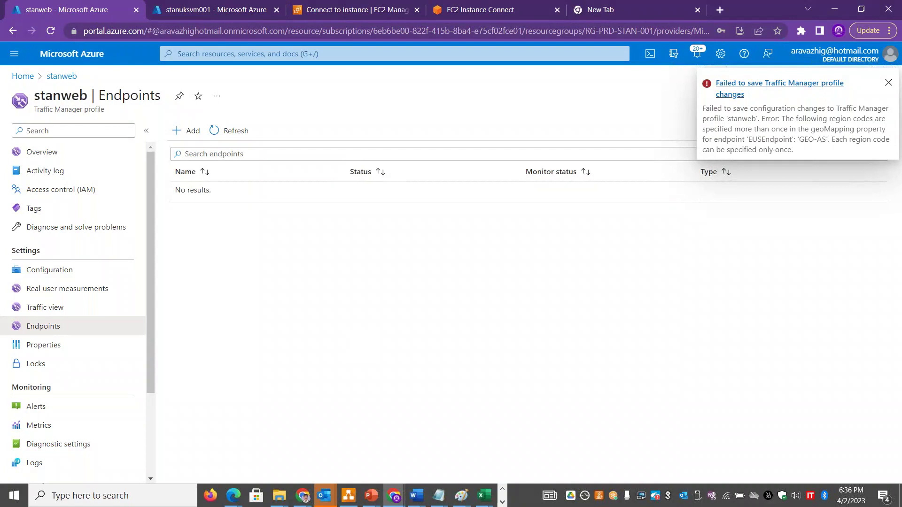
{"action": "left_click", "coordinate": [889, 84]}
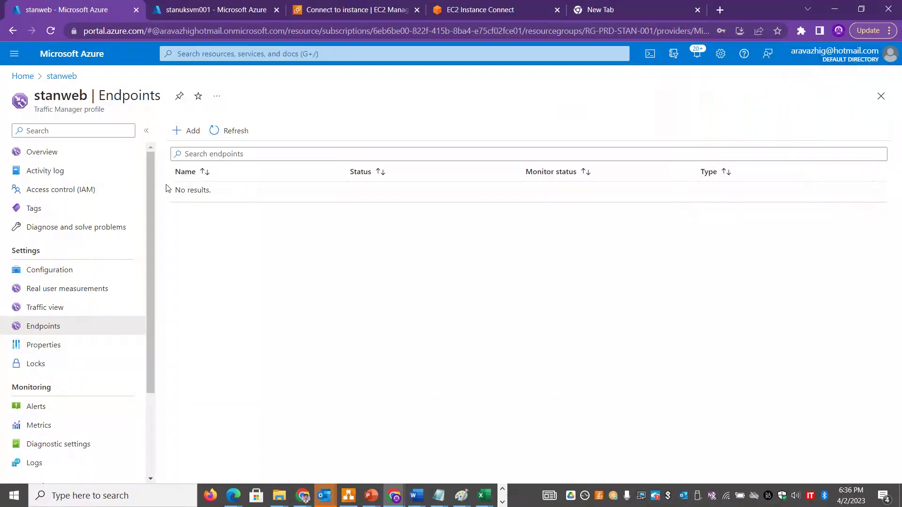
Start a new External endpoint named EUSEndpoint with 20.51.245.131 as the target IP
{"action": "left_click", "coordinate": [183, 136]}
{"action": "left_click", "coordinate": [599, 172]}
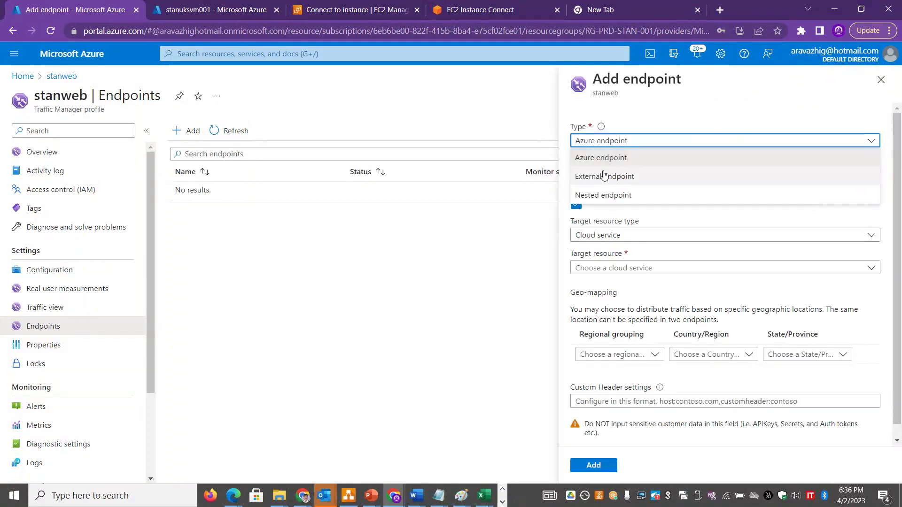
{"action": "left_click", "coordinate": [605, 176]}
{"action": "left_click", "coordinate": [603, 172]}
{"action": "type", "text": "EUSEndpoint"}
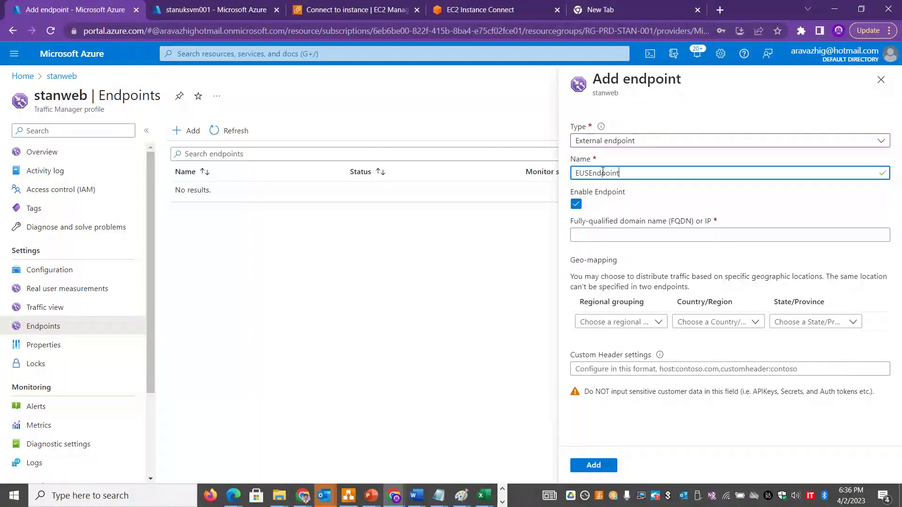
{"action": "left_click", "coordinate": [606, 234]}
{"action": "key", "text": "ctrl+v"}
Map EUSEndpoint to the Australia / Pacific and Asia regional groupings and add it to the profile
{"action": "left_click", "coordinate": [629, 321]}
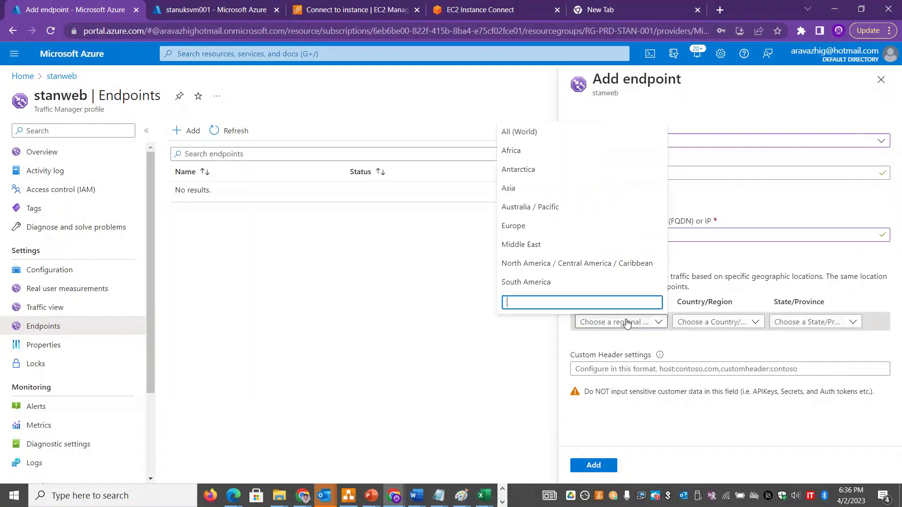
{"action": "left_click", "coordinate": [532, 208]}
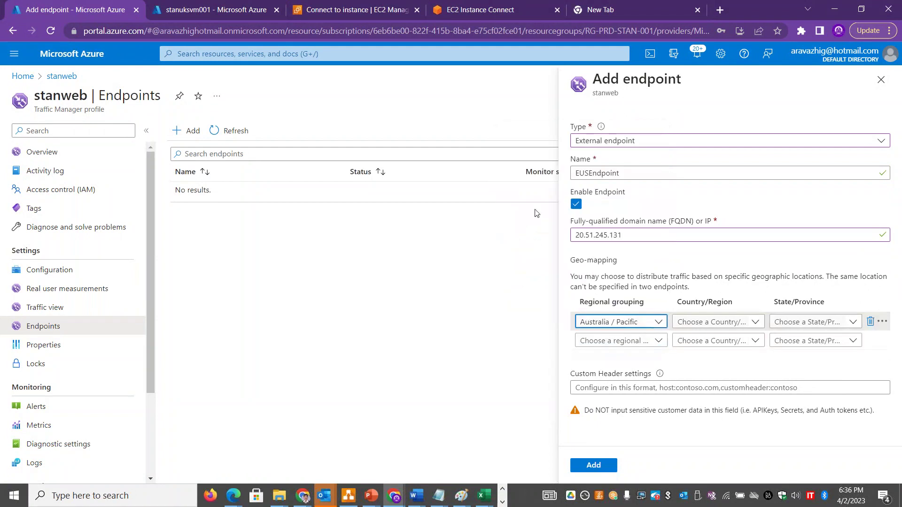
{"action": "left_click", "coordinate": [635, 347]}
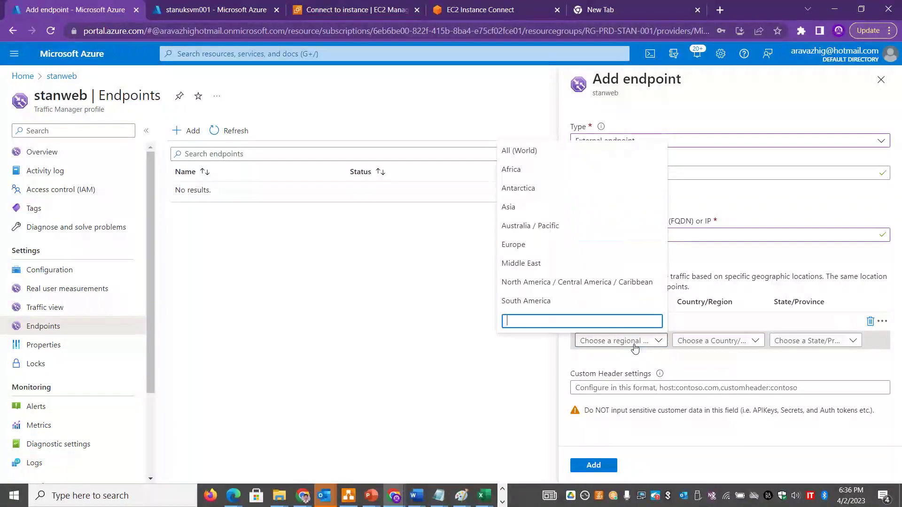
{"action": "left_click", "coordinate": [530, 207]}
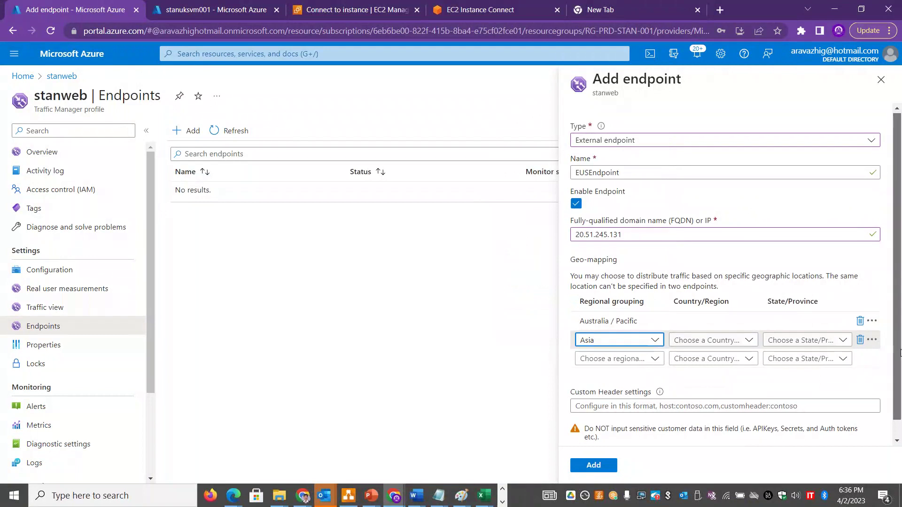
{"action": "scroll", "coordinate": [611, 423], "scroll_direction": "down", "scroll_amount": 2}
{"action": "left_click", "coordinate": [600, 465]}
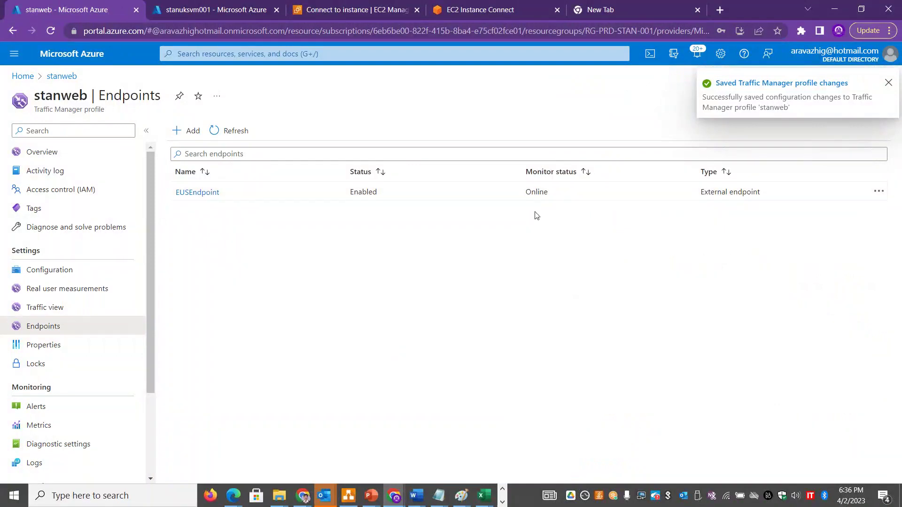
Open the form for adding another endpoint to the stanweb profile
{"action": "left_click", "coordinate": [187, 131]}
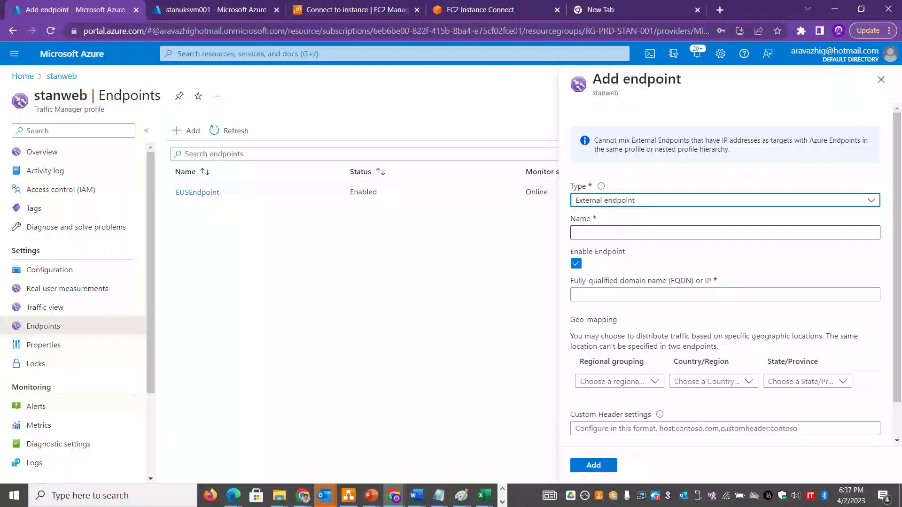
Copy the UK South server's IP address 20.254.69.73 from the Notepad notes and paste it as the new endpoint's name
{"action": "key", "text": "alt+Tab"}
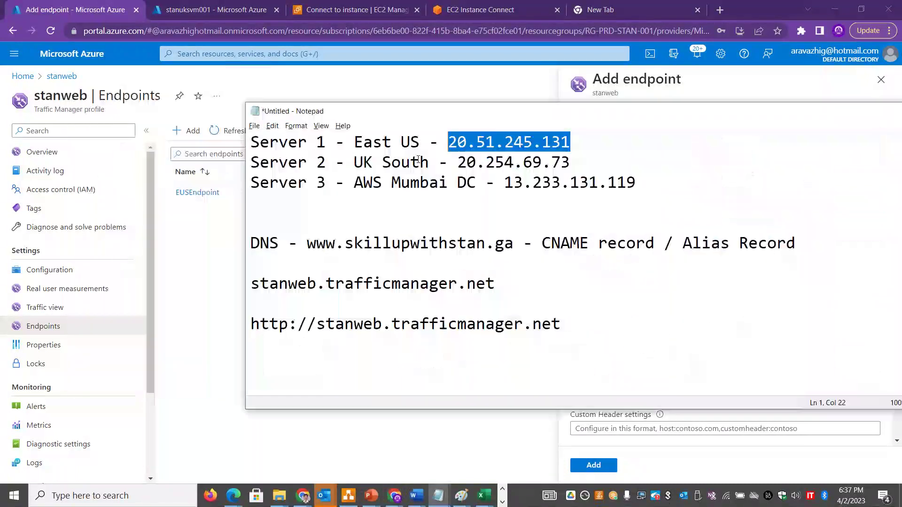
{"action": "left_click_drag", "start_coordinate": [586, 161], "coordinate": [459, 163]}
{"action": "key", "text": "ctrl+c"}
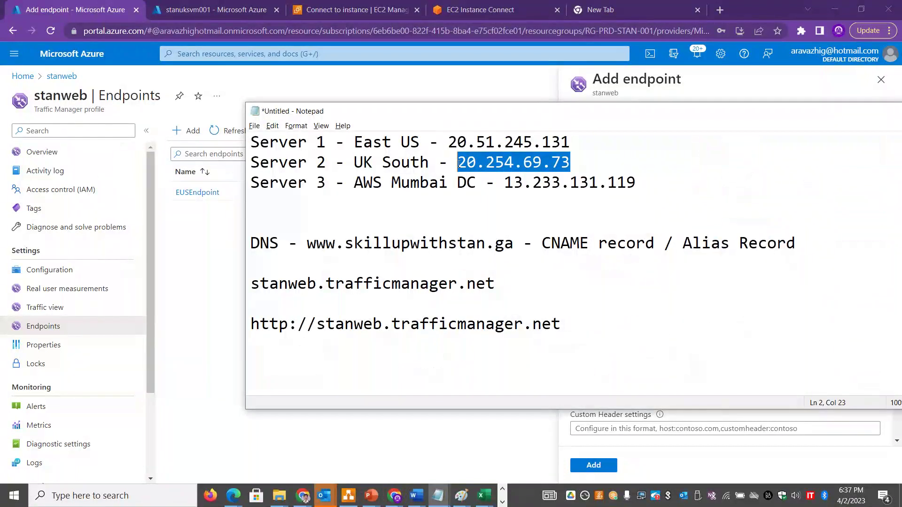
{"action": "key", "text": "alt+Tab"}
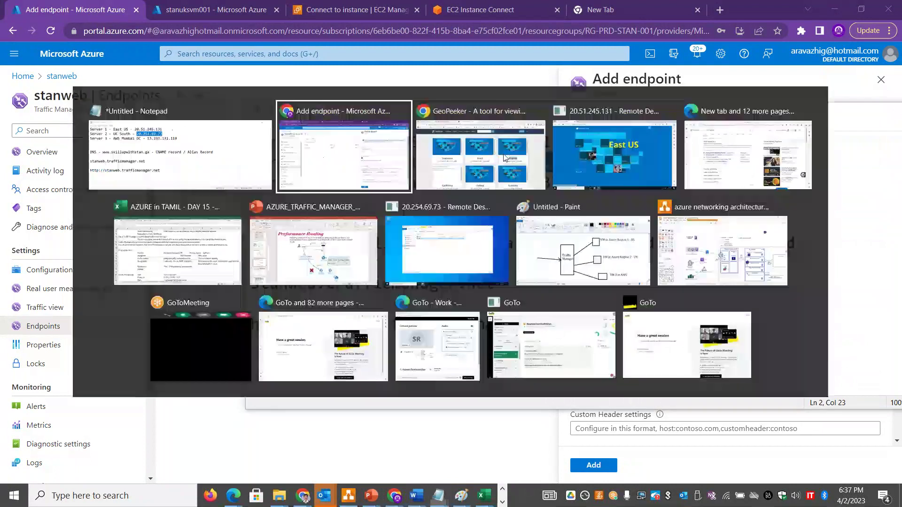
{"action": "left_click", "coordinate": [624, 233]}
{"action": "key", "text": "ctrl+v"}
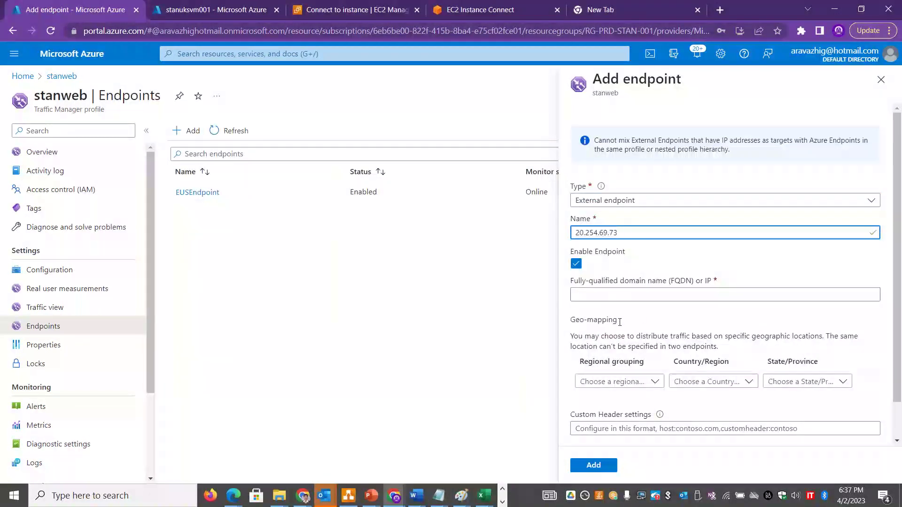
Move 20.254.69.73 from the endpoint's name to its FQDN or IP target, and name the endpoint UKendpoint
{"action": "left_click_drag", "start_coordinate": [637, 239], "coordinate": [559, 237]}
{"action": "key", "text": "ctrl+c"}
{"action": "key", "text": "BackSpace"}
{"action": "left_click", "coordinate": [589, 292]}
{"action": "left_click", "coordinate": [582, 301]}
{"action": "left_click", "coordinate": [593, 330]}
{"action": "key", "text": "ctrl+v"}
{"action": "left_click", "coordinate": [598, 231]}
{"action": "type", "text": "UKendpoint"}
Geo-map UKendpoint to North America / Central America / Caribbean and South America, and add it to the stanweb profile
{"action": "left_click", "coordinate": [630, 381]}
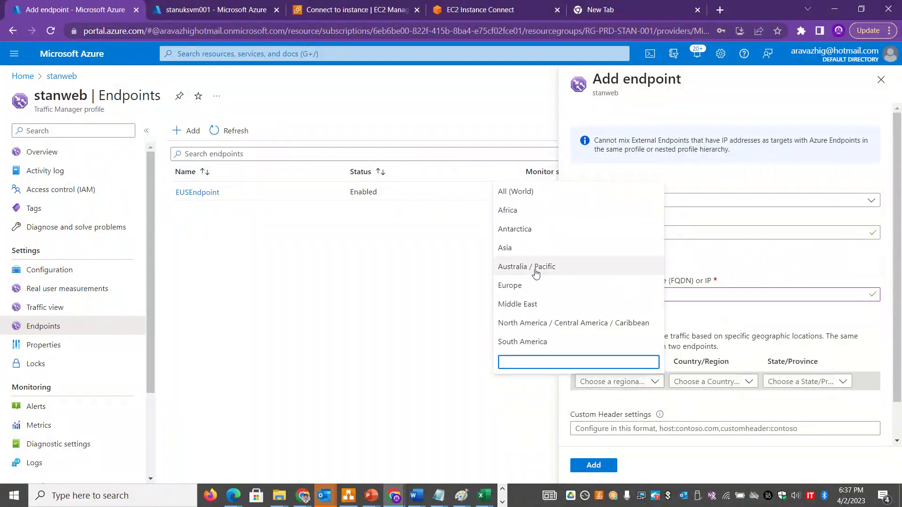
{"action": "left_click", "coordinate": [536, 323]}
{"action": "left_click", "coordinate": [628, 400]}
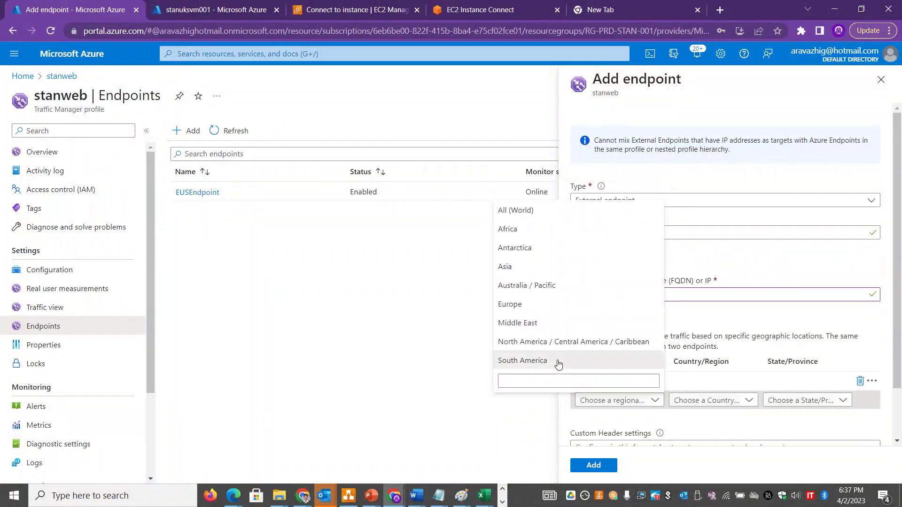
{"action": "left_click", "coordinate": [614, 361]}
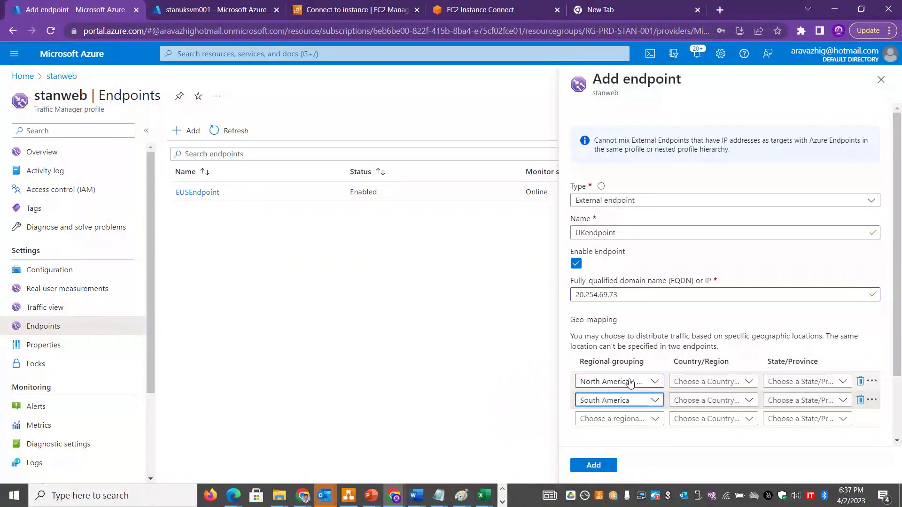
{"action": "scroll", "coordinate": [895, 263], "scroll_direction": "down", "scroll_amount": 2}
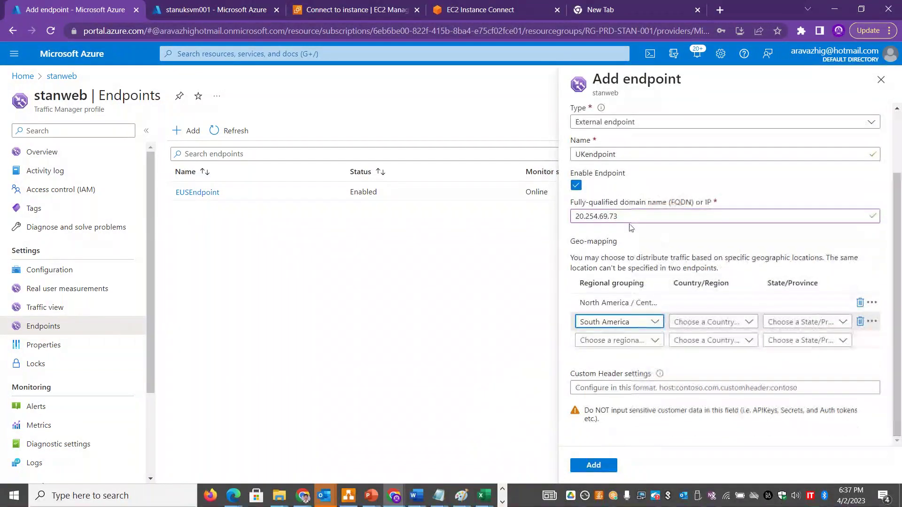
{"action": "left_click", "coordinate": [590, 463]}
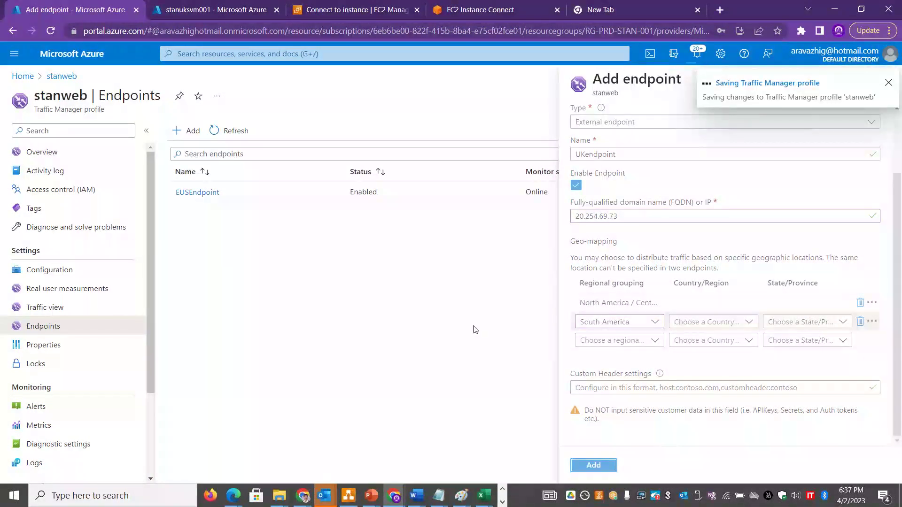
Start another external endpoint and paste the AWS Mumbai DC address 13.233.131.119 from the Notepad notes as its name
{"action": "left_click", "coordinate": [187, 130]}
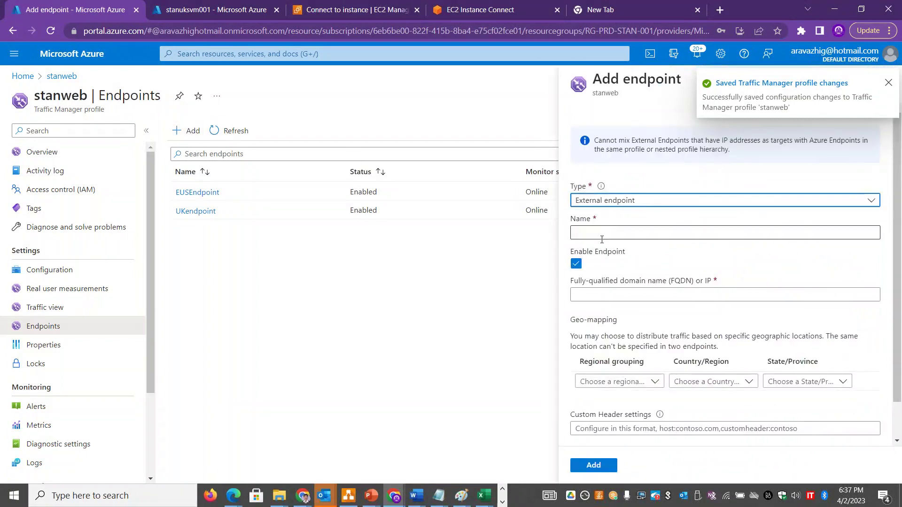
{"action": "key", "text": "alt+Tab"}
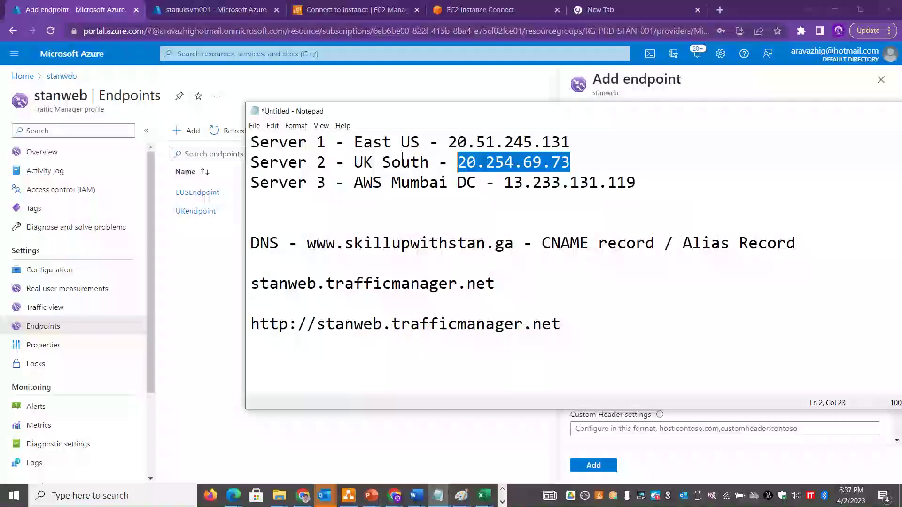
{"action": "left_click_drag", "start_coordinate": [656, 186], "coordinate": [508, 185]}
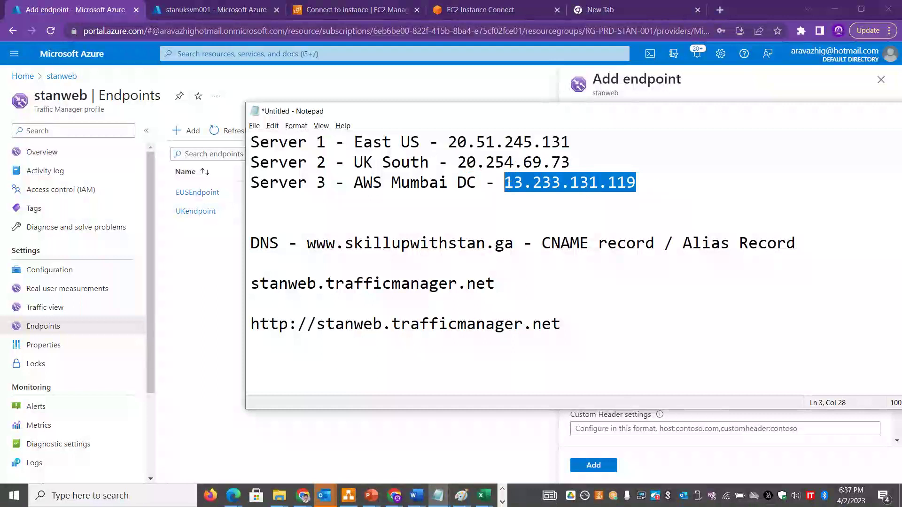
{"action": "key", "text": "alt+Tab"}
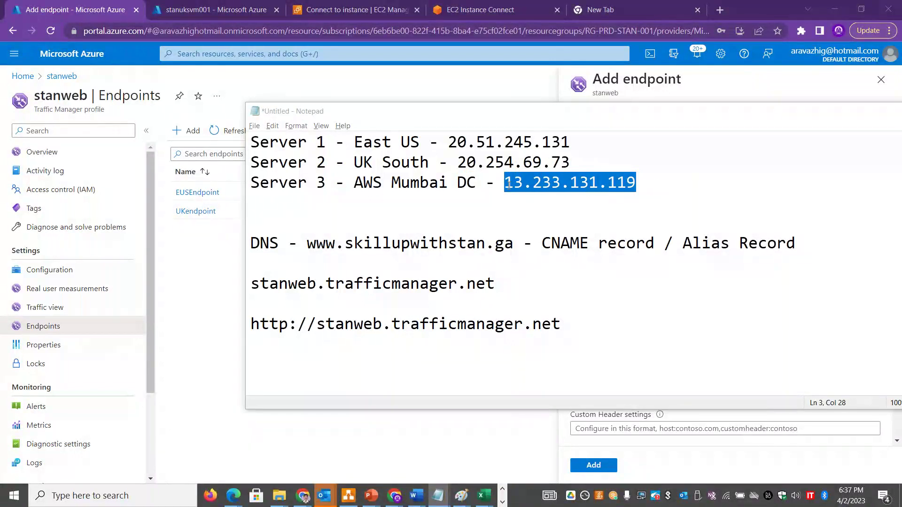
{"action": "left_click", "coordinate": [601, 233]}
{"action": "type", "text": "13.233.131.119"}
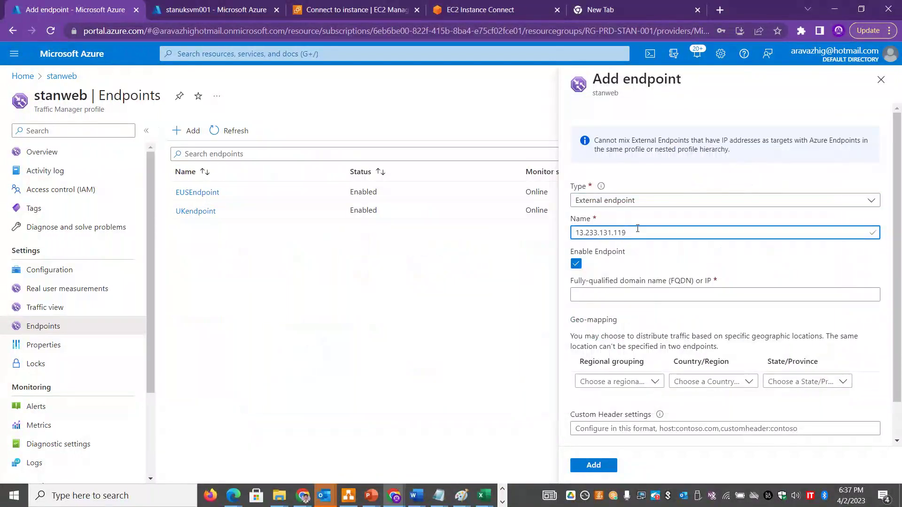
Move 13.233.131.119 from the endpoint's name to its FQDN or IP target, and name the endpoint MumbaiEndpoint
{"action": "left_click_drag", "start_coordinate": [638, 229], "coordinate": [565, 232]}
{"action": "key", "text": "ctrl+c"}
{"action": "key", "text": "BackSpace"}
{"action": "left_click", "coordinate": [609, 329]}
{"action": "key", "text": "ctrl+v"}
{"action": "left_click", "coordinate": [594, 231]}
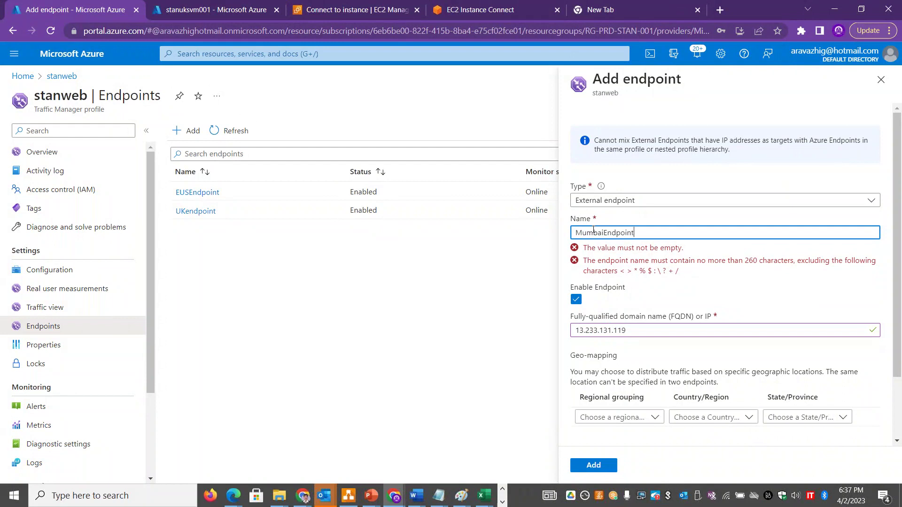
Geo-map MumbaiEndpoint to Europe and Africa, and add it to the stanweb profile
{"action": "left_click", "coordinate": [638, 381]}
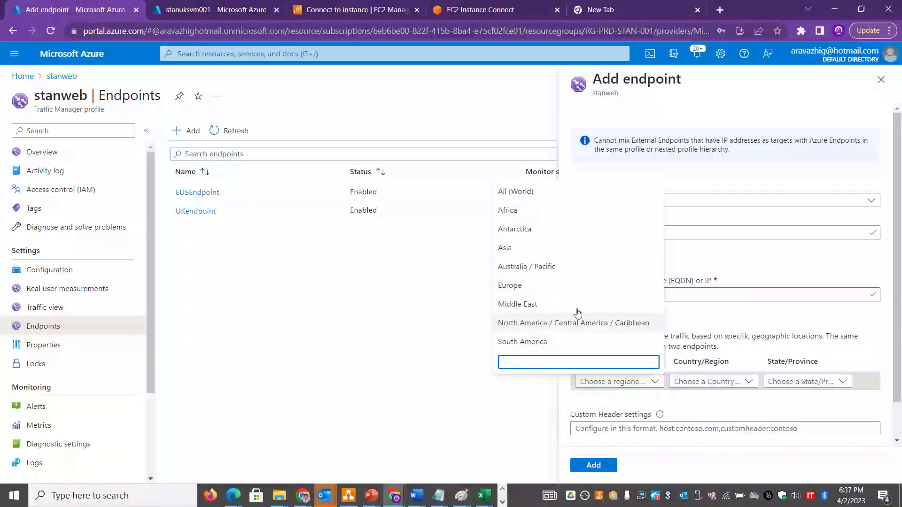
{"action": "left_click", "coordinate": [547, 290]}
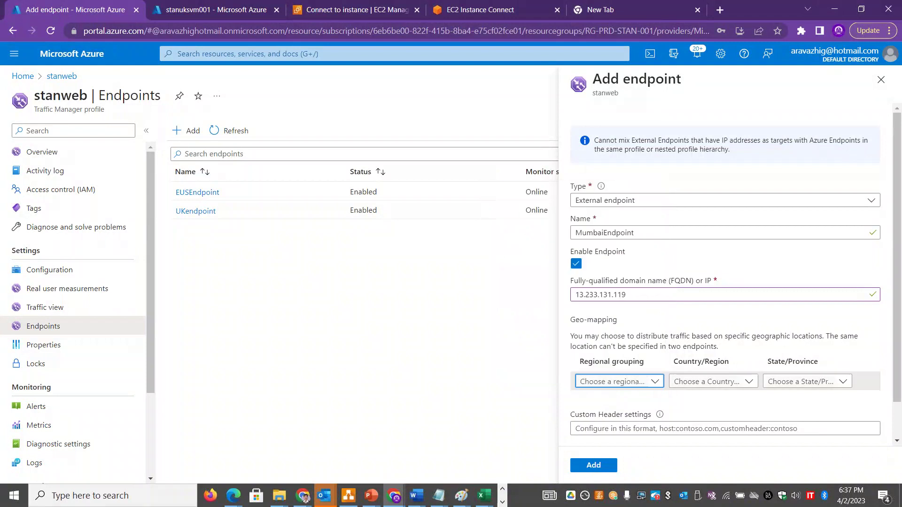
{"action": "left_click", "coordinate": [616, 401]}
{"action": "left_click", "coordinate": [537, 233]}
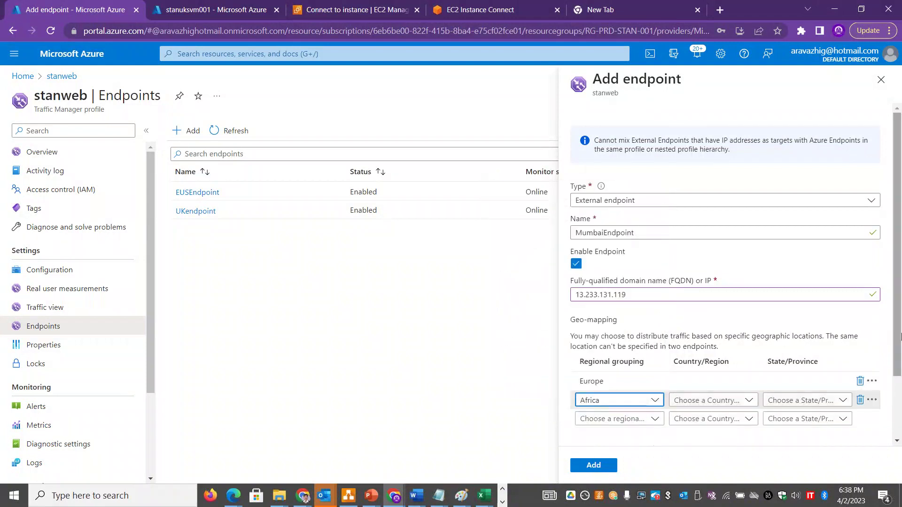
{"action": "scroll", "coordinate": [900, 385], "scroll_direction": "down", "scroll_amount": 2}
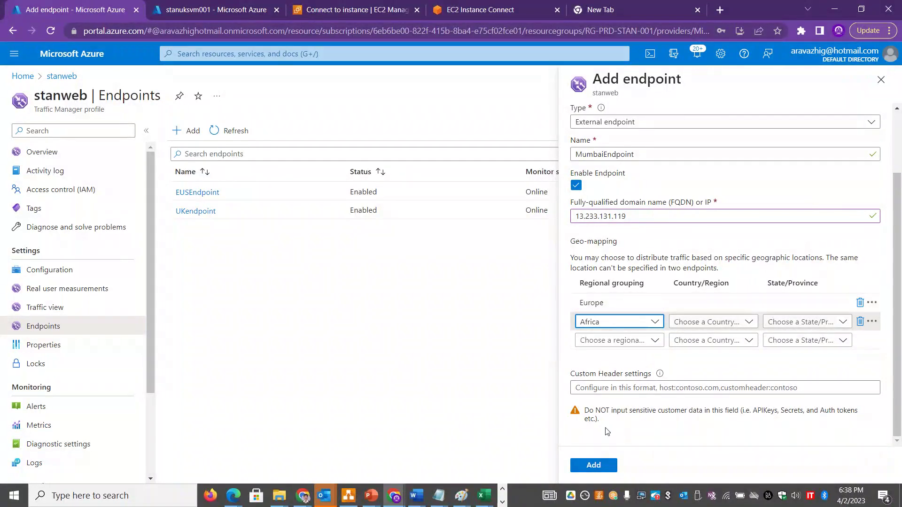
{"action": "left_click", "coordinate": [594, 466]}
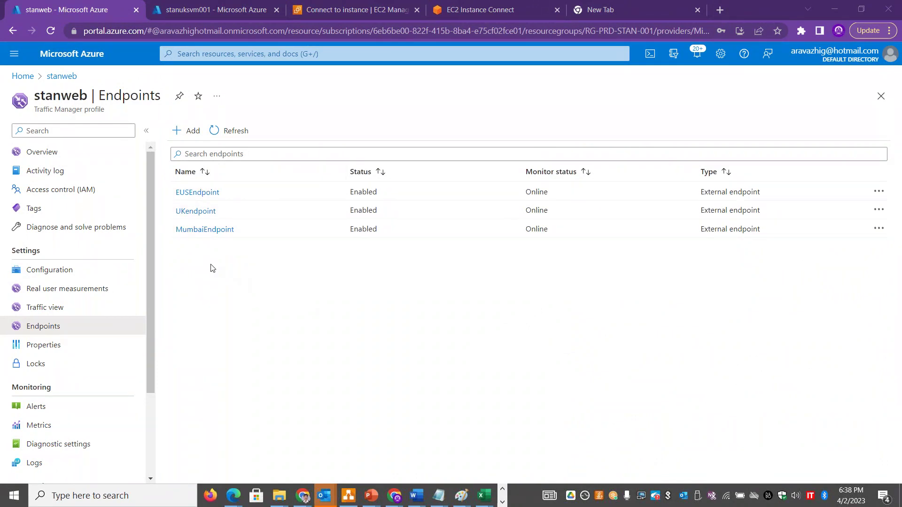
Review the geo-mapping regions of EUSEndpoint and return to the profile's endpoint list
{"action": "left_click", "coordinate": [201, 196]}
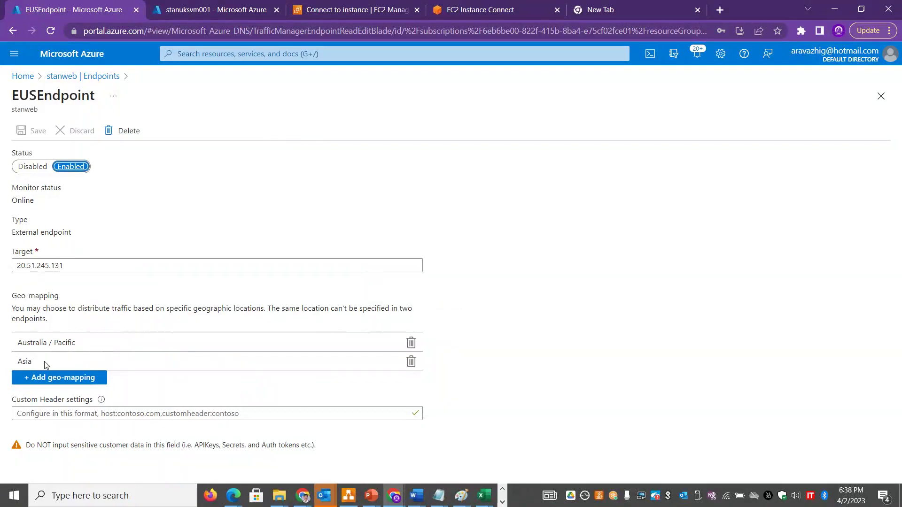
{"action": "left_click", "coordinate": [99, 76]}
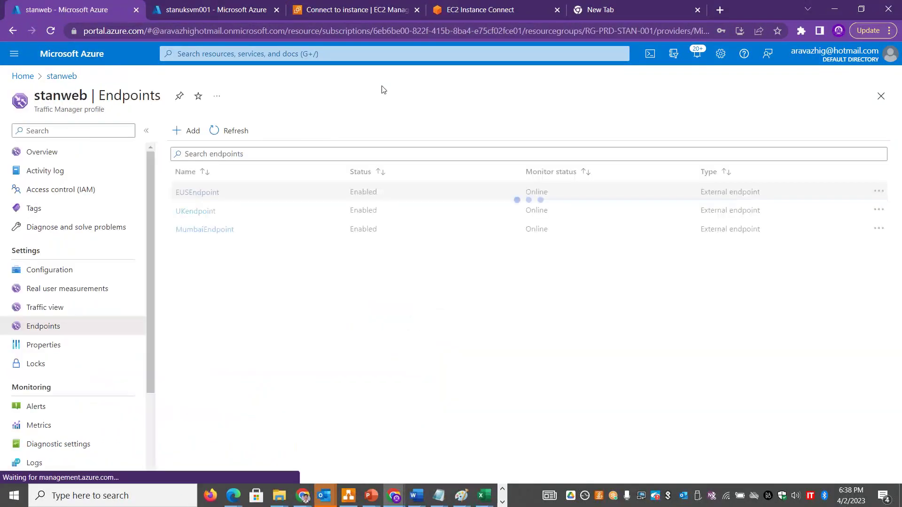
Switch to the Chrome window with GeoPeeker and close the old stanweb.trafficmanager.net page
{"action": "key", "text": "alt+Tab"}
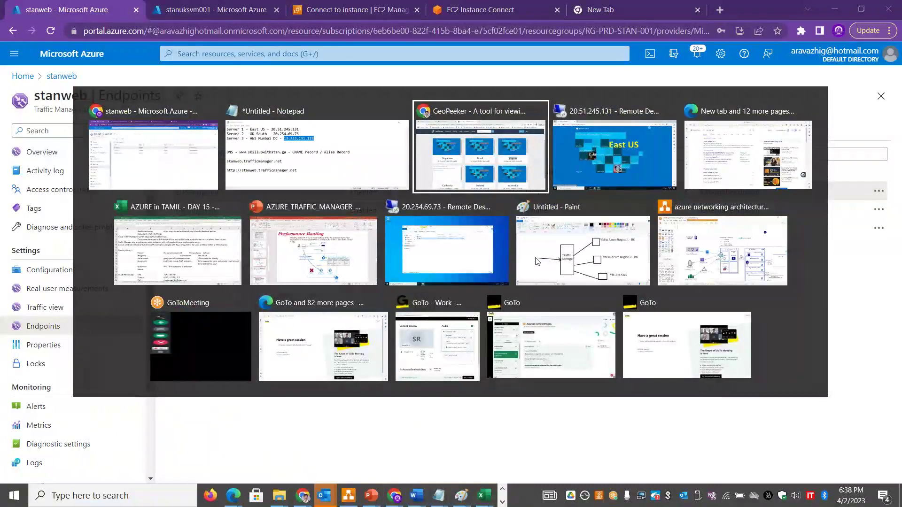
{"action": "key", "text": "ctrl+shift+Tab"}
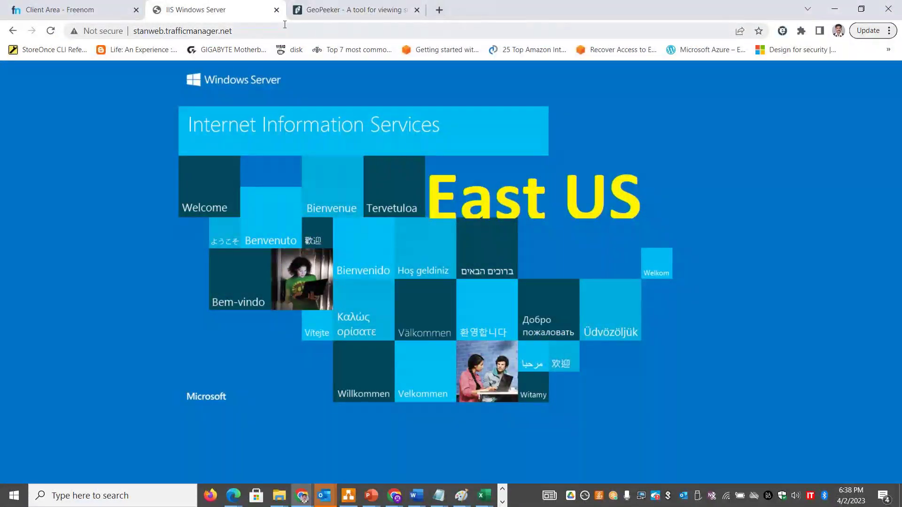
{"action": "left_click", "coordinate": [277, 9]}
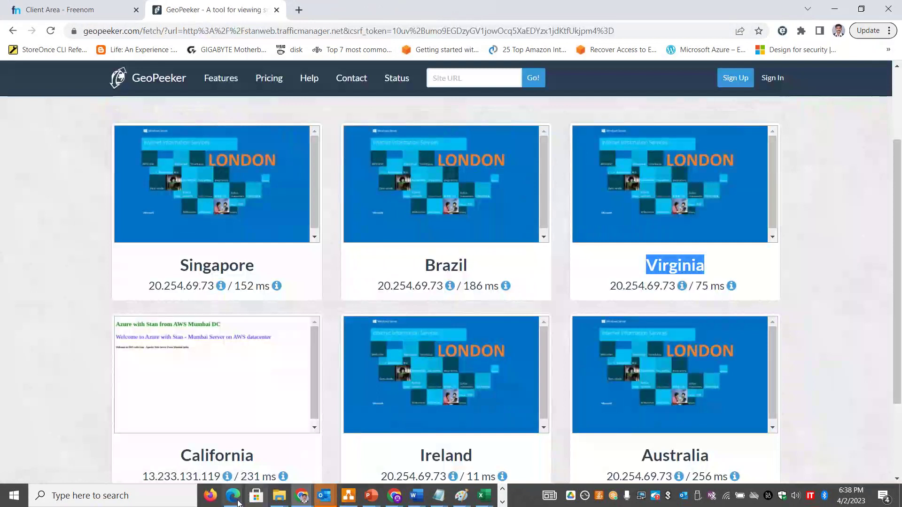
Bring up the Edge window for testing and copy the hostname stanweb.trafficmanager.net from the Notepad notes
{"action": "mouse_move", "coordinate": [233, 496]}
{"action": "left_click", "coordinate": [336, 453]}
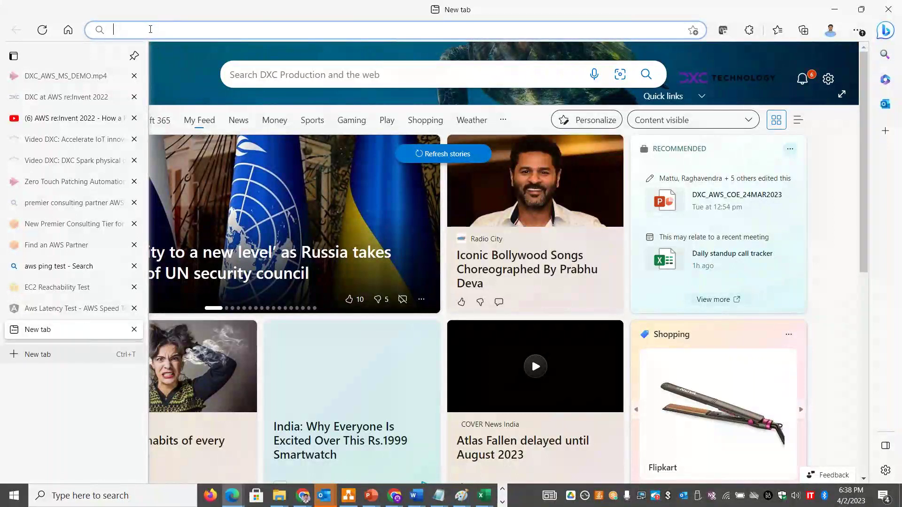
{"action": "key", "text": "alt+Tab"}
{"action": "key", "text": "alt+Tab"}
{"action": "key", "text": "alt+Tab"}
{"action": "key", "text": "alt+Tab"}
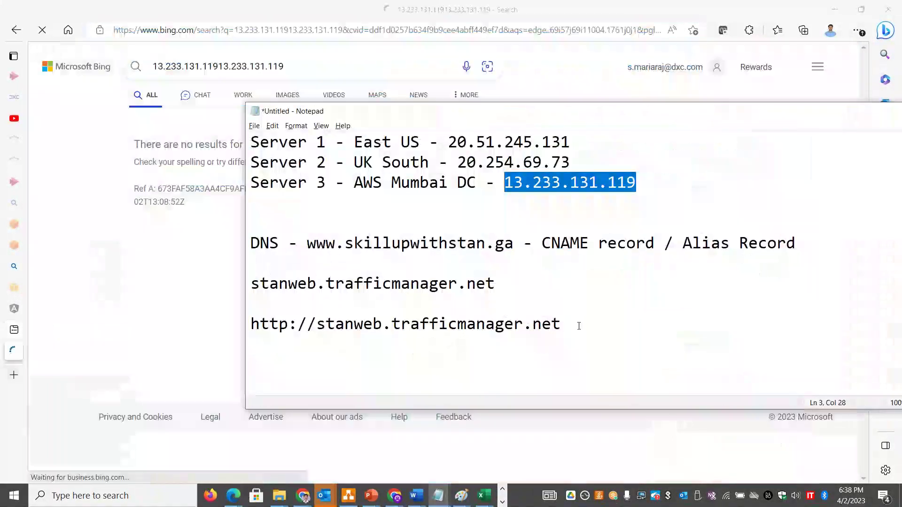
{"action": "left_click_drag", "start_coordinate": [561, 324], "coordinate": [314, 324]}
{"action": "key", "text": "ctrl+c"}
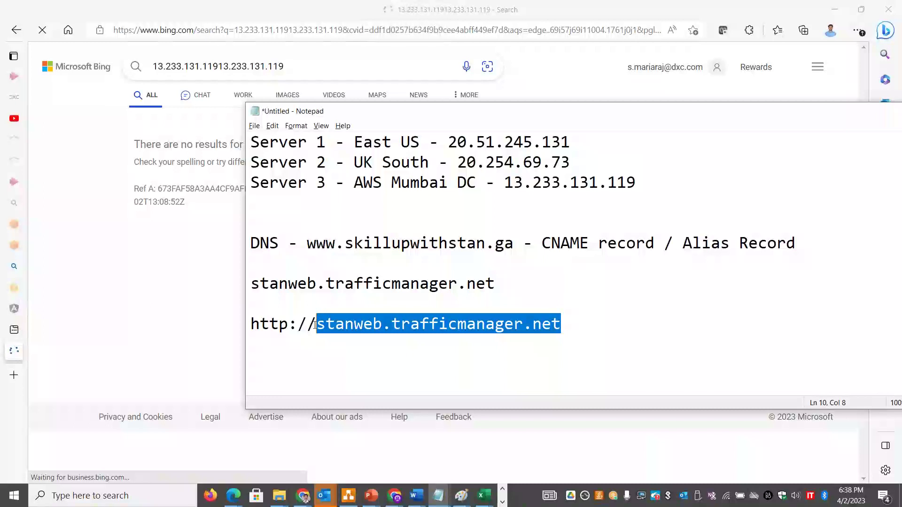
Load stanweb.trafficmanager.net in Edge to test the geographic routing
{"action": "key", "text": "alt+Tab"}
{"action": "key", "text": "ctrl+l"}
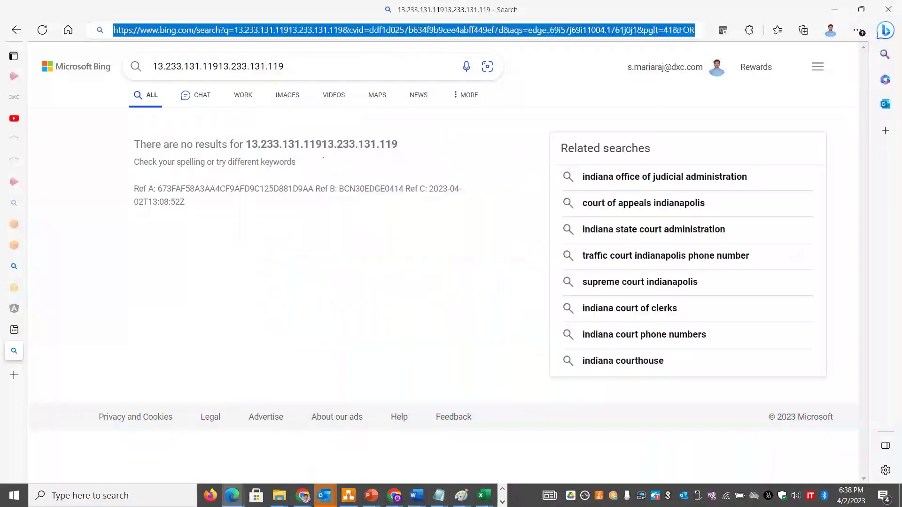
{"action": "key", "text": "BackSpace"}
{"action": "key", "text": "ctrl+v"}
{"action": "key", "text": "Return"}
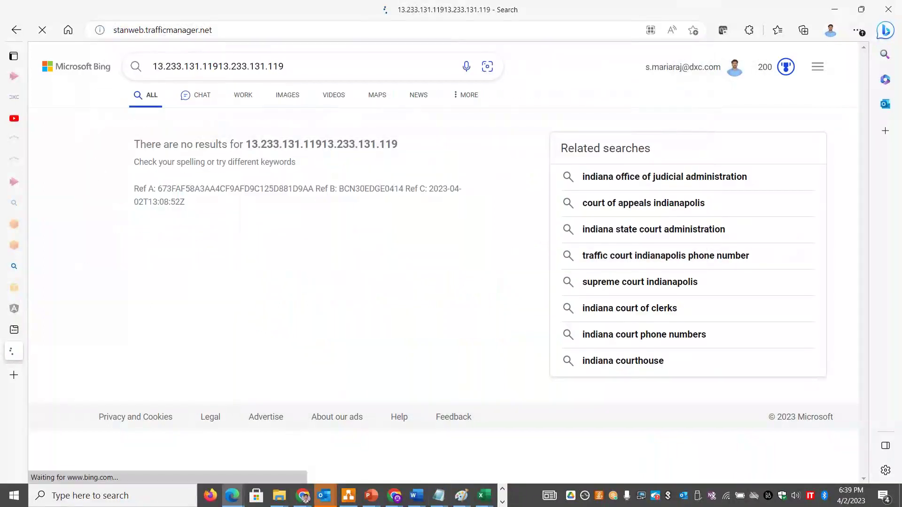
Return to GeoPeeker in Chrome, try rerunning its check of stanweb.trafficmanager.net, and close the GeoPeeker page
{"action": "left_click", "coordinate": [835, 10]}
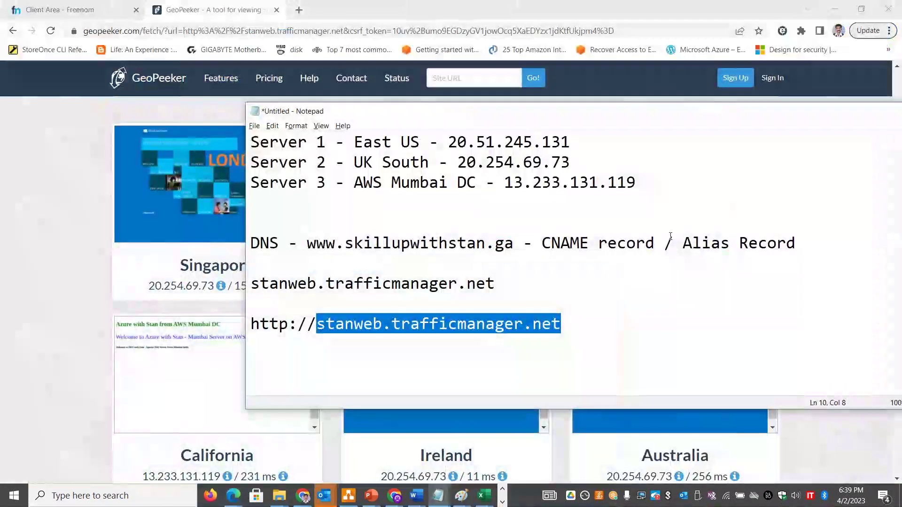
{"action": "key", "text": "alt+Tab"}
{"action": "left_click", "coordinate": [624, 31]}
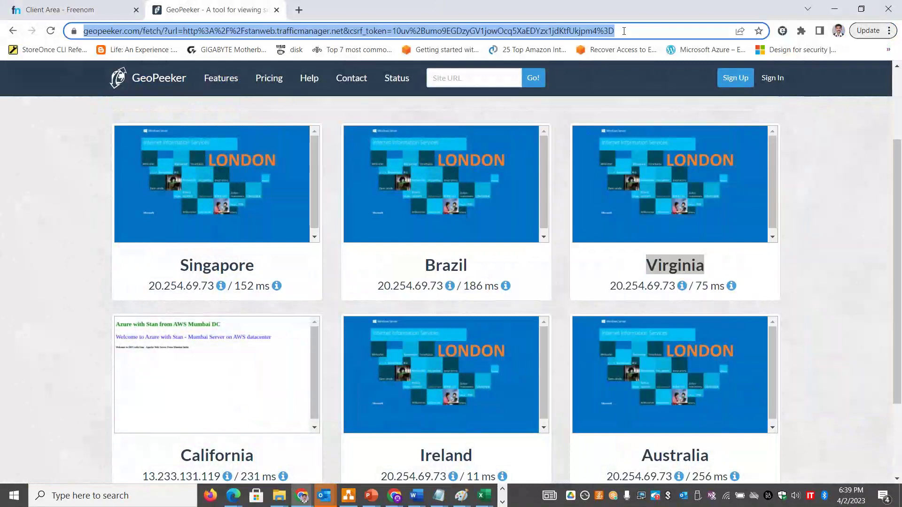
{"action": "key", "text": "Return"}
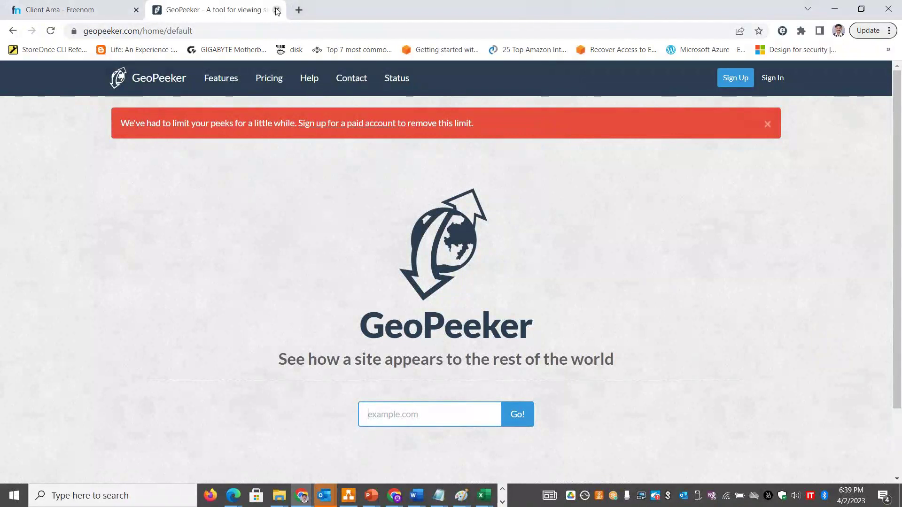
{"action": "key", "text": "ctrl+w"}
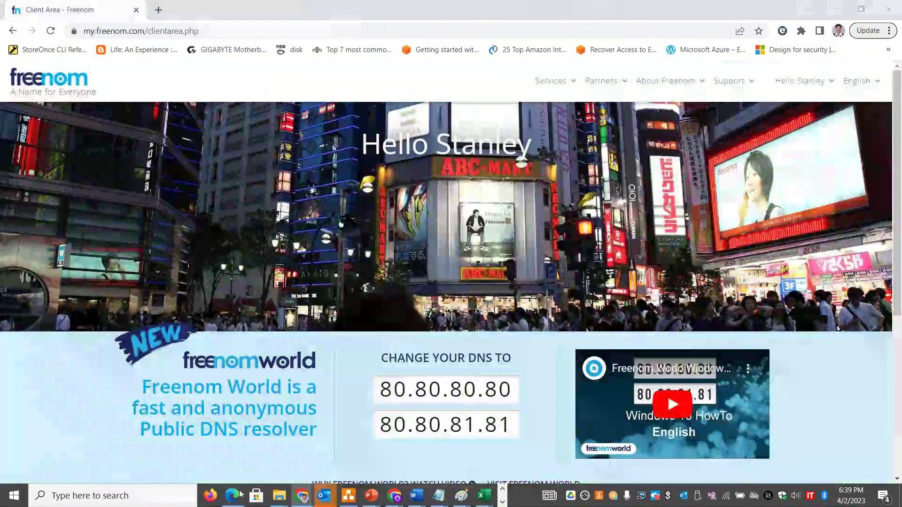
Switch to the Edge window showing the East US page, copy the hostname stanweb.trafficmanager.net, and try to load geopeeker.net
{"action": "mouse_move", "coordinate": [240, 491]}
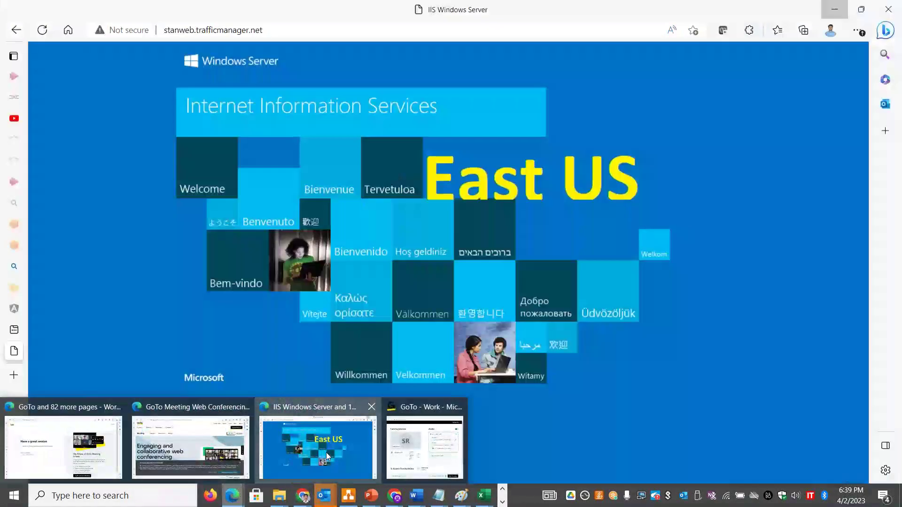
{"action": "left_click", "coordinate": [328, 457]}
{"action": "left_click", "coordinate": [224, 36]}
{"action": "key", "text": "ctrl+c"}
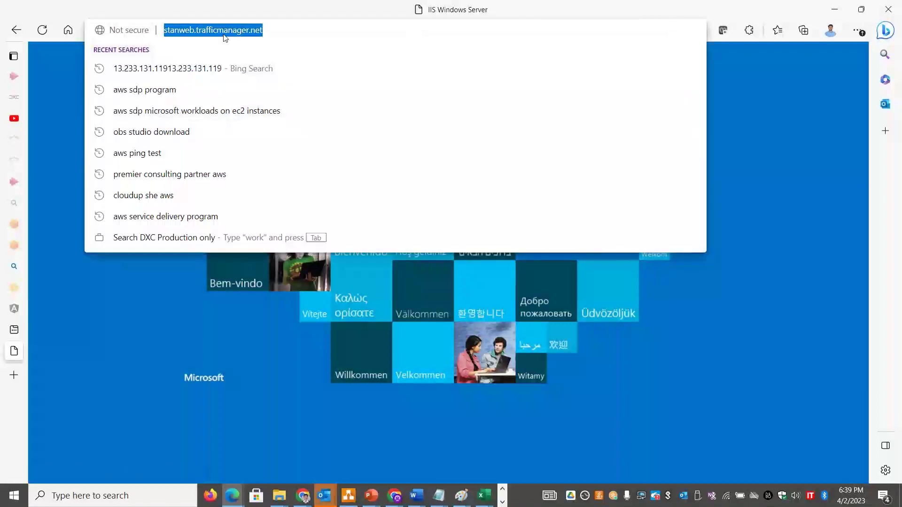
{"action": "type", "text": "geopeeker.net"}
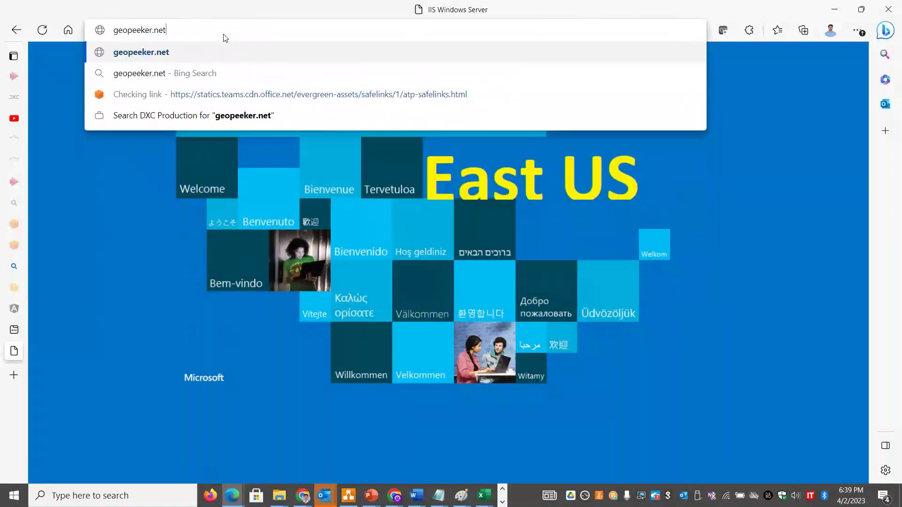
{"action": "key", "text": "Return"}
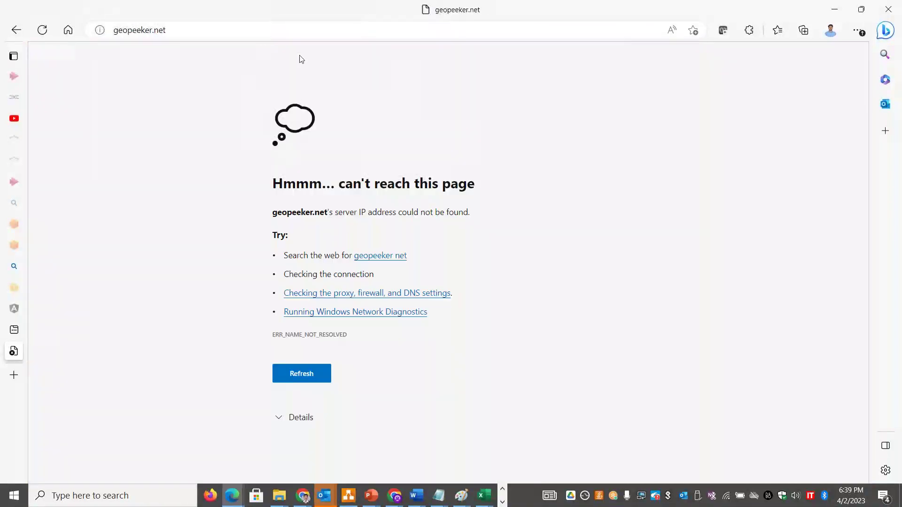
{"action": "key", "text": "alt+Tab"}
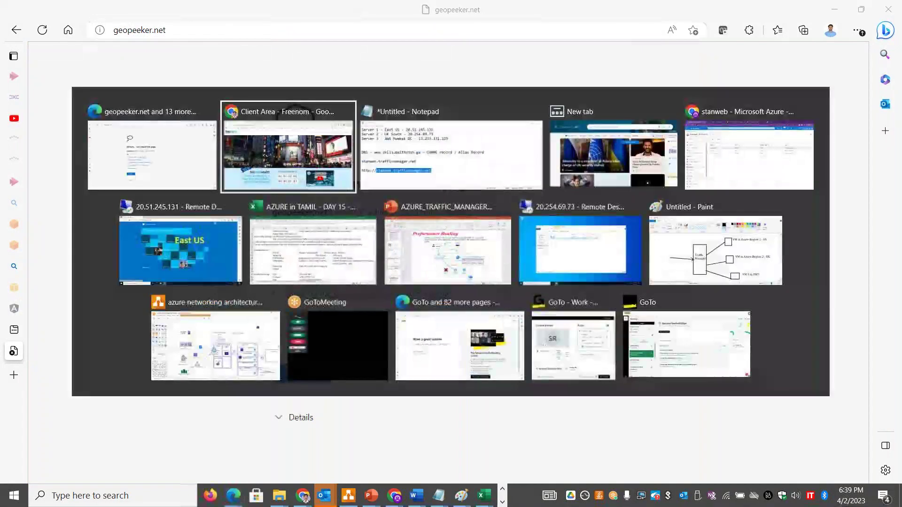
{"action": "key", "text": "Tab"}
{"action": "key", "text": "Tab"}
{"action": "key", "text": "Tab"}
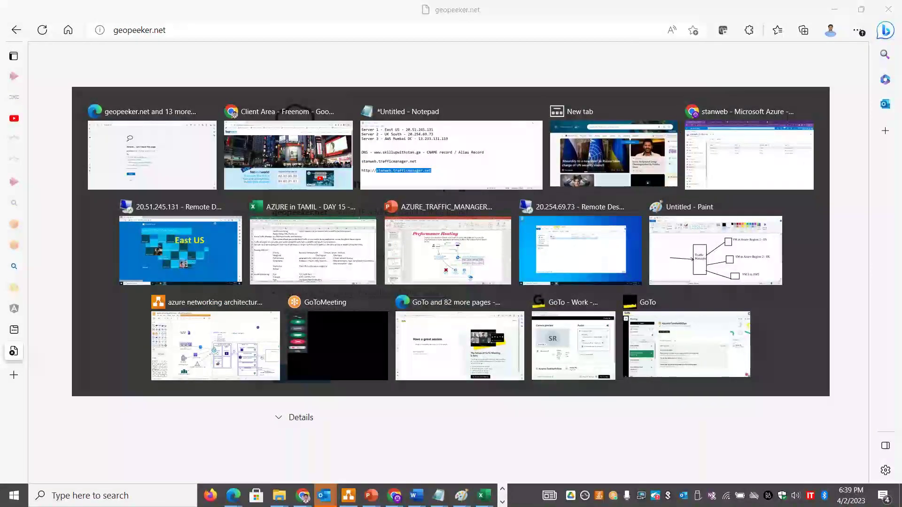
{"action": "key", "text": "alt+Tab"}
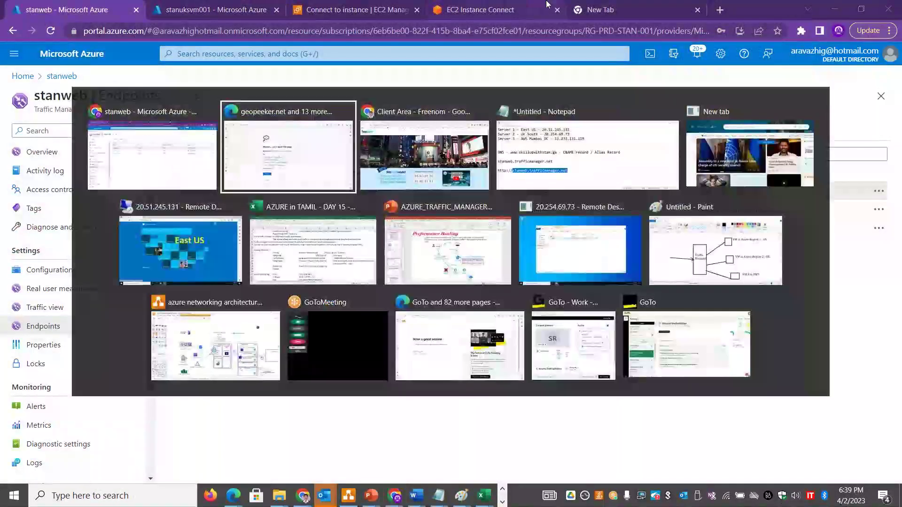
{"action": "key", "text": "Tab"}
{"action": "key", "text": "shift+Tab"}
{"action": "key", "text": "Tab"}
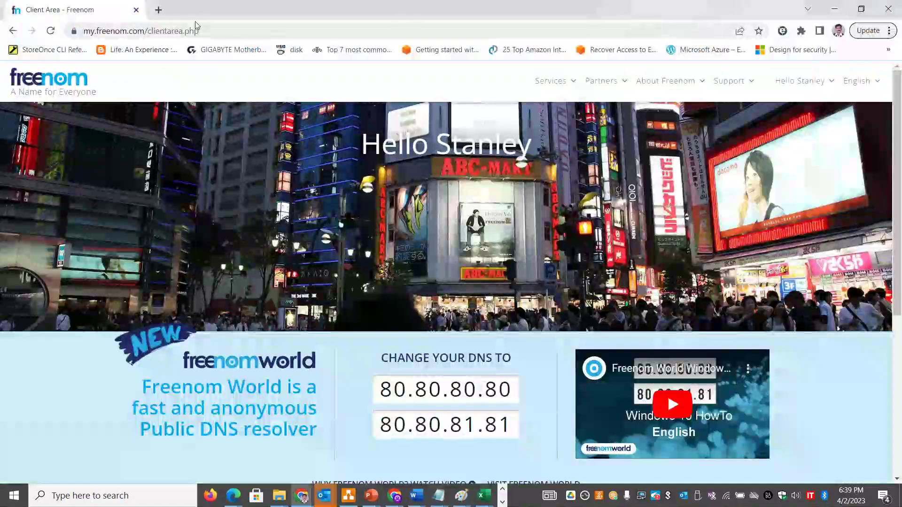
{"action": "left_click", "coordinate": [158, 10]}
{"action": "type", "text": "geo"}
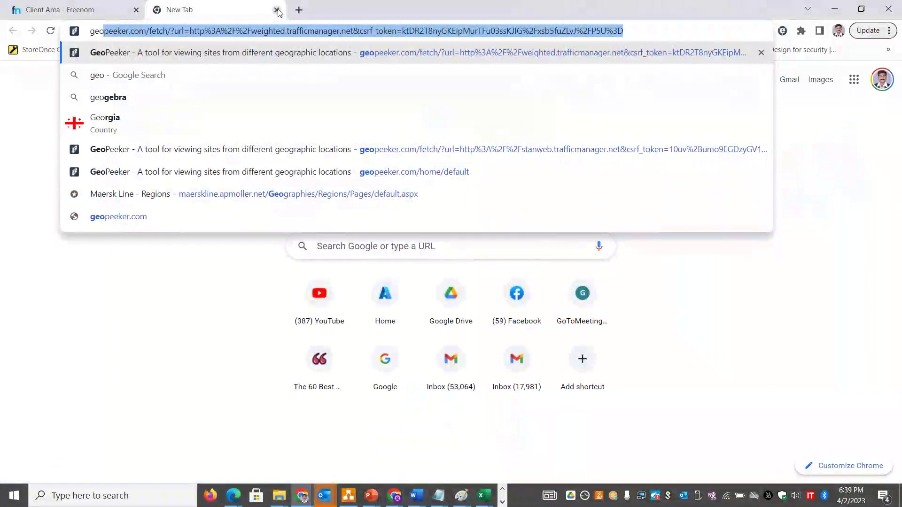
{"action": "key", "text": "ctrl+w"}
{"action": "left_click", "coordinate": [834, 8]}
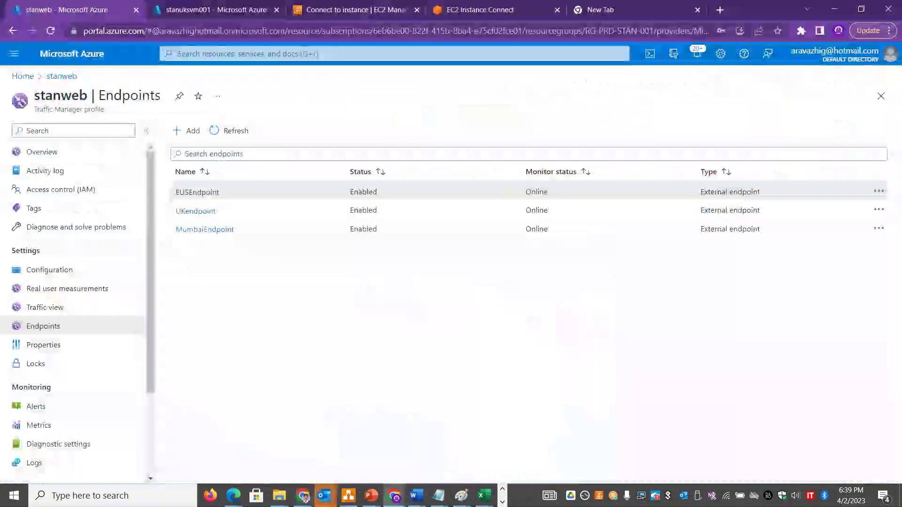
Return to the Edge window and load geopeeker.com instead of geopeeker.net
{"action": "key", "text": "alt+Tab"}
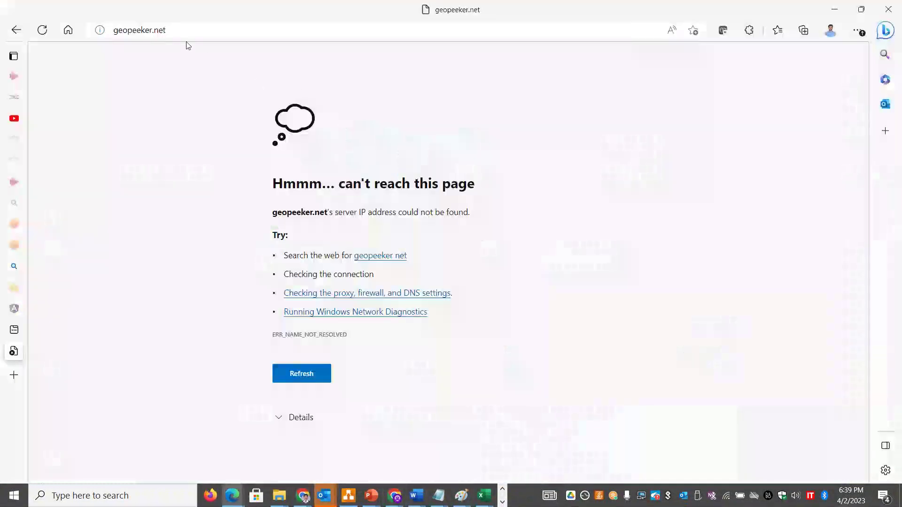
{"action": "double_click", "coordinate": [156, 28]}
{"action": "type", "text": "com"}
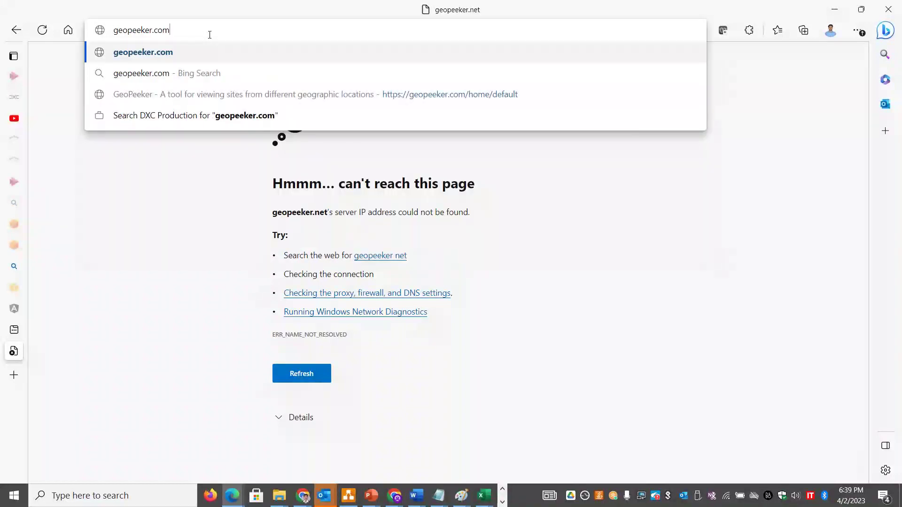
{"action": "key", "text": "Return"}
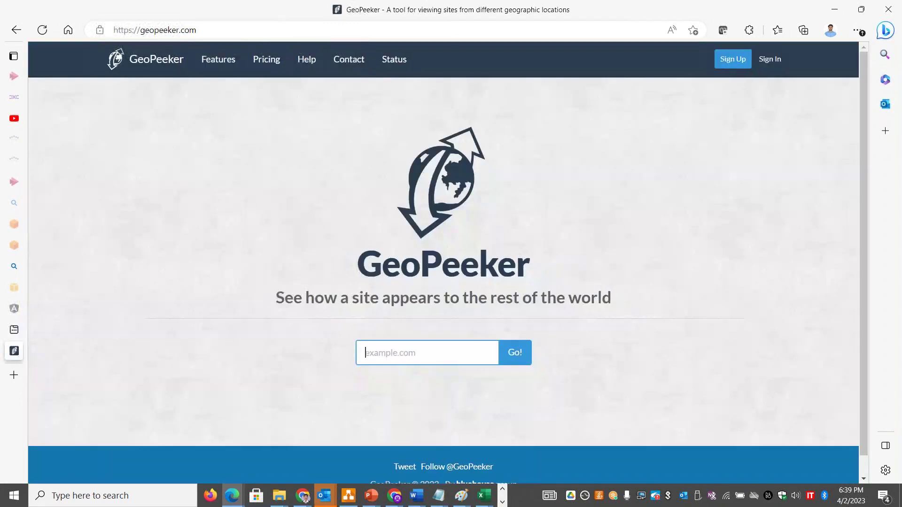
Try to run a site check from the GeoPeeker home page in Edge, and close the GeoPeeker page
{"action": "left_click", "coordinate": [405, 353]}
{"action": "key", "text": "Down"}
{"action": "key", "text": "Return"}
{"action": "key", "text": "Return"}
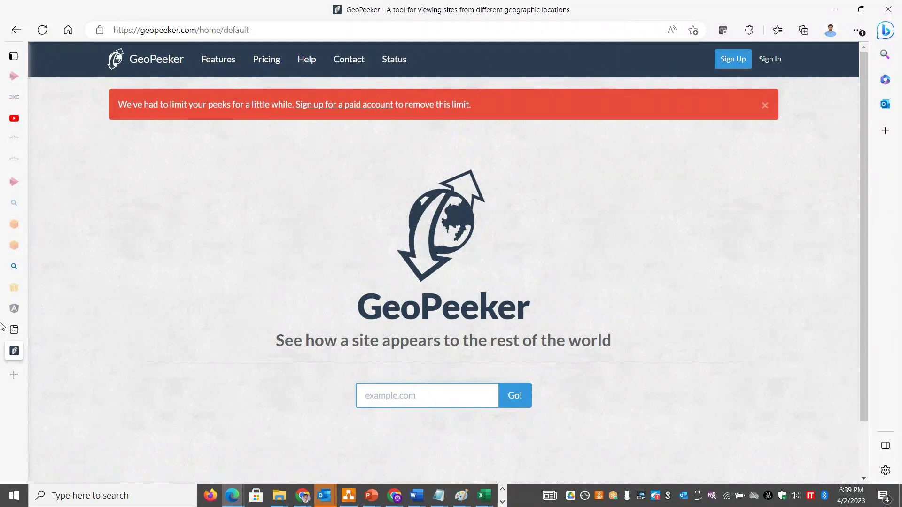
{"action": "mouse_move", "coordinate": [100, 359]}
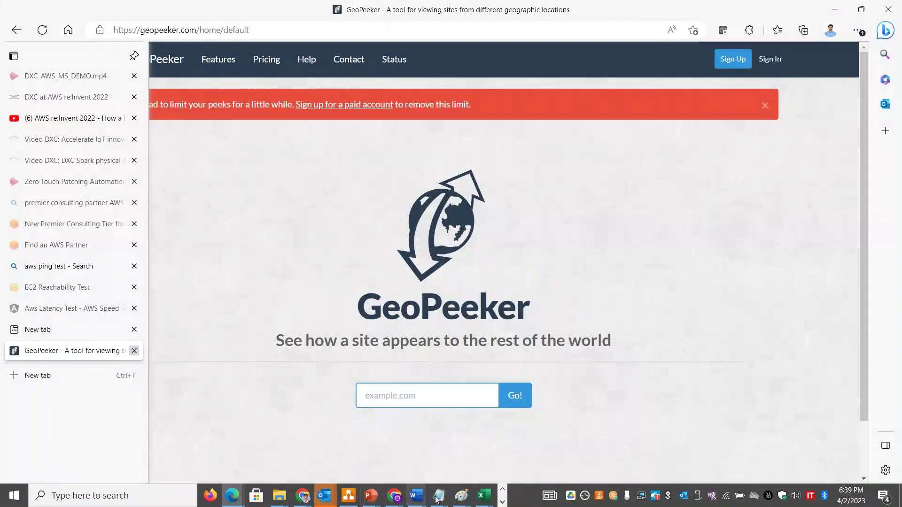
{"action": "key", "text": "ctrl+w"}
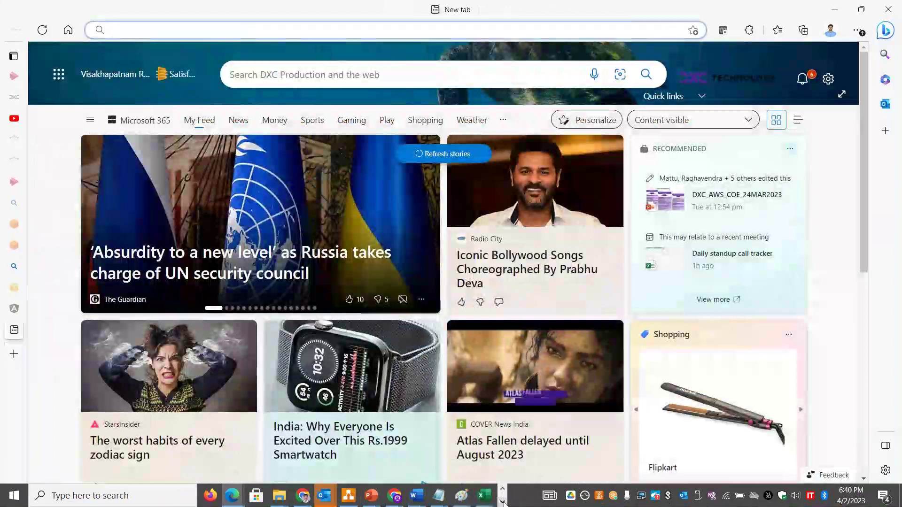
Switch to the 20.51.245.131 remote desktop, load geopeeker.com in its browser, and run a check of stanweb.trafficmanager.net
{"action": "left_click", "coordinate": [502, 502]}
{"action": "mouse_move", "coordinate": [242, 496]}
{"action": "left_click", "coordinate": [178, 443]}
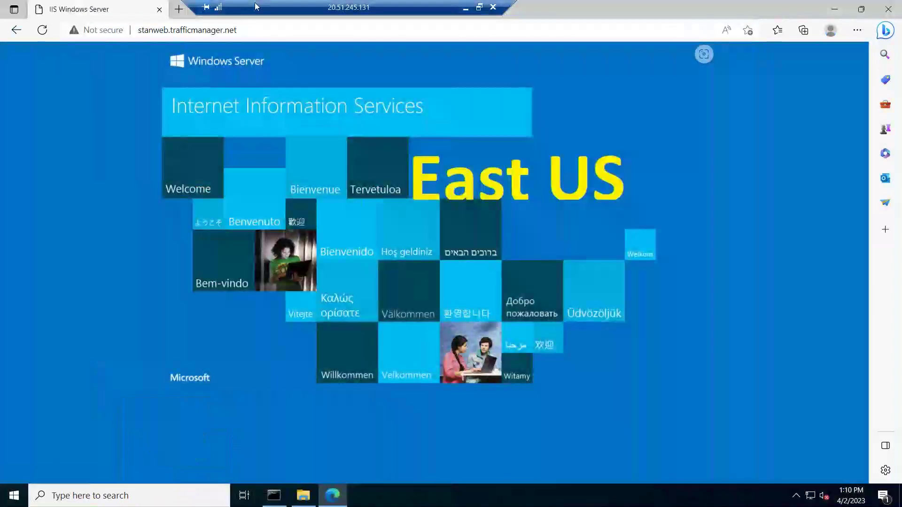
{"action": "type", "text": "geo"}
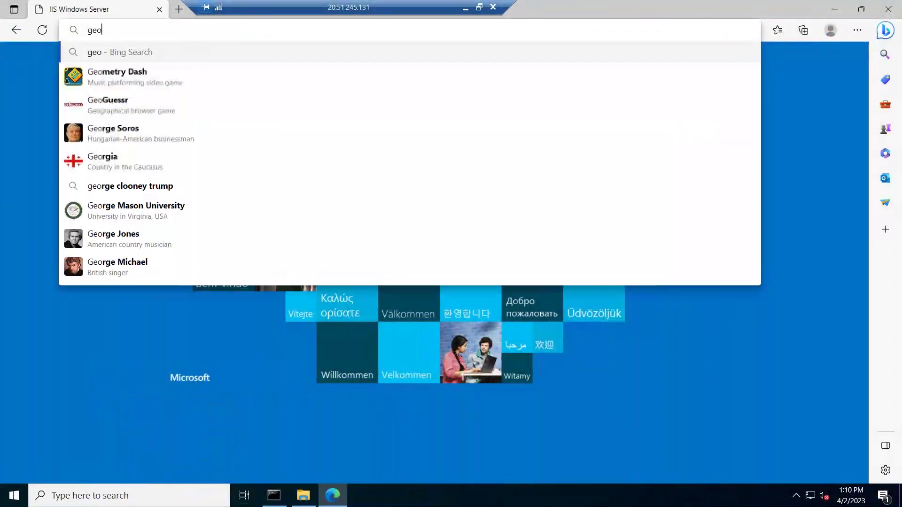
{"action": "type", "text": "peeker.com"}
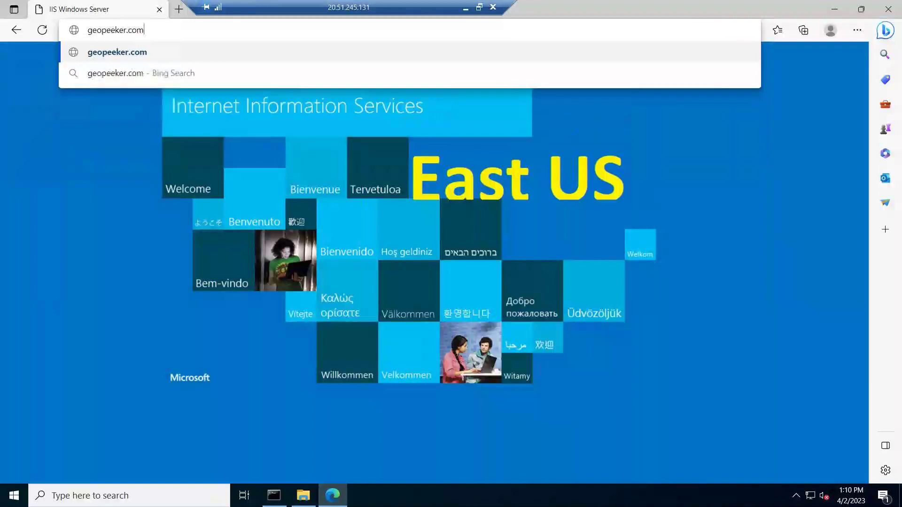
{"action": "key", "text": "Return"}
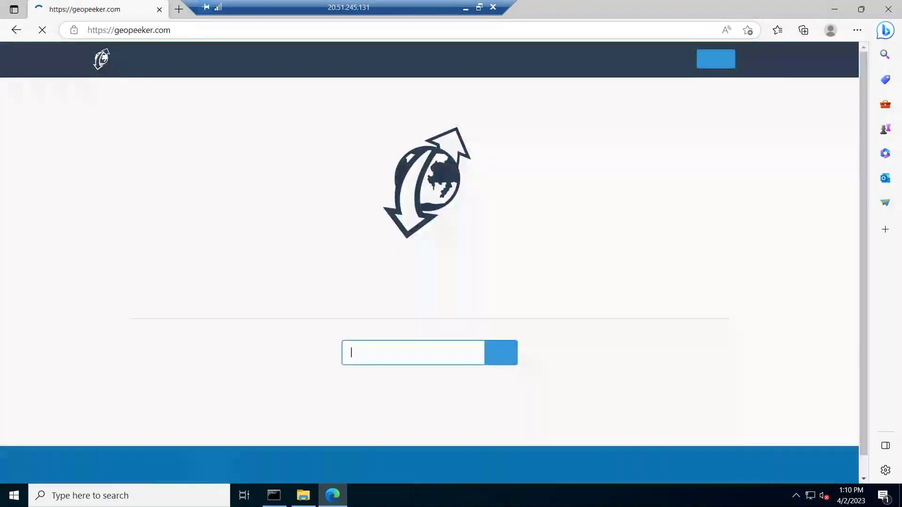
{"action": "key", "text": "ctrl+v"}
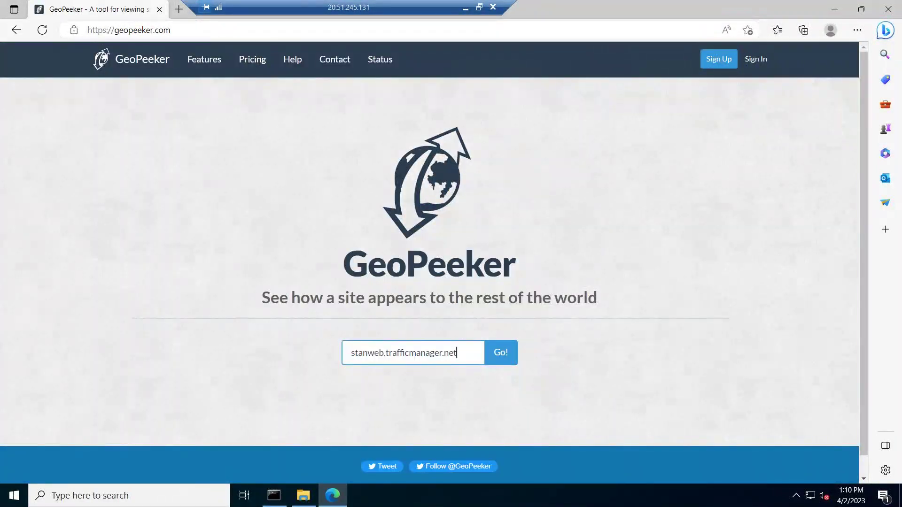
{"action": "key", "text": "Return"}
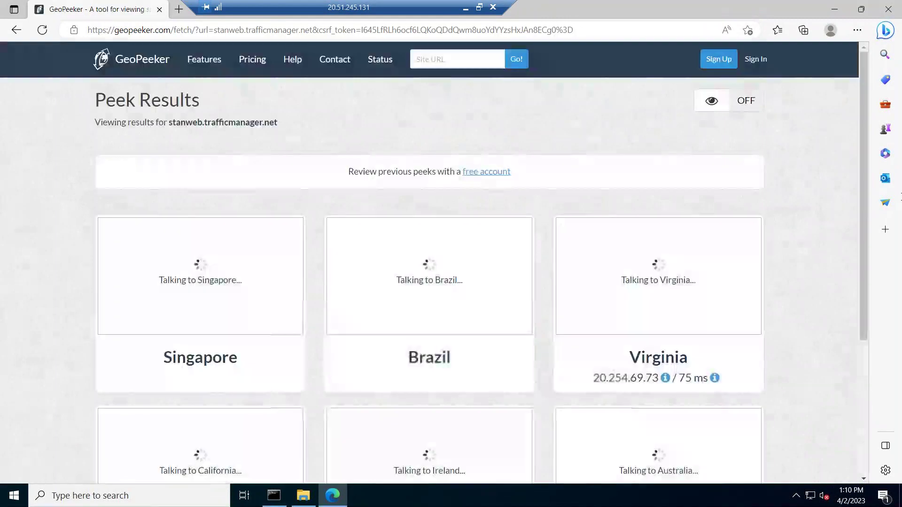
Examine the GeoPeeker results for each location, including the Ireland page, and return to the stanweb endpoints in the Azure portal
{"action": "left_click_drag", "start_coordinate": [870, 154], "coordinate": [870, 241]}
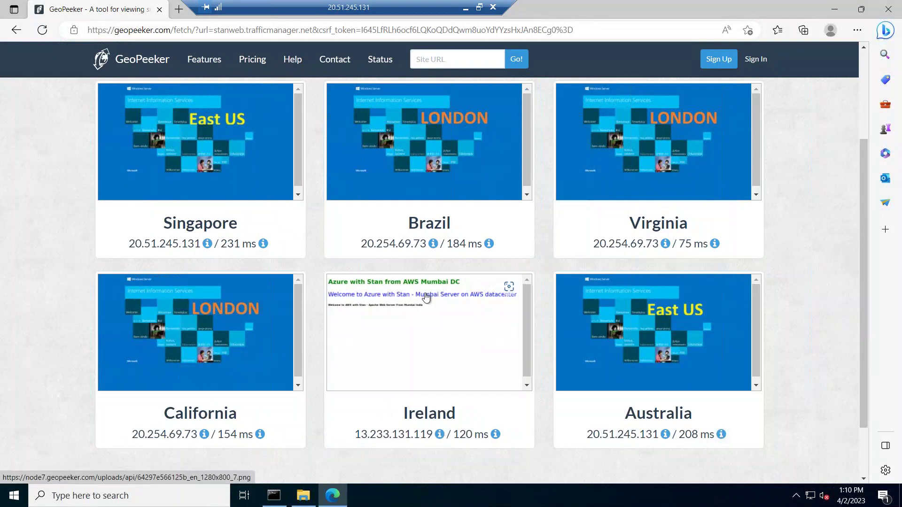
{"action": "left_click", "coordinate": [459, 344]}
{"action": "key", "text": "Escape"}
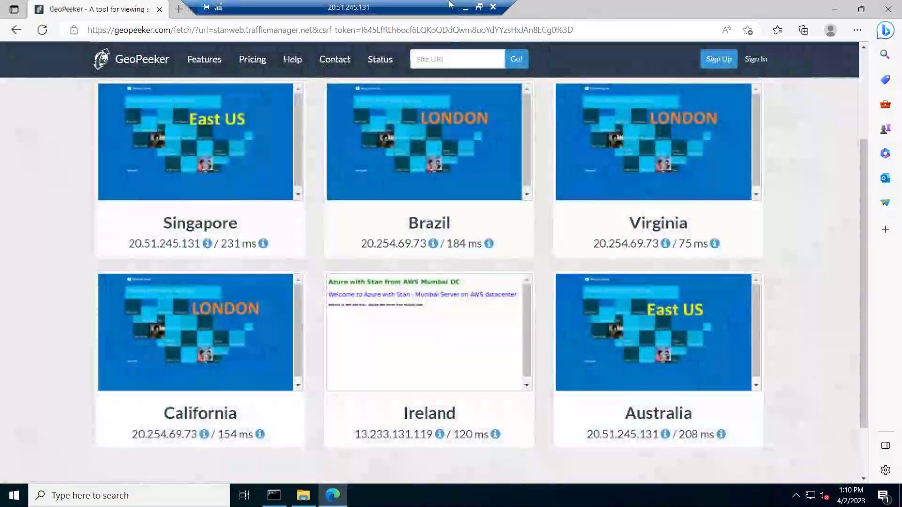
{"action": "left_click", "coordinate": [465, 9]}
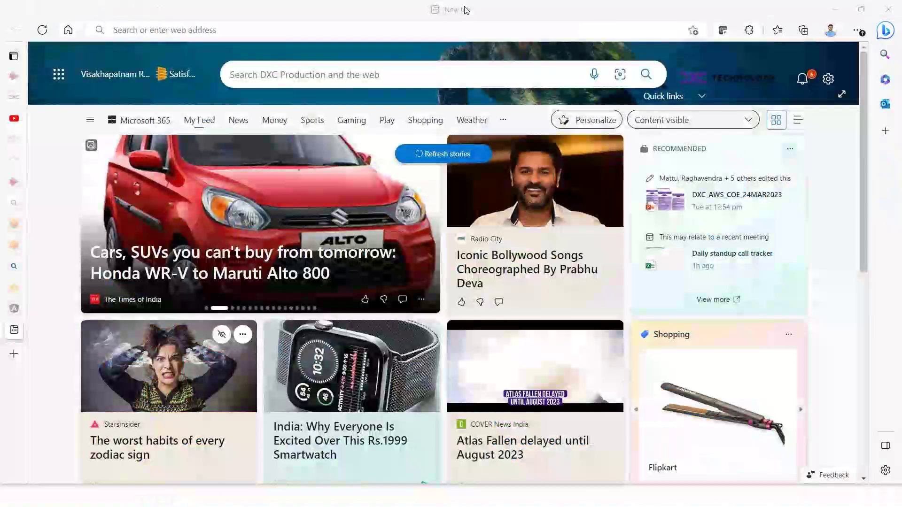
{"action": "key", "text": "alt+Tab"}
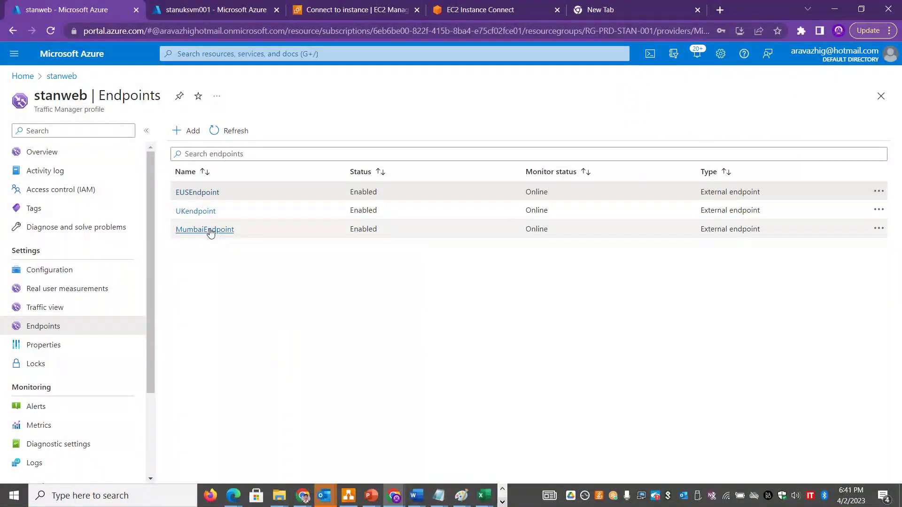
Try to add Europe as a geo-mapping on UKendpoint and save it, and return to the endpoints list without the change
{"action": "left_click", "coordinate": [203, 213]}
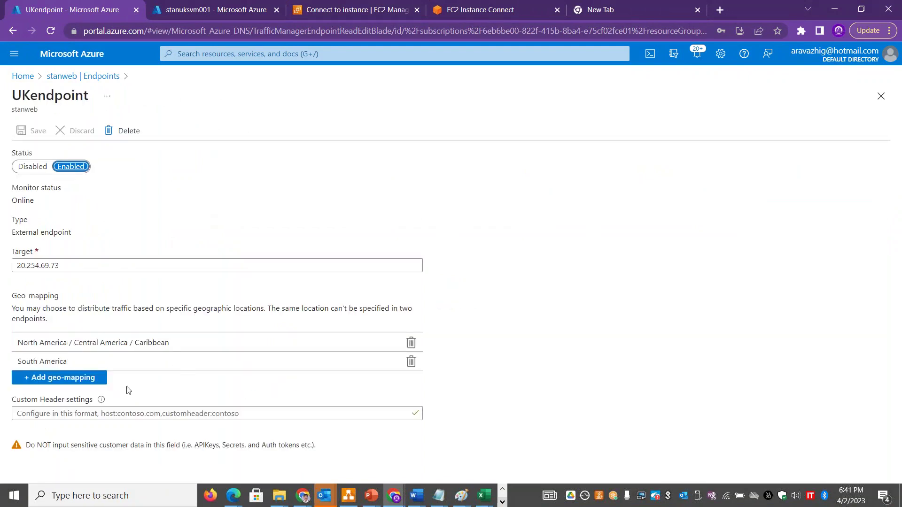
{"action": "left_click", "coordinate": [83, 379]}
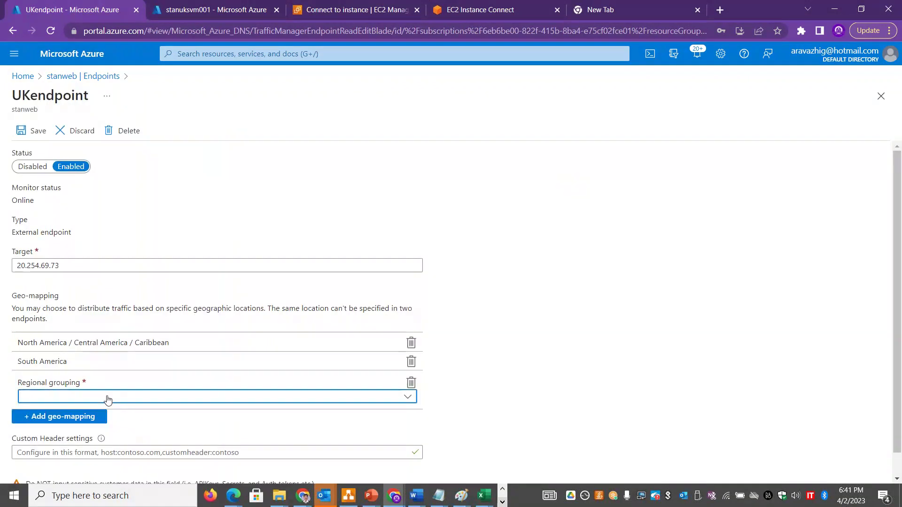
{"action": "left_click", "coordinate": [108, 399]}
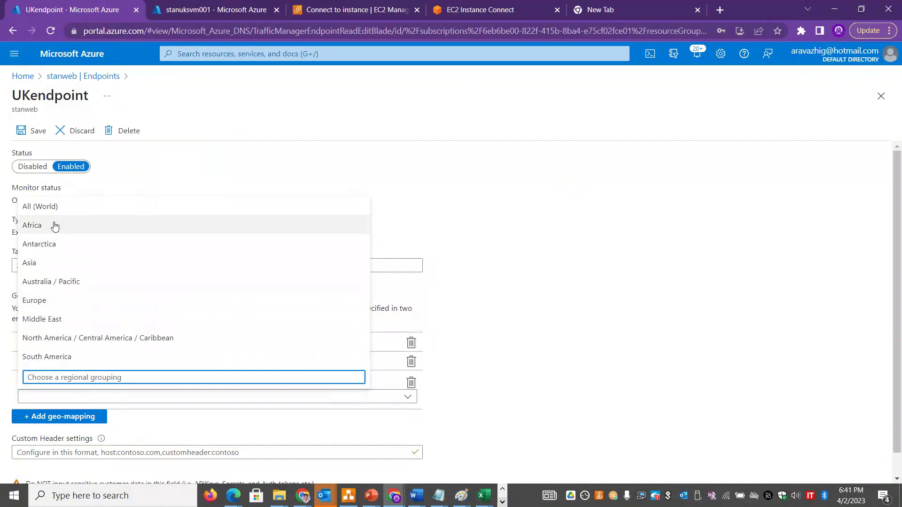
{"action": "left_click", "coordinate": [63, 302]}
{"action": "left_click", "coordinate": [33, 130]}
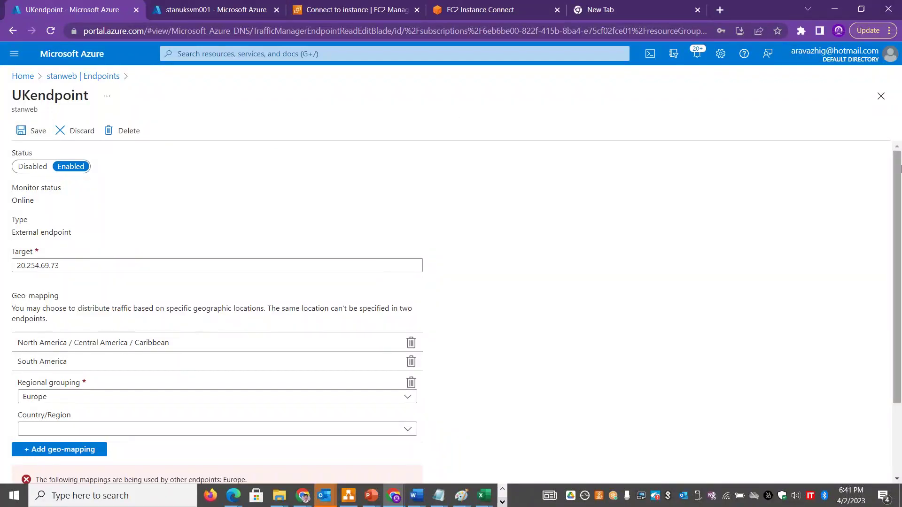
{"action": "scroll", "coordinate": [82, 430], "scroll_direction": "down", "scroll_amount": 3}
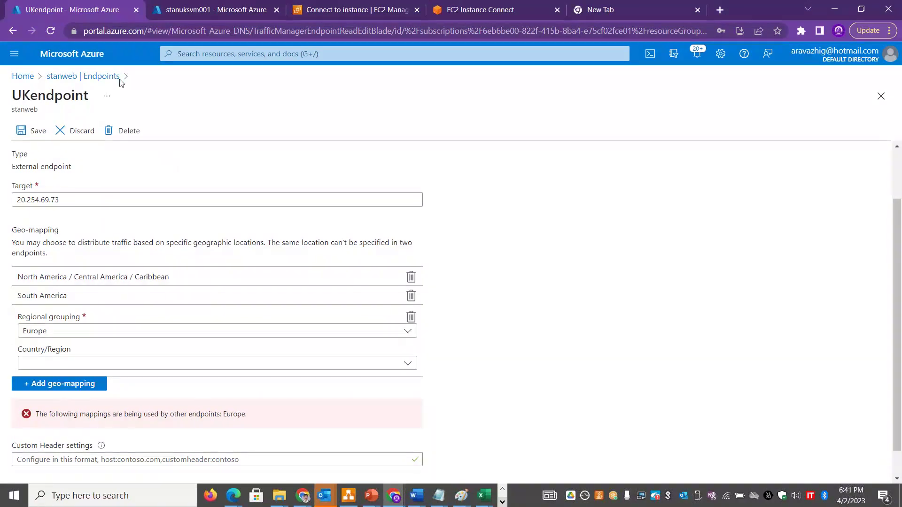
{"action": "left_click", "coordinate": [104, 77]}
{"action": "left_click", "coordinate": [508, 97]}
Remove the Europe geo-mapping from MumbaiEndpoint and save the endpoint
{"action": "left_click", "coordinate": [211, 229]}
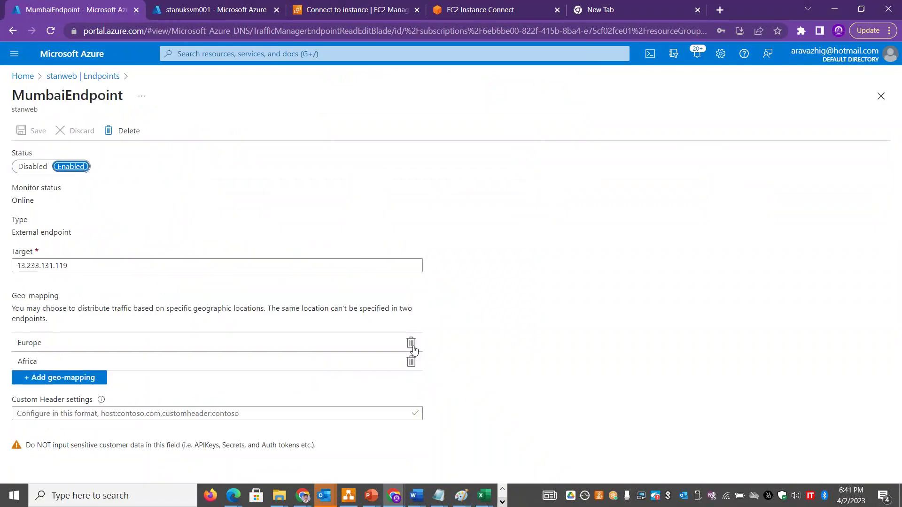
{"action": "left_click", "coordinate": [411, 345]}
{"action": "left_click", "coordinate": [24, 131]}
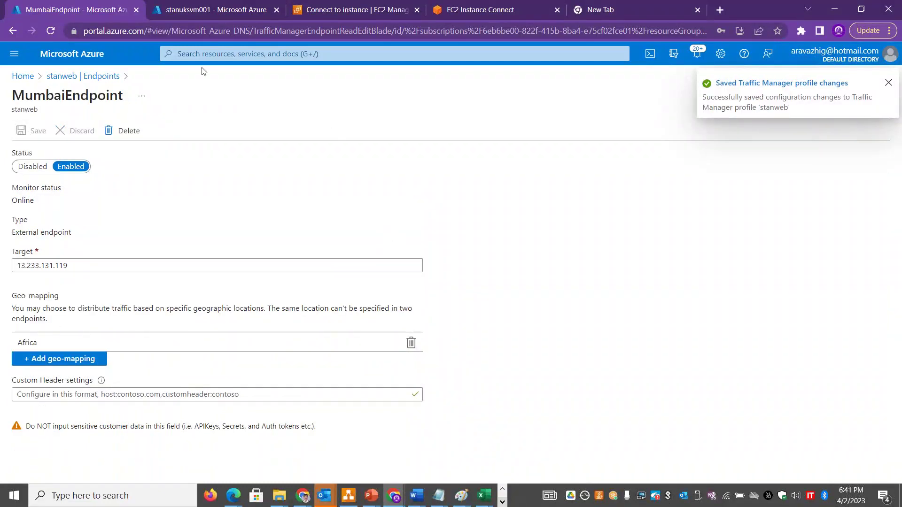
Add a geo-mapping with the regional grouping Europe to UKendpoint in the stanweb profile
{"action": "left_click", "coordinate": [105, 77]}
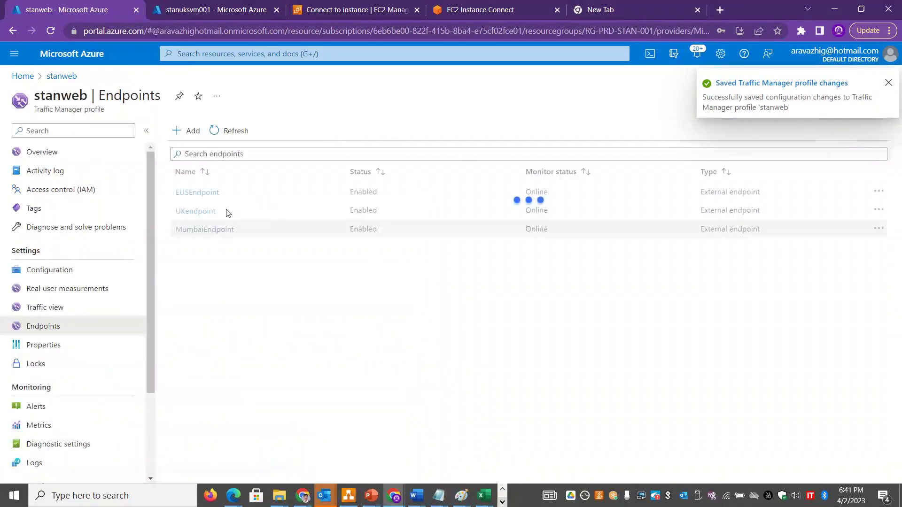
{"action": "left_click", "coordinate": [196, 211]}
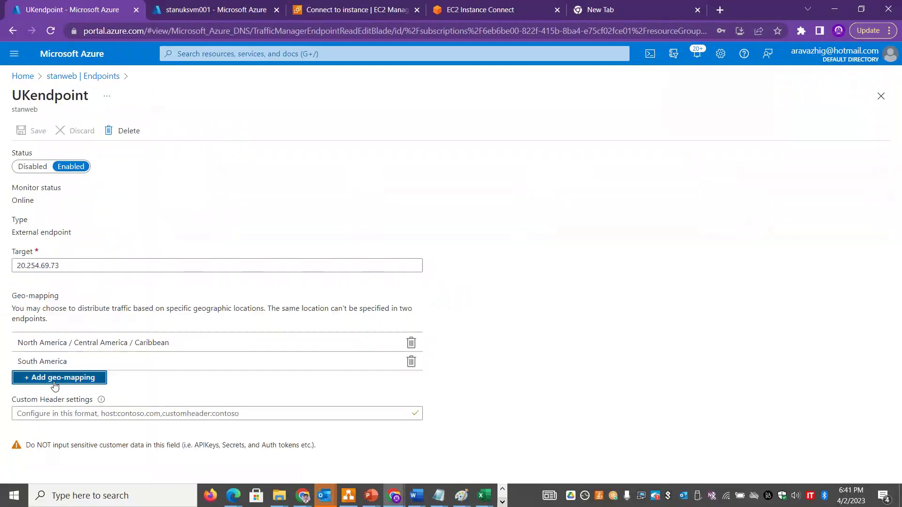
{"action": "left_click", "coordinate": [27, 380]}
{"action": "left_click", "coordinate": [82, 396]}
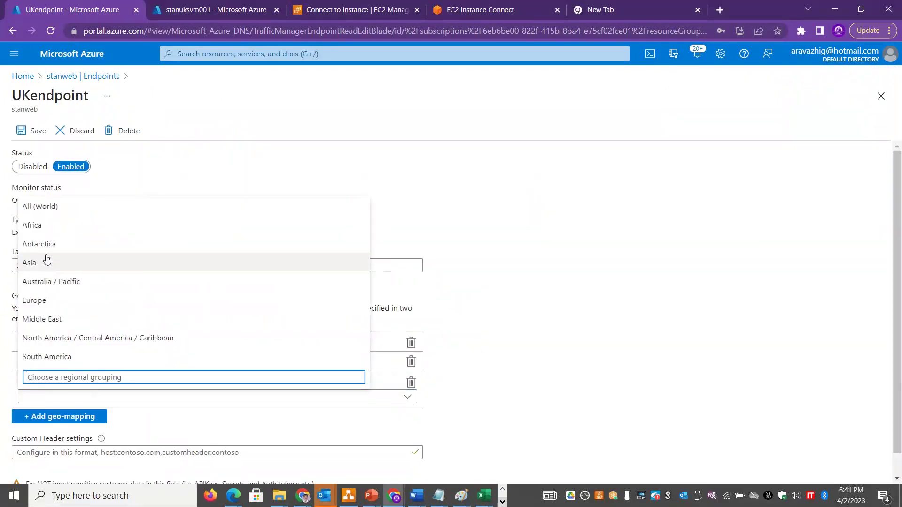
{"action": "left_click", "coordinate": [49, 302]}
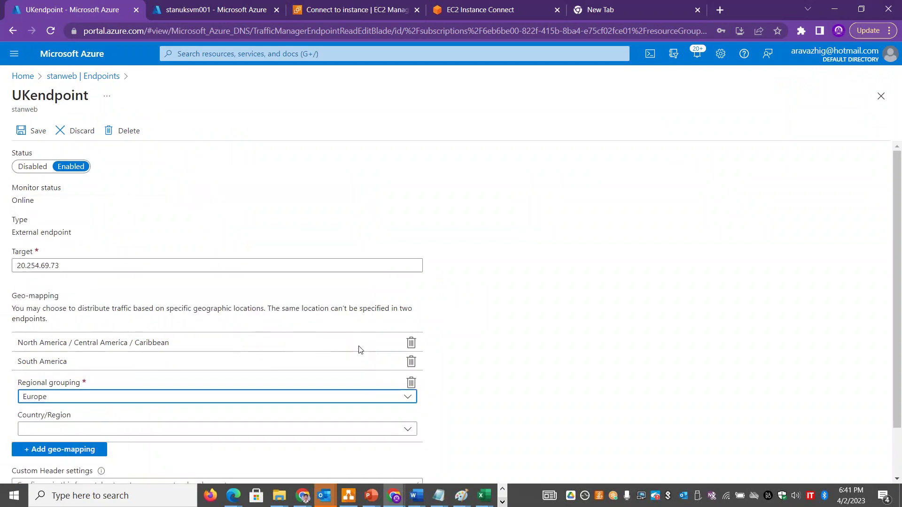
Remove the South America and North America / Central America / Caribbean geo-mappings from UKendpoint, save it, and return to the endpoints list
{"action": "left_click", "coordinate": [411, 361]}
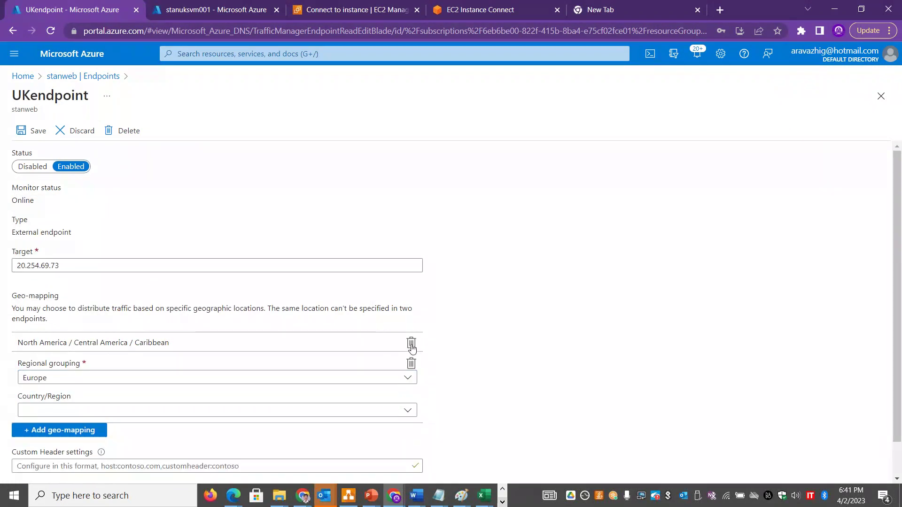
{"action": "left_click", "coordinate": [411, 342]}
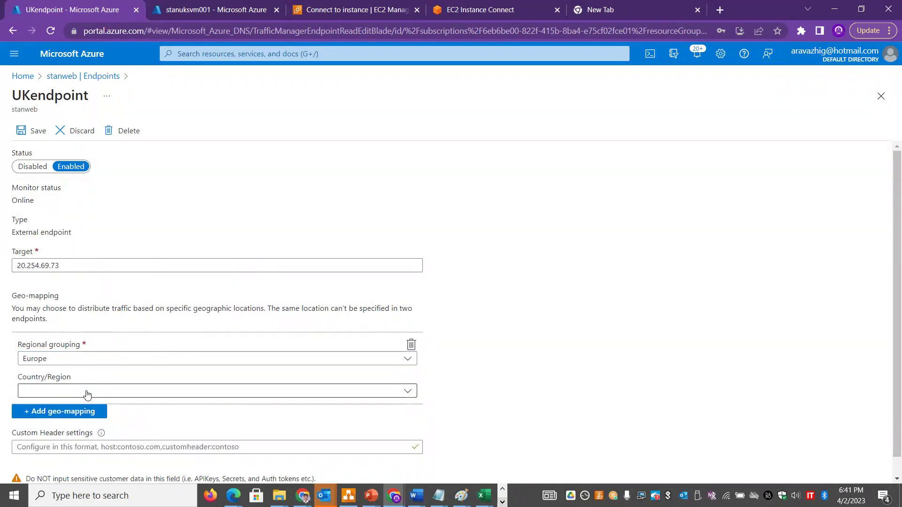
{"action": "left_click", "coordinate": [36, 138]}
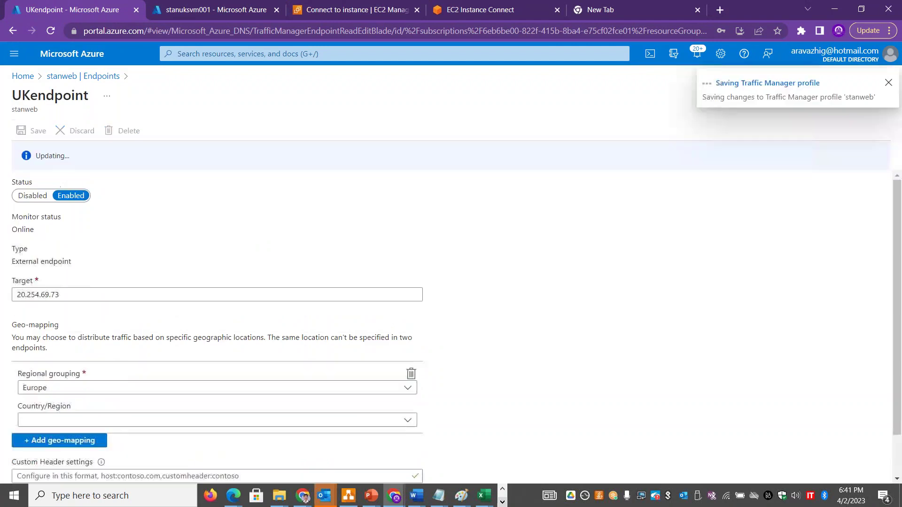
{"action": "left_click", "coordinate": [96, 79]}
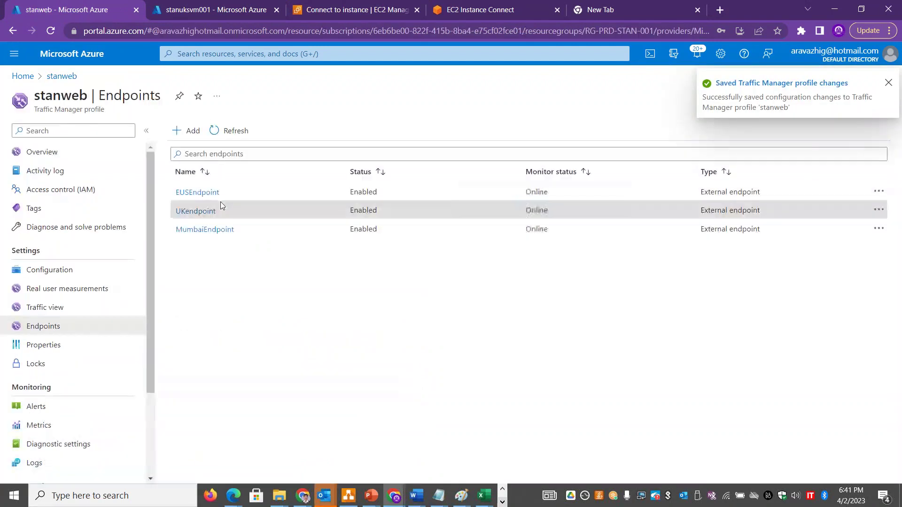
Replace EUSEndpoint's Asia and Australia / Pacific geo-mappings with North America / Central America / Caribbean, without choosing a specific country
{"action": "left_click", "coordinate": [198, 192]}
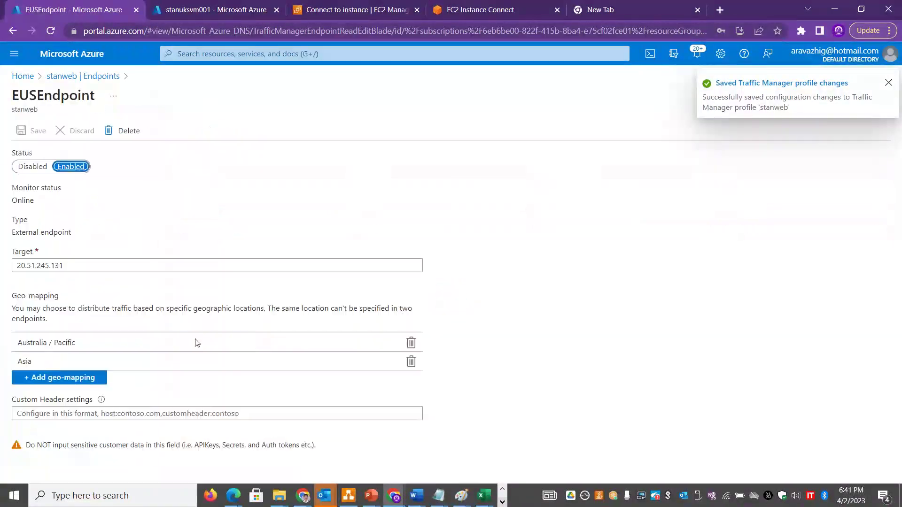
{"action": "left_click", "coordinate": [412, 362]}
{"action": "left_click", "coordinate": [412, 343]}
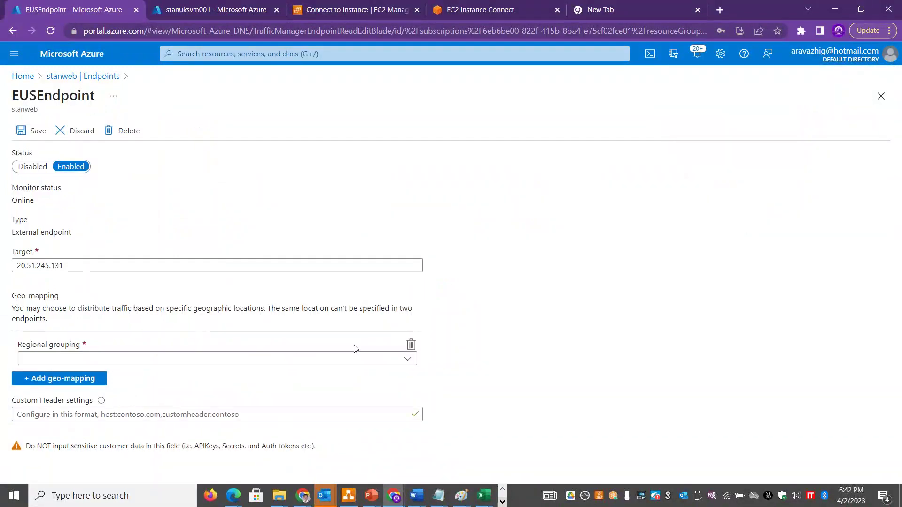
{"action": "left_click", "coordinate": [71, 361]}
{"action": "left_click", "coordinate": [85, 299]}
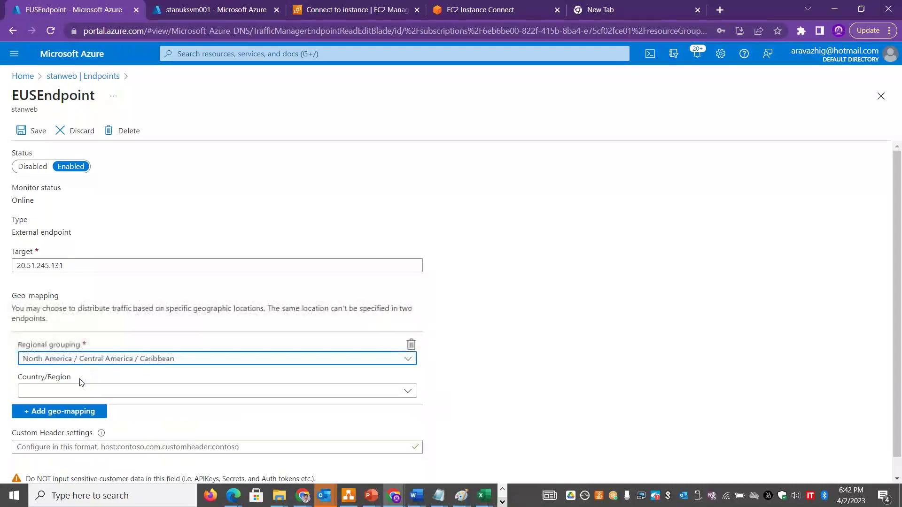
{"action": "left_click", "coordinate": [81, 391]}
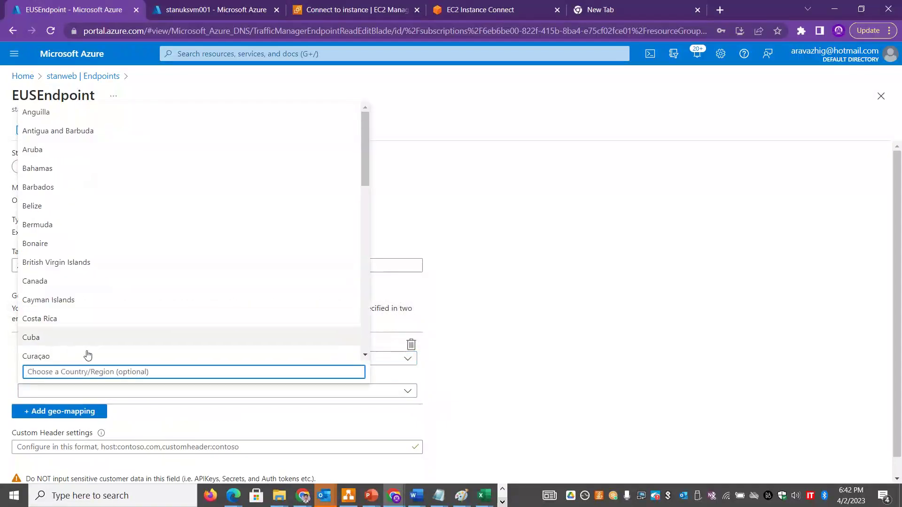
{"action": "left_click", "coordinate": [306, 393]}
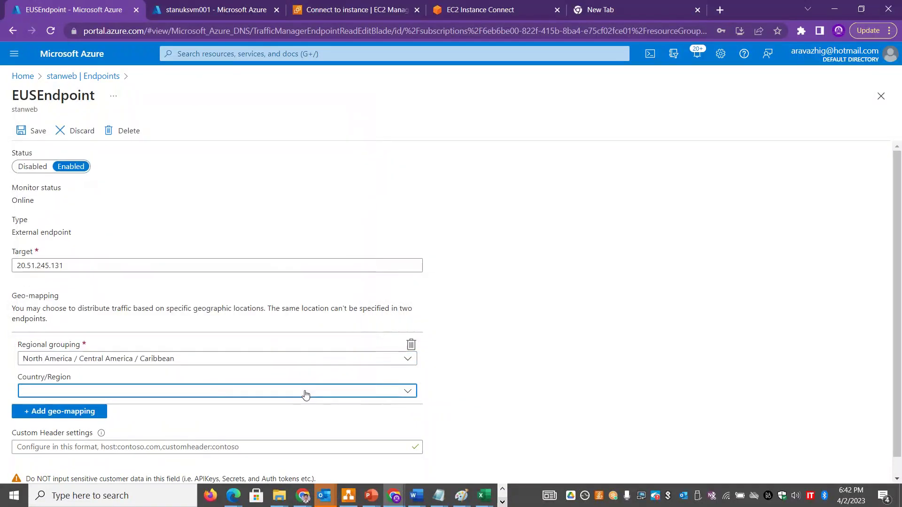
{"action": "left_click", "coordinate": [196, 391]}
{"action": "left_click", "coordinate": [508, 245]}
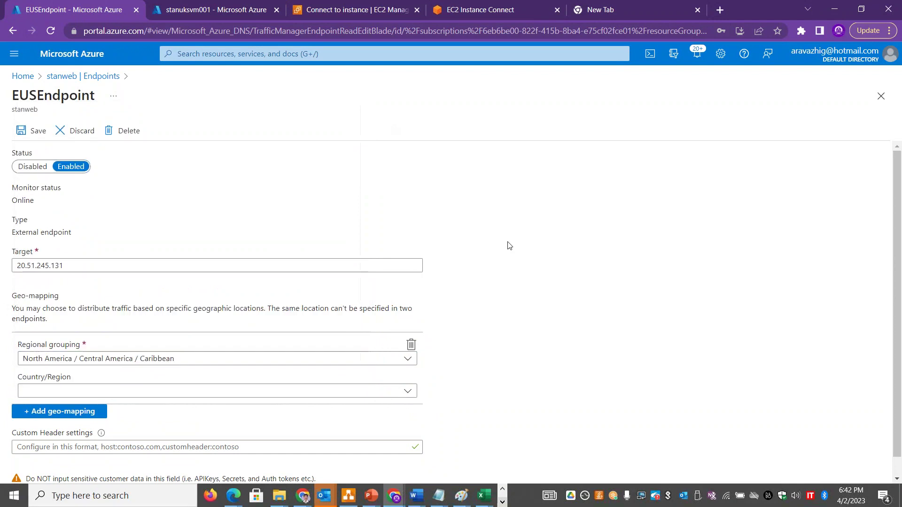
Add South America as a second geo-mapping on EUSEndpoint, save it, and return to the endpoints list
{"action": "left_click", "coordinate": [101, 412]}
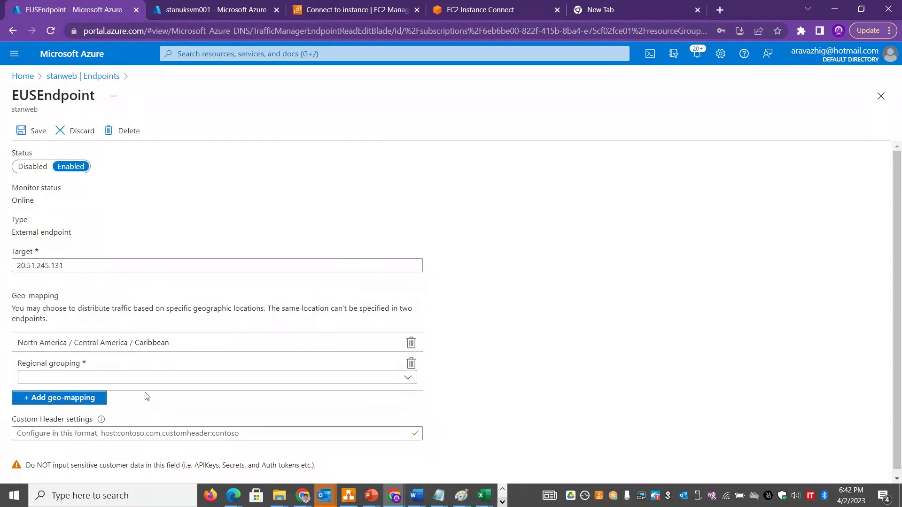
{"action": "left_click", "coordinate": [342, 380]}
{"action": "left_click", "coordinate": [97, 346]}
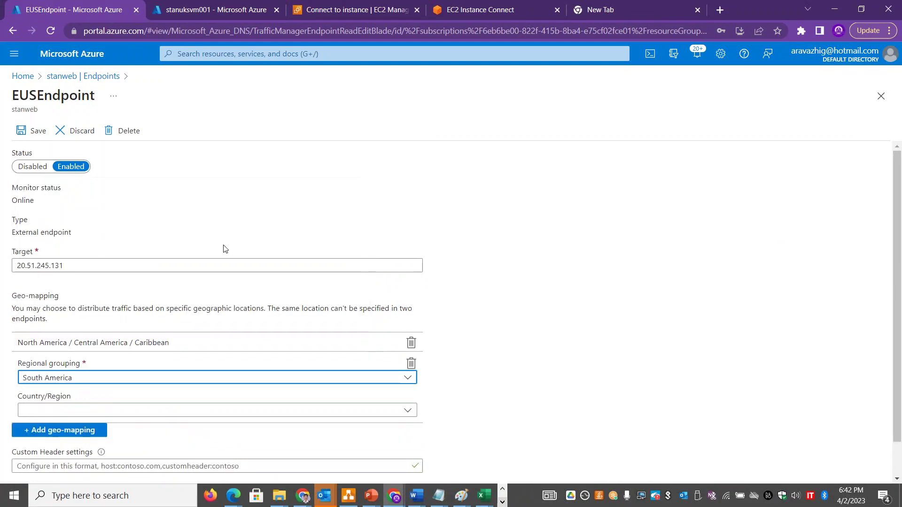
{"action": "left_click", "coordinate": [34, 131]}
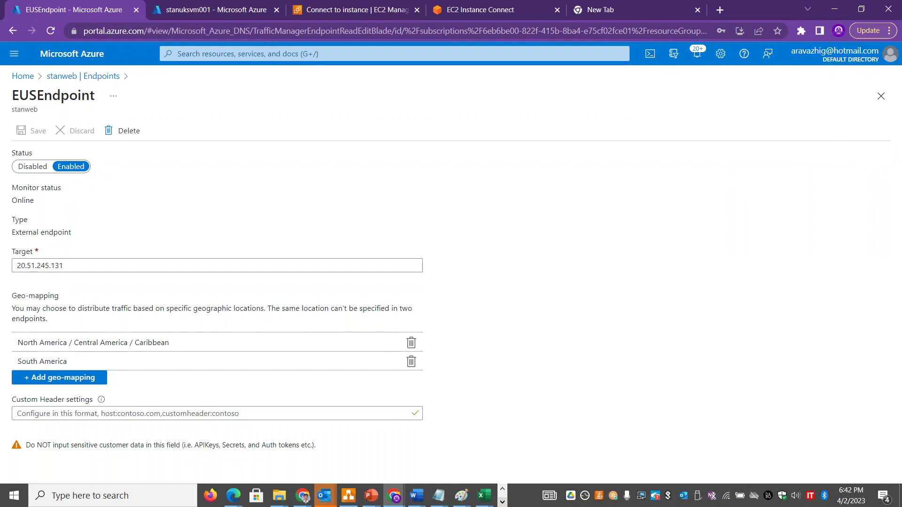
{"action": "left_click", "coordinate": [110, 78]}
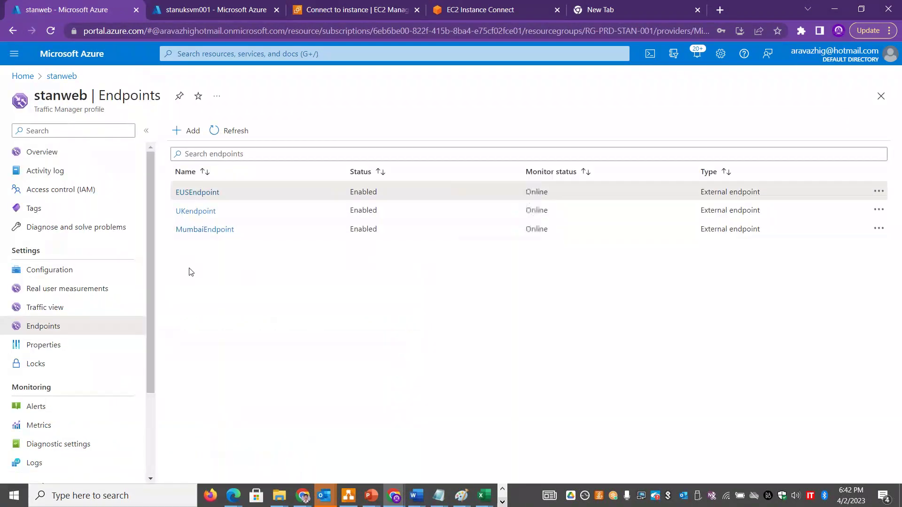
{"action": "left_click", "coordinate": [202, 234]}
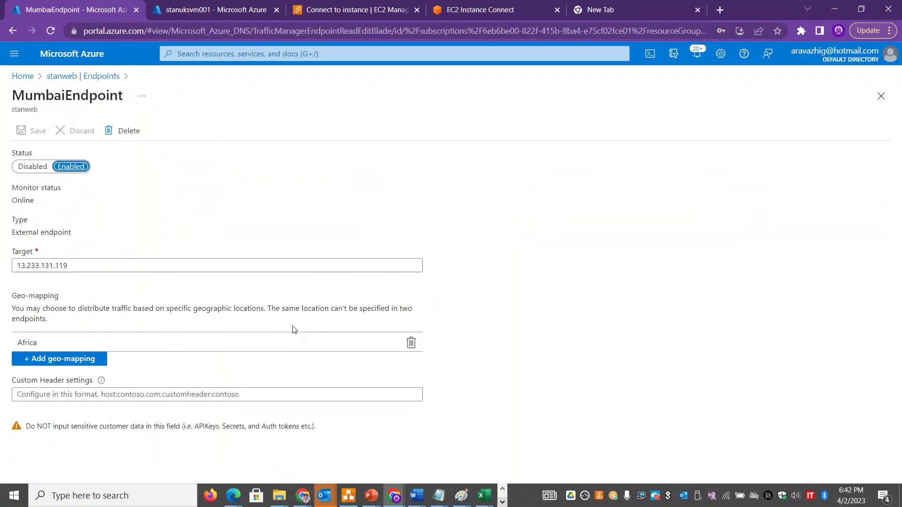
{"action": "left_click", "coordinate": [84, 360]}
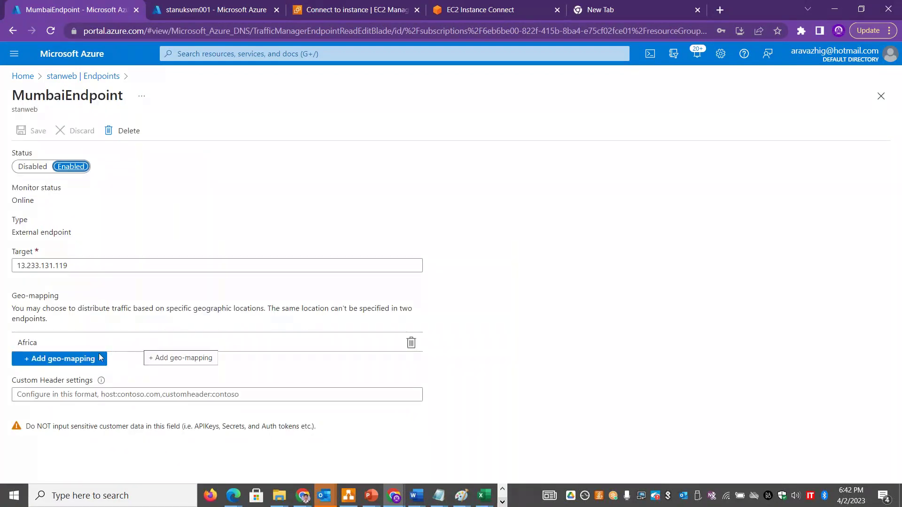
{"action": "left_click", "coordinate": [82, 379]}
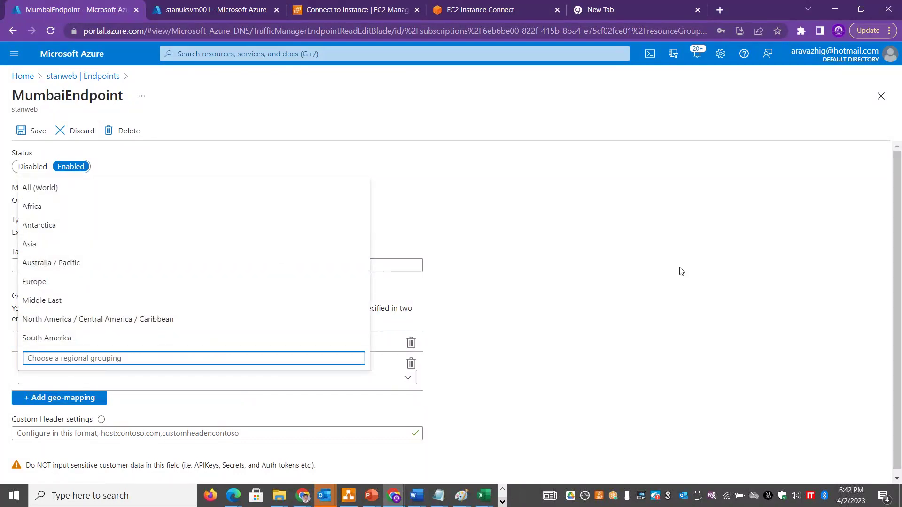
{"action": "left_click", "coordinate": [630, 273]}
{"action": "left_click", "coordinate": [88, 77]}
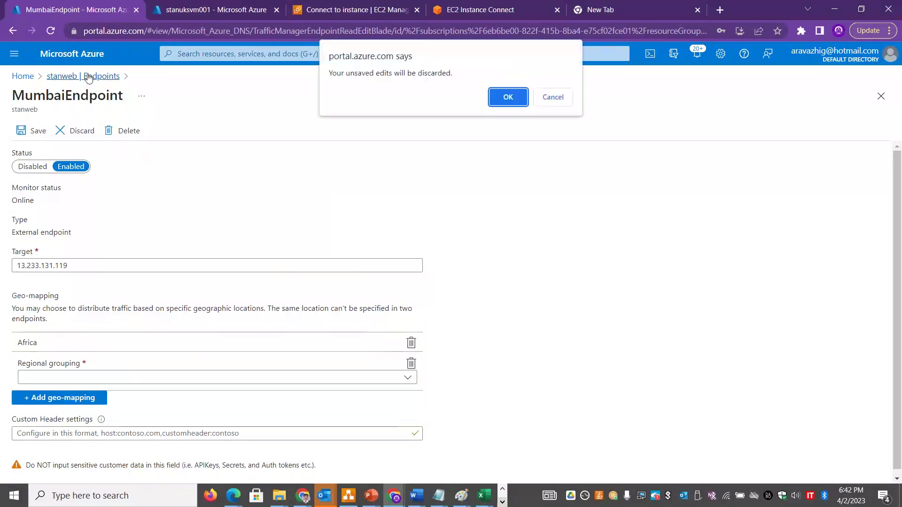
{"action": "left_click", "coordinate": [508, 97]}
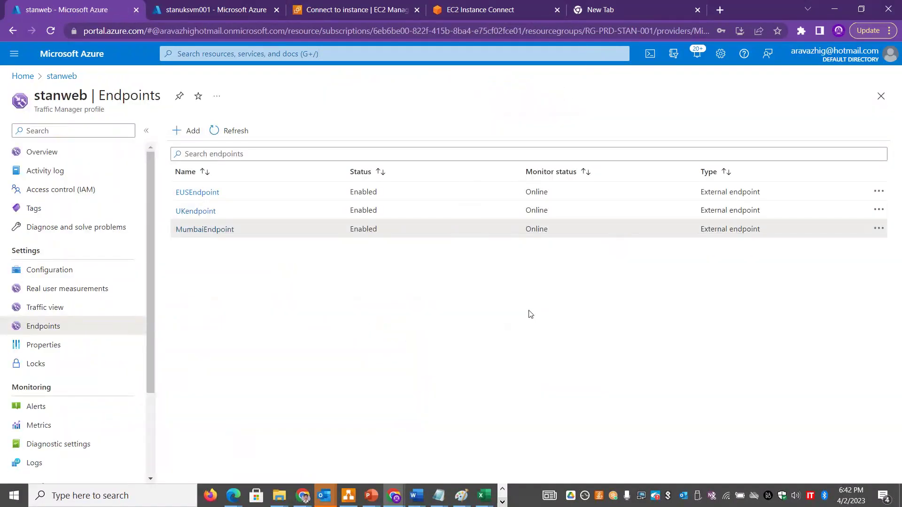
Rerun the GeoPeeker check of stanweb.trafficmanager.net in the 20.51.245.131 remote desktop and examine each location's page, IP address and response time
{"action": "key", "text": "alt+Tab"}
{"action": "key", "text": "alt+Tab"}
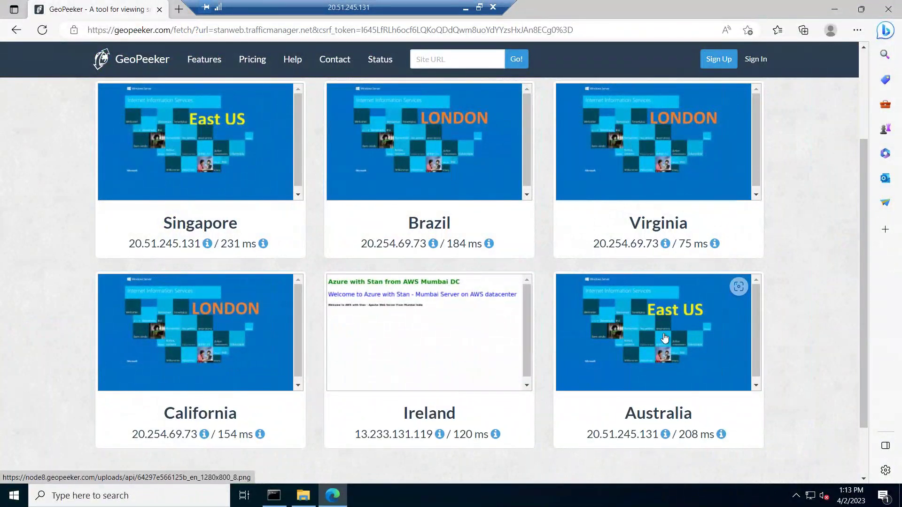
{"action": "left_click", "coordinate": [621, 29]}
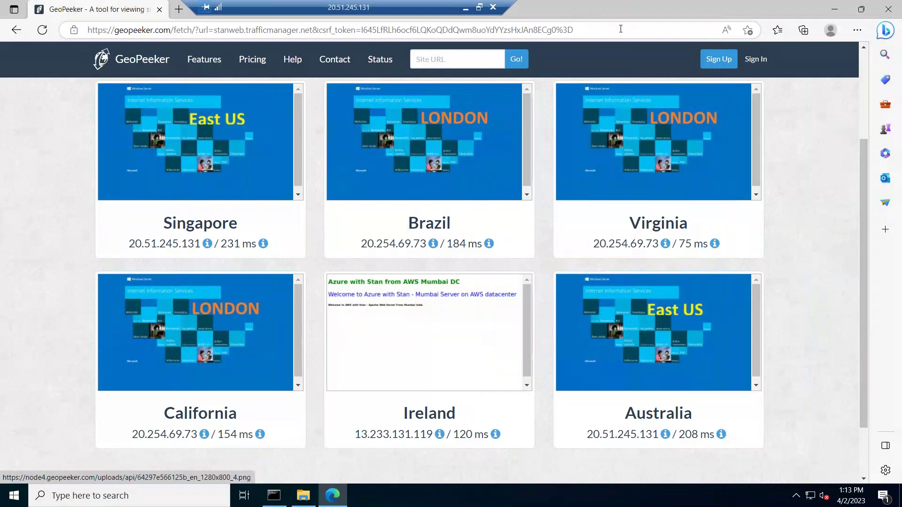
{"action": "key", "text": "Return"}
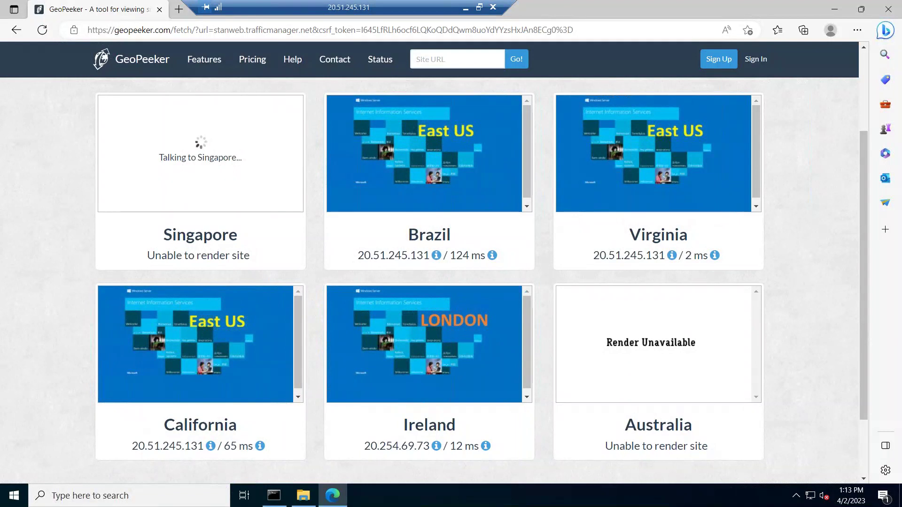
{"action": "left_click_drag", "start_coordinate": [688, 255], "coordinate": [703, 255]}
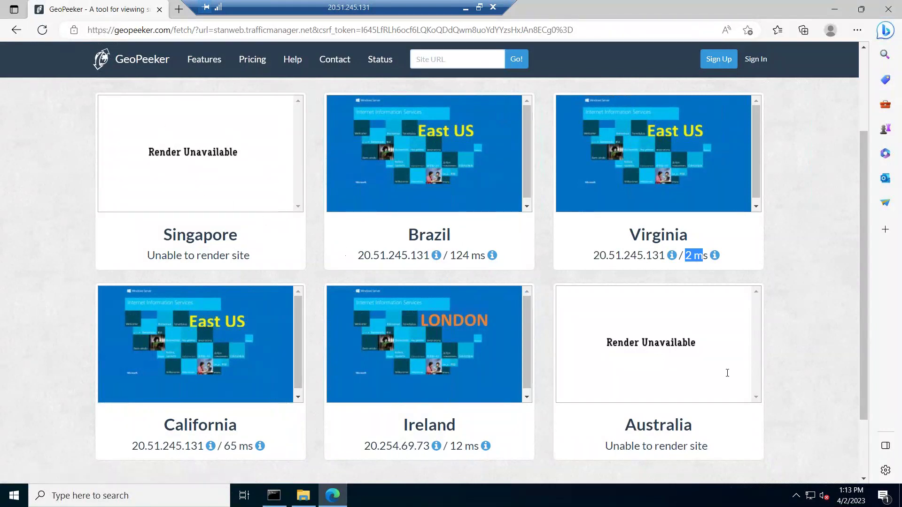
Return to the Azure portal and add an Australia / Pacific geo-mapping to MumbaiEndpoint without choosing a specific country
{"action": "left_click", "coordinate": [466, 9]}
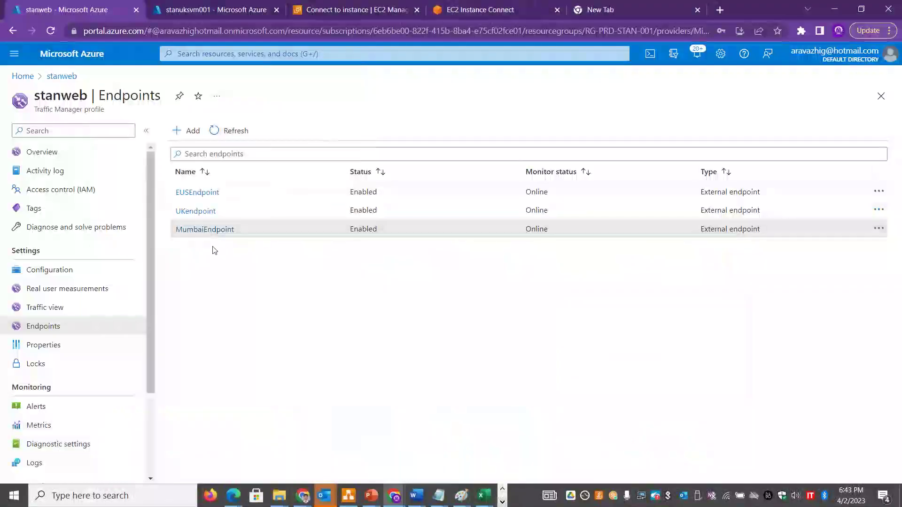
{"action": "left_click", "coordinate": [207, 230]}
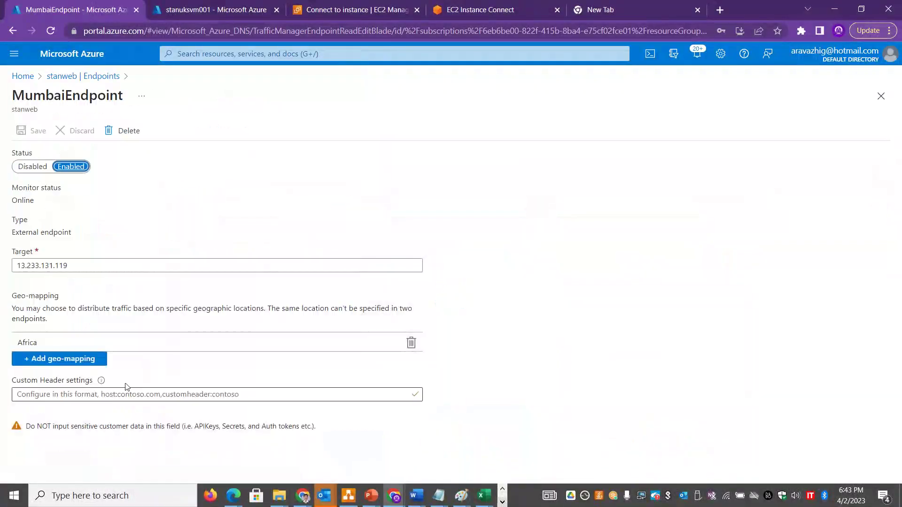
{"action": "left_click", "coordinate": [73, 362]}
{"action": "left_click", "coordinate": [75, 376]}
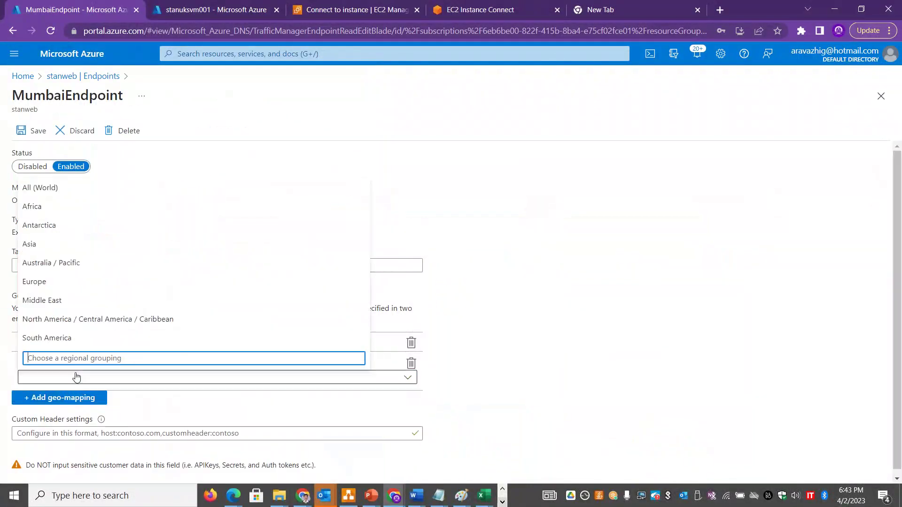
{"action": "left_click", "coordinate": [66, 266]}
{"action": "left_click", "coordinate": [79, 411]}
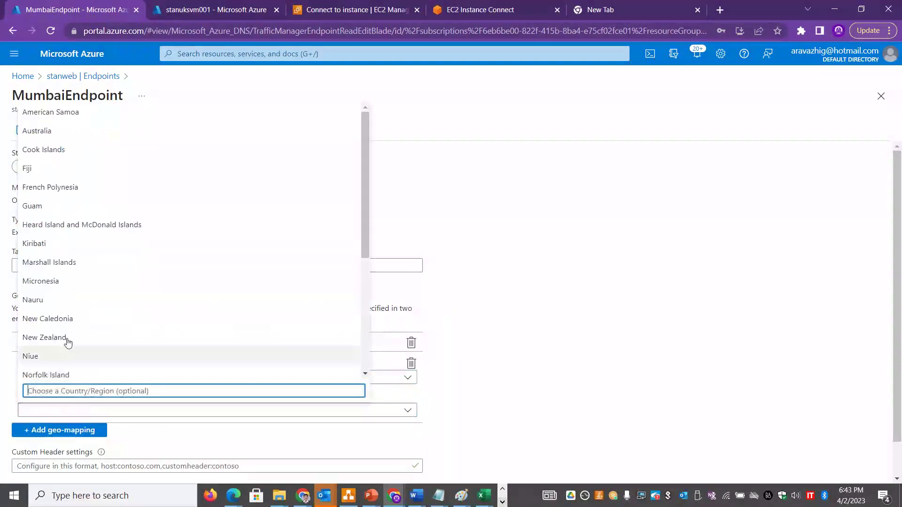
{"action": "left_click", "coordinate": [515, 193]}
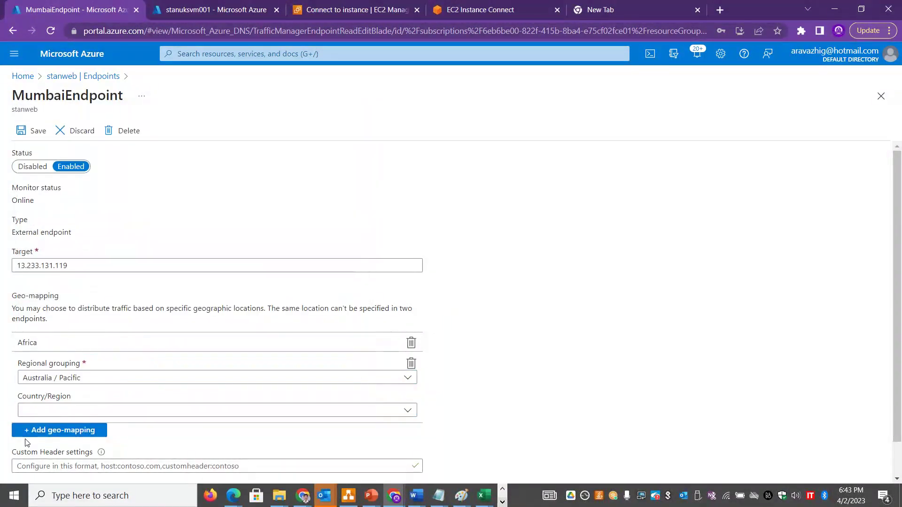
Add Asia as a further geo-mapping on MumbaiEndpoint and save the endpoint
{"action": "left_click", "coordinate": [28, 431]}
{"action": "left_click", "coordinate": [62, 397]}
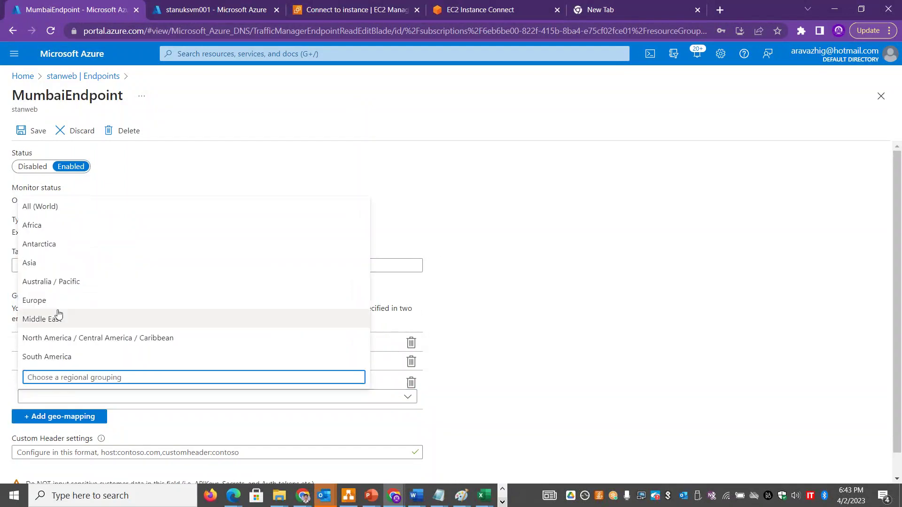
{"action": "left_click", "coordinate": [47, 264]}
{"action": "left_click", "coordinate": [35, 131]}
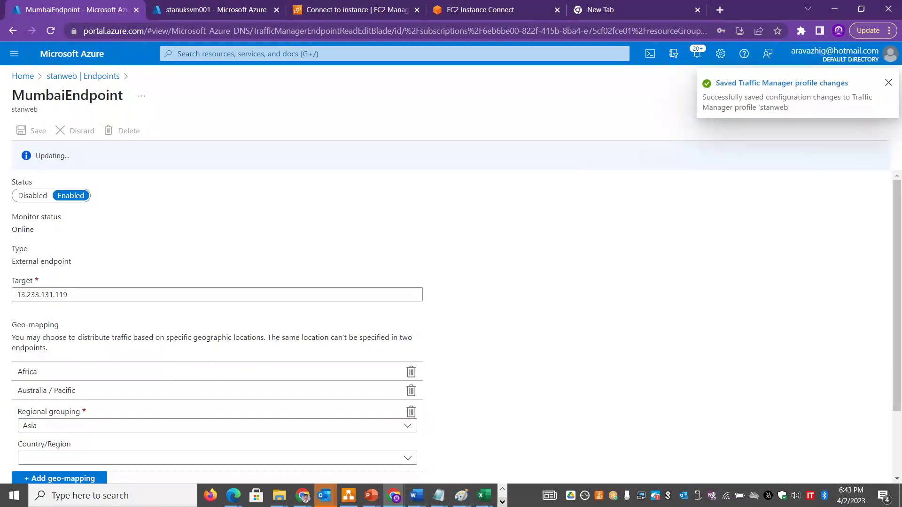
Switch to the 20.51.245.131 remote desktop, examine the GeoPeeker results for every location of stanweb.trafficmanager.net, and return to the Azure portal
{"action": "key", "text": "alt+Tab"}
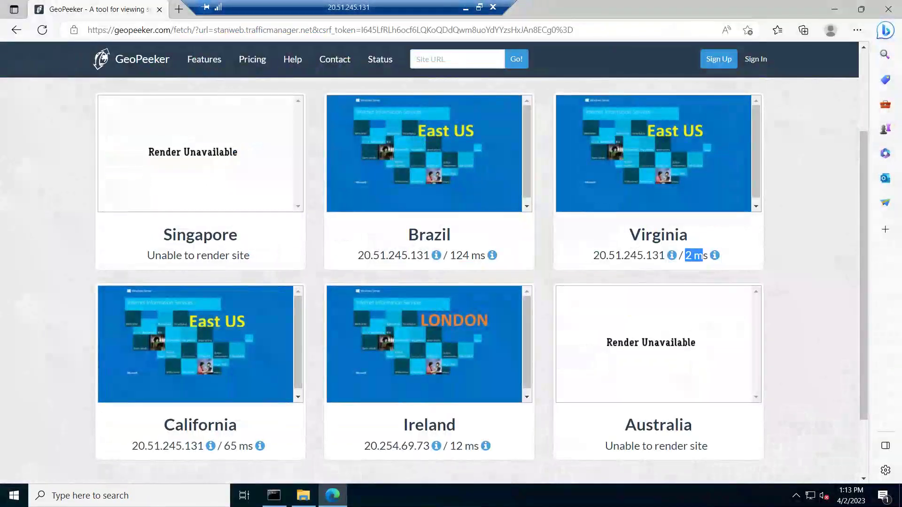
{"action": "key", "text": "alt+Tab"}
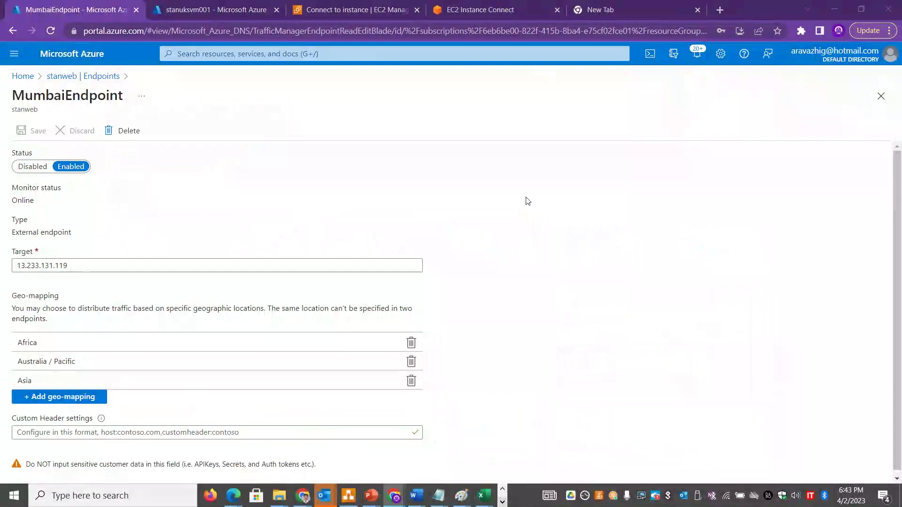
{"action": "key", "text": "alt+Tab"}
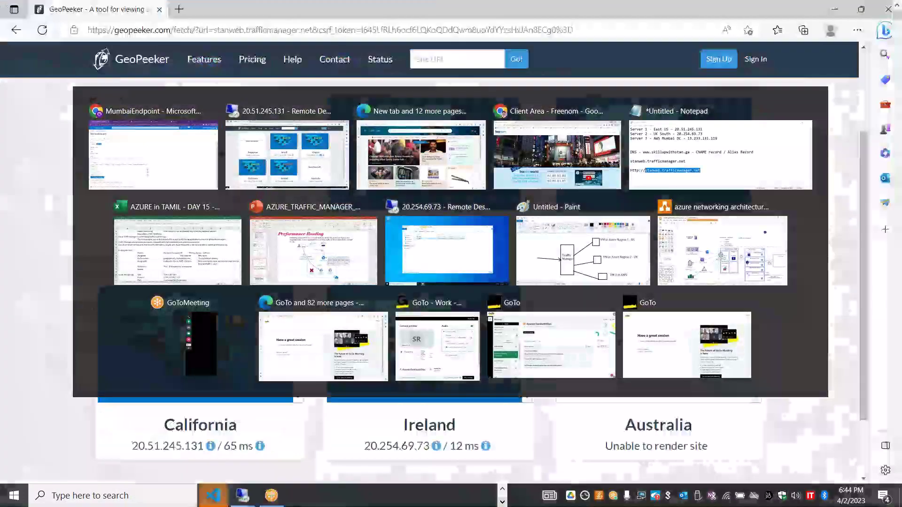
{"action": "key", "text": "Return"}
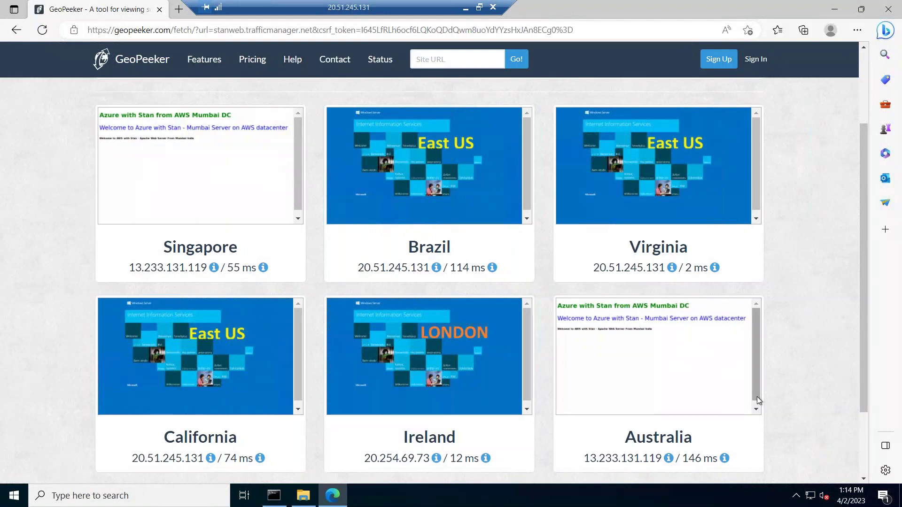
{"action": "left_click", "coordinate": [463, 9]}
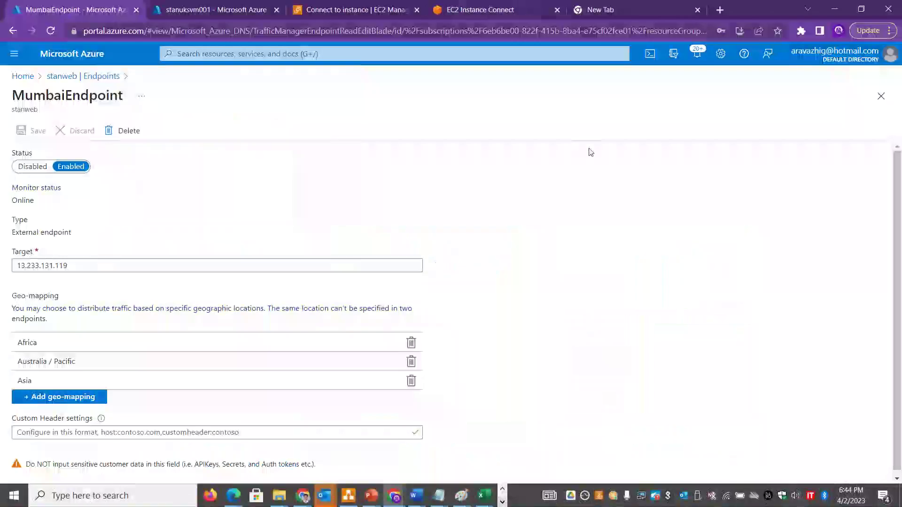
Enable Traffic view for the stanweb Traffic Manager profile and go back to the profile's overview
{"action": "left_click", "coordinate": [87, 78]}
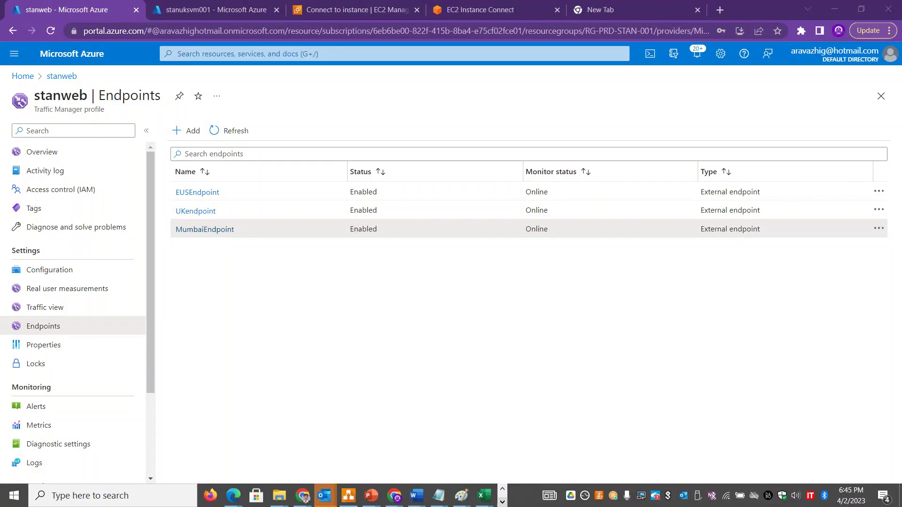
{"action": "left_click", "coordinate": [90, 295]}
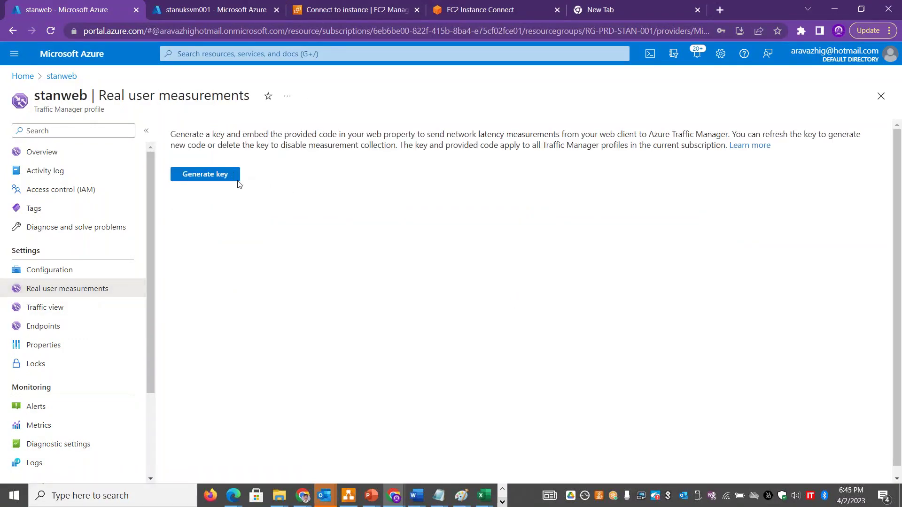
{"action": "left_click", "coordinate": [77, 313]}
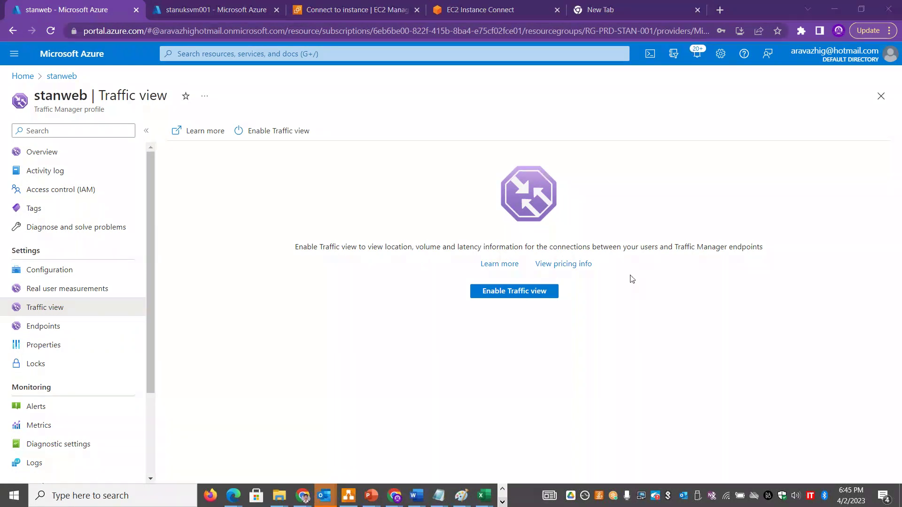
{"action": "left_click", "coordinate": [534, 292]}
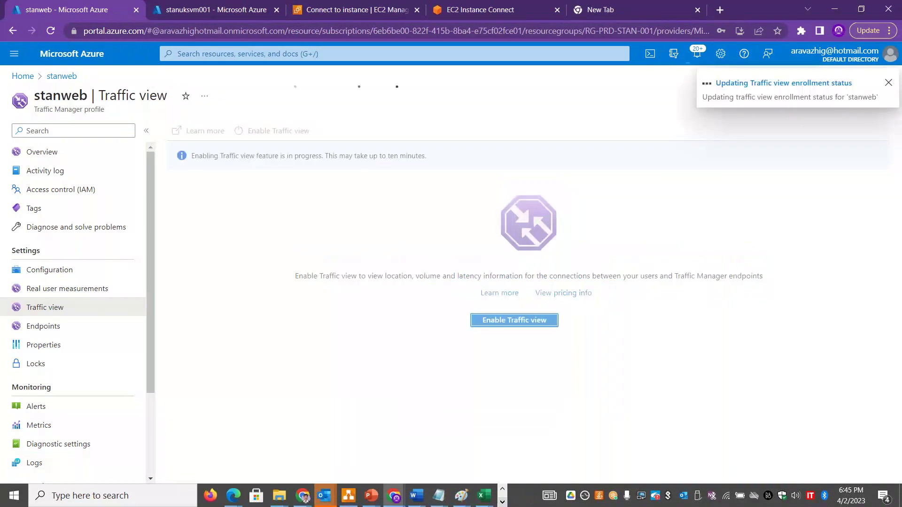
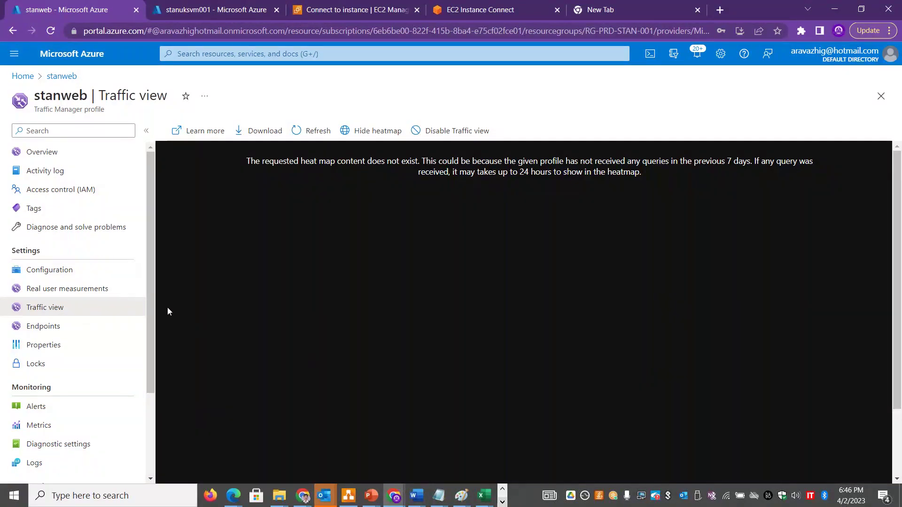
{"action": "left_click_drag", "start_coordinate": [150, 308], "coordinate": [159, 234]}
{"action": "left_click", "coordinate": [78, 161]}
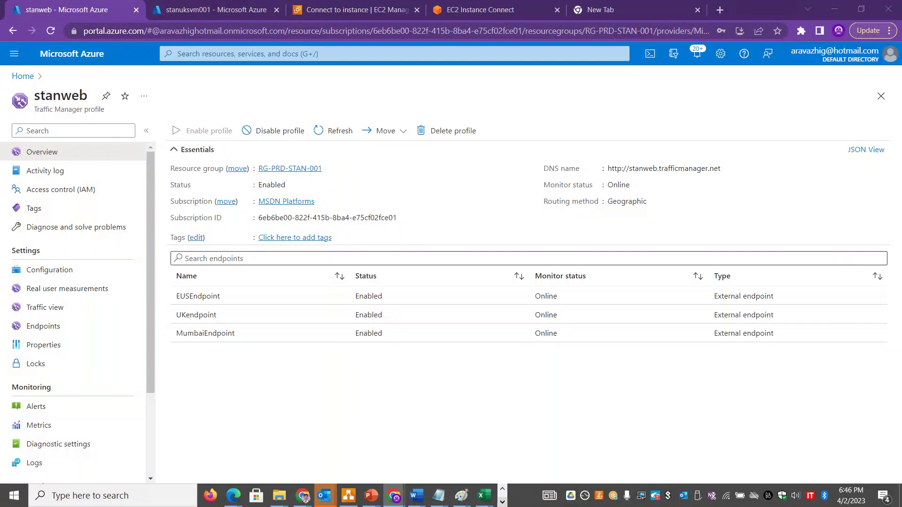
Switch to the Excel workbook and view the load balancer comparison table on the LOAD BALANCER sheet
{"action": "key", "text": "alt+Tab"}
{"action": "key", "text": "alt+Tab"}
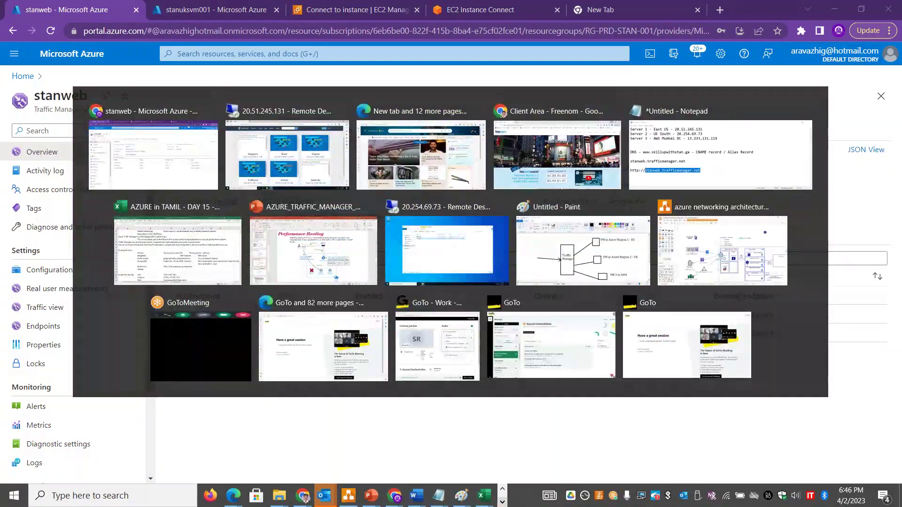
{"action": "key", "text": "alt+Tab"}
{"action": "key", "text": "alt+Tab"}
{"action": "key", "text": "alt+Tab"}
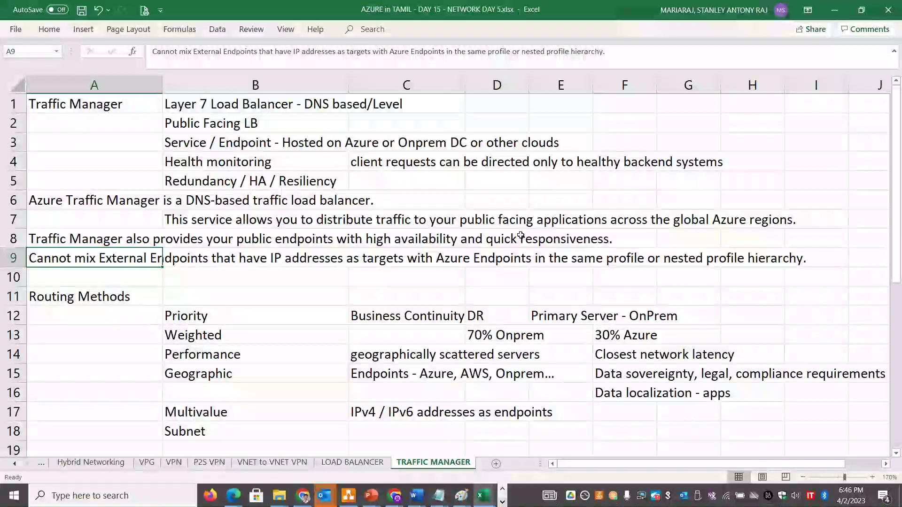
{"action": "left_click", "coordinate": [345, 465]}
{"action": "left_click", "coordinate": [582, 391]}
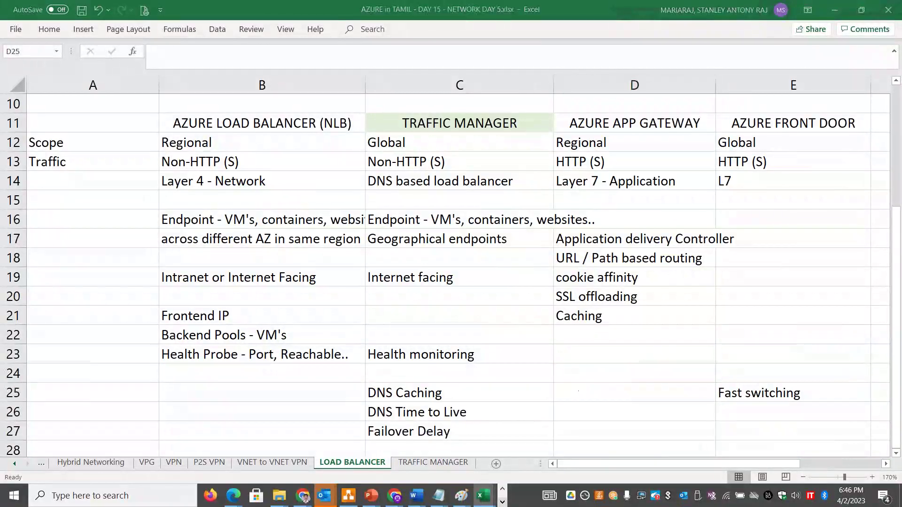
Start a new Paint window and maximize its blank canvas
{"action": "key", "text": "super+r"}
{"action": "type", "text": "mspaint"}
{"action": "key", "text": "Return"}
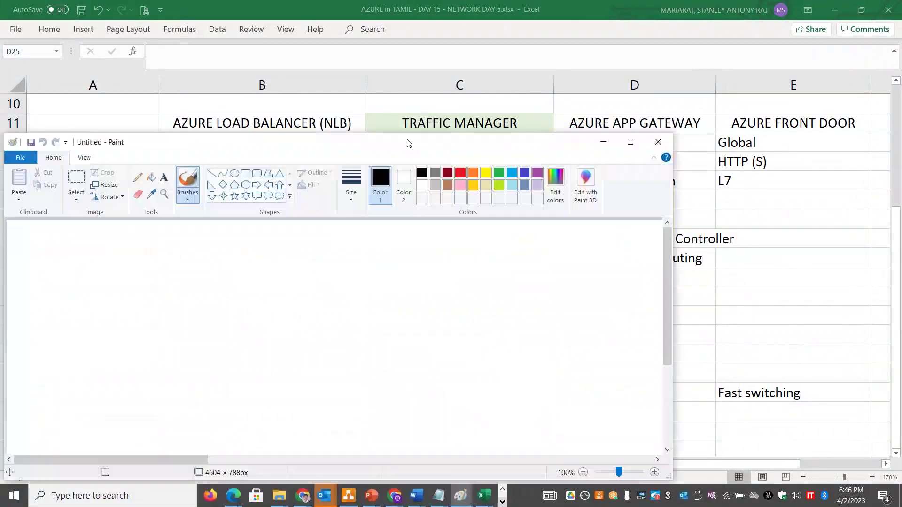
{"action": "left_click_drag", "start_coordinate": [415, 141], "coordinate": [515, 89]}
{"action": "double_click", "coordinate": [516, 89]}
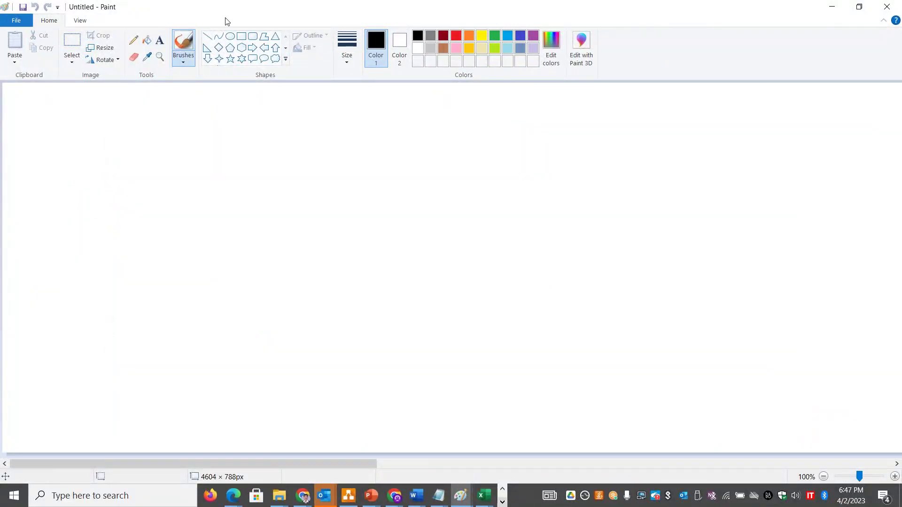
Draw two outlined rectangles side by side on the canvas, the left one about 656 × 386 px
{"action": "left_click", "coordinate": [241, 36]}
{"action": "left_click_drag", "start_coordinate": [97, 196], "coordinate": [289, 336]}
{"action": "left_click_drag", "start_coordinate": [353, 351], "coordinate": [406, 377]}
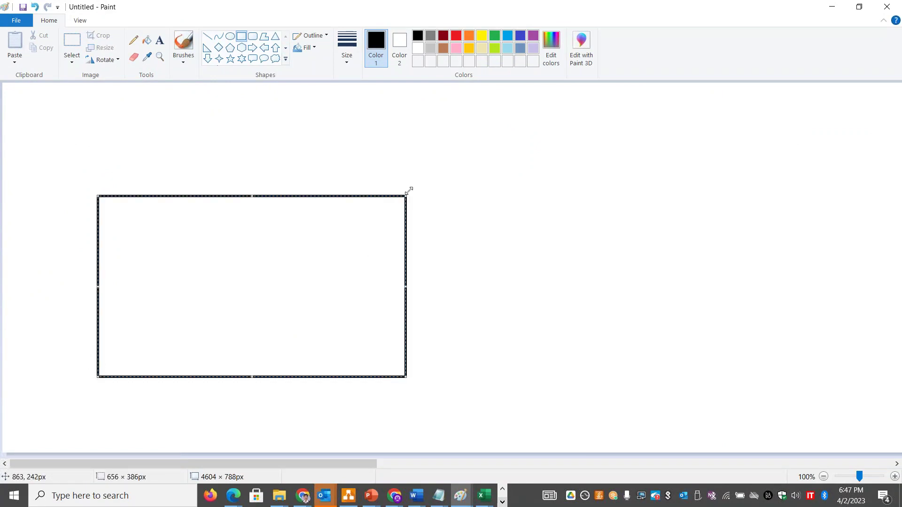
{"action": "left_click", "coordinate": [242, 37]}
{"action": "left_click_drag", "start_coordinate": [605, 190], "coordinate": [875, 375]}
Add the text AZURE above the left rectangle and AWS above the right rectangle
{"action": "left_click", "coordinate": [159, 40]}
{"action": "left_click", "coordinate": [111, 156]}
{"action": "type", "text": "AZURE"}
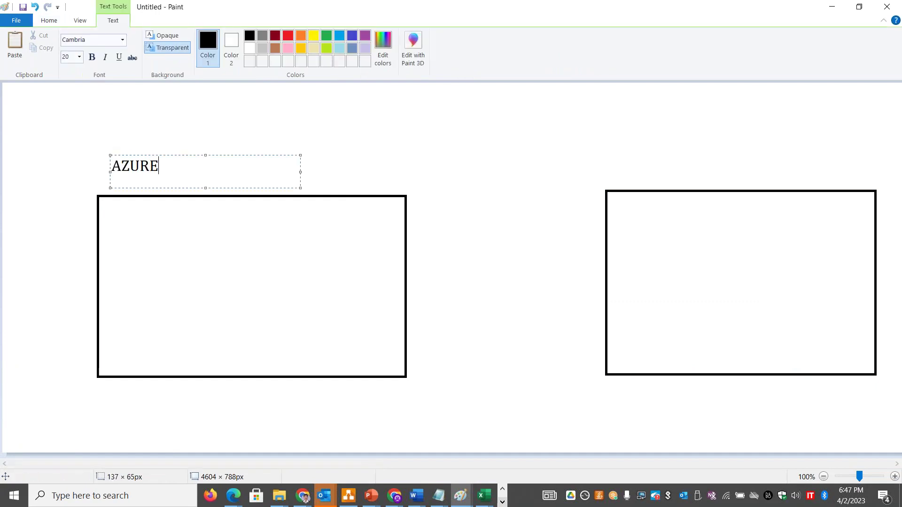
{"action": "left_click_drag", "start_coordinate": [625, 143], "coordinate": [816, 199]}
{"action": "type", "text": "AWS"}
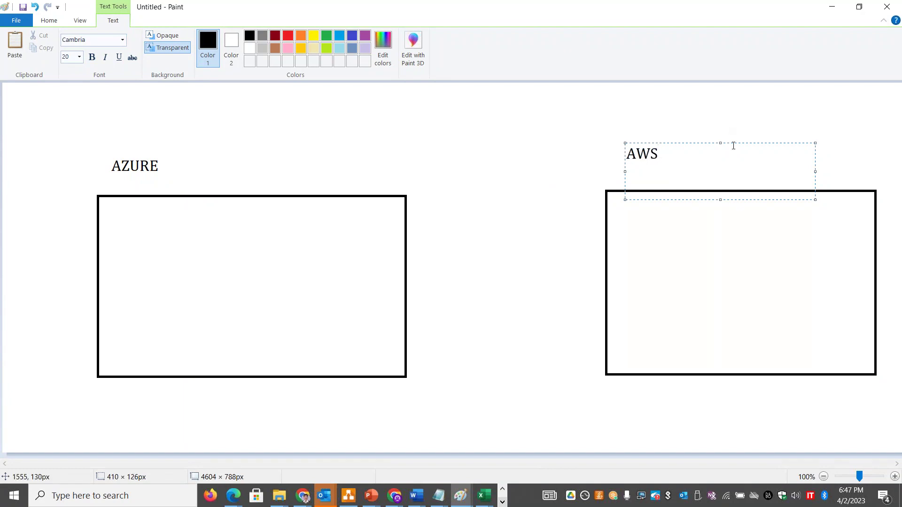
{"action": "left_click_drag", "start_coordinate": [733, 142], "coordinate": [731, 155]}
{"action": "left_click", "coordinate": [744, 114]}
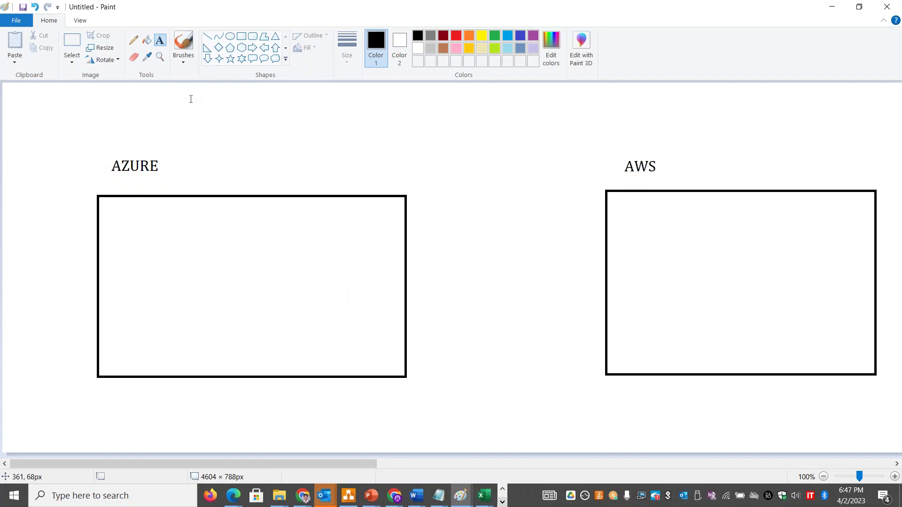
Switch to the draw.io file azure networking architecture - private links and add a new blank page
{"action": "key", "text": "alt+Tab"}
{"action": "key", "text": "Escape"}
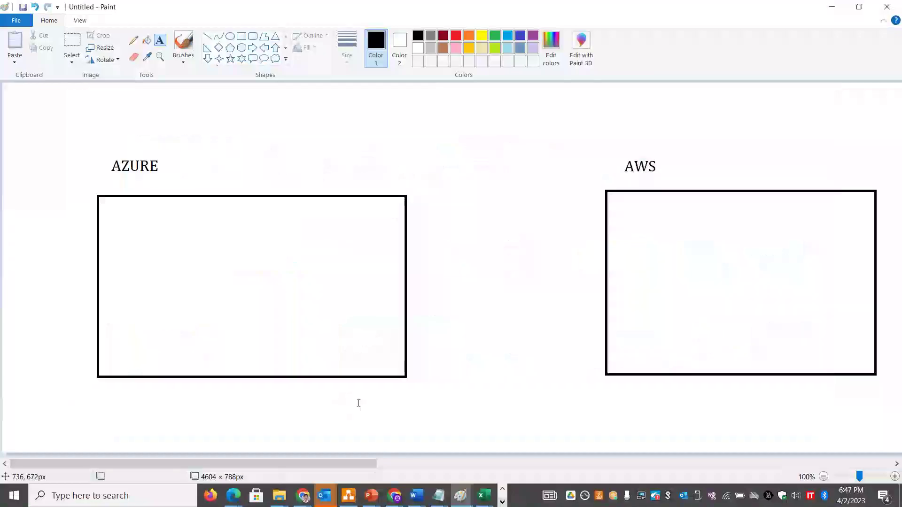
{"action": "left_click", "coordinate": [348, 496]}
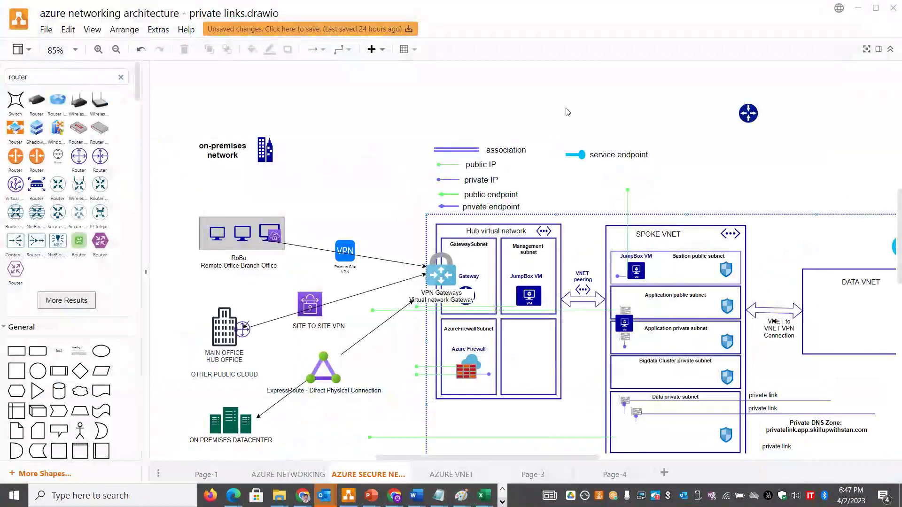
{"action": "left_click", "coordinate": [664, 472]}
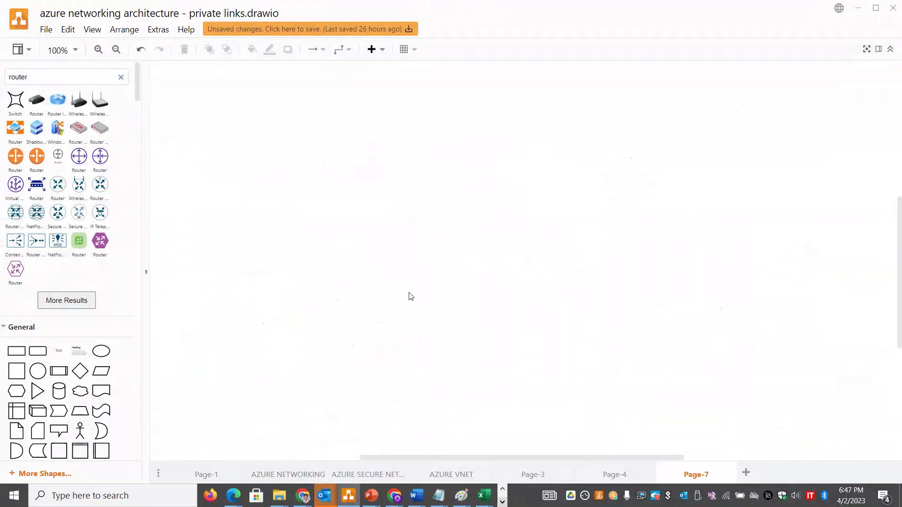
Place a large rounded rectangle on the left half of the new page with the text AZURE REGION above it
{"action": "left_click", "coordinate": [38, 351]}
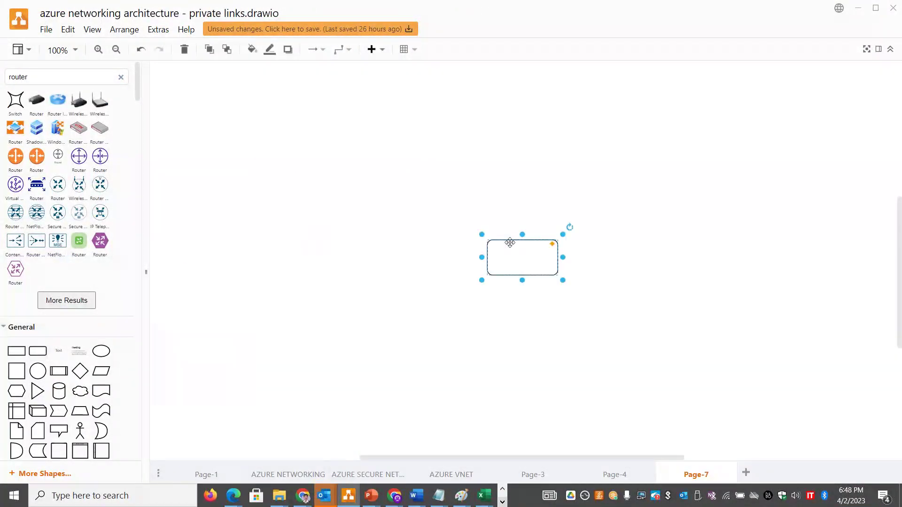
{"action": "left_click_drag", "start_coordinate": [510, 242], "coordinate": [239, 213]}
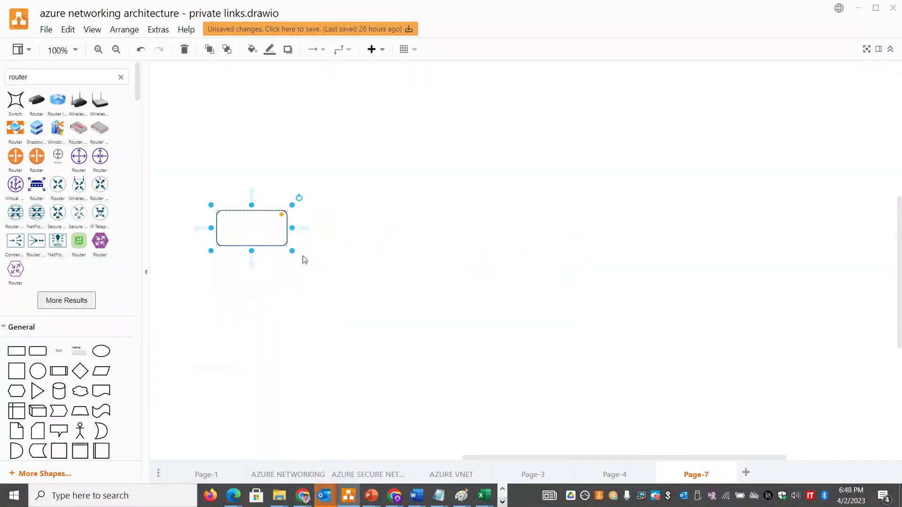
{"action": "left_click_drag", "start_coordinate": [292, 251], "coordinate": [466, 364]}
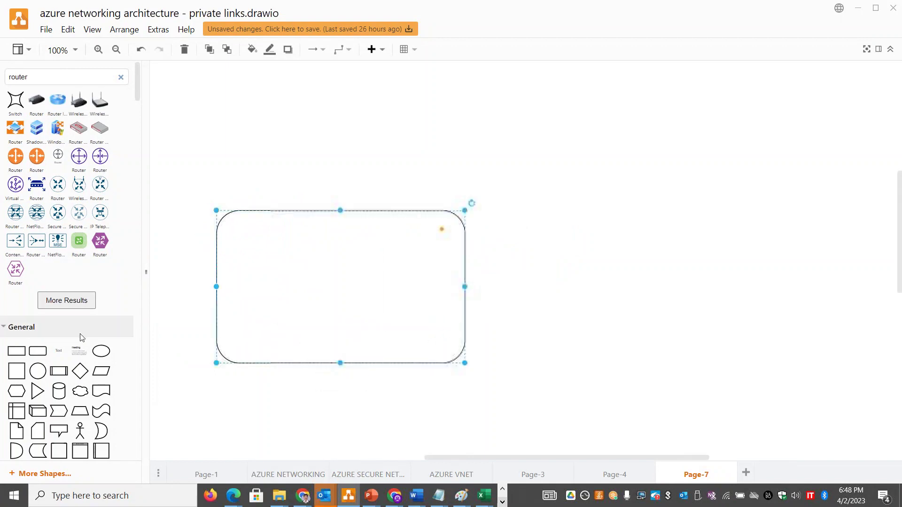
{"action": "left_click_drag", "start_coordinate": [60, 353], "coordinate": [243, 295]}
{"action": "type", "text": "A"}
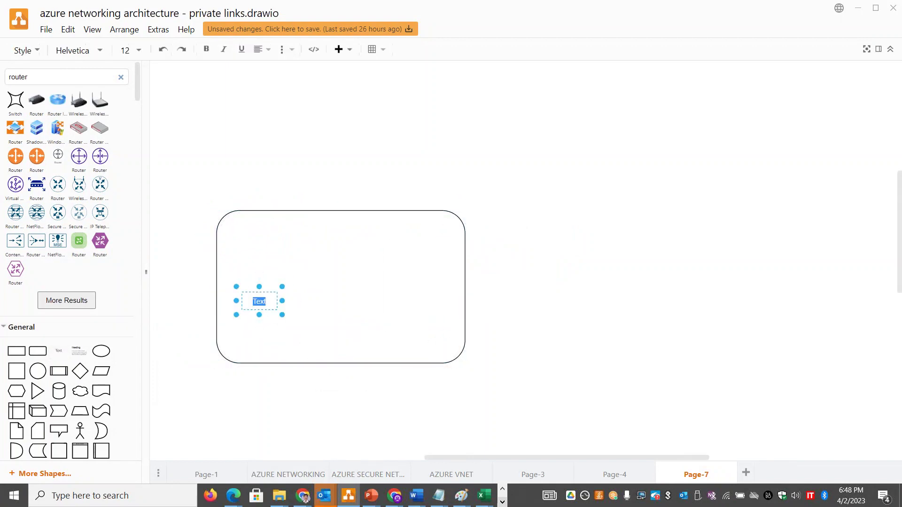
{"action": "type", "text": "ZURE REGION"}
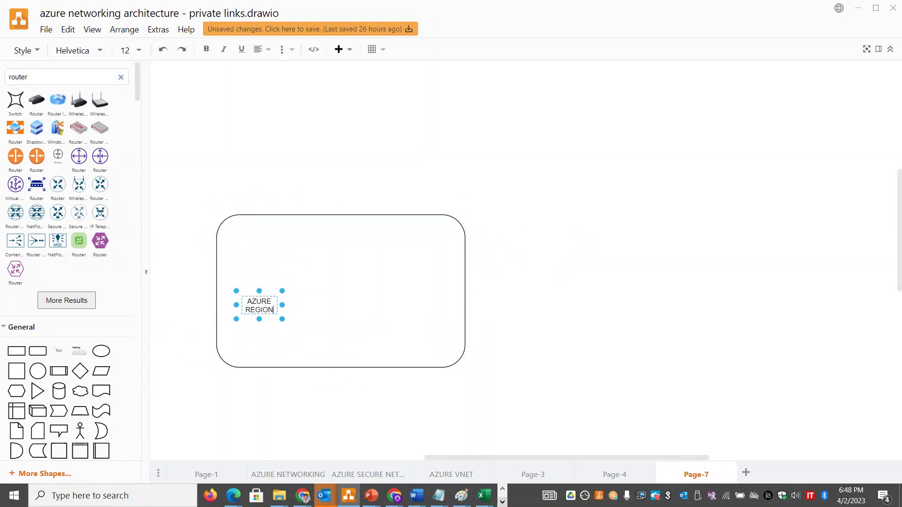
{"action": "left_click_drag", "start_coordinate": [270, 303], "coordinate": [258, 195]}
Place a second large rounded rectangle on the right and label it AWS REGION using a copy of the Azure label
{"action": "left_click", "coordinate": [38, 351]}
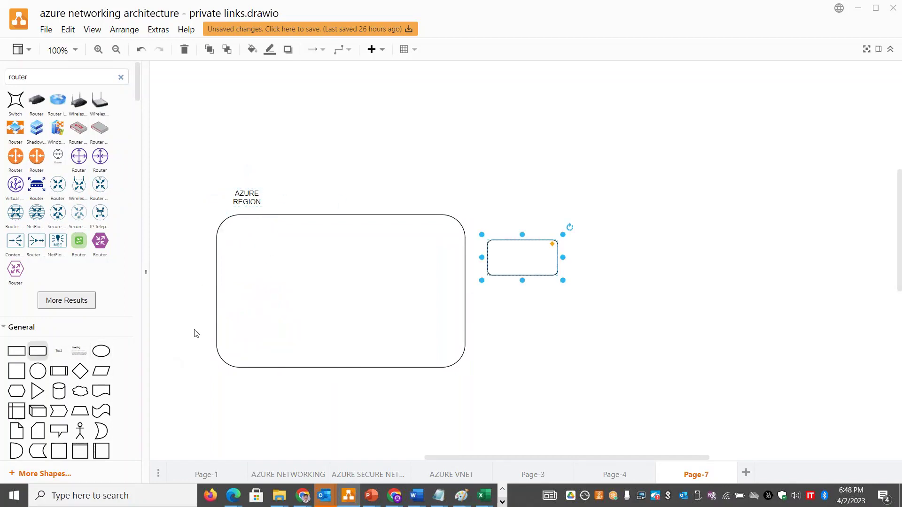
{"action": "left_click_drag", "start_coordinate": [537, 268], "coordinate": [869, 370]}
{"action": "left_click", "coordinate": [247, 197]}
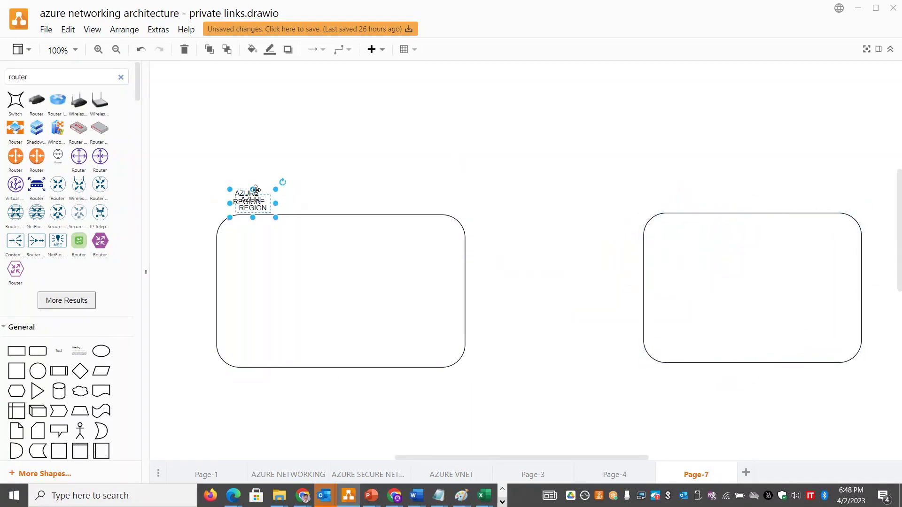
{"action": "left_click_drag", "start_coordinate": [256, 195], "coordinate": [688, 195]}
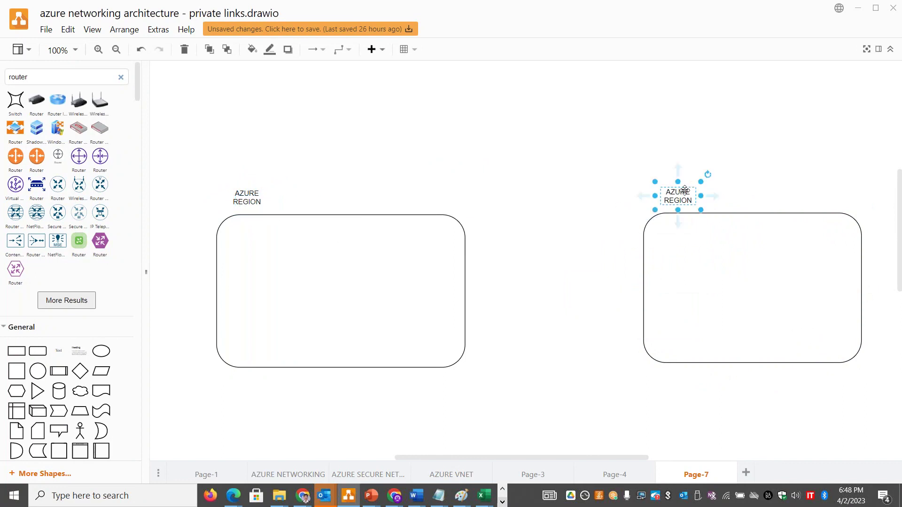
{"action": "double_click", "coordinate": [678, 196]}
{"action": "double_click", "coordinate": [678, 192]}
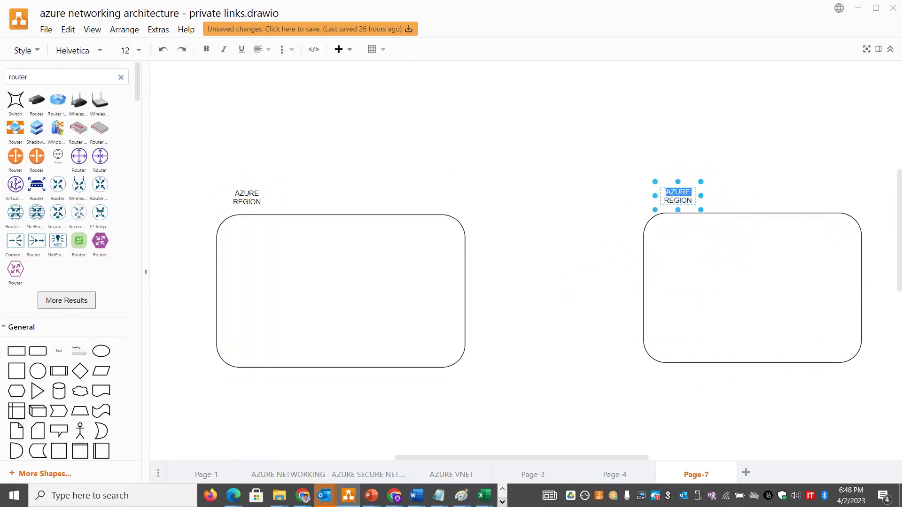
{"action": "type", "text": "AWS"}
{"action": "key", "text": "Return"}
{"action": "left_click", "coordinate": [553, 150]}
Narrow the AZURE REGION rectangle from its right edge to about the width of the AWS REGION rectangle
{"action": "left_click", "coordinate": [459, 268]}
{"action": "left_click_drag", "start_coordinate": [465, 290], "coordinate": [437, 291]}
{"action": "left_click", "coordinate": [529, 331]}
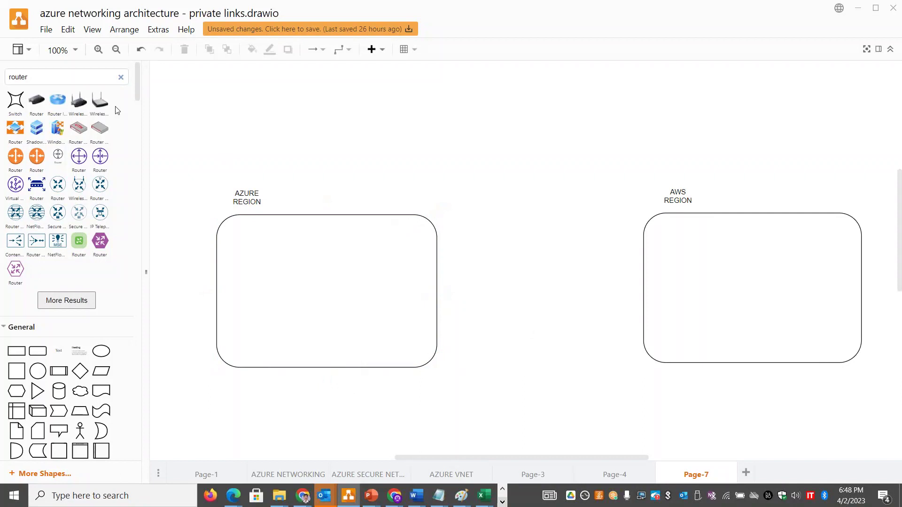
Search the shape library for gateway
{"action": "double_click", "coordinate": [30, 77]}
{"action": "type", "text": "Vir"}
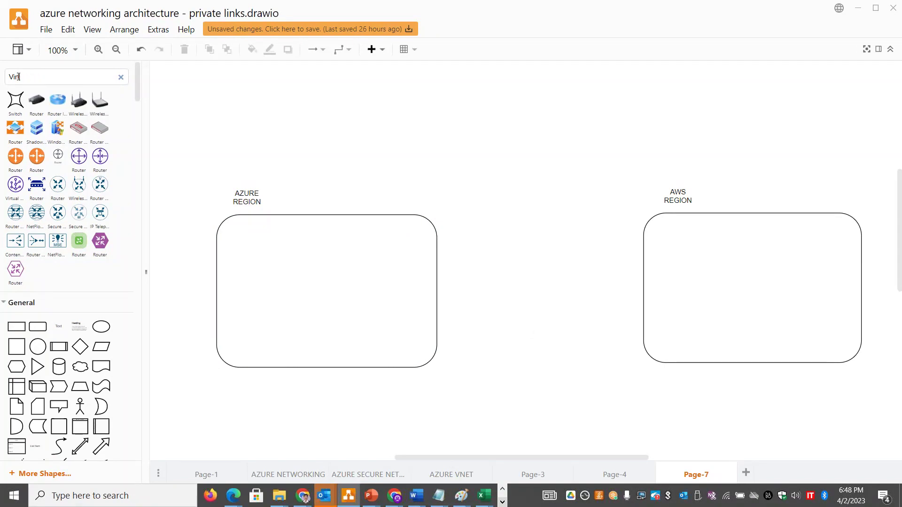
{"action": "key", "text": "BackSpace"}
{"action": "type", "text": "gateway"}
{"action": "key", "text": "Return"}
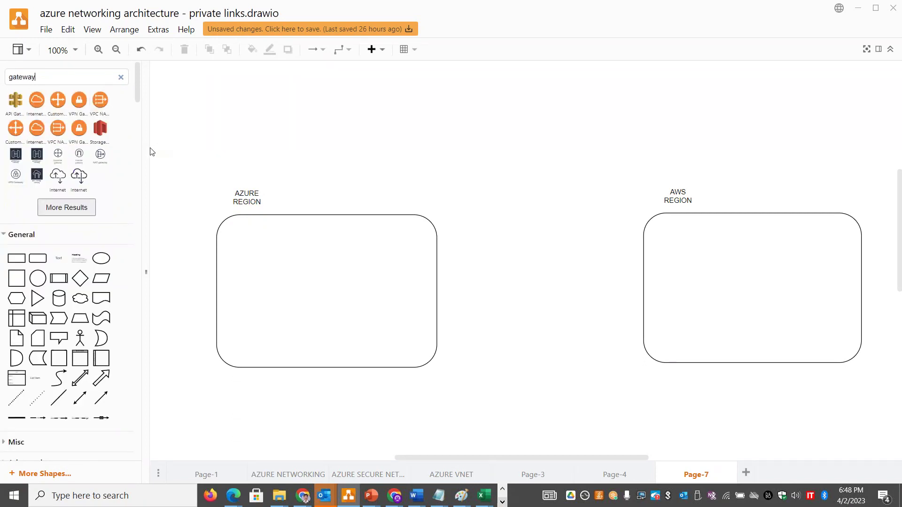
Place a Virtual Network Gateways shape on the right edge of the AZURE REGION rectangle and label it VNG
{"action": "left_click_drag", "start_coordinate": [217, 152], "coordinate": [263, 155]}
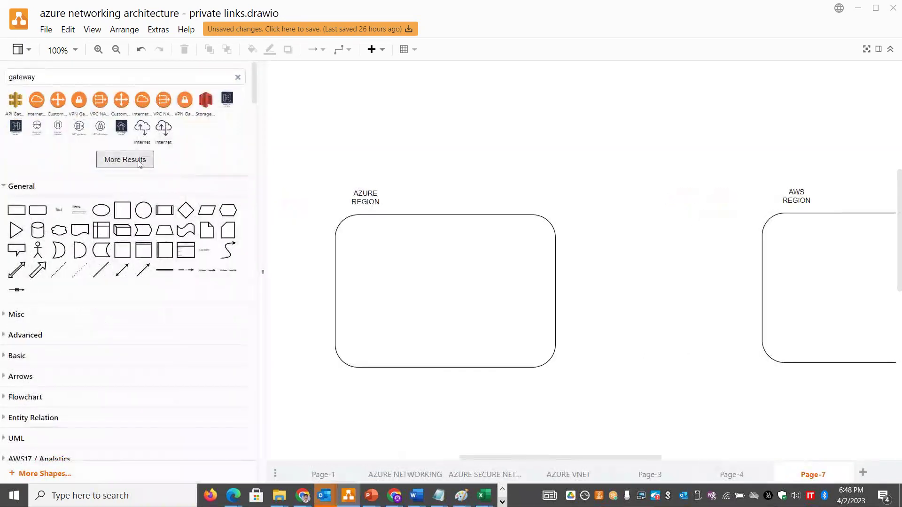
{"action": "mouse_move", "coordinate": [121, 169]}
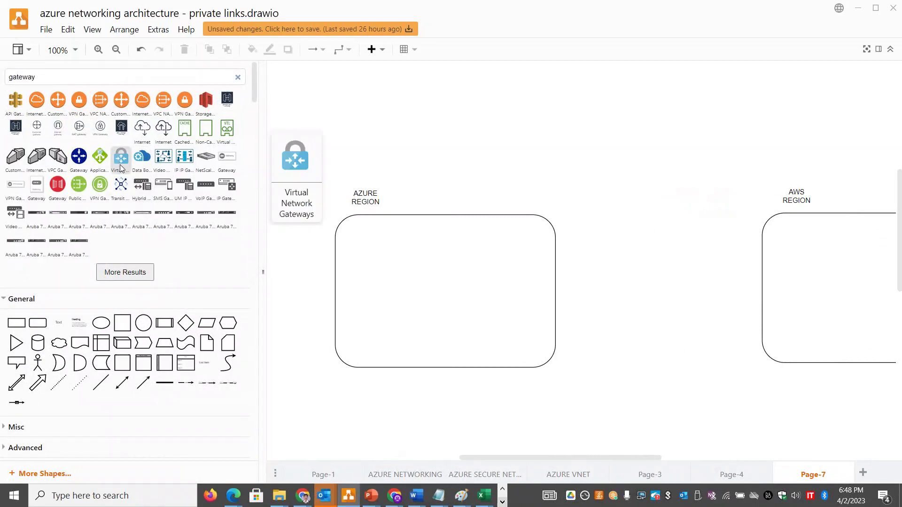
{"action": "left_click_drag", "start_coordinate": [121, 169], "coordinate": [560, 270]}
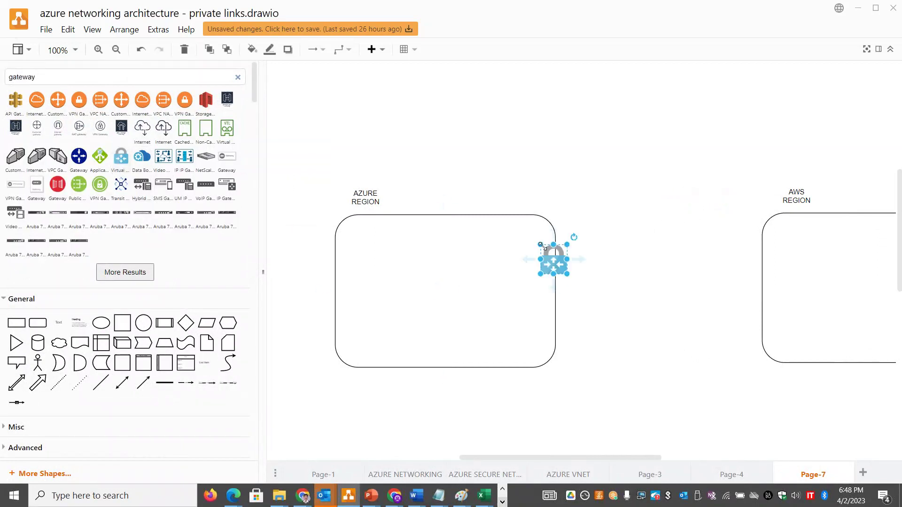
{"action": "double_click", "coordinate": [561, 270]}
{"action": "type", "text": "VNG"}
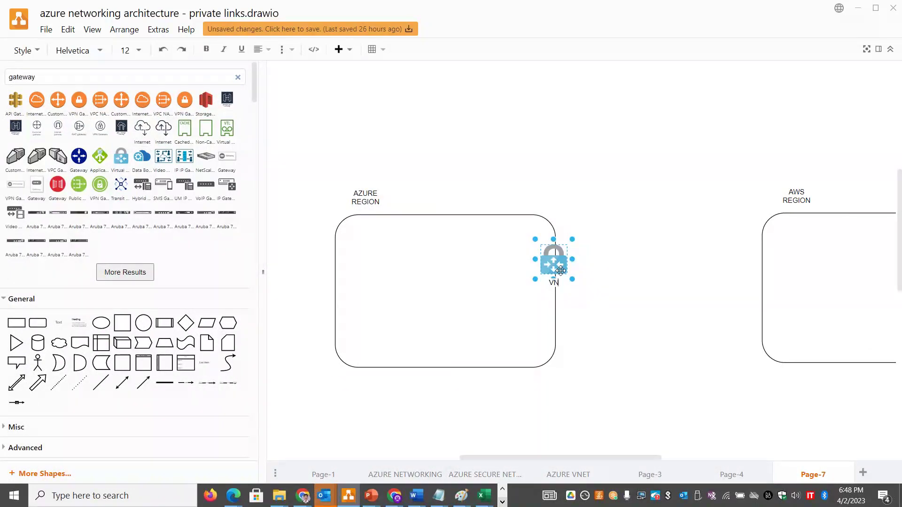
{"action": "left_click", "coordinate": [625, 329]}
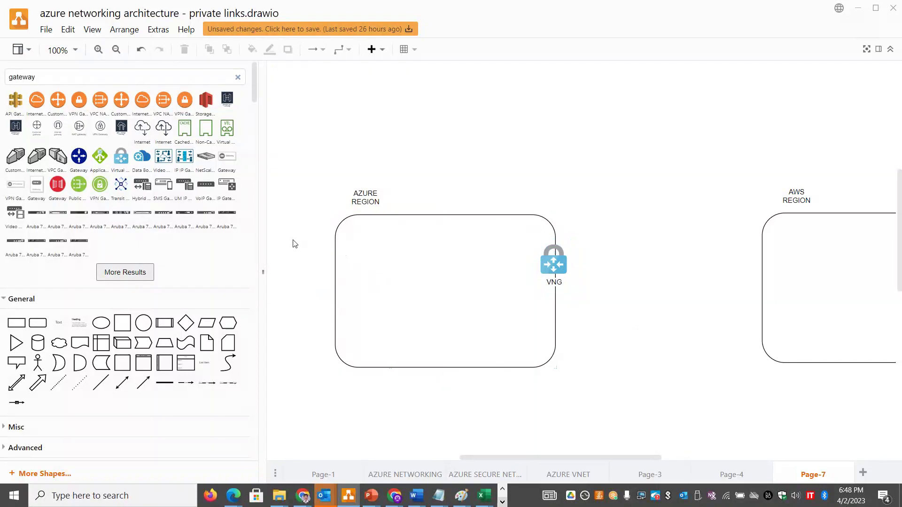
{"action": "left_click_drag", "start_coordinate": [265, 238], "coordinate": [160, 238]}
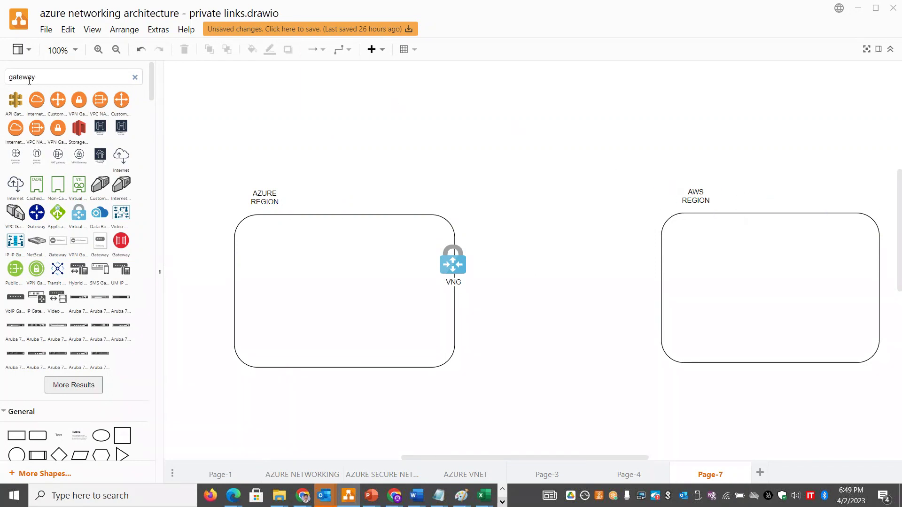
{"action": "mouse_move", "coordinate": [81, 103]}
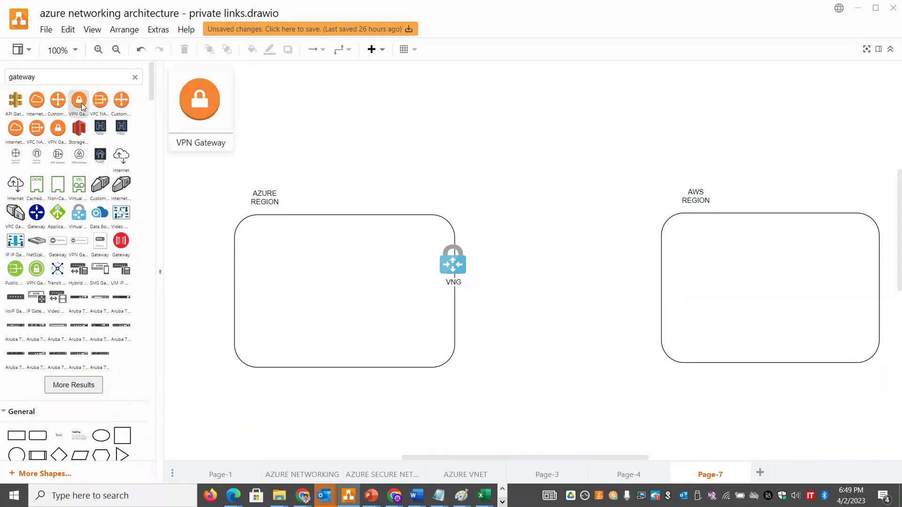
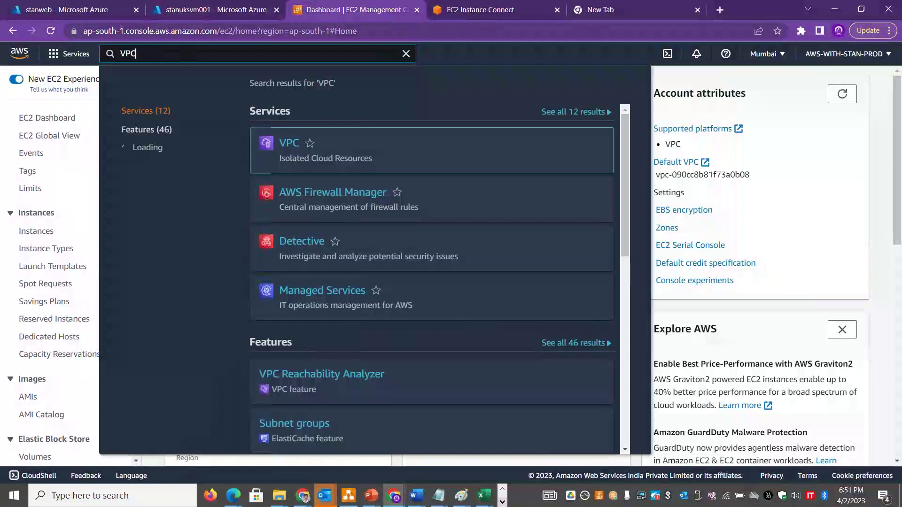
Open the VPC service in the AWS console and go to its Virtual private gateways page
{"action": "left_click", "coordinate": [288, 145]}
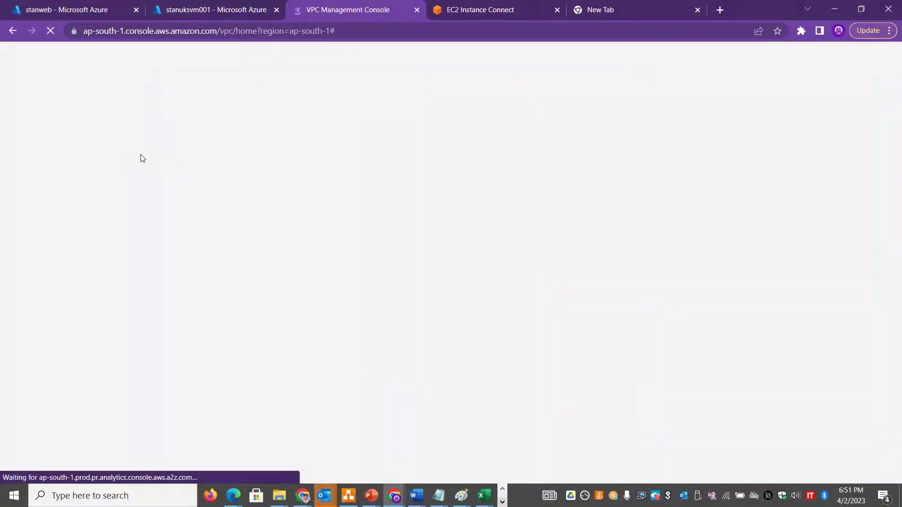
{"action": "left_click_drag", "start_coordinate": [134, 174], "coordinate": [132, 303]}
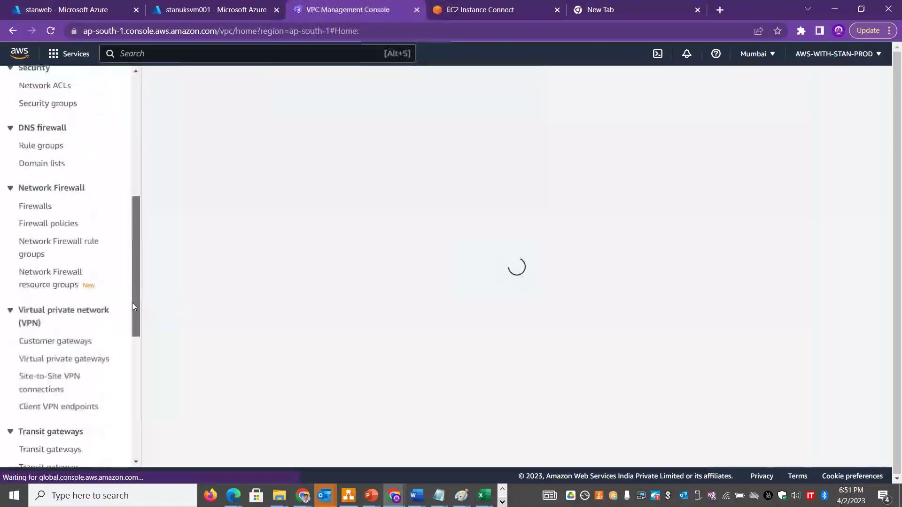
{"action": "scroll", "coordinate": [132, 306], "scroll_direction": "down", "scroll_amount": 2}
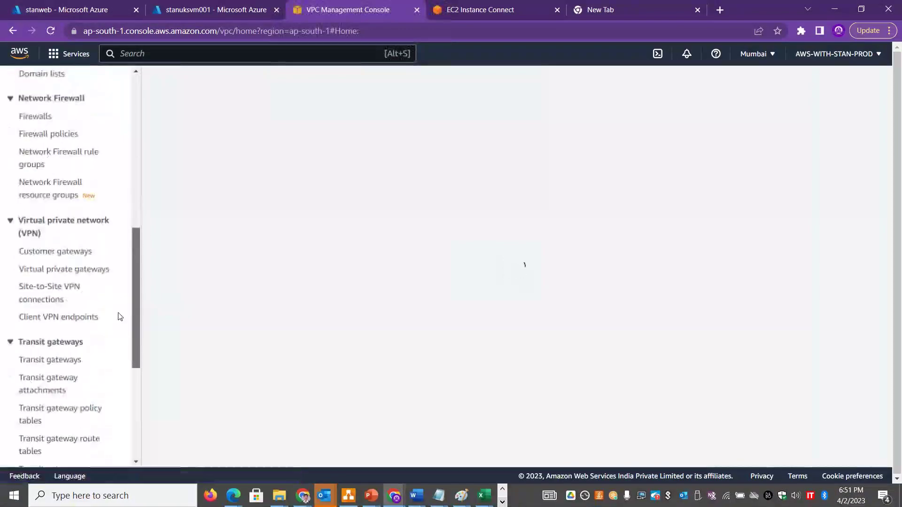
{"action": "left_click", "coordinate": [69, 272]}
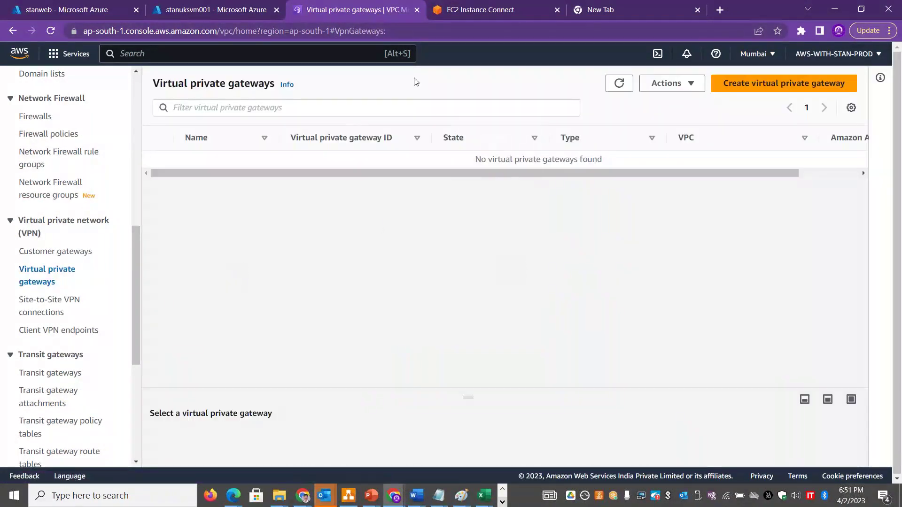
Start a new virtual private gateway with the name tag awsvpg01, keeping the Amazon default ASN
{"action": "left_click", "coordinate": [764, 85]}
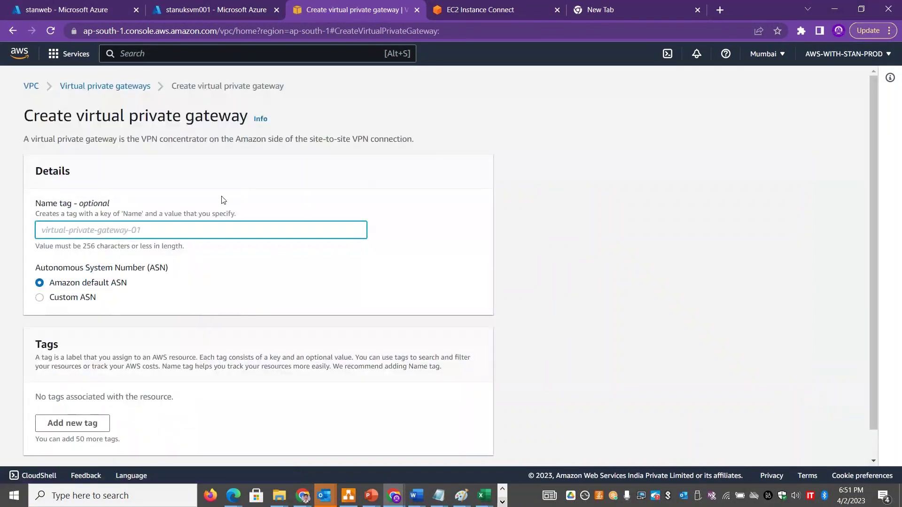
{"action": "left_click", "coordinate": [176, 233]}
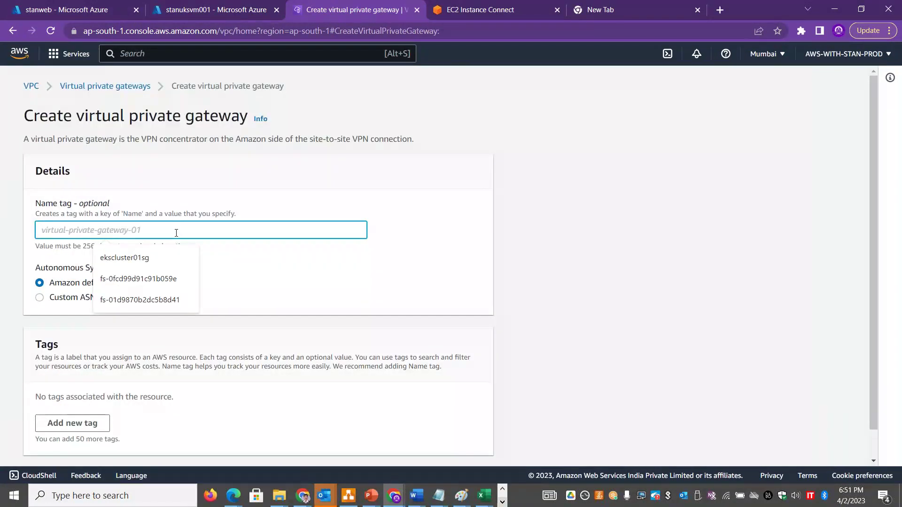
{"action": "type", "text": "awsvpg"}
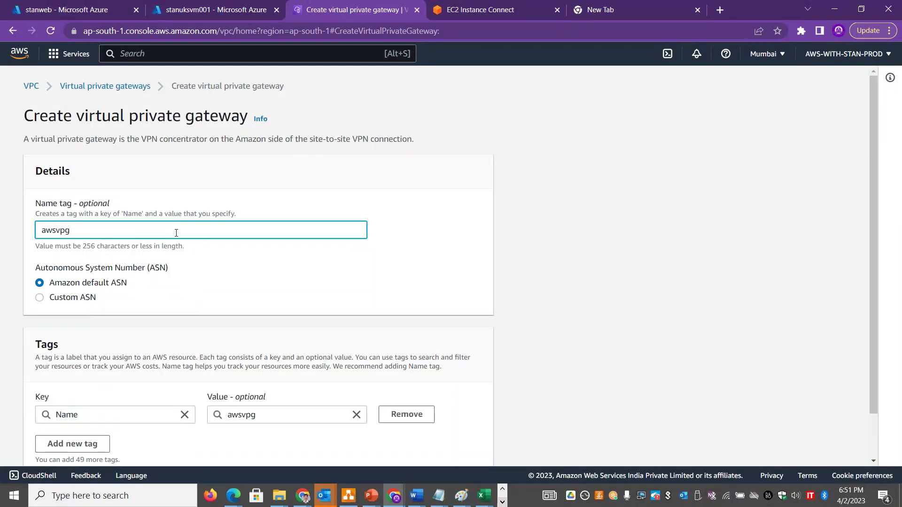
{"action": "type", "text": "01"}
{"action": "scroll", "coordinate": [882, 169], "scroll_direction": "down", "scroll_amount": 1}
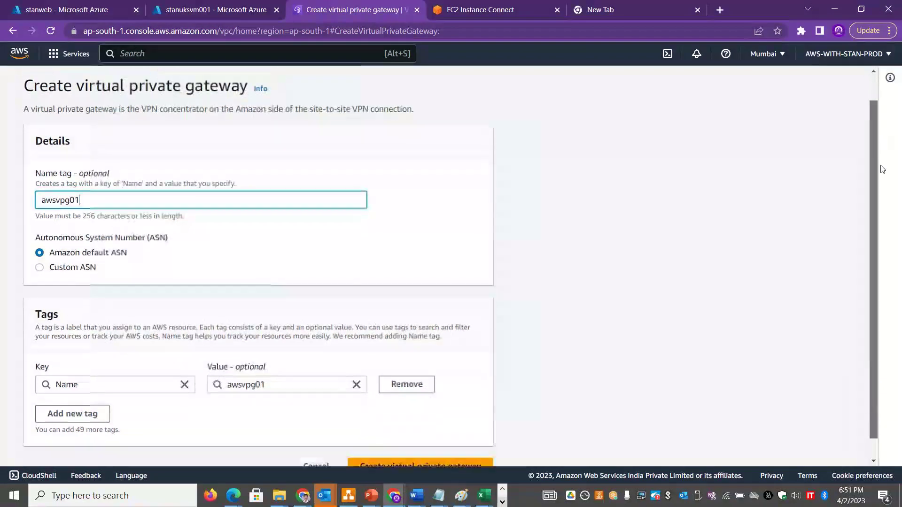
{"action": "scroll", "coordinate": [882, 169], "scroll_direction": "down", "scroll_amount": 1}
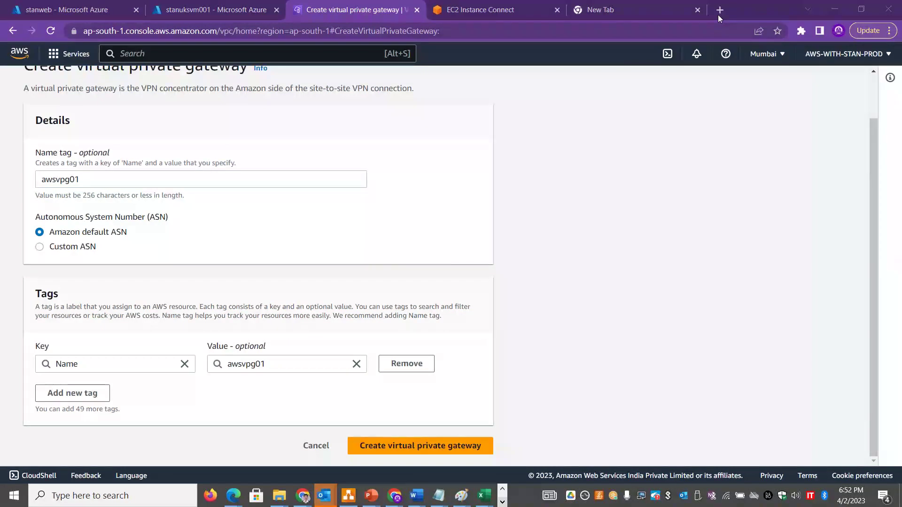
Copy the sentence describing a virtual private gateway from the creation form and switch to the AZURE in TAMIL - DAY 15 workbook in Excel
{"action": "left_click_drag", "start_coordinate": [21, 89], "coordinate": [409, 89]}
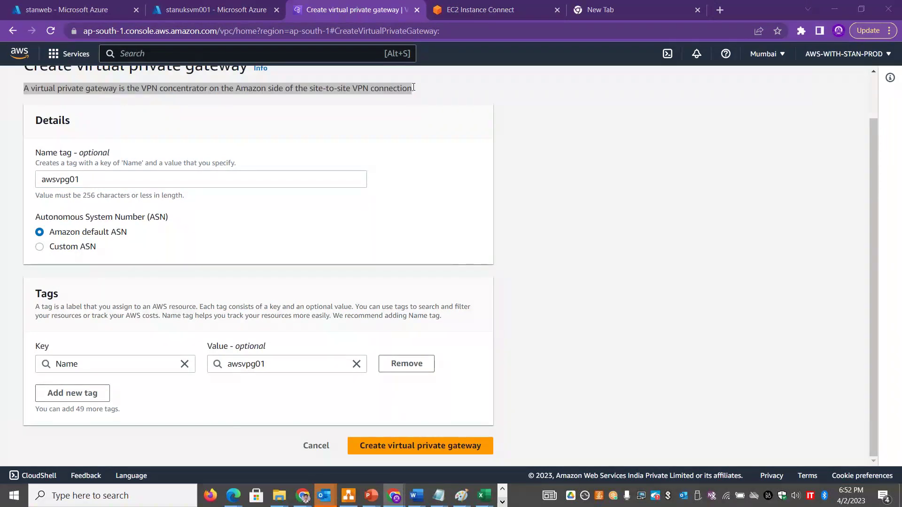
{"action": "key", "text": "alt+Tab"}
{"action": "key", "text": "alt+Tab"}
{"action": "key", "text": "alt+Tab"}
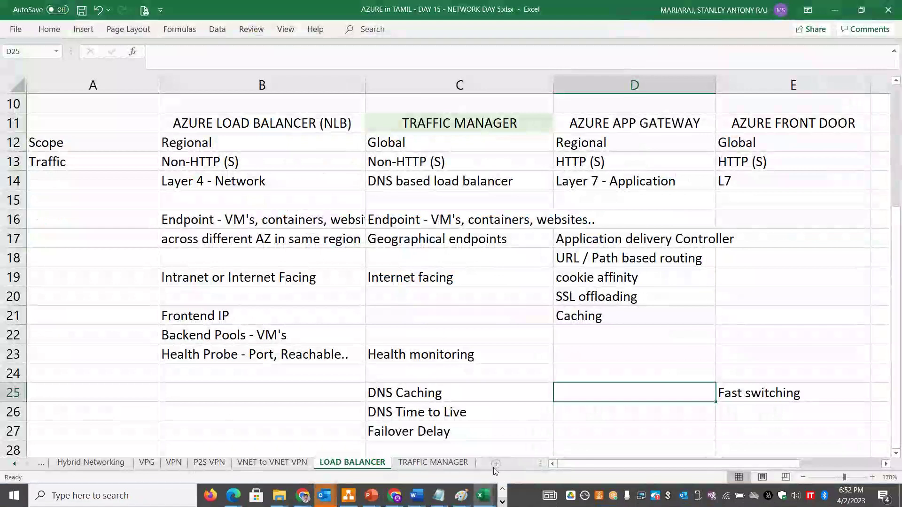
Add a worksheet between LOAD BALANCER and TRAFFIC MANAGER and name it S2S VPN
{"action": "left_click", "coordinate": [493, 468]}
{"action": "left_click", "coordinate": [493, 467]}
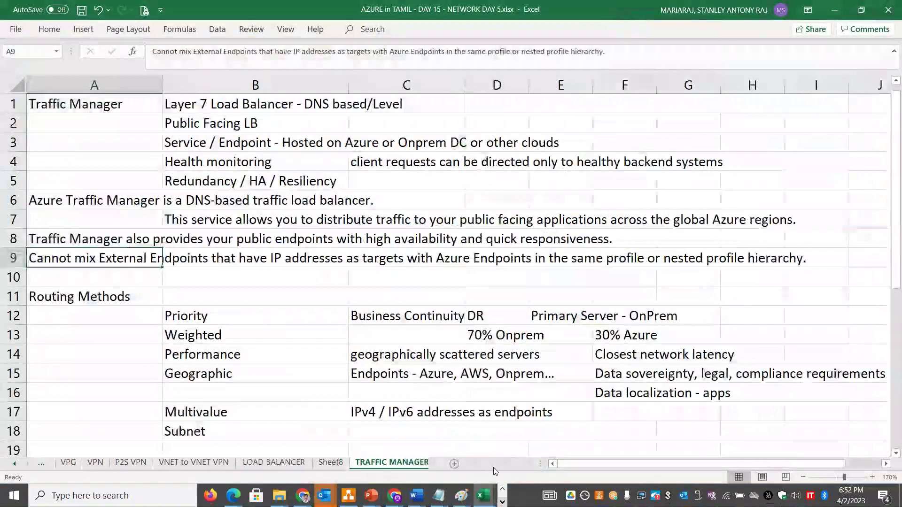
{"action": "left_click", "coordinate": [323, 463]}
{"action": "double_click", "coordinate": [323, 463]}
{"action": "type", "text": "S2"}
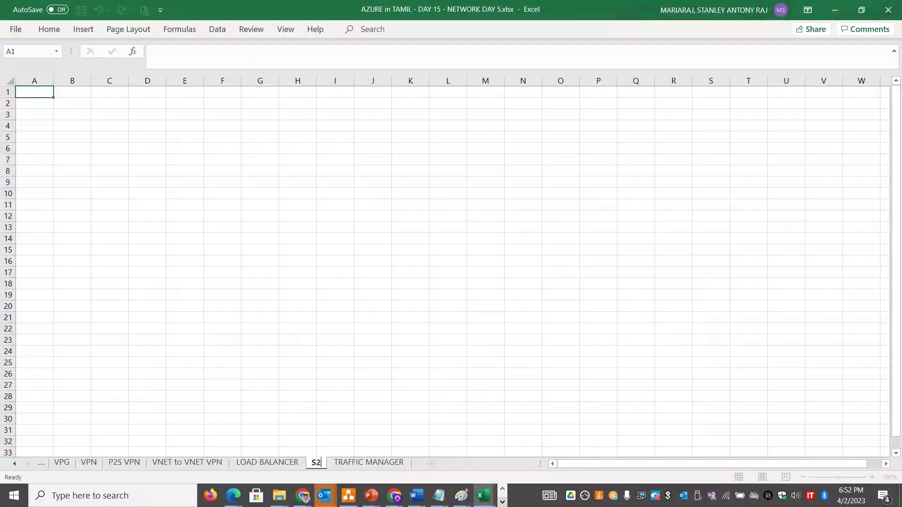
{"action": "type", "text": "S VPN"}
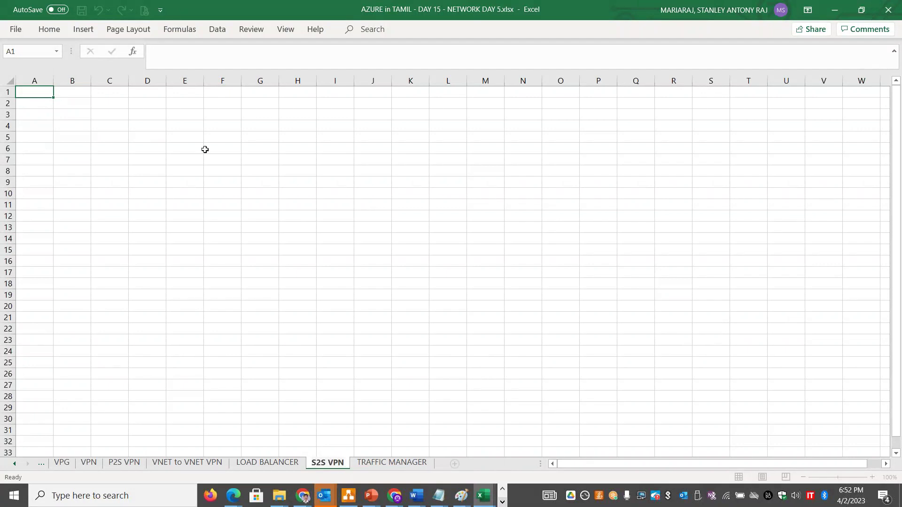
Paste the copied virtual private gateway description into B3 with the sheet's own formatting and widen columns A and B
{"action": "left_click", "coordinate": [81, 115]}
{"action": "type", "text": "A virtual private gateway is the VPN concentrator on the Amazon side of the site-to-site VPN connection"}
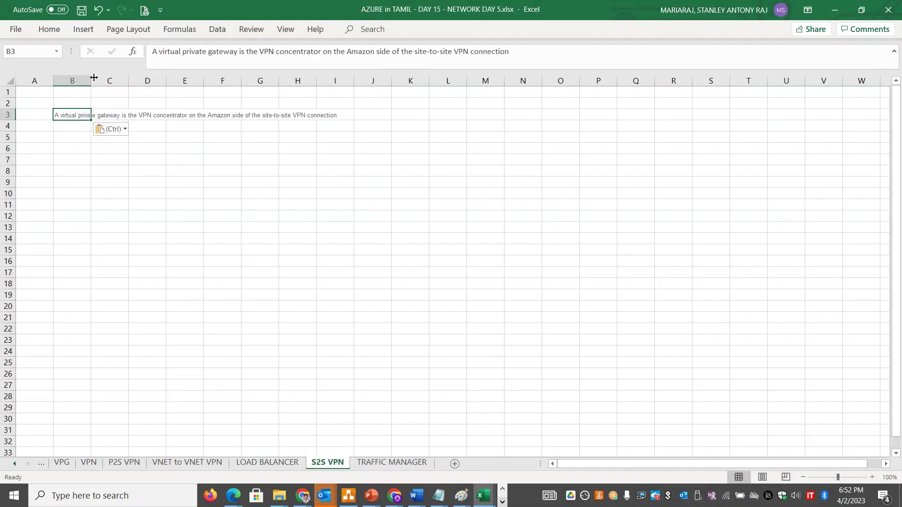
{"action": "left_click", "coordinate": [123, 132]}
{"action": "left_click", "coordinate": [121, 163]}
{"action": "left_click_drag", "start_coordinate": [91, 80], "coordinate": [156, 81]}
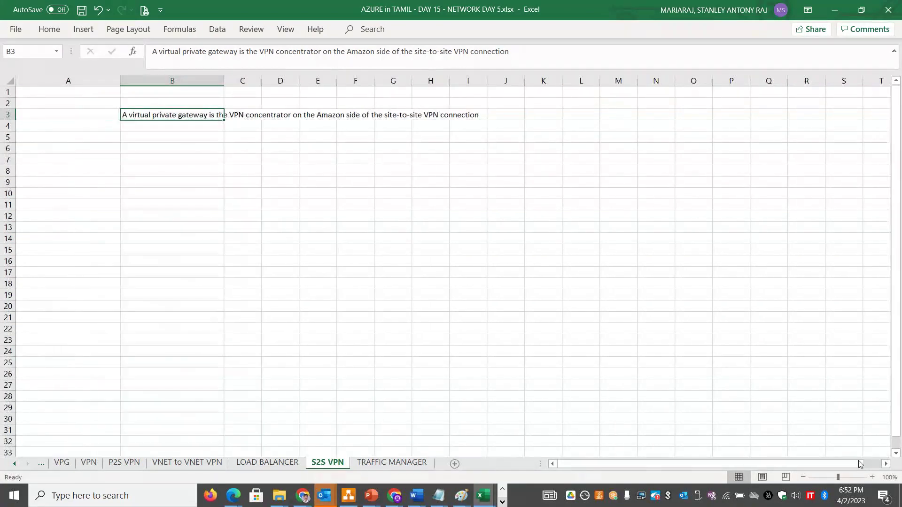
Enter "Virtual Private Cloud (VP Gateway)" in A3 beside the pasted description
{"action": "left_click", "coordinate": [872, 478]}
{"action": "left_click", "coordinate": [872, 477]}
{"action": "left_click", "coordinate": [873, 478]}
{"action": "left_click", "coordinate": [872, 478]}
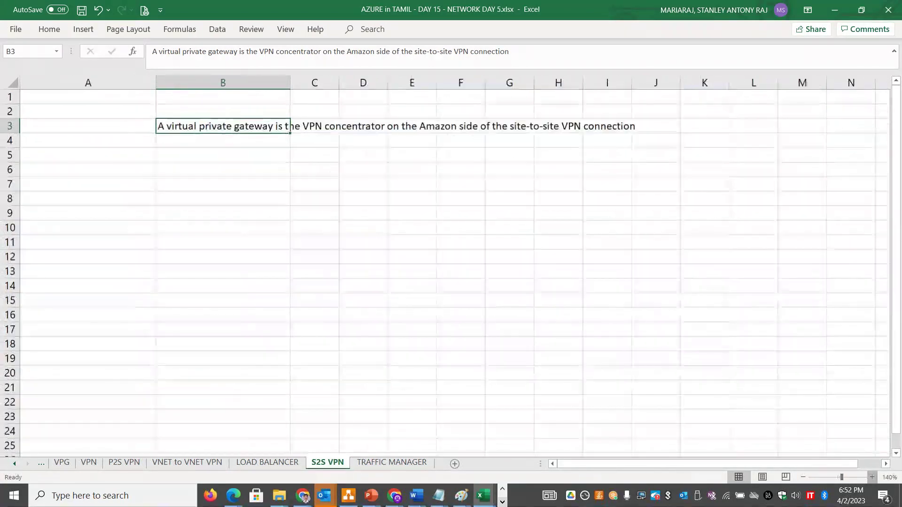
{"action": "left_click", "coordinate": [872, 478]}
{"action": "left_click", "coordinate": [108, 137]}
{"action": "type", "text": "Vir"}
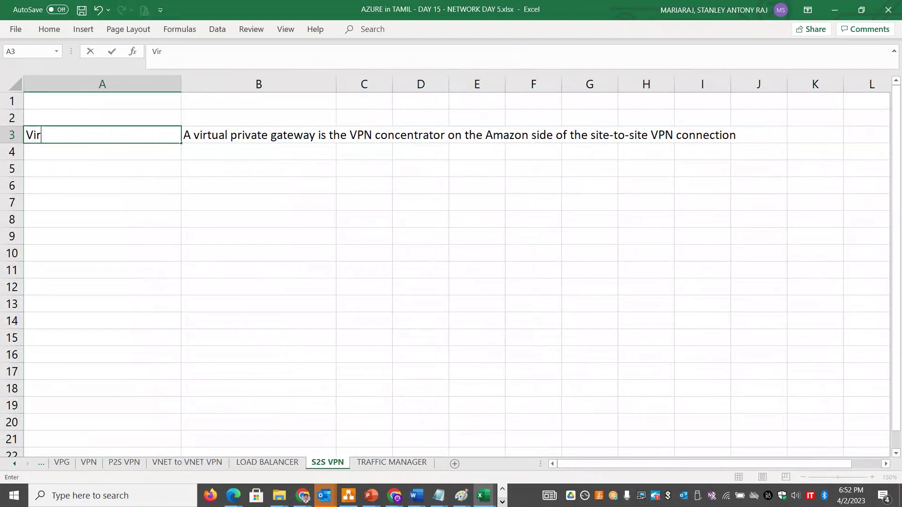
{"action": "type", "text": "tual Priv ate C"}
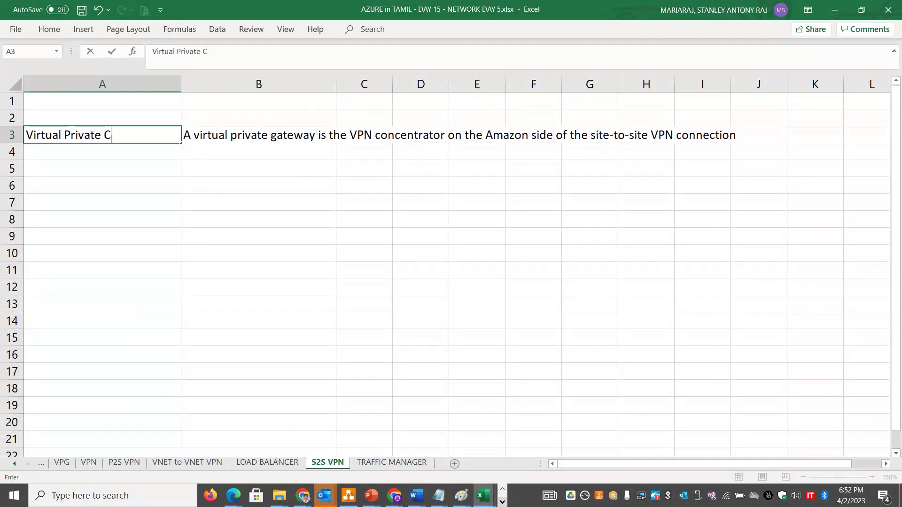
{"action": "type", "text": "loud (VP Gateway)"}
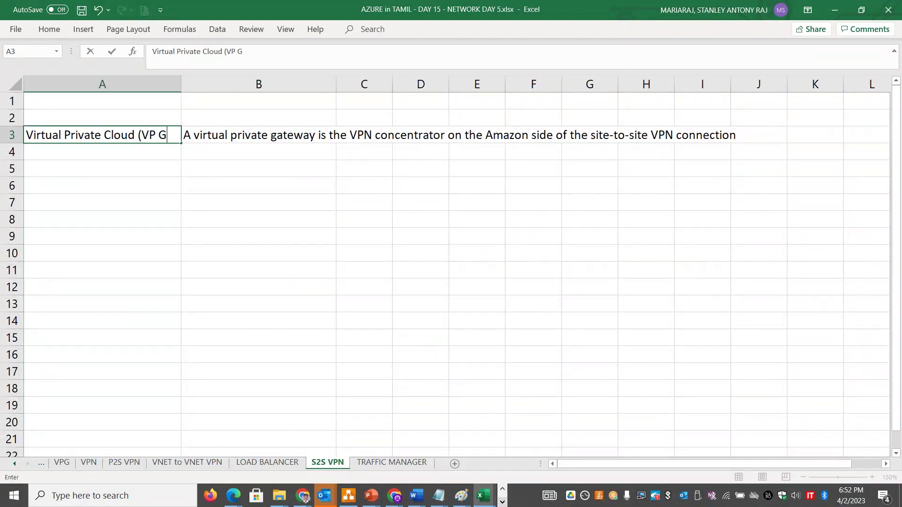
{"action": "left_click", "coordinate": [111, 219]}
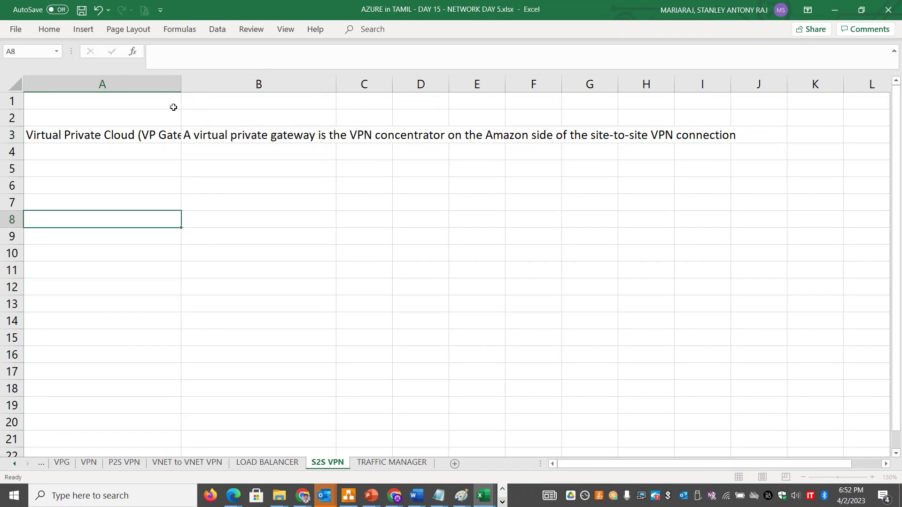
Insert a blank column before column A and widen the gateway name column to fit its text
{"action": "left_click", "coordinate": [162, 84]}
{"action": "right_click", "coordinate": [162, 85]}
{"action": "left_click", "coordinate": [194, 184]}
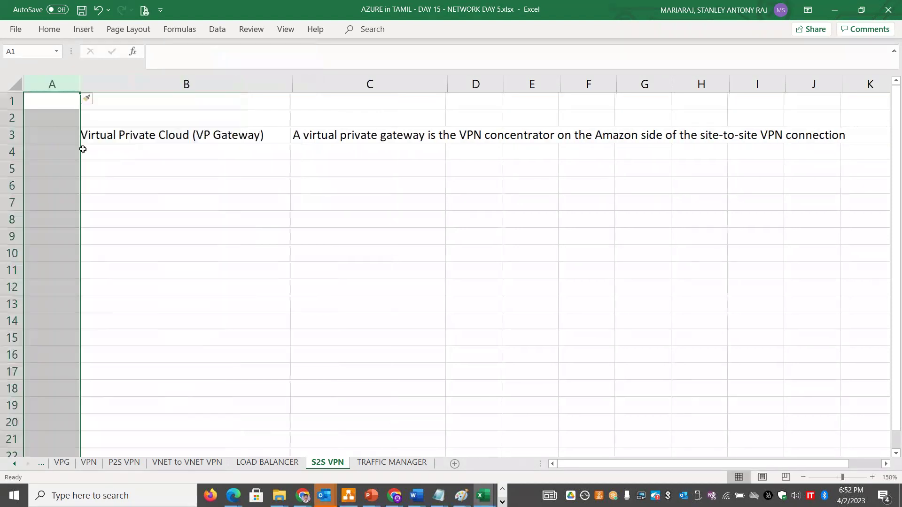
Label the cloud providers in the new first column with AWS in A3 and Azure in A4
{"action": "left_click", "coordinate": [56, 137]}
{"action": "type", "text": "AWS"}
{"action": "key", "text": "ctrl+Return"}
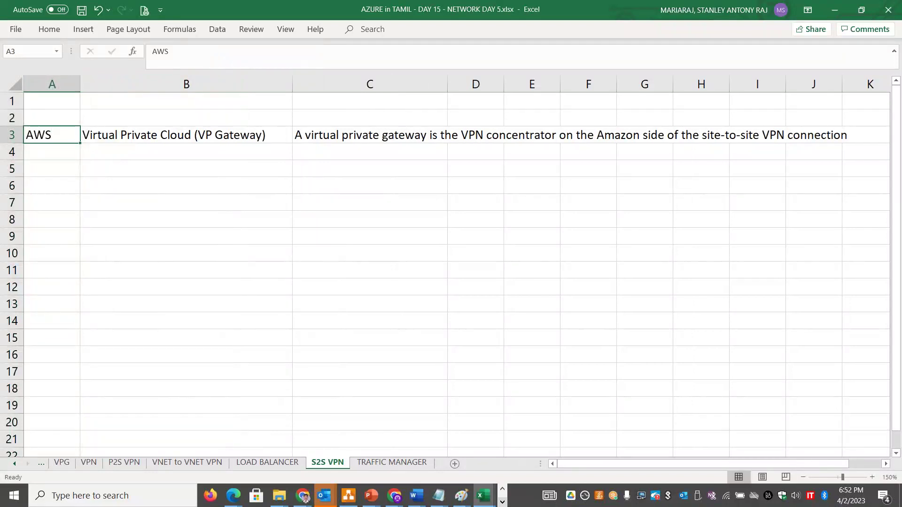
{"action": "left_click", "coordinate": [54, 150]}
{"action": "type", "text": "Azure"}
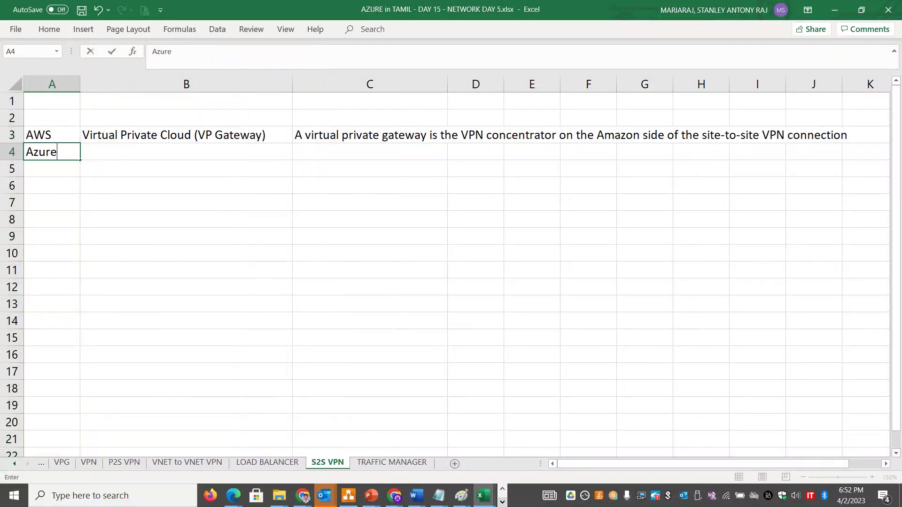
Enter "Virtual Network (VN GW)" in B4 as the Azure gateway name
{"action": "key", "text": "Tab"}
{"action": "type", "text": "Virtual Ne"}
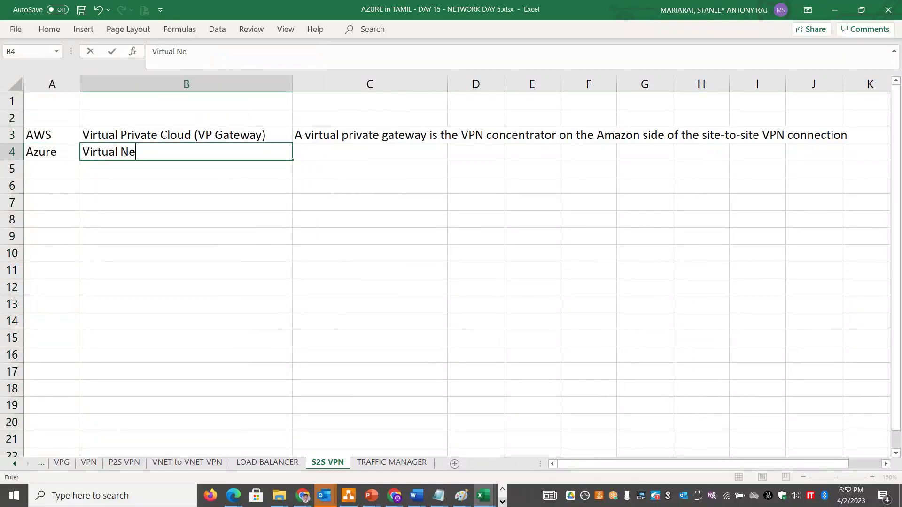
{"action": "type", "text": "twork (VN"}
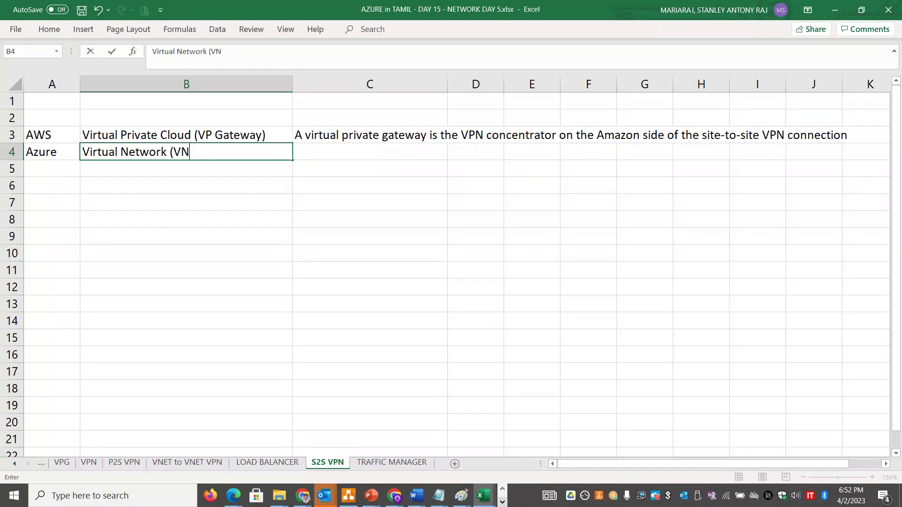
{"action": "type", "text": " N"}
{"action": "type", "text": "W"}
Describe the Azure gateway in C4 as "Virtual Network Gateway is VPN concentration on Azure Side of S2S VPN connection"
{"action": "key", "text": "Tab"}
{"action": "type", "text": "Virtual G"}
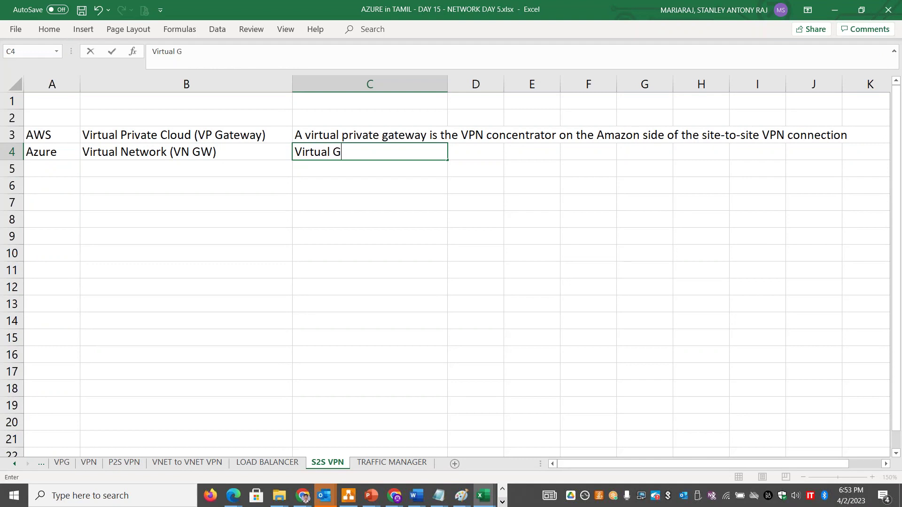
{"action": "key", "text": "BackSpace"}
{"action": "type", "text": "Network G"}
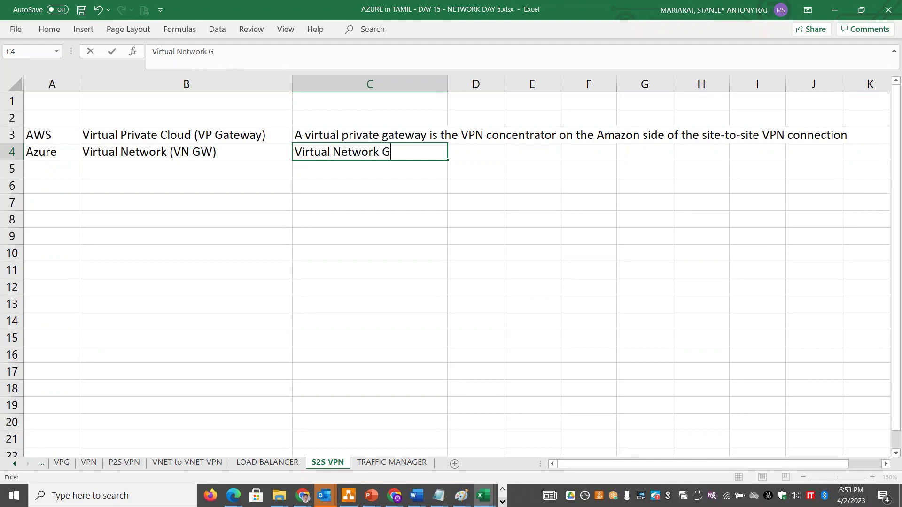
{"action": "type", "text": "ateway is VPN"}
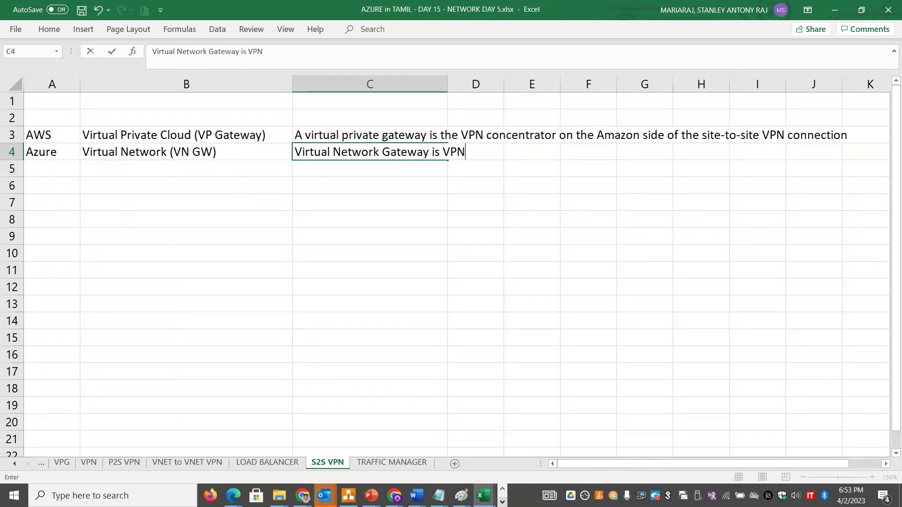
{"action": "type", "text": " concentration on A"}
{"action": "key", "text": "BackSpace"}
{"action": "type", "text": "Azure Site"}
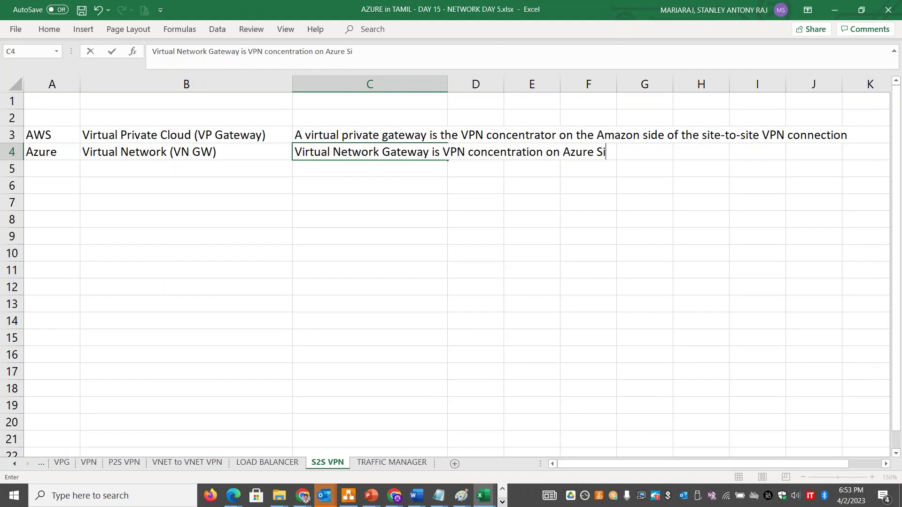
{"action": "key", "text": "BackSpace"}
{"action": "key", "text": "BackSpace"}
{"action": "key", "text": "BackSpace"}
{"action": "type", "text": "ide of S2S VPN"}
{"action": "key", "text": "BackSpace"}
{"action": "type", "text": "PN c"}
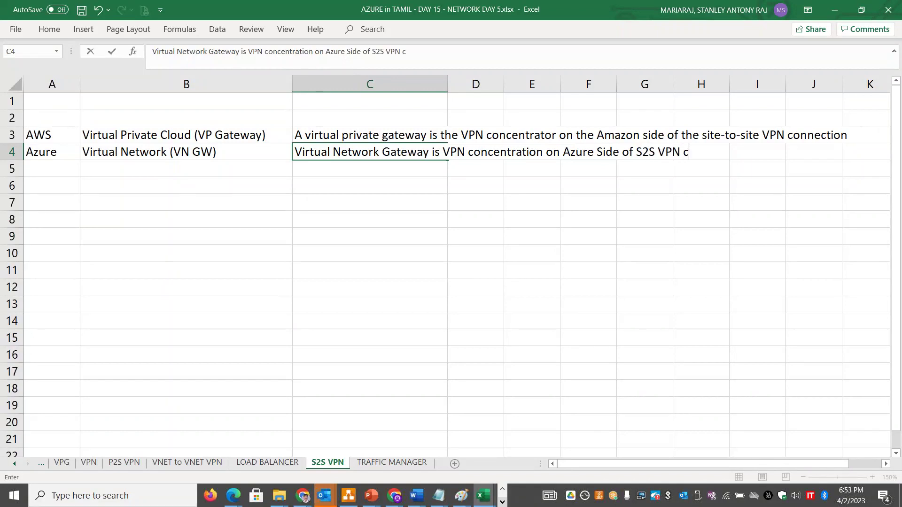
{"action": "type", "text": "onnection"}
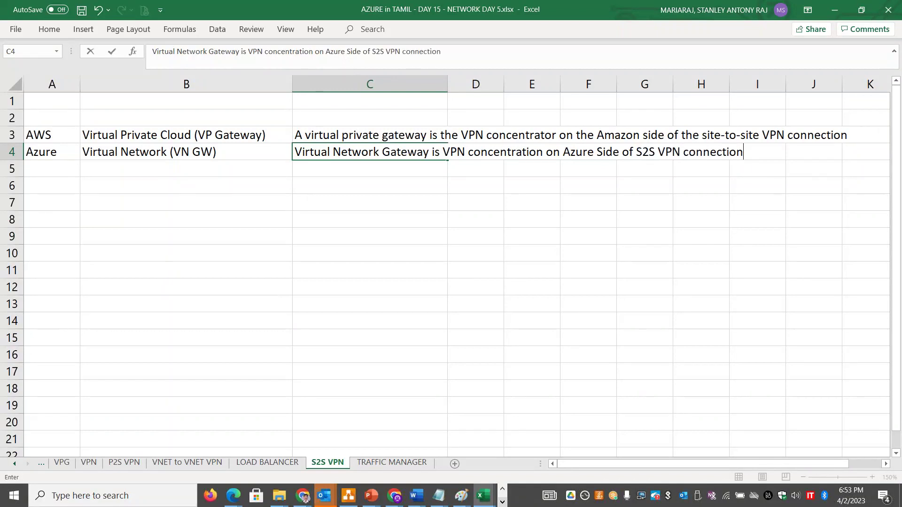
Enter the heading "Azure VN GW" in B6 and "AWS VP GW" in D6
{"action": "left_click", "coordinate": [187, 181]}
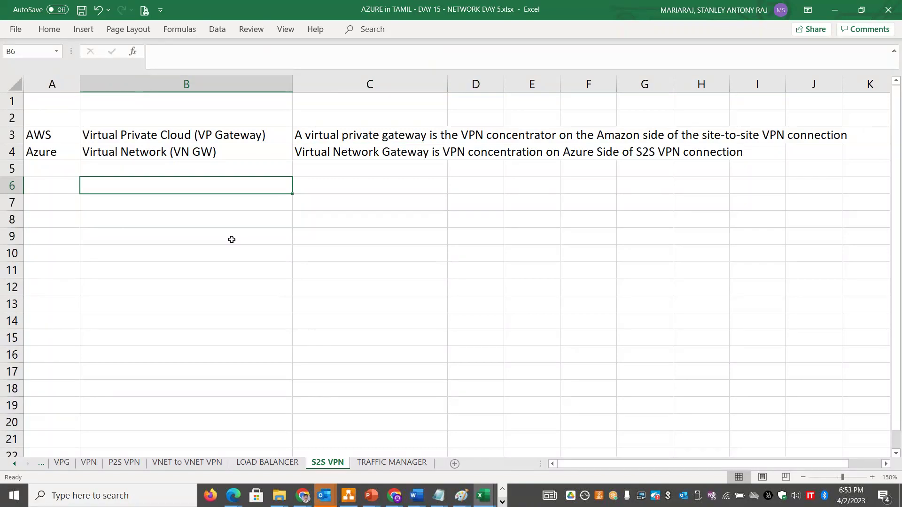
{"action": "type", "text": "V"}
{"action": "key", "text": "BackSpace"}
{"action": "type", "text": "Azure VNG"}
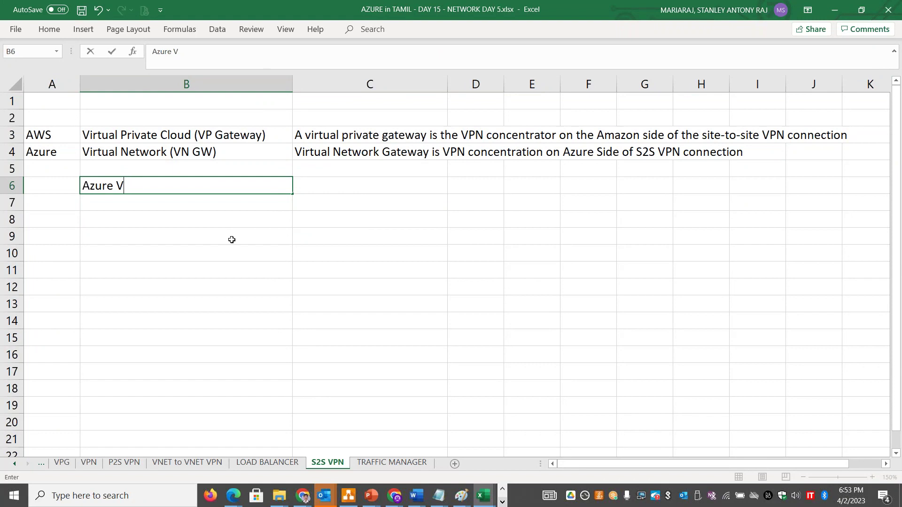
{"action": "key", "text": "BackSpace"}
{"action": "type", "text": "GW"}
{"action": "key", "text": "Tab"}
{"action": "key", "text": "Tab"}
{"action": "type", "text": "AW"}
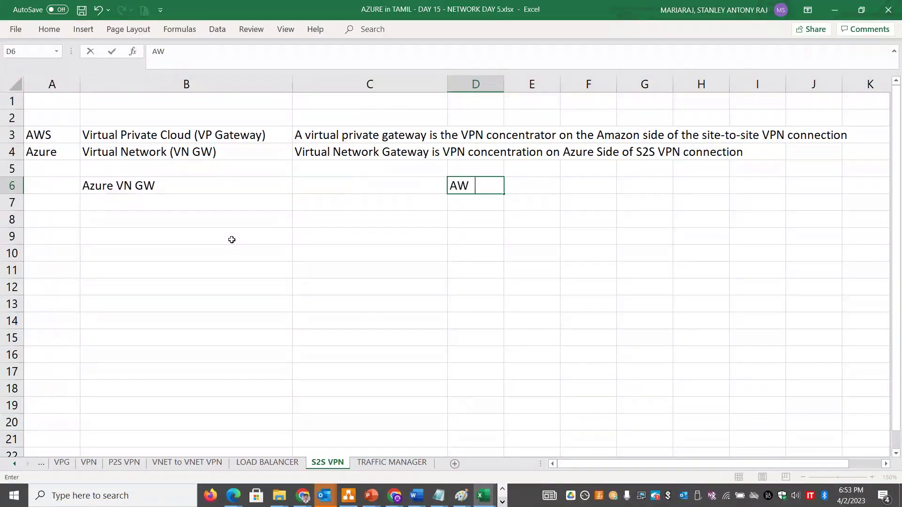
{"action": "type", "text": "S VP GW"}
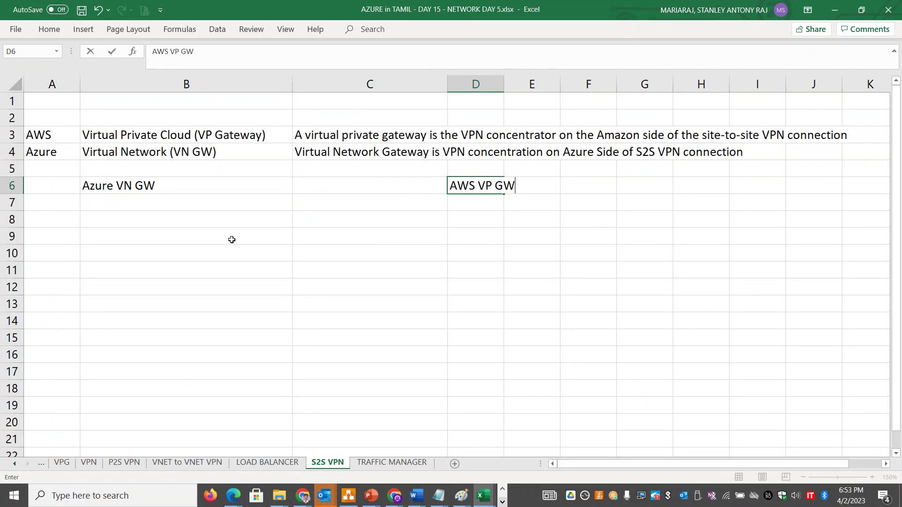
{"action": "left_click", "coordinate": [158, 181]}
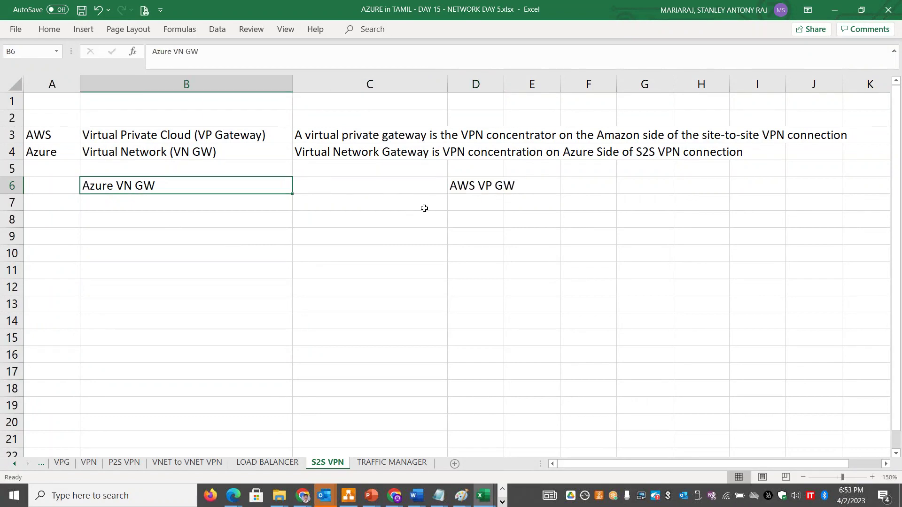
Enter "Customer Gateway - Azure VN GW" in D7 under the AWS heading
{"action": "left_click", "coordinate": [467, 198]}
{"action": "type", "text": "Custoer"}
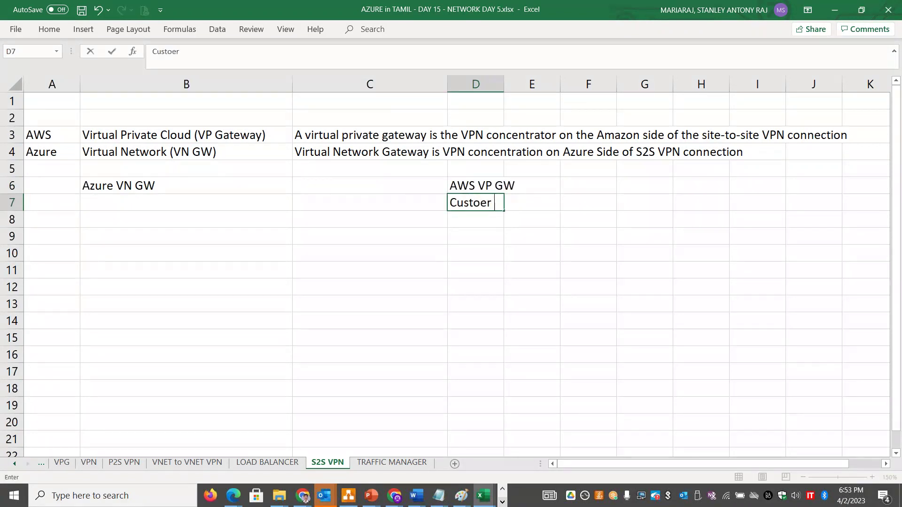
{"action": "key", "text": "BackSpace"}
{"action": "type", "text": "m G"}
{"action": "key", "text": "BackSpace"}
{"action": "key", "text": "BackSpace"}
{"action": "type", "text": "er Gatewy"}
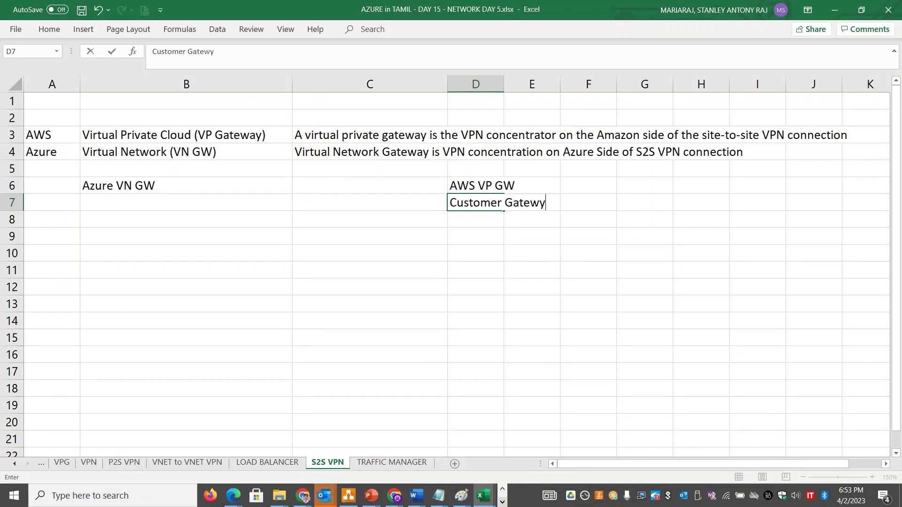
{"action": "key", "text": "BackSpace"}
{"action": "type", "text": "ay - Azure"}
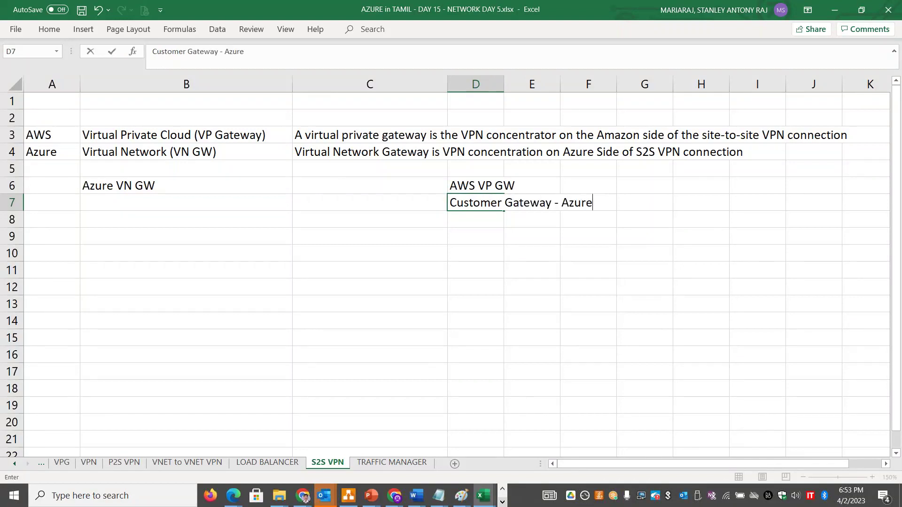
{"action": "type", "text": " VN GW"}
Enter "Local Network Gatway - AWS VP GW" in B7 under the Azure heading
{"action": "left_click", "coordinate": [151, 186]}
{"action": "left_click", "coordinate": [151, 199]}
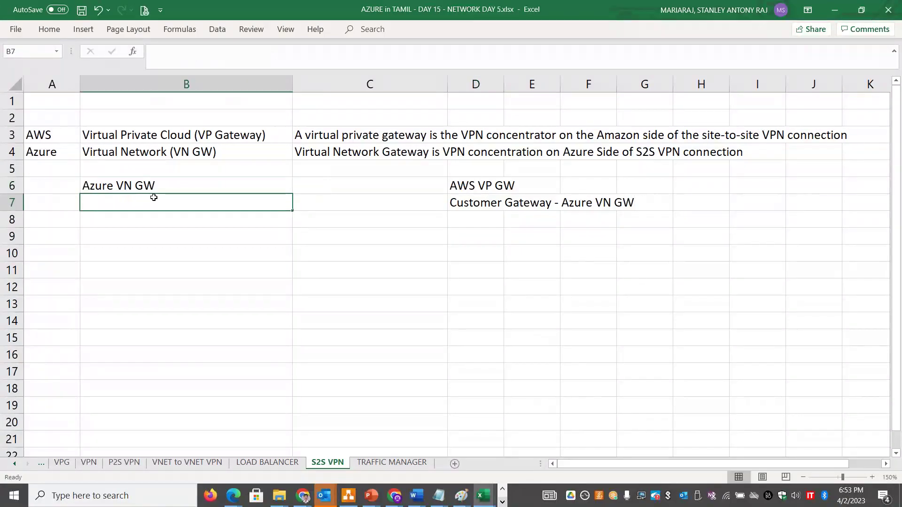
{"action": "type", "text": "Lo"}
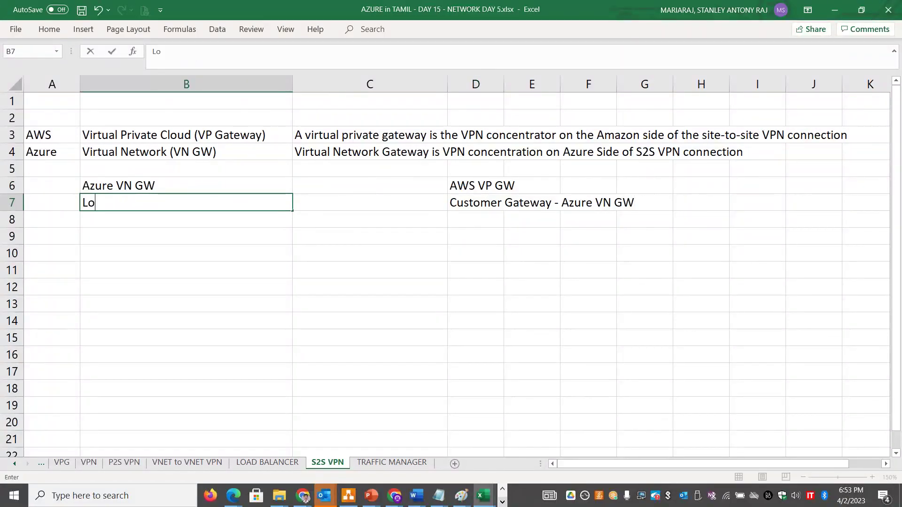
{"action": "type", "text": "cal Netwok"}
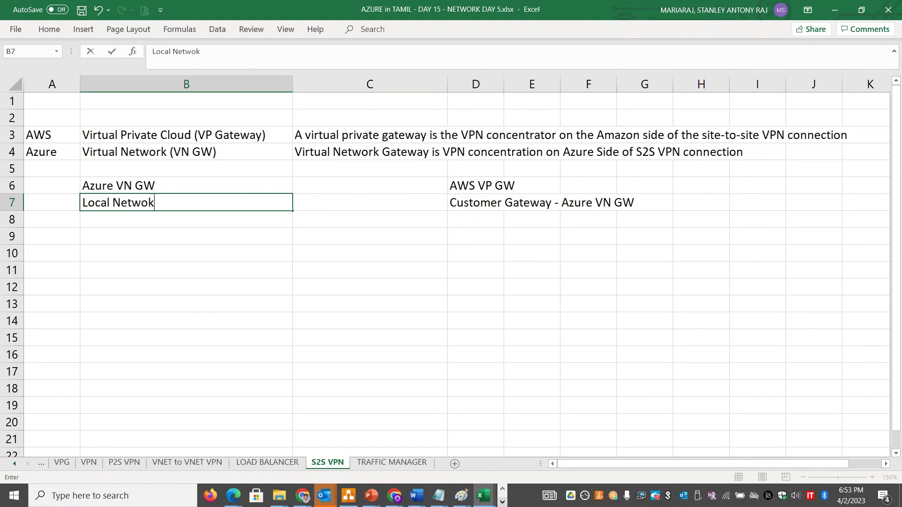
{"action": "key", "text": "BackSpace"}
{"action": "type", "text": "rk Gatw"}
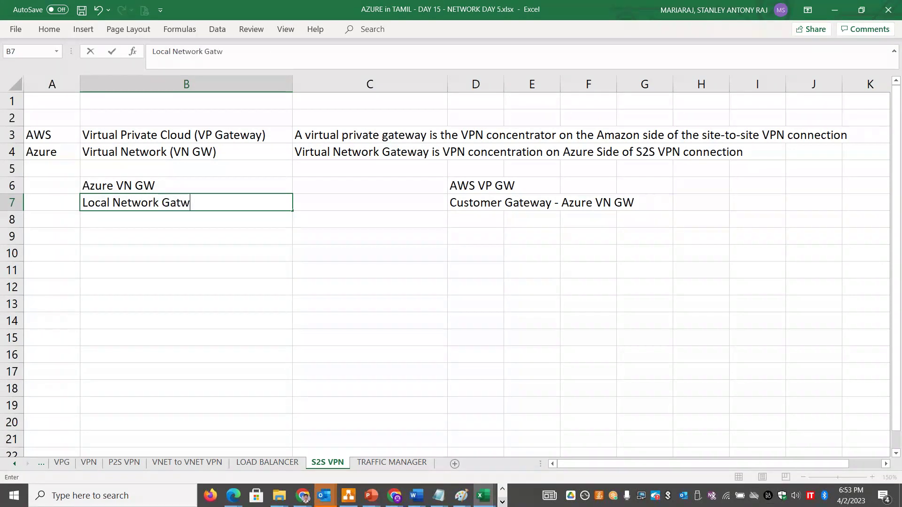
{"action": "type", "text": "ay - AWS"}
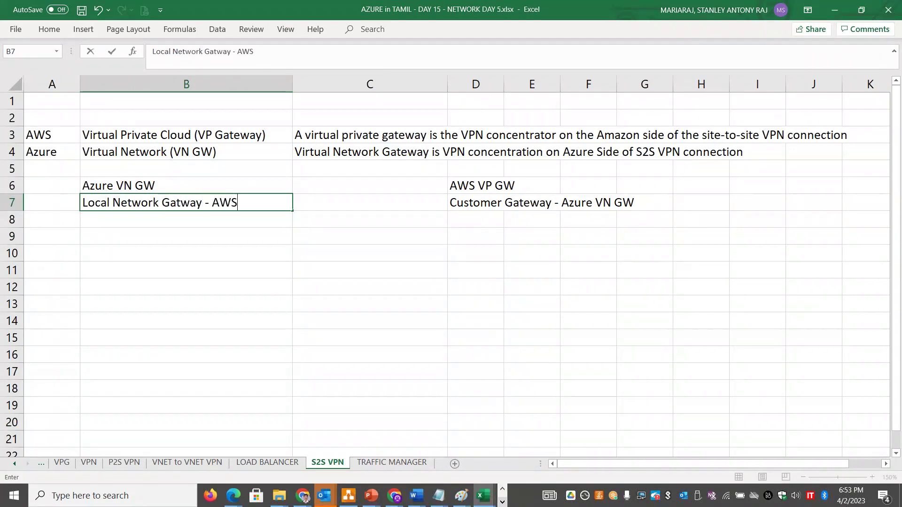
{"action": "type", "text": " VP GW"}
Note the equivalence "Local Network Gateway in Azure = Customer Gateway in AWS" in B10
{"action": "left_click", "coordinate": [196, 250]}
{"action": "type", "text": "Local "}
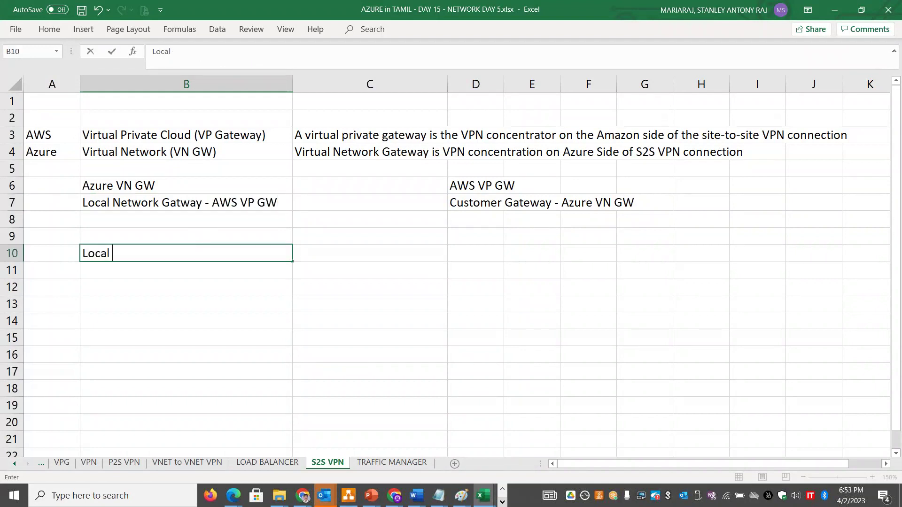
{"action": "type", "text": "Network Gatewa"}
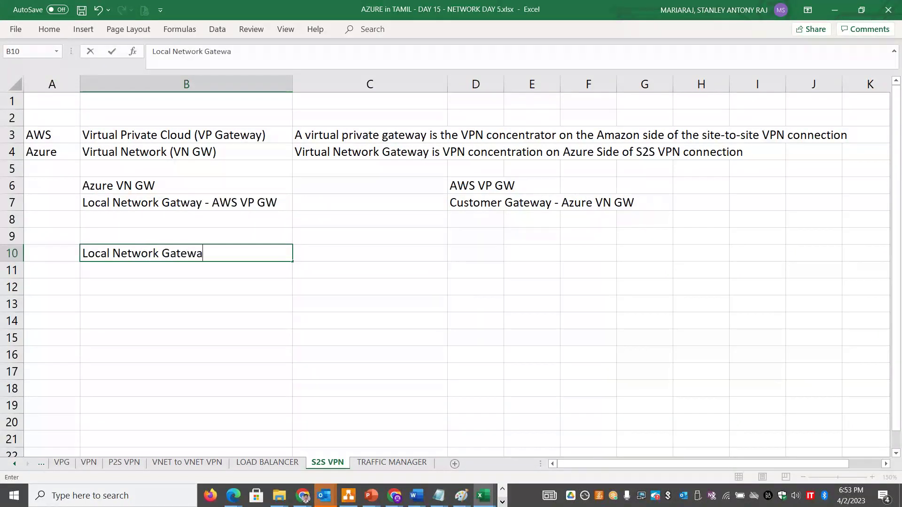
{"action": "type", "text": "y in Azure = Customer Gateway oin AWS"}
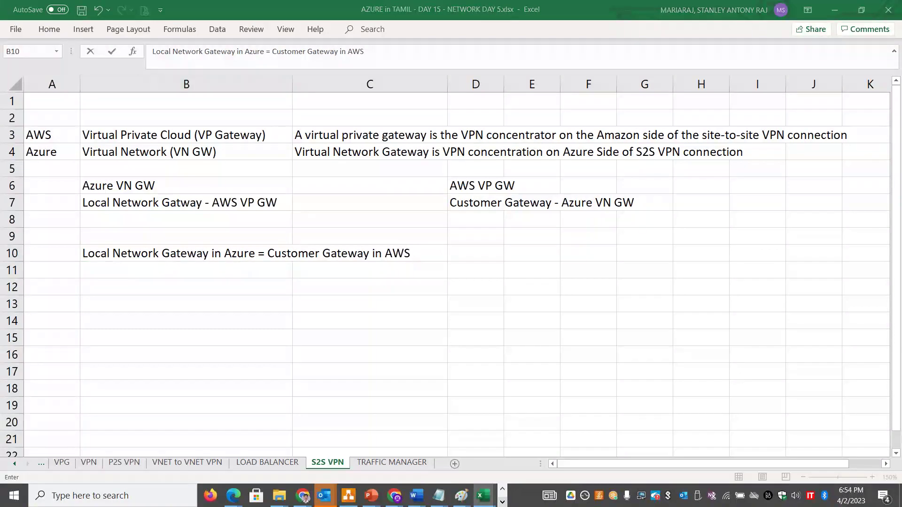
Switch to the AWS console in the browser, create the awsvpg01 virtual private gateway and display its details
{"action": "key", "text": "alt+Tab"}
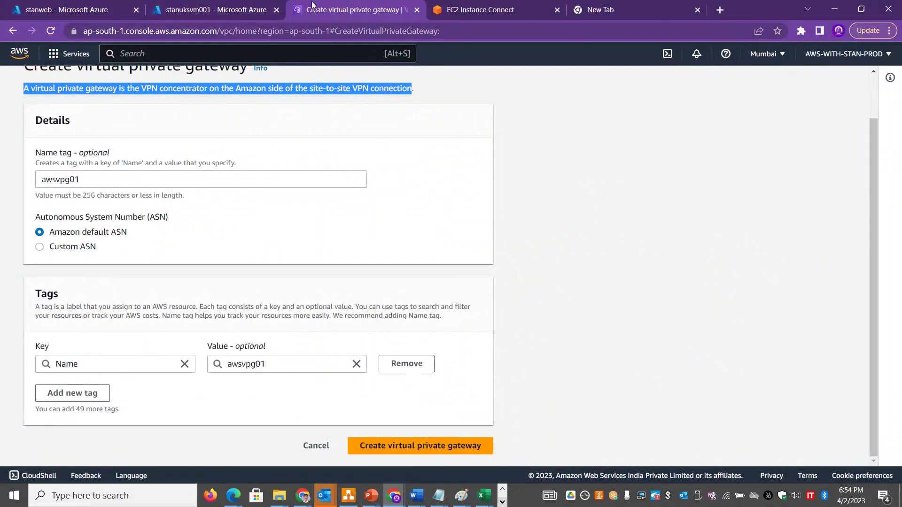
{"action": "key", "text": "alt+Tab"}
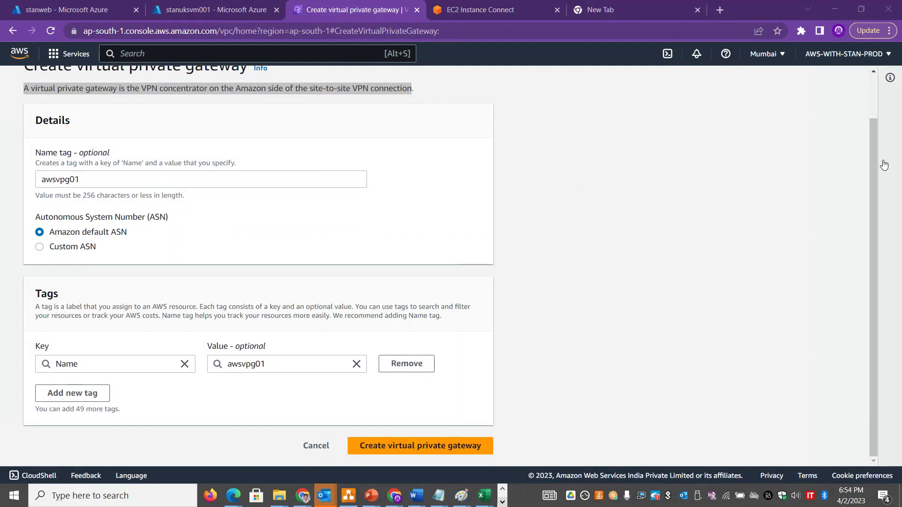
{"action": "left_click", "coordinate": [874, 182]}
{"action": "mouse_move", "coordinate": [874, 148]}
{"action": "left_mouse_down"}
{"action": "mouse_move", "coordinate": [874, 109]}
{"action": "mouse_move", "coordinate": [874, 148]}
{"action": "left_mouse_up"}
{"action": "left_click", "coordinate": [405, 449]}
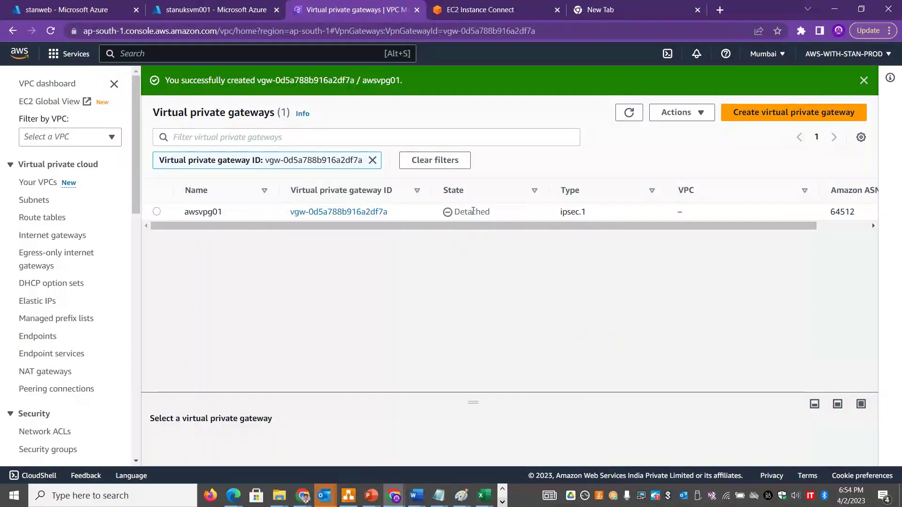
{"action": "left_click", "coordinate": [156, 212]}
{"action": "left_click_drag", "start_coordinate": [475, 400], "coordinate": [491, 270]}
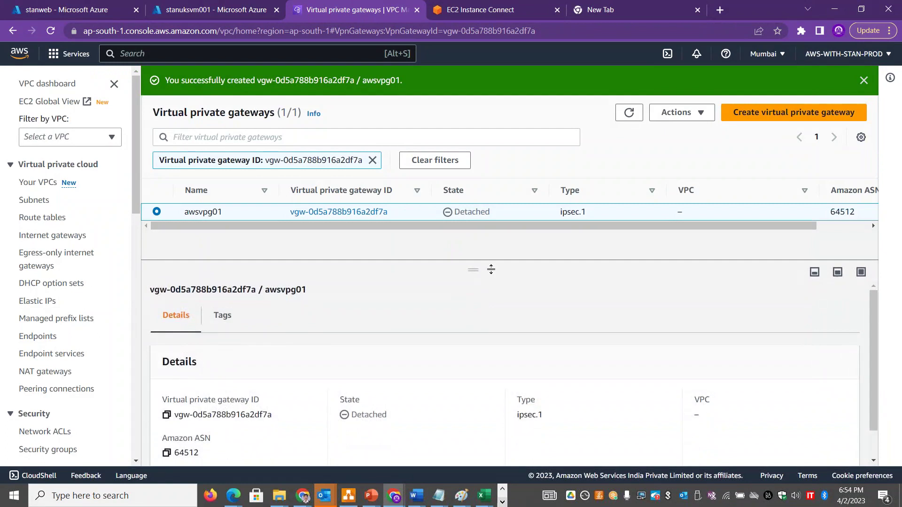
Switch to the draw.io diagram, search the shapes for VPC and place an orange VPC icon inside the AWS region box
{"action": "key", "text": "alt+Tab"}
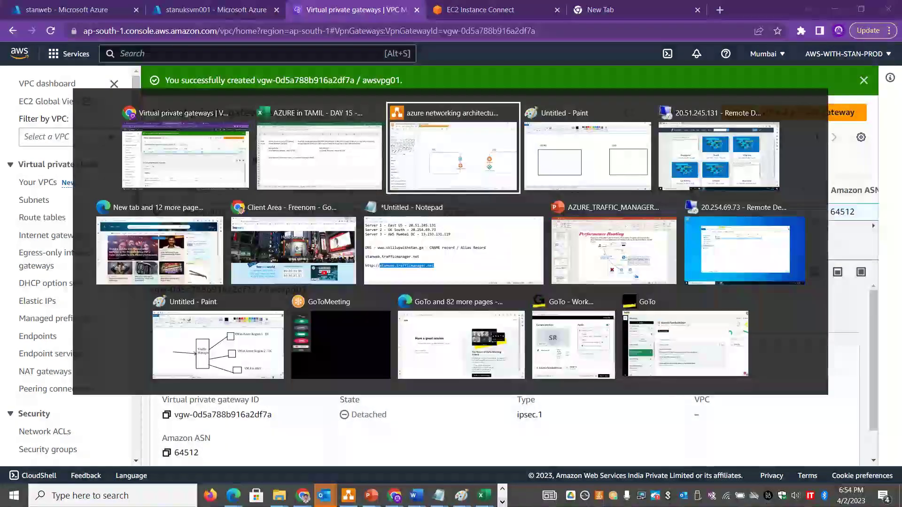
{"action": "left_click_drag", "start_coordinate": [477, 460], "coordinate": [511, 458]}
{"action": "left_click", "coordinate": [47, 76]}
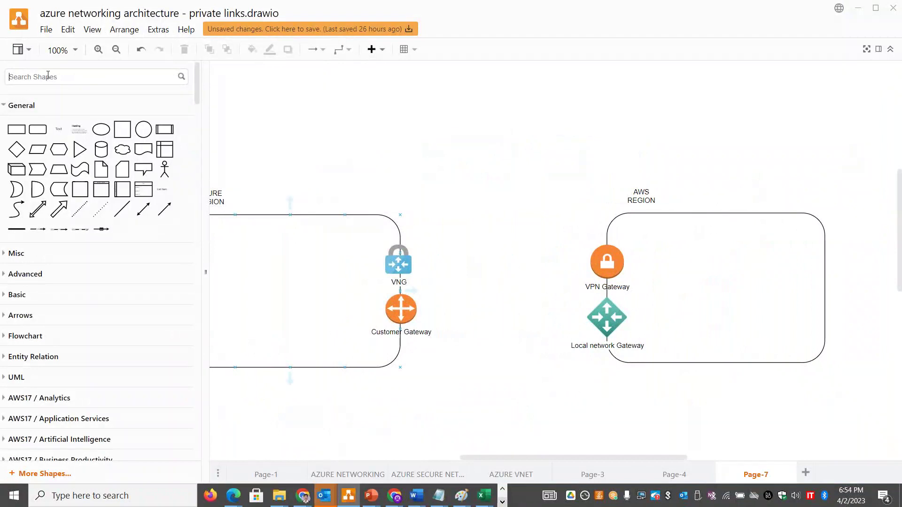
{"action": "type", "text": "VPC"}
{"action": "key", "text": "Return"}
{"action": "mouse_move", "coordinate": [17, 103]}
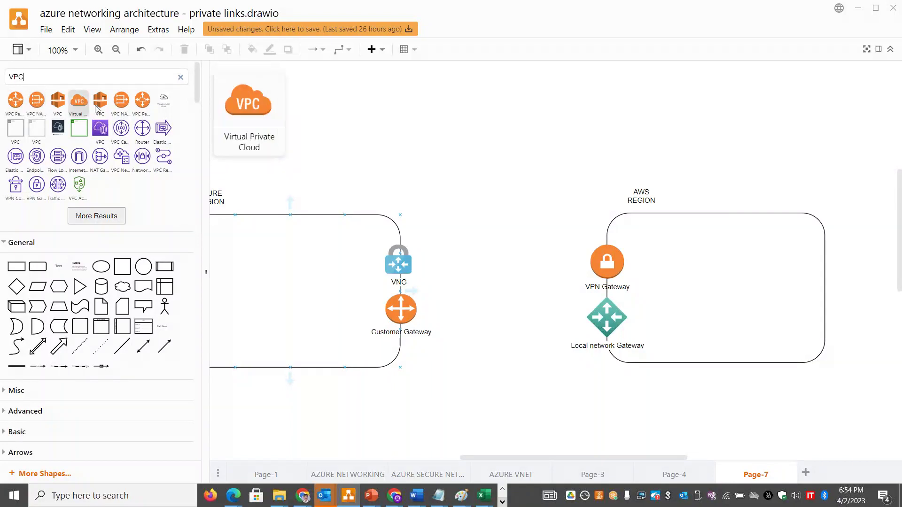
{"action": "left_click_drag", "start_coordinate": [100, 100], "coordinate": [685, 265]}
{"action": "left_click_drag", "start_coordinate": [726, 315], "coordinate": [702, 284]}
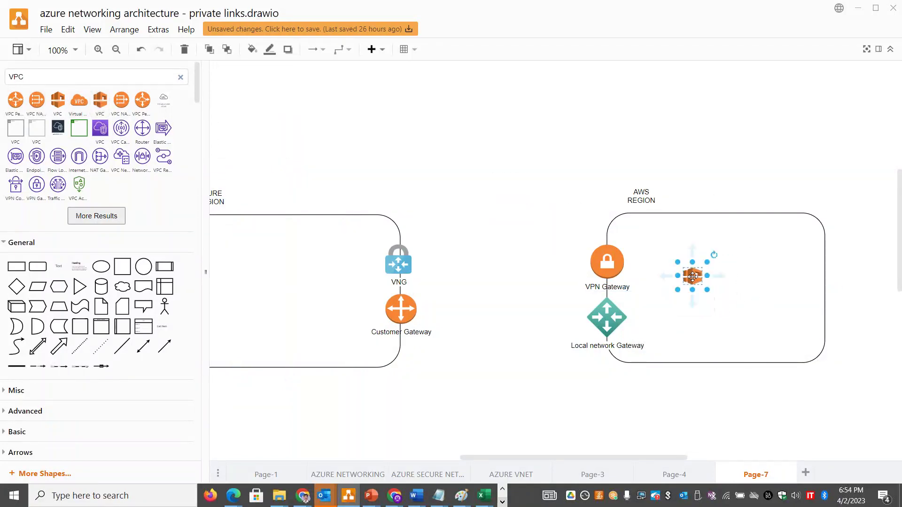
Undo the accidental shift of the AWS region box and label the VPC icon "STAN-AWS-VPC_01"
{"action": "key", "text": "ctrl+z"}
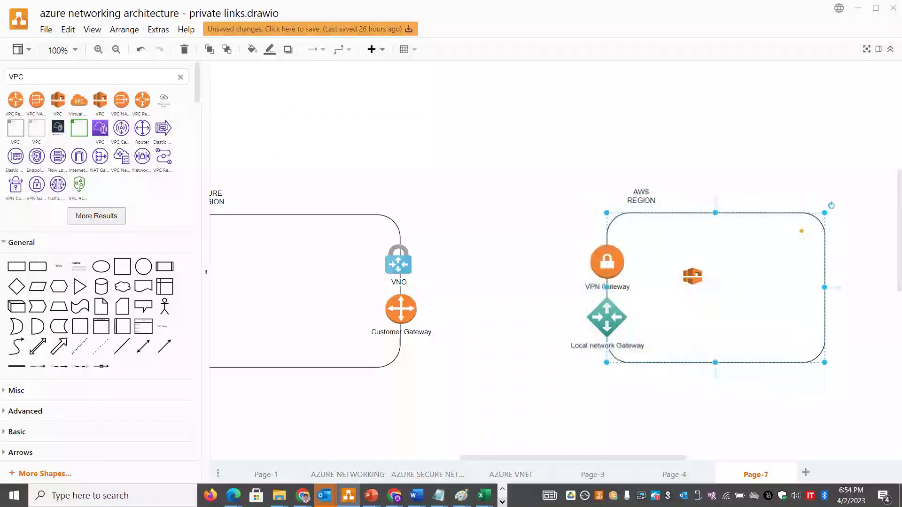
{"action": "double_click", "coordinate": [696, 276]}
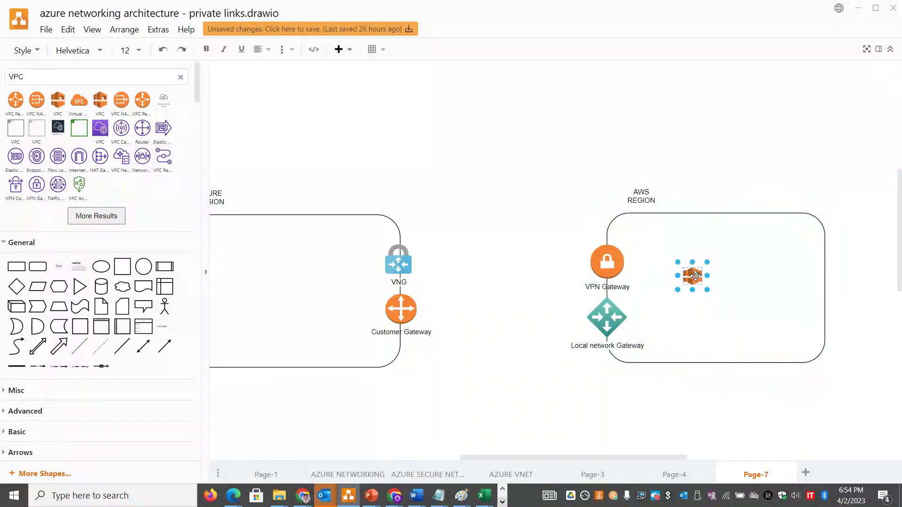
{"action": "type", "text": "STAN-AWS-VPC_01"}
{"action": "left_click_drag", "start_coordinate": [695, 276], "coordinate": [675, 266]}
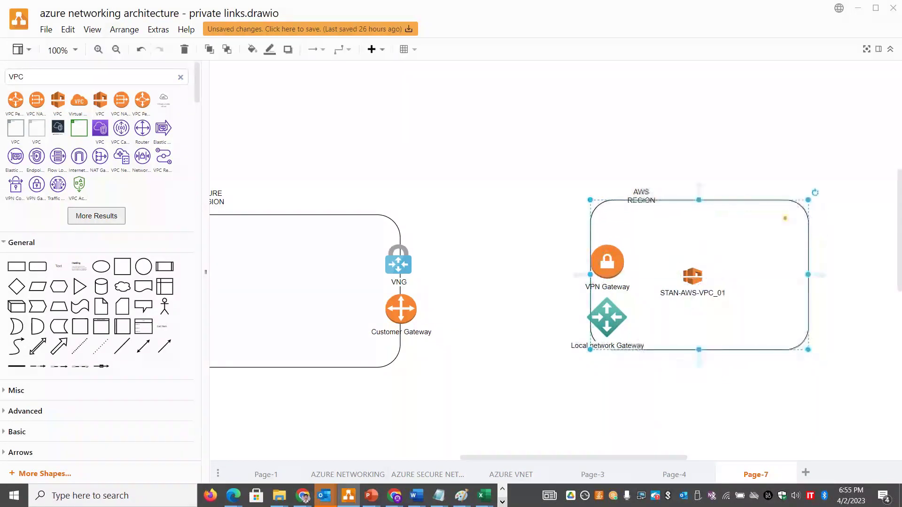
Undo the shift of the AWS region box and move the STAN-AWS-VPC_01 icon level with the VPN Gateway
{"action": "key", "text": "ctrl+z"}
{"action": "left_click", "coordinate": [690, 274]}
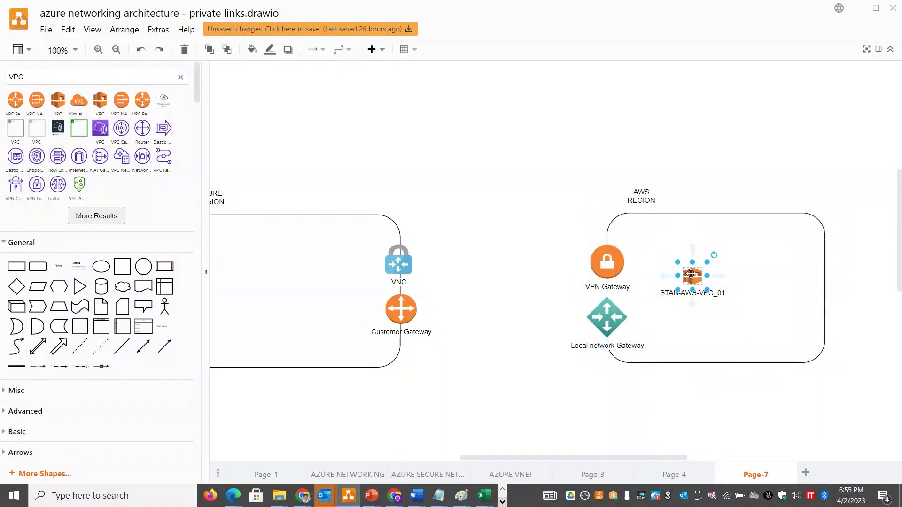
{"action": "left_click_drag", "start_coordinate": [684, 264], "coordinate": [668, 250]}
Connect the VPN Gateway icon to the STAN-AWS-VPC_01 icon with an arrow
{"action": "left_click", "coordinate": [616, 259]}
{"action": "left_click", "coordinate": [664, 260]}
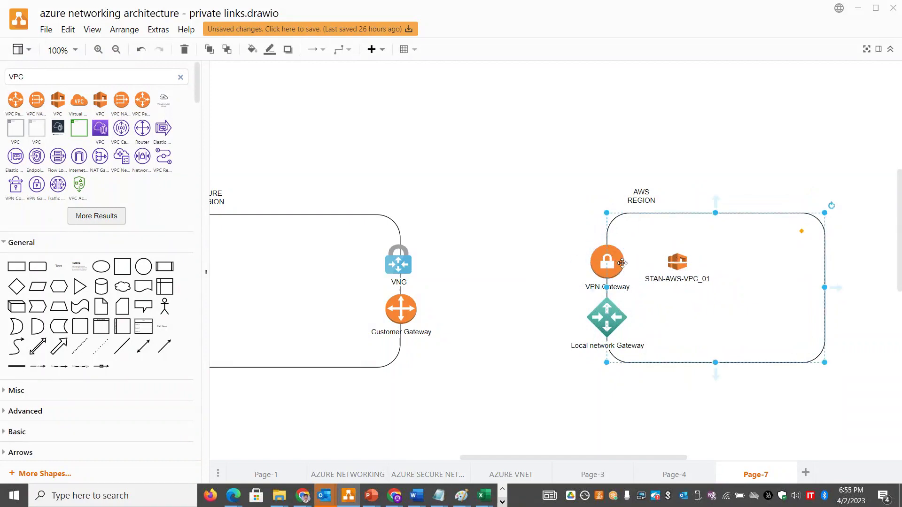
{"action": "left_click", "coordinate": [622, 264]}
{"action": "left_click", "coordinate": [634, 265]}
{"action": "left_click", "coordinate": [528, 414]}
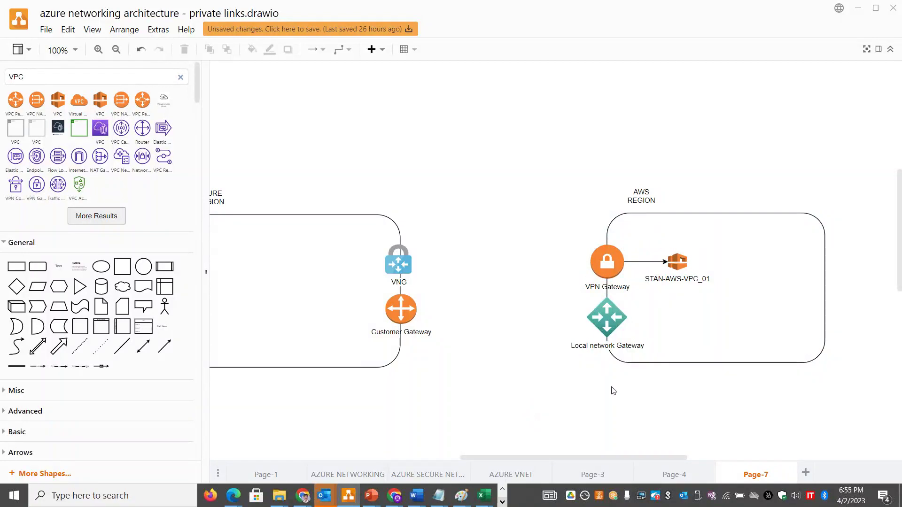
Switch to the AWS console in the browser and attach the awsvpg01 virtual private gateway to DefaultVPC
{"action": "key", "text": "alt+Tab"}
{"action": "left_click", "coordinate": [701, 112]}
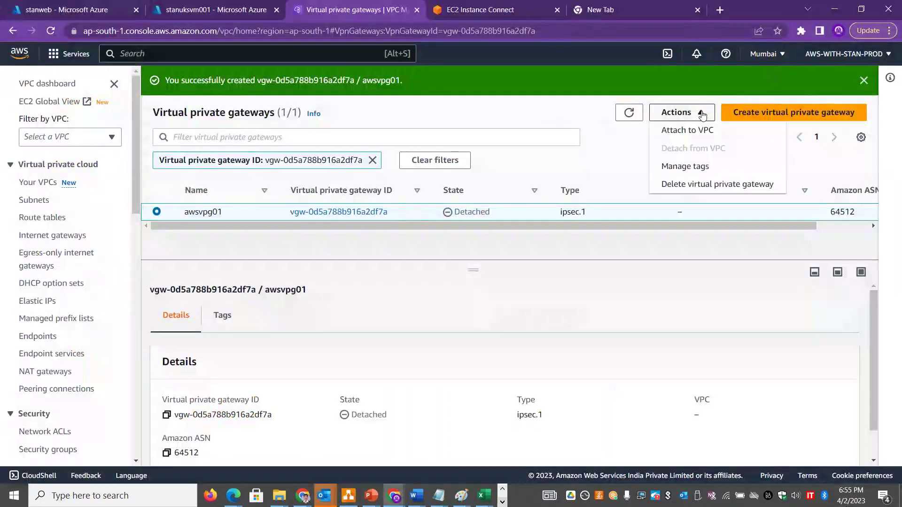
{"action": "left_click", "coordinate": [688, 130]}
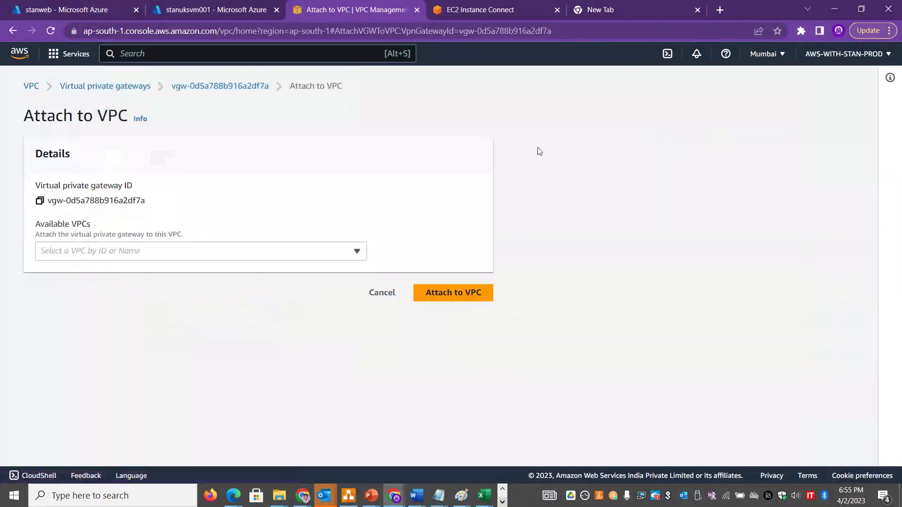
{"action": "left_click", "coordinate": [221, 249]}
{"action": "left_click", "coordinate": [178, 288]}
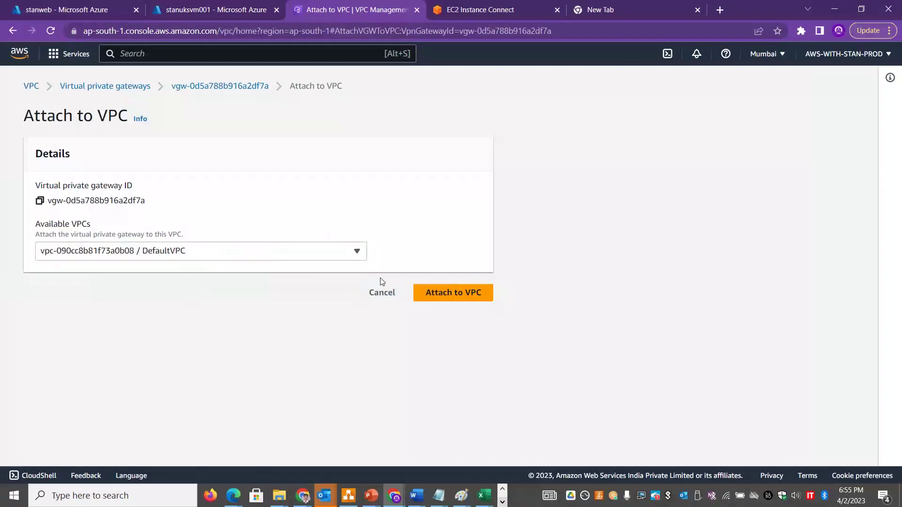
{"action": "left_click", "coordinate": [443, 294]}
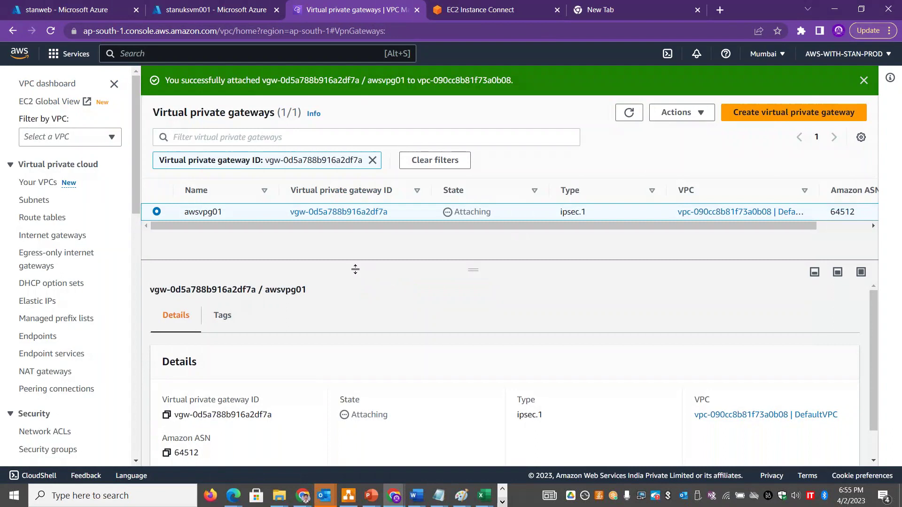
Open the list of customer gateways in the VPC console
{"action": "left_click_drag", "start_coordinate": [136, 182], "coordinate": [141, 318]}
{"action": "scroll", "coordinate": [141, 318], "scroll_direction": "down", "scroll_amount": 1}
{"action": "left_click", "coordinate": [69, 288]}
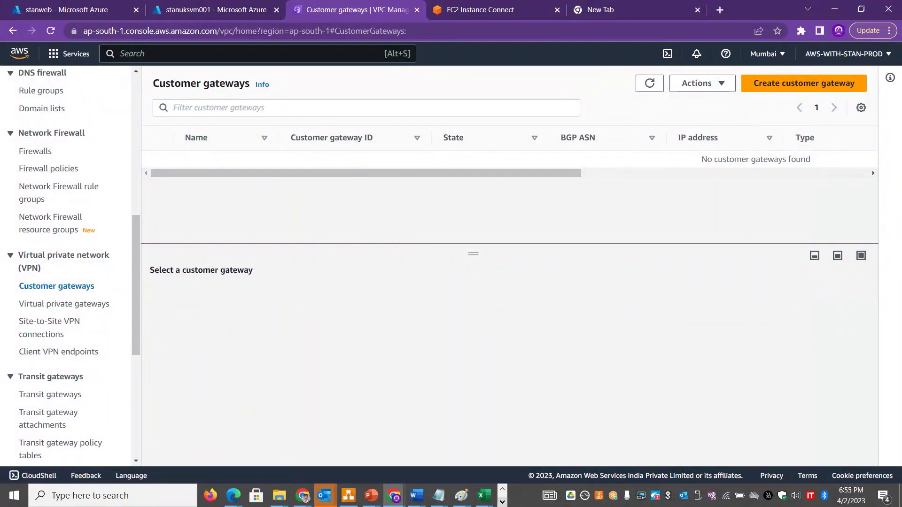
Switch to the Azure portal, open the staneusvng01 virtual network gateway and copy its public IP address
{"action": "left_click", "coordinate": [80, 11]}
{"action": "left_click", "coordinate": [29, 76]}
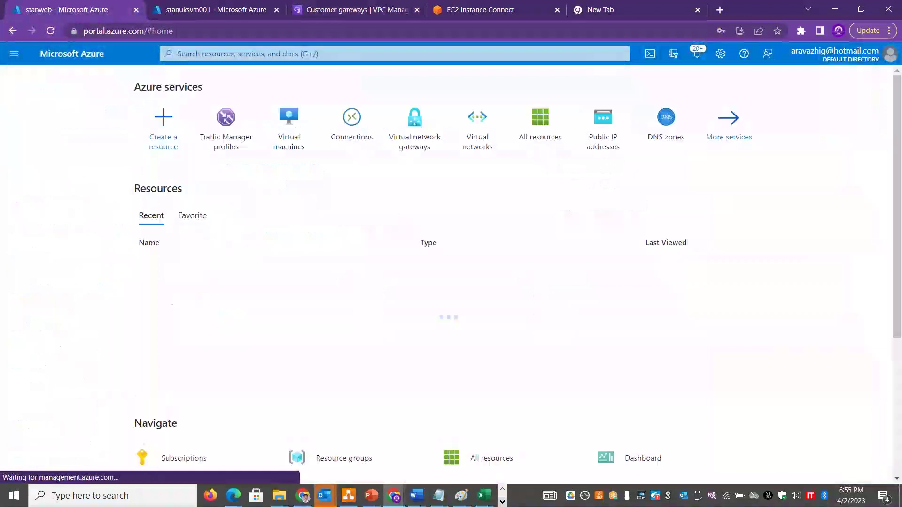
{"action": "left_click", "coordinate": [416, 129]}
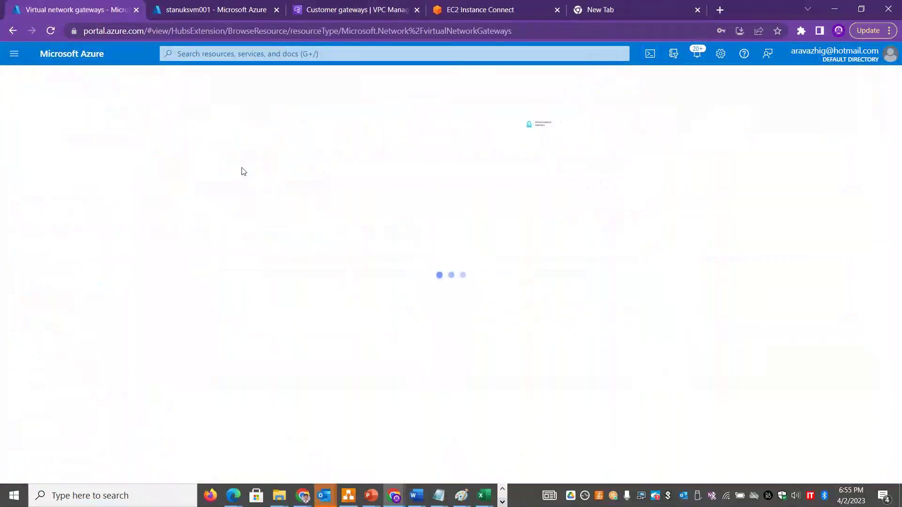
{"action": "left_click", "coordinate": [56, 225]}
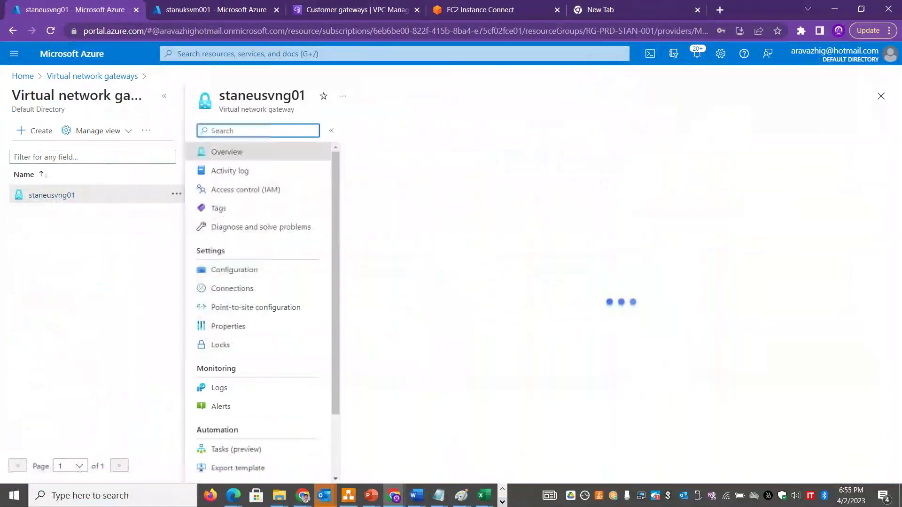
{"action": "left_click", "coordinate": [164, 96]}
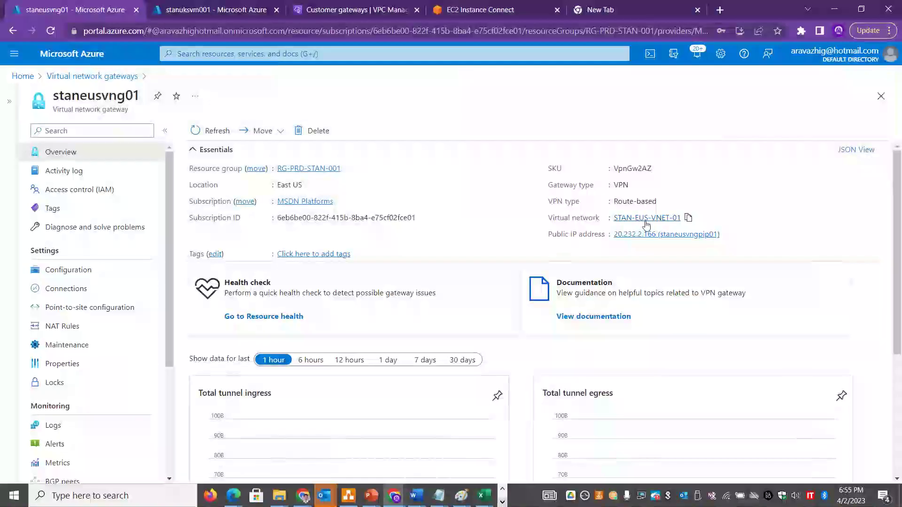
{"action": "left_click", "coordinate": [728, 237]}
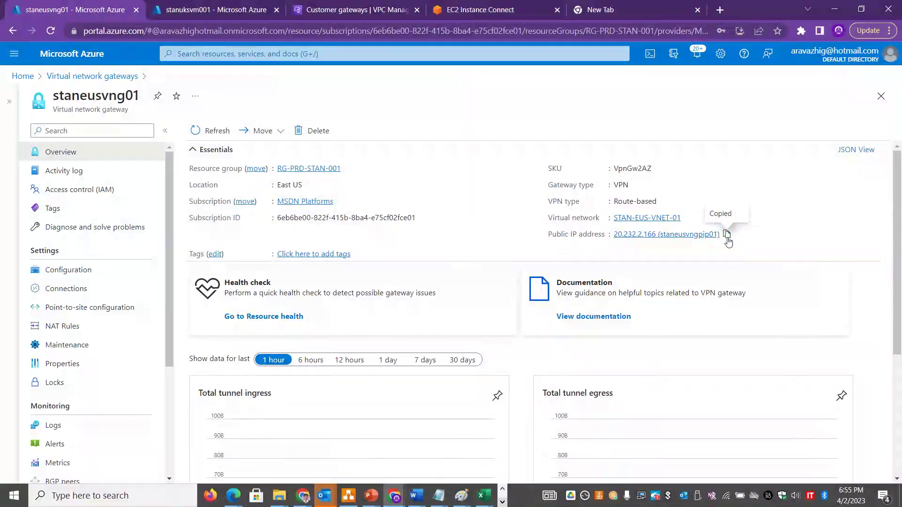
Switch to the Excel workbook, enter "Virtual Network GW IP in Azure" in B13 and paste the copied public IP into C13
{"action": "key", "text": "alt+Tab"}
{"action": "key", "text": "Tab"}
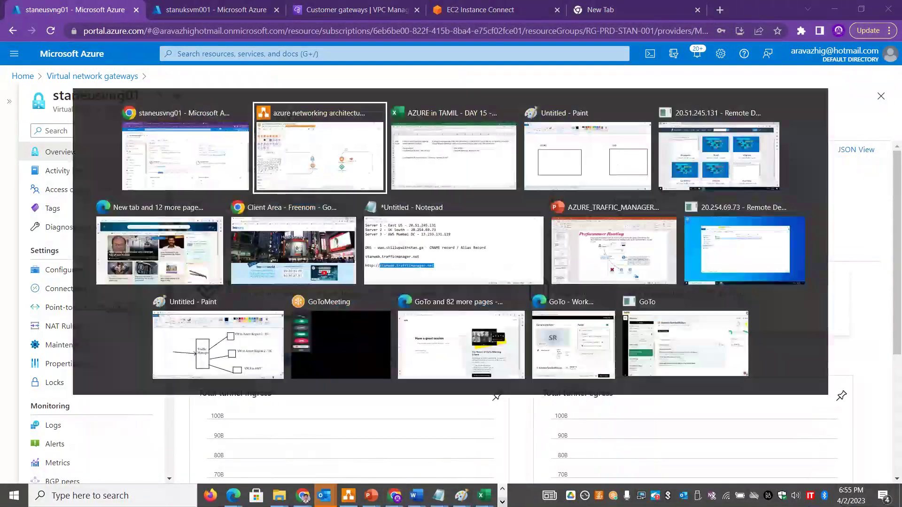
{"action": "left_click", "coordinate": [150, 305]}
{"action": "type", "text": "Virtual Network GW IP in Azure"}
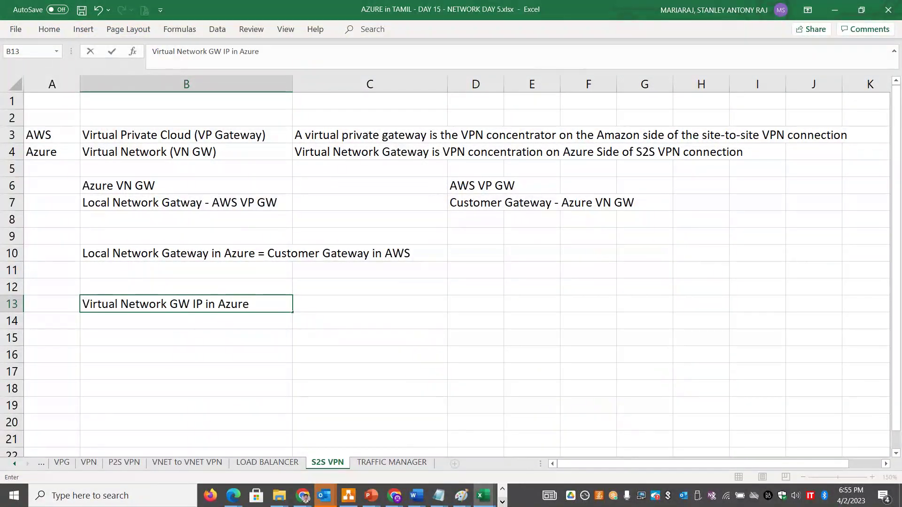
{"action": "key", "text": "Tab"}
{"action": "key", "text": "ctrl+v"}
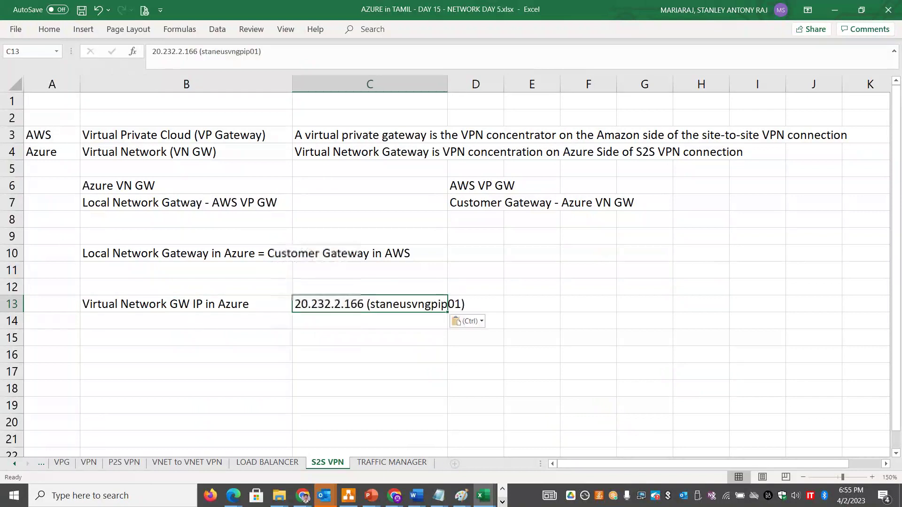
Copy only the address 20.232.2.166 from the text in C13
{"action": "left_click", "coordinate": [542, 306]}
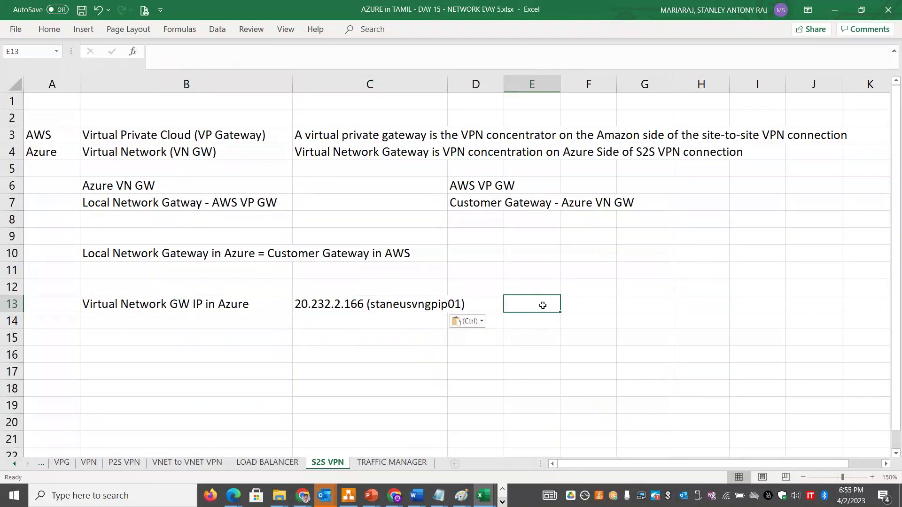
{"action": "double_click", "coordinate": [367, 303]}
{"action": "left_click_drag", "start_coordinate": [364, 304], "coordinate": [295, 304]}
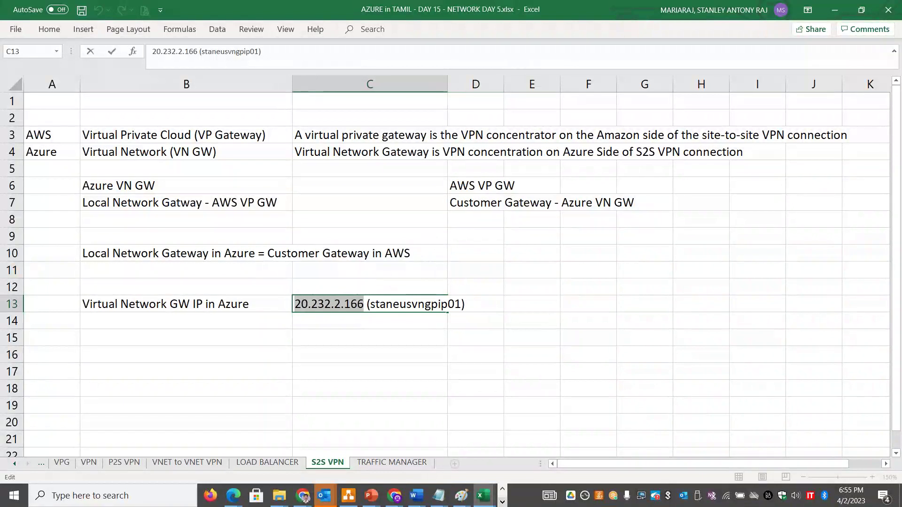
Switch to the AWS console and start a customer gateway named azurecg01 with the IP address 20.232.2.166
{"action": "key", "text": "alt+Tab"}
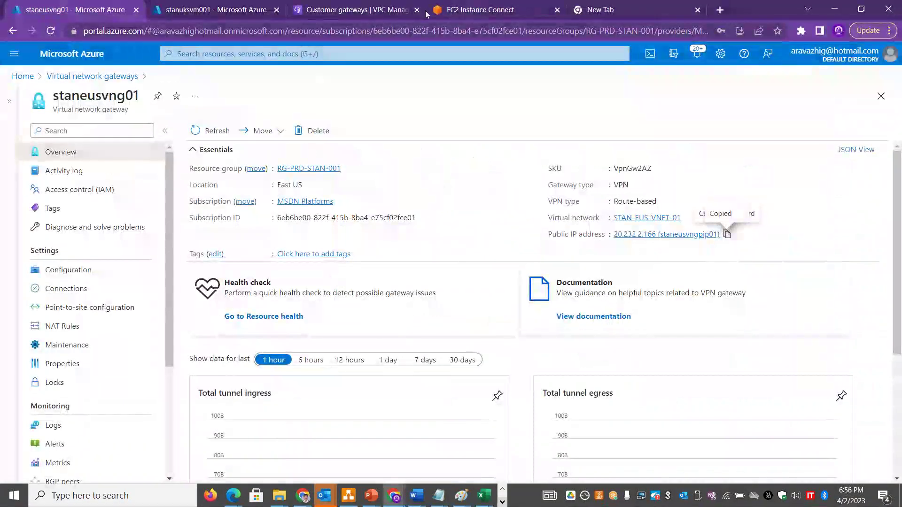
{"action": "left_click", "coordinate": [341, 11]}
{"action": "left_click", "coordinate": [789, 88]}
{"action": "left_click", "coordinate": [282, 241]}
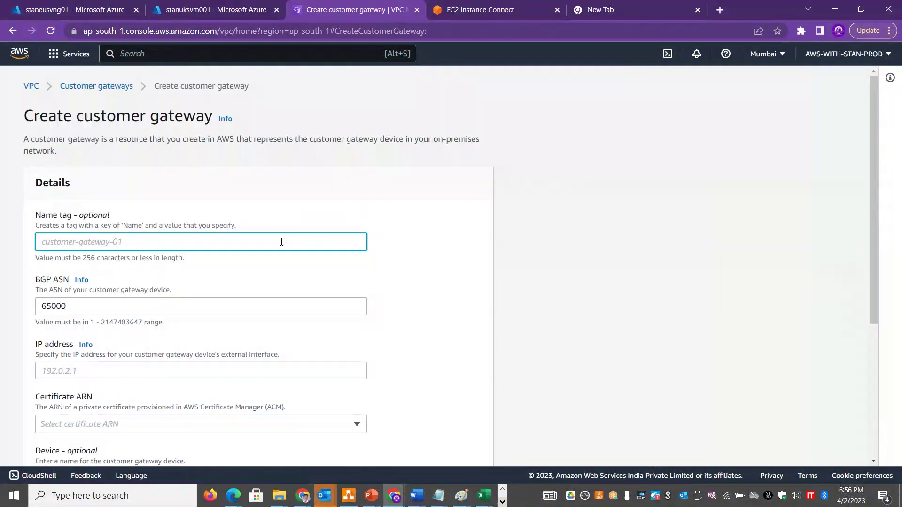
{"action": "type", "text": "azurecg01"}
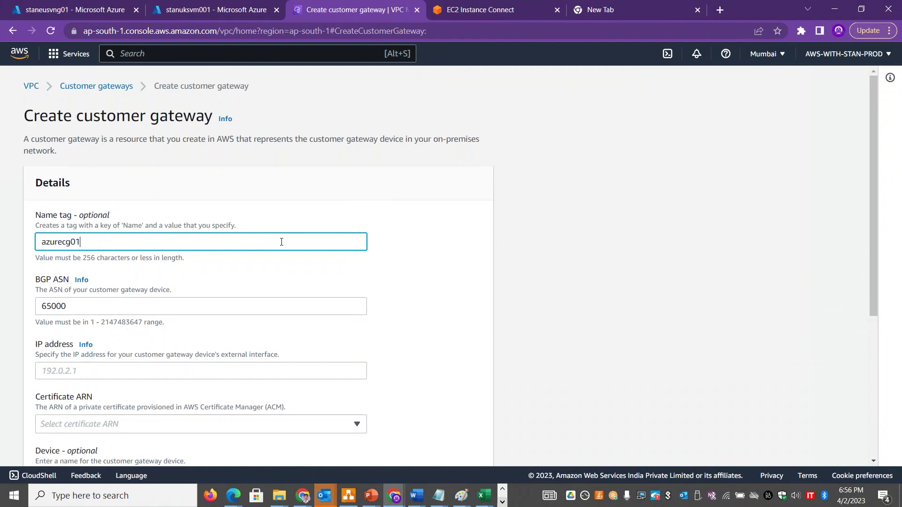
{"action": "scroll", "coordinate": [892, 225], "scroll_direction": "down", "scroll_amount": 2}
{"action": "scroll", "coordinate": [892, 225], "scroll_direction": "down", "scroll_amount": 1}
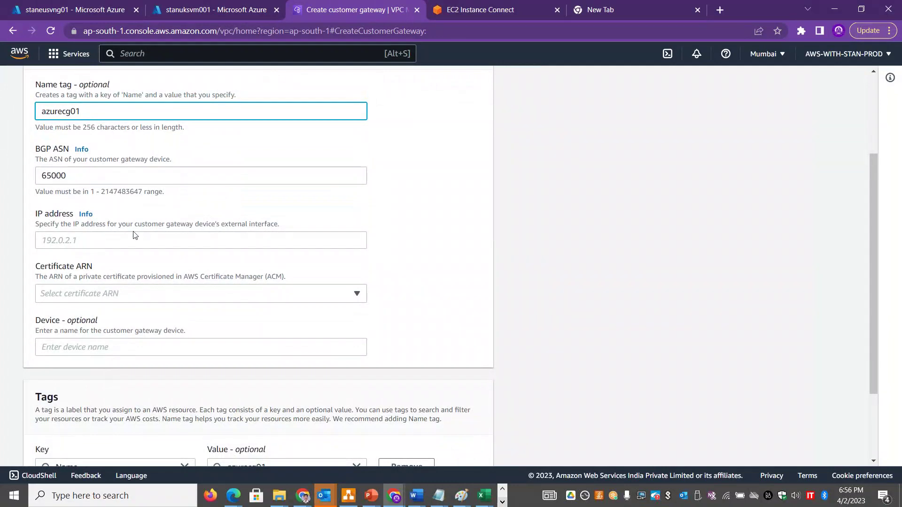
{"action": "left_click", "coordinate": [102, 240]}
{"action": "key", "text": "ctrl+v"}
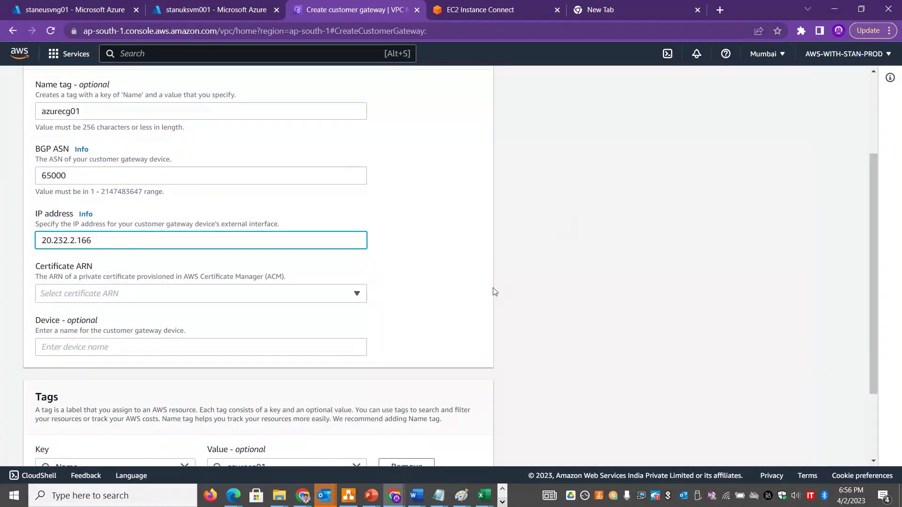
Switch to the draw.io diagram and look through its pages to examine the site-to-site VPN path into the hub virtual network
{"action": "key", "text": "alt+Tab"}
{"action": "key", "text": "alt+Tab"}
{"action": "key", "text": "alt+Tab"}
{"action": "key", "text": "alt+Tab"}
{"action": "key", "text": "alt+Tab"}
{"action": "key", "text": "alt+Tab"}
{"action": "key", "text": "alt+Tab"}
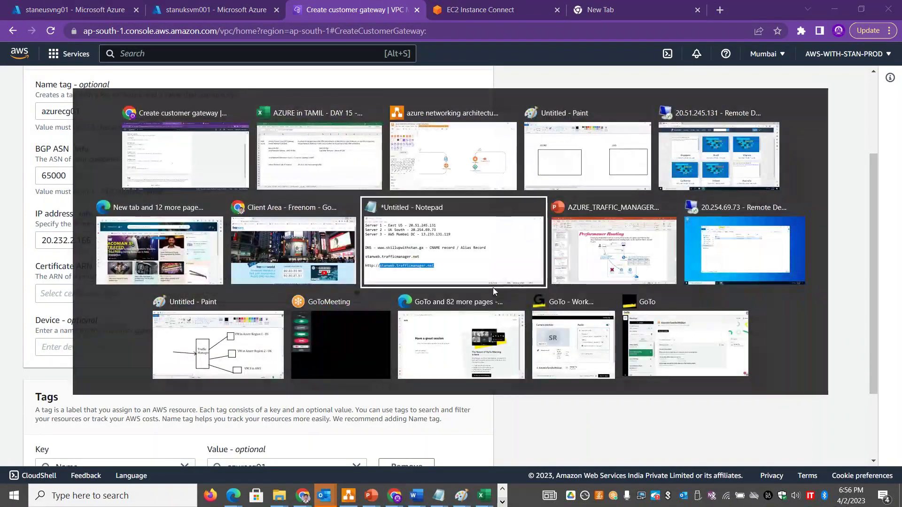
{"action": "key", "text": "alt+shift+Tab"}
{"action": "key", "text": "alt+shift+Tab"}
{"action": "key", "text": "alt+shift+Tab"}
{"action": "key", "text": "alt+shift+Tab"}
{"action": "key", "text": "alt+shift+Tab"}
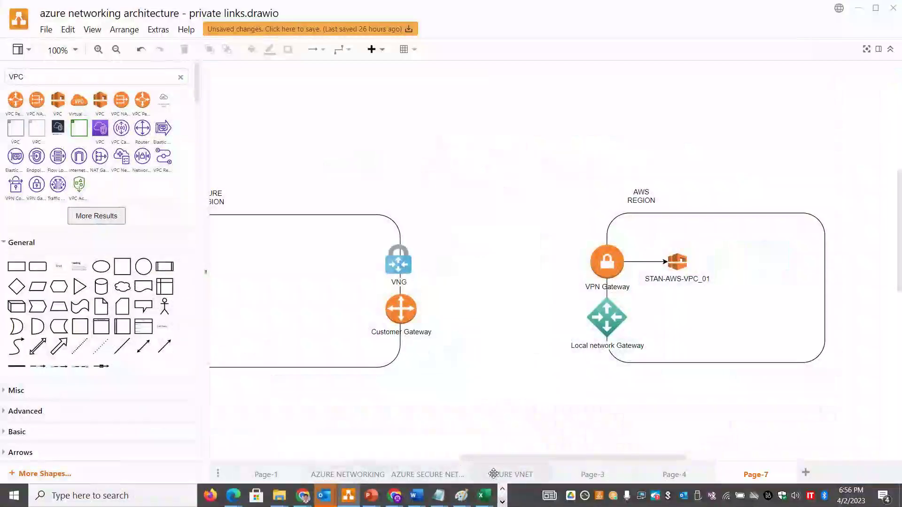
{"action": "left_click", "coordinate": [492, 474]}
{"action": "left_click", "coordinate": [437, 474]}
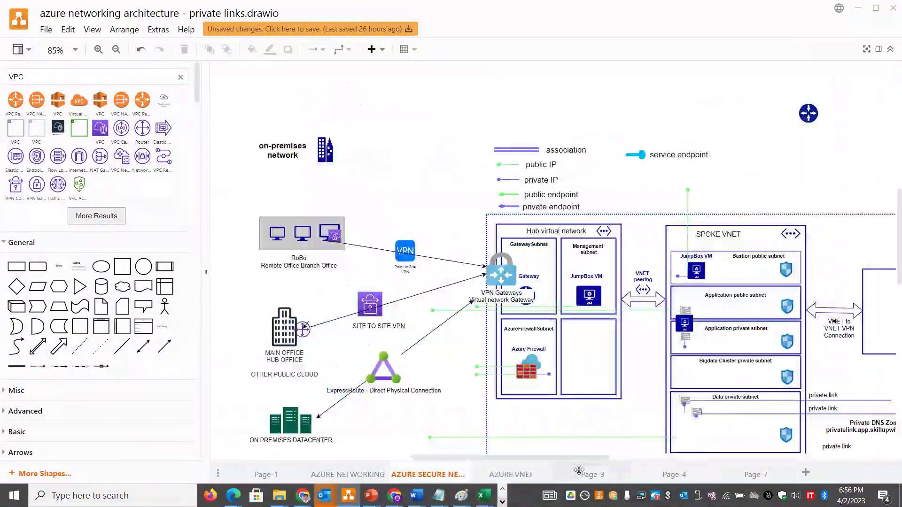
{"action": "left_click", "coordinate": [593, 475]}
{"action": "left_click", "coordinate": [663, 473]}
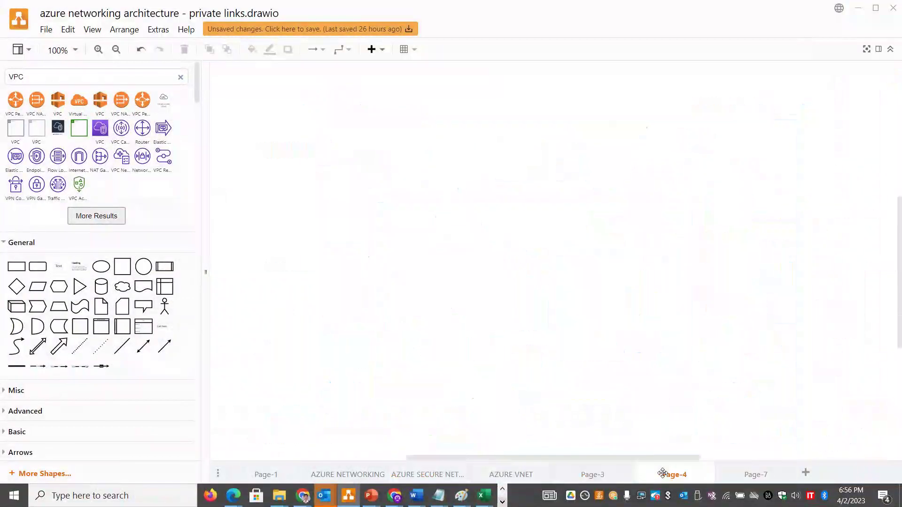
{"action": "left_click", "coordinate": [740, 470]}
{"action": "left_click", "coordinate": [523, 476]}
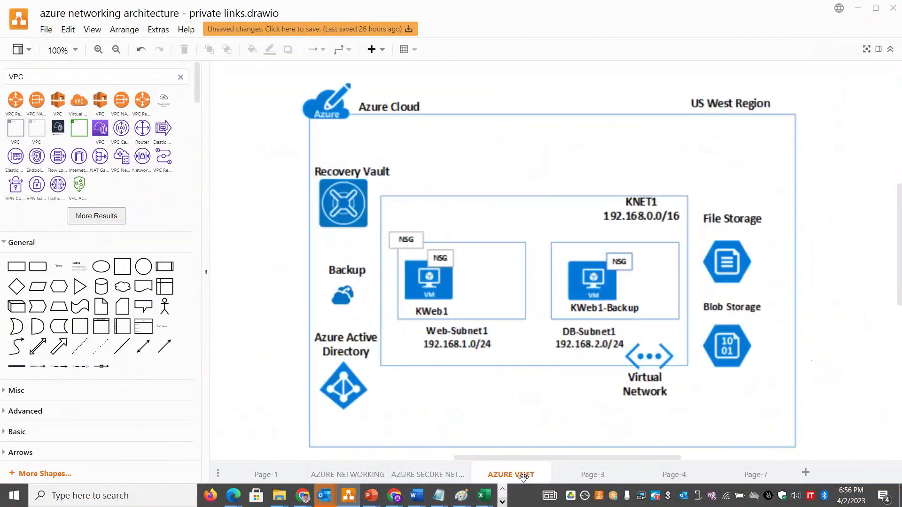
{"action": "left_click", "coordinate": [393, 473]}
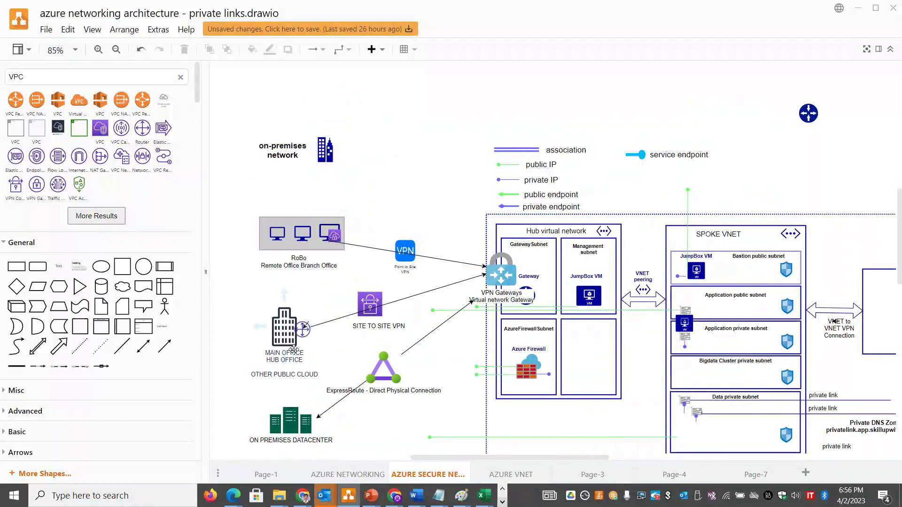
{"action": "mouse_move", "coordinate": [306, 327]}
Return to the AWS console, review the azurecg01 settings and create the customer gateway
{"action": "key", "text": "alt+Tab"}
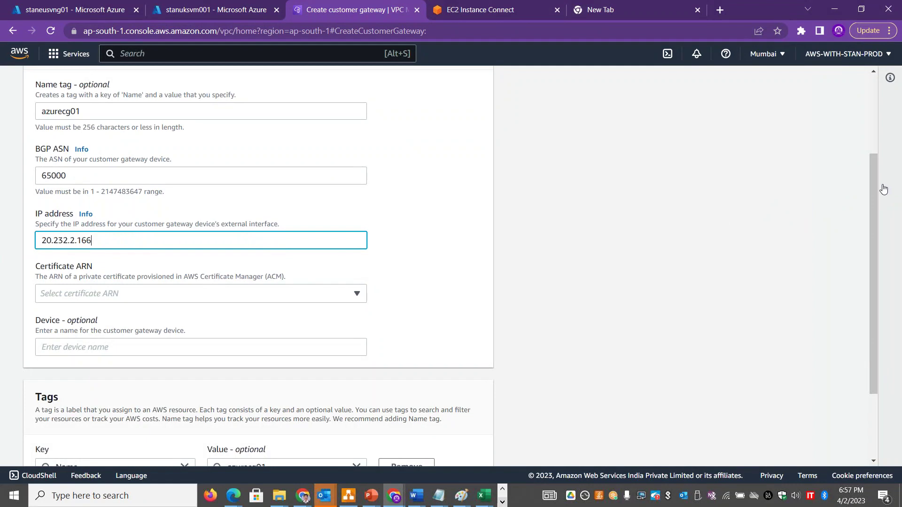
{"action": "left_click_drag", "start_coordinate": [875, 189], "coordinate": [880, 104]}
{"action": "left_click_drag", "start_coordinate": [875, 141], "coordinate": [877, 300]}
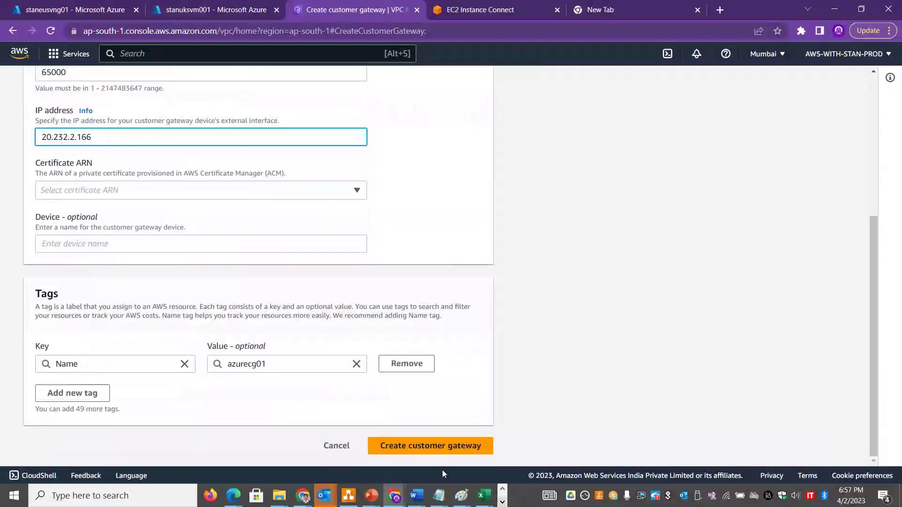
{"action": "left_click", "coordinate": [418, 447]}
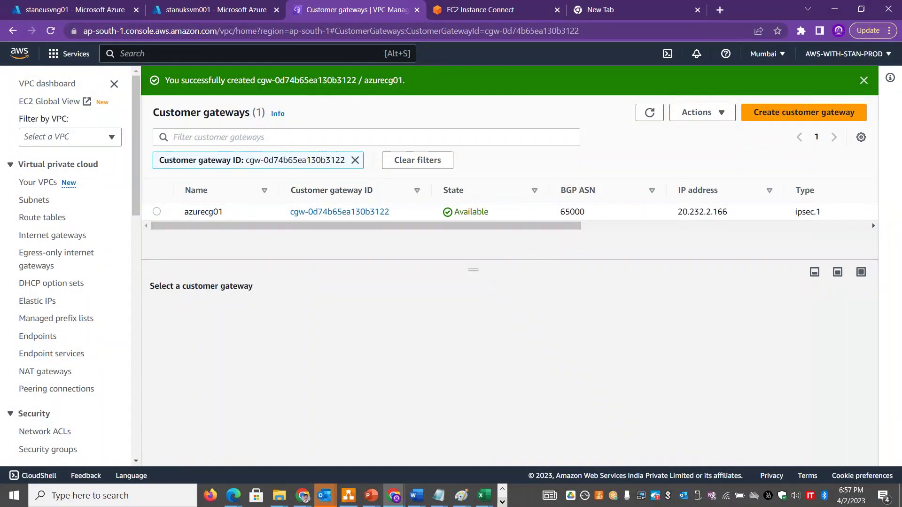
Switch to the Azure portal, search for "Local network" and open the local network gateways list
{"action": "left_click", "coordinate": [89, 9]}
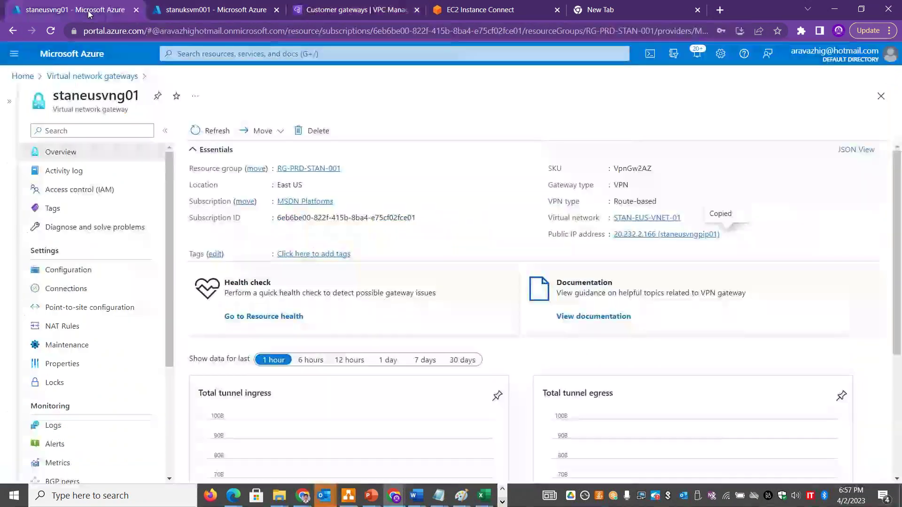
{"action": "left_click", "coordinate": [189, 54]}
{"action": "type", "text": "Local network"}
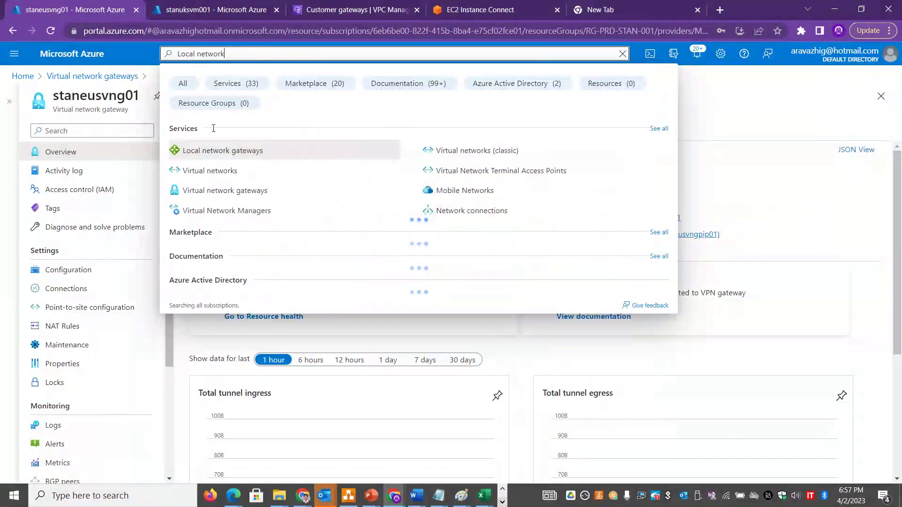
{"action": "left_click", "coordinate": [226, 150]}
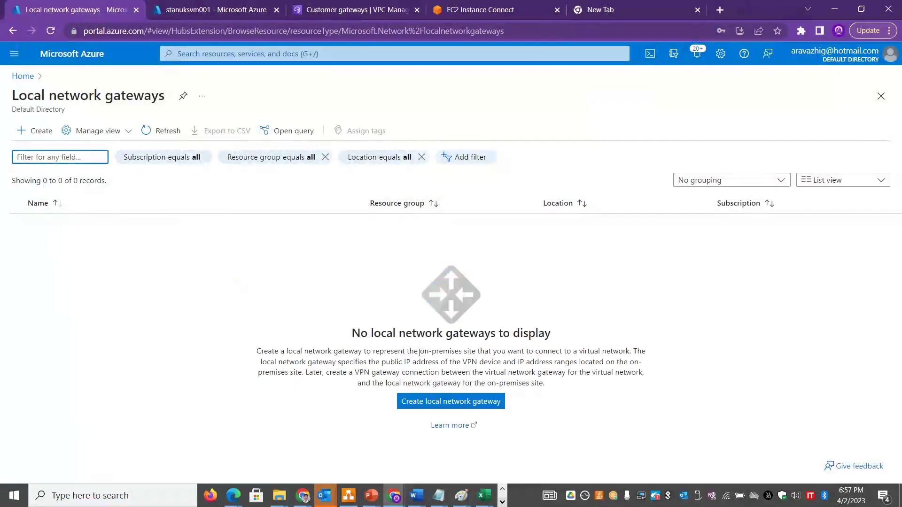
Copy the local network gateway description from the empty Azure list page and switch to the Excel workbook
{"action": "left_click_drag", "start_coordinate": [423, 353], "coordinate": [478, 353]}
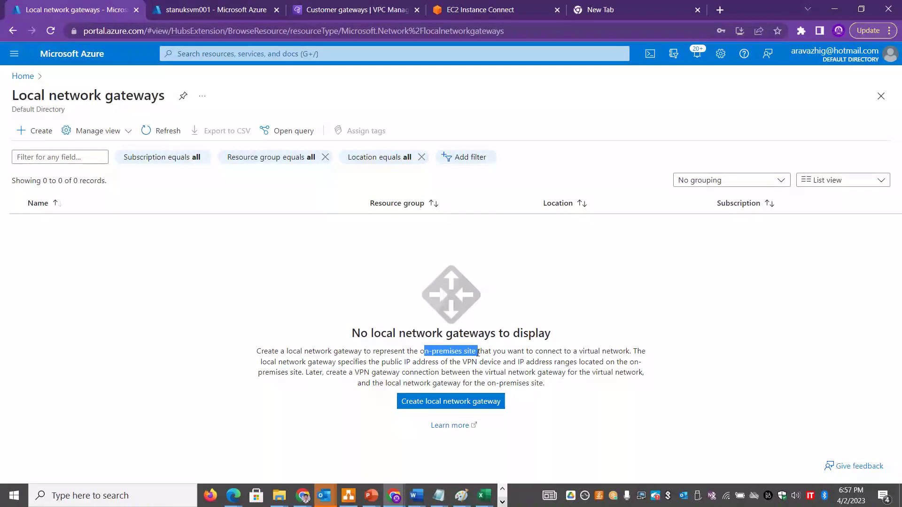
{"action": "left_click_drag", "start_coordinate": [564, 386], "coordinate": [262, 352]}
{"action": "key", "text": "alt+Tab"}
{"action": "key", "text": "alt+Tab"}
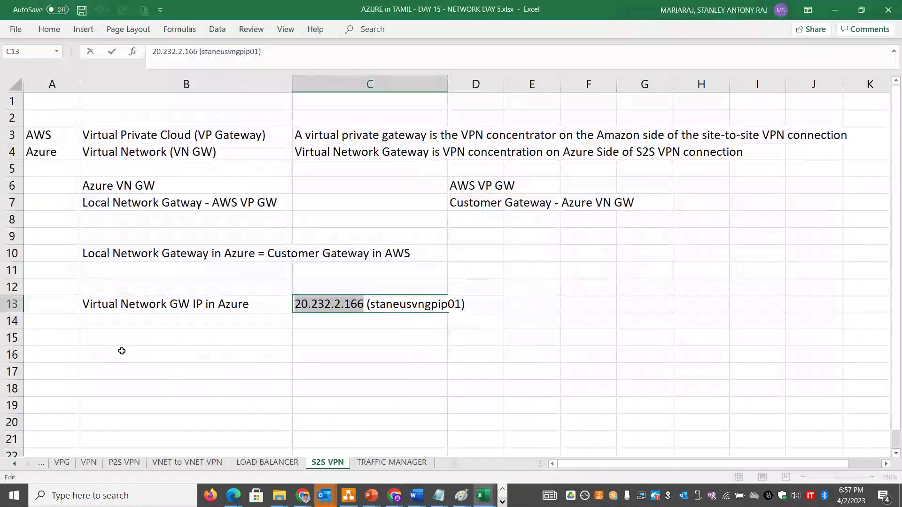
Enter "Azure" in B16, with "Create VN GW" in C16 and "Create LNG" in C17
{"action": "left_click", "coordinate": [121, 351]}
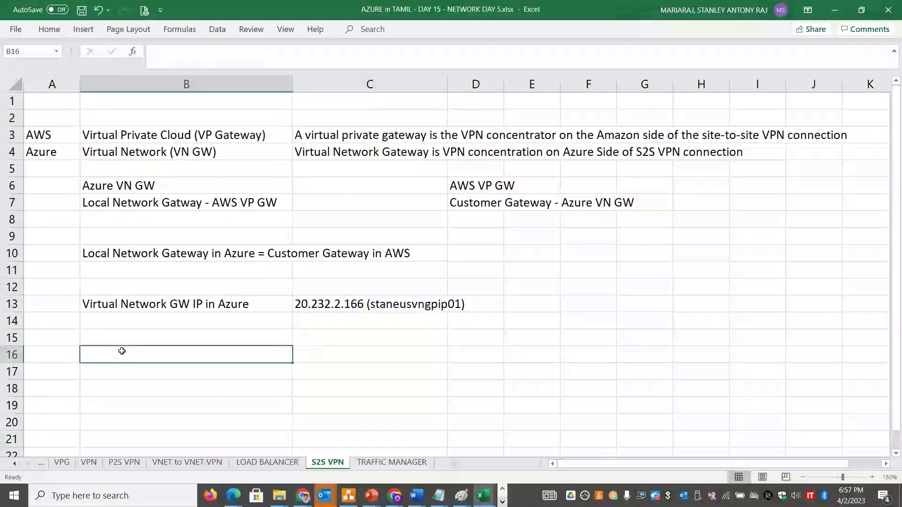
{"action": "type", "text": "Azure"}
{"action": "key", "text": "Tab"}
{"action": "type", "text": "Cr"}
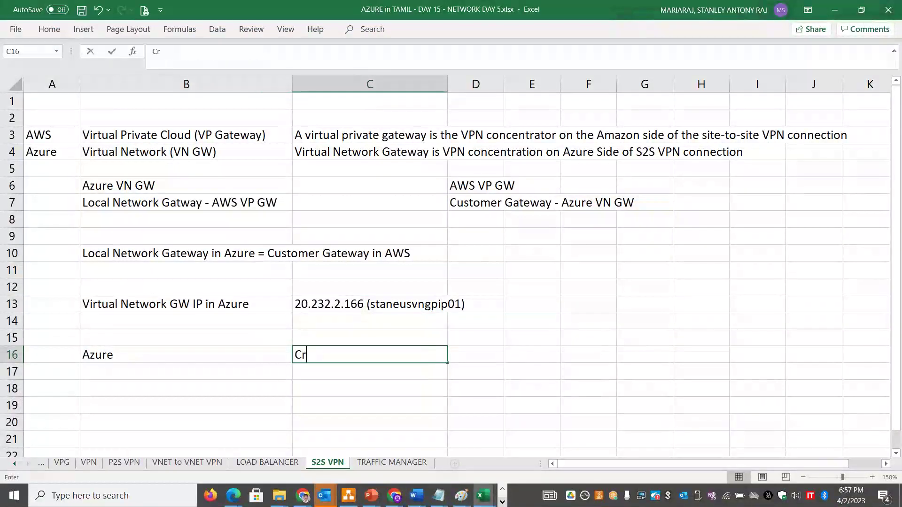
{"action": "type", "text": "eate VN GW"}
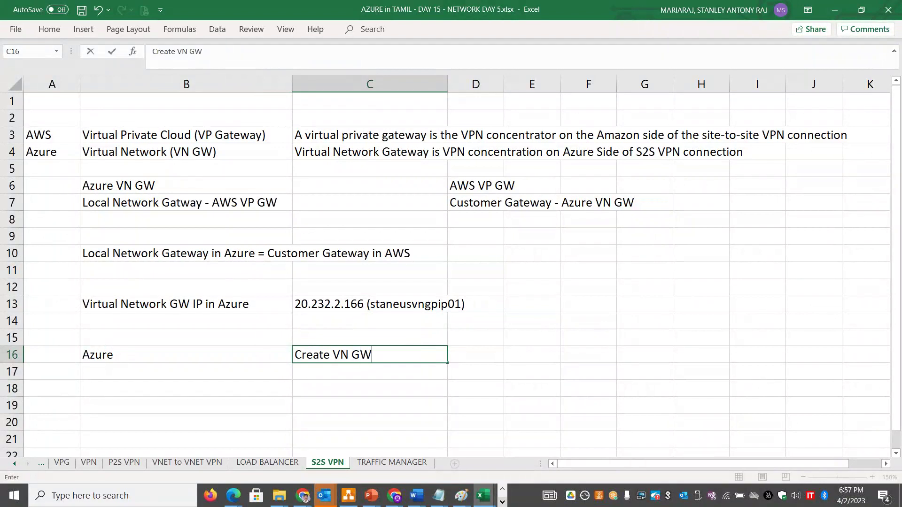
{"action": "key", "text": "Return"}
{"action": "type", "text": "Create "}
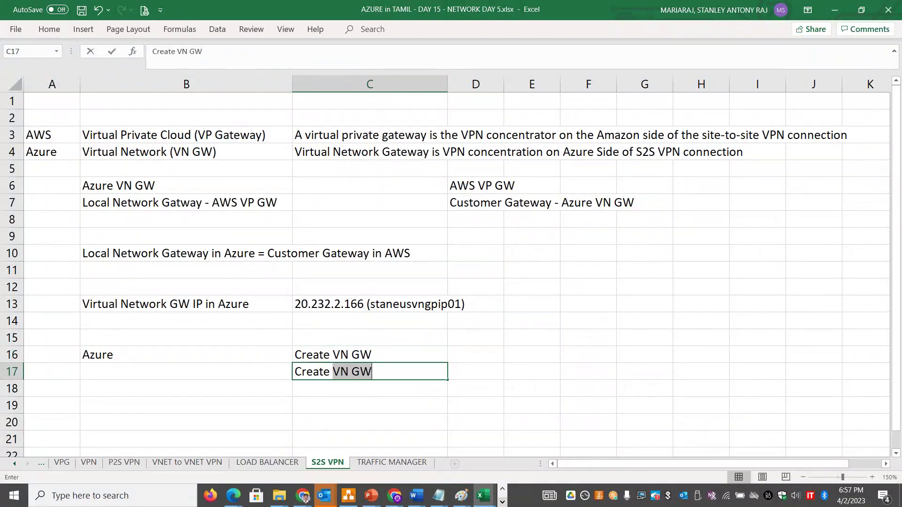
{"action": "type", "text": "LNG"}
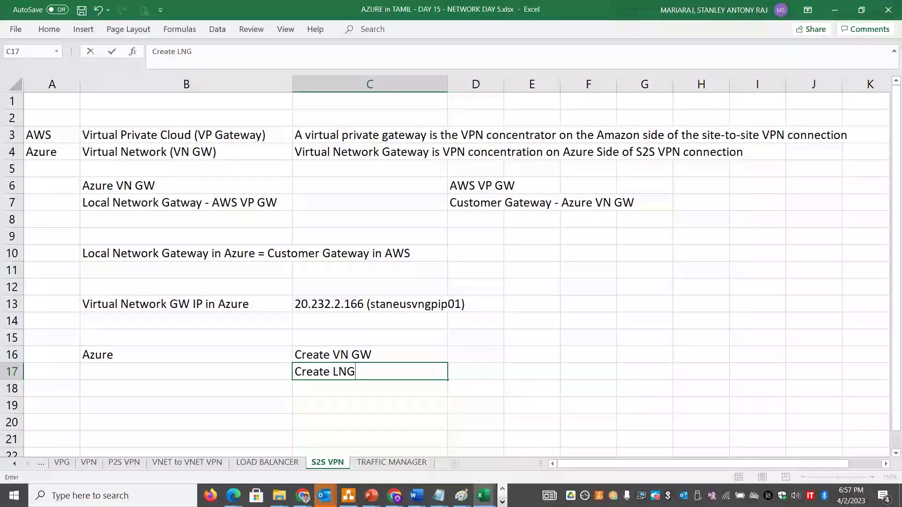
Write "Local Network Gateway - " in A18 and paste the copied Azure description after it
{"action": "left_click", "coordinate": [476, 388]}
{"action": "key", "text": "Left"}
{"action": "key", "text": "Left"}
{"action": "key", "text": "Left"}
{"action": "type", "text": "Local Network Gatewy"}
{"action": "key", "text": "BackSpace"}
{"action": "key", "text": "BackSpace"}
{"action": "type", "text": "ay"}
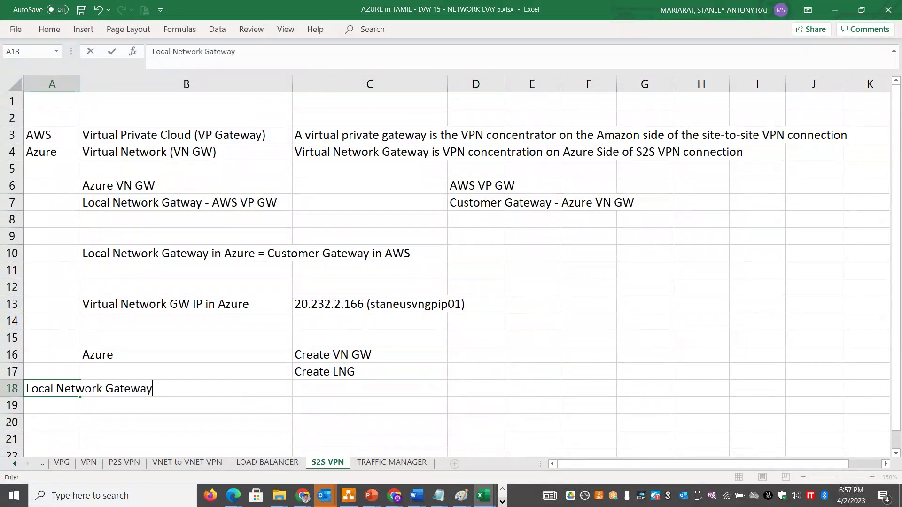
{"action": "type", "text": " -"}
{"action": "type", "text": "Create a local network gateway to represent the on-premises site that you want to connect to a virtual network. The local network gateway specifies the public IP address of the VPN device and IP address ranges located on the on-premises site. Later, create a VPN gateway connection between the virtual network gateway for the virtual network, and the local network gateway for the on-premises site."}
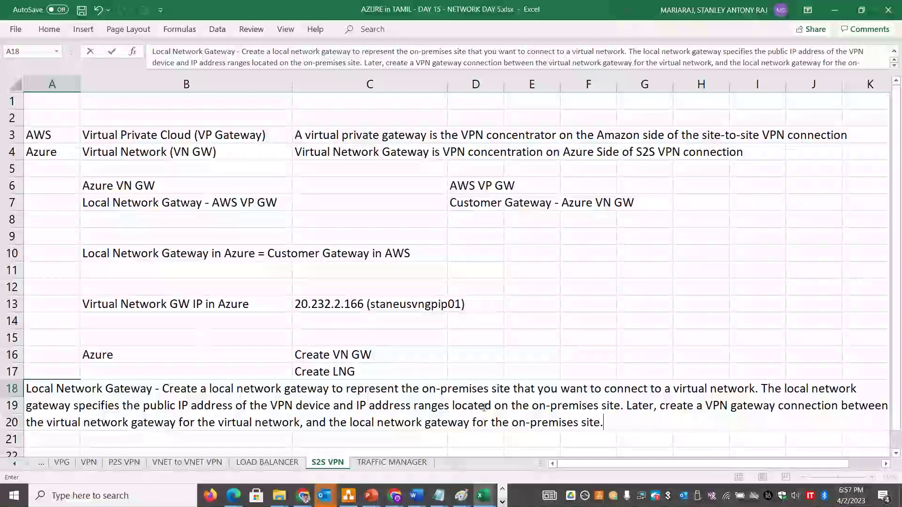
Bold "on-premises site" in the A18 description and extend it to "on-premises or other cloud site"
{"action": "left_click_drag", "start_coordinate": [422, 391], "coordinate": [512, 390]}
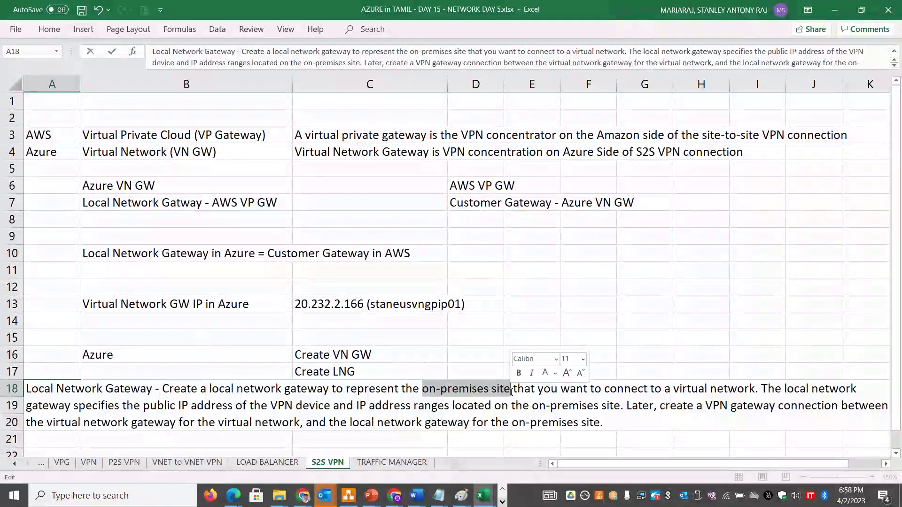
{"action": "key", "text": "ctrl+b"}
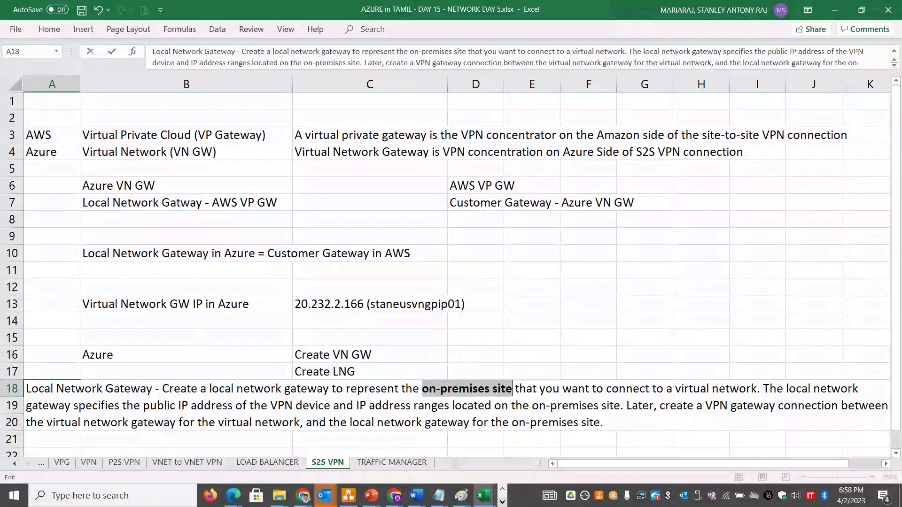
{"action": "left_click", "coordinate": [516, 389]}
{"action": "type", "text": "or other clou"}
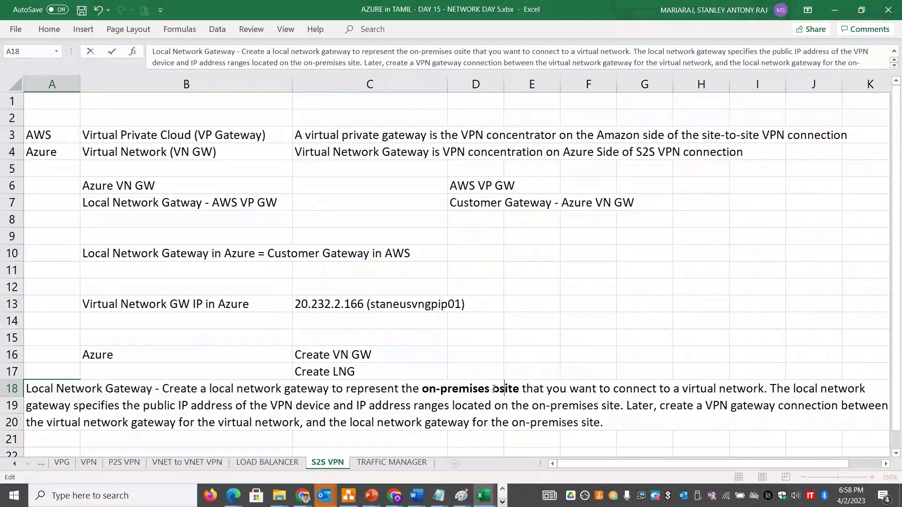
{"action": "type", "text": "d"}
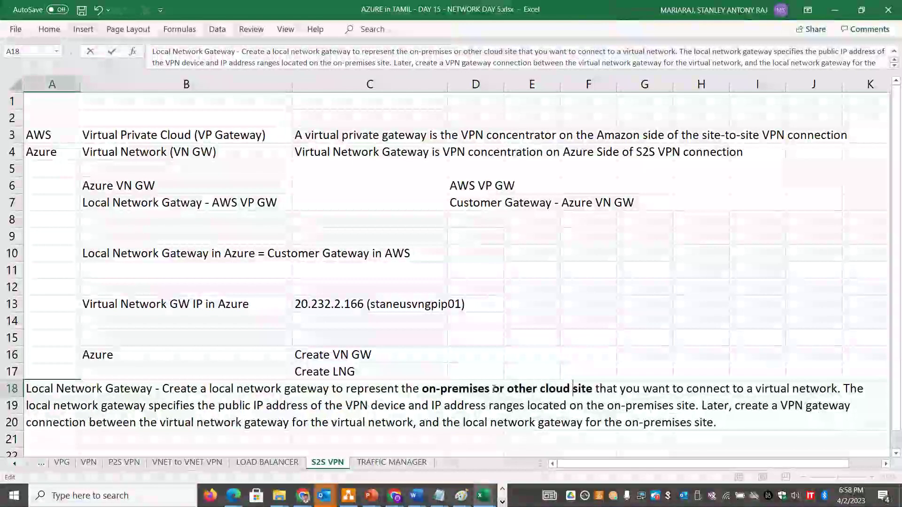
Move the A18 text starting at "The local network gateway specifies the public IP address" into B19
{"action": "left_click", "coordinate": [844, 389]}
{"action": "key", "text": "shift+Down"}
{"action": "key", "text": "shift+Down"}
{"action": "key", "text": "ctrl+c"}
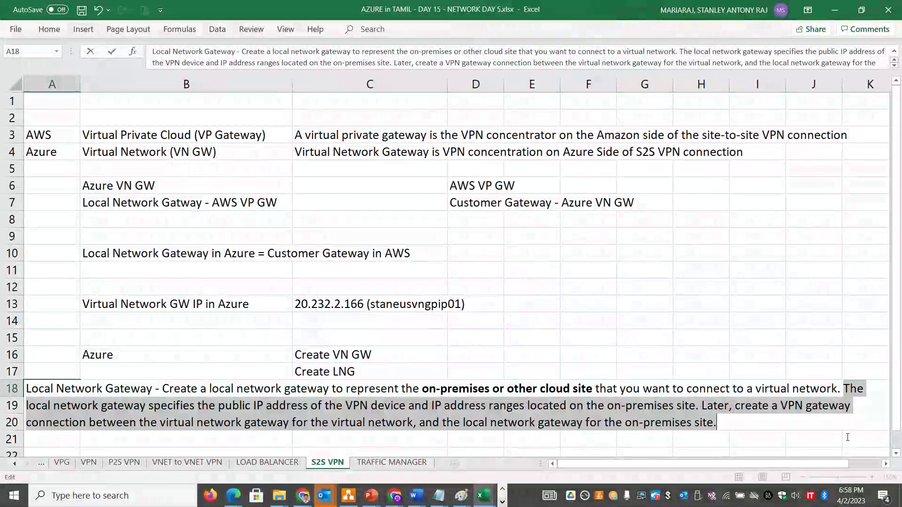
{"action": "key", "text": "Delete"}
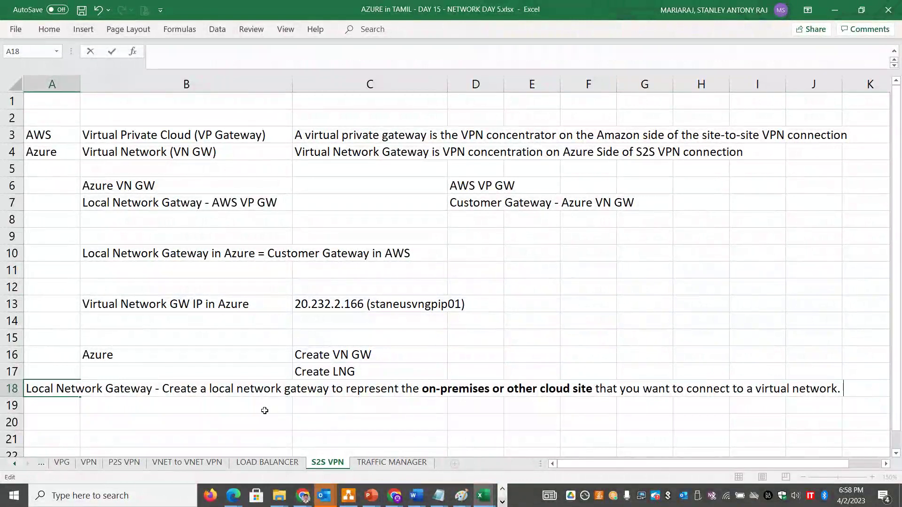
{"action": "left_click", "coordinate": [281, 408]}
{"action": "key", "text": "ctrl+v"}
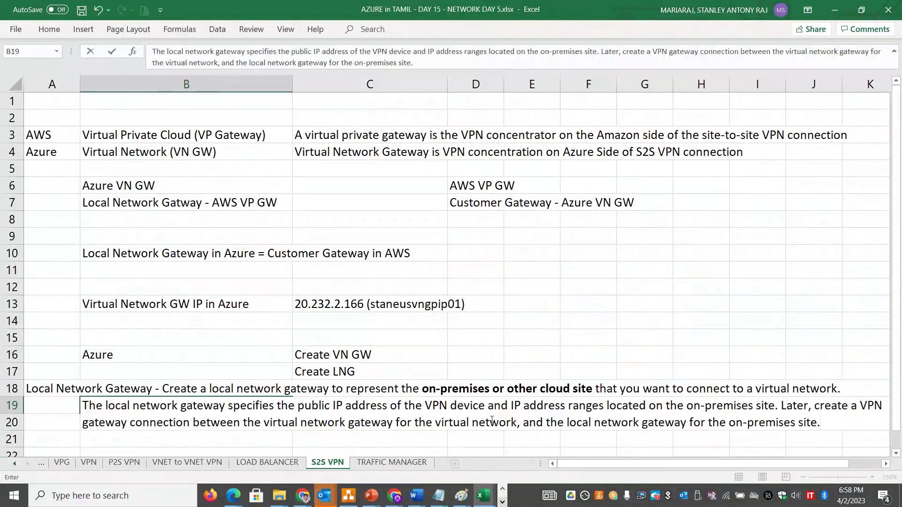
Move the last sentence of B19, about creating a VPN gateway connection, into B20
{"action": "left_click_drag", "start_coordinate": [782, 406], "coordinate": [833, 430]}
{"action": "key", "text": "ctrl+c"}
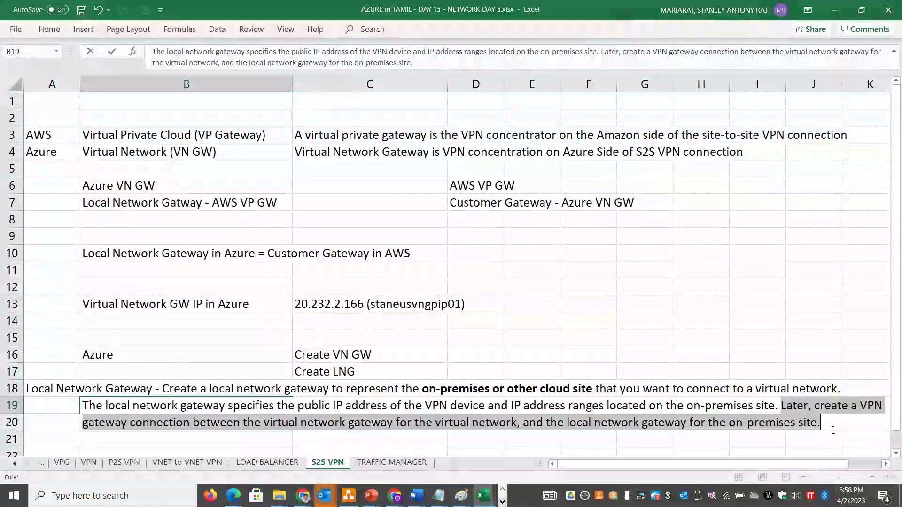
{"action": "key", "text": "Delete"}
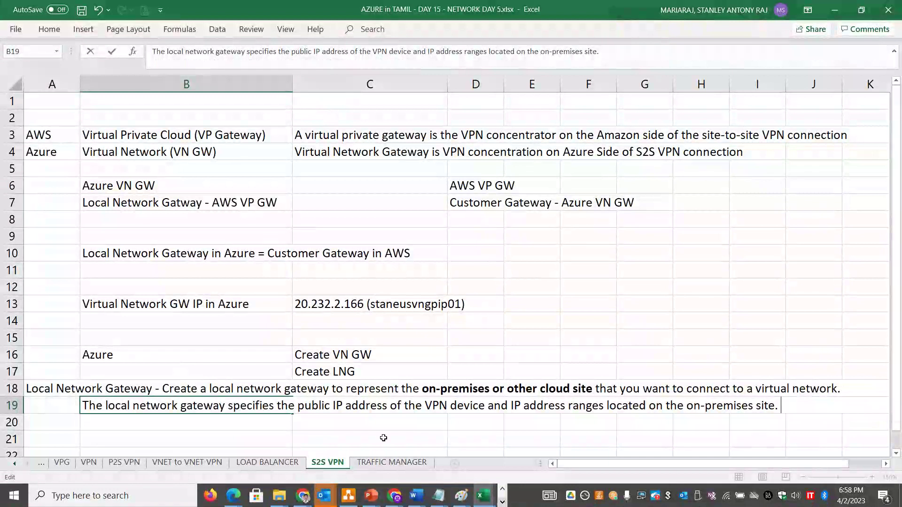
{"action": "left_click", "coordinate": [266, 428]}
{"action": "key", "text": "ctrl+v"}
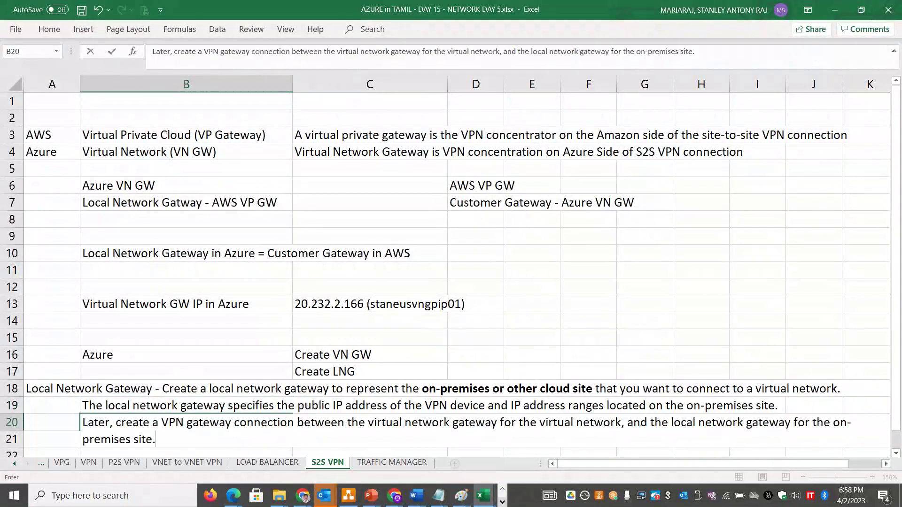
{"action": "left_click", "coordinate": [644, 330]}
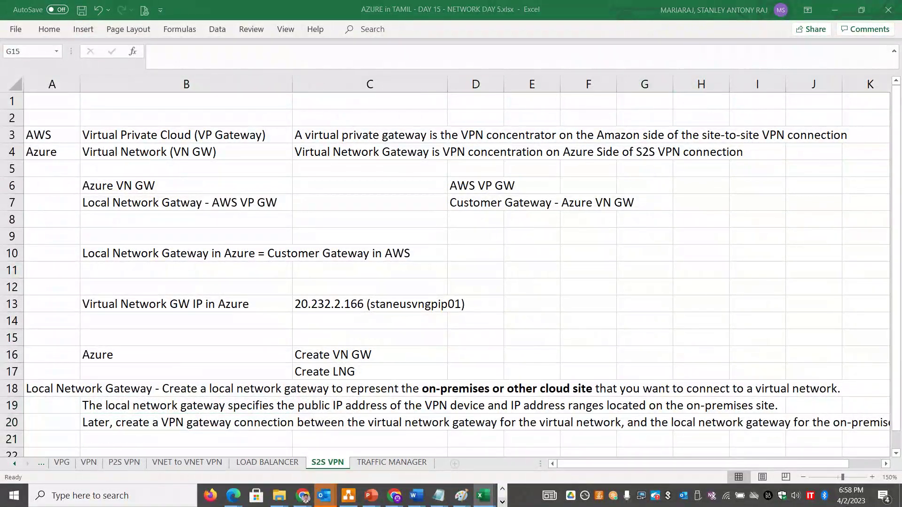
Switch to the AWS console, list the virtual private gateways and open the details of awsvpg01
{"action": "key", "text": "alt+Tab"}
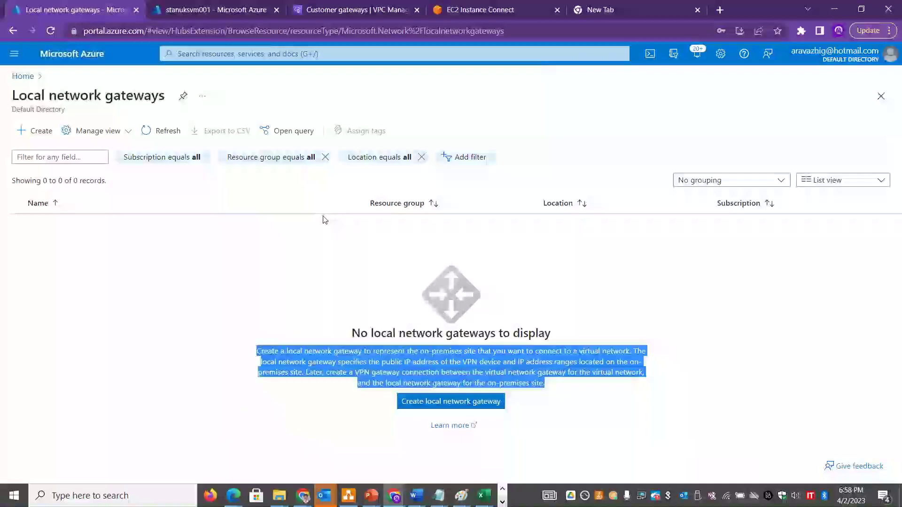
{"action": "left_click", "coordinate": [341, 11]}
{"action": "scroll", "coordinate": [83, 332], "scroll_direction": "down", "scroll_amount": 8}
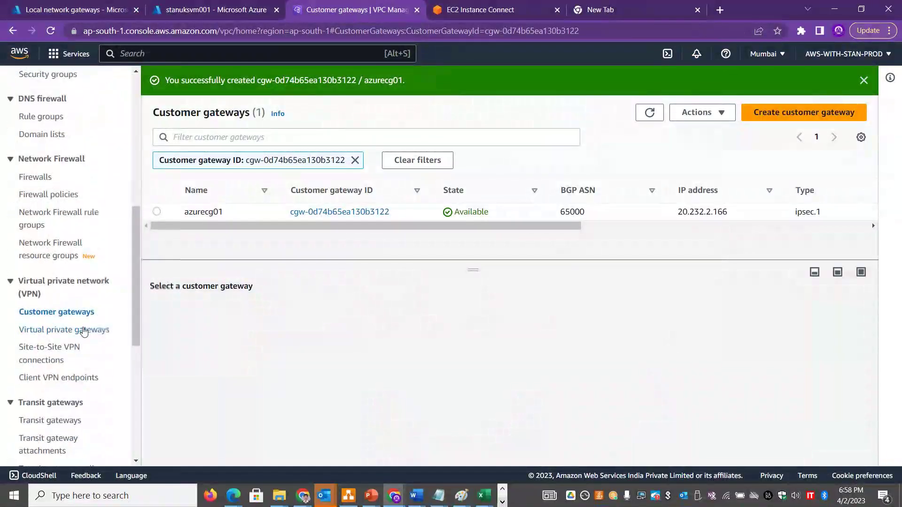
{"action": "left_click", "coordinate": [84, 331]}
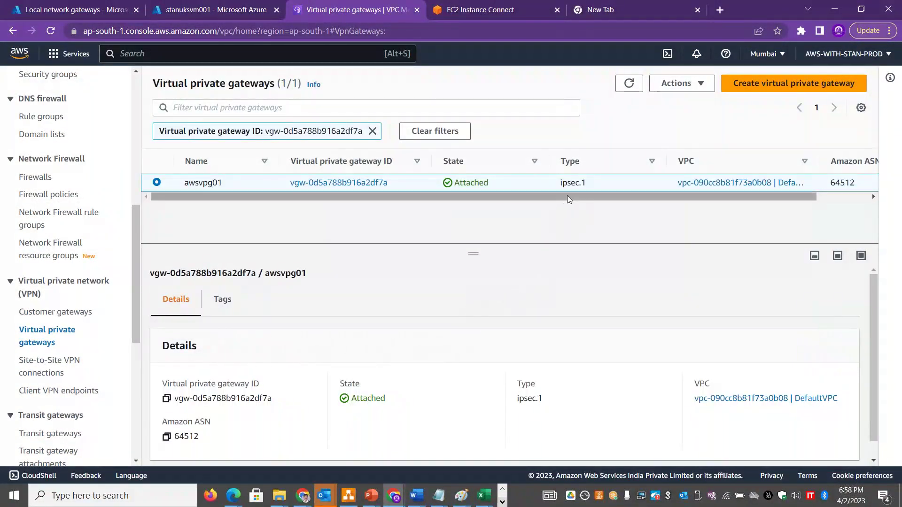
{"action": "left_click", "coordinate": [331, 184]}
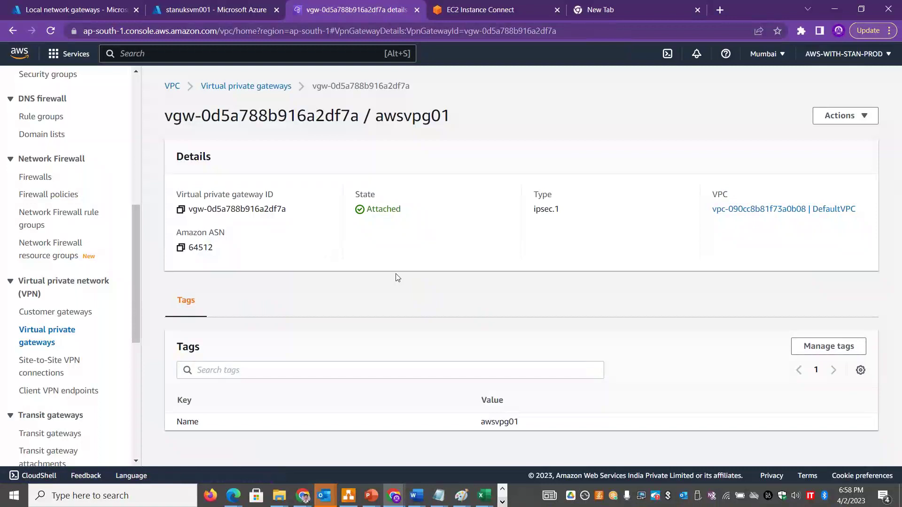
Return to the virtual private gateways list and clear its gateway ID filter
{"action": "scroll", "coordinate": [135, 269], "scroll_direction": "down", "scroll_amount": 5}
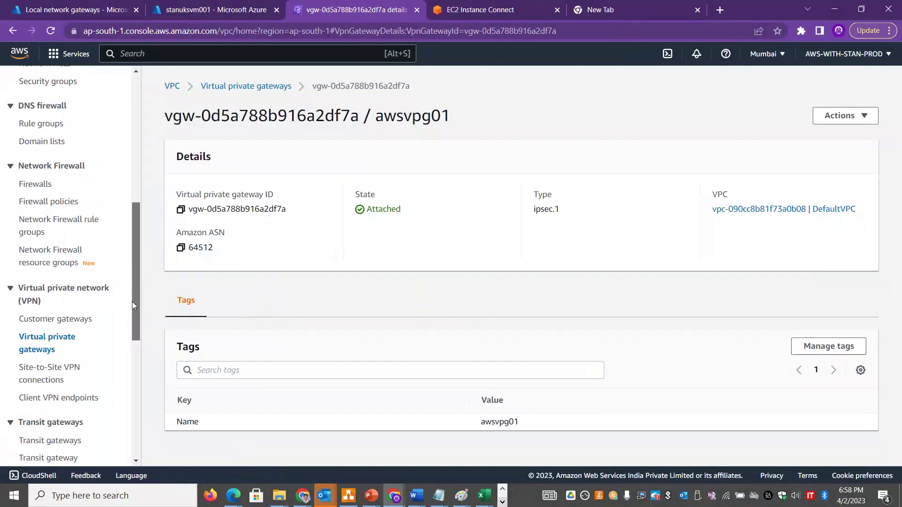
{"action": "scroll", "coordinate": [140, 260], "scroll_direction": "up", "scroll_amount": 10}
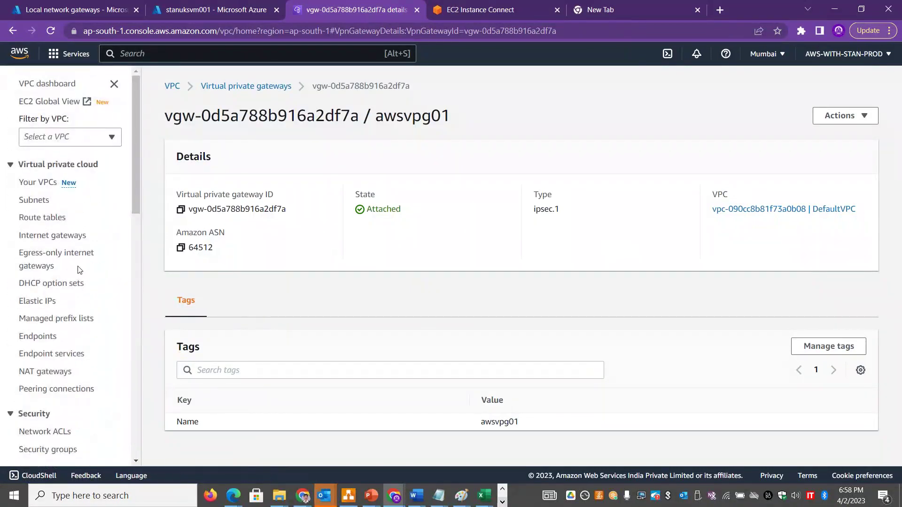
{"action": "left_click", "coordinate": [262, 88]}
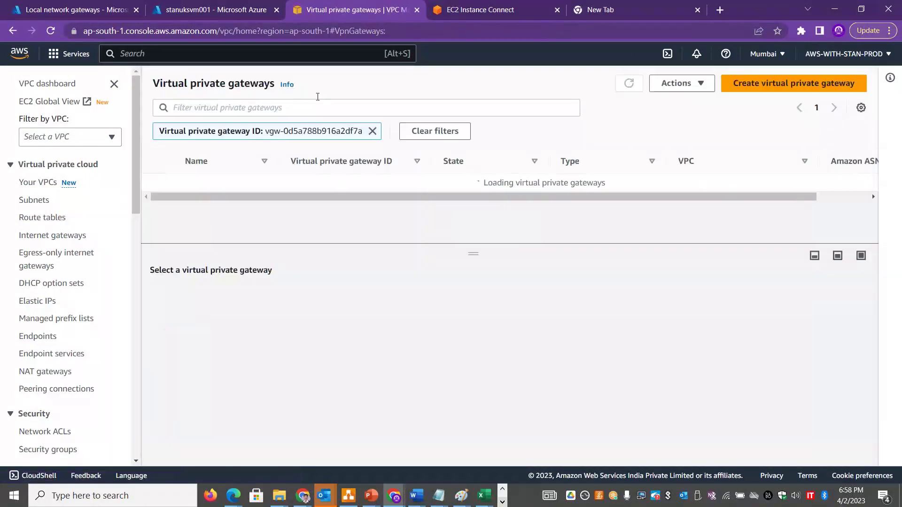
{"action": "left_click", "coordinate": [372, 131]}
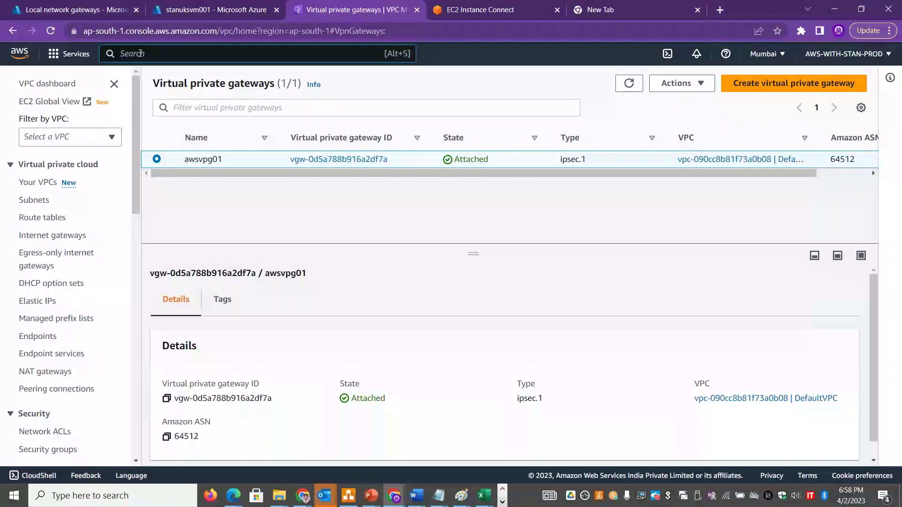
Search for "Ec2", open its network interfaces list and widen the Name column to examine the interfaces
{"action": "type", "text": "Ec2"}
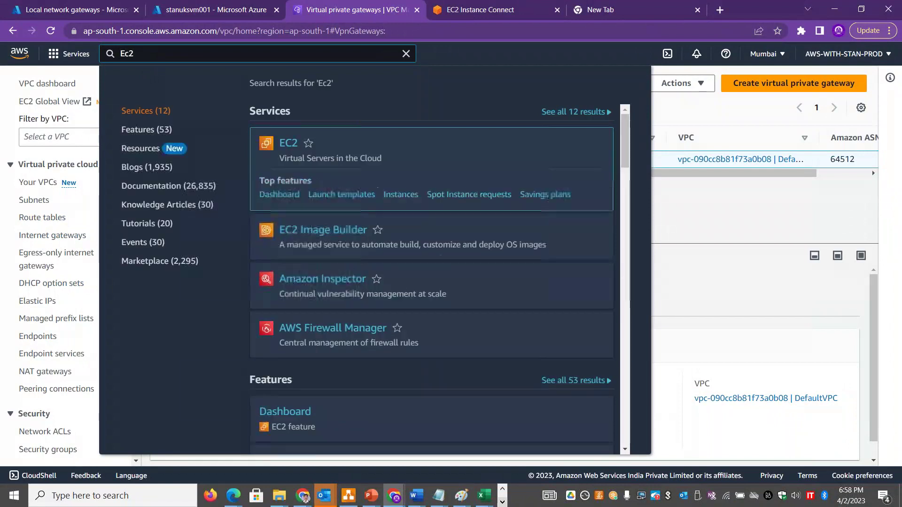
{"action": "left_click", "coordinate": [293, 148]}
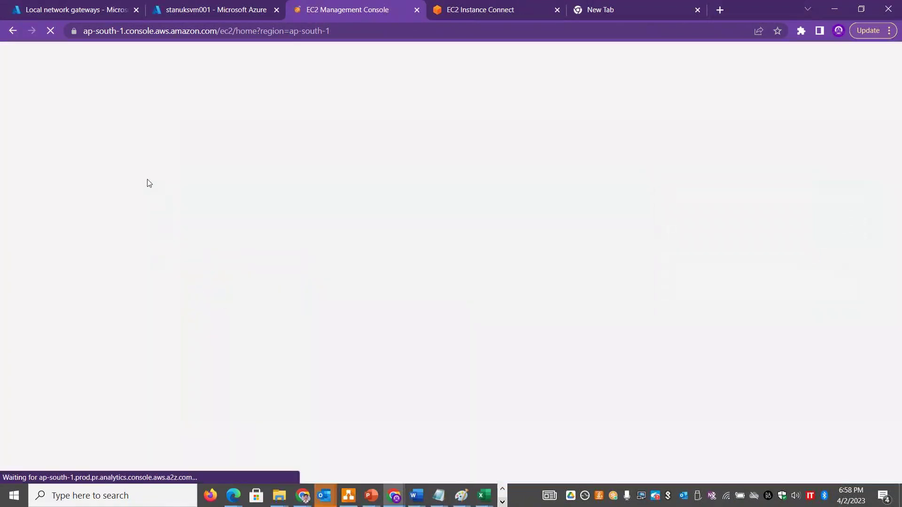
{"action": "left_click_drag", "start_coordinate": [137, 142], "coordinate": [143, 336]}
{"action": "left_click", "coordinate": [54, 316]}
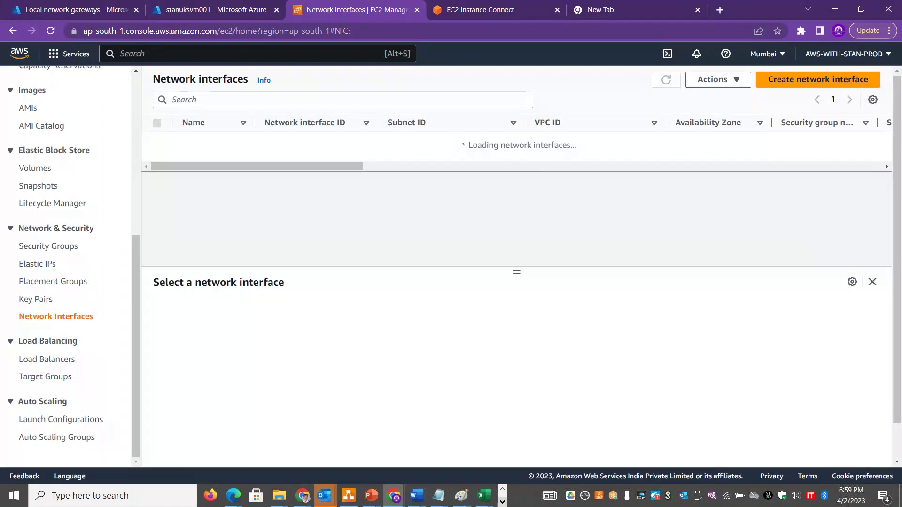
{"action": "left_click_drag", "start_coordinate": [255, 123], "coordinate": [303, 123]}
{"action": "left_click_drag", "start_coordinate": [276, 191], "coordinate": [276, 221]}
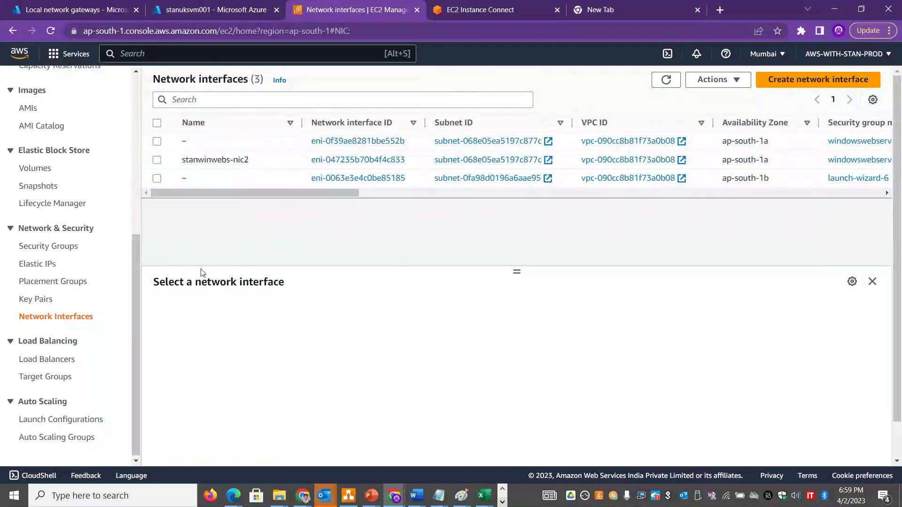
Search for "VPC", open that service and list the virtual private gateways
{"action": "left_click_drag", "start_coordinate": [139, 295], "coordinate": [177, 67]}
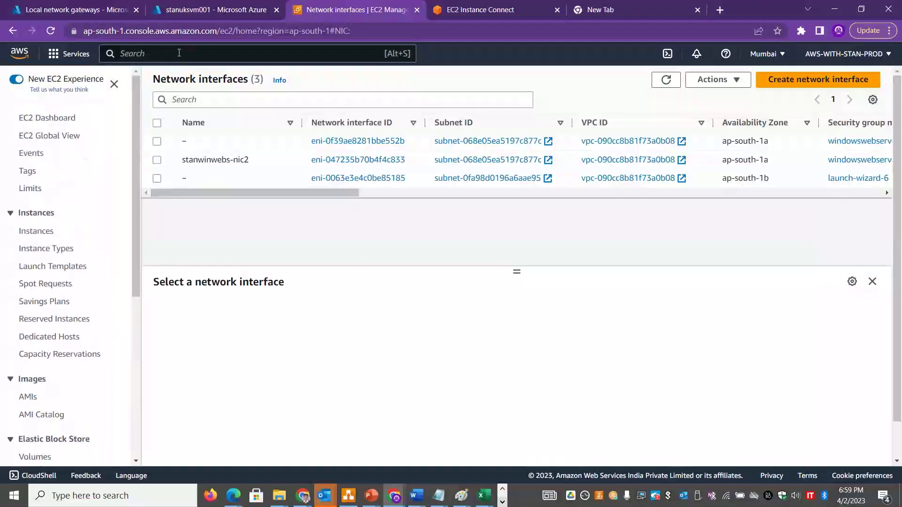
{"action": "left_click", "coordinate": [215, 52]}
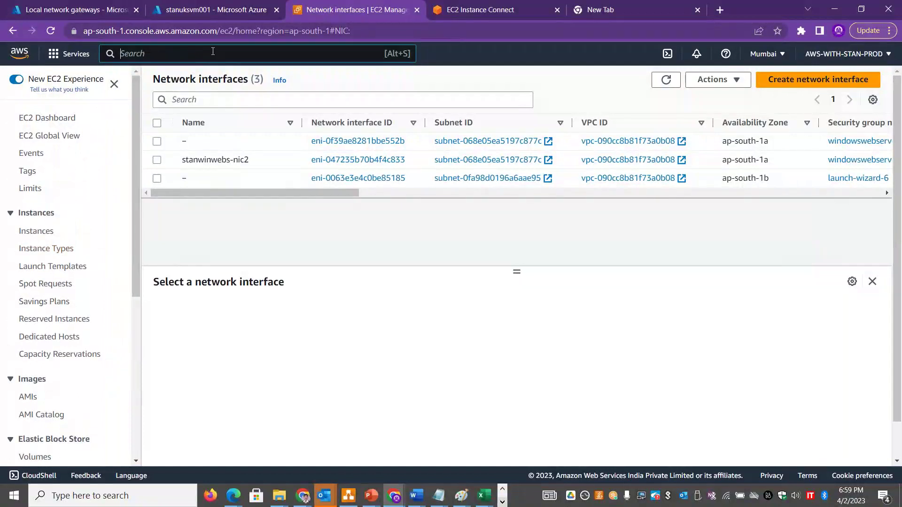
{"action": "type", "text": "VPC"}
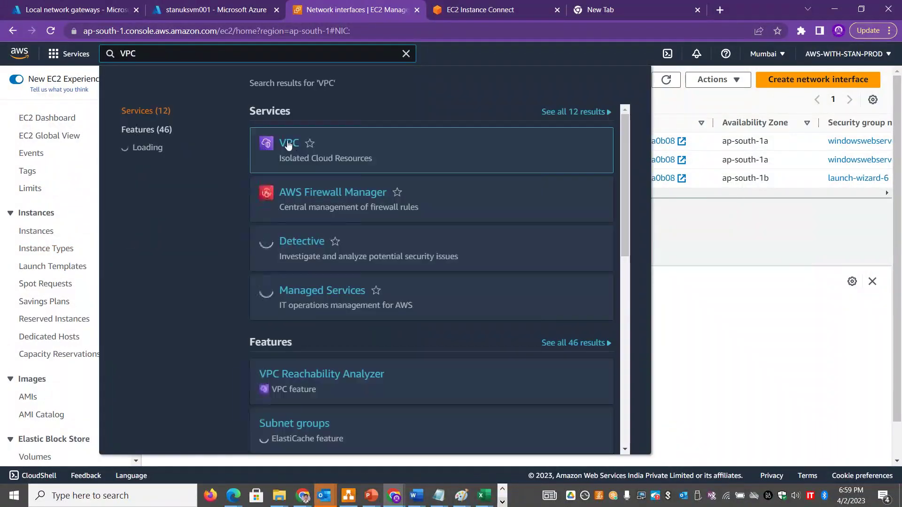
{"action": "left_click", "coordinate": [288, 143]}
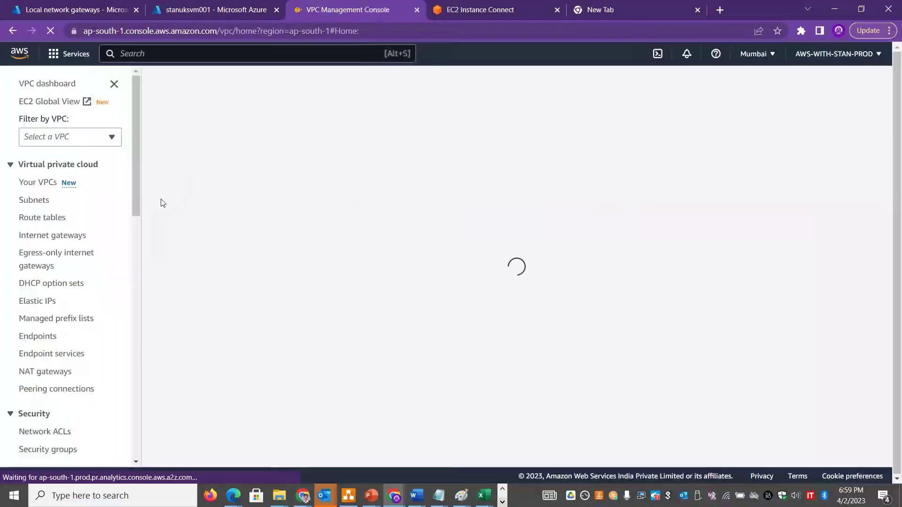
{"action": "left_click_drag", "start_coordinate": [141, 298], "coordinate": [133, 329]}
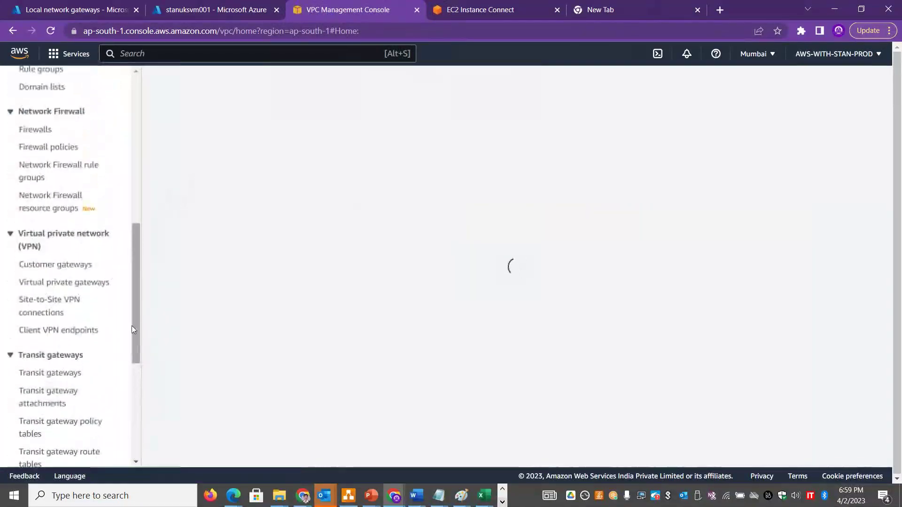
{"action": "left_click", "coordinate": [81, 285]}
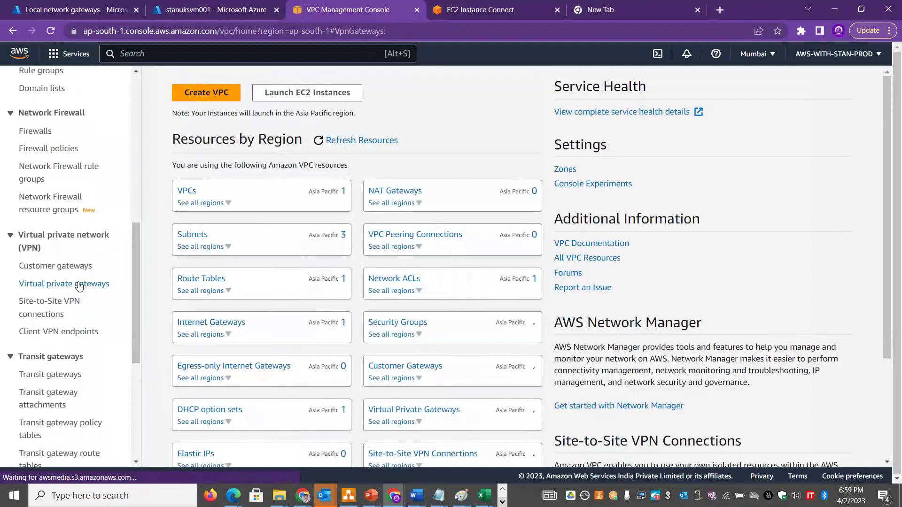
{"action": "left_click", "coordinate": [76, 286]}
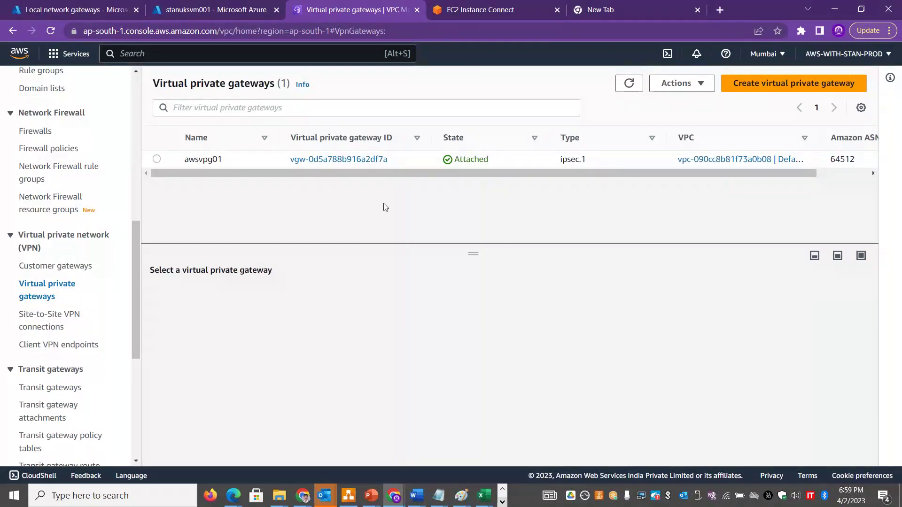
Open the details of the virtual private gateway awsvpg01 and check its available actions
{"action": "left_click", "coordinate": [383, 159]}
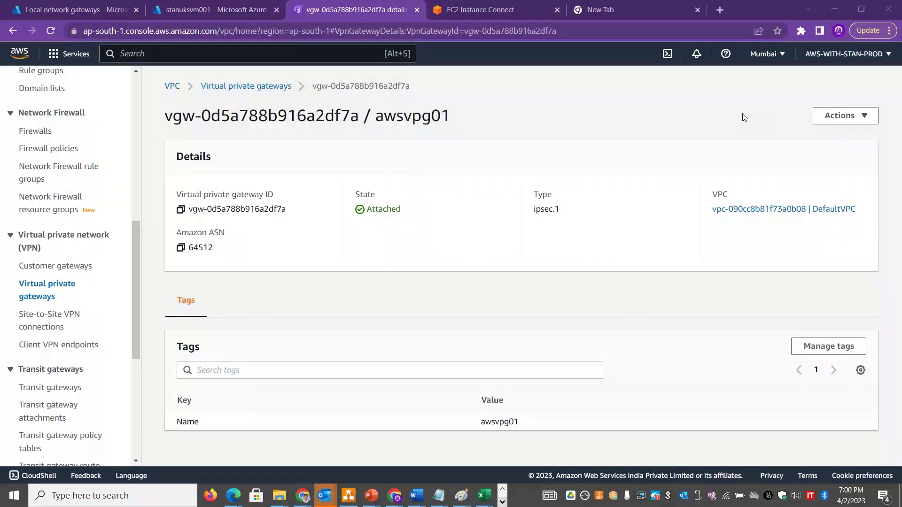
{"action": "left_click", "coordinate": [865, 116]}
{"action": "left_click", "coordinate": [651, 117]}
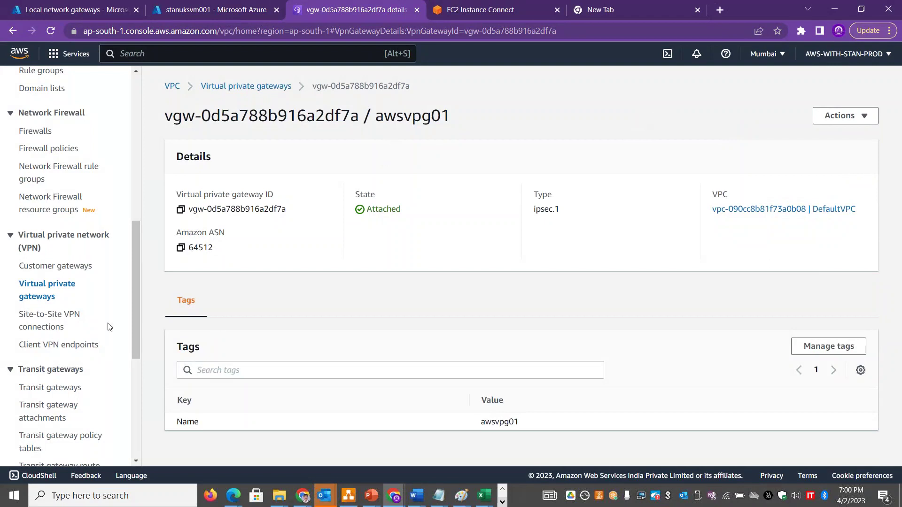
Start creating a site-to-site VPN connection, review its form and set the name tag to AWS2AZURES2SVPN
{"action": "left_click", "coordinate": [62, 319]}
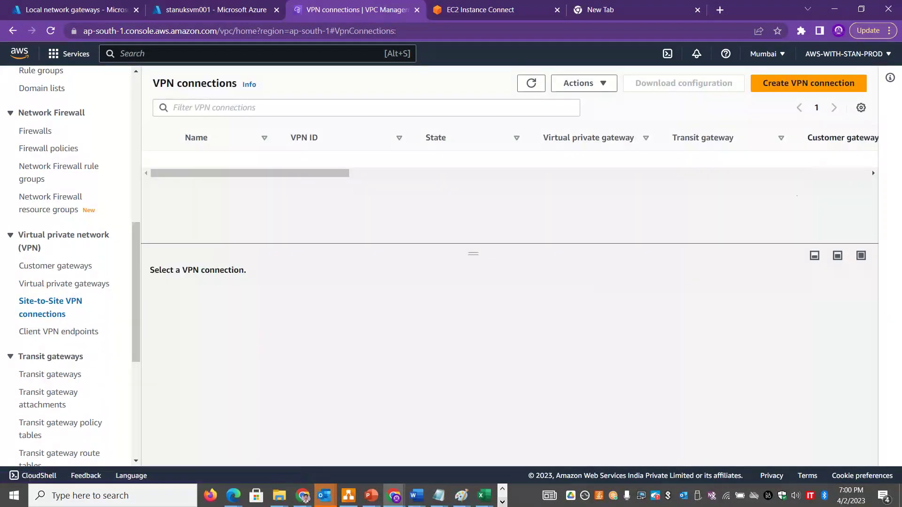
{"action": "left_click", "coordinate": [808, 83]}
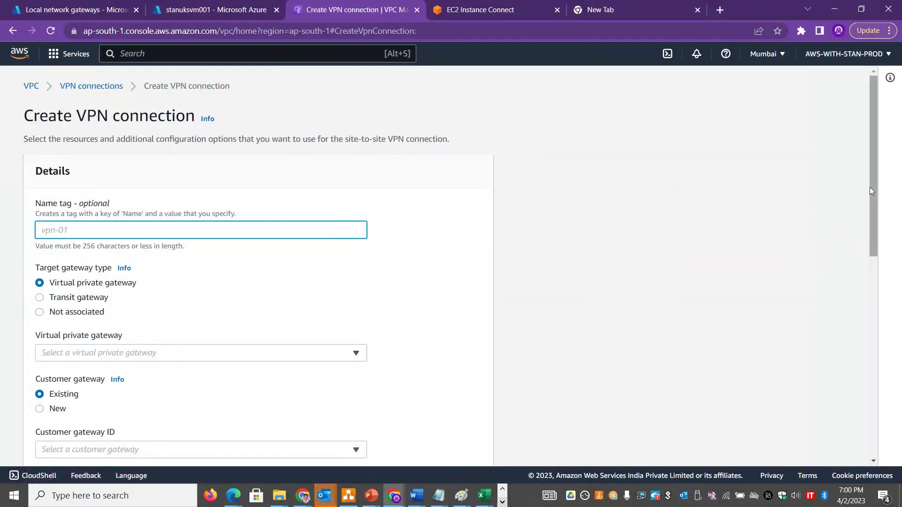
{"action": "scroll", "coordinate": [873, 200], "scroll_direction": "down", "scroll_amount": 2}
{"action": "scroll", "coordinate": [883, 254], "scroll_direction": "down", "scroll_amount": 4}
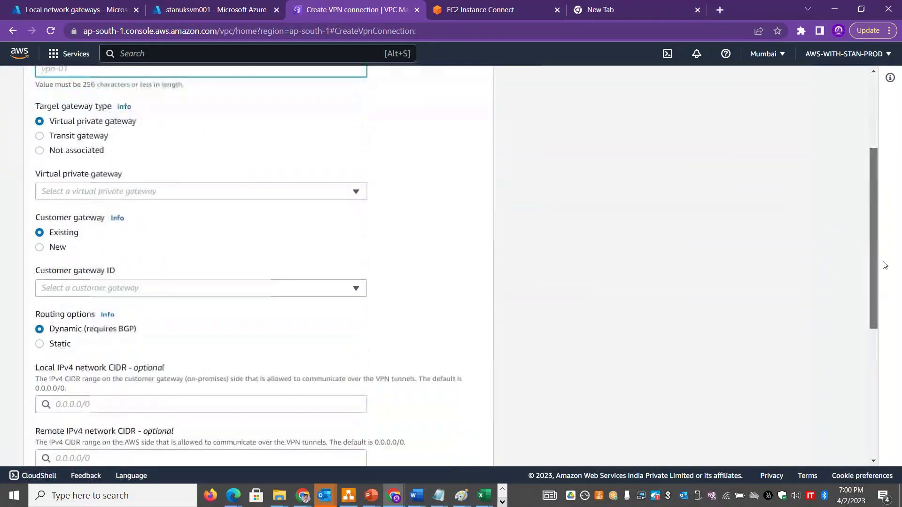
{"action": "scroll", "coordinate": [900, 358], "scroll_direction": "down", "scroll_amount": 4}
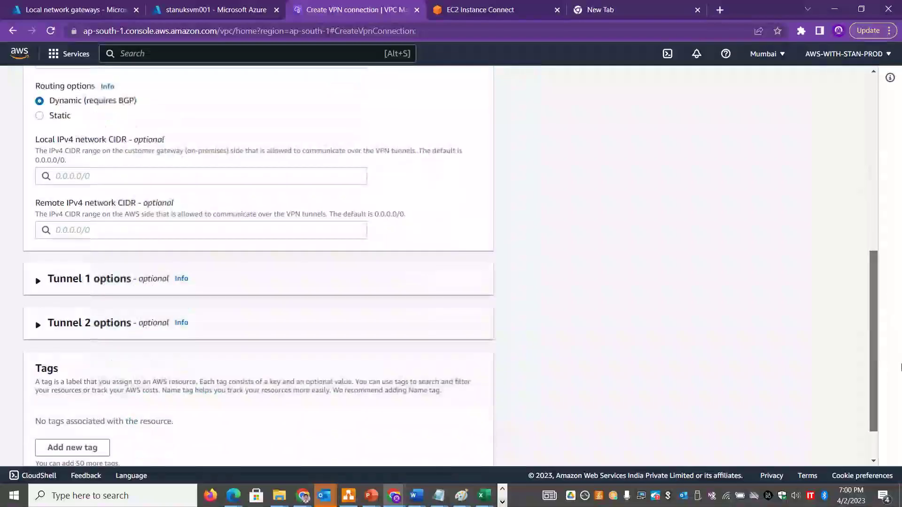
{"action": "scroll", "coordinate": [901, 179], "scroll_direction": "up", "scroll_amount": 10}
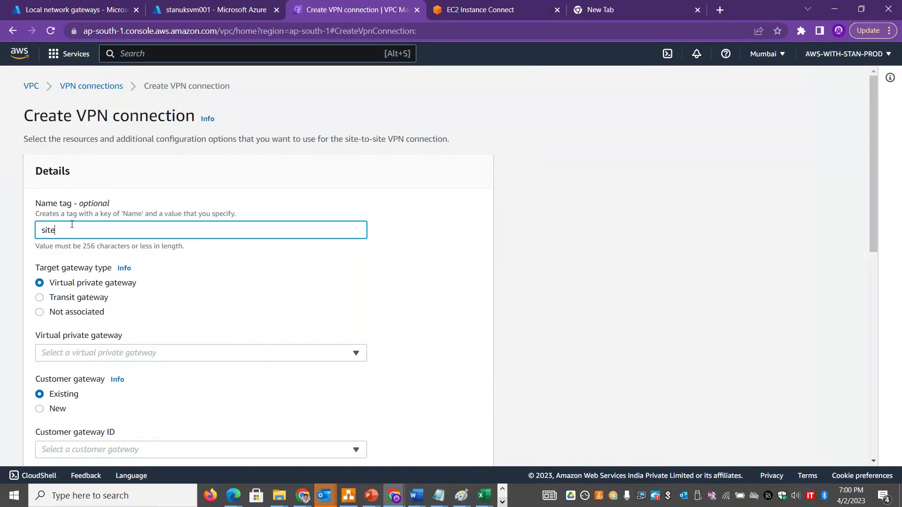
{"action": "key", "text": "BackSpace"}
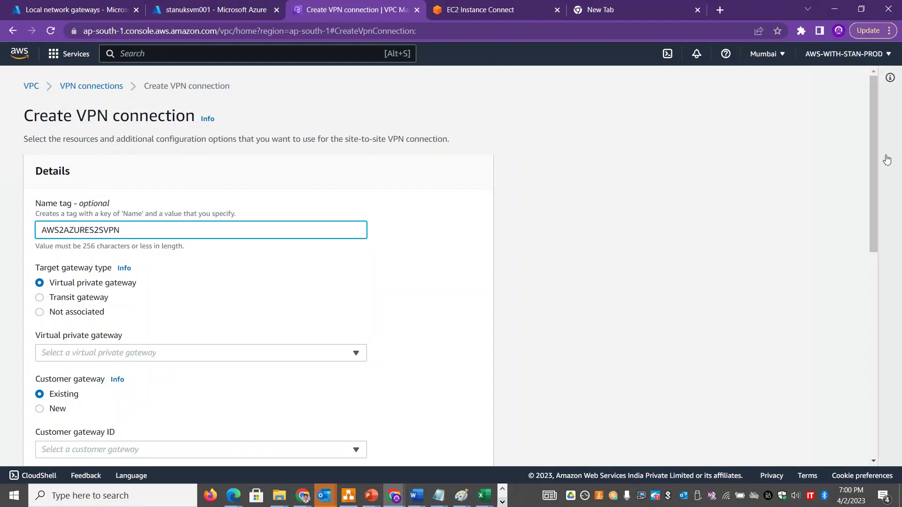
Assign awsvpg01 as the connection's virtual private gateway and azurecg01 as its existing customer gateway
{"action": "scroll", "coordinate": [876, 215], "scroll_direction": "down", "scroll_amount": 1}
{"action": "scroll", "coordinate": [876, 219], "scroll_direction": "down", "scroll_amount": 3}
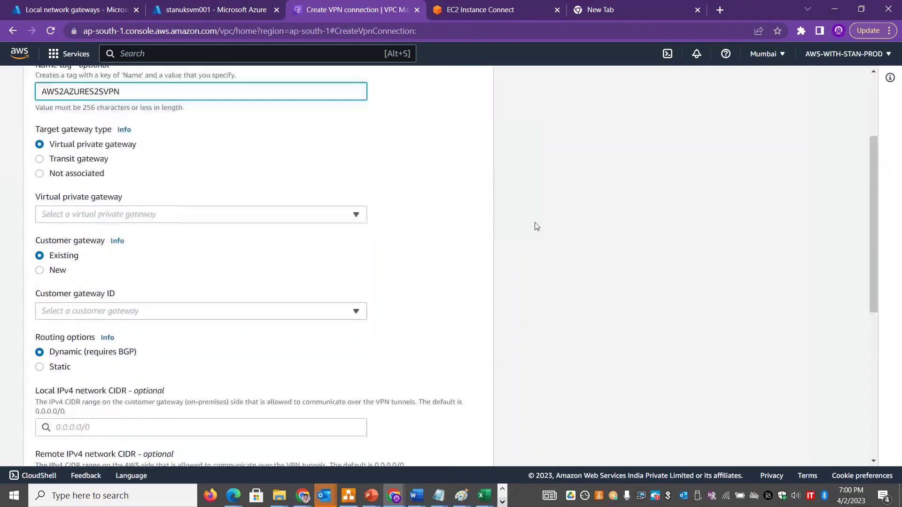
{"action": "left_click", "coordinate": [345, 218]}
{"action": "left_click", "coordinate": [222, 257]}
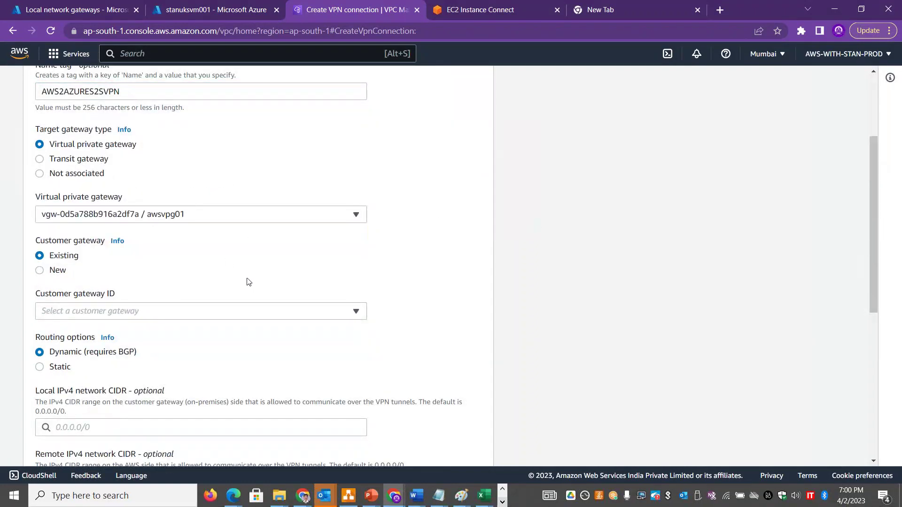
{"action": "left_click", "coordinate": [254, 316]}
{"action": "left_click", "coordinate": [169, 350]}
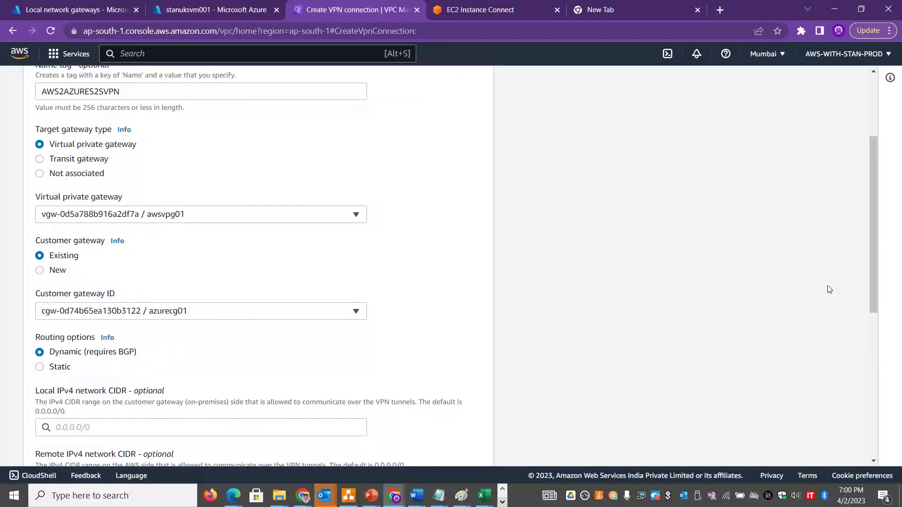
Set the VPN connection's routing to Static and view the suggested static IP prefixes without choosing one
{"action": "left_click_drag", "start_coordinate": [873, 260], "coordinate": [893, 340]}
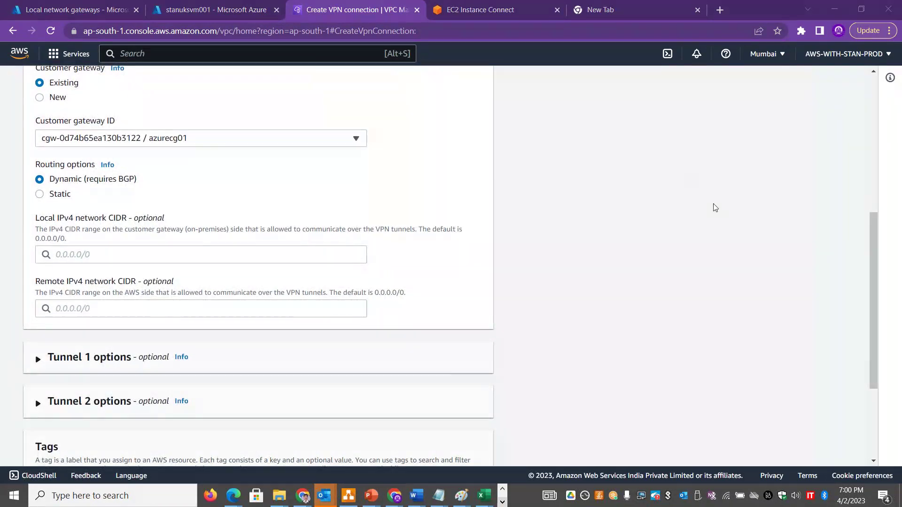
{"action": "left_click", "coordinate": [61, 193]}
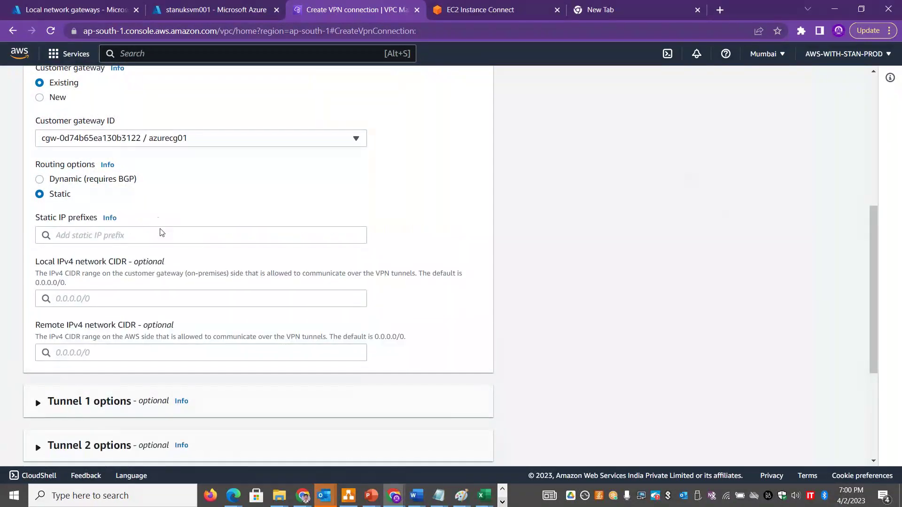
{"action": "left_click", "coordinate": [128, 239]}
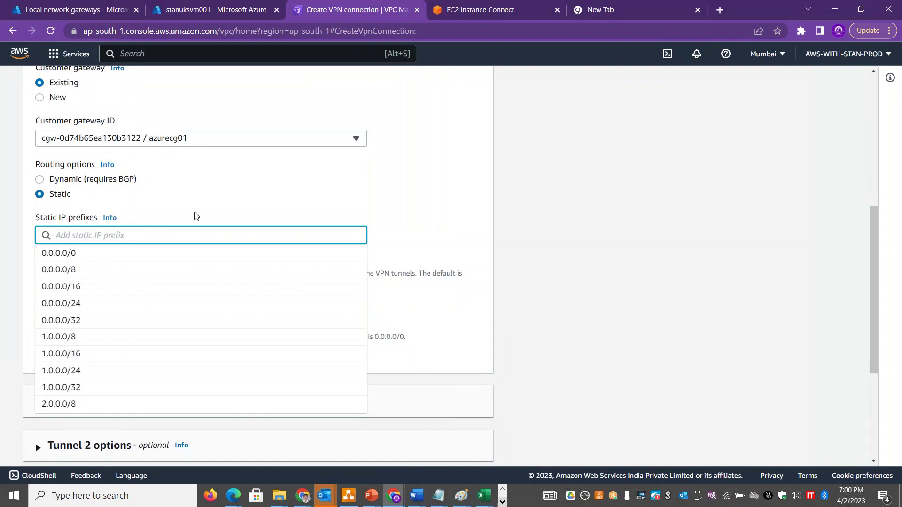
{"action": "left_click", "coordinate": [619, 196]}
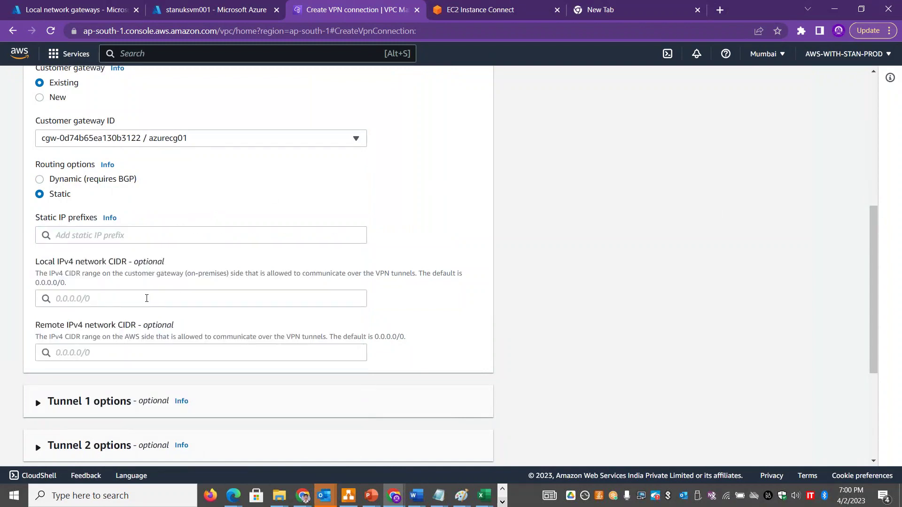
Duplicate the VPN connection page, list the VPCs in the copy and copy DefaultVPC's IPv4 CIDR
{"action": "left_click", "coordinate": [130, 301]}
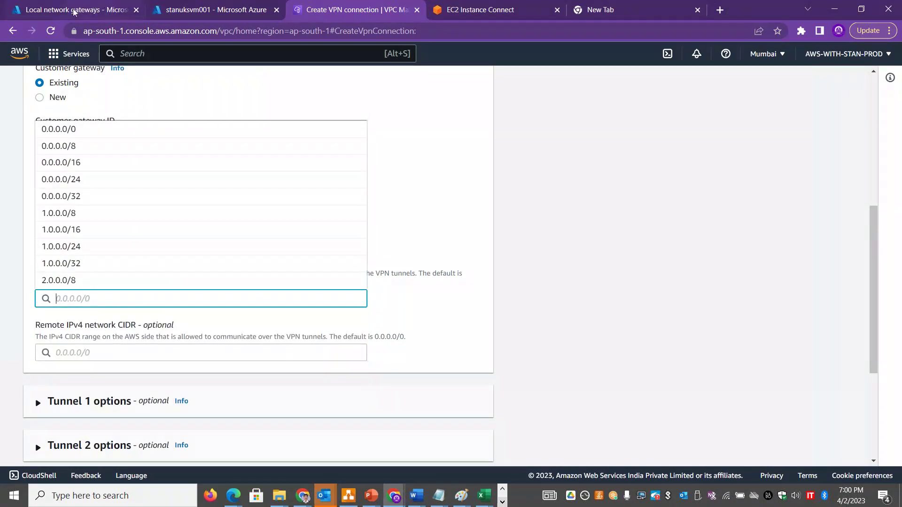
{"action": "left_click", "coordinate": [462, 8]}
{"action": "left_click", "coordinate": [326, 13]}
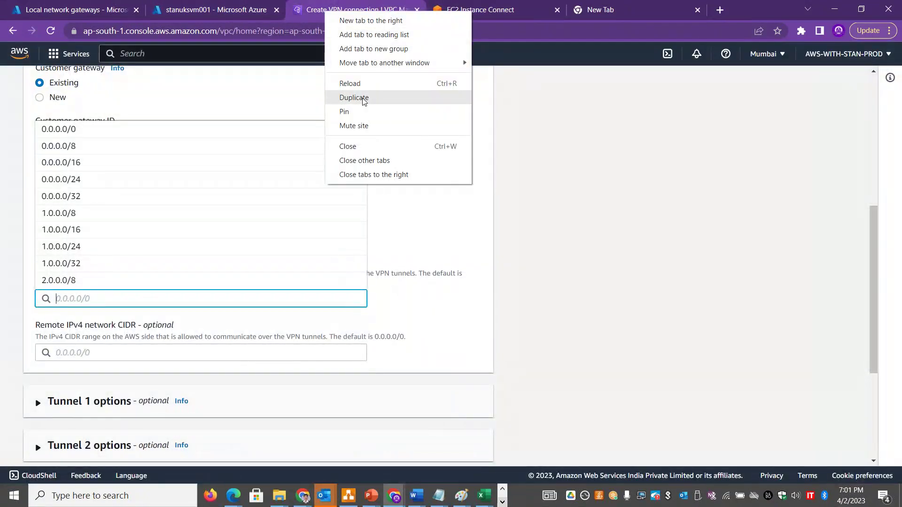
{"action": "left_click", "coordinate": [364, 101]}
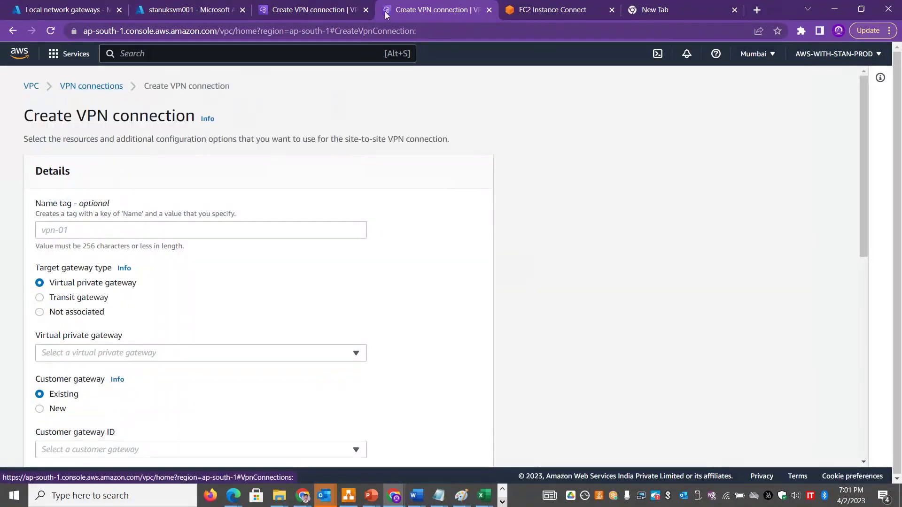
{"action": "left_click", "coordinate": [29, 87]}
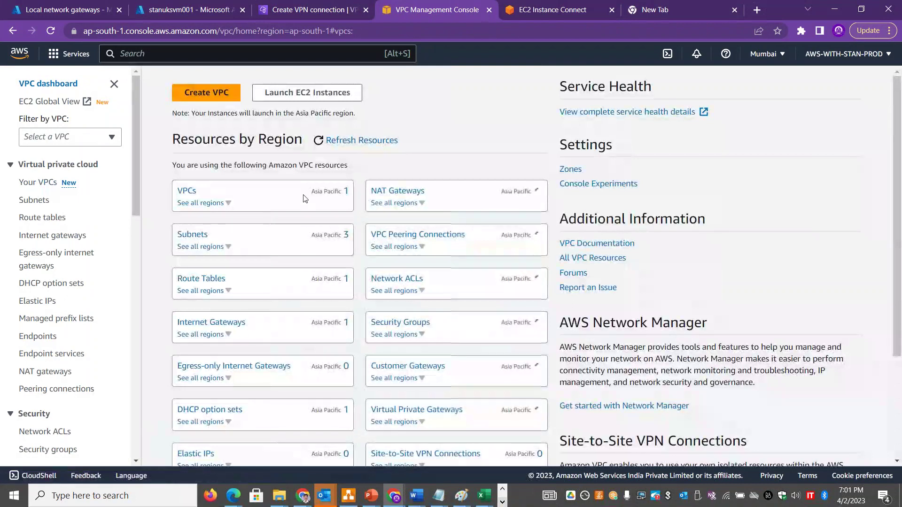
{"action": "left_click", "coordinate": [336, 186]}
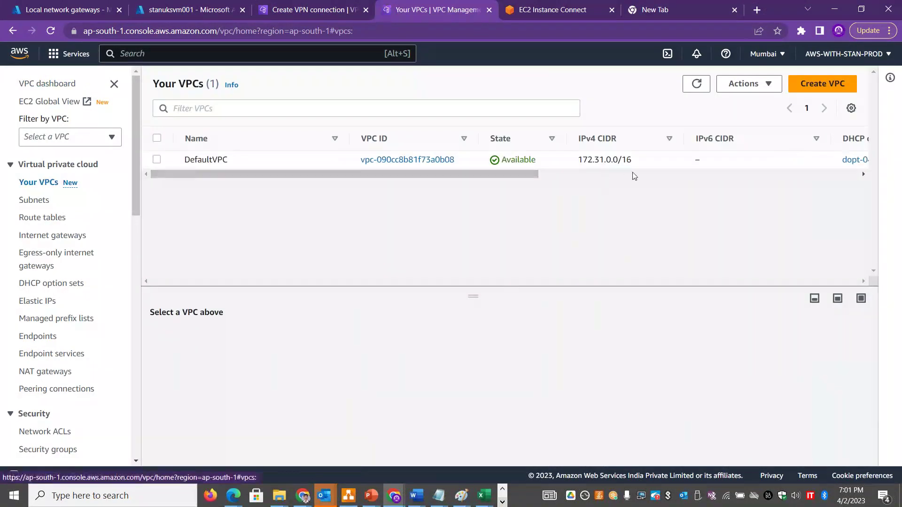
{"action": "left_click_drag", "start_coordinate": [632, 160], "coordinate": [578, 160]}
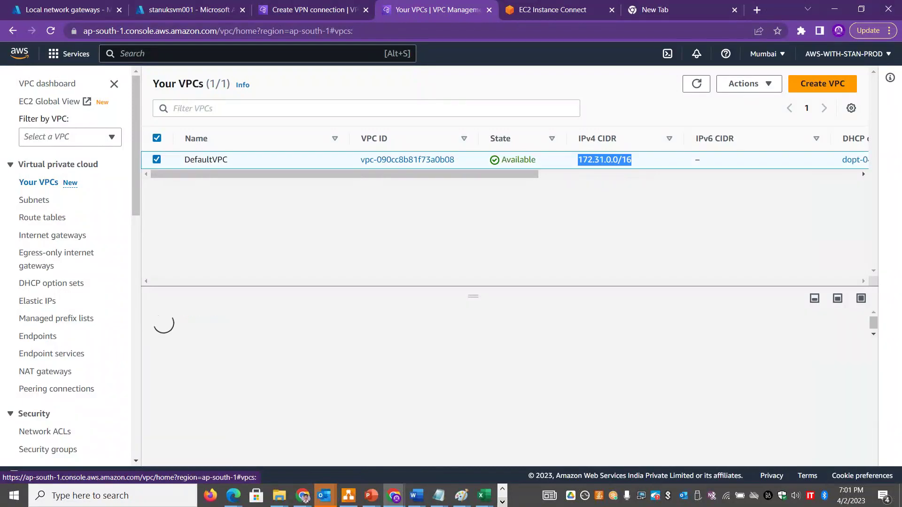
Return to the VPN connection form and set the local IPv4 network CIDR to 172.31.0.0/16
{"action": "left_click", "coordinate": [314, 9]}
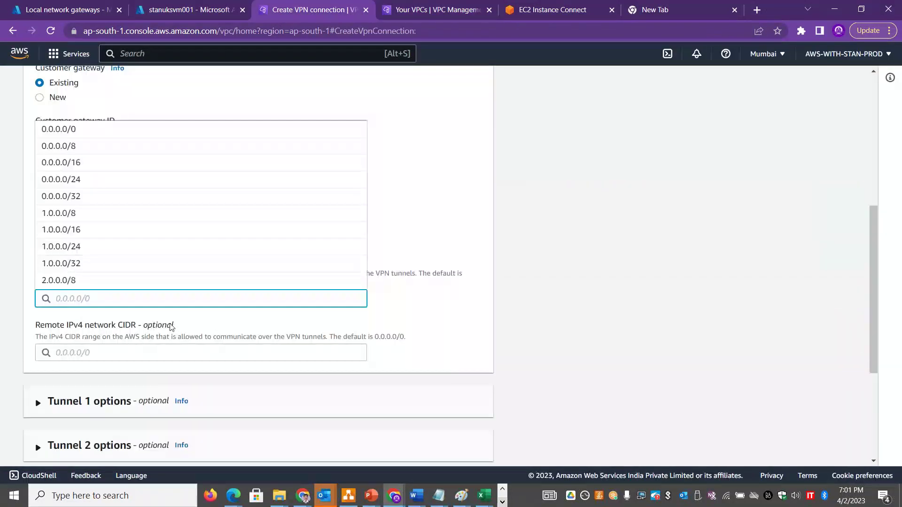
{"action": "type", "text": "172.31.0.0/16"}
{"action": "left_click", "coordinate": [586, 309]}
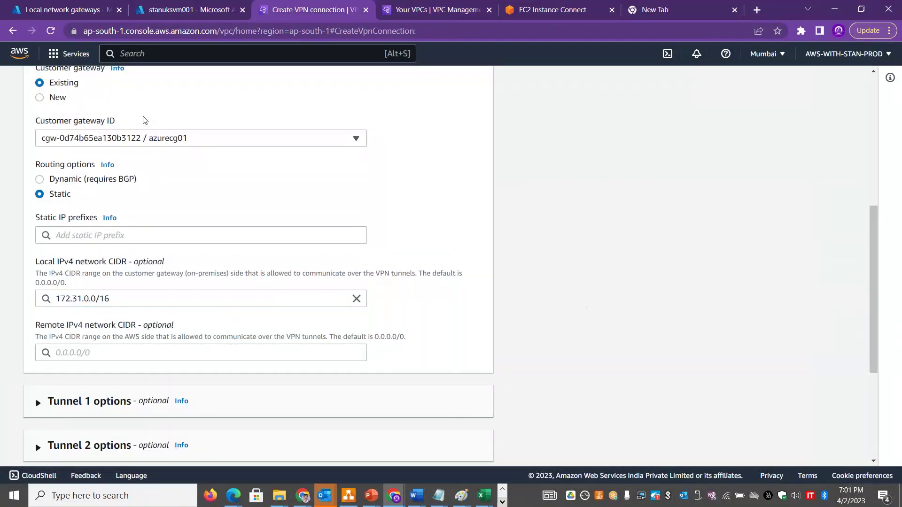
Switch to the Azure portal, open the address space of virtual network STAN-EUS-VNET-01 and copy its CIDR range
{"action": "left_click", "coordinate": [165, 12]}
{"action": "left_click", "coordinate": [14, 75]}
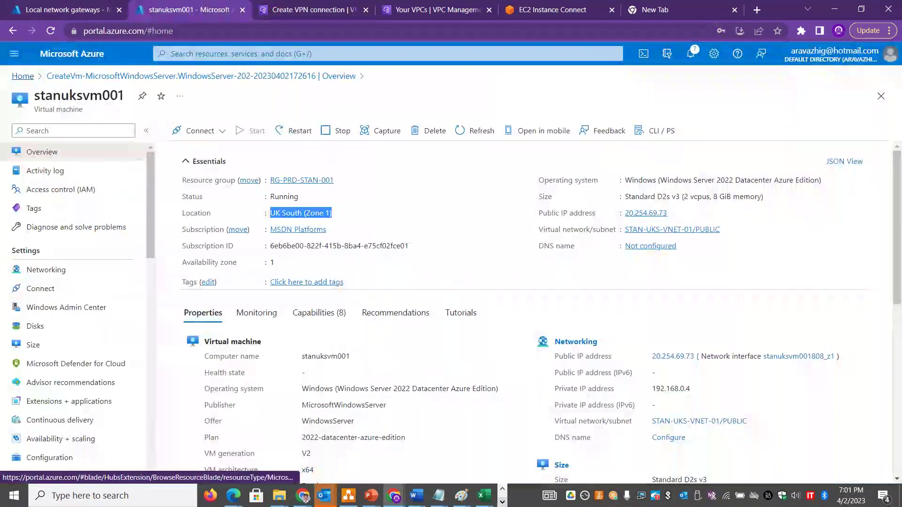
{"action": "left_click", "coordinate": [351, 129]}
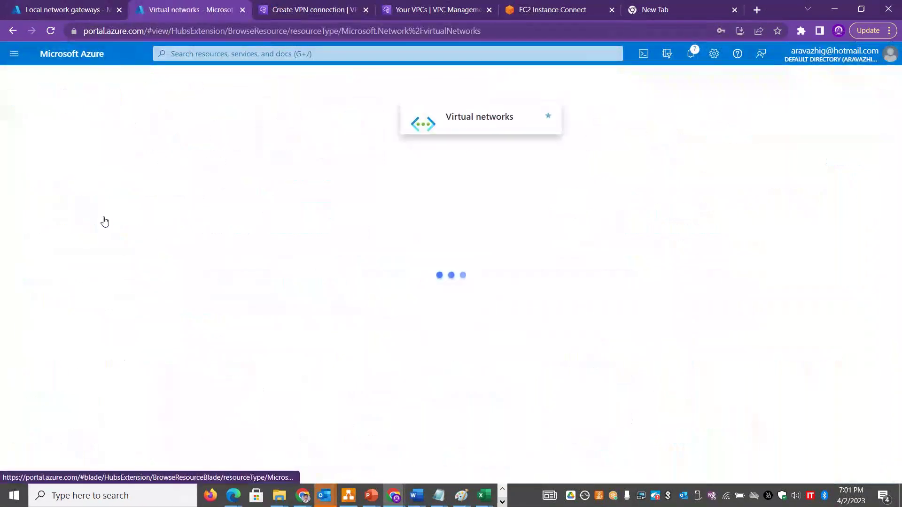
{"action": "left_click", "coordinate": [74, 225]}
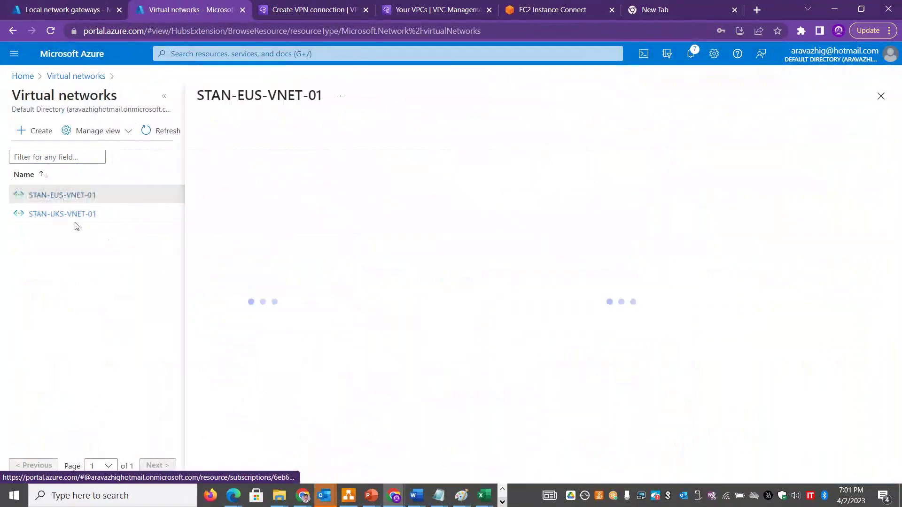
{"action": "left_click", "coordinate": [264, 271]}
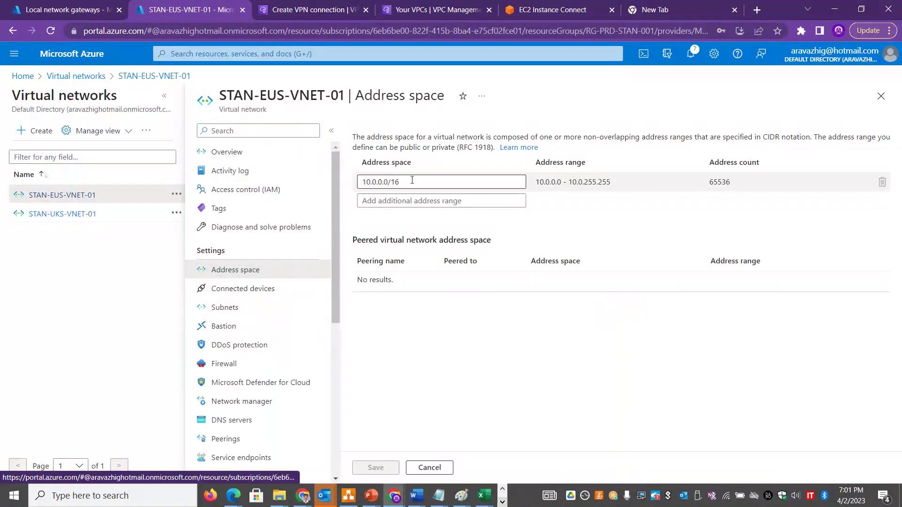
{"action": "triple_click", "coordinate": [412, 180]}
{"action": "key", "text": "ctrl+c"}
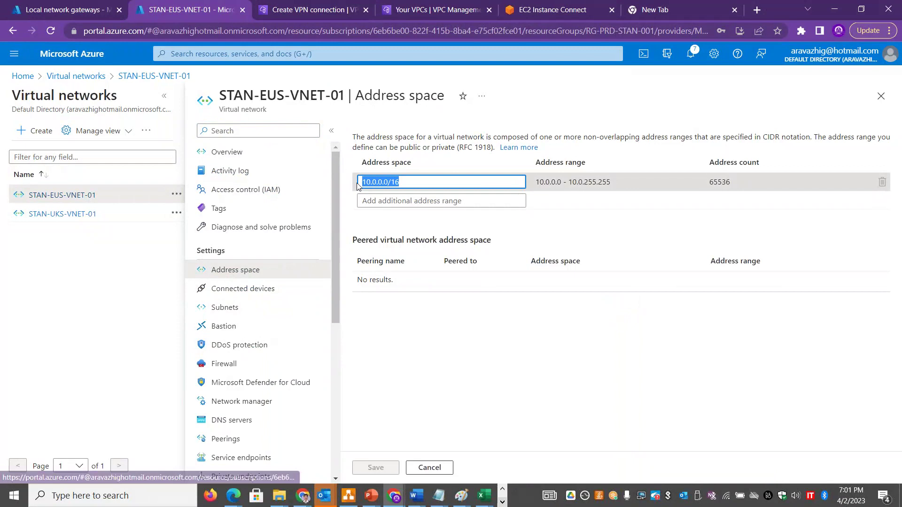
Return to the AWS VPN connection form and set the remote IPv4 network CIDR to 10.0.0.0/16
{"action": "left_click", "coordinate": [423, 13]}
{"action": "left_click", "coordinate": [311, 9]}
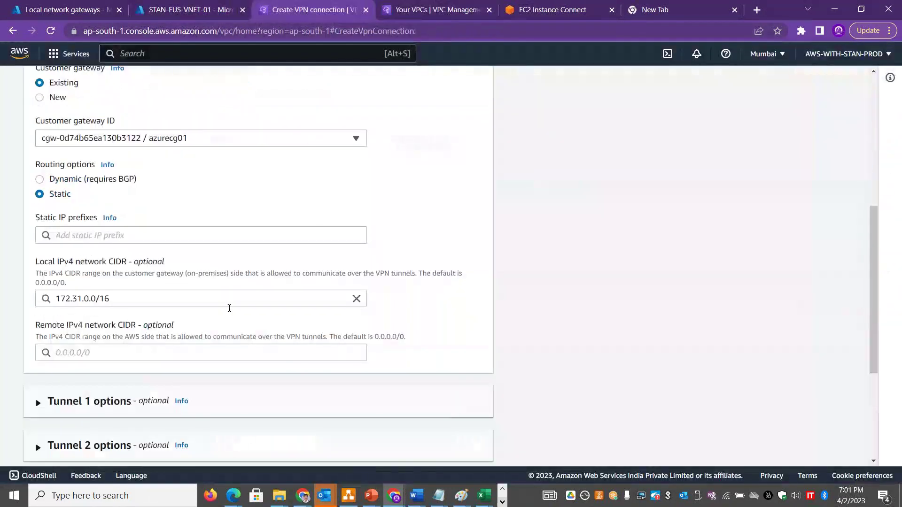
{"action": "left_click", "coordinate": [179, 351]}
{"action": "key", "text": "ctrl+v"}
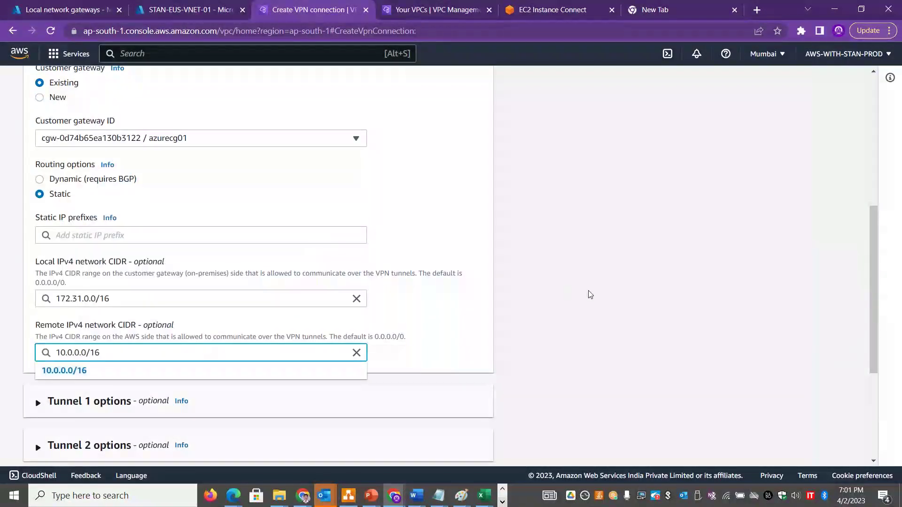
{"action": "left_click", "coordinate": [136, 374]}
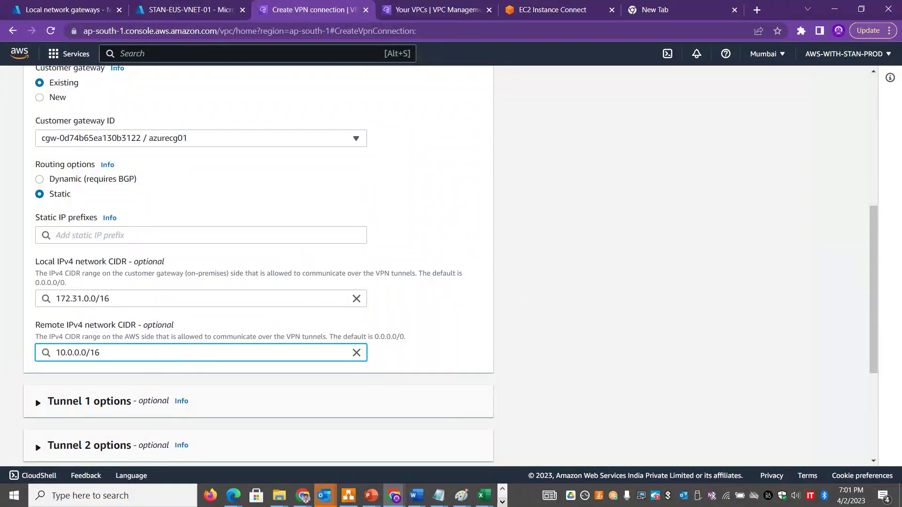
{"action": "left_click", "coordinate": [640, 111]}
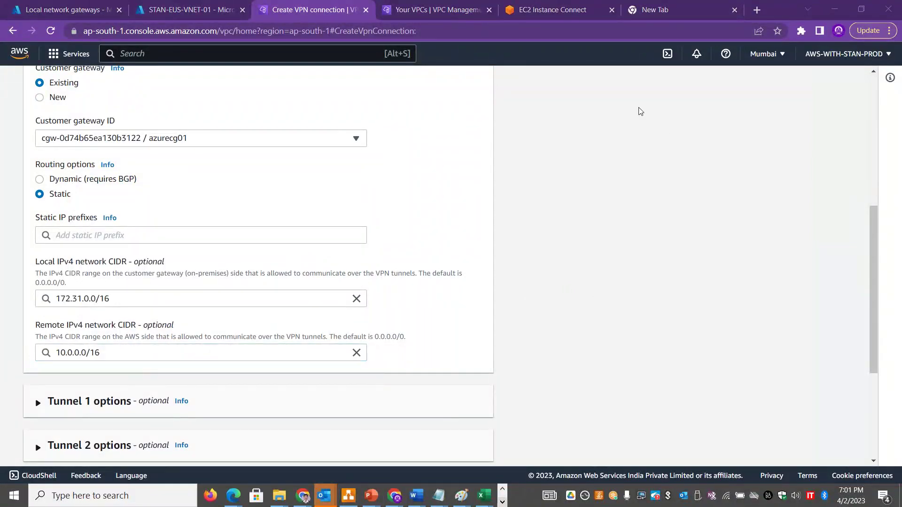
Check the options of tunnels 1 and 2 without changing them, and create the VPN connection AWS2AZURES2SVPN
{"action": "left_click_drag", "start_coordinate": [882, 267], "coordinate": [882, 342]}
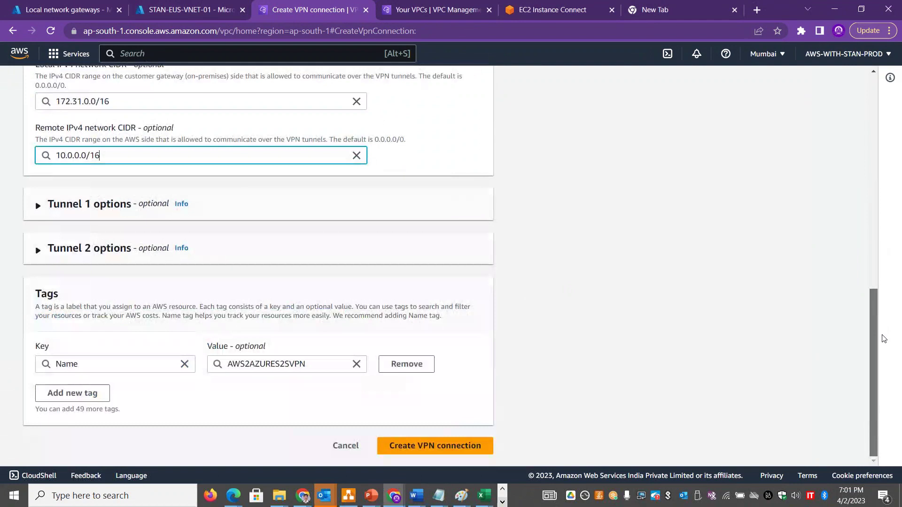
{"action": "left_click", "coordinate": [86, 213]}
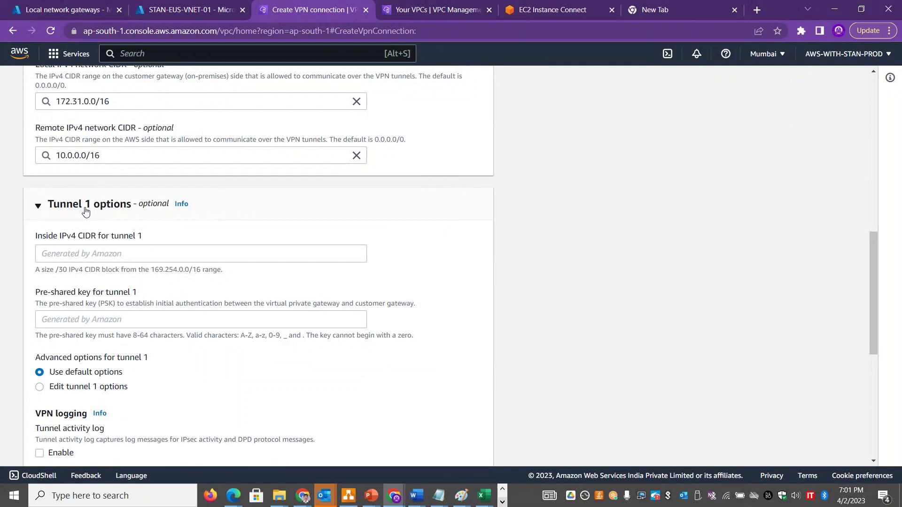
{"action": "left_click", "coordinate": [86, 212]}
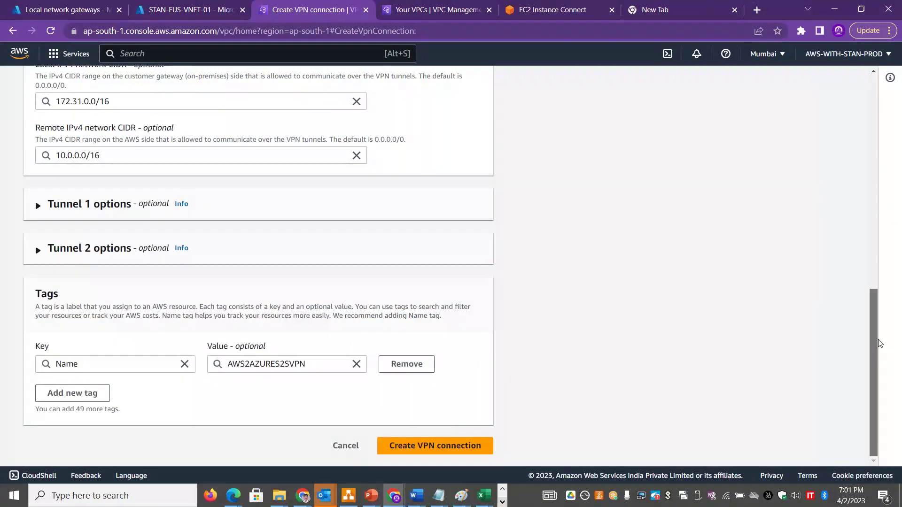
{"action": "scroll", "coordinate": [873, 226], "scroll_direction": "up", "scroll_amount": 7}
{"action": "scroll", "coordinate": [882, 258], "scroll_direction": "down", "scroll_amount": 7}
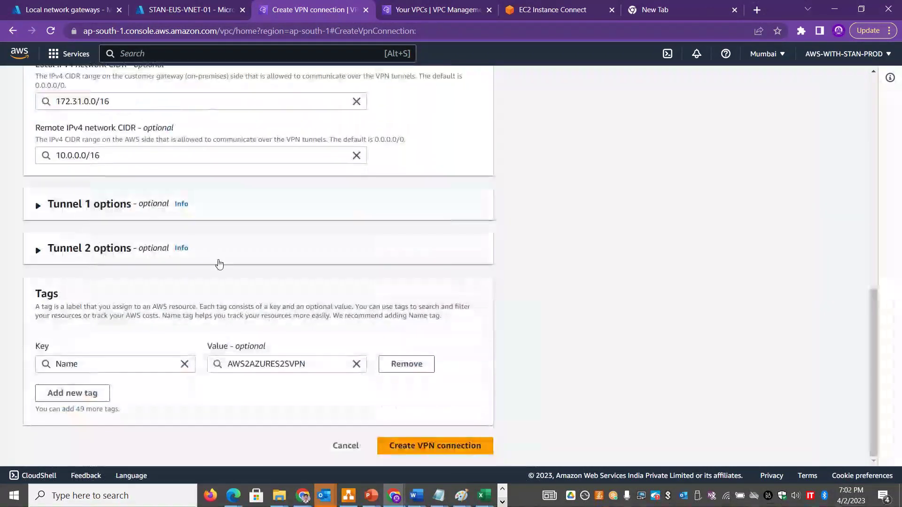
{"action": "left_click", "coordinate": [60, 253]}
{"action": "left_click", "coordinate": [60, 252]}
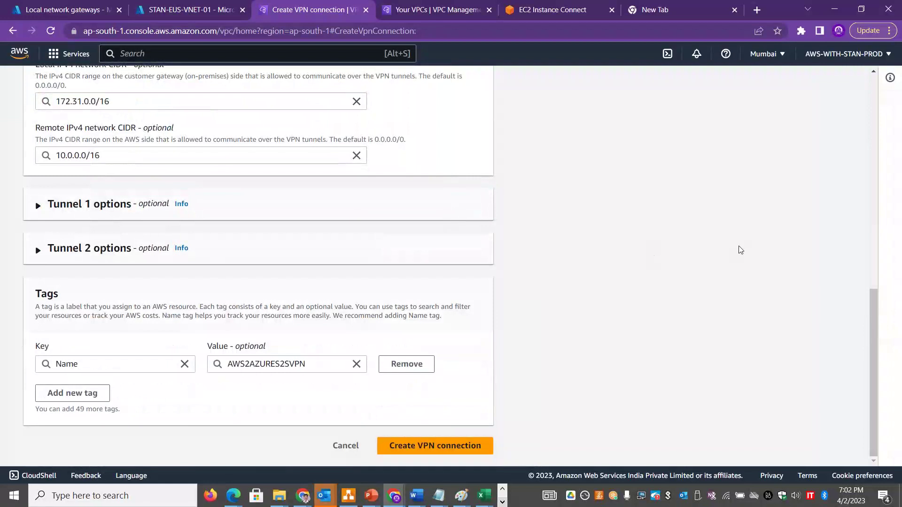
{"action": "left_click_drag", "start_coordinate": [873, 305], "coordinate": [893, 337]}
{"action": "scroll", "coordinate": [893, 338], "scroll_direction": "down", "scroll_amount": 2}
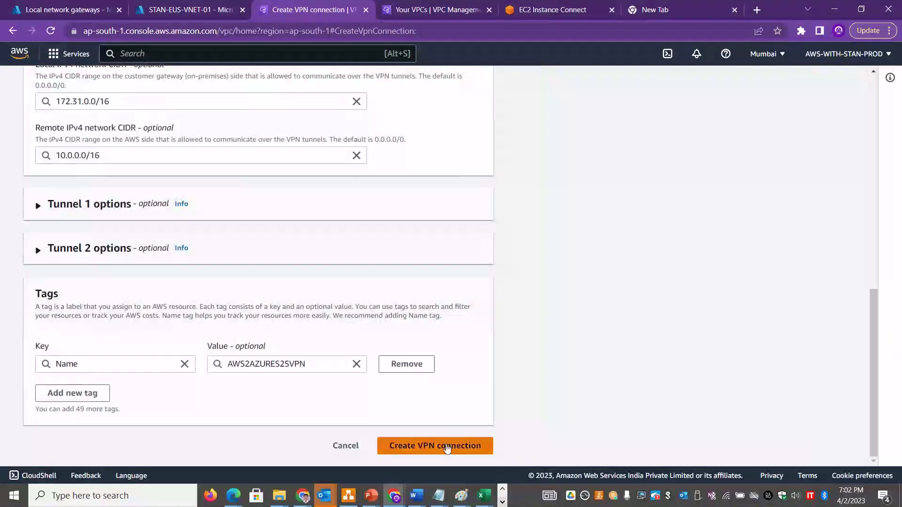
{"action": "left_click", "coordinate": [437, 445]}
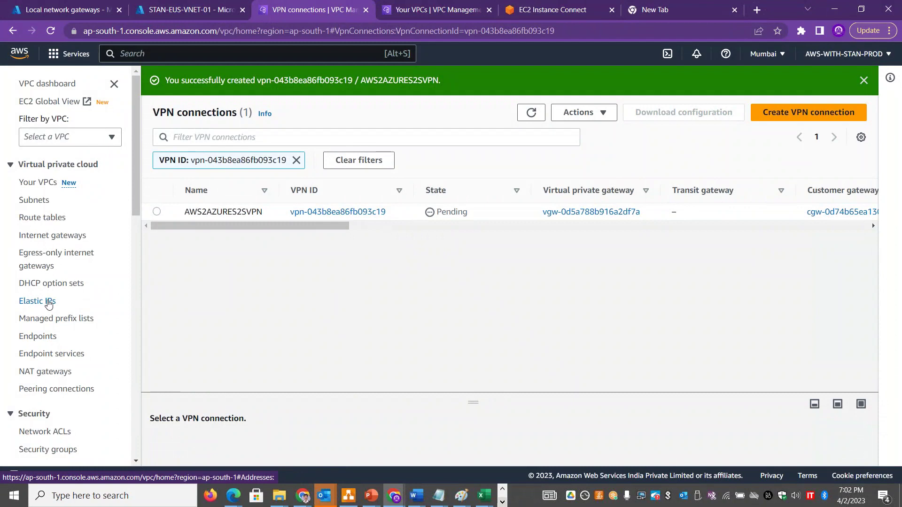
Open the virtual private gateways list and examine the details and available actions of gateway awsvpg01
{"action": "left_click", "coordinate": [49, 302]}
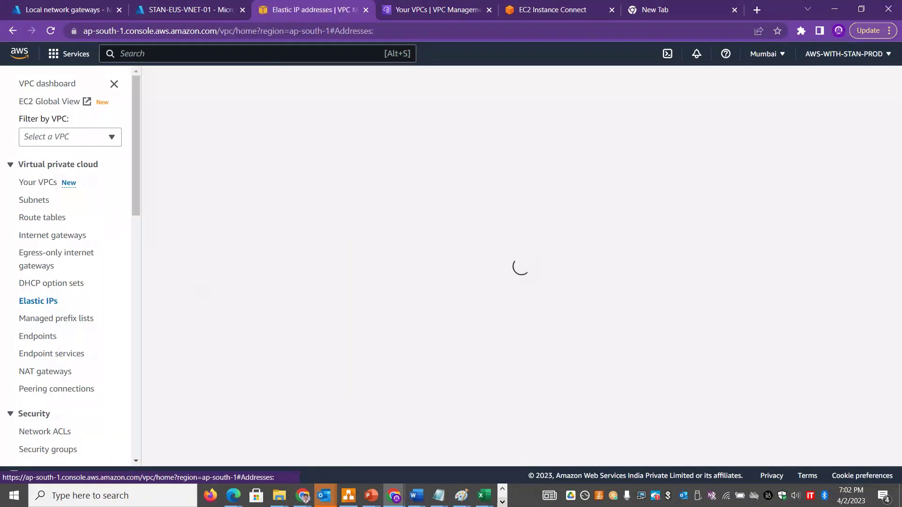
{"action": "left_click_drag", "start_coordinate": [135, 207], "coordinate": [141, 343]}
{"action": "left_click", "coordinate": [82, 312]}
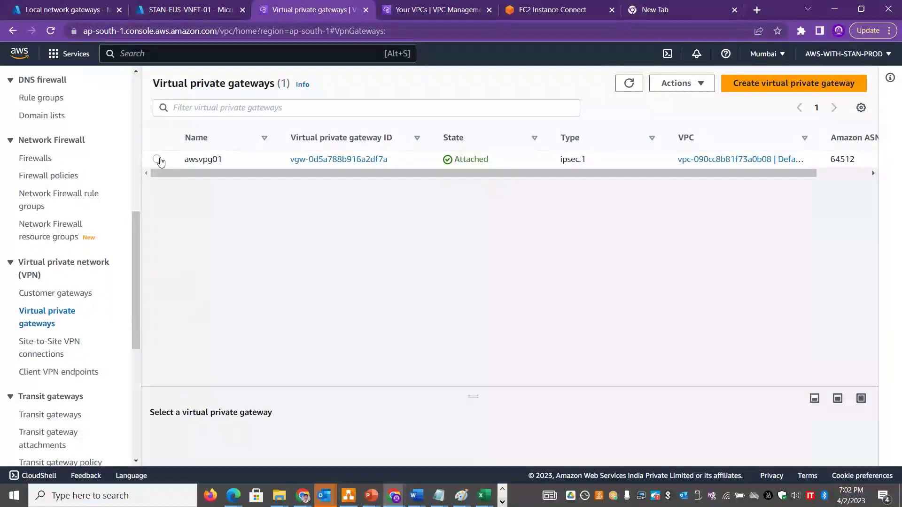
{"action": "left_click", "coordinate": [157, 159]}
{"action": "left_click_drag", "start_coordinate": [486, 398], "coordinate": [492, 209]}
{"action": "left_click", "coordinate": [702, 85]}
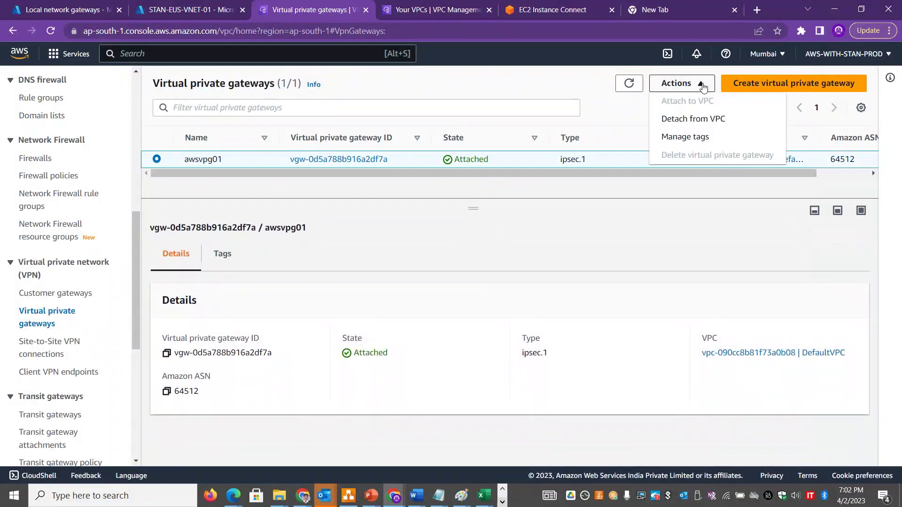
{"action": "left_click", "coordinate": [572, 86]}
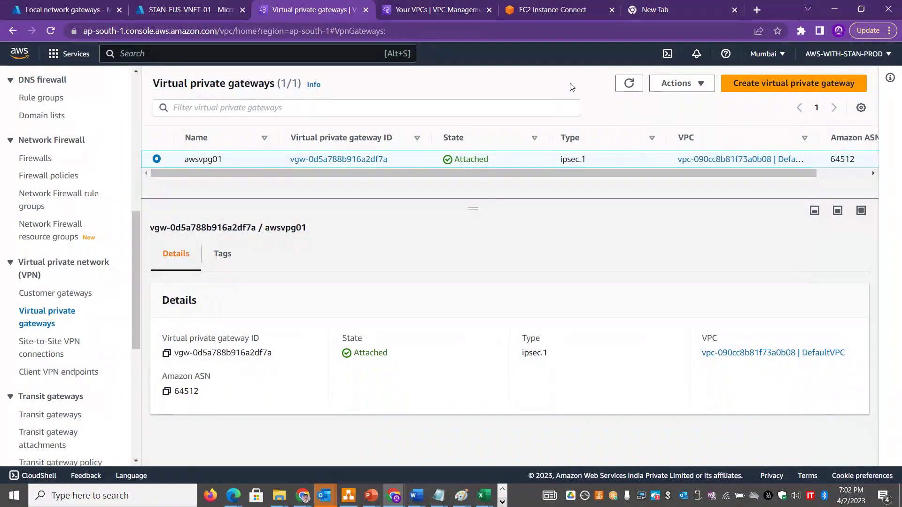
{"action": "left_click", "coordinate": [769, 83]}
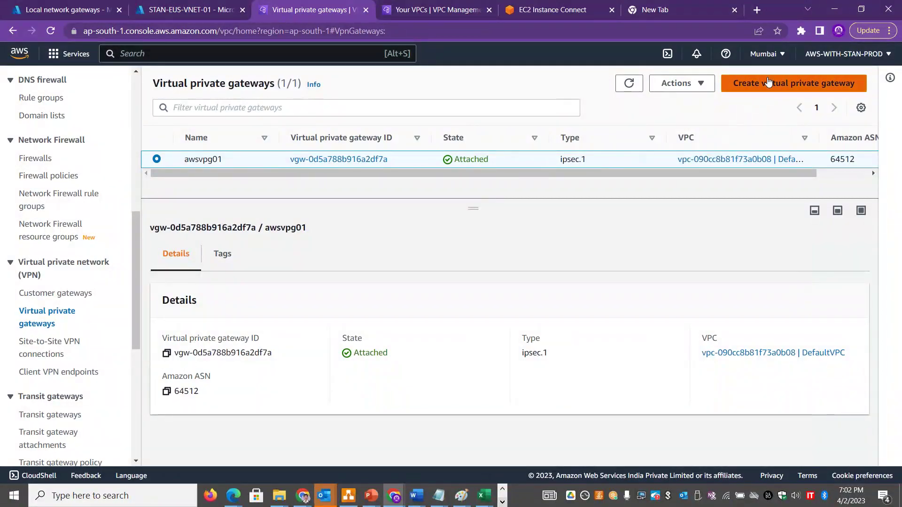
{"action": "left_click_drag", "start_coordinate": [871, 171], "coordinate": [888, 273]}
{"action": "mouse_move", "coordinate": [878, 184]}
{"action": "left_mouse_down"}
{"action": "mouse_move", "coordinate": [872, 268]}
{"action": "mouse_move", "coordinate": [870, 181]}
{"action": "left_mouse_up"}
{"action": "left_click", "coordinate": [127, 87]}
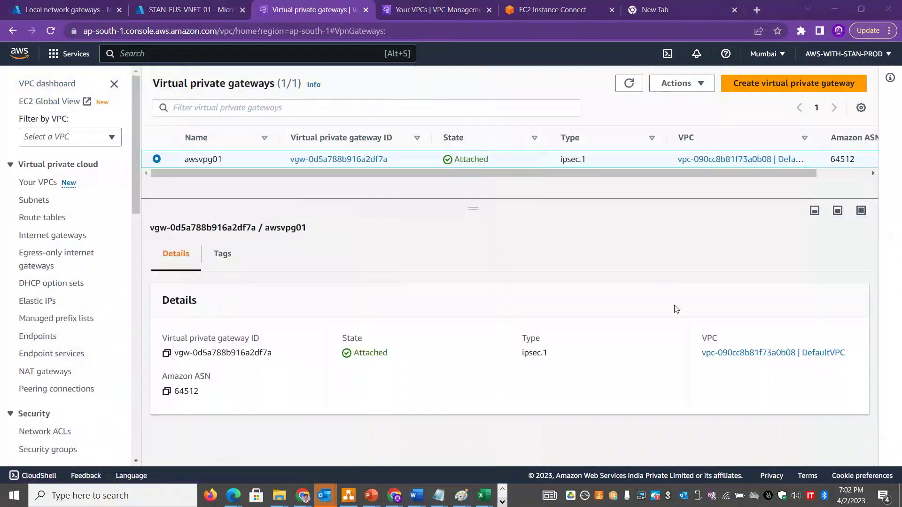
Open the Site-to-Site VPN connections and view the general and tunnel details of AWS2AZURES2SVPN
{"action": "left_click_drag", "start_coordinate": [133, 189], "coordinate": [145, 356]}
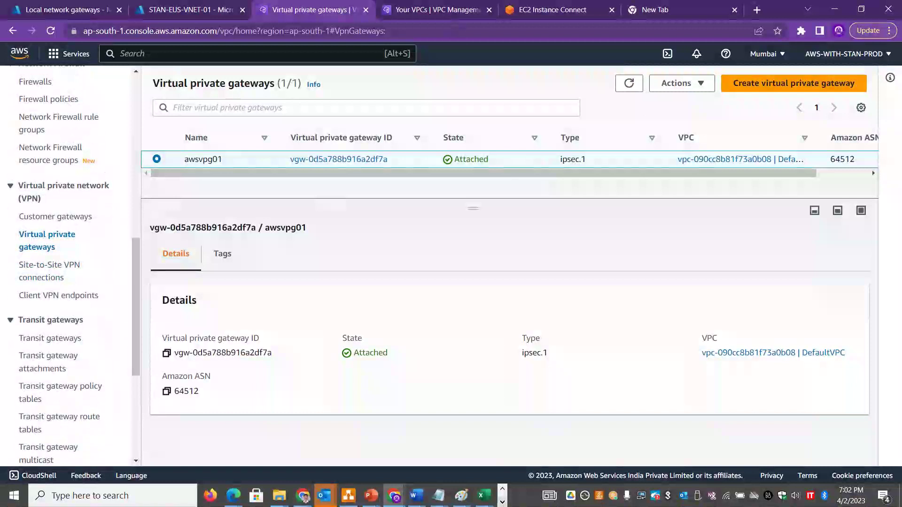
{"action": "left_click", "coordinate": [45, 270]}
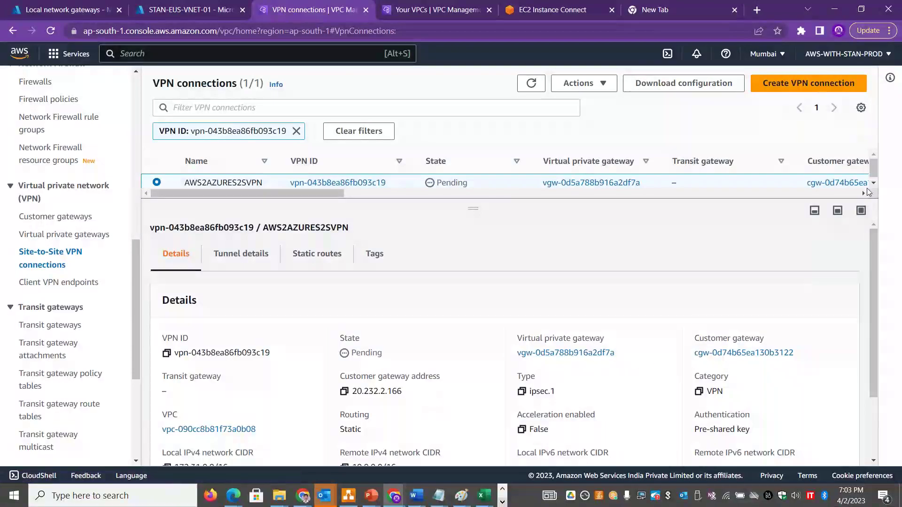
{"action": "left_click_drag", "start_coordinate": [875, 240], "coordinate": [900, 214]}
{"action": "left_click", "coordinate": [241, 254]}
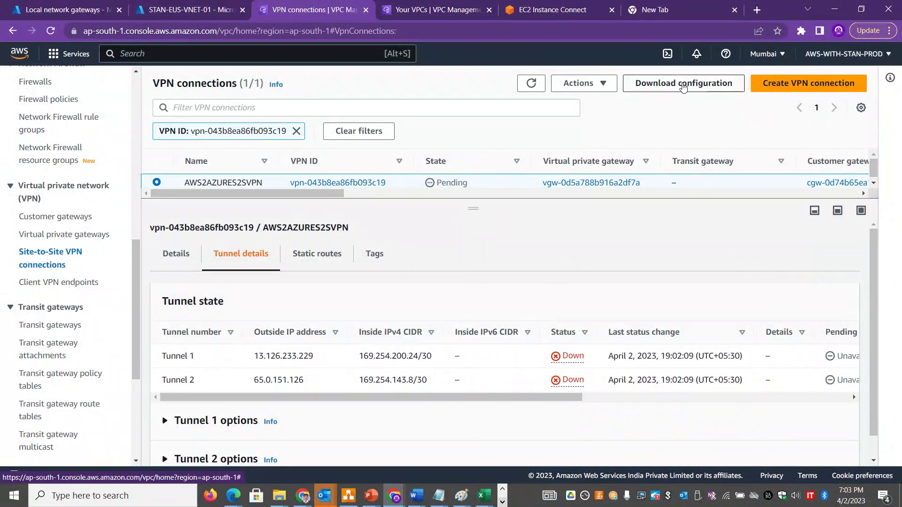
Download the sample configuration of AWS2AZURES2SVPN with Generic as the vendor, keeping the default software and IKE version
{"action": "left_click", "coordinate": [684, 84]}
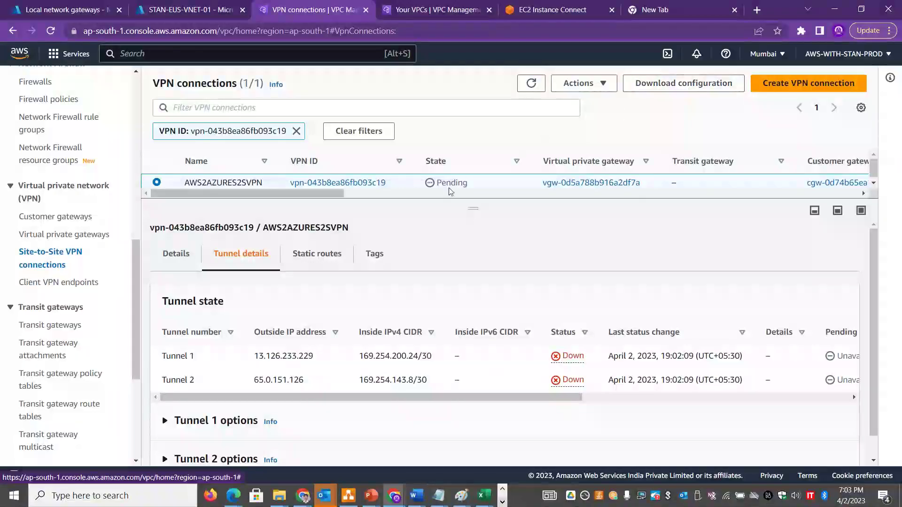
{"action": "left_click", "coordinate": [697, 91]}
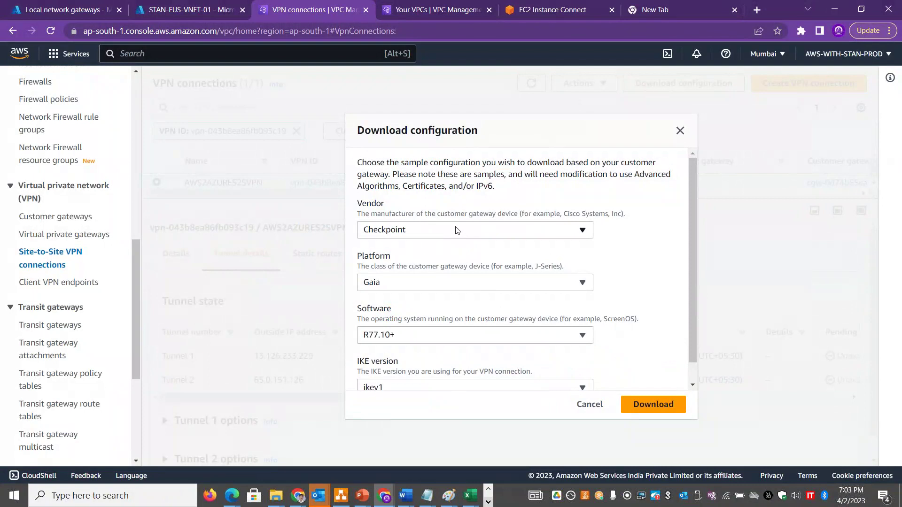
{"action": "key", "text": "alt+Tab"}
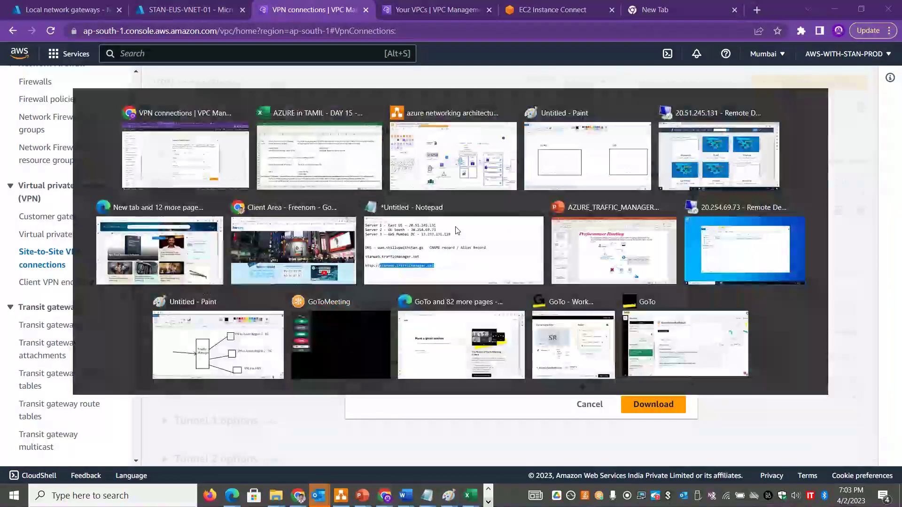
{"action": "key", "text": "alt+Tab"}
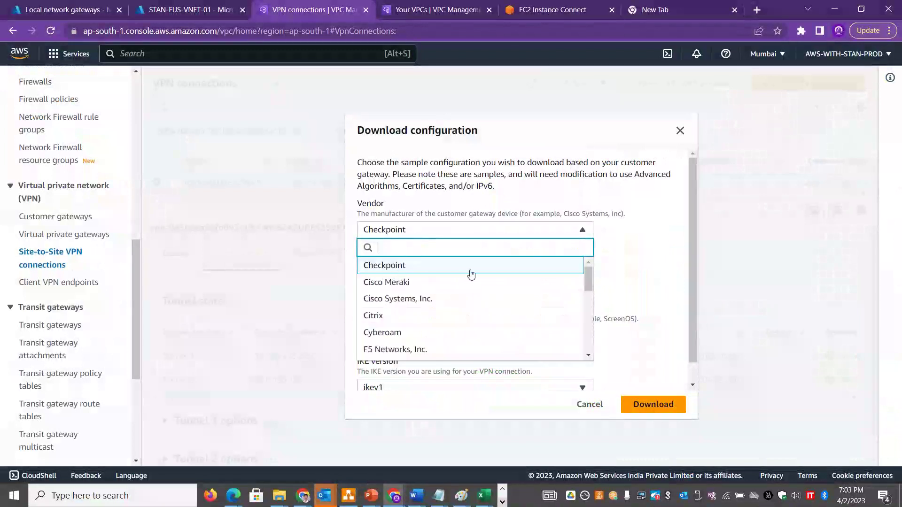
{"action": "left_click_drag", "start_coordinate": [585, 278], "coordinate": [590, 363]}
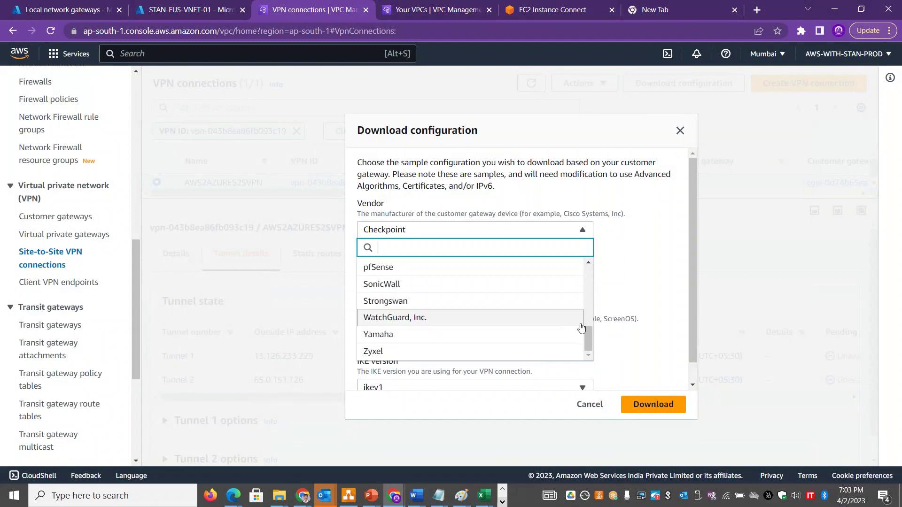
{"action": "scroll", "coordinate": [591, 336], "scroll_direction": "up", "scroll_amount": 1}
{"action": "left_click_drag", "start_coordinate": [595, 334], "coordinate": [594, 305]}
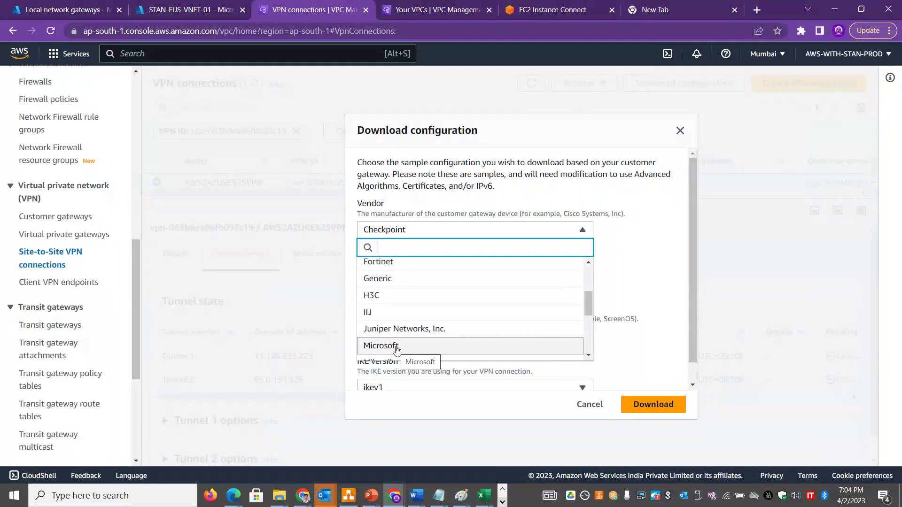
{"action": "left_click", "coordinate": [388, 280]}
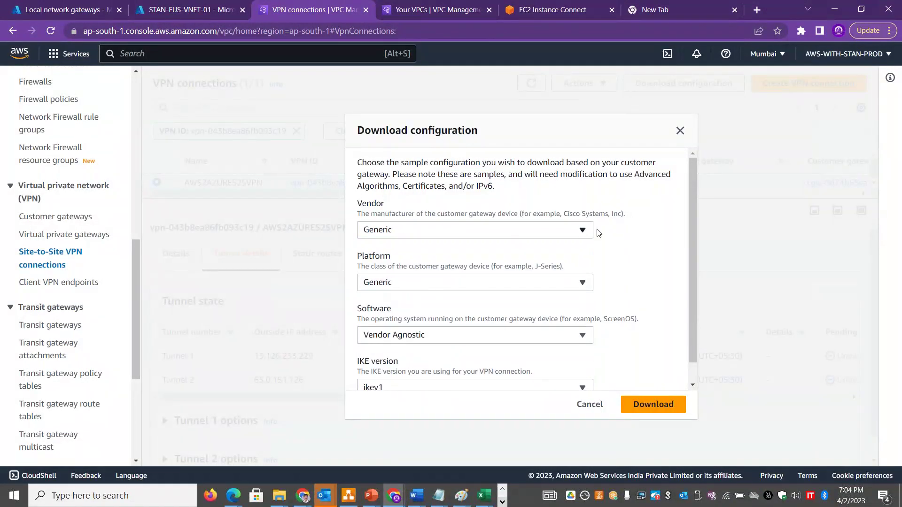
{"action": "scroll", "coordinate": [691, 255], "scroll_direction": "down", "scroll_amount": 1}
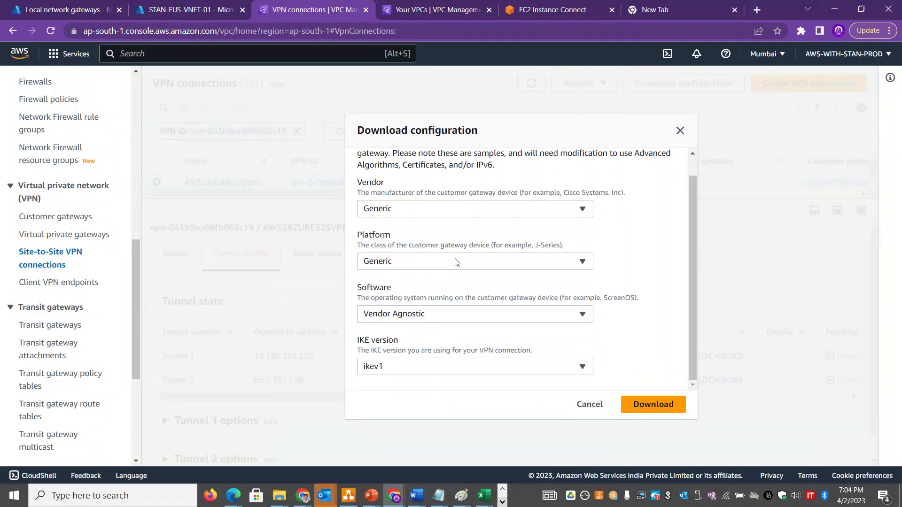
{"action": "left_click", "coordinate": [657, 406]}
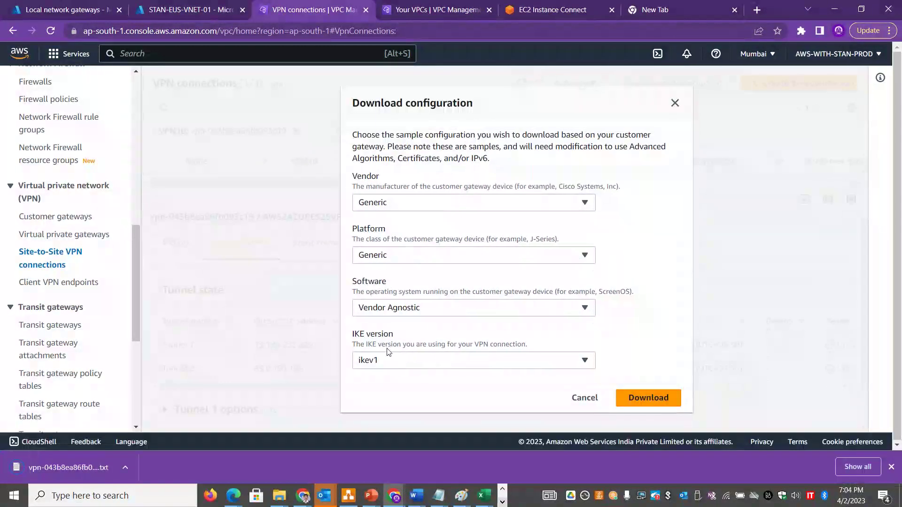
Open the downloaded configuration file in a maximized Notepad window and find the customer gateway's outside IP address for tunnel 1
{"action": "left_click", "coordinate": [78, 470]}
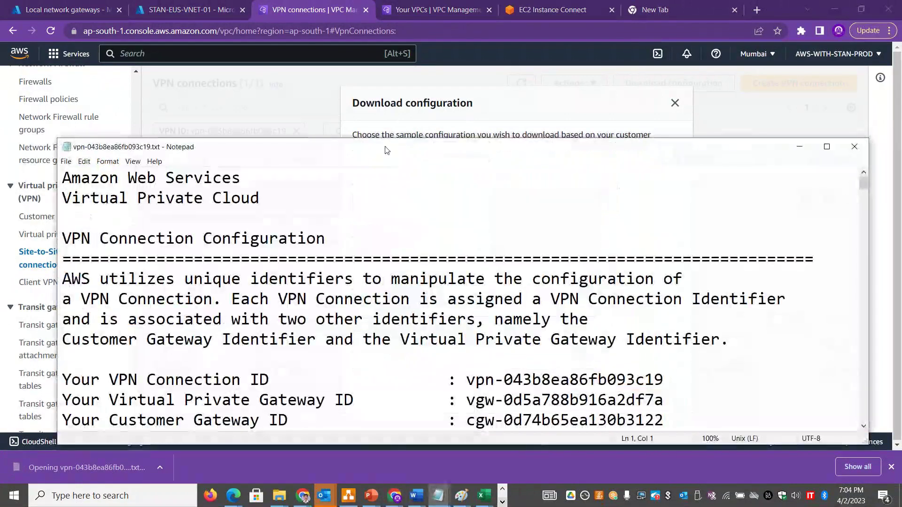
{"action": "double_click", "coordinate": [387, 147]}
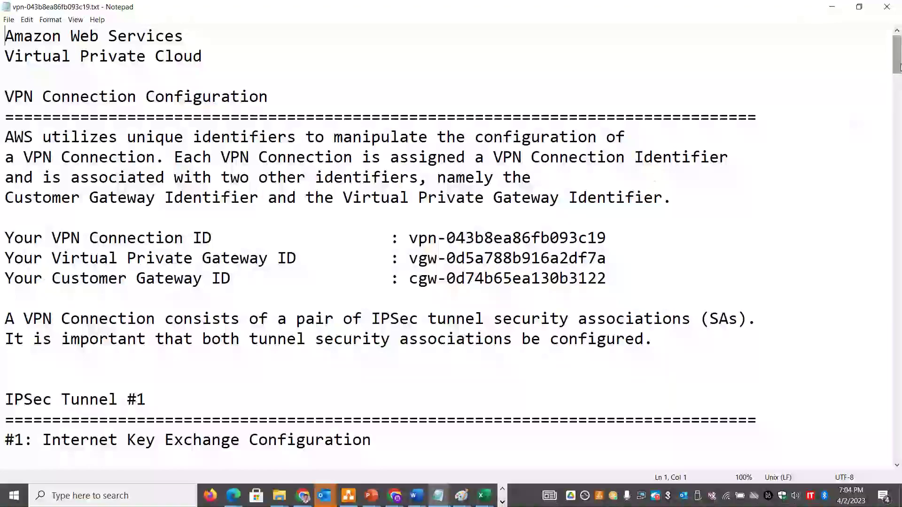
{"action": "scroll", "coordinate": [883, 110], "scroll_direction": "down", "scroll_amount": 12}
{"action": "left_click_drag", "start_coordinate": [899, 137], "coordinate": [899, 224]}
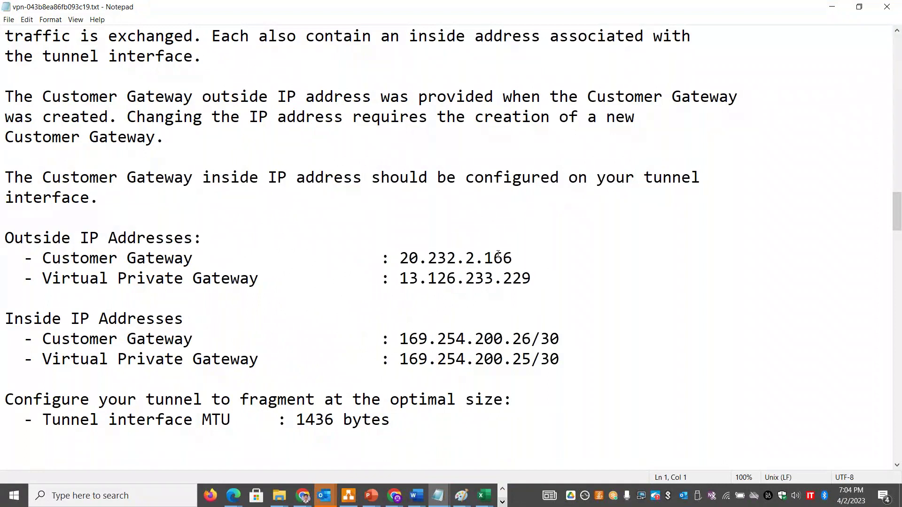
{"action": "left_click_drag", "start_coordinate": [519, 256], "coordinate": [405, 259]}
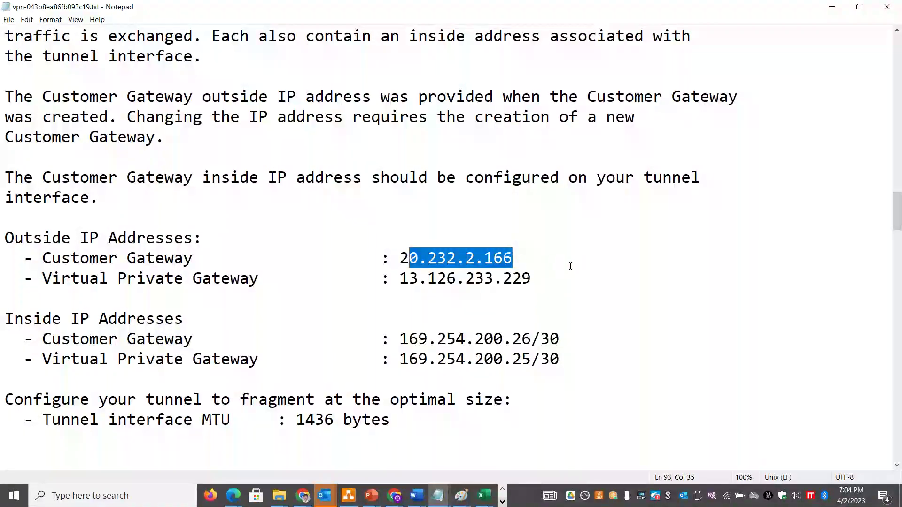
Switch to the Azure portal in the browser and open virtual network gateway staneusvng01 to check its public IP address
{"action": "key", "text": "alt+Tab"}
{"action": "key", "text": "alt+Tab"}
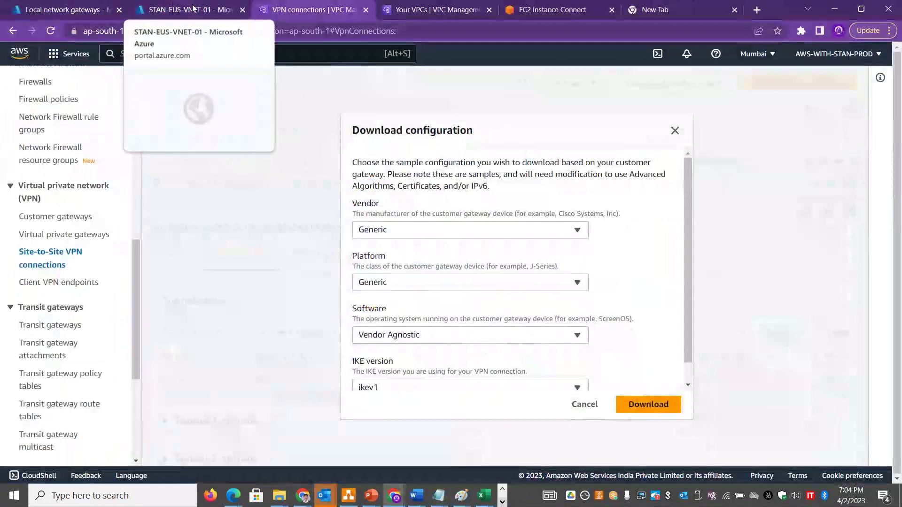
{"action": "left_click", "coordinate": [174, 6]}
{"action": "left_click", "coordinate": [75, 77]}
{"action": "left_click", "coordinate": [22, 75]}
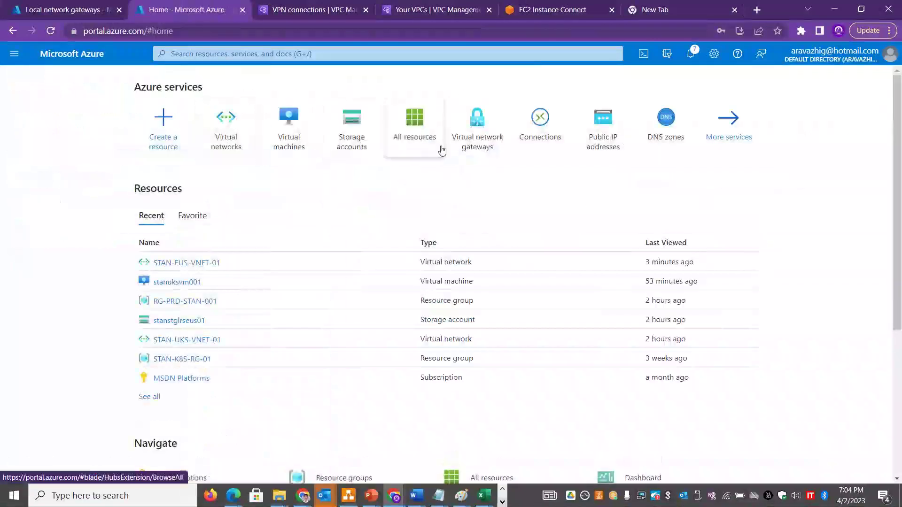
{"action": "left_click", "coordinate": [486, 140]}
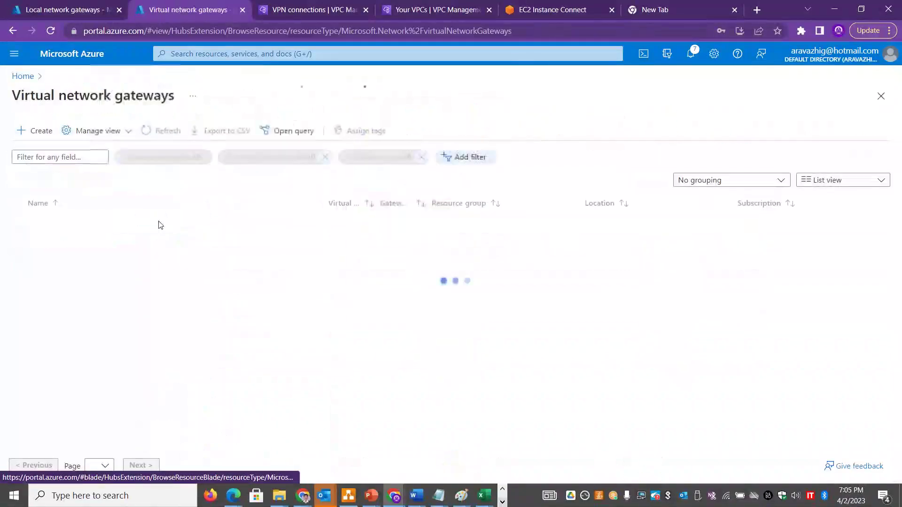
{"action": "left_click", "coordinate": [66, 224]}
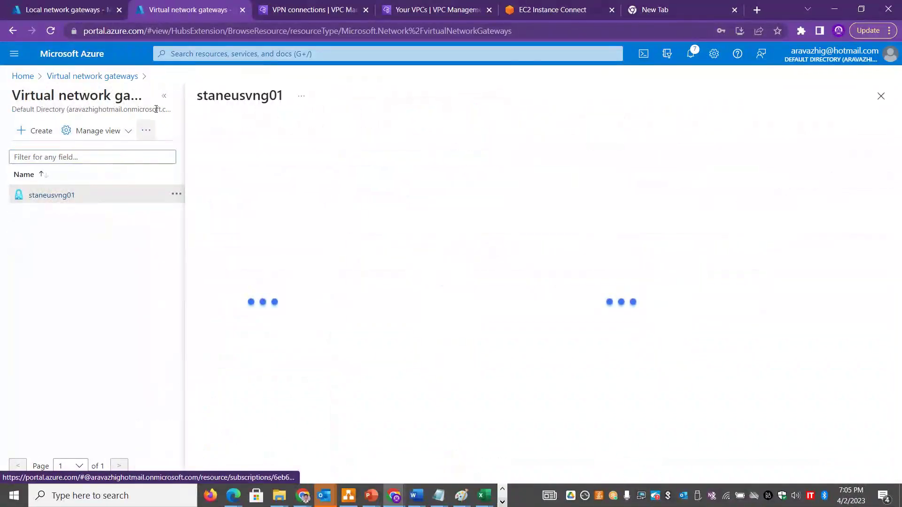
{"action": "left_click", "coordinate": [164, 96]}
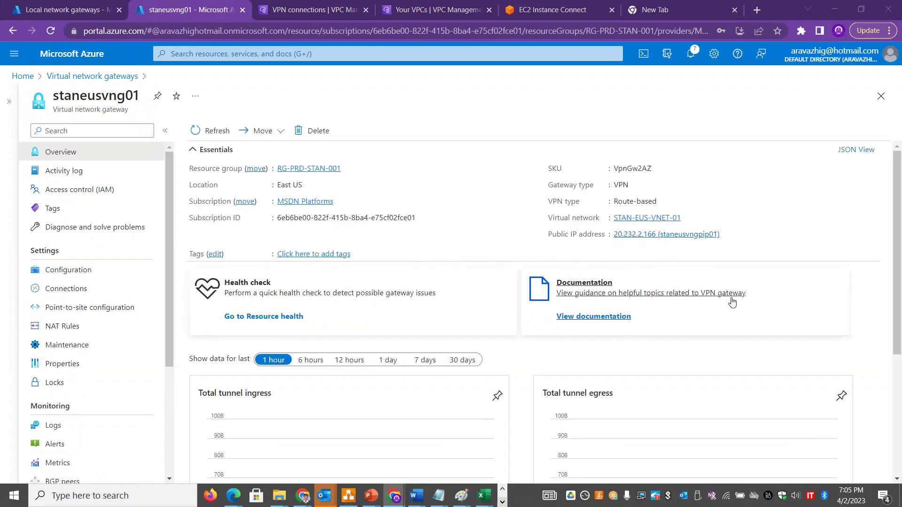
Switch to the downloaded configuration in Notepad and copy the virtual private gateway's outside IP address, 13.126.233.229
{"action": "key", "text": "alt+Tab"}
{"action": "left_click_drag", "start_coordinate": [531, 279], "coordinate": [400, 279]}
{"action": "key", "text": "ctrl+c"}
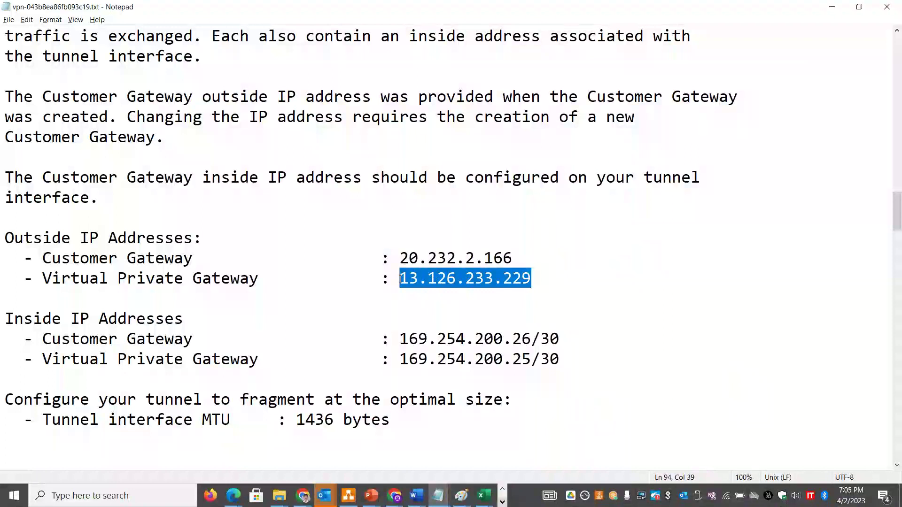
Back in the Azure portal, start a new local network gateway in resource group RG-PRD-STAN-001 with region East US
{"action": "key", "text": "alt+Tab"}
{"action": "key", "text": "alt+Tab"}
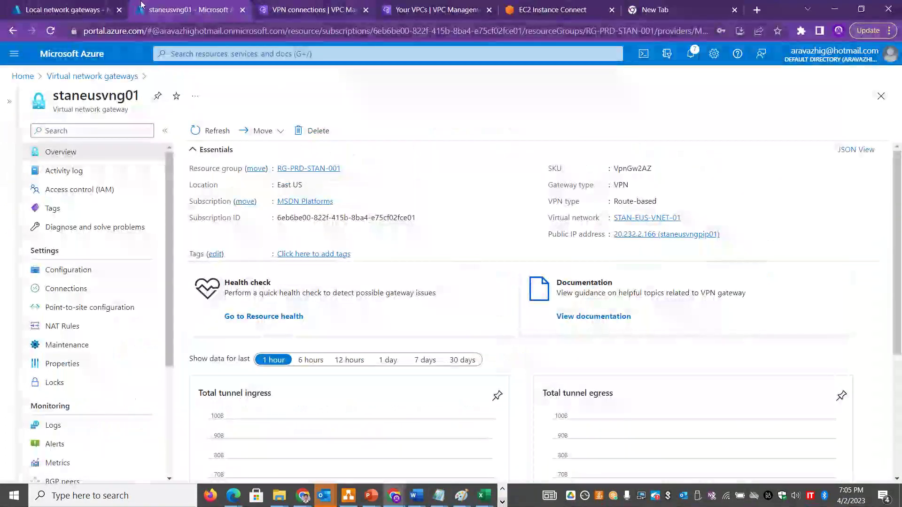
{"action": "left_click", "coordinate": [56, 10]}
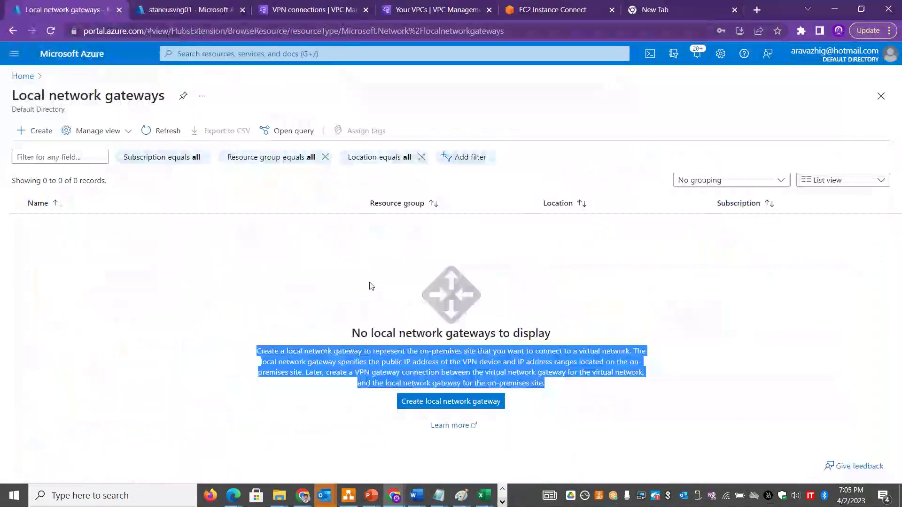
{"action": "left_click", "coordinate": [438, 402]}
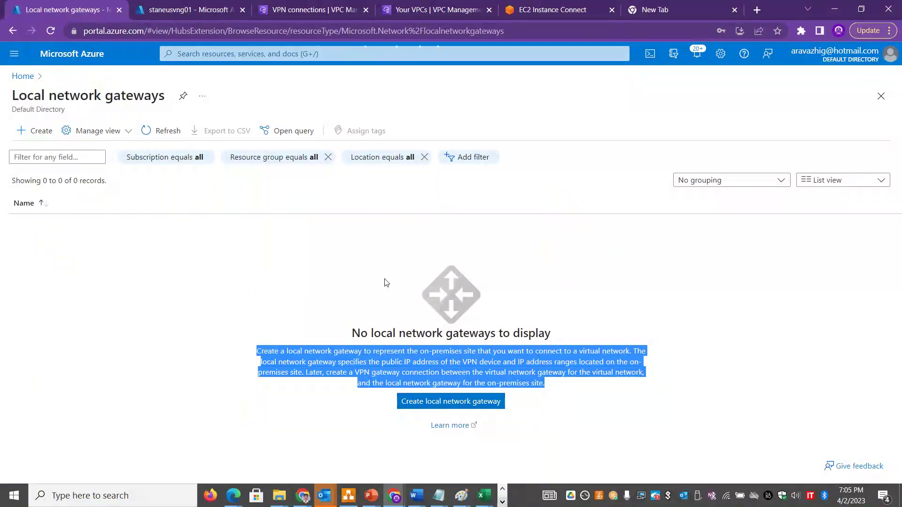
{"action": "left_click", "coordinate": [419, 403]}
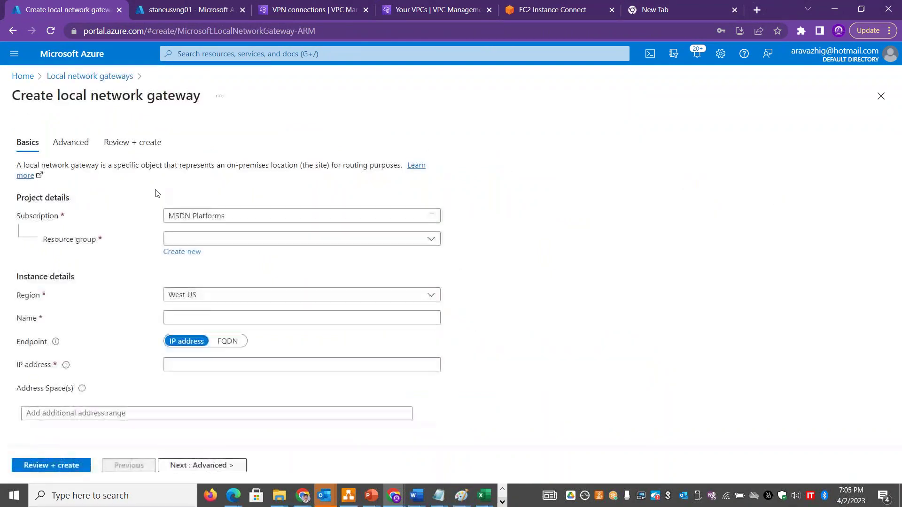
{"action": "left_click", "coordinate": [204, 241]}
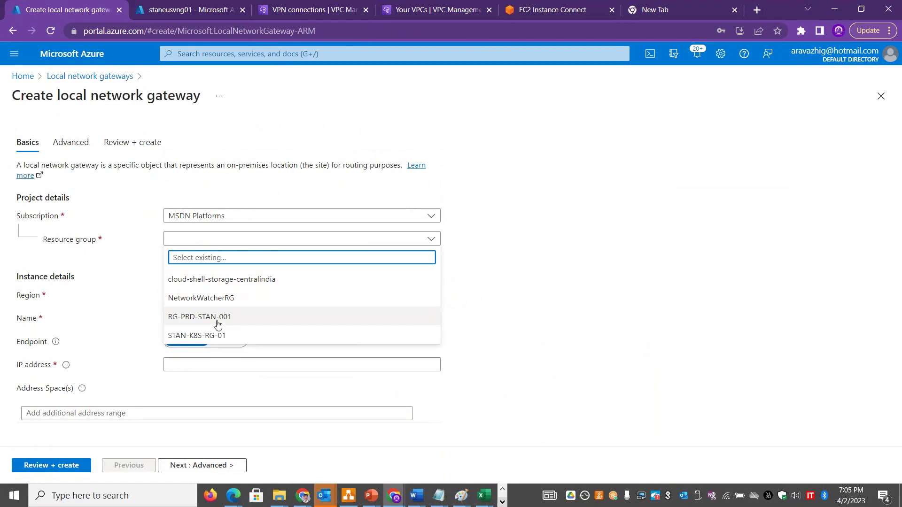
{"action": "left_click", "coordinate": [217, 318]}
{"action": "left_click", "coordinate": [217, 296]}
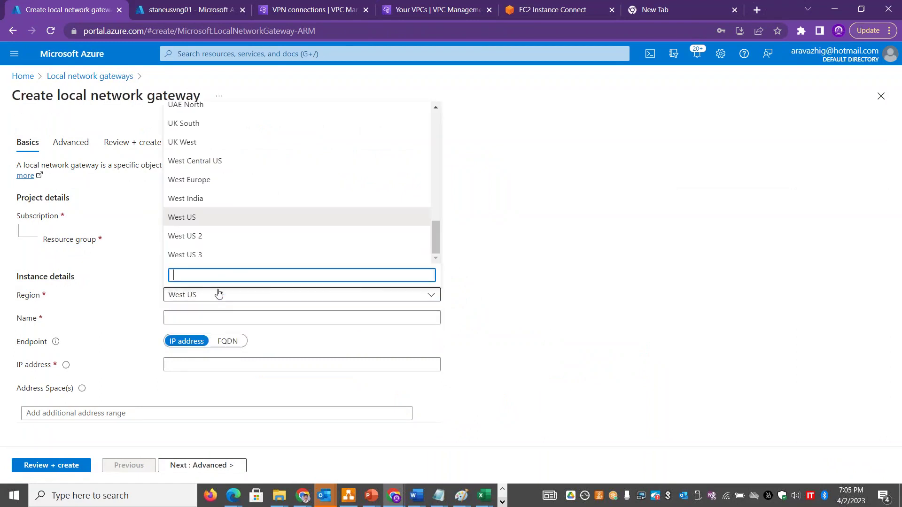
{"action": "type", "text": "East US"}
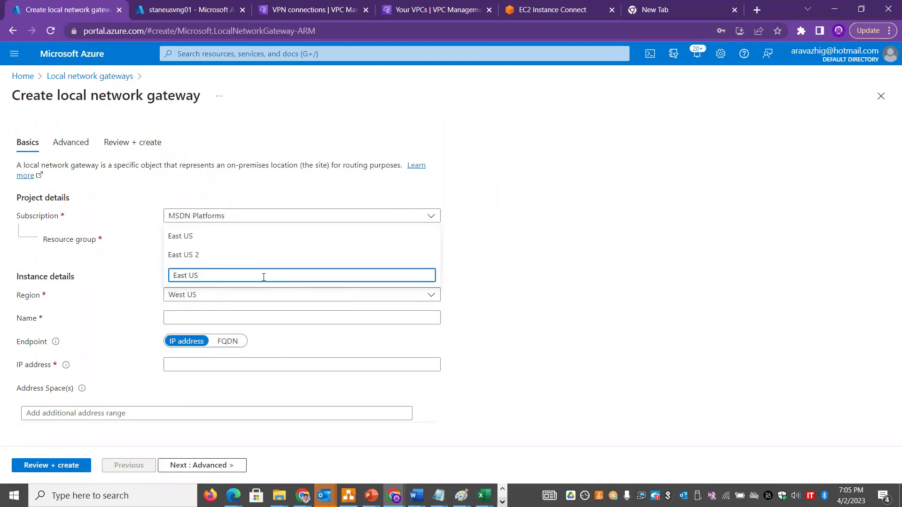
{"action": "left_click", "coordinate": [237, 238]}
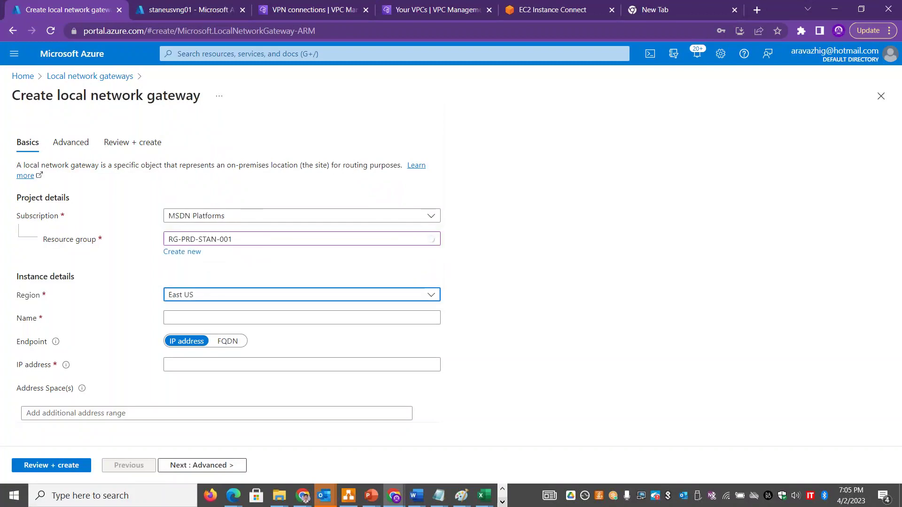
Name the local network gateway AWSLNG01 and paste 13.126.233.229 as its IP address
{"action": "left_click", "coordinate": [217, 318]}
{"action": "type", "text": "AWSLNG01"}
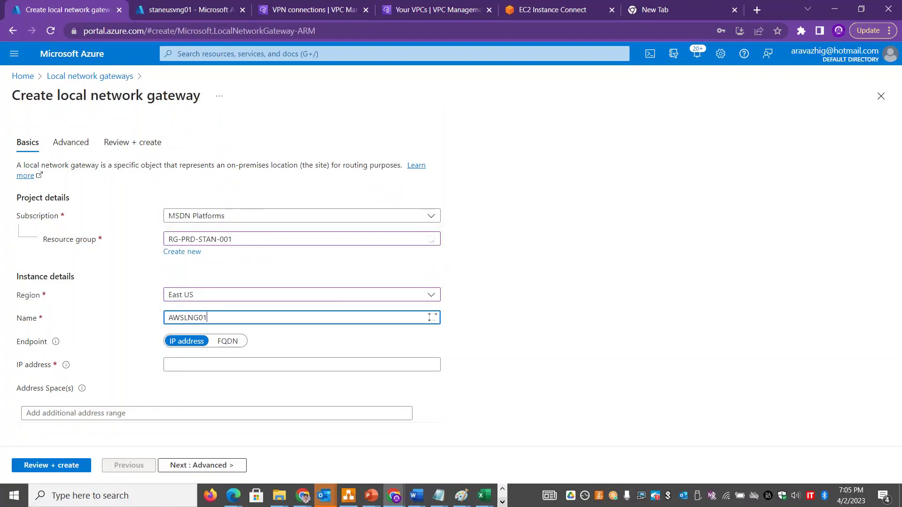
{"action": "left_click", "coordinate": [196, 366]}
{"action": "key", "text": "ctrl+v"}
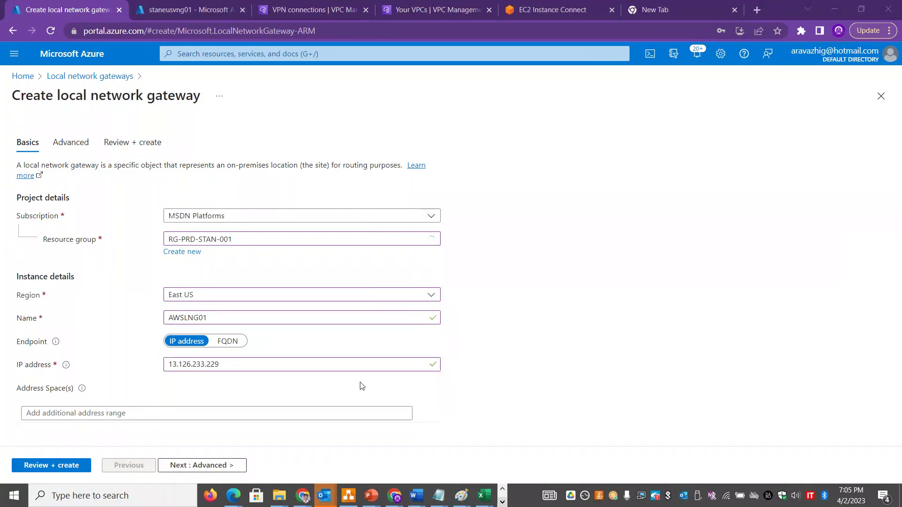
Look up the IPv4 CIDR of the AWS DefaultVPC and enter 172.31.0.0/16 as the local network gateway's address space
{"action": "left_click", "coordinate": [137, 413]}
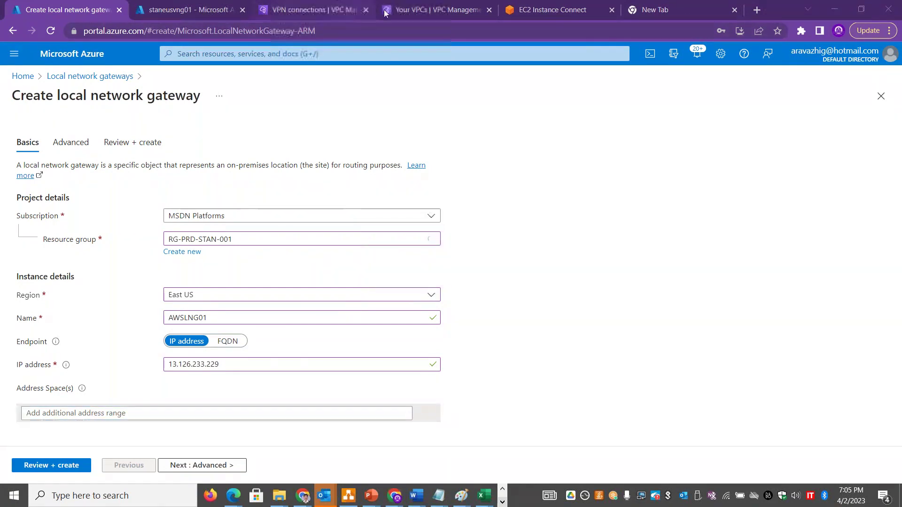
{"action": "left_click", "coordinate": [424, 10]}
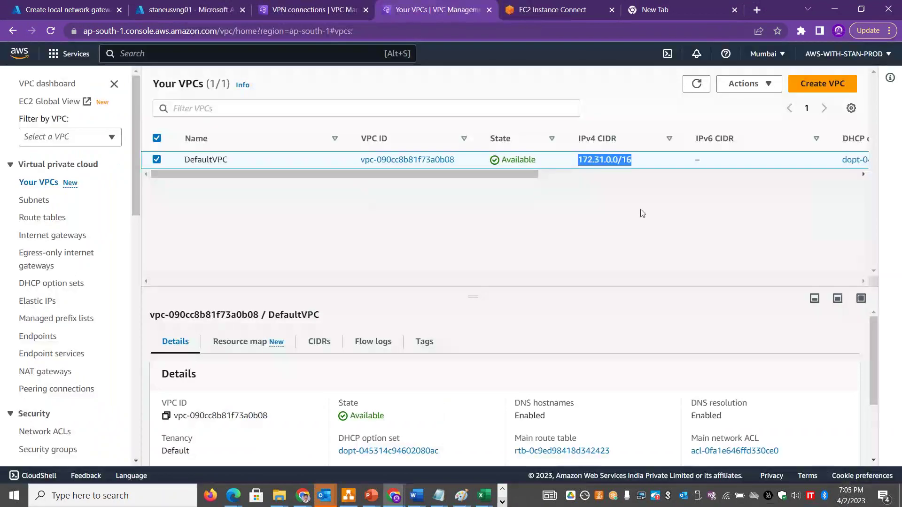
{"action": "left_click", "coordinate": [80, 10]}
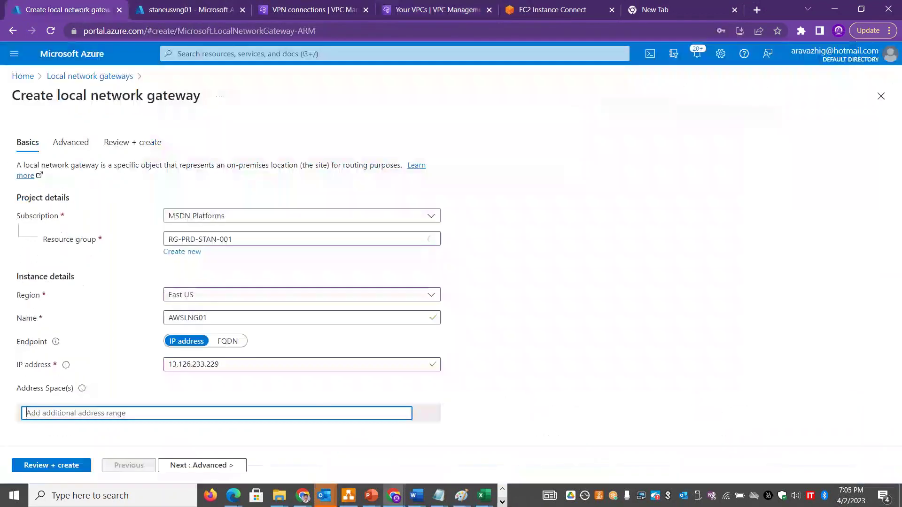
{"action": "type", "text": "172.31.0.0/16"}
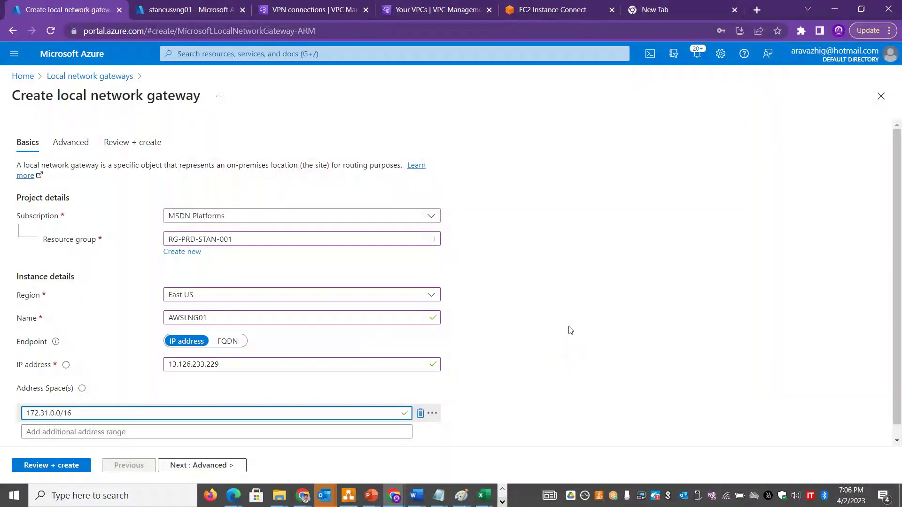
{"action": "left_click", "coordinate": [570, 335]}
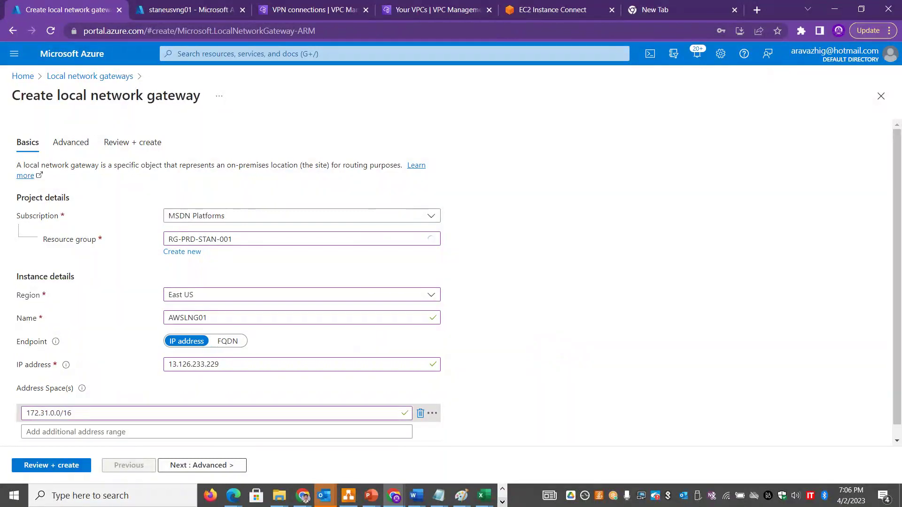
Glance at the network architecture diagram in draw.io, then review and create the local network gateway in the Azure portal
{"action": "key", "text": "alt+Tab"}
{"action": "key", "text": "alt+Tab"}
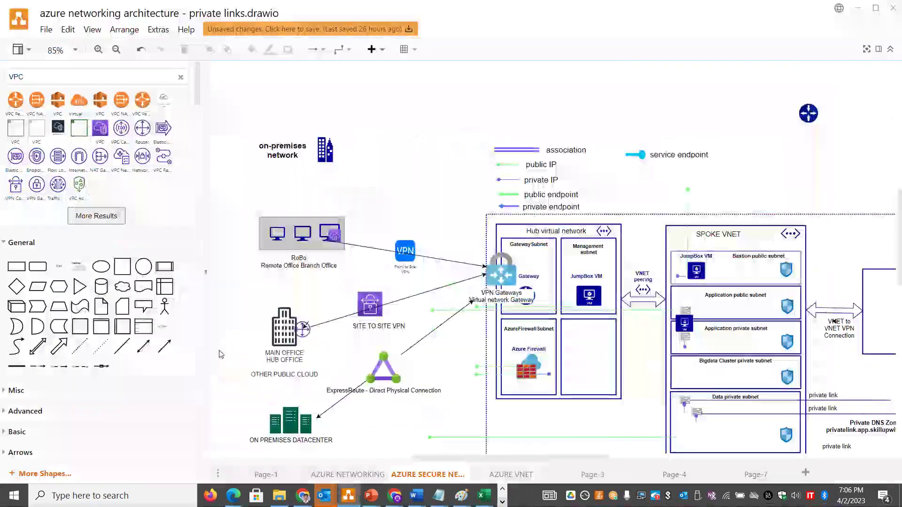
{"action": "key", "text": "alt+Tab"}
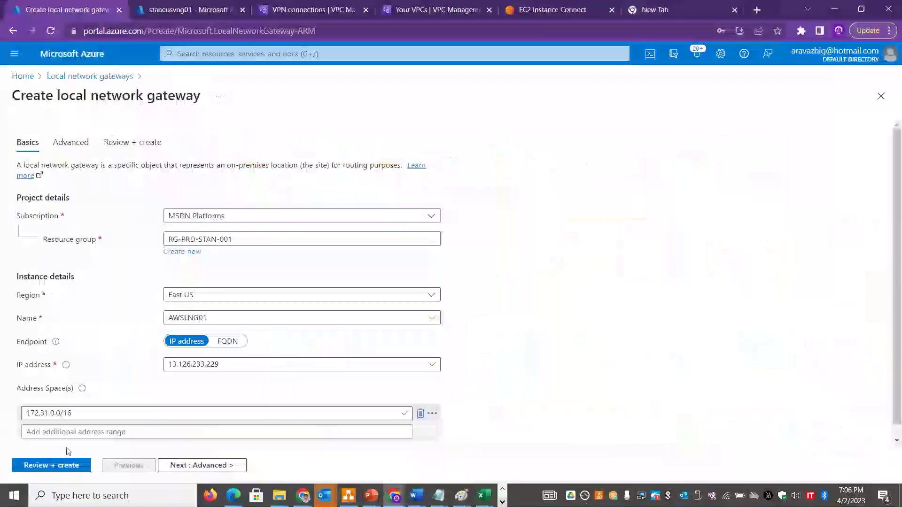
{"action": "left_click", "coordinate": [47, 466]}
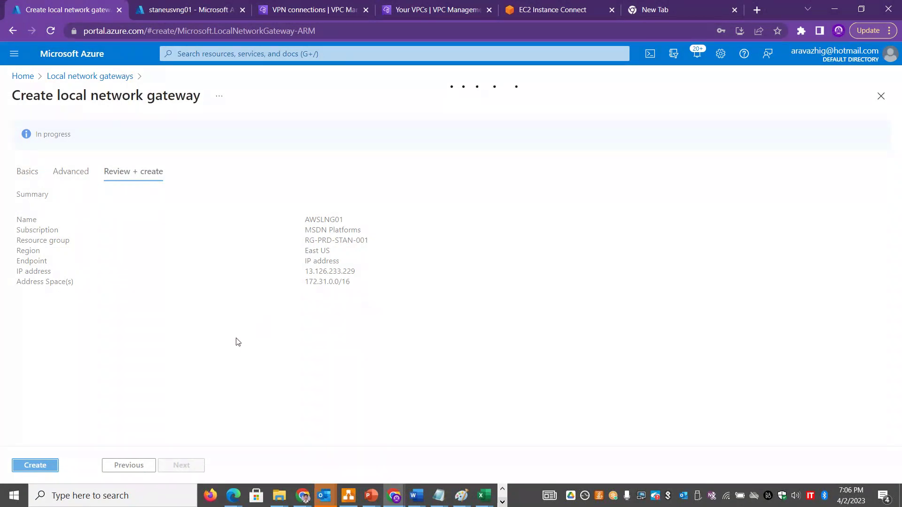
{"action": "left_click", "coordinate": [35, 465]}
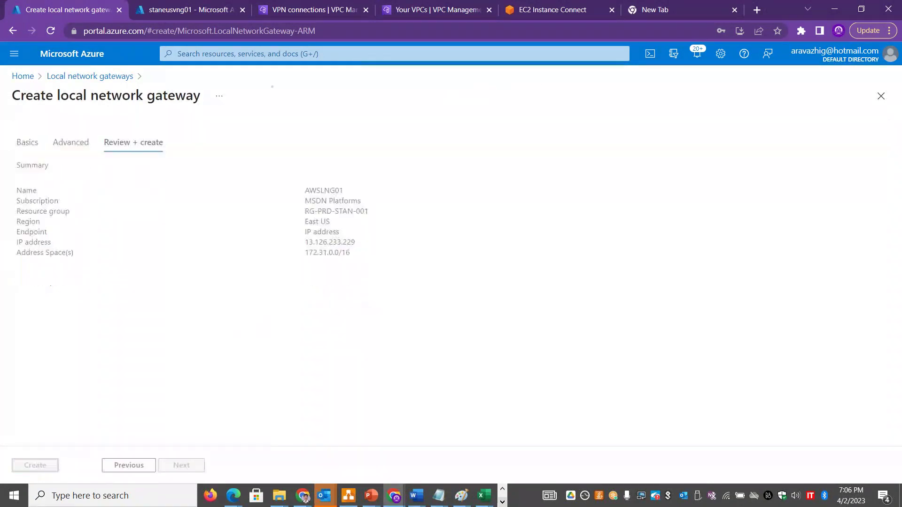
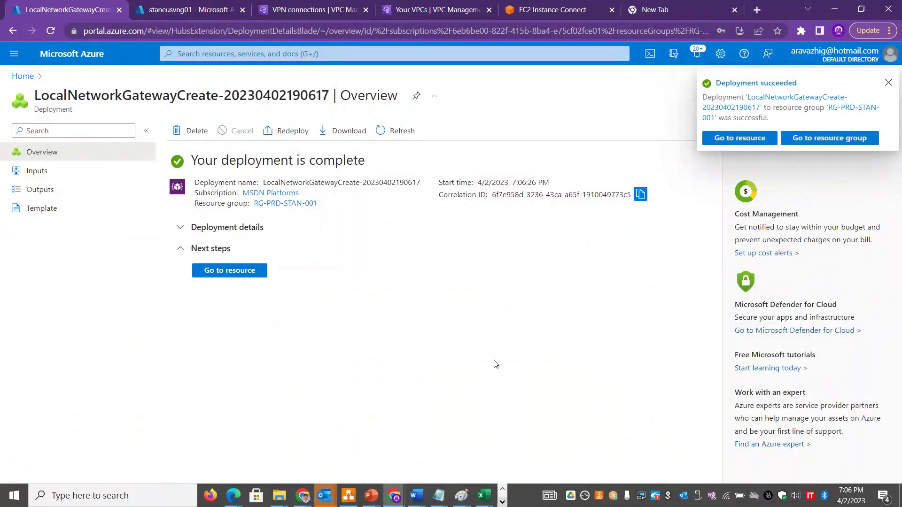
Open the deployed local network gateway AWSLNG01 and view its connections and configuration
{"action": "left_click", "coordinate": [248, 273]}
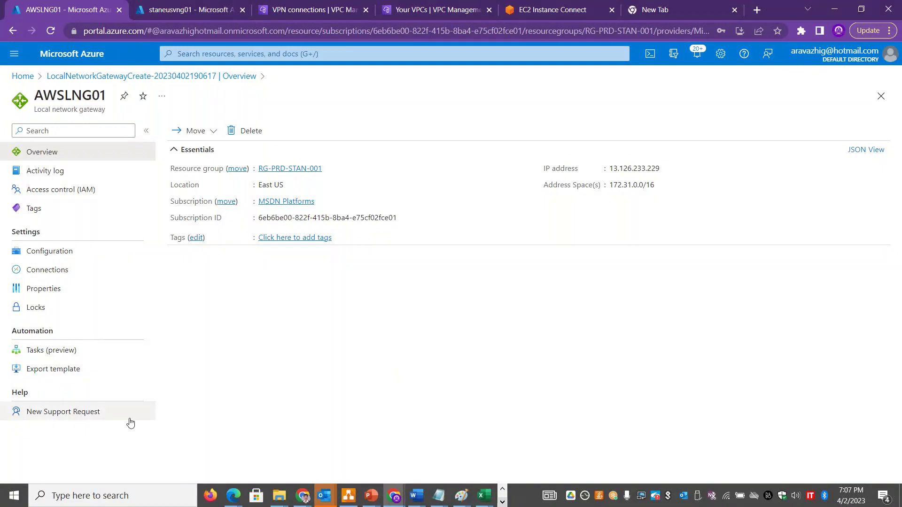
{"action": "left_click", "coordinate": [64, 272]}
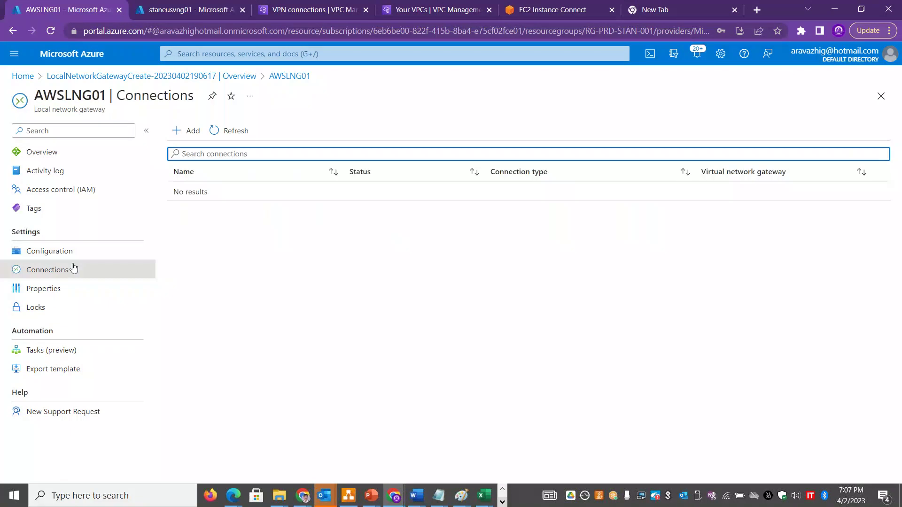
{"action": "left_click", "coordinate": [62, 252]}
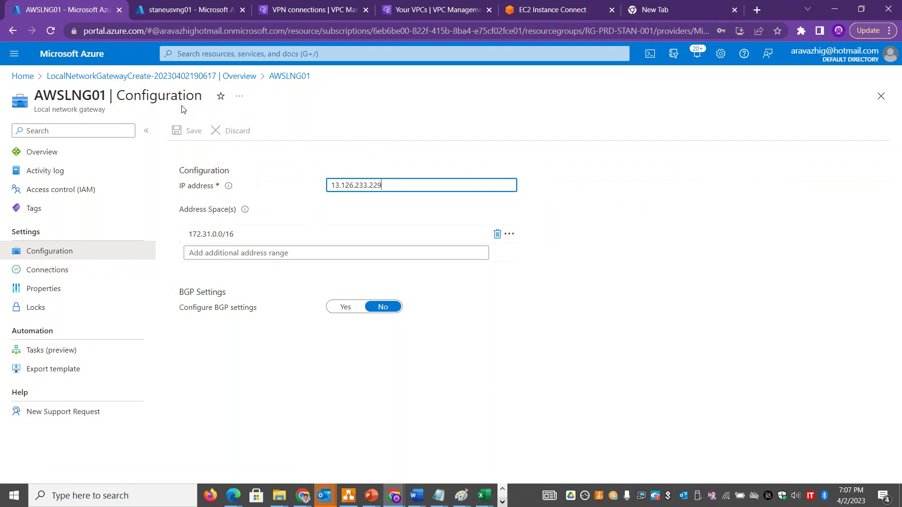
{"action": "left_click", "coordinate": [121, 80]}
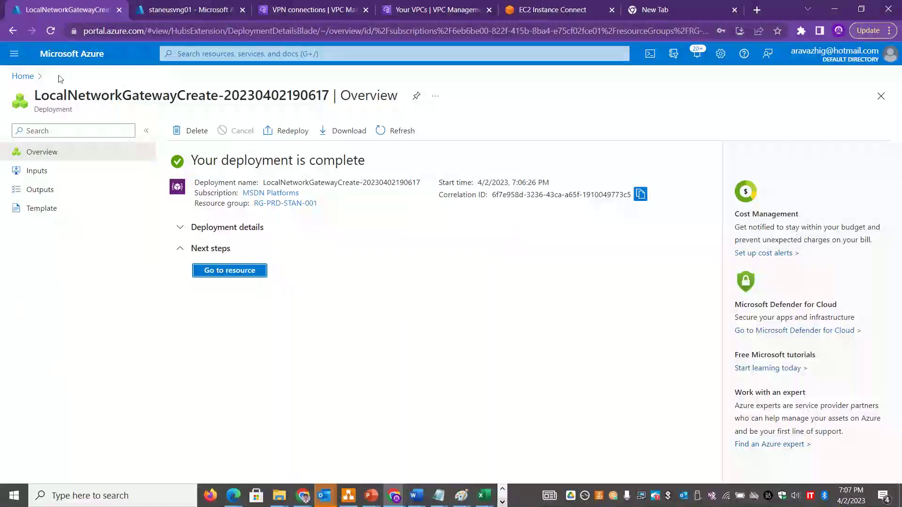
Start adding a connection on virtual network gateway staneusvng01 and set its connection type to Site-to-site (IPsec)
{"action": "left_click", "coordinate": [23, 77]}
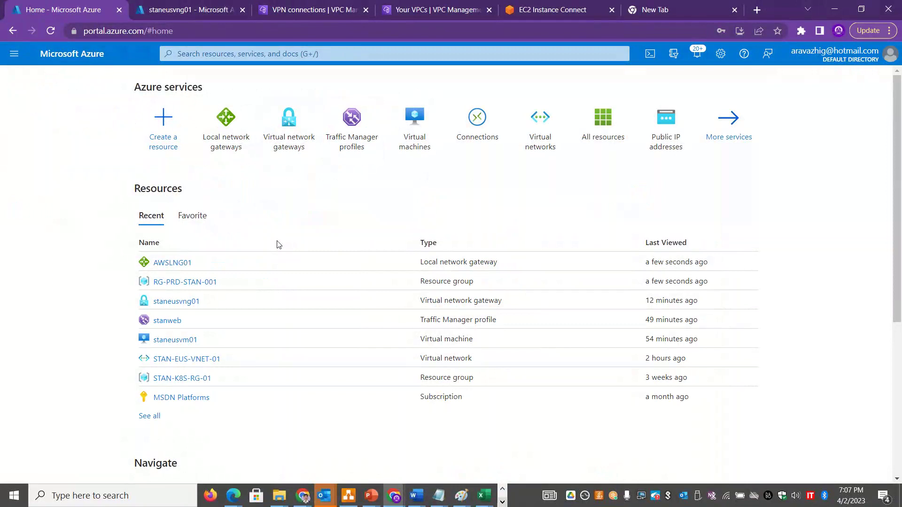
{"action": "left_click", "coordinate": [289, 133]}
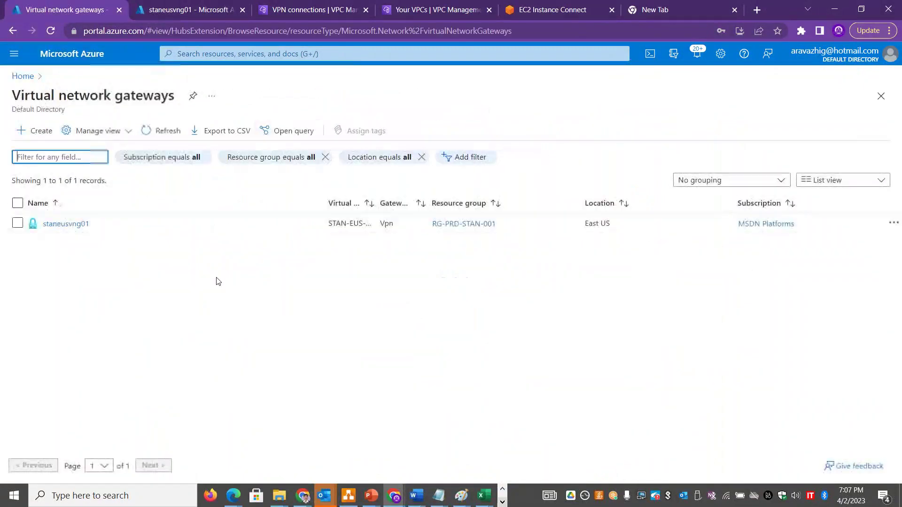
{"action": "left_click", "coordinate": [84, 224]}
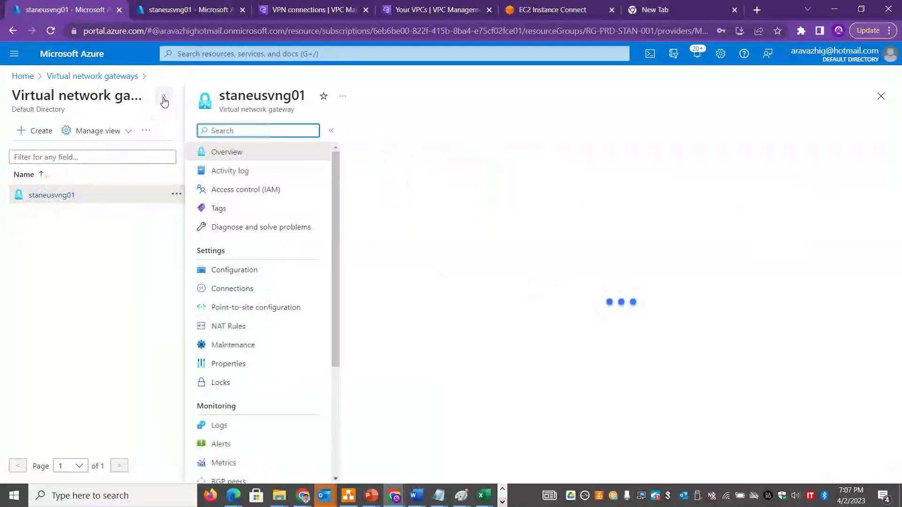
{"action": "left_click", "coordinate": [164, 97]}
{"action": "left_click", "coordinate": [84, 292]}
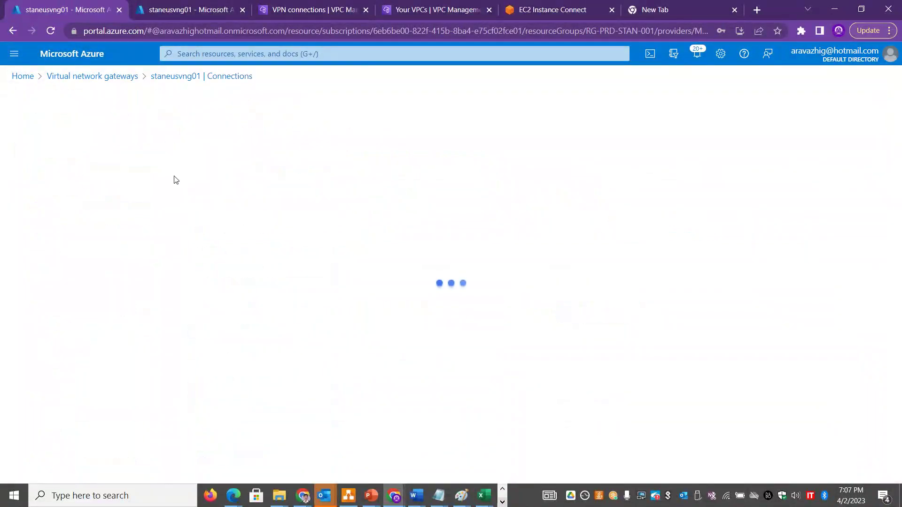
{"action": "left_click", "coordinate": [101, 182]}
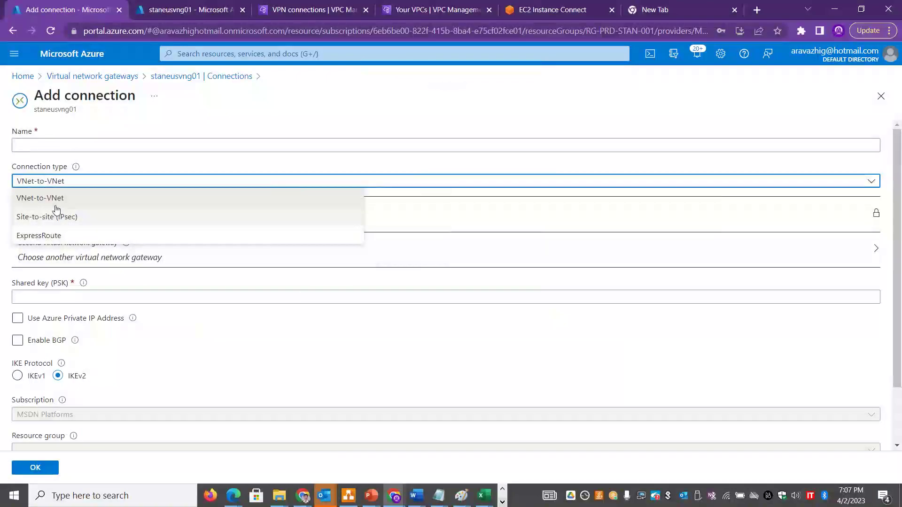
{"action": "left_click", "coordinate": [66, 217]}
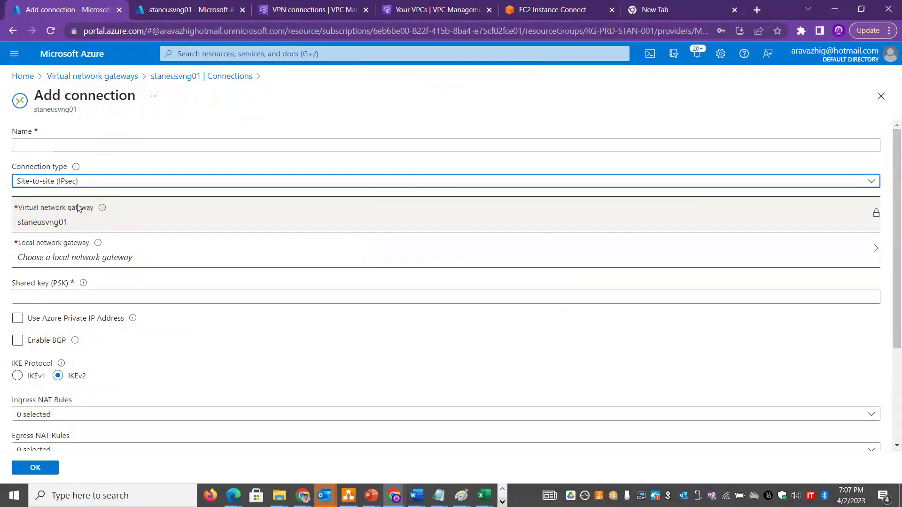
Search for the Connections service in the other portal tab and view the connection types offered when creating a connection
{"action": "left_click", "coordinate": [188, 9]}
{"action": "left_click", "coordinate": [246, 55]}
{"action": "type", "text": "connections"}
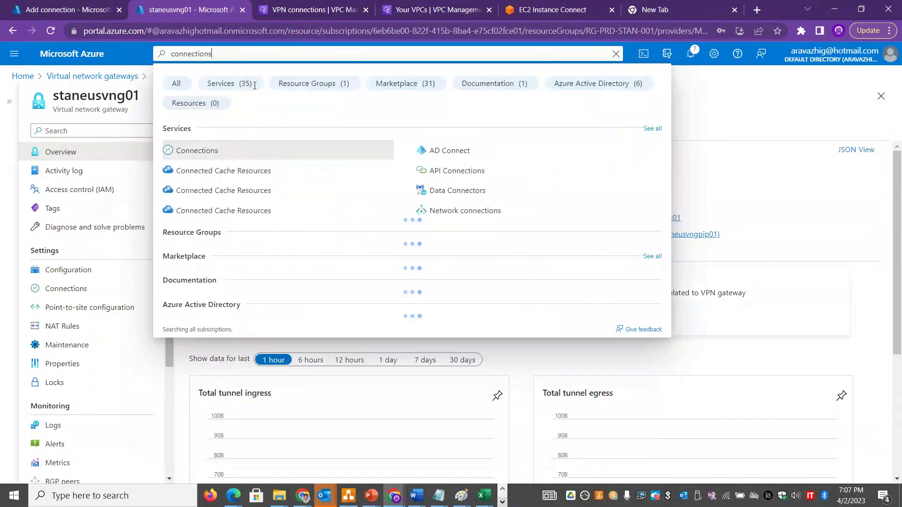
{"action": "left_click", "coordinate": [240, 152]}
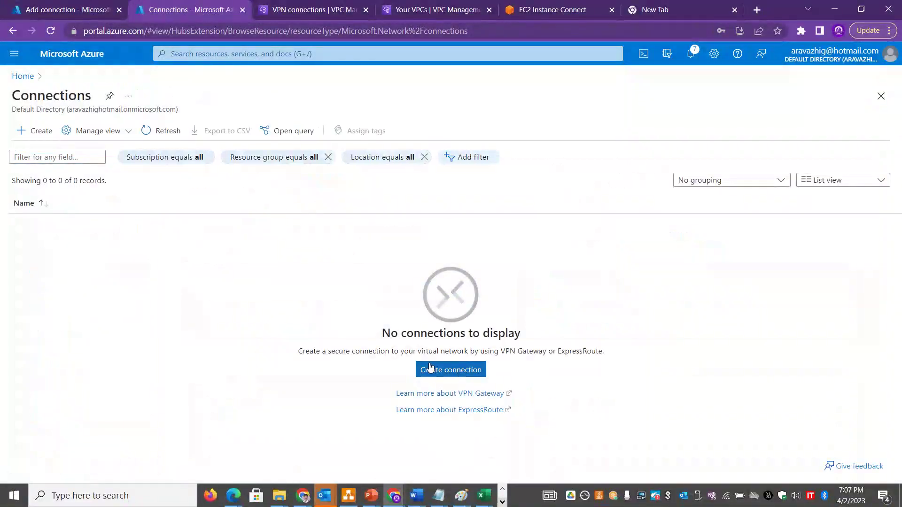
{"action": "left_click", "coordinate": [429, 369]}
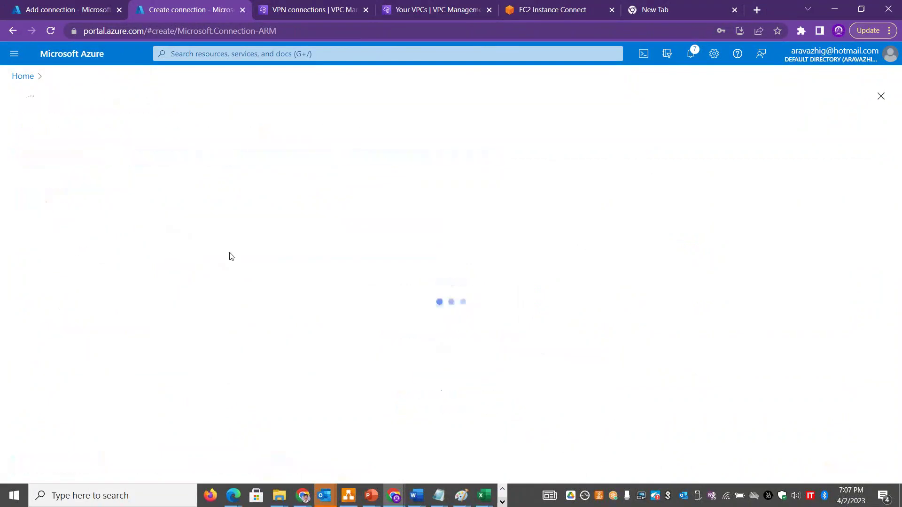
{"action": "left_click", "coordinate": [227, 305]}
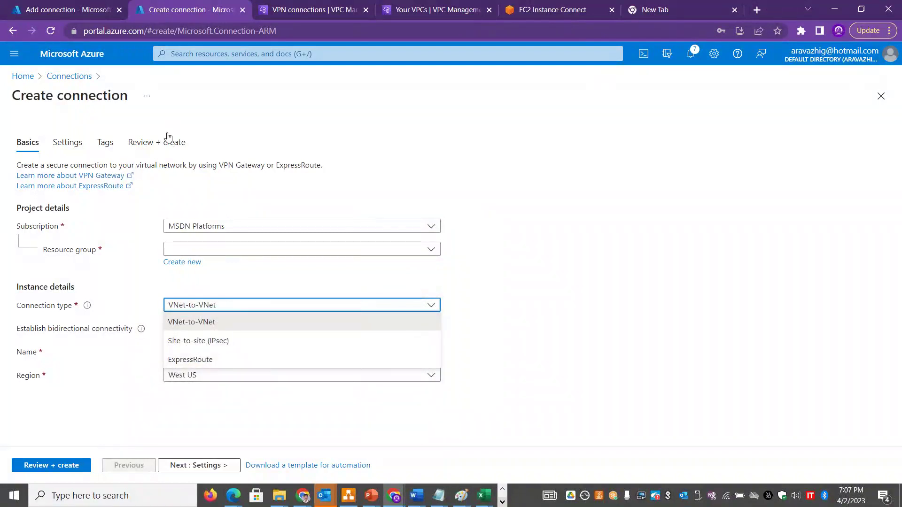
{"action": "left_click", "coordinate": [69, 10]}
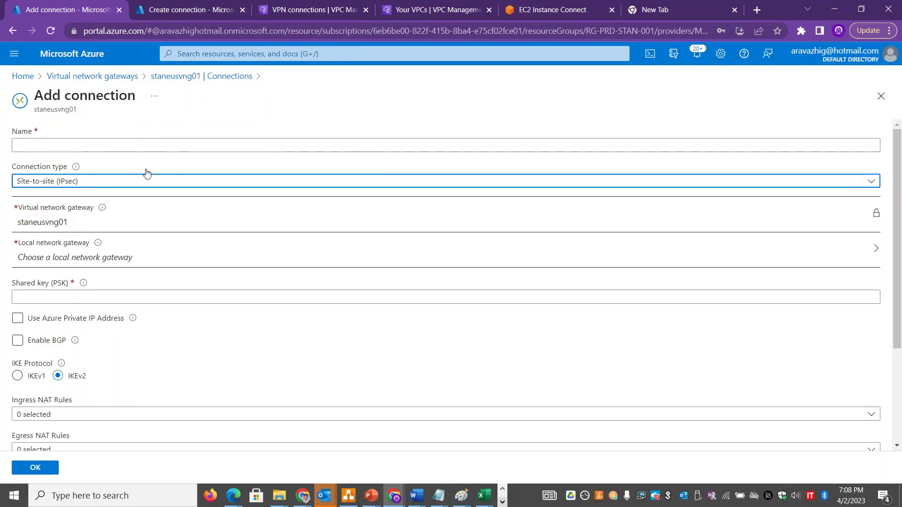
Name the connection azure2awss2svpn and choose AWSLNG01 as its local network gateway
{"action": "left_click", "coordinate": [122, 145]}
{"action": "type", "text": "azure2aw"}
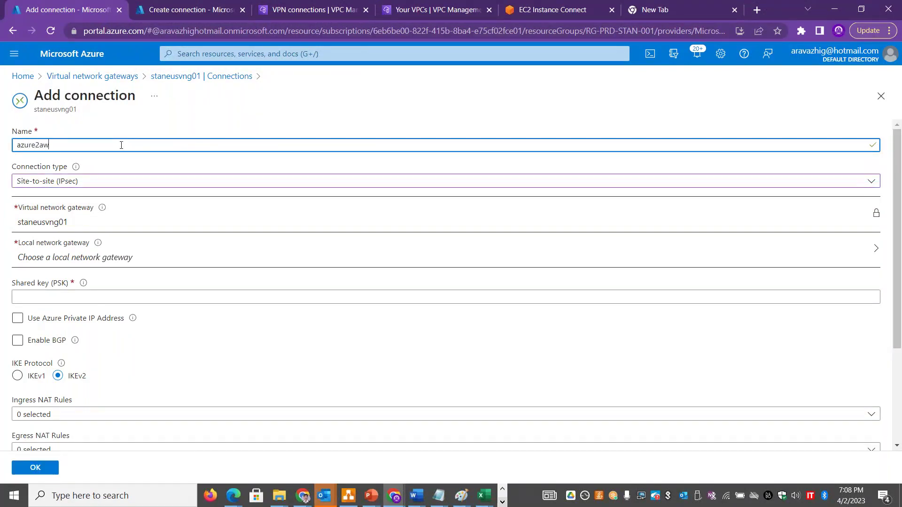
{"action": "type", "text": "ss2svpn"}
{"action": "left_click", "coordinate": [115, 263]}
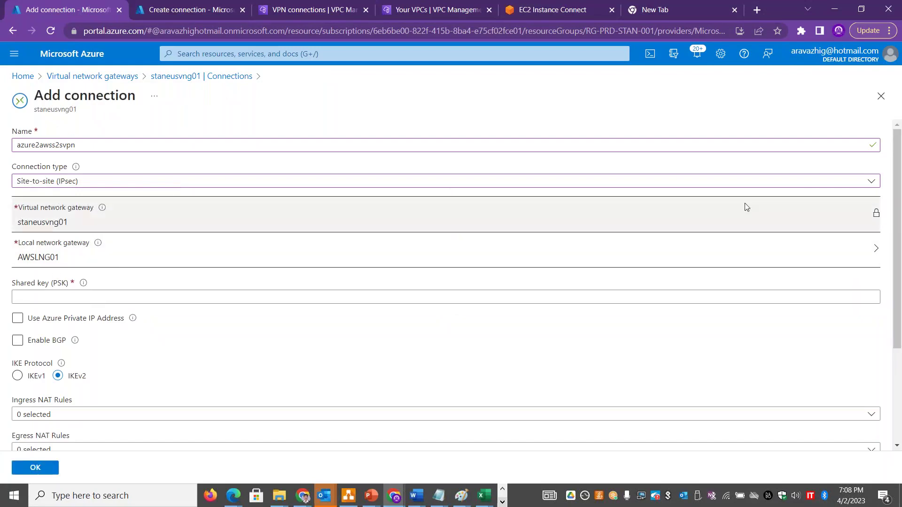
Enter a shared key (PSK) for the connection and look over the remaining connection settings
{"action": "left_click_drag", "start_coordinate": [900, 179], "coordinate": [901, 221]}
{"action": "left_click", "coordinate": [197, 215]}
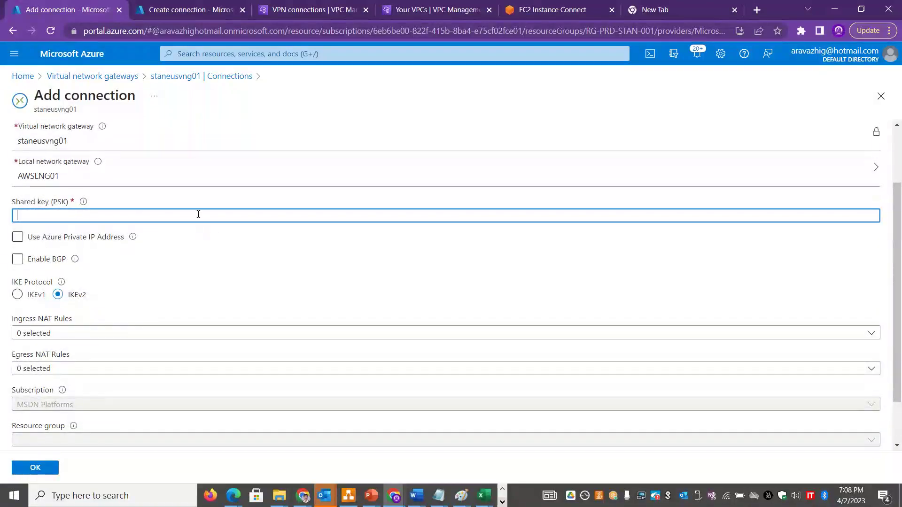
{"action": "type", "text": "•••••••"}
{"action": "left_click", "coordinate": [695, 138]}
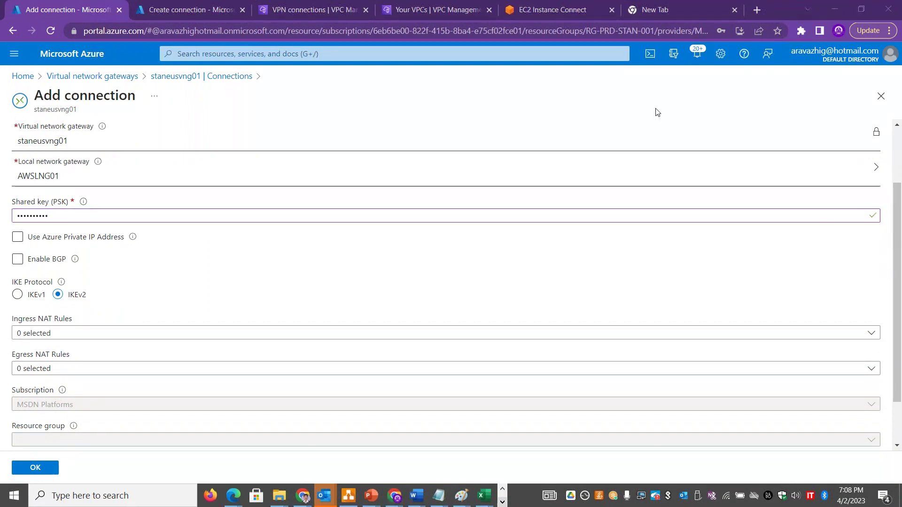
{"action": "scroll", "coordinate": [899, 242], "scroll_direction": "down", "scroll_amount": 1}
{"action": "left_click", "coordinate": [900, 242]}
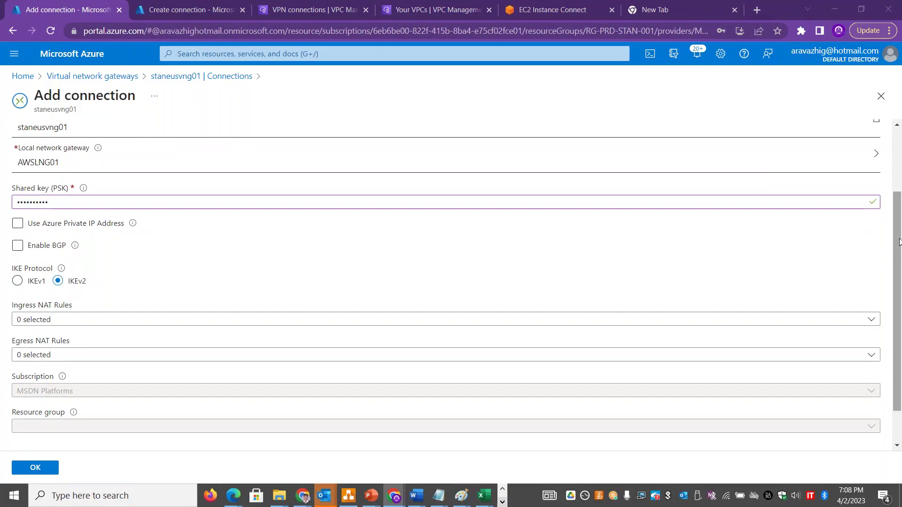
Copy the pre-shared key from the AWS VPN configuration file in Notepad and paste it over the connection's shared key (PSK)
{"action": "key", "text": "alt+Tab"}
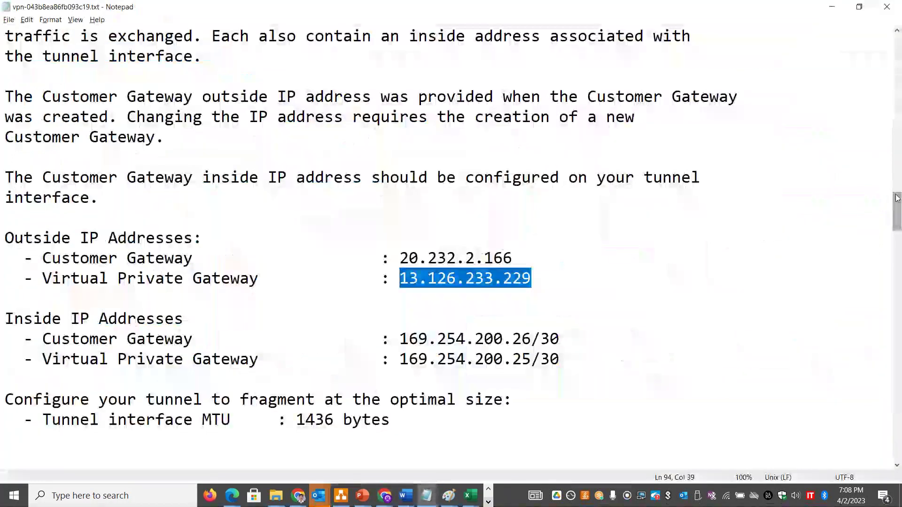
{"action": "left_click_drag", "start_coordinate": [899, 211], "coordinate": [900, 287]}
{"action": "left_click_drag", "start_coordinate": [597, 318], "coordinate": [298, 318]}
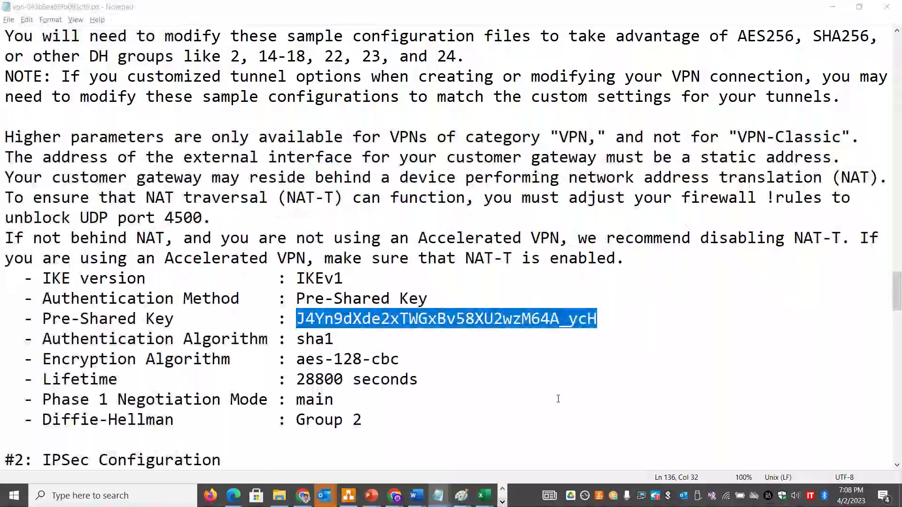
{"action": "key", "text": "alt+Tab"}
{"action": "left_click_drag", "start_coordinate": [94, 203], "coordinate": [5, 206]}
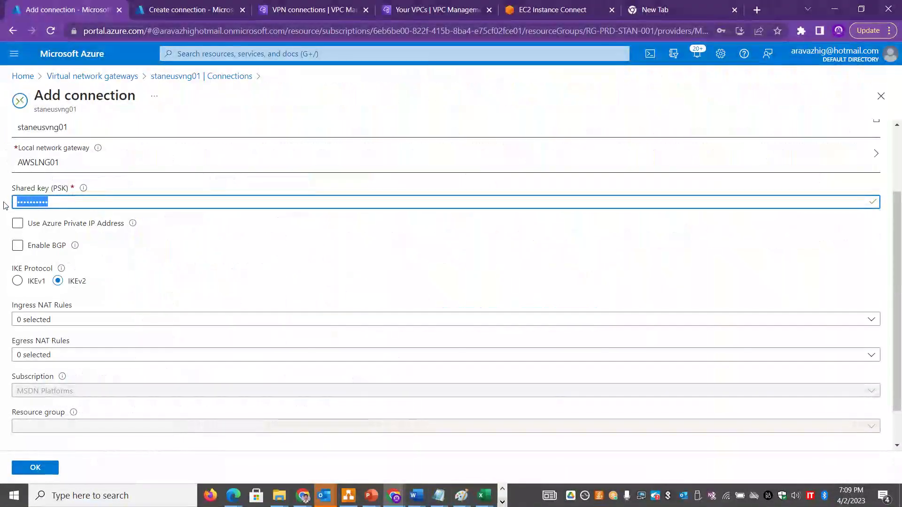
{"action": "key", "text": "BackSpace"}
{"action": "key", "text": "ctrl+v"}
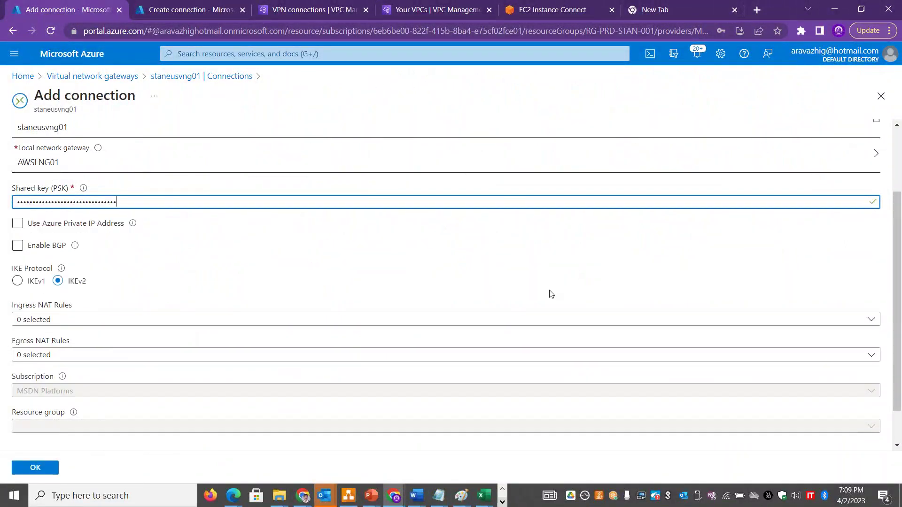
Examine the IPSec settings and the second tunnel's outside Virtual Private Gateway address in the Notepad configuration file, returning to the Add connection form
{"action": "left_click", "coordinate": [900, 286]}
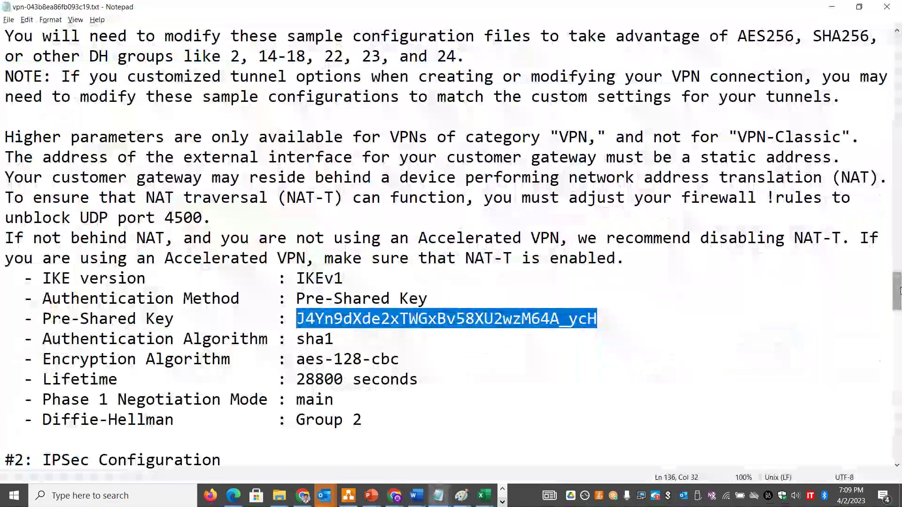
{"action": "scroll", "coordinate": [898, 307], "scroll_direction": "down", "scroll_amount": 1}
{"action": "scroll", "coordinate": [897, 306], "scroll_direction": "down", "scroll_amount": 3}
{"action": "key", "text": "Down"}
{"action": "key", "text": "Down"}
{"action": "key", "text": "Down"}
{"action": "key", "text": "Down"}
{"action": "key", "text": "Down"}
{"action": "key", "text": "Down"}
{"action": "key", "text": "Down"}
{"action": "key", "text": "shift+Home"}
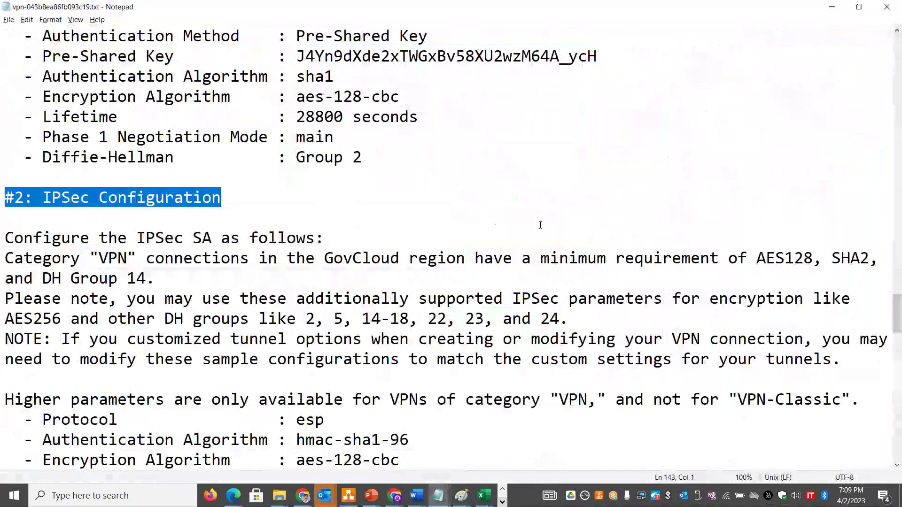
{"action": "left_click_drag", "start_coordinate": [899, 297], "coordinate": [900, 403]}
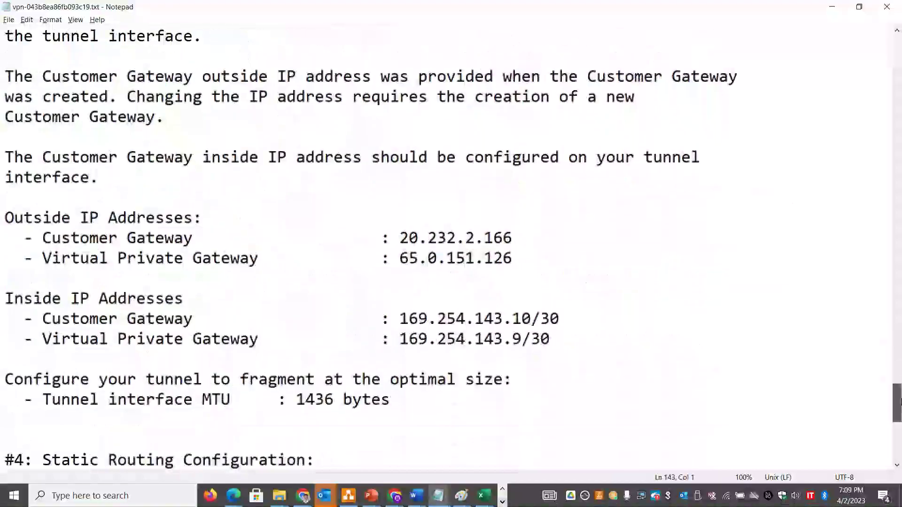
{"action": "double_click", "coordinate": [509, 259]}
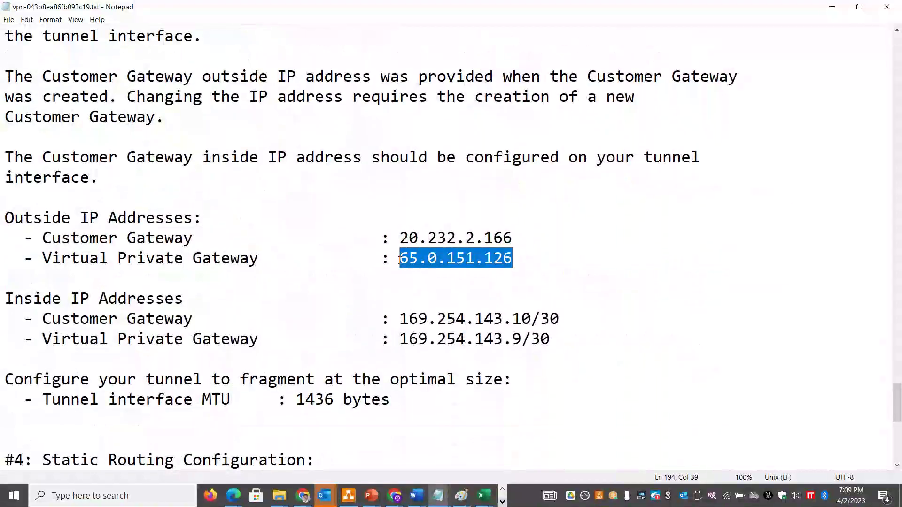
{"action": "left_click_drag", "start_coordinate": [899, 392], "coordinate": [899, 324]}
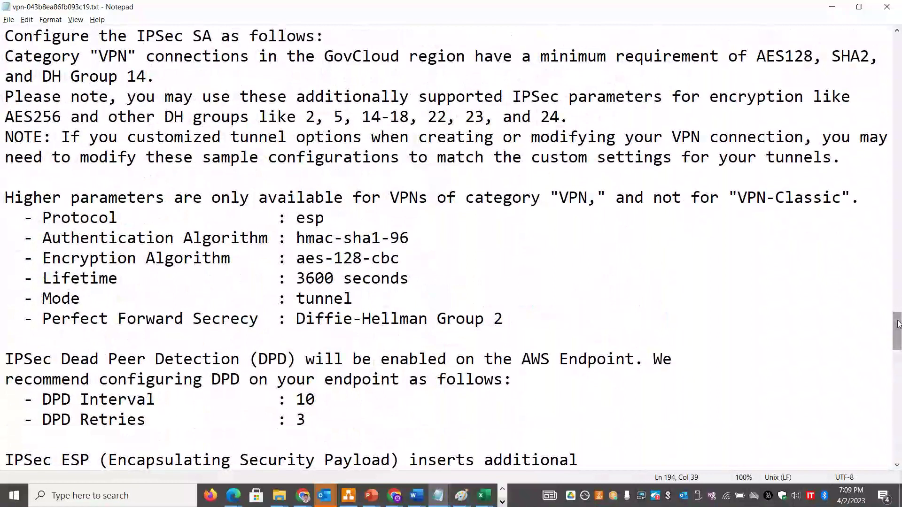
{"action": "key", "text": "alt+Tab"}
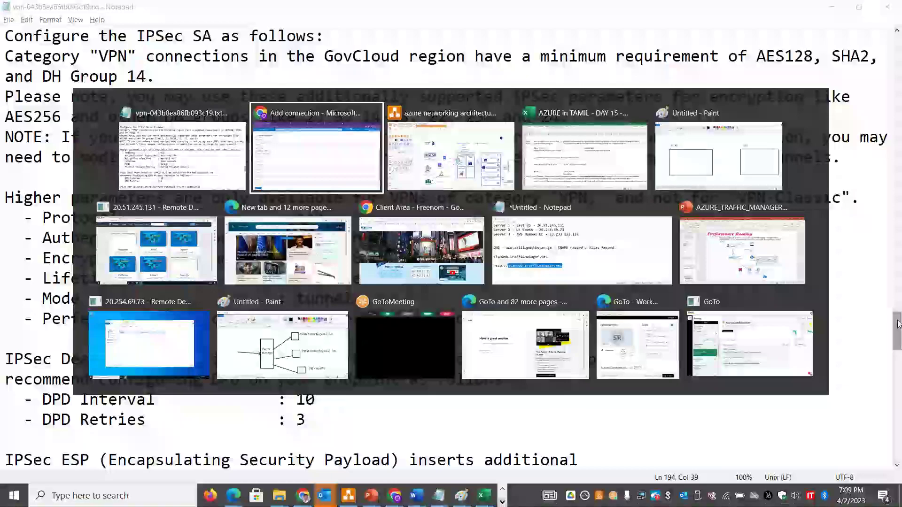
{"action": "scroll", "coordinate": [899, 301], "scroll_direction": "up", "scroll_amount": 2}
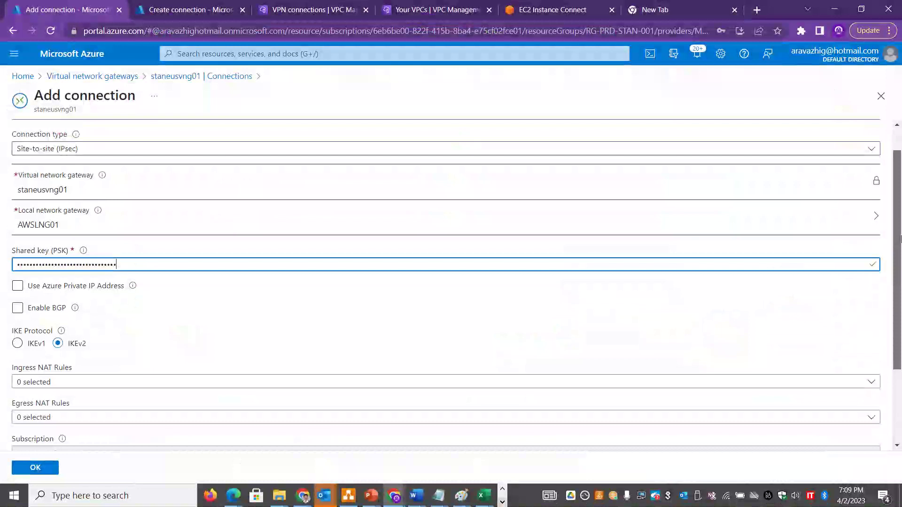
Create the site-to-site (IPsec) connection azure2awss2svpn from staneusvng01 to AWSLNG01 with the entered settings
{"action": "left_click", "coordinate": [31, 469]}
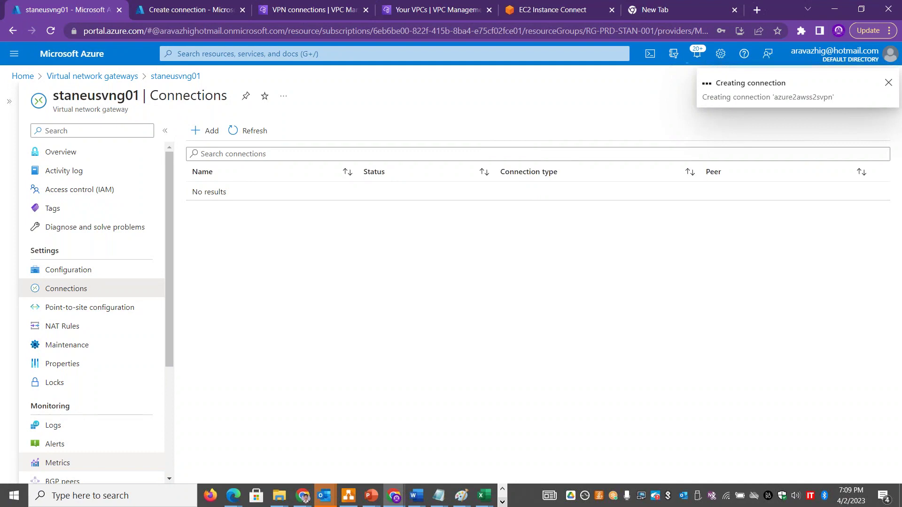
Switch to the draw.io networking architecture diagram and open Page-7 with the Azure and AWS regions
{"action": "key", "text": "alt+Tab"}
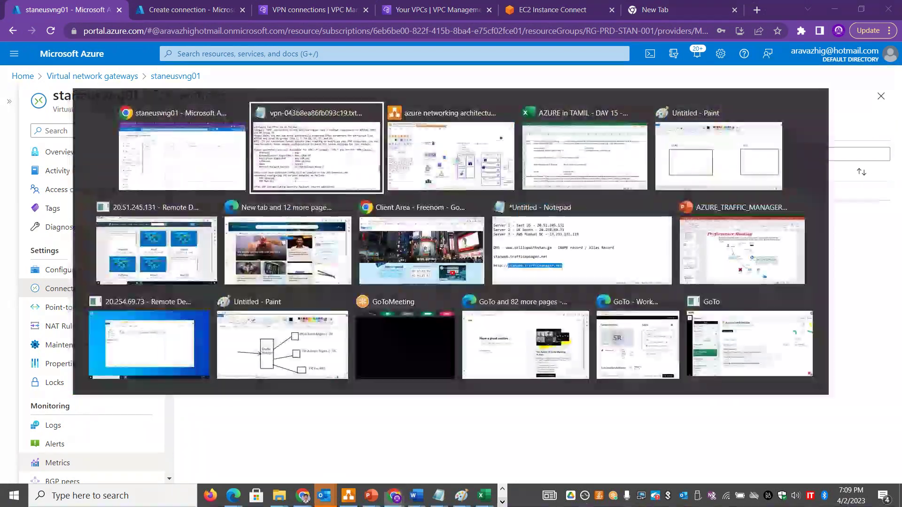
{"action": "key", "text": "alt+Tab"}
{"action": "key", "text": "alt+Tab"}
{"action": "key", "text": "alt+shift+Tab"}
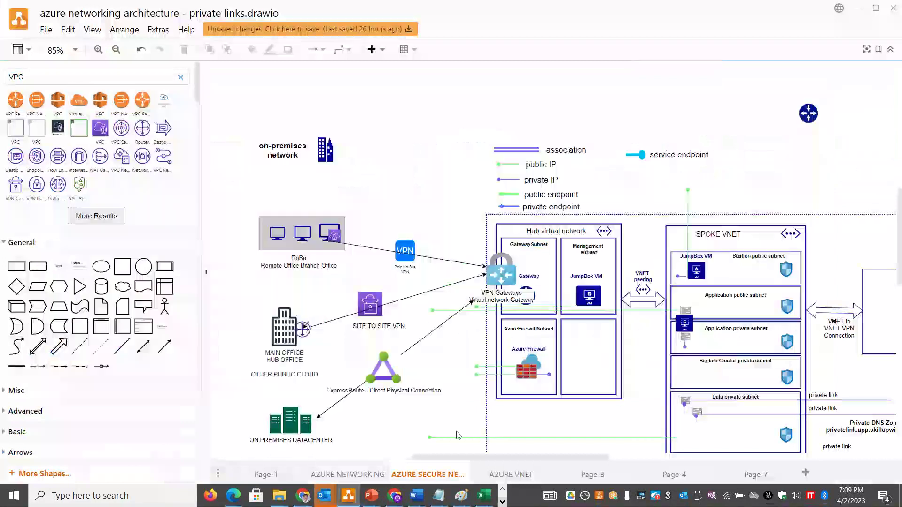
{"action": "left_click", "coordinate": [761, 474]}
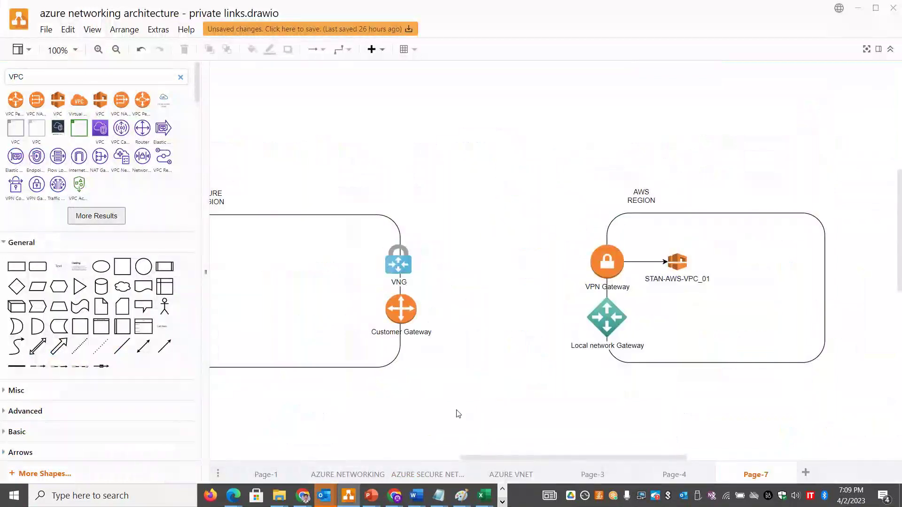
Search the shapes for "Virtual network", place a virtual network icon inside the AZURE REGION box and link the VNG to it with an arrow
{"action": "mouse_move", "coordinate": [493, 455]}
{"action": "left_mouse_down"}
{"action": "mouse_move", "coordinate": [444, 456]}
{"action": "mouse_move", "coordinate": [477, 456]}
{"action": "left_mouse_up"}
{"action": "double_click", "coordinate": [36, 72]}
{"action": "type", "text": "VNET"}
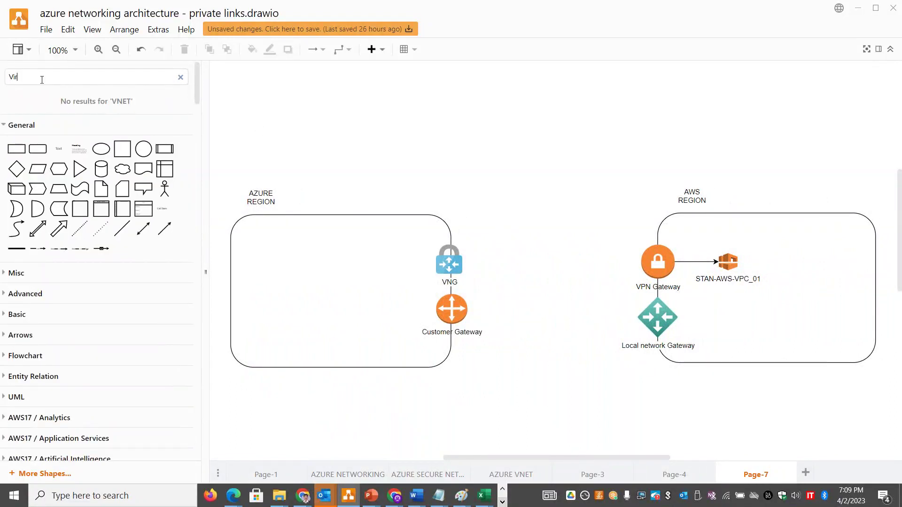
{"action": "key", "text": "Return"}
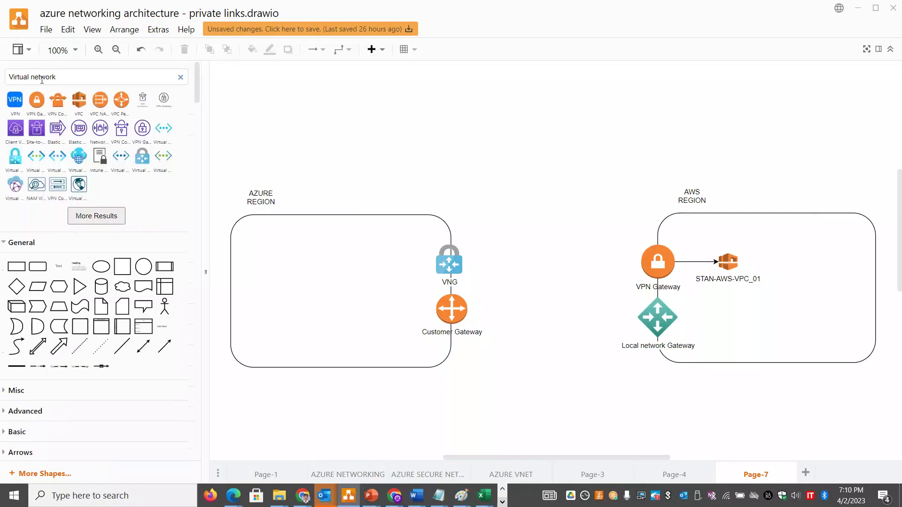
{"action": "mouse_move", "coordinate": [60, 111]}
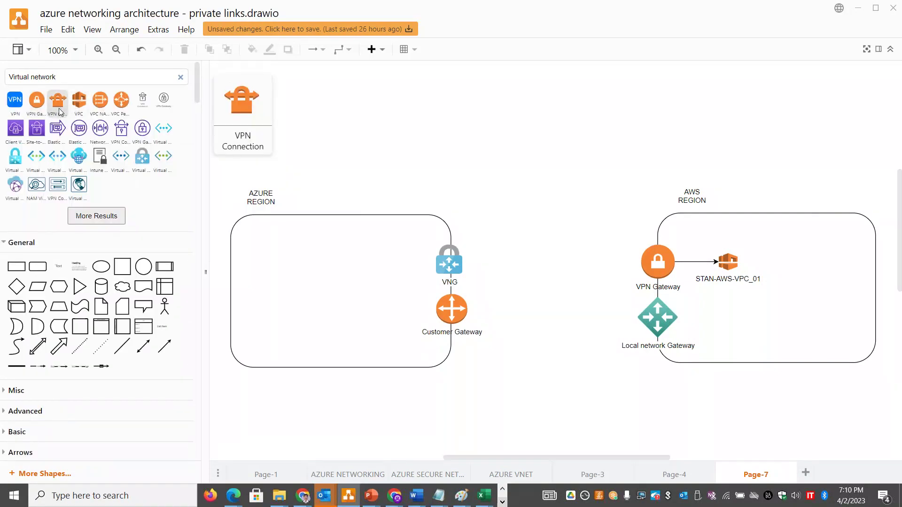
{"action": "left_click_drag", "start_coordinate": [163, 127], "coordinate": [357, 260]}
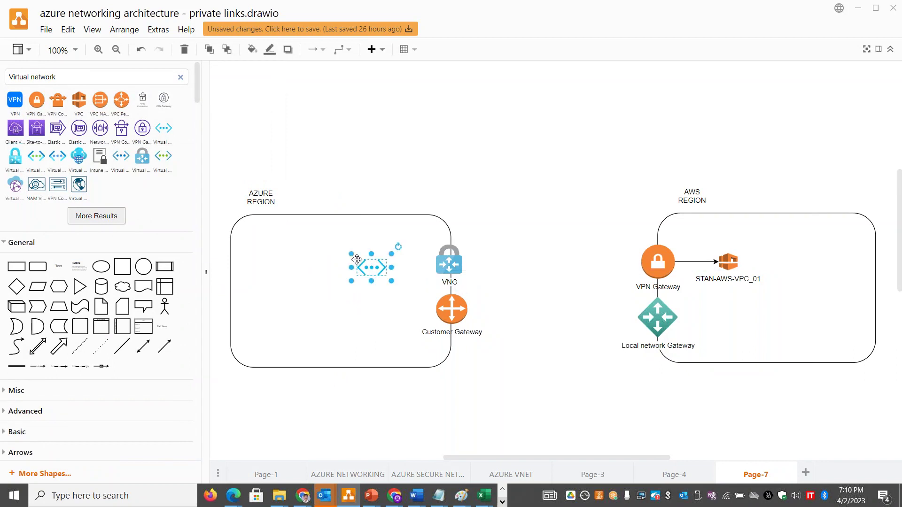
{"action": "left_click", "coordinate": [439, 267]}
{"action": "left_click_drag", "start_coordinate": [422, 259], "coordinate": [369, 261]}
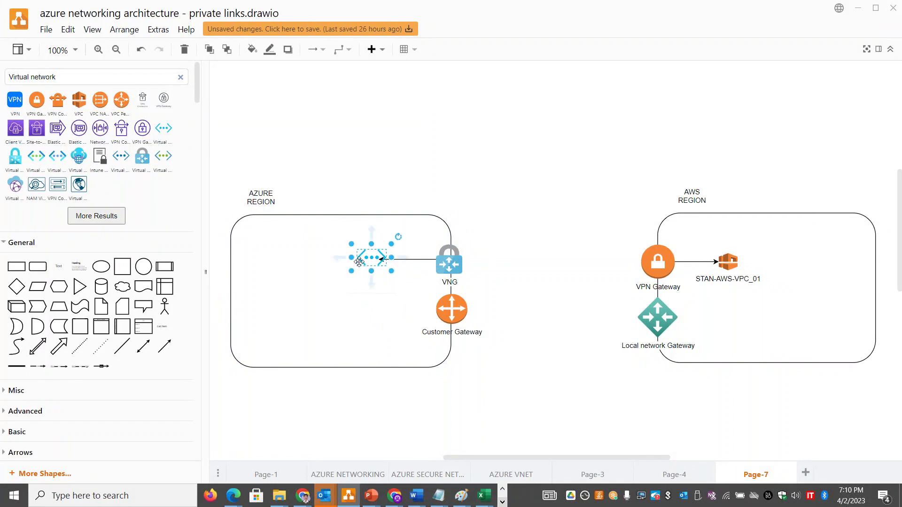
Add a double-headed block arrow from the VNG to the AWS VPN Gateway and label it "Site 2 Site VPN"
{"action": "left_click_drag", "start_coordinate": [37, 348], "coordinate": [579, 308]}
{"action": "left_click_drag", "start_coordinate": [551, 339], "coordinate": [461, 263]}
{"action": "left_click_drag", "start_coordinate": [608, 281], "coordinate": [641, 261]}
{"action": "double_click", "coordinate": [565, 261]}
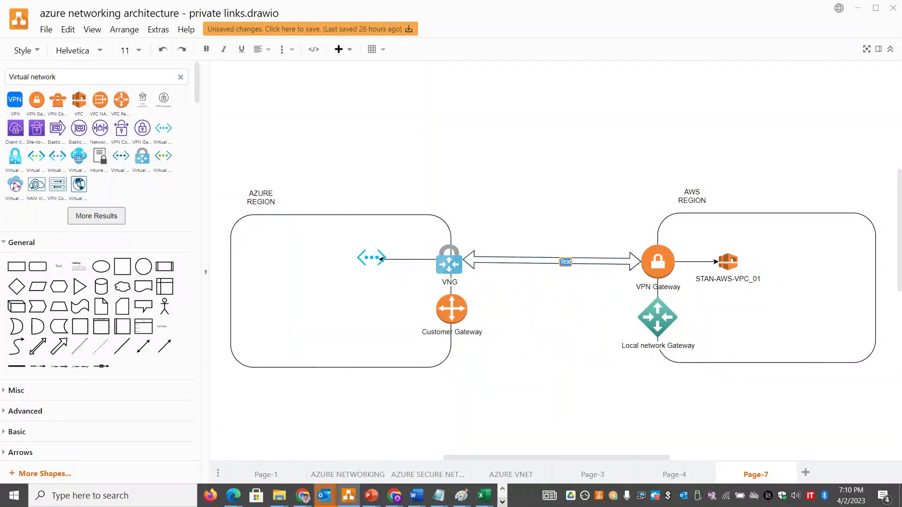
{"action": "type", "text": "Site 2 Site VPN"}
{"action": "left_click", "coordinate": [565, 330]}
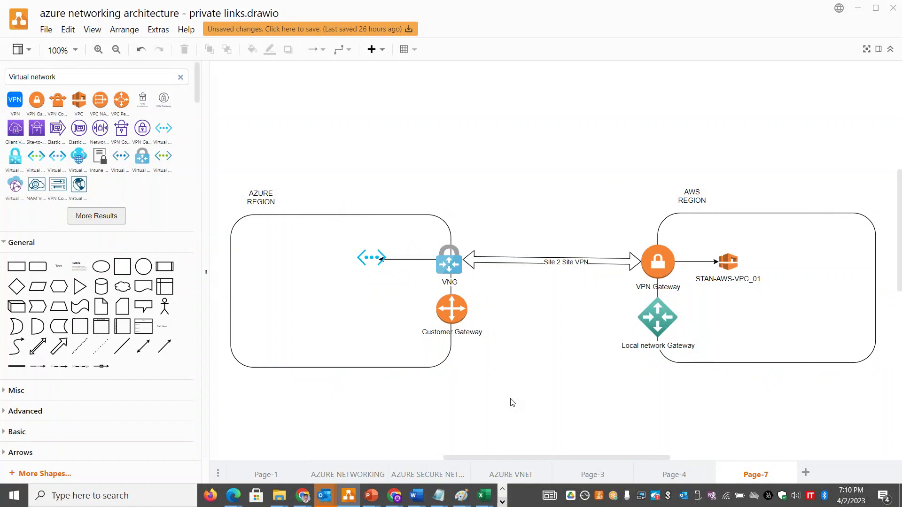
Switch to the browser, refresh the Azure gateway's connections and check the tunnel state of the AWS VPN connection AWS2AZURES2SVPN
{"action": "key", "text": "alt+Tab"}
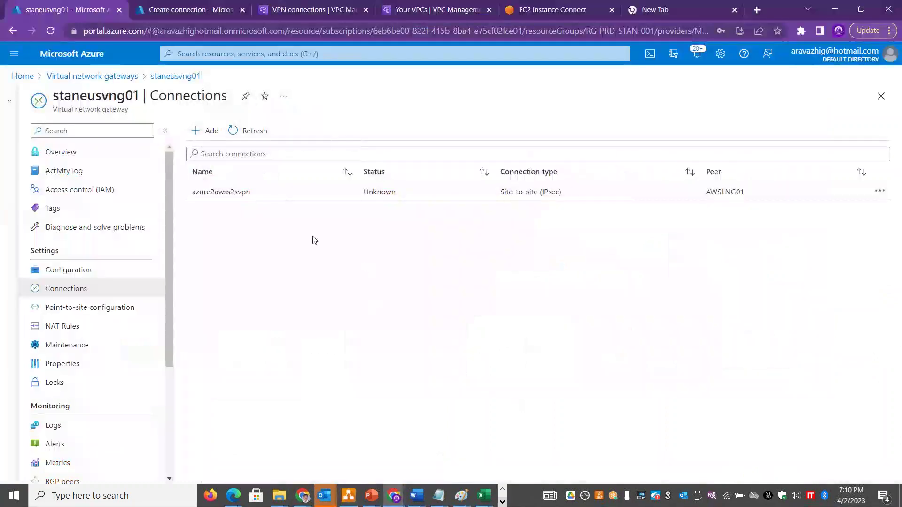
{"action": "left_click", "coordinate": [244, 131]}
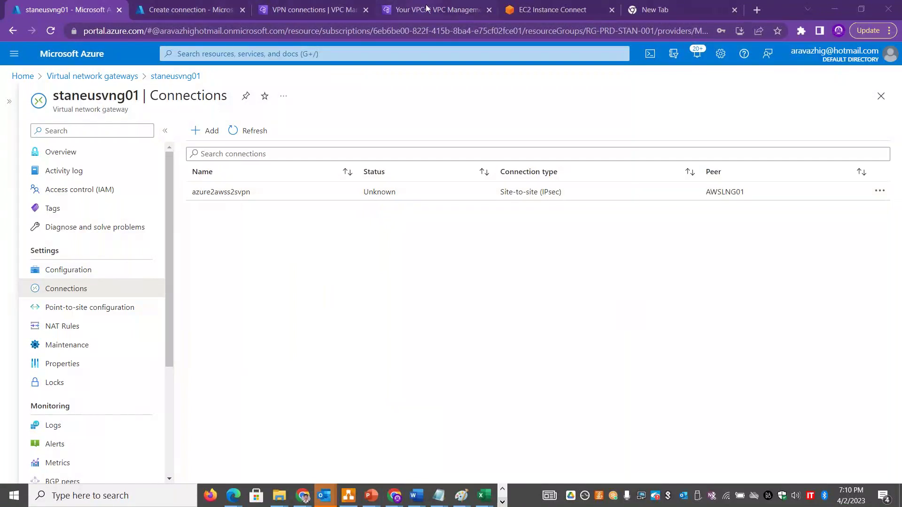
{"action": "left_click", "coordinate": [311, 10]}
{"action": "left_click", "coordinate": [176, 308]}
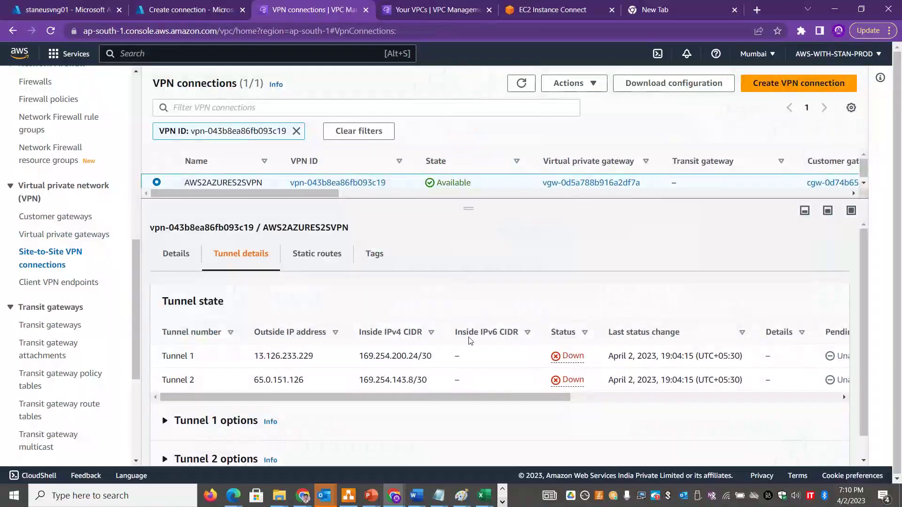
{"action": "left_click", "coordinate": [521, 84]}
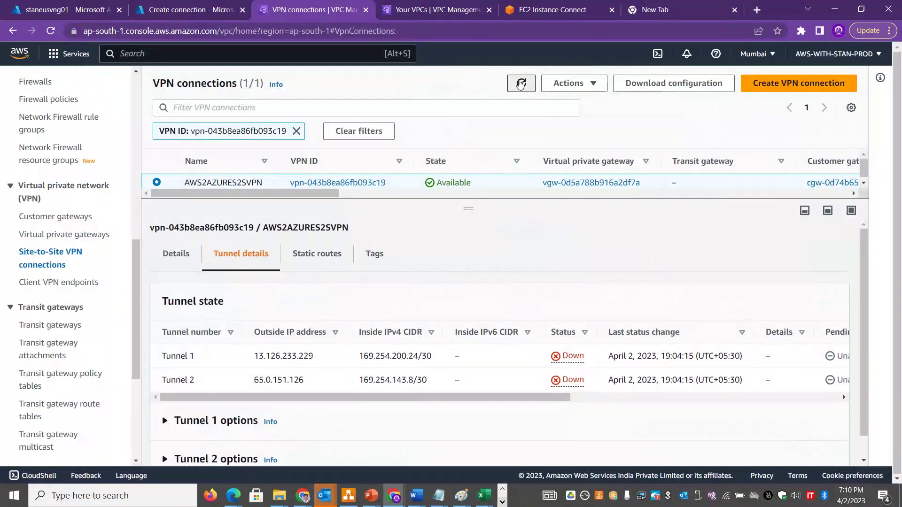
{"action": "left_click_drag", "start_coordinate": [520, 397], "coordinate": [644, 377]}
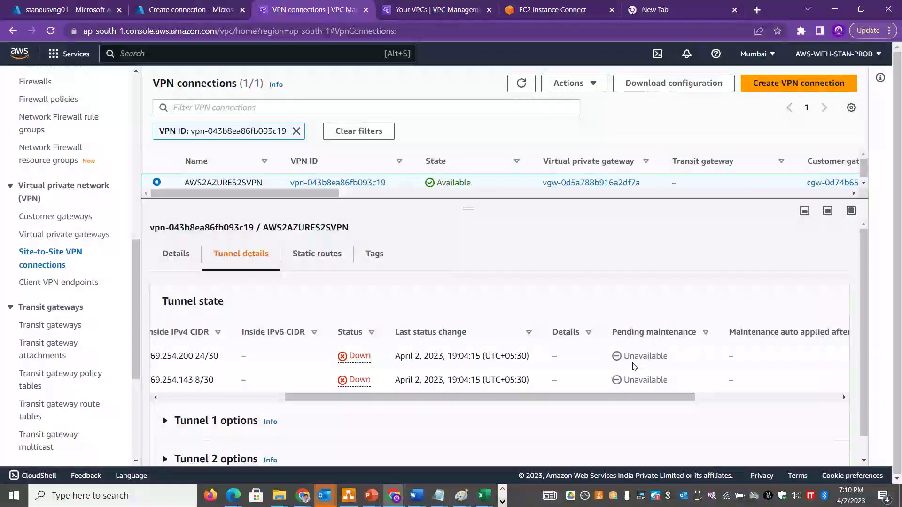
{"action": "left_click_drag", "start_coordinate": [433, 399], "coordinate": [330, 399]}
{"action": "left_click", "coordinate": [521, 83]}
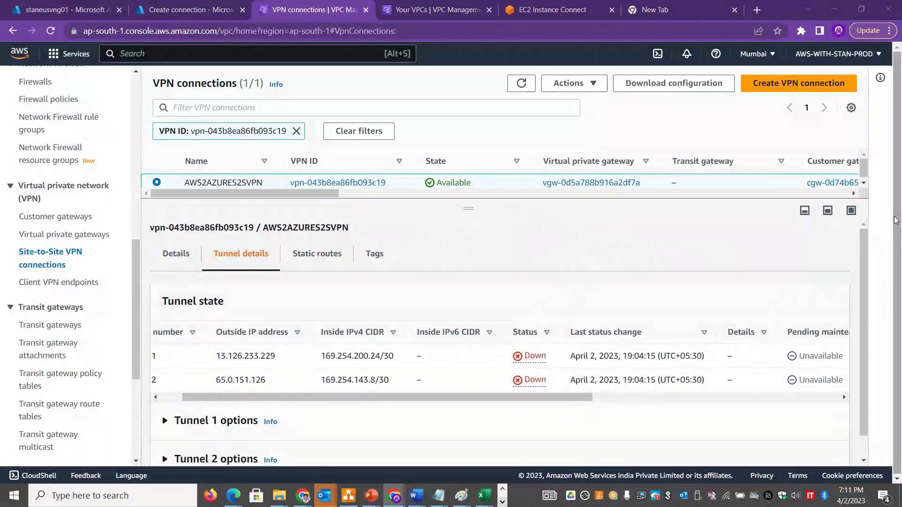
Switch to the Excel workbook and review the gateway notes on the S2S VPN sheet
{"action": "key", "text": "alt+Tab"}
{"action": "key", "text": "alt+Tab"}
{"action": "key", "text": "alt+Tab"}
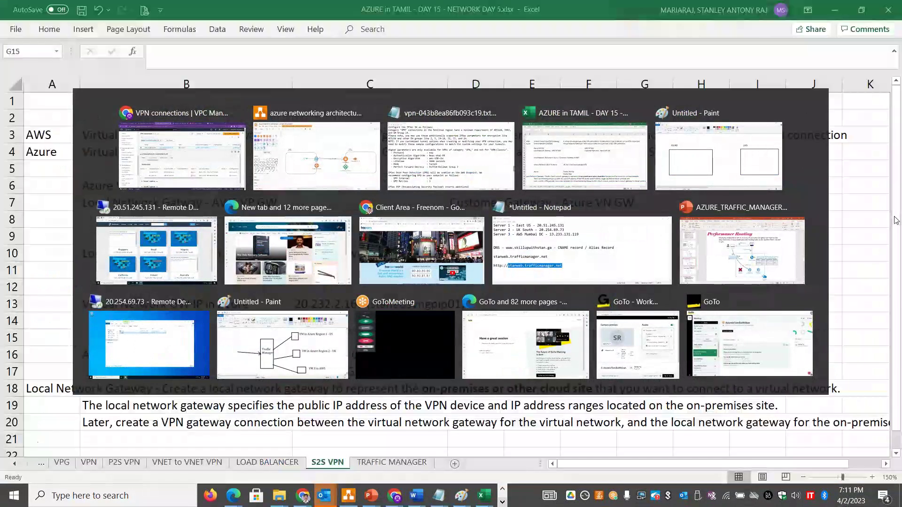
{"action": "key", "text": "alt+Tab"}
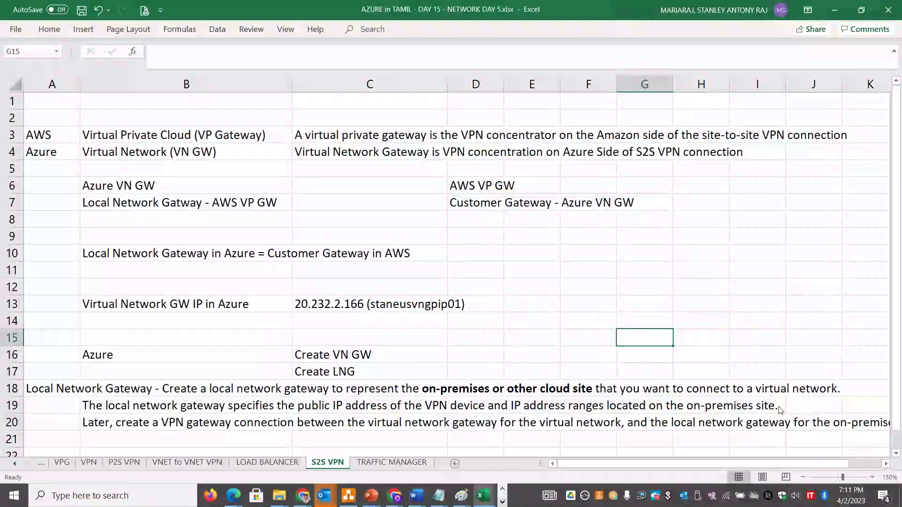
Return to the Azure portal and open the azure2awss2svpn connection of the virtual network gateway staneusvng01
{"action": "key", "text": "alt+Tab"}
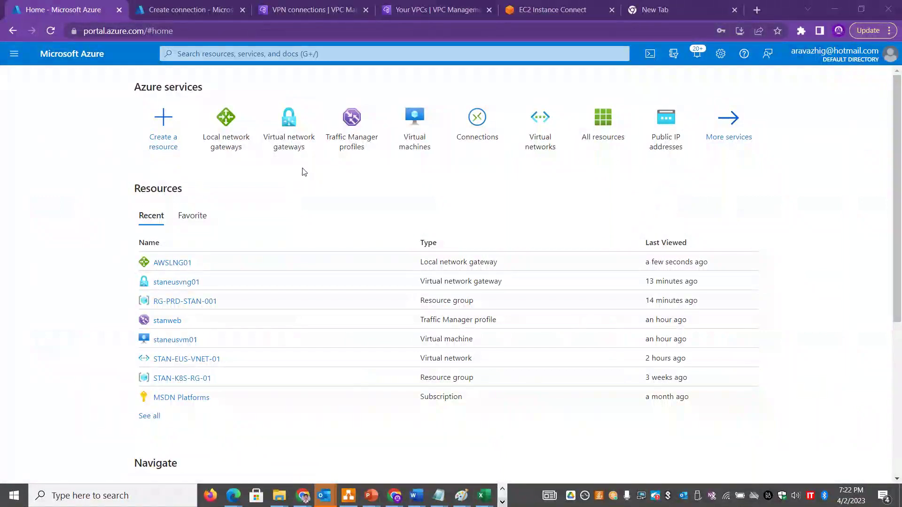
{"action": "left_click", "coordinate": [300, 140]}
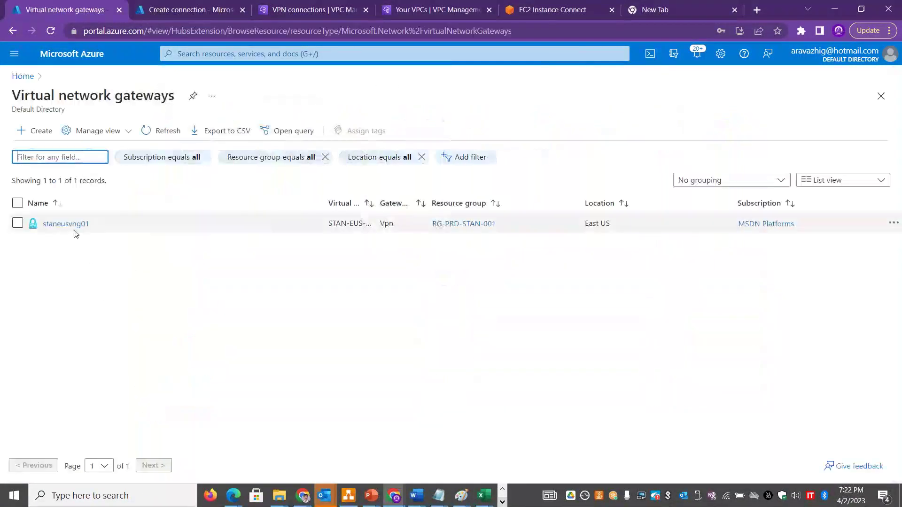
{"action": "left_click", "coordinate": [71, 224]}
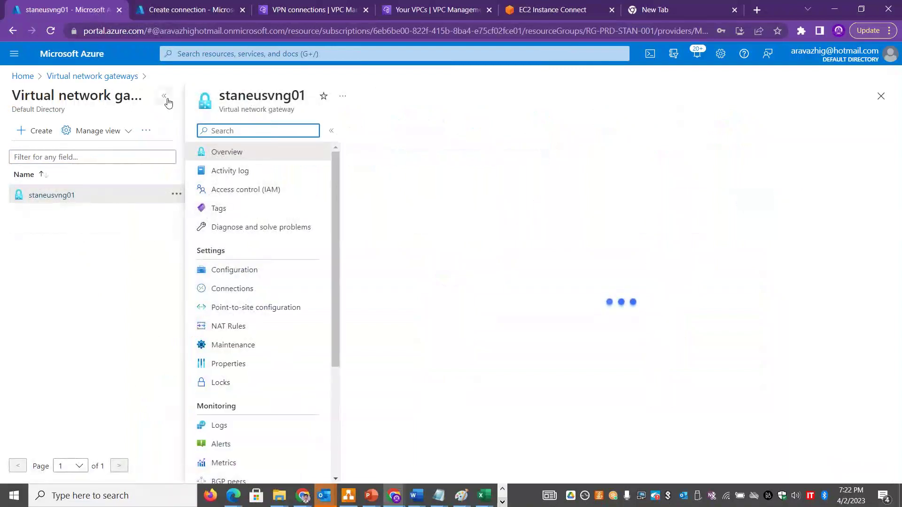
{"action": "left_click", "coordinate": [164, 96]}
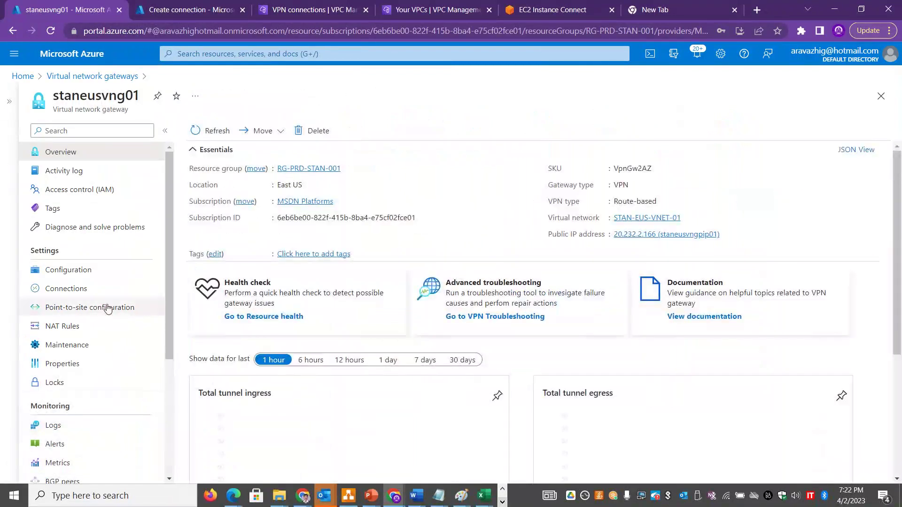
{"action": "left_click", "coordinate": [86, 288]}
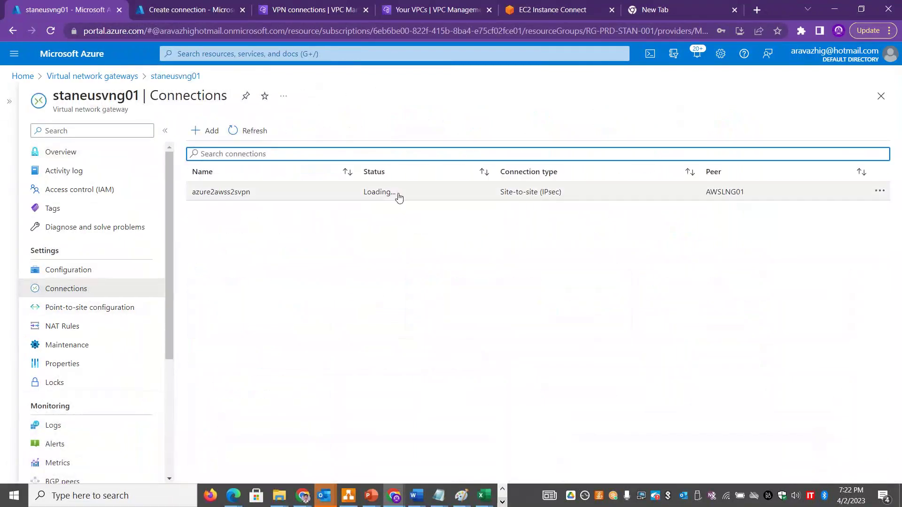
{"action": "left_click_drag", "start_coordinate": [423, 195], "coordinate": [273, 201]}
{"action": "left_click", "coordinate": [238, 193]}
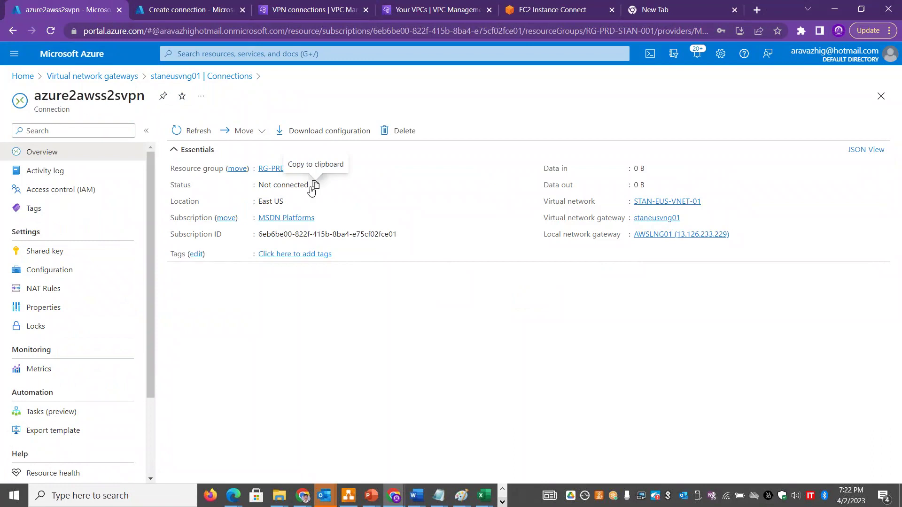
Review the shared key, configuration and properties pages of the azure2awss2svpn connection
{"action": "left_click", "coordinate": [80, 252]}
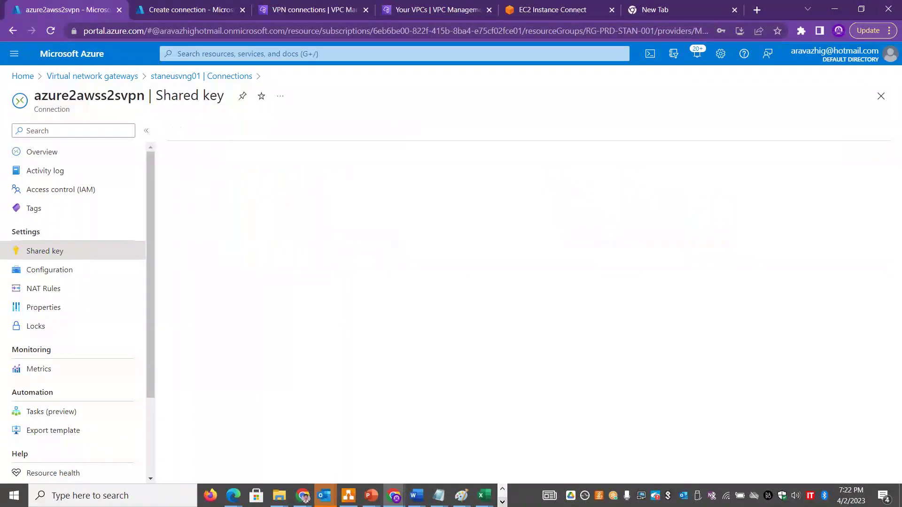
{"action": "left_click", "coordinate": [82, 272]}
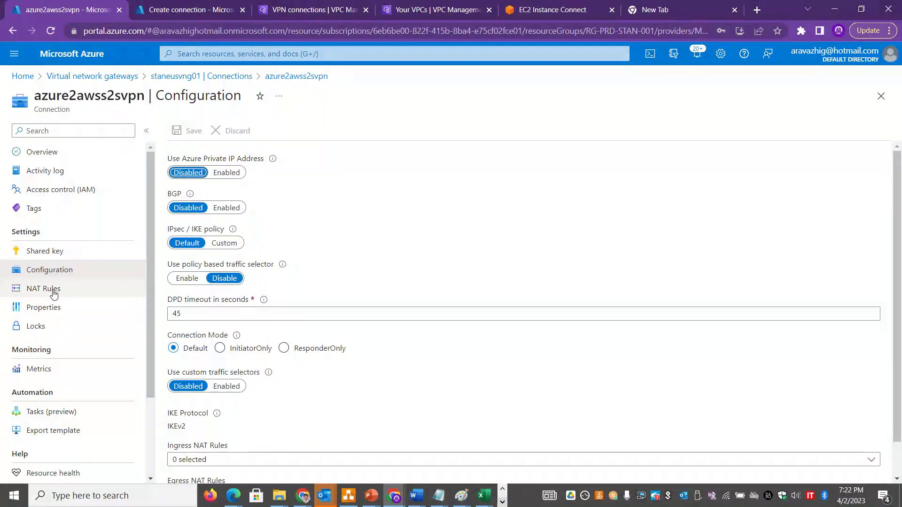
{"action": "left_click", "coordinate": [53, 314]}
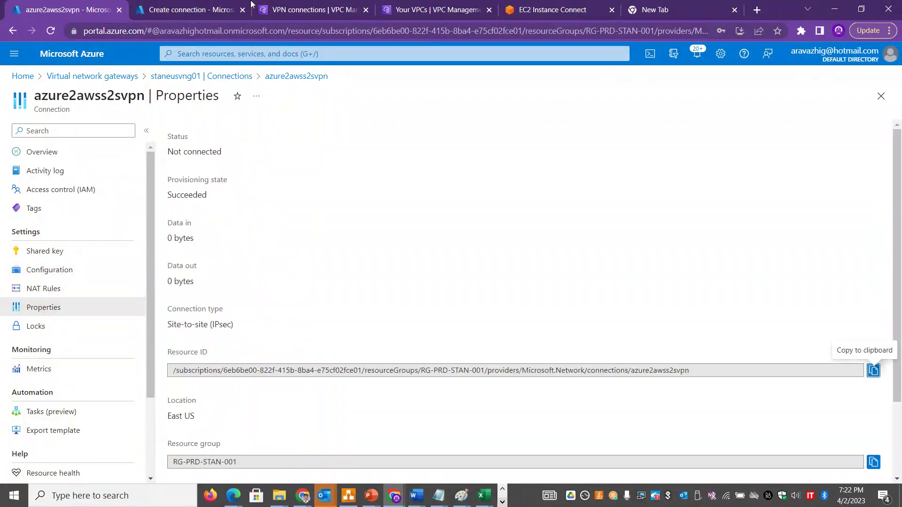
Go to the AWS VPN connections page and examine the state of both tunnels
{"action": "left_click", "coordinate": [313, 10]}
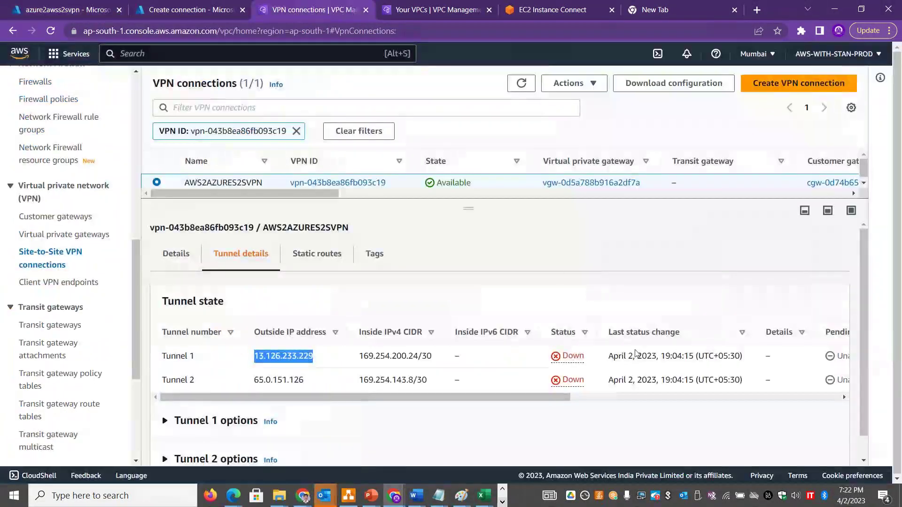
{"action": "left_click_drag", "start_coordinate": [523, 395], "coordinate": [567, 397]}
{"action": "left_click_drag", "start_coordinate": [449, 417], "coordinate": [397, 418]}
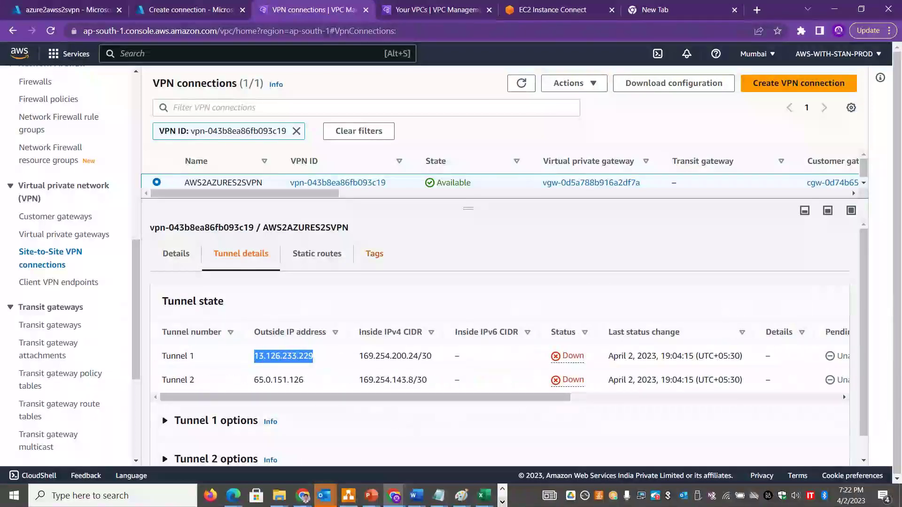
Reload the AWS VPN connections page, select AWS2AZURES2SVPN and view its tunnel details
{"action": "left_click", "coordinate": [441, 29]}
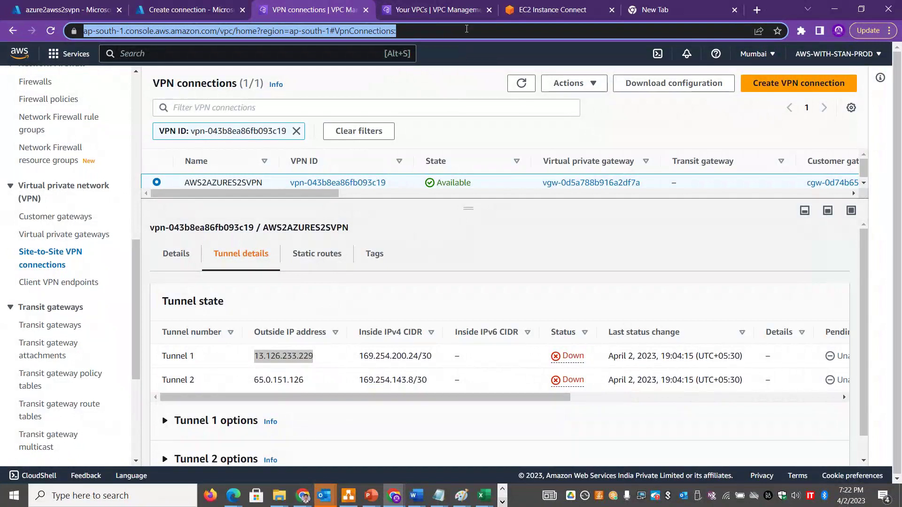
{"action": "key", "text": "Return"}
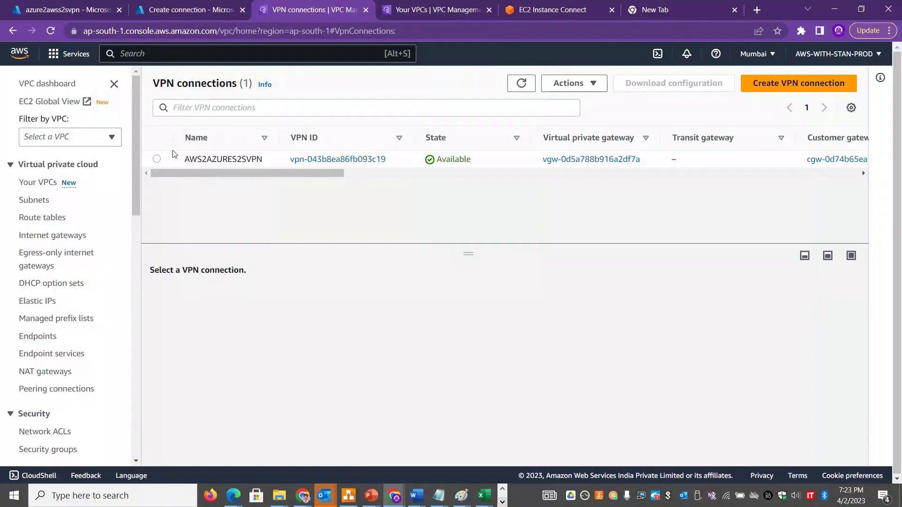
{"action": "left_click", "coordinate": [158, 160]}
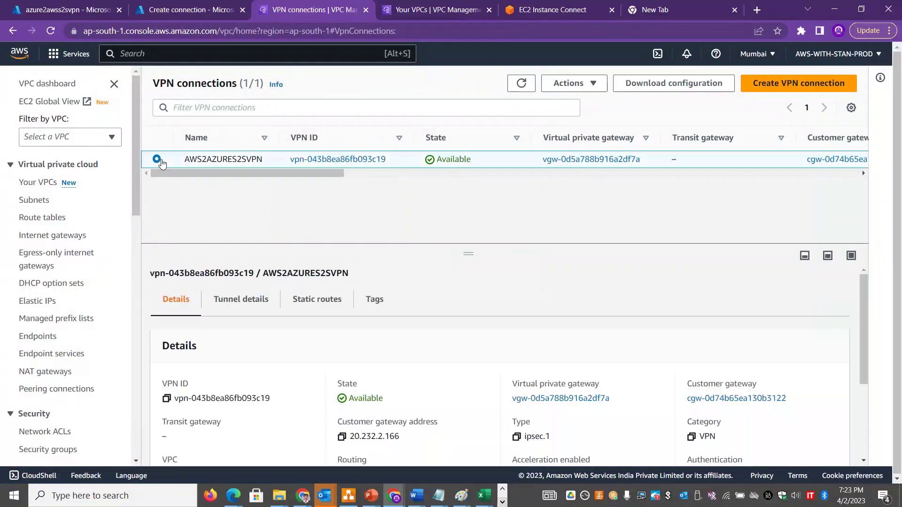
{"action": "left_click", "coordinate": [249, 304]}
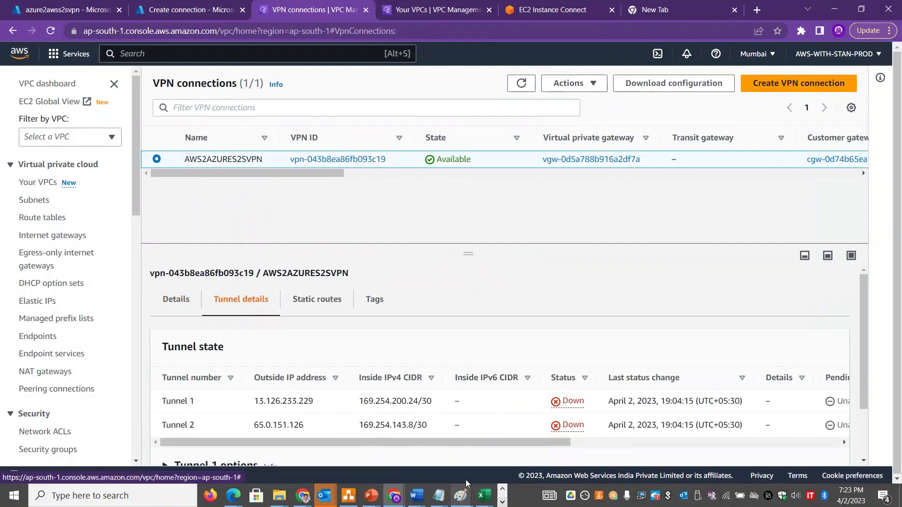
{"action": "left_click_drag", "start_coordinate": [459, 442], "coordinate": [384, 456]}
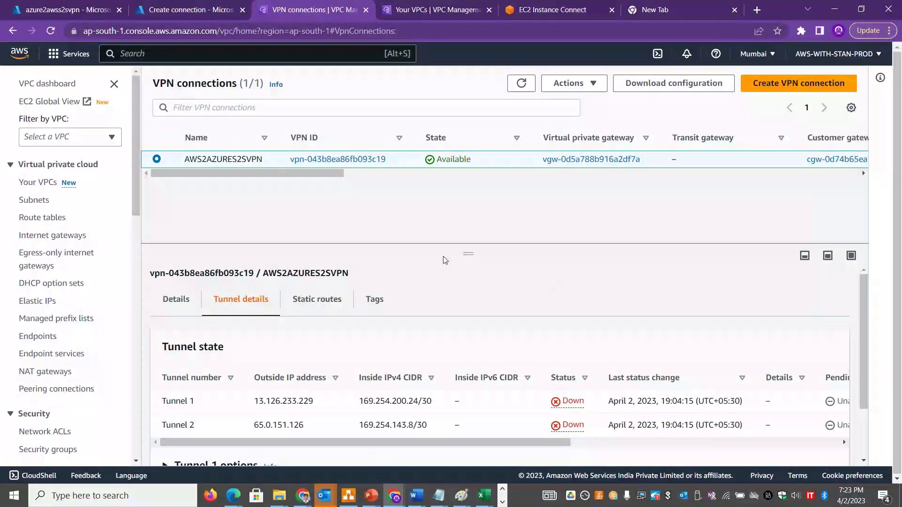
Check the static routes of the AWS2AZURES2SVPN connection and return to its tunnel details
{"action": "left_click", "coordinate": [300, 299]}
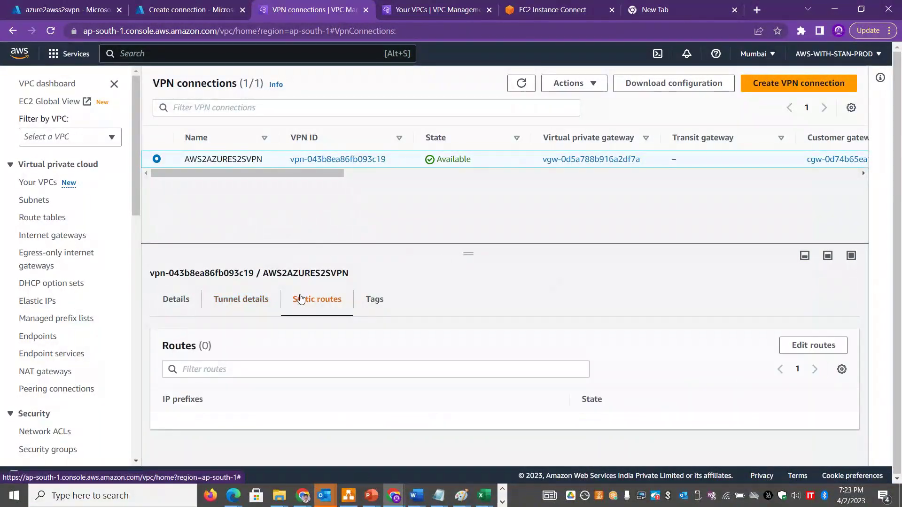
{"action": "left_click", "coordinate": [245, 301]}
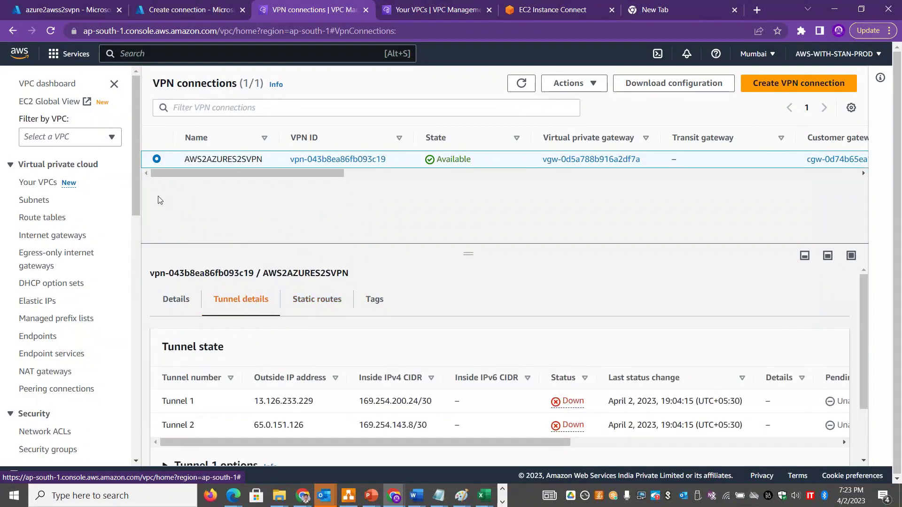
{"action": "mouse_move", "coordinate": [135, 198]}
{"action": "left_mouse_down"}
{"action": "mouse_move", "coordinate": [138, 254]}
{"action": "mouse_move", "coordinate": [136, 187]}
{"action": "left_mouse_up"}
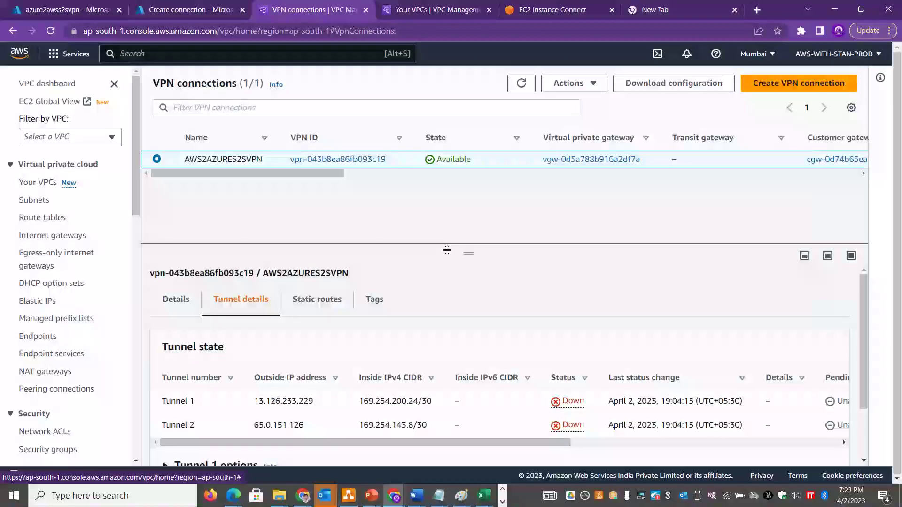
Review the local and remote CIDRs in the VPN connection's modification options, leaving them unsaved, and open the connection's details page
{"action": "left_click", "coordinate": [595, 84]}
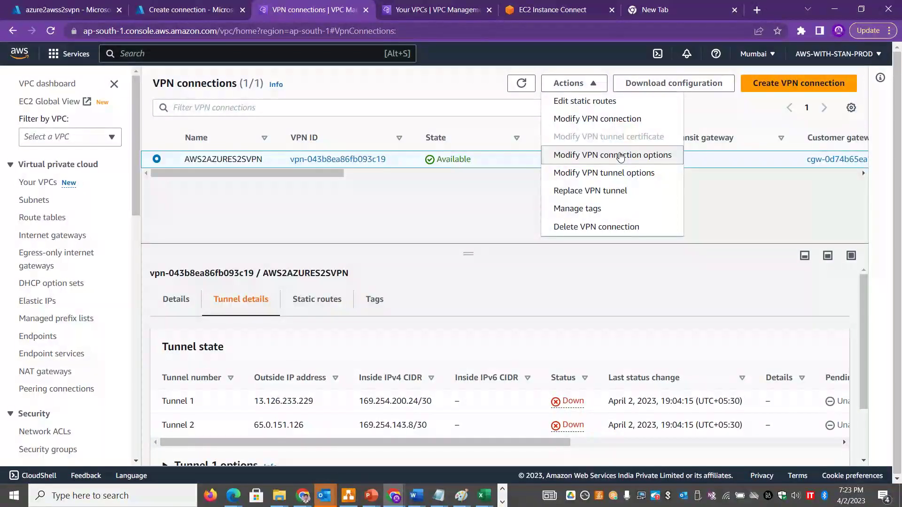
{"action": "left_click", "coordinate": [620, 158]}
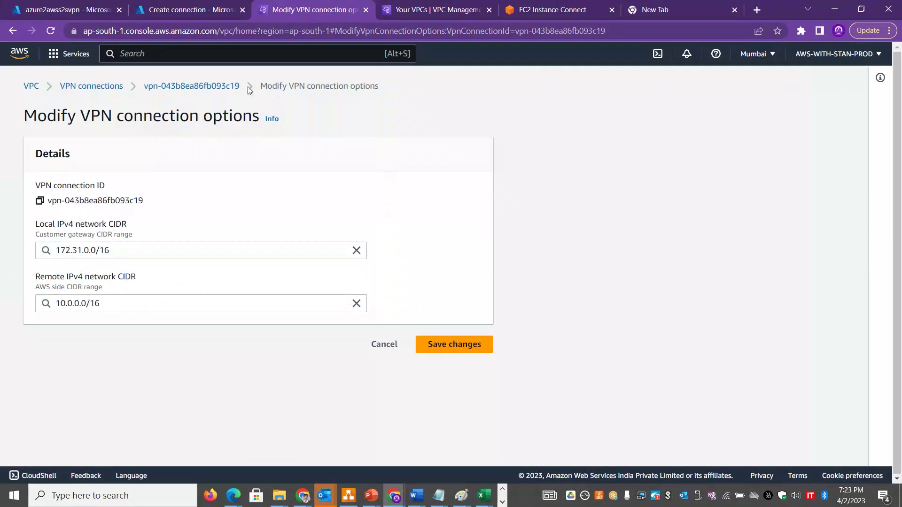
{"action": "left_click", "coordinate": [220, 89]}
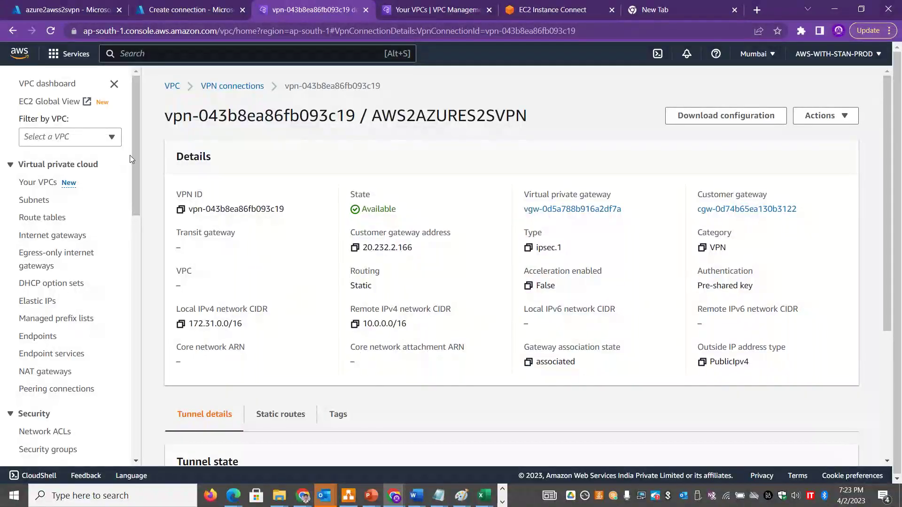
Review the AWS customer gateway azurecg01 and the virtual private gateway awsvpg01
{"action": "left_click_drag", "start_coordinate": [135, 161], "coordinate": [148, 306]}
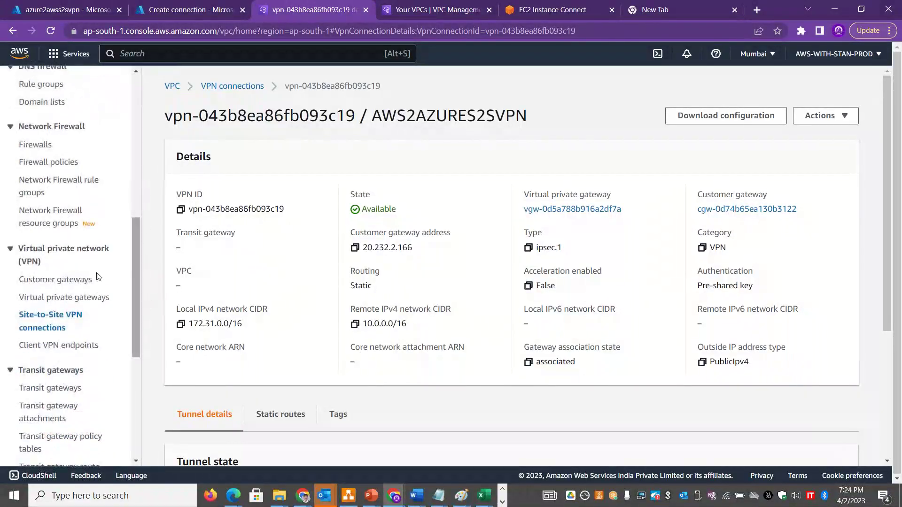
{"action": "left_click", "coordinate": [80, 278]}
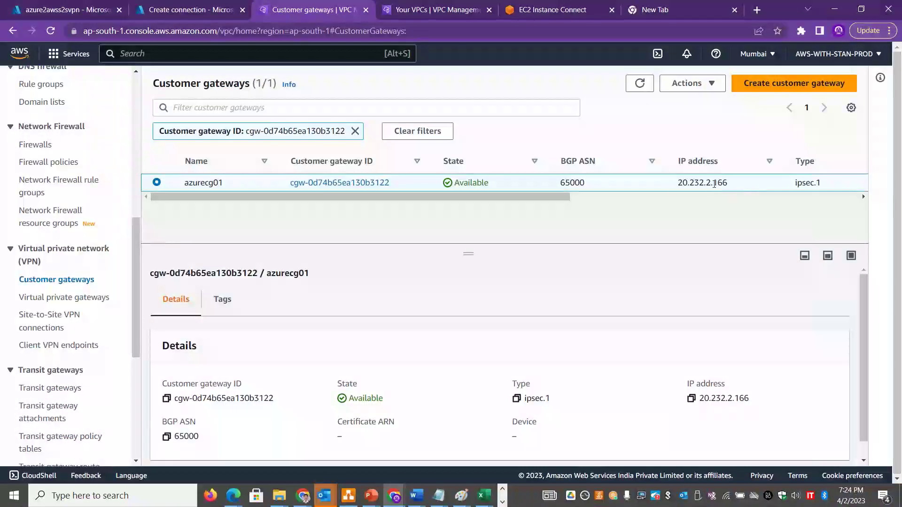
{"action": "left_click", "coordinate": [88, 300]}
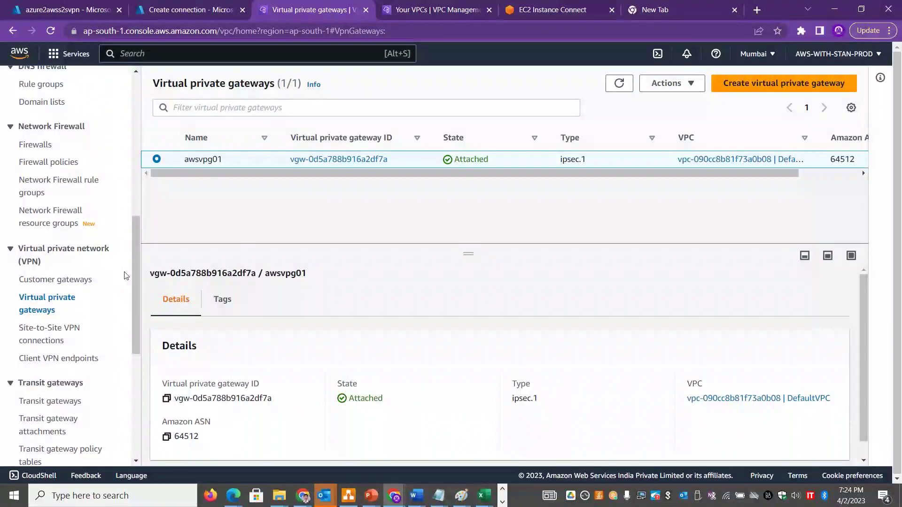
Return to the Site-to-Site VPN connections and view the tunnel details of AWS2AZURES2SVPN in an enlarged details pane
{"action": "left_click", "coordinate": [54, 328]}
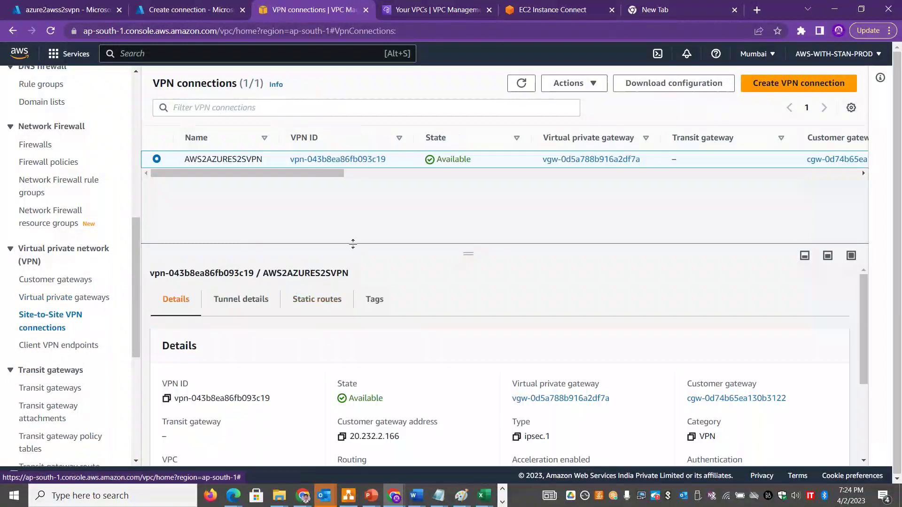
{"action": "left_click", "coordinate": [242, 301]}
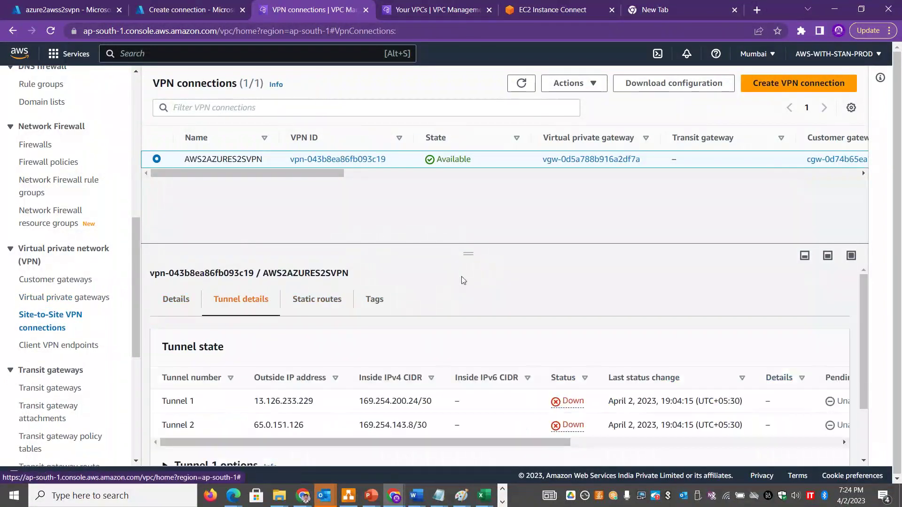
{"action": "left_click_drag", "start_coordinate": [467, 251], "coordinate": [465, 197]}
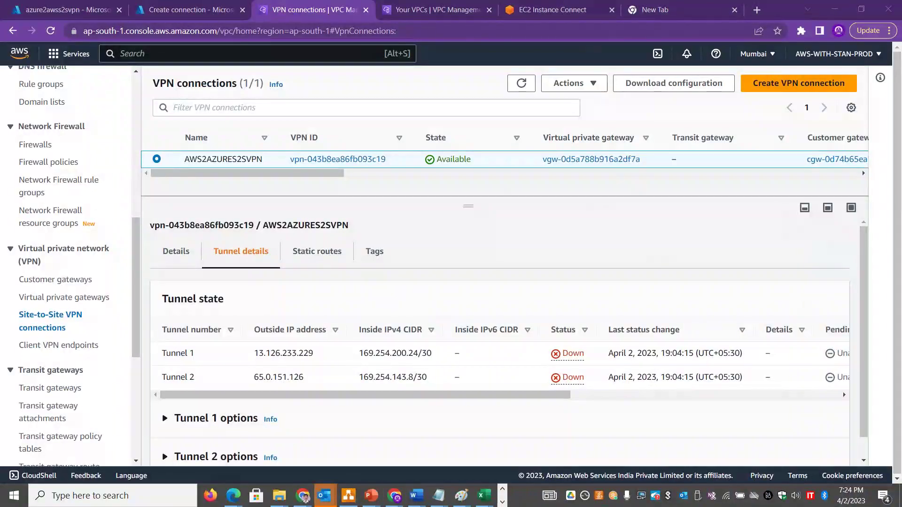
Open youtube.com in the empty browser tab and search for "skill up with stan site to site vpn"
{"action": "left_click", "coordinate": [672, 9]}
{"action": "type", "text": "youtube.com"}
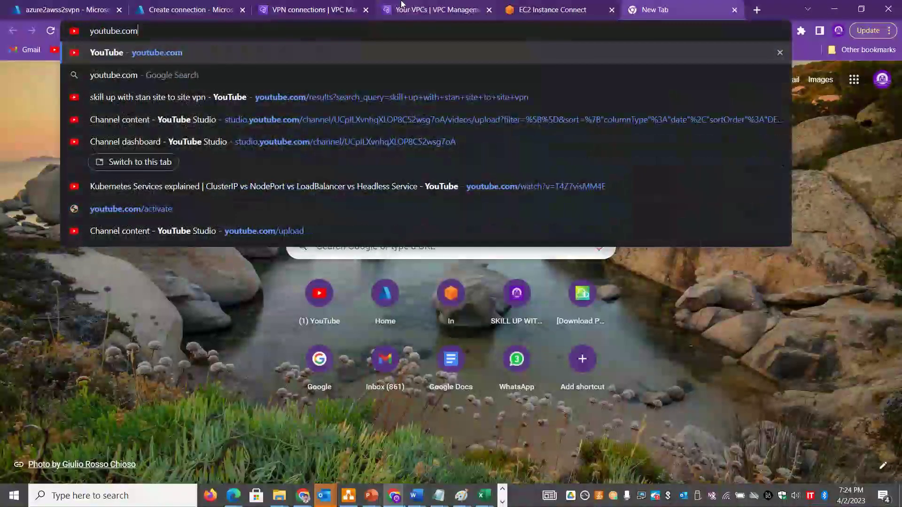
{"action": "key", "text": "Return"}
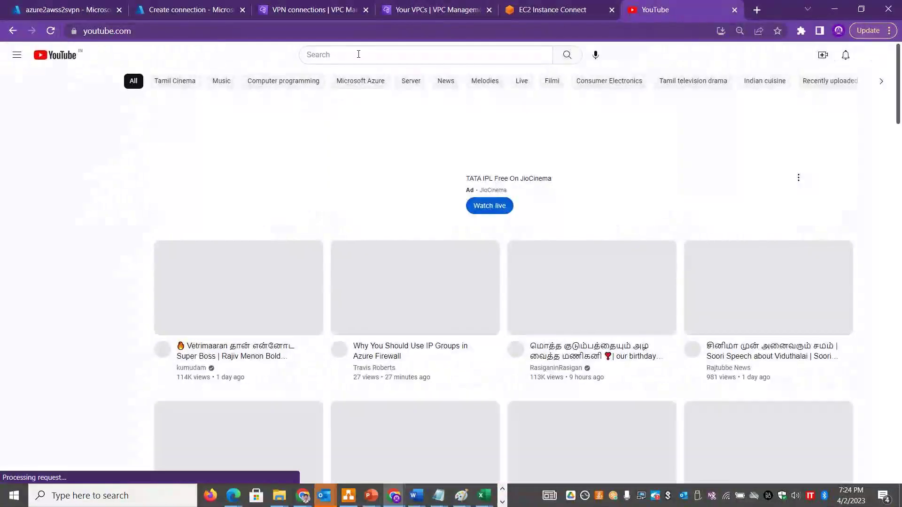
{"action": "left_click", "coordinate": [358, 54]}
{"action": "type", "text": "skill up with stan"}
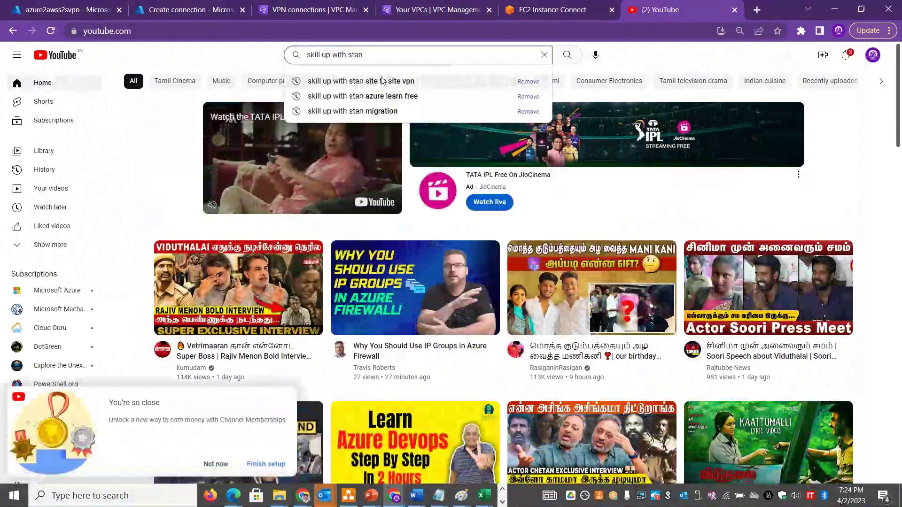
{"action": "left_click", "coordinate": [411, 81]}
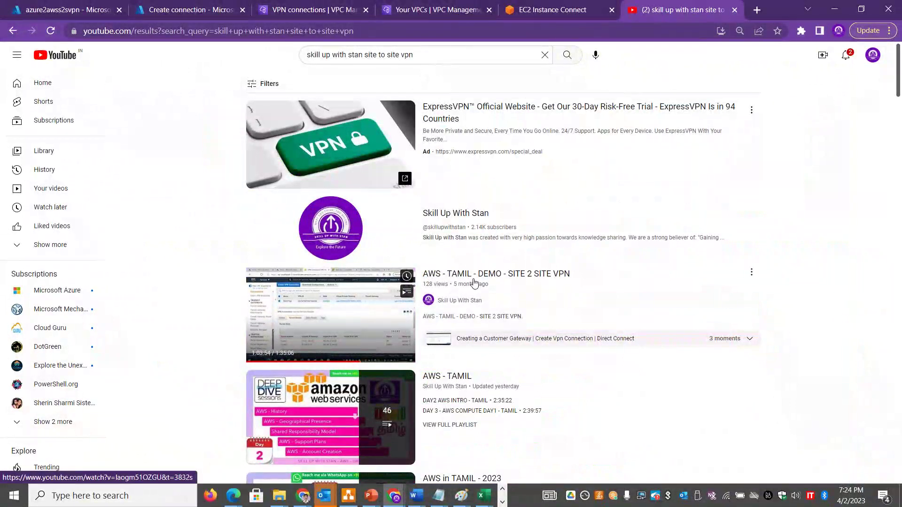
Open the AWS in TAMIL - 2023 playlist, start the DAY 17 Network day 6 PART 2 S2S VPN video and mute it
{"action": "left_click_drag", "start_coordinate": [899, 80], "coordinate": [901, 110]}
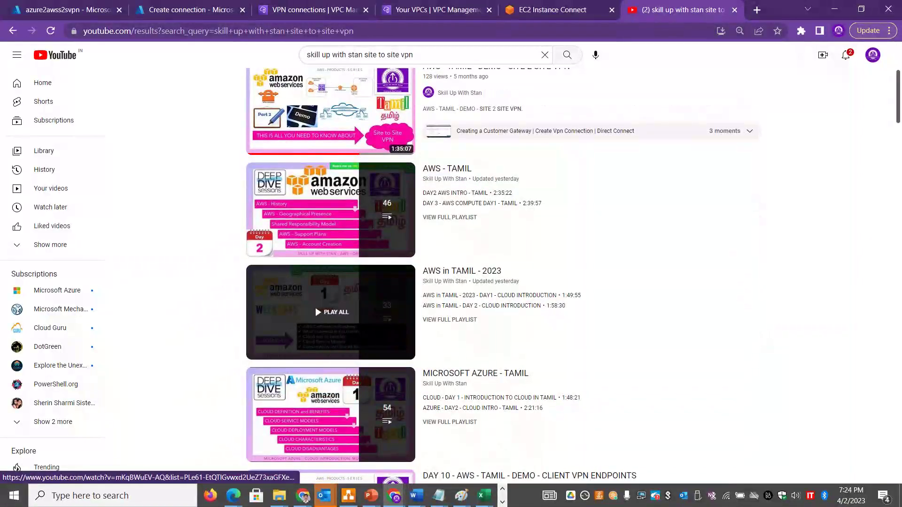
{"action": "left_click", "coordinate": [433, 323]}
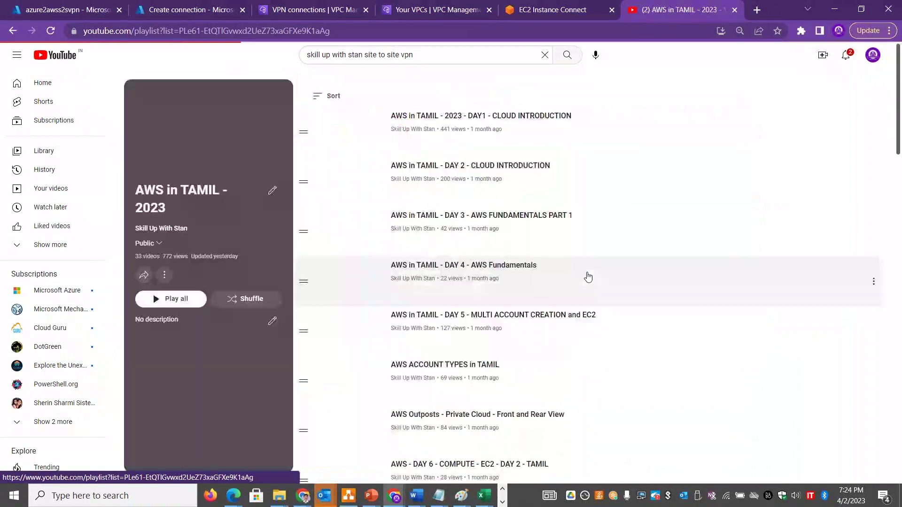
{"action": "left_click_drag", "start_coordinate": [901, 135], "coordinate": [901, 462]}
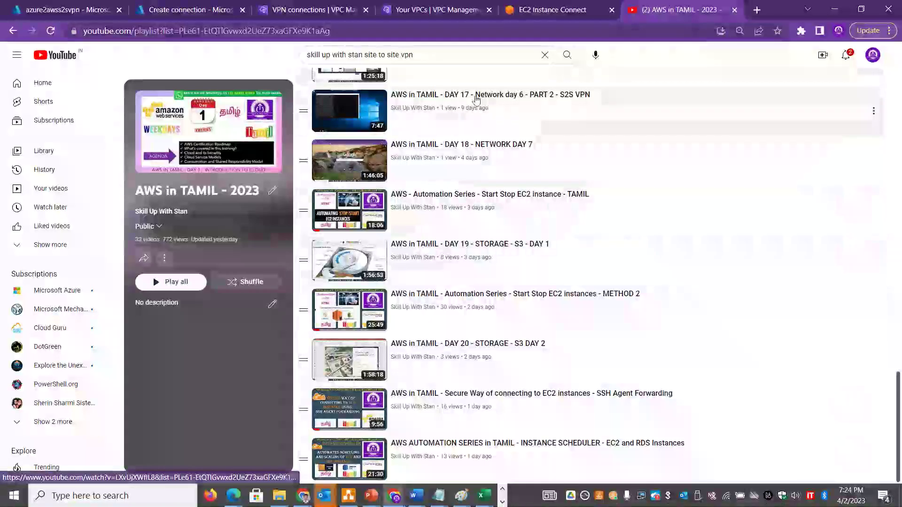
{"action": "left_click", "coordinate": [462, 98]}
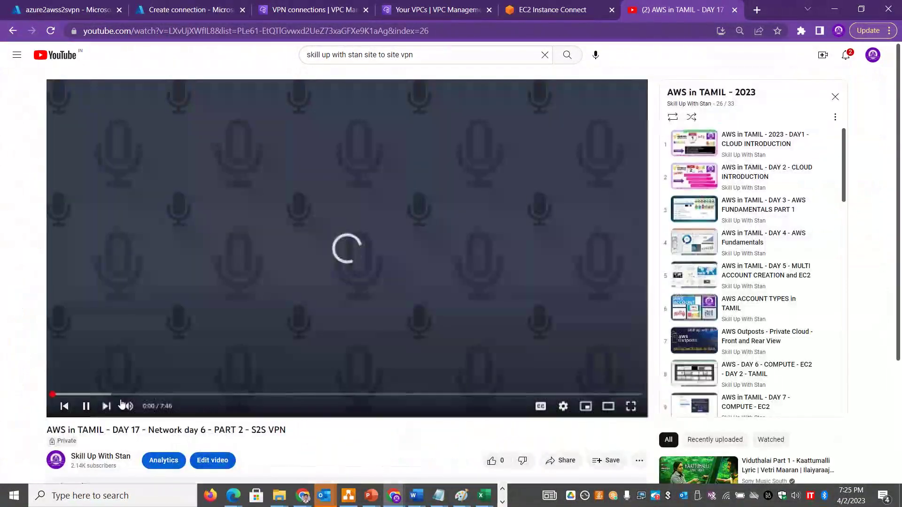
{"action": "left_click", "coordinate": [128, 406]}
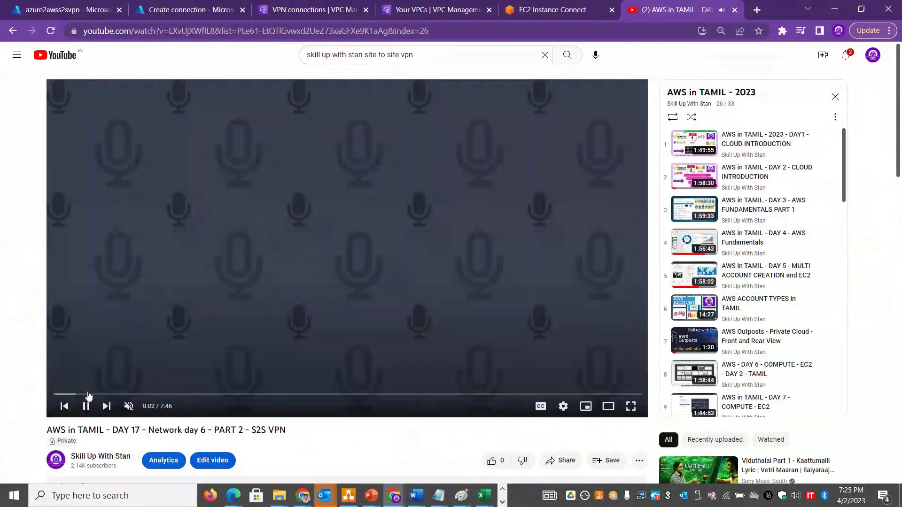
Skim the PART 2 S2S VPN video from start to end for the Azure and AWS configuration steps
{"action": "left_click", "coordinate": [89, 395]}
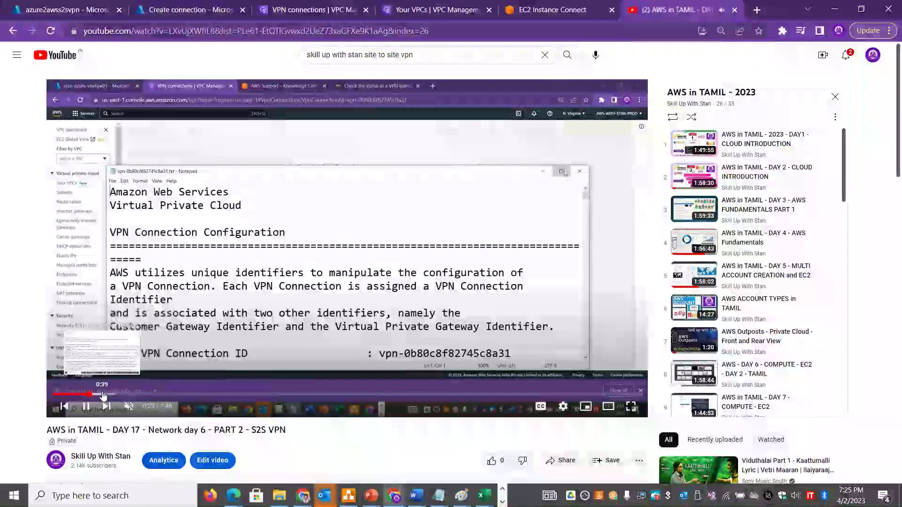
{"action": "left_click", "coordinate": [134, 395]}
{"action": "left_click", "coordinate": [183, 395]}
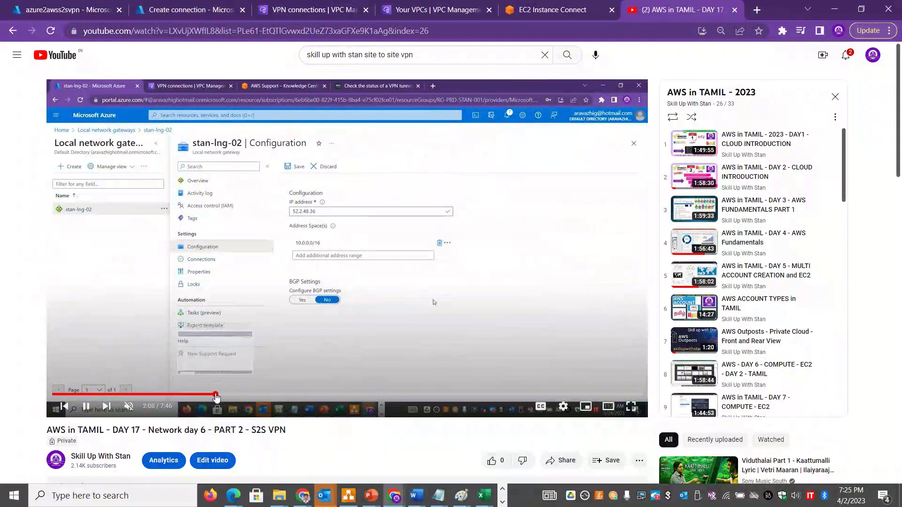
{"action": "left_click", "coordinate": [244, 395]}
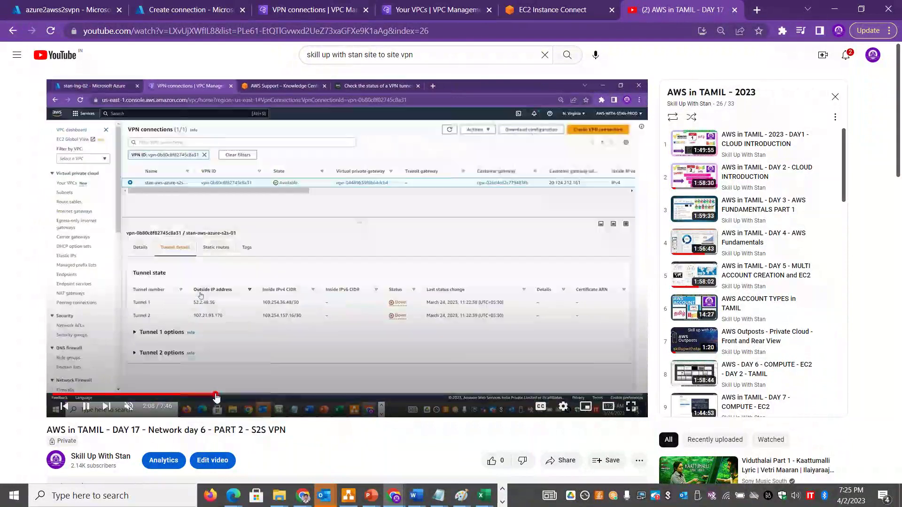
{"action": "left_click", "coordinate": [265, 393]}
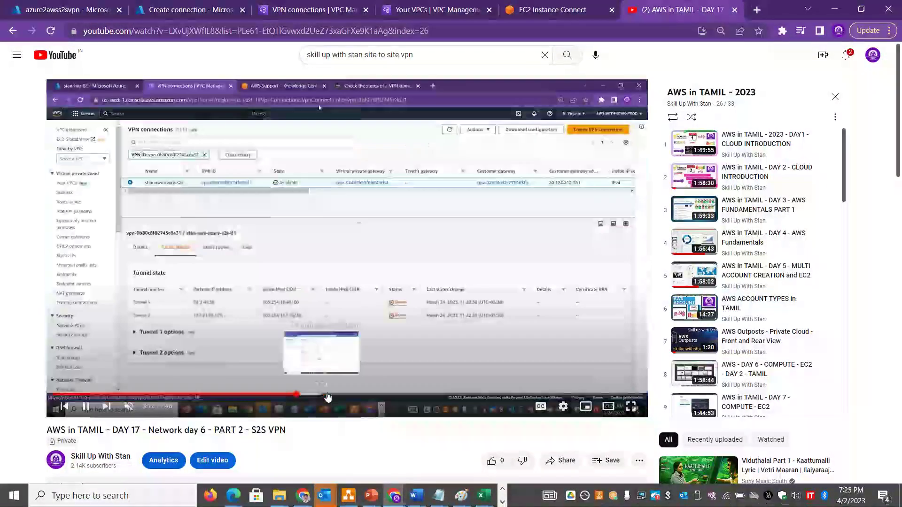
{"action": "left_click", "coordinate": [327, 395]}
{"action": "left_click", "coordinate": [360, 394]}
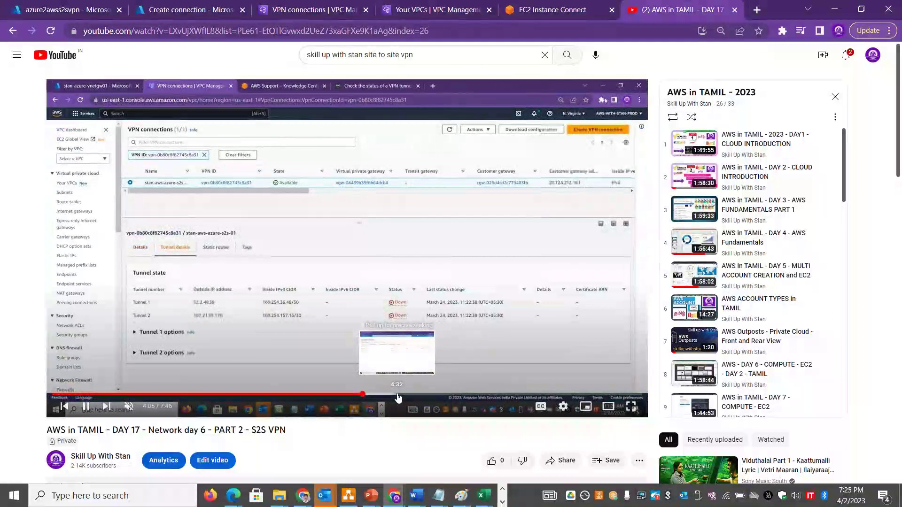
{"action": "left_click", "coordinate": [398, 396]}
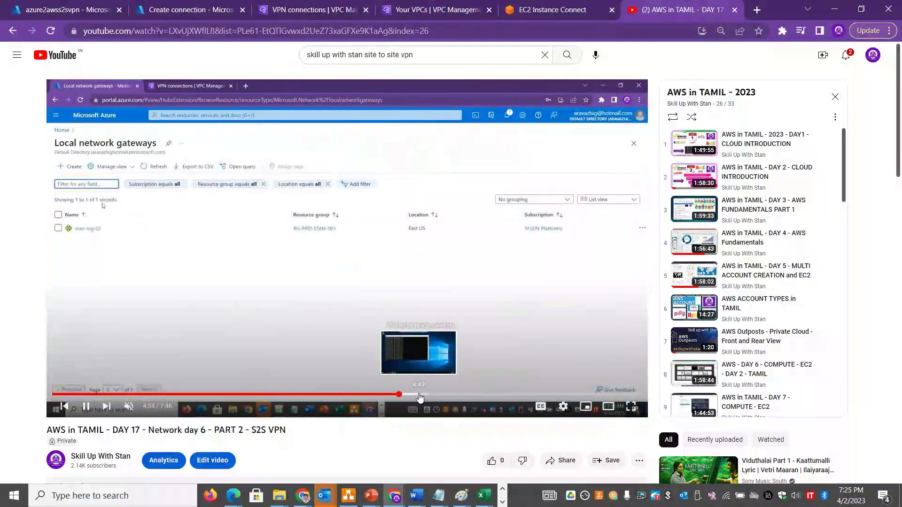
{"action": "left_click_drag", "start_coordinate": [420, 398], "coordinate": [499, 397]}
{"action": "left_click_drag", "start_coordinate": [521, 397], "coordinate": [547, 395]}
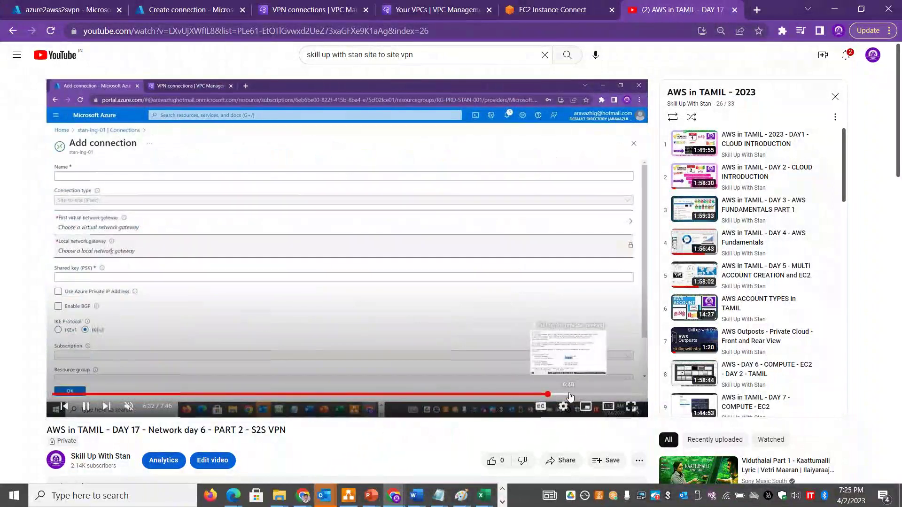
{"action": "left_click", "coordinate": [570, 395]}
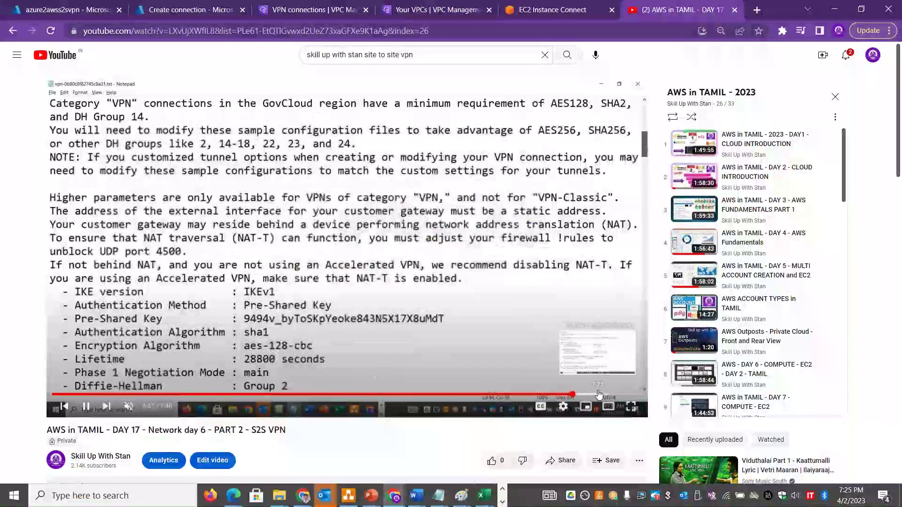
{"action": "left_click", "coordinate": [618, 395]}
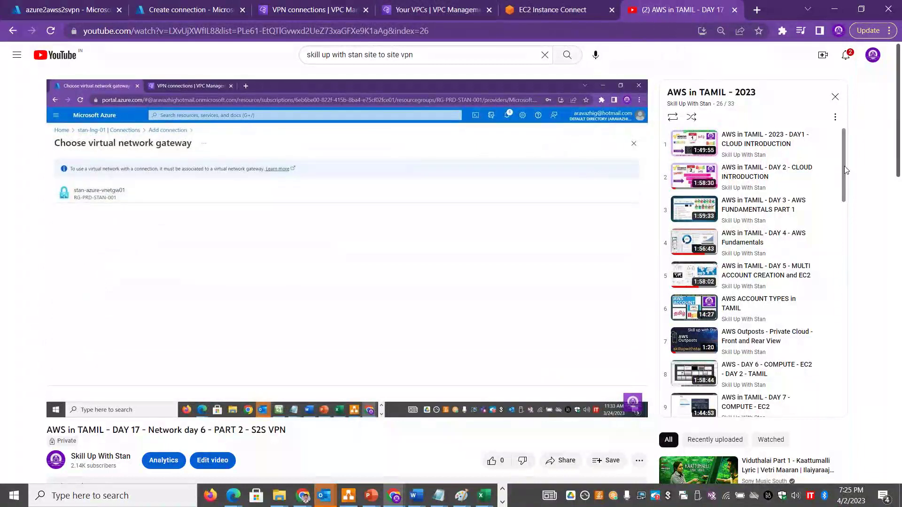
Open the DAY 17 Network day 6 PART 1 S2S VPN video from the playlist, skim it to the Azure-to-AWS network diagram and pause it
{"action": "left_click_drag", "start_coordinate": [844, 167], "coordinate": [848, 342]}
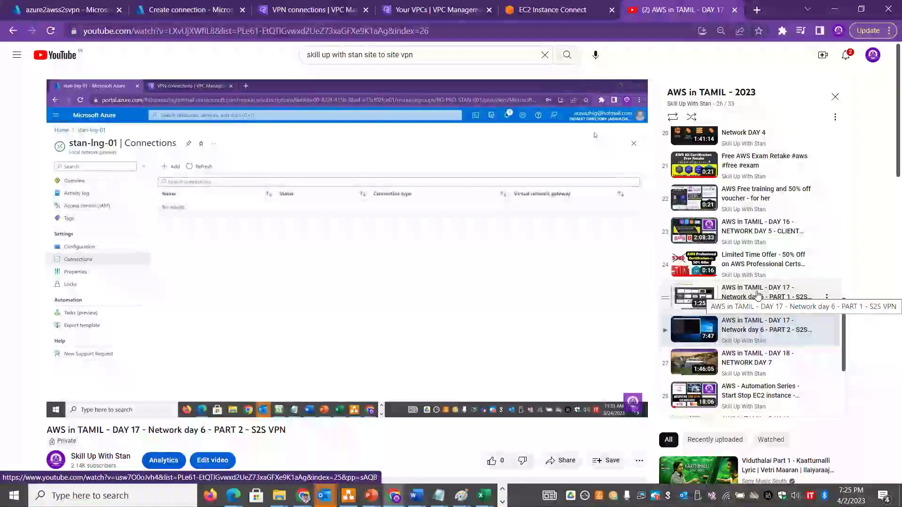
{"action": "left_click", "coordinate": [758, 295]}
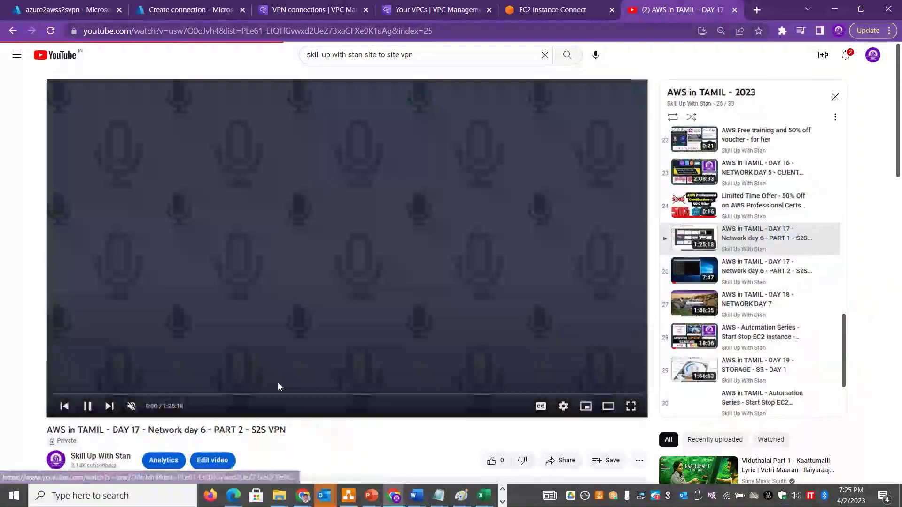
{"action": "left_click", "coordinate": [266, 395]}
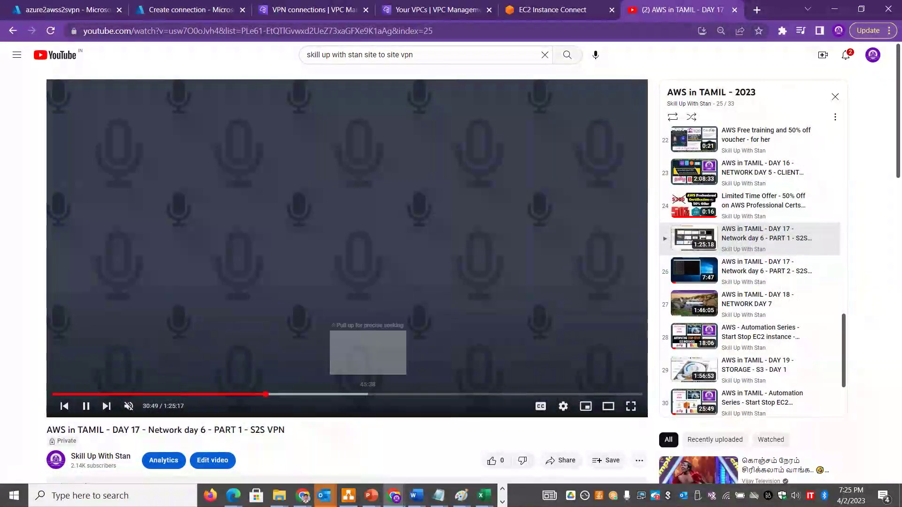
{"action": "left_click", "coordinate": [387, 394]}
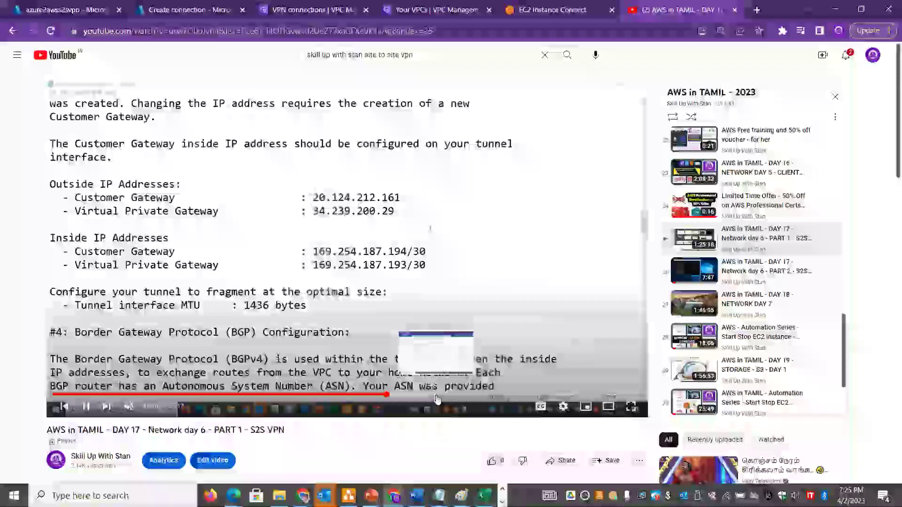
{"action": "left_click", "coordinate": [477, 395]}
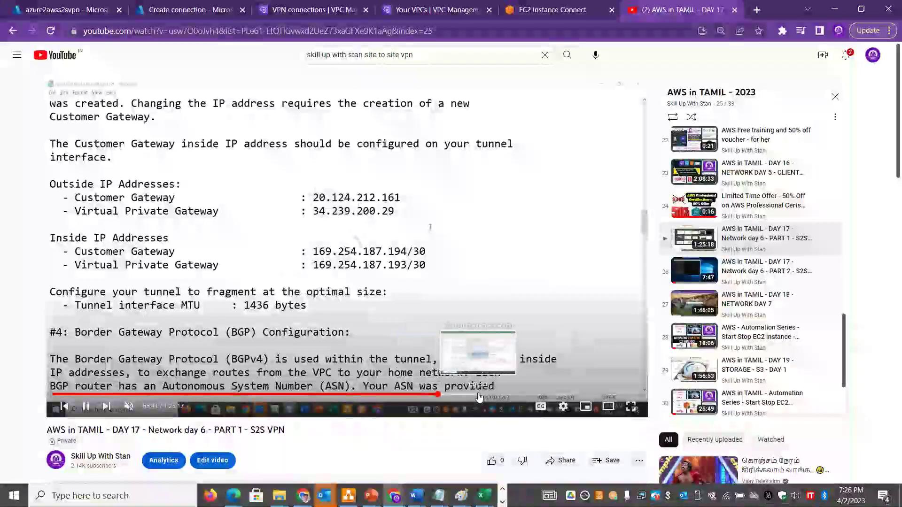
{"action": "left_click", "coordinate": [512, 395]}
{"action": "left_click", "coordinate": [547, 395]}
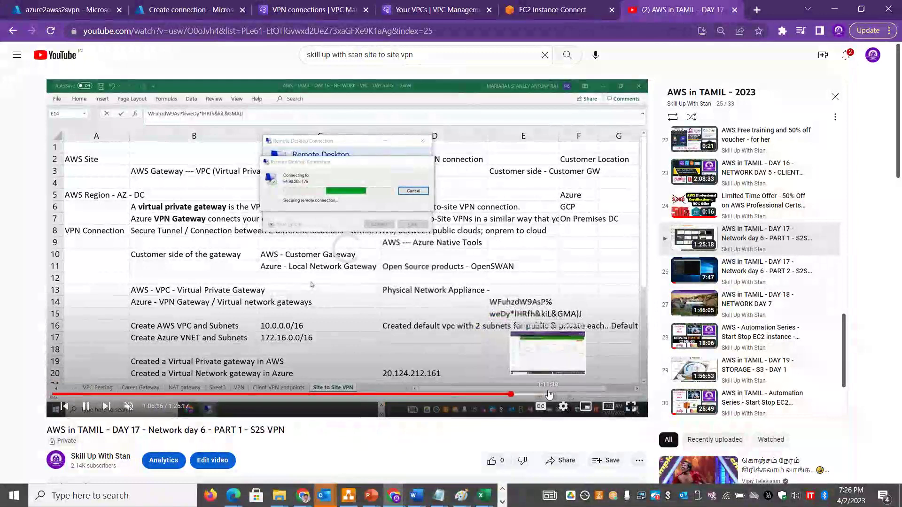
{"action": "left_click", "coordinate": [579, 394]}
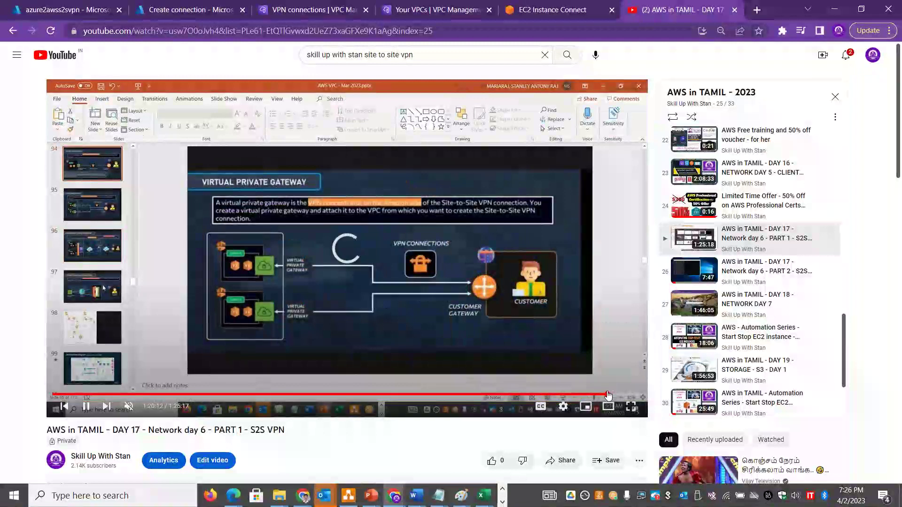
{"action": "left_click", "coordinate": [608, 395]}
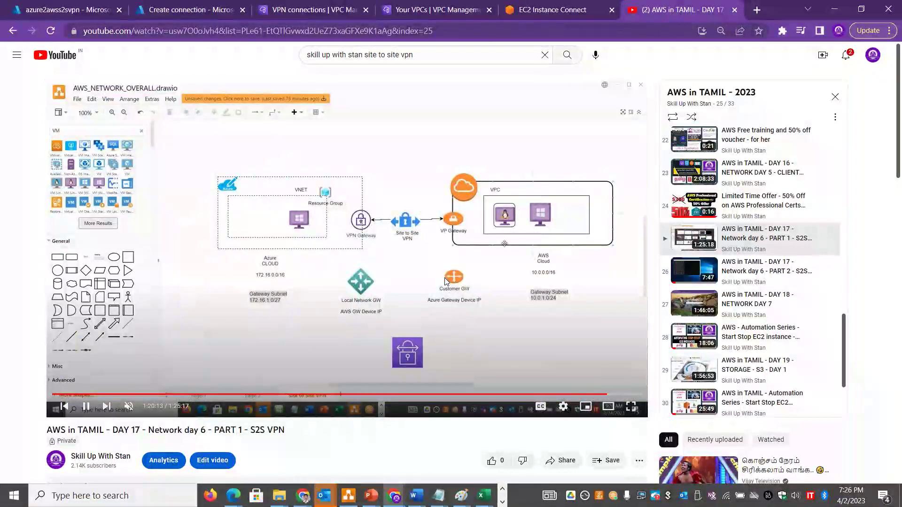
{"action": "left_click", "coordinate": [86, 406]}
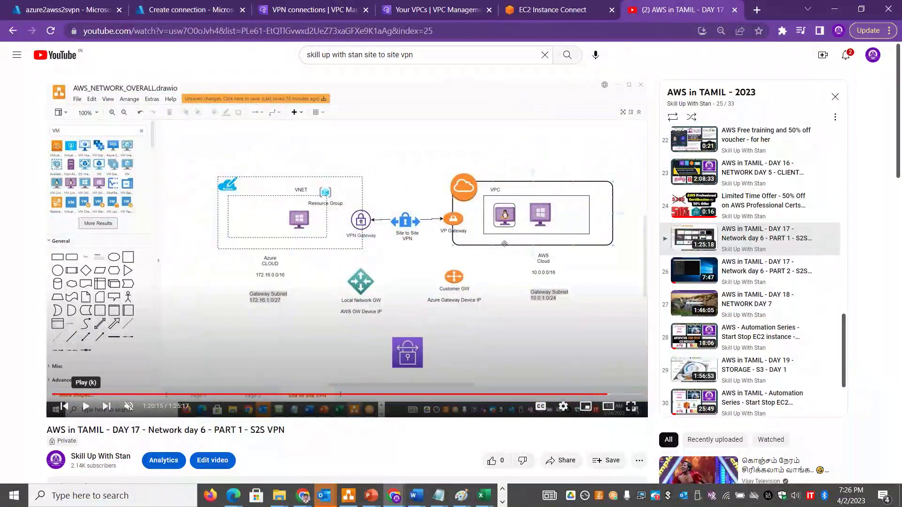
Return to the AWS VPN connections page, refresh it and view the tunnel details of AWS2AZURES2SVPN
{"action": "left_click", "coordinate": [554, 10]}
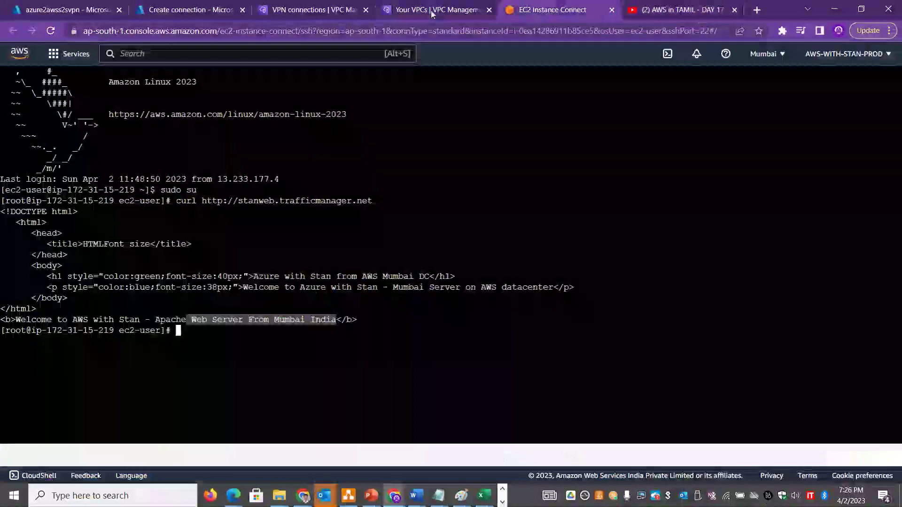
{"action": "left_click", "coordinate": [432, 11]}
{"action": "left_click_drag", "start_coordinate": [389, 286], "coordinate": [393, 199]}
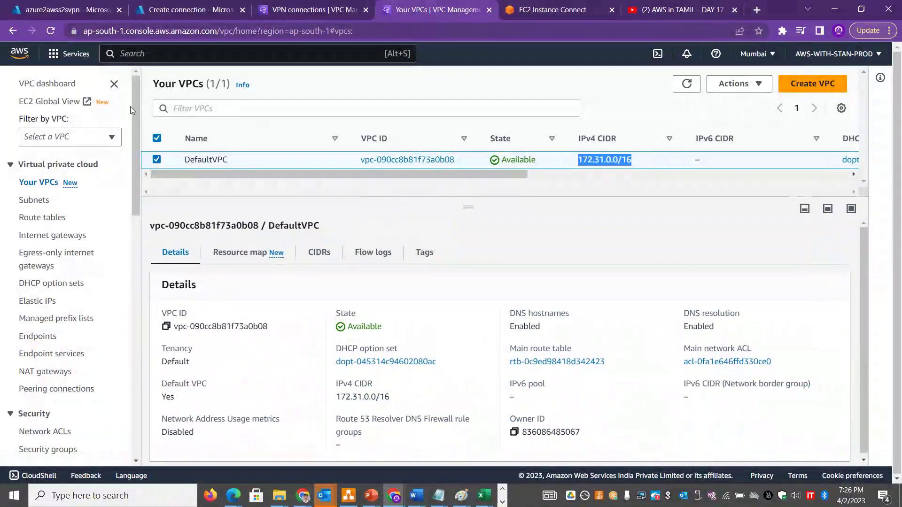
{"action": "left_click", "coordinate": [320, 10]}
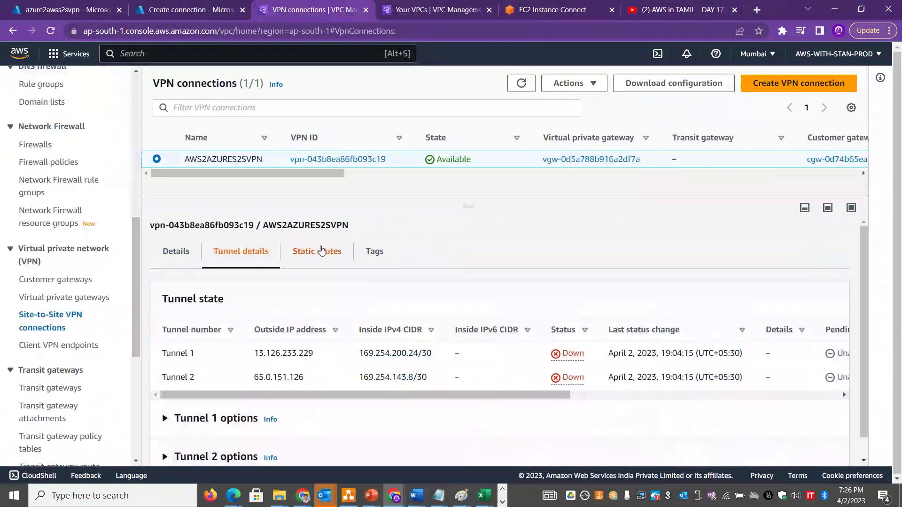
{"action": "left_click", "coordinate": [521, 83]}
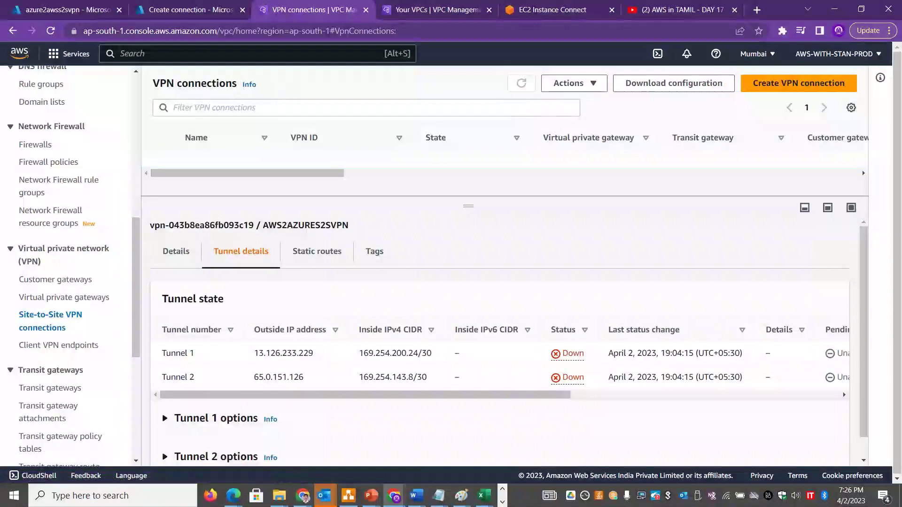
{"action": "key", "text": "F5"}
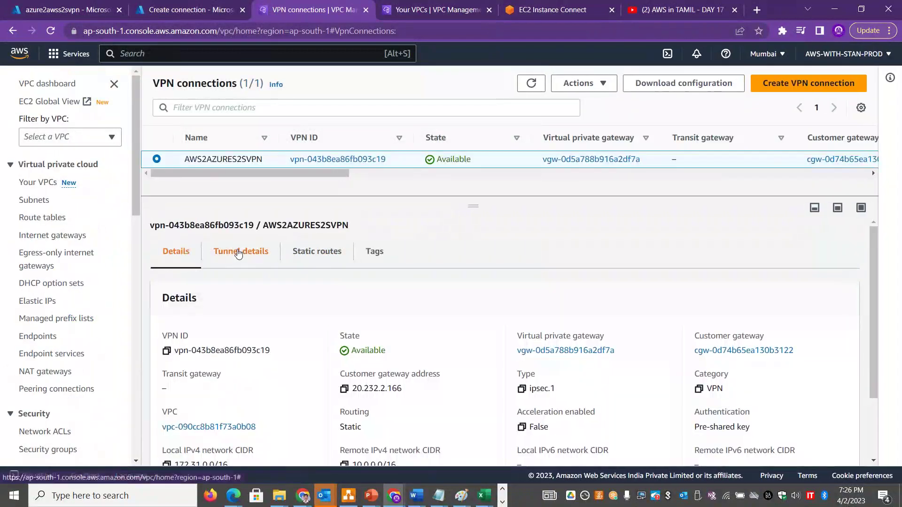
{"action": "left_click", "coordinate": [239, 252]}
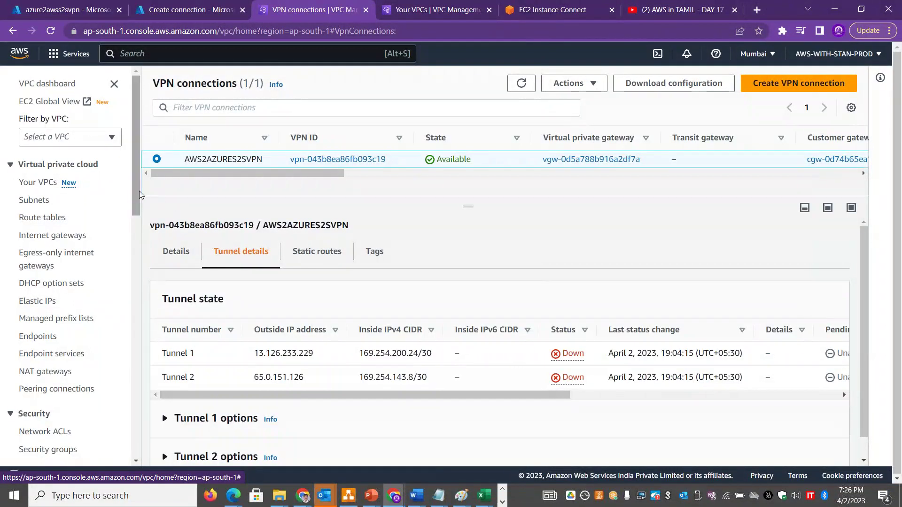
Expand the Tunnel 1 options of AWS2AZURES2SVPN and look over the tunnel state and the VPN navigation entries
{"action": "scroll", "coordinate": [134, 207], "scroll_direction": "down", "scroll_amount": 2}
{"action": "left_click_drag", "start_coordinate": [430, 396], "coordinate": [280, 419]}
{"action": "left_click", "coordinate": [242, 420]}
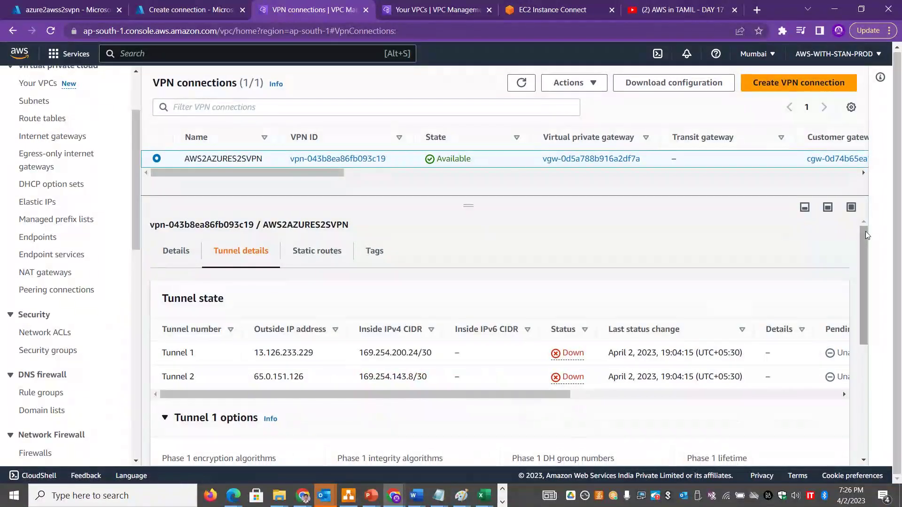
{"action": "mouse_move", "coordinate": [861, 233]}
{"action": "left_mouse_down"}
{"action": "mouse_move", "coordinate": [860, 360]}
{"action": "mouse_move", "coordinate": [863, 215]}
{"action": "left_mouse_up"}
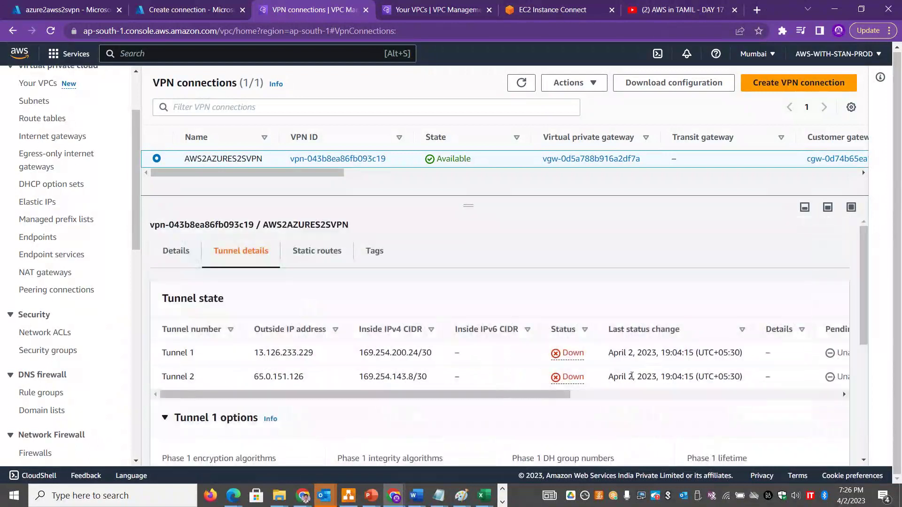
{"action": "mouse_move", "coordinate": [541, 395]}
{"action": "left_mouse_down"}
{"action": "mouse_move", "coordinate": [811, 394]}
{"action": "mouse_move", "coordinate": [542, 393]}
{"action": "left_mouse_up"}
{"action": "left_click_drag", "start_coordinate": [132, 228], "coordinate": [142, 334]}
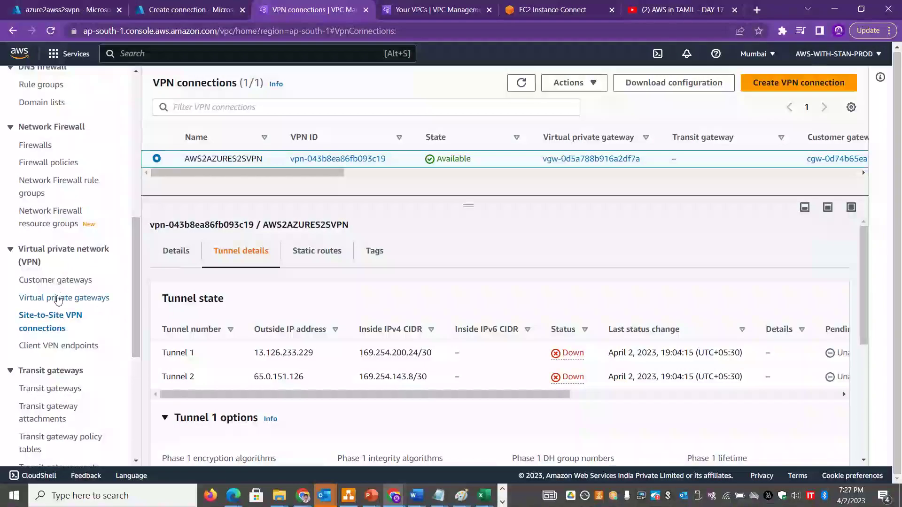
{"action": "left_click", "coordinate": [602, 83]}
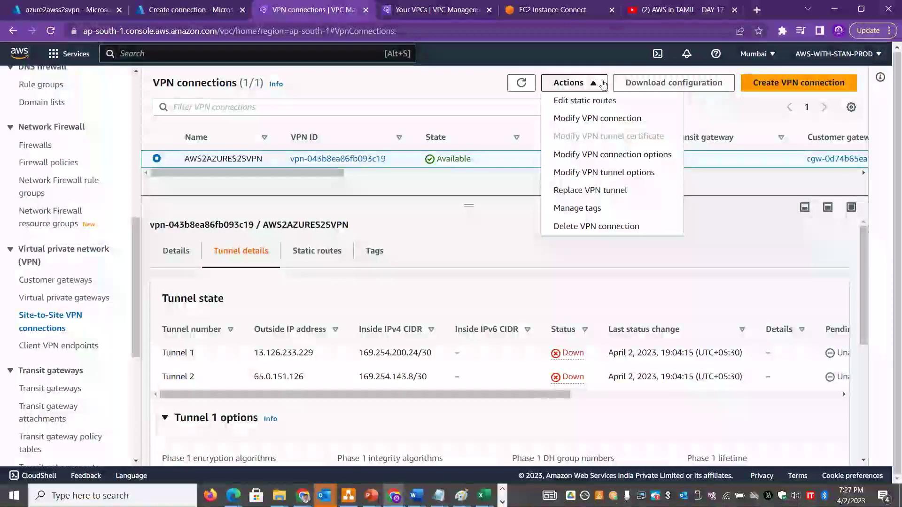
{"action": "left_click", "coordinate": [602, 105]}
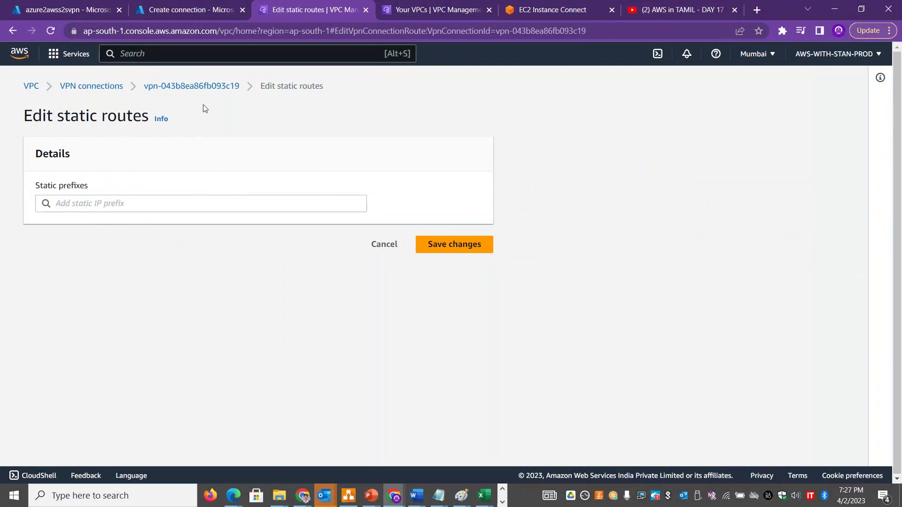
{"action": "left_click", "coordinate": [199, 89]}
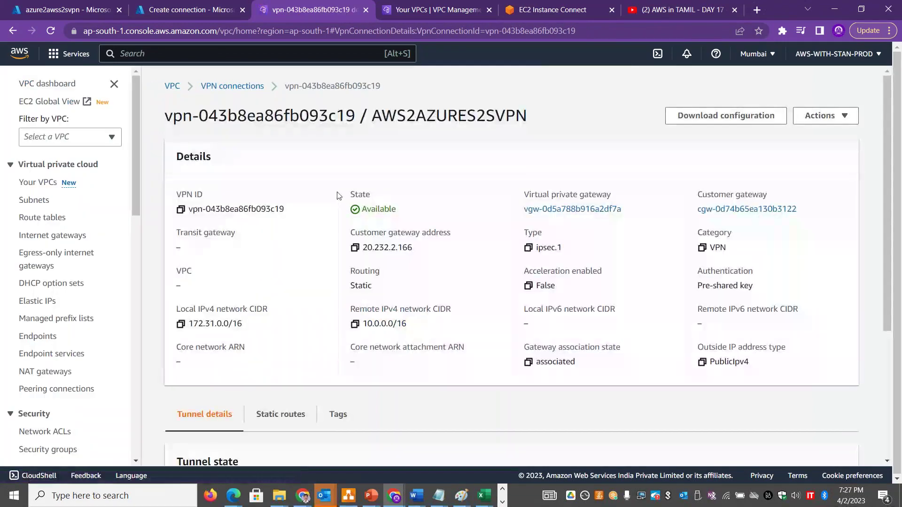
{"action": "left_click", "coordinate": [233, 86]}
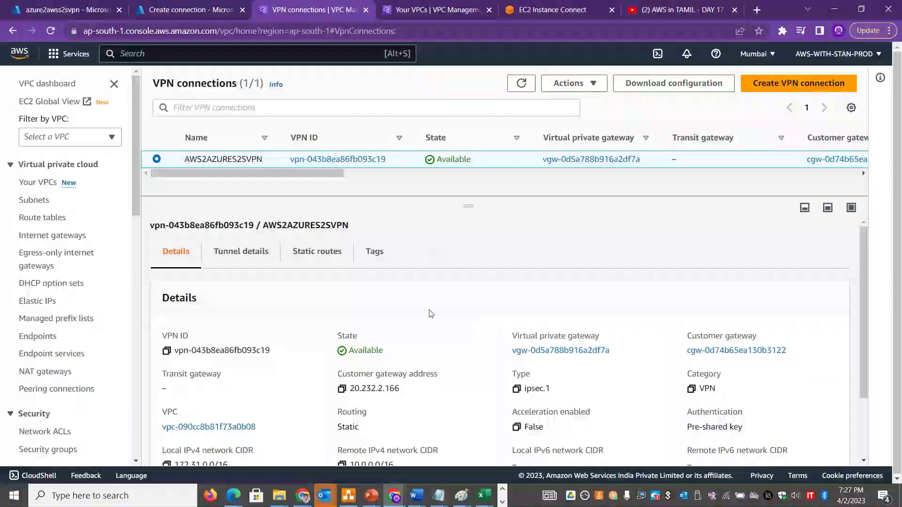
{"action": "left_click", "coordinate": [258, 255]}
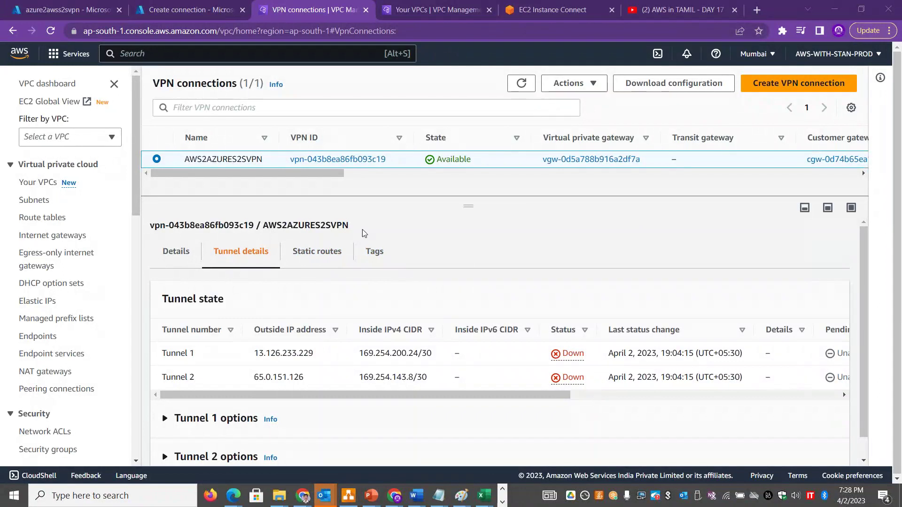
Open the static routes of AWS2AZURES2SVPN for editing and copy the address space 10.0.0.0/16 of STAN-EUS-VNET-01 from the Azure portal
{"action": "left_click", "coordinate": [569, 83]}
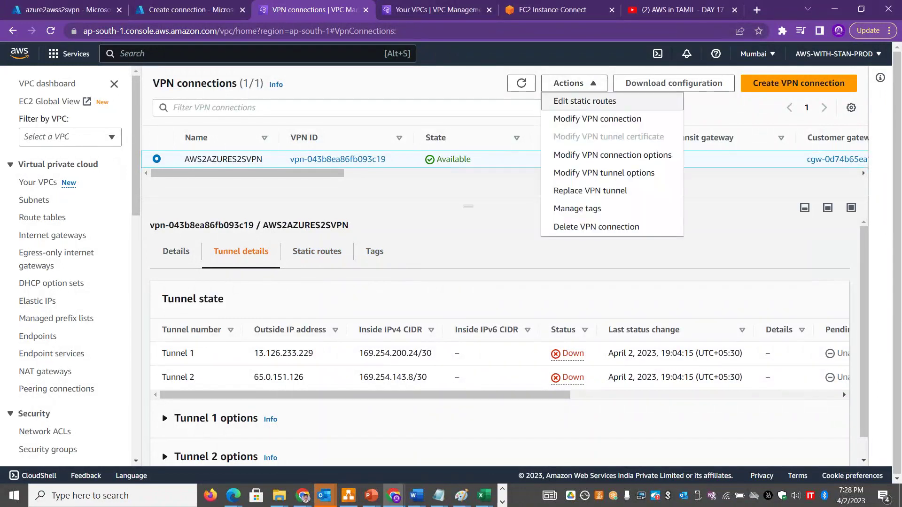
{"action": "left_click", "coordinate": [577, 103]}
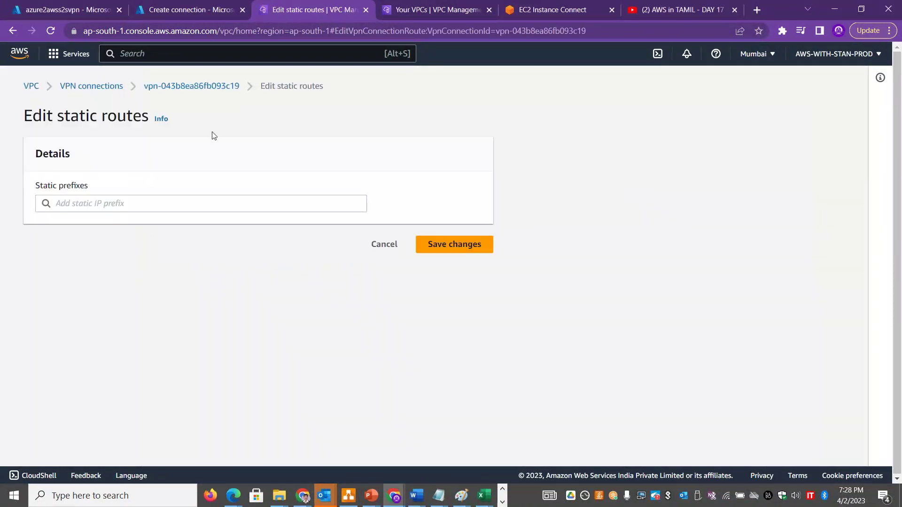
{"action": "left_click", "coordinate": [66, 12]}
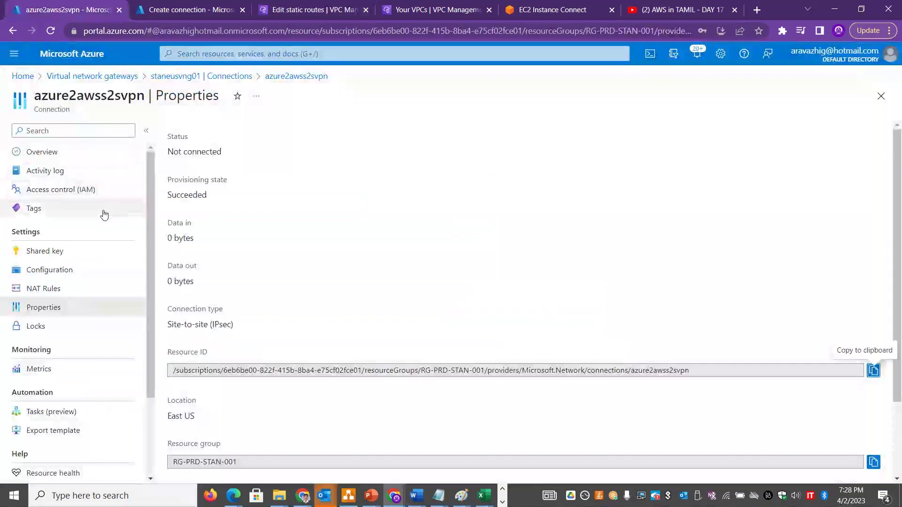
{"action": "left_click", "coordinate": [23, 76]}
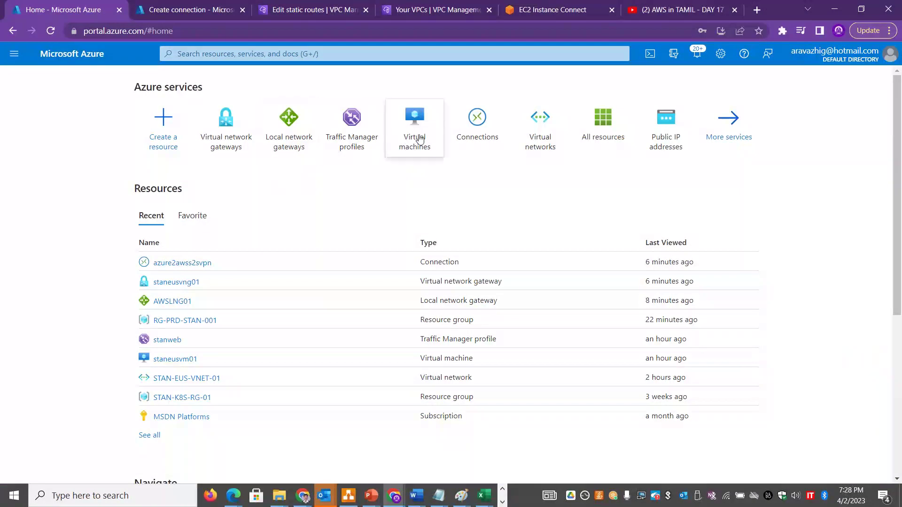
{"action": "mouse_move", "coordinate": [420, 139]}
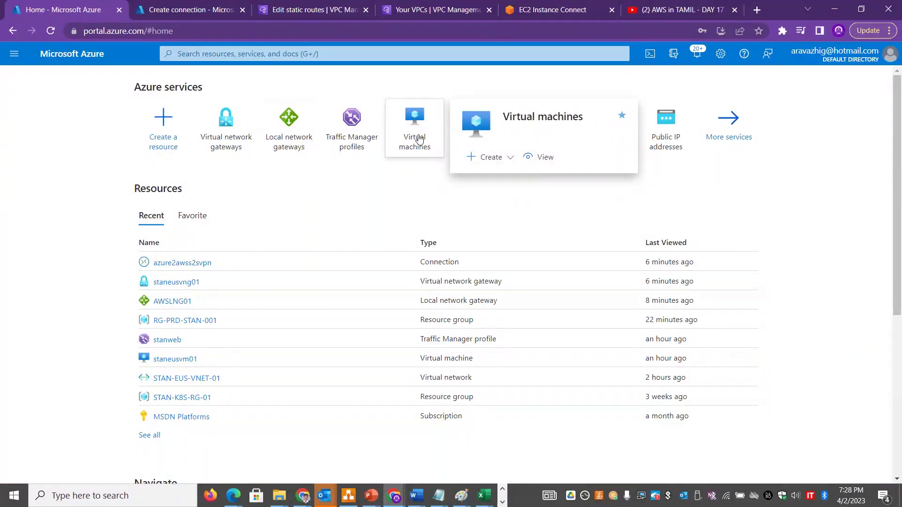
{"action": "left_click", "coordinate": [210, 54]}
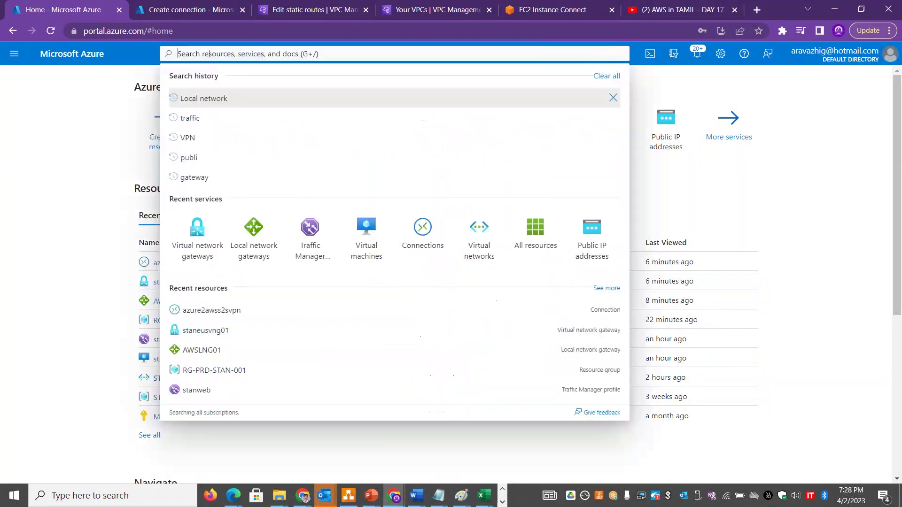
{"action": "left_click", "coordinate": [830, 153]}
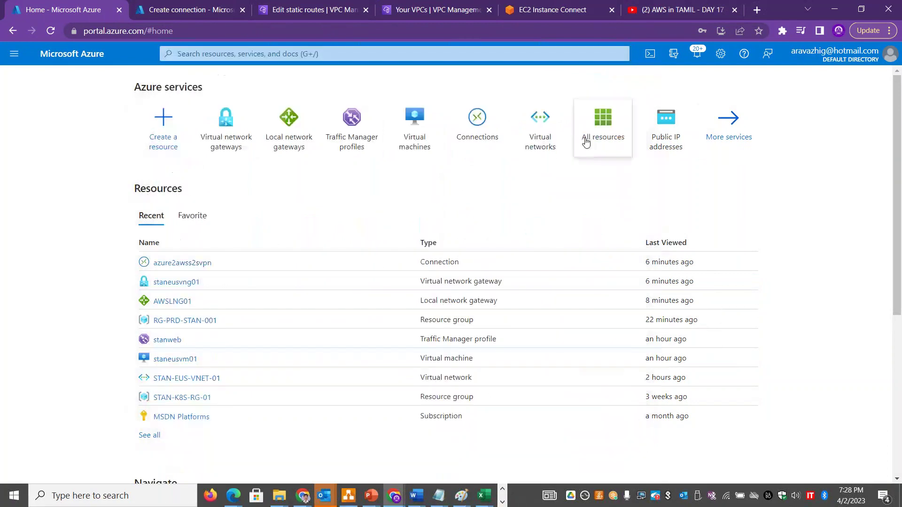
{"action": "left_click", "coordinate": [555, 134]}
{"action": "left_click", "coordinate": [96, 224]}
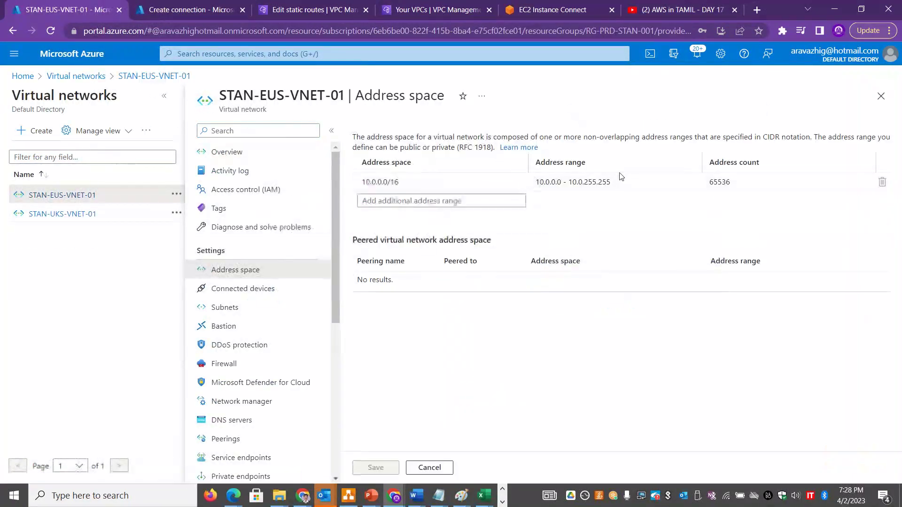
{"action": "left_click_drag", "start_coordinate": [402, 183], "coordinate": [349, 183]}
{"action": "key", "text": "ctrl+c"}
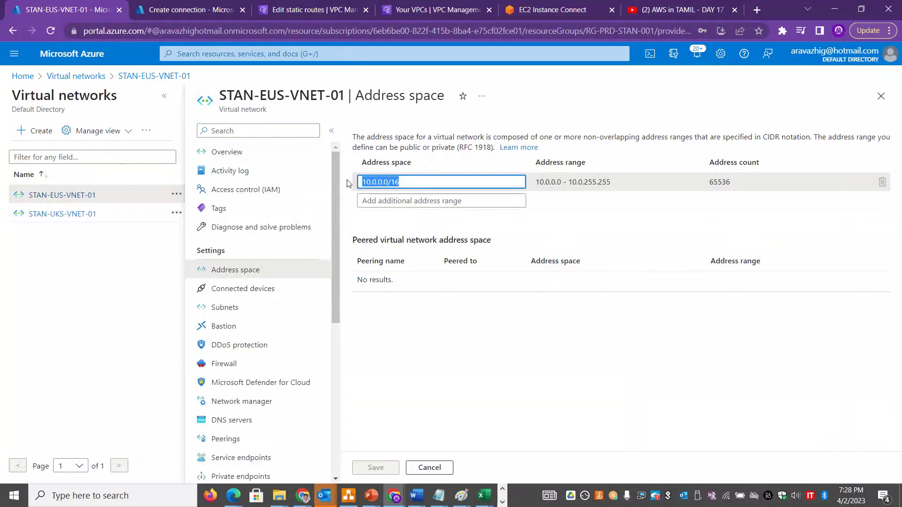
Add 10.0.0.0/16 as a static prefix to the AWS2AZURES2SVPN connection and save the changes
{"action": "left_click", "coordinate": [427, 10]}
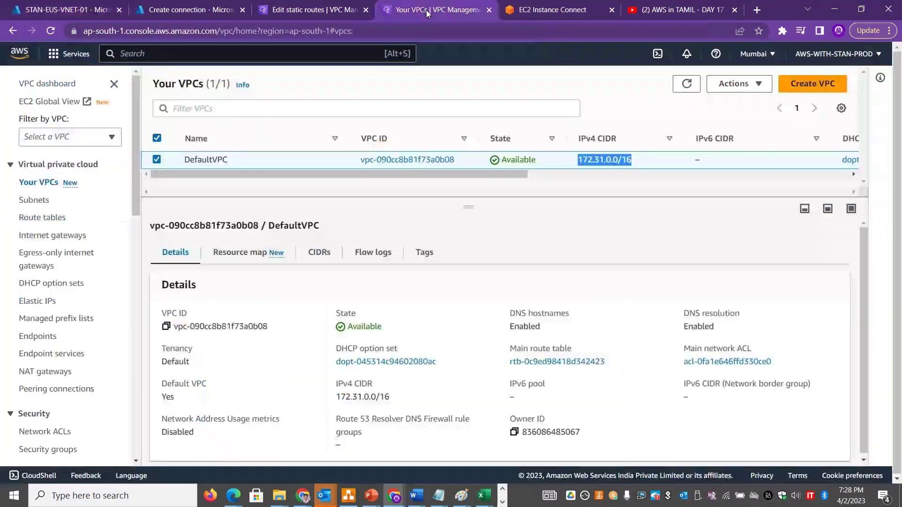
{"action": "left_click", "coordinate": [328, 10]}
{"action": "left_click", "coordinate": [197, 203]}
{"action": "key", "text": "ctrl+v"}
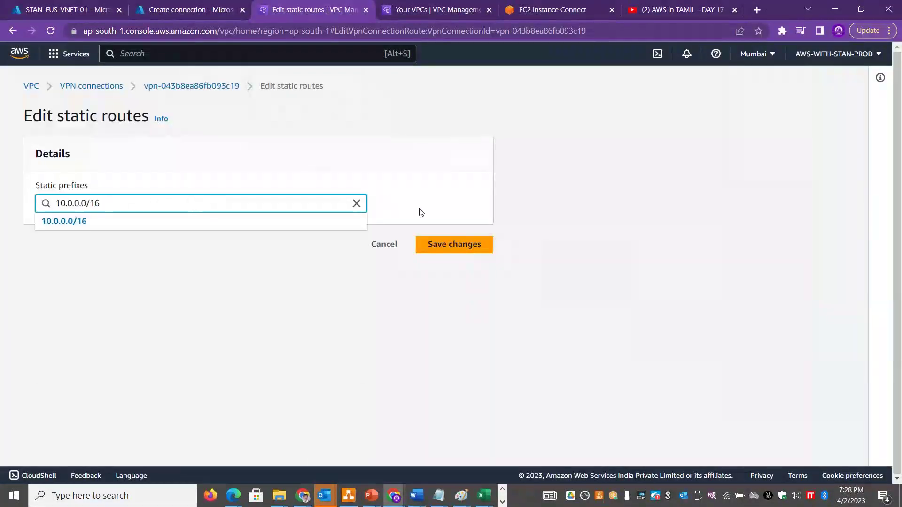
{"action": "left_click", "coordinate": [157, 227]}
{"action": "left_click", "coordinate": [449, 264]}
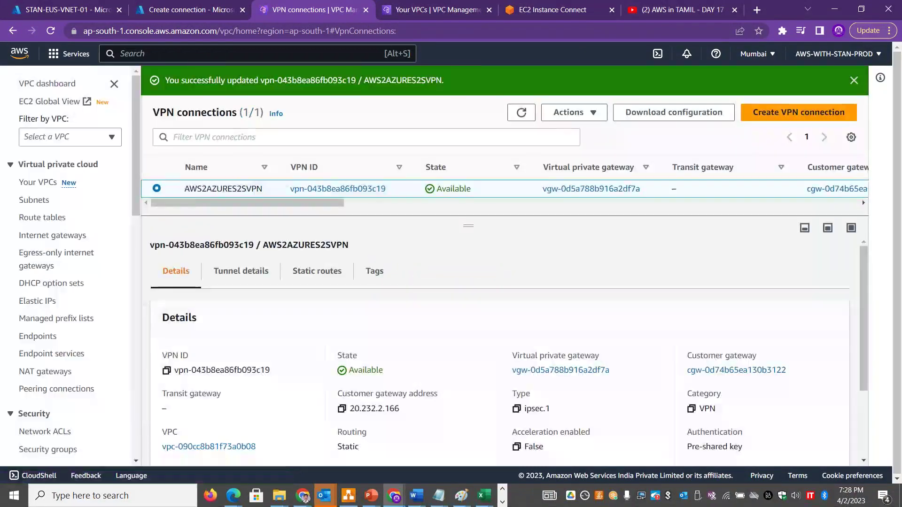
Check the tunnel details of AWS2AZURES2SVPN repeatedly, refreshing the VPN connections list and reloading the page between checks
{"action": "left_click", "coordinate": [244, 271]}
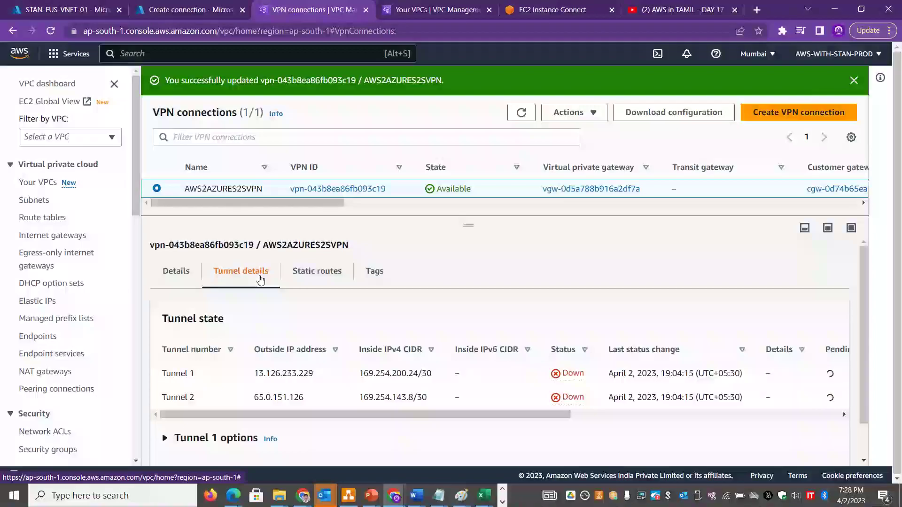
{"action": "left_click", "coordinate": [522, 112]}
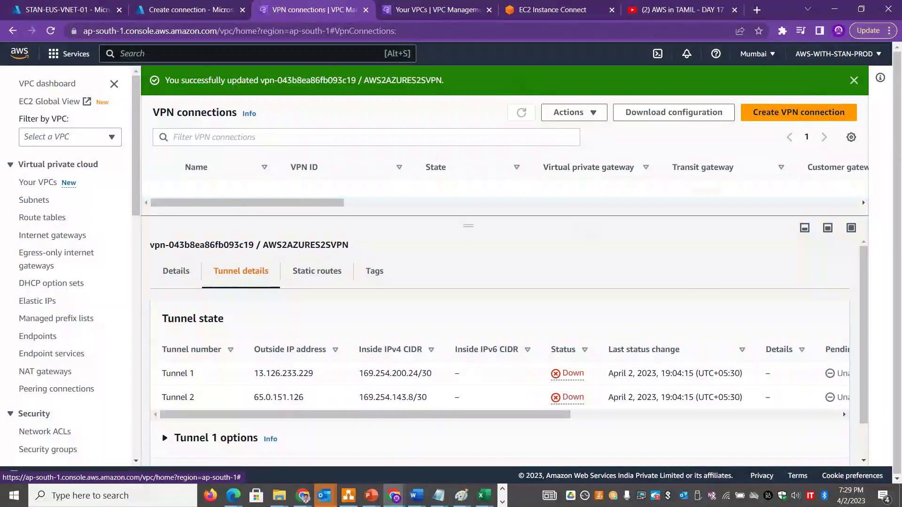
{"action": "left_click", "coordinate": [466, 31]}
{"action": "key", "text": "Return"}
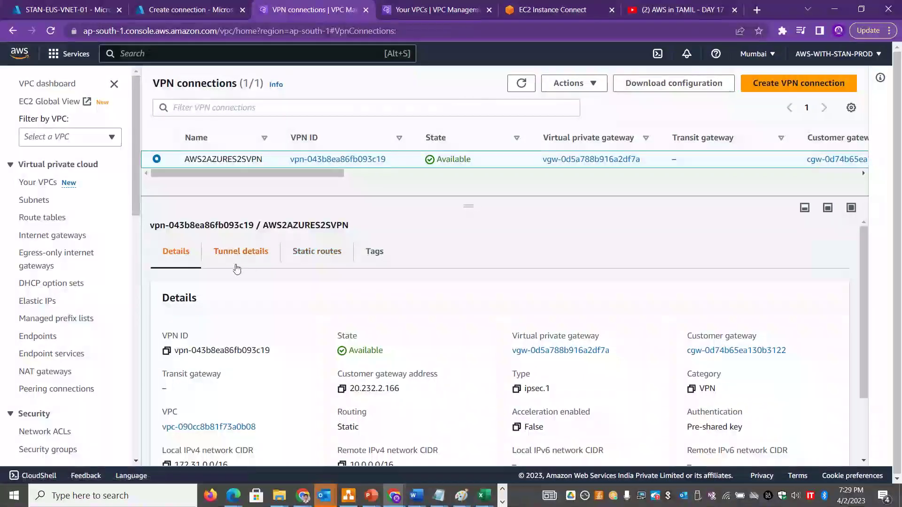
{"action": "left_click", "coordinate": [234, 258]}
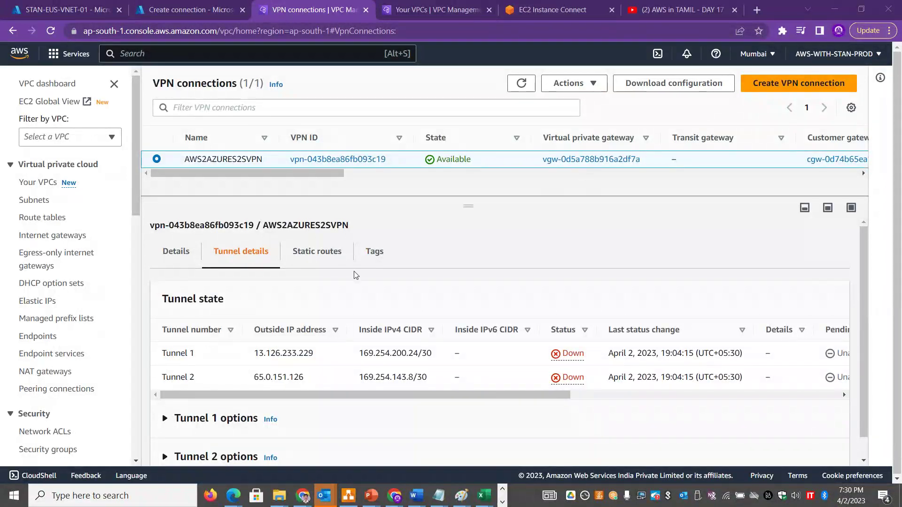
{"action": "left_click", "coordinate": [506, 33]}
{"action": "key", "text": "Return"}
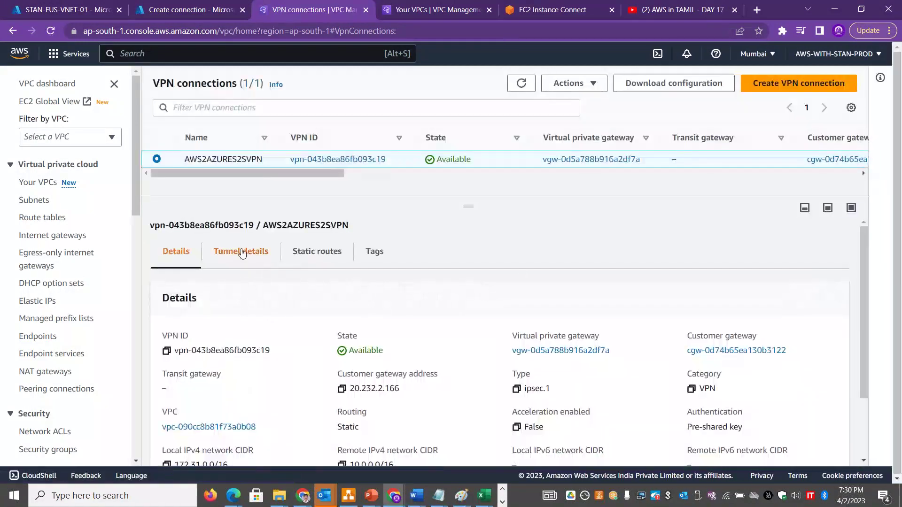
{"action": "left_click", "coordinate": [243, 253]}
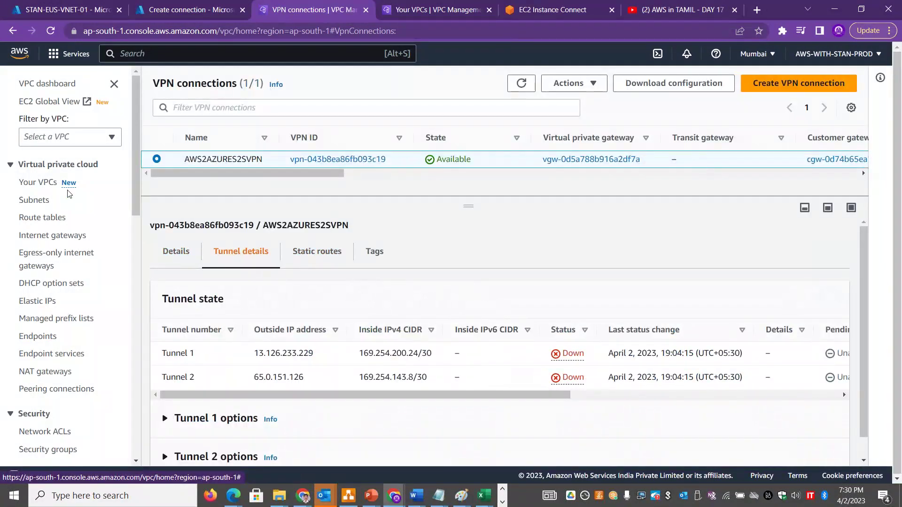
In the Azure portal, open the connections of the virtual network gateway staneusvng01 and check the status of azure2awss2svpn
{"action": "left_click", "coordinate": [63, 11]}
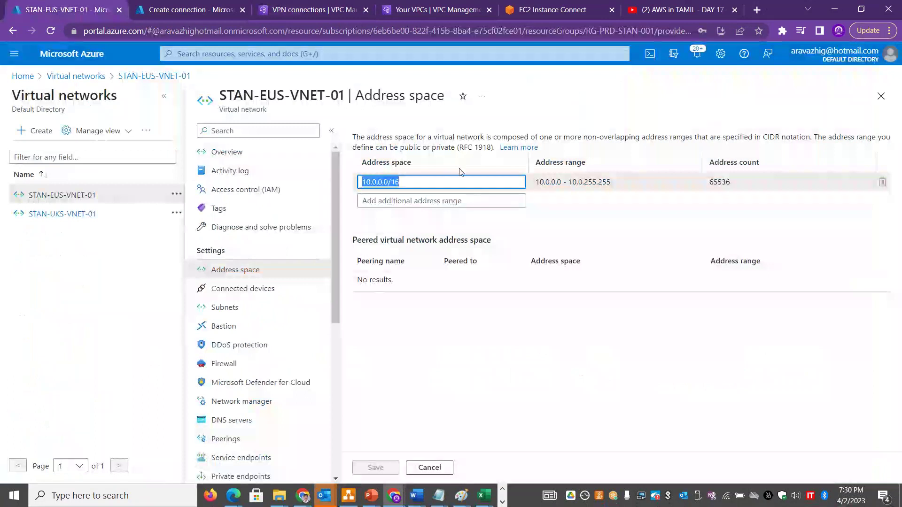
{"action": "left_click", "coordinate": [881, 96]}
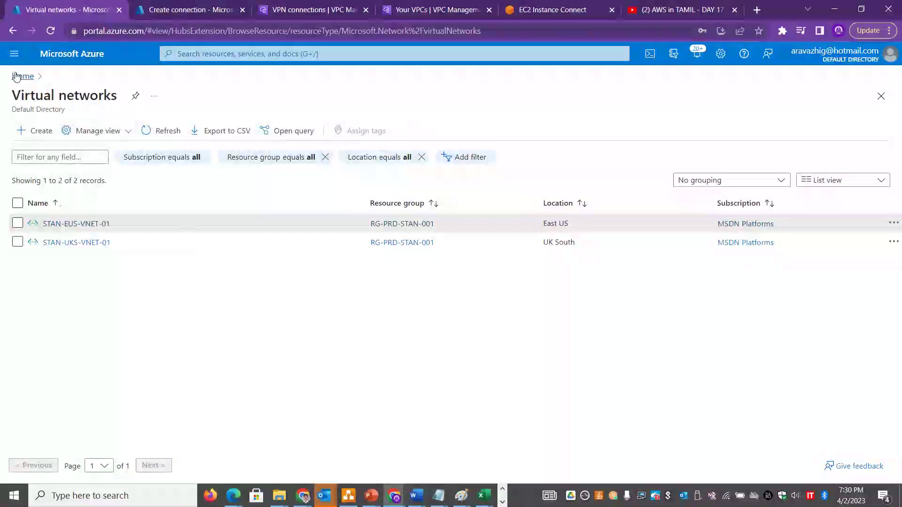
{"action": "left_click", "coordinate": [22, 75]}
{"action": "left_click", "coordinate": [290, 145]}
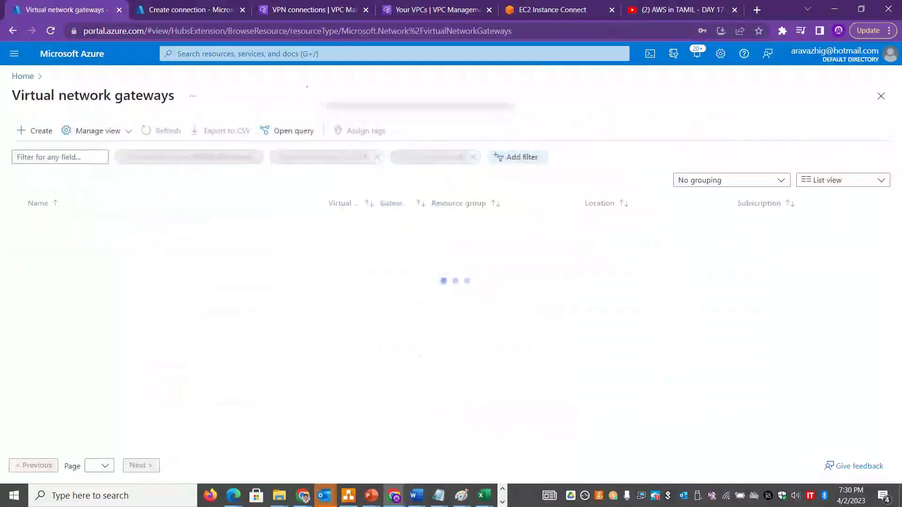
{"action": "left_click", "coordinate": [75, 225]}
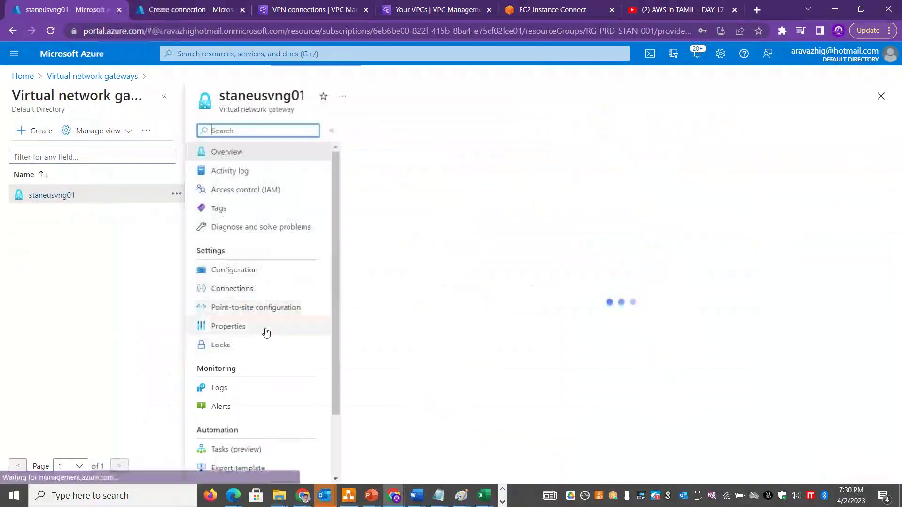
{"action": "left_click", "coordinate": [250, 292]}
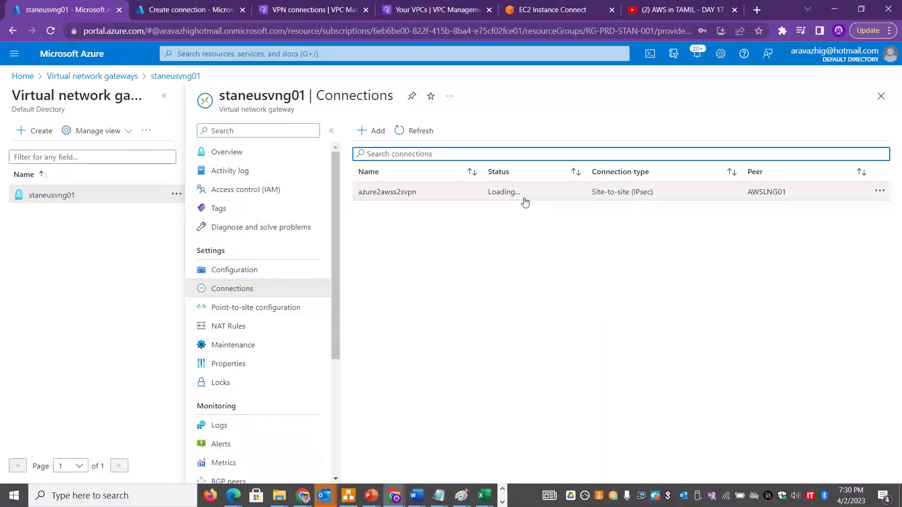
{"action": "left_click", "coordinate": [164, 96]}
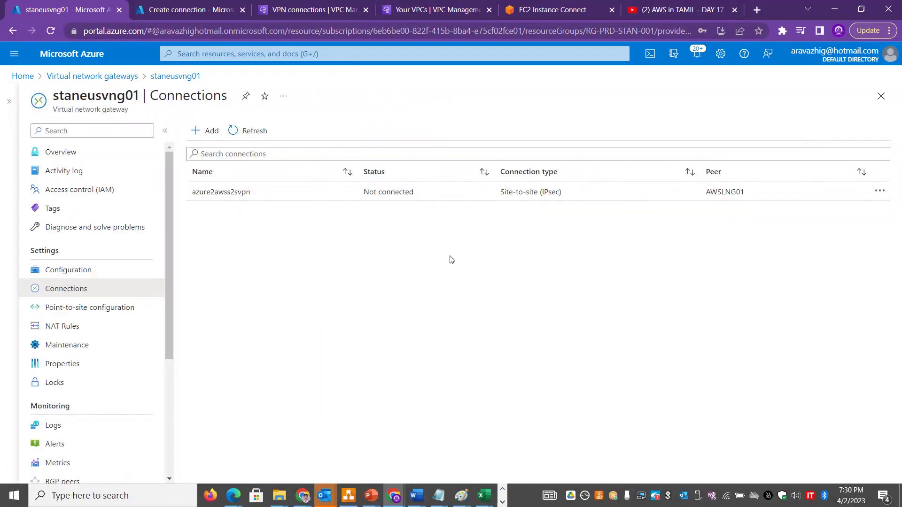
Return to the AWS VPC console and show the routes of the main route table, highlighting the 172.31.0.0/16 destination
{"action": "left_click", "coordinate": [429, 11]}
{"action": "left_click", "coordinate": [59, 217]}
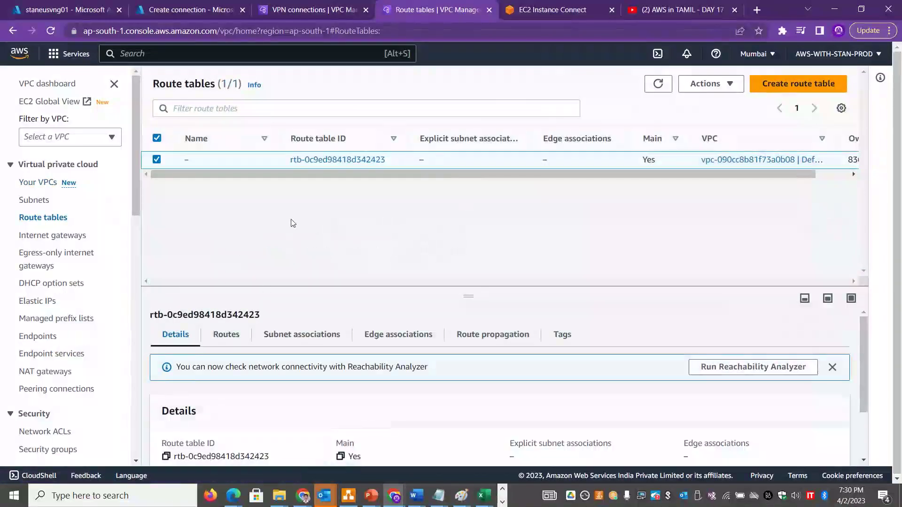
{"action": "left_click_drag", "start_coordinate": [407, 287], "coordinate": [393, 189]}
{"action": "left_click", "coordinate": [224, 261]}
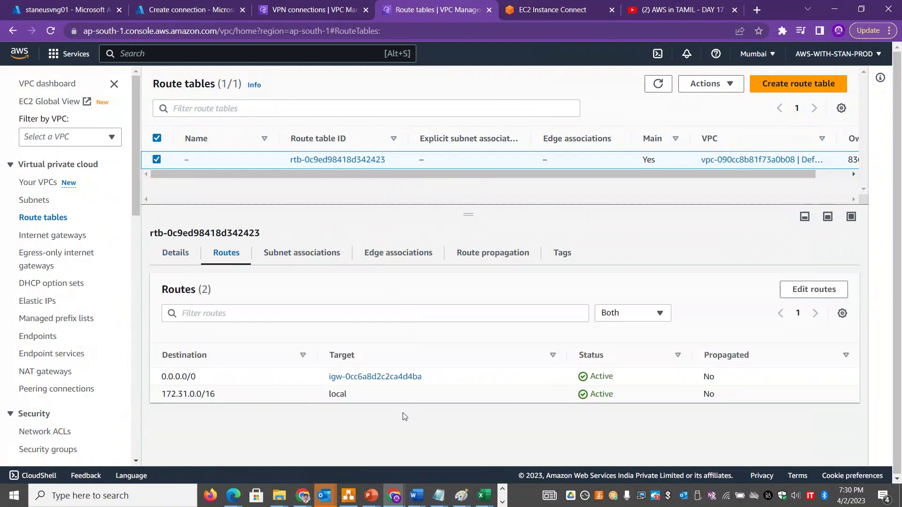
{"action": "left_click_drag", "start_coordinate": [231, 399], "coordinate": [160, 395]}
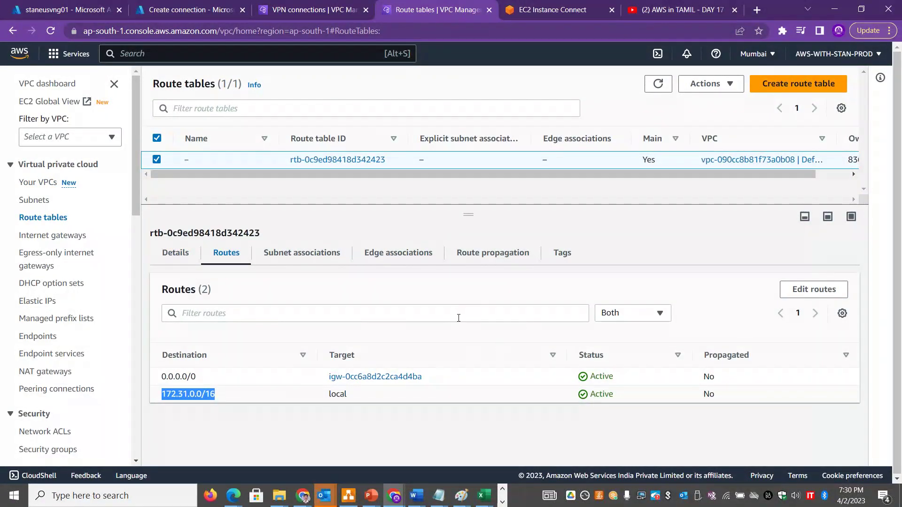
Add a route to the main route table for 10.0.0.0/16 targeting virtual private gateway vgw-0d5a788b916a2df7a and save the changes
{"action": "left_click", "coordinate": [799, 290]}
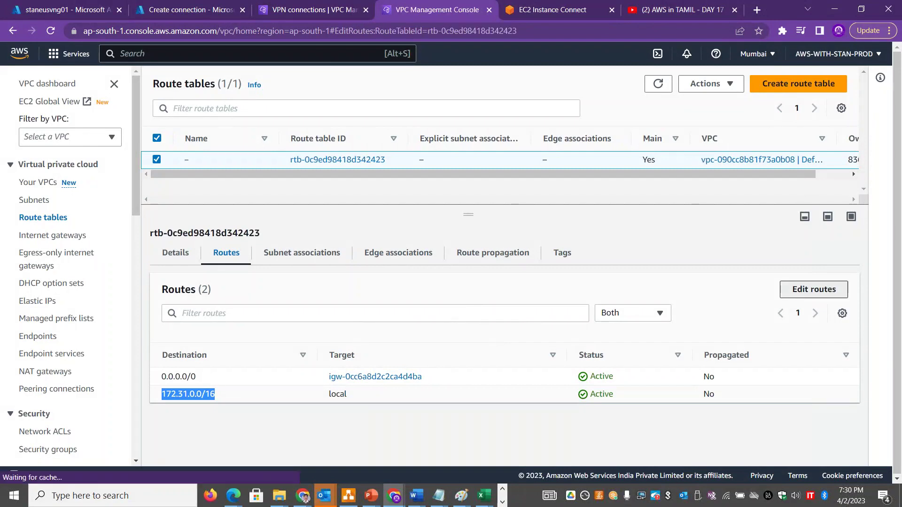
{"action": "left_click", "coordinate": [96, 258]}
{"action": "left_click", "coordinate": [92, 253]}
{"action": "type", "text": "10.0.0.0/16"}
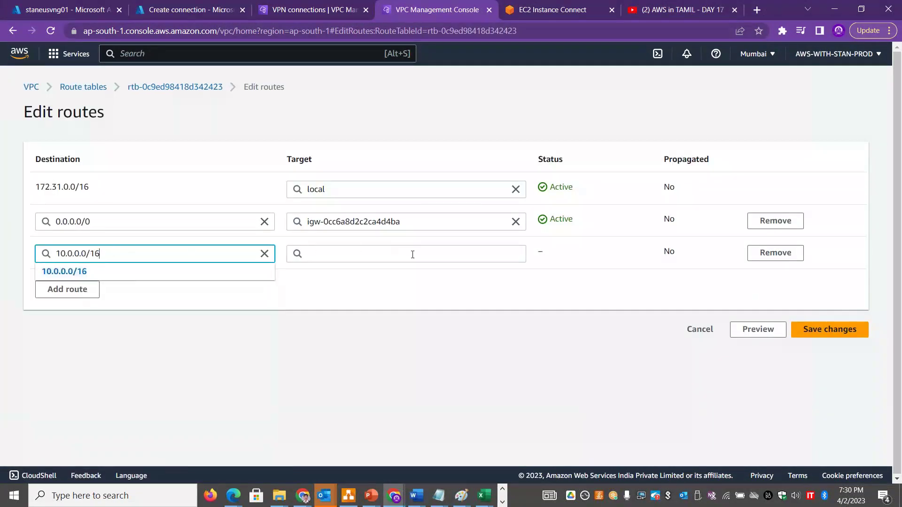
{"action": "left_click", "coordinate": [413, 258]}
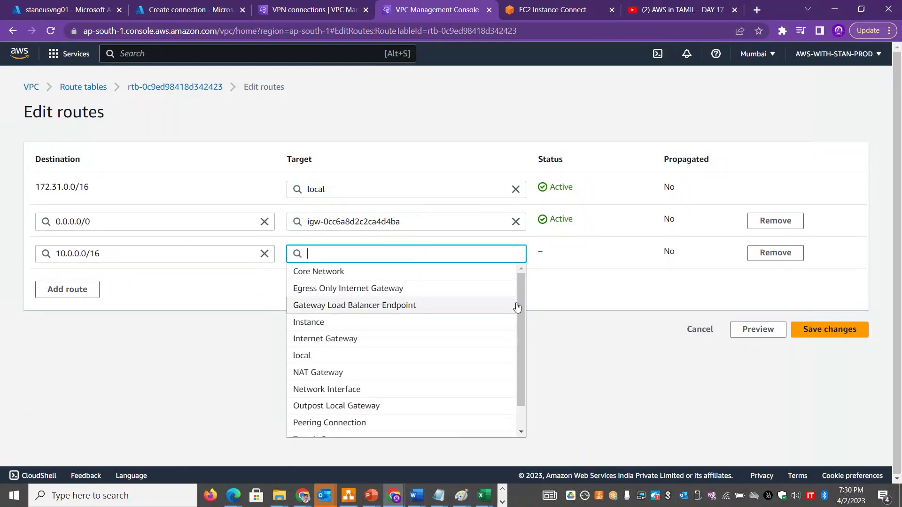
{"action": "left_click_drag", "start_coordinate": [521, 306], "coordinate": [522, 357]}
{"action": "left_click", "coordinate": [383, 429]}
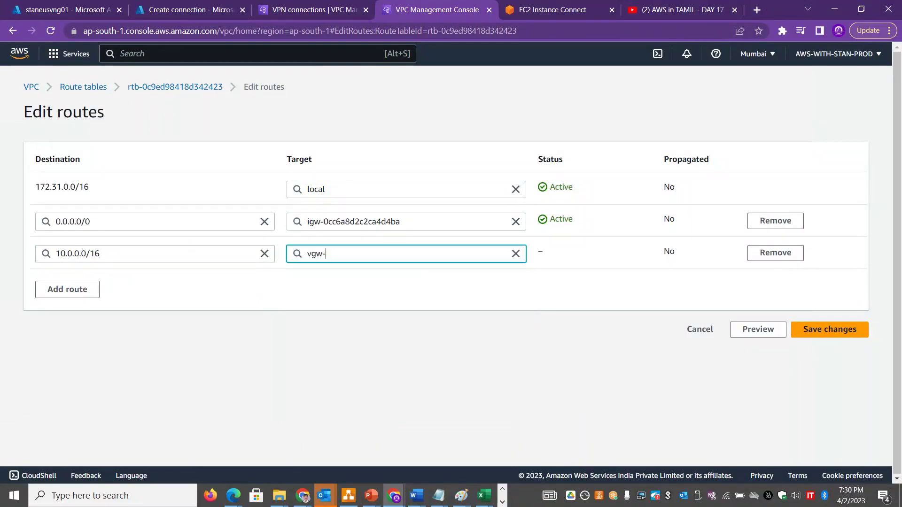
{"action": "left_click", "coordinate": [389, 272]}
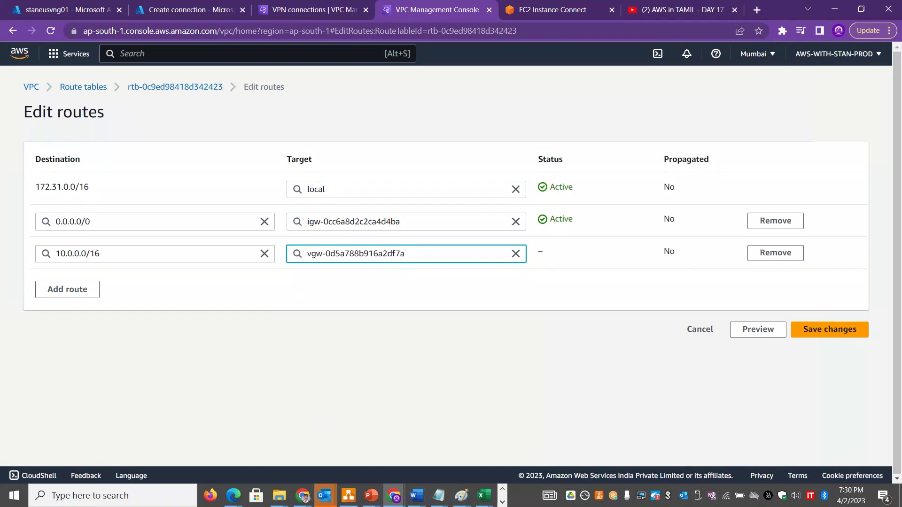
{"action": "key", "text": "alt+Tab"}
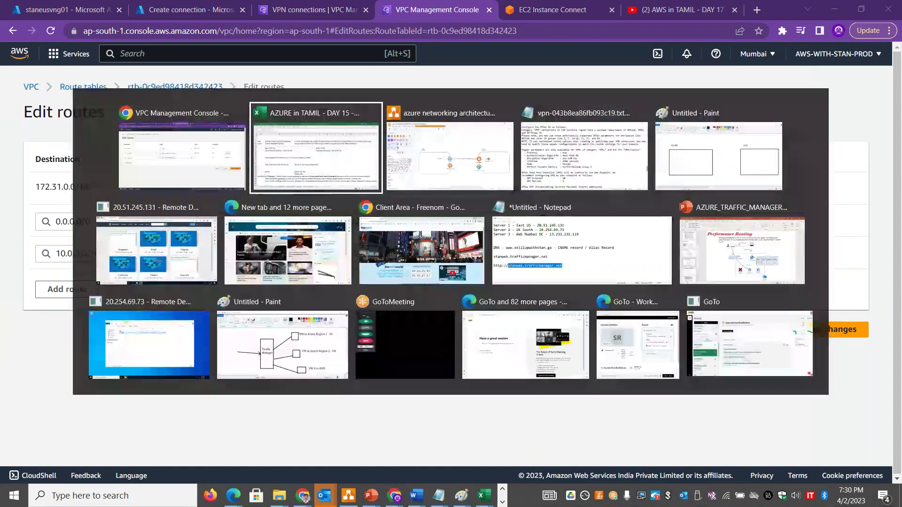
{"action": "key", "text": "alt+shift+Tab"}
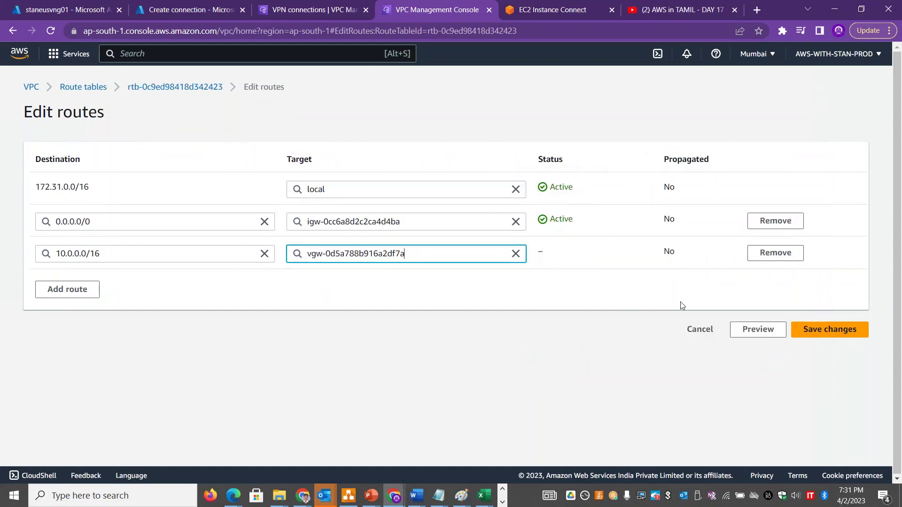
{"action": "left_click", "coordinate": [811, 330]}
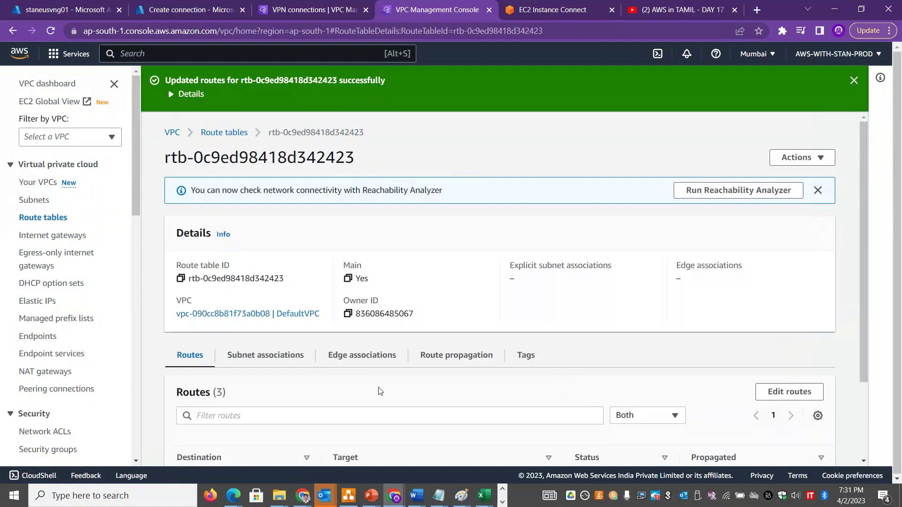
Look at the virtual private gateways and the tunnel details of AWS2AZURES2SVPN, refreshing the VPN connections page
{"action": "left_click_drag", "start_coordinate": [132, 176], "coordinate": [137, 325]}
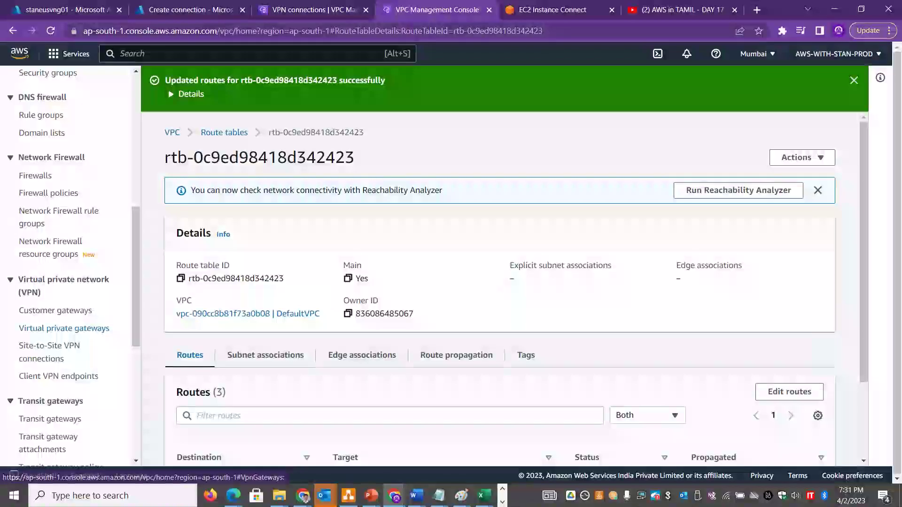
{"action": "left_click", "coordinate": [106, 327]}
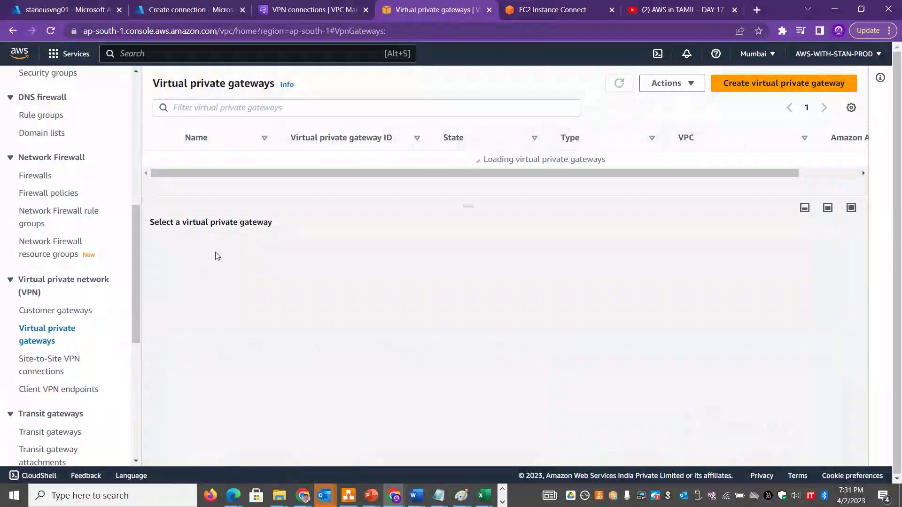
{"action": "left_click", "coordinate": [65, 360]}
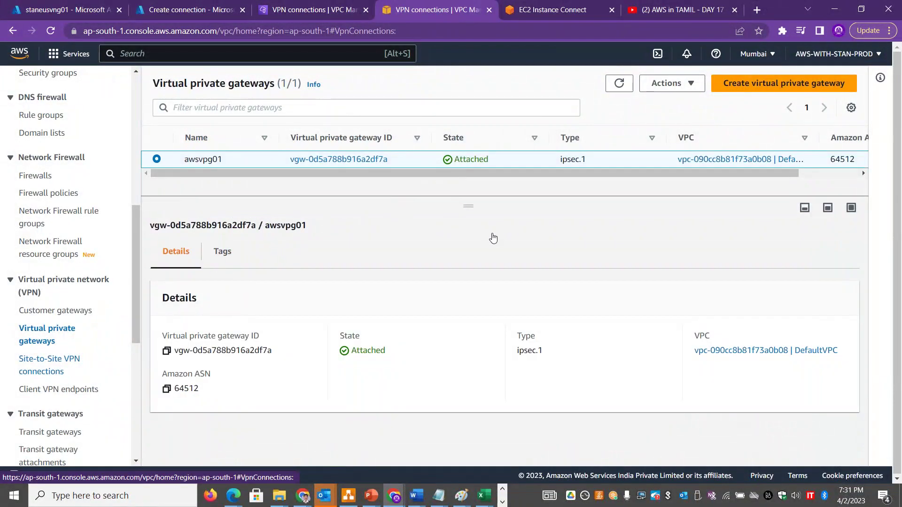
{"action": "left_click", "coordinate": [157, 160]}
{"action": "left_click", "coordinate": [245, 250]}
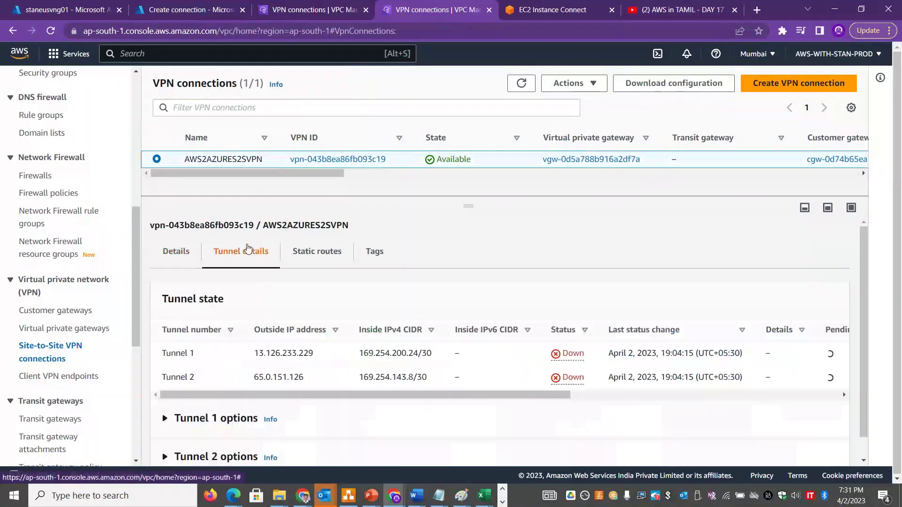
{"action": "left_click", "coordinate": [522, 89]}
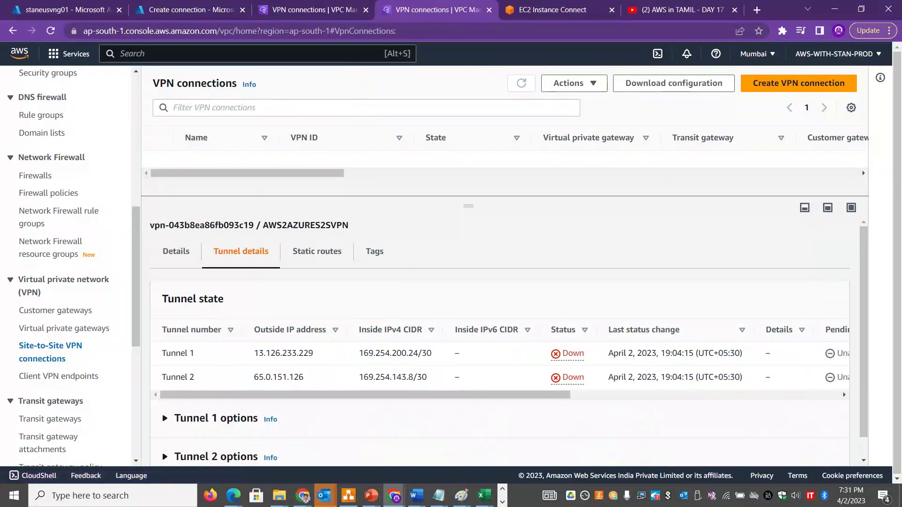
{"action": "left_click", "coordinate": [520, 33]}
{"action": "key", "text": "Return"}
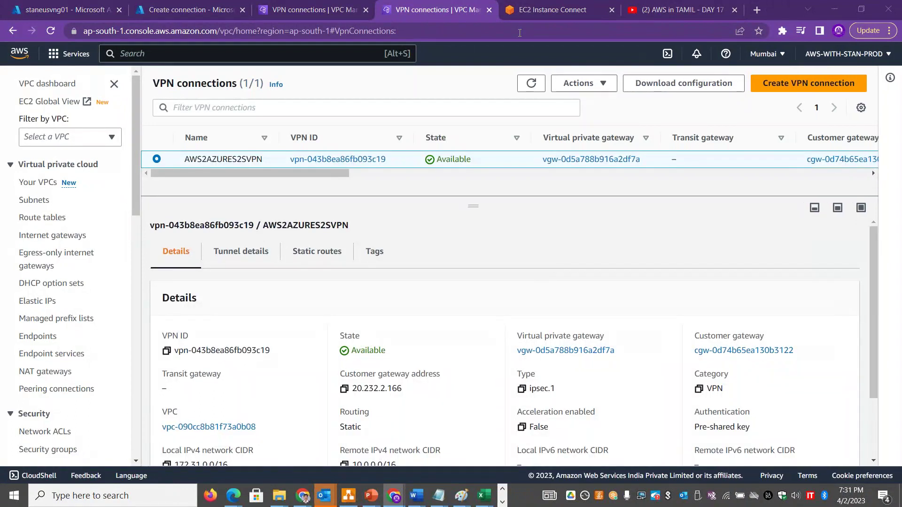
Switch to the Excel notes and enter "Connection - IPSEC Tunnel" in B22 and "IPSec - IP Security" in C22 of the S2S VPN sheet
{"action": "key", "text": "alt+Tab"}
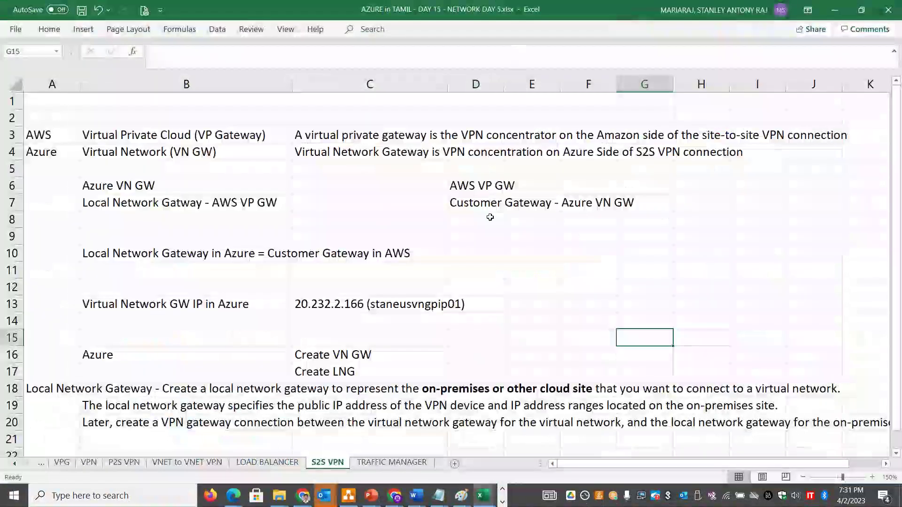
{"action": "left_click", "coordinate": [485, 237]}
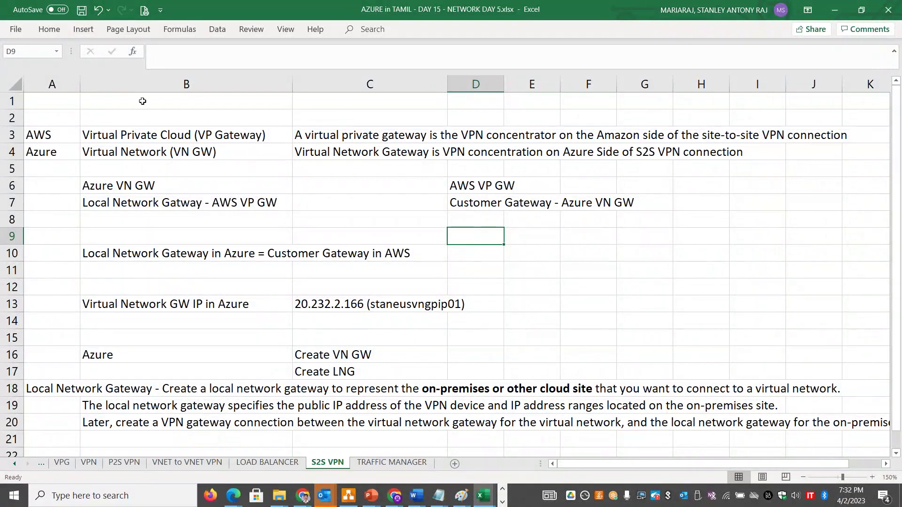
{"action": "left_click", "coordinate": [142, 101]}
{"action": "key", "text": "Down"}
{"action": "key", "text": "Down"}
{"action": "key", "text": "Down"}
{"action": "key", "text": "Down"}
{"action": "key", "text": "Down"}
{"action": "key", "text": "Down"}
{"action": "key", "text": "Down"}
{"action": "key", "text": "Down"}
{"action": "key", "text": "Down"}
{"action": "key", "text": "Down"}
{"action": "key", "text": "Down"}
{"action": "key", "text": "Down"}
{"action": "key", "text": "Down"}
{"action": "key", "text": "Down"}
{"action": "key", "text": "Down"}
{"action": "key", "text": "Down"}
{"action": "key", "text": "Down"}
{"action": "key", "text": "Down"}
{"action": "key", "text": "Down"}
{"action": "key", "text": "Down"}
{"action": "key", "text": "Down"}
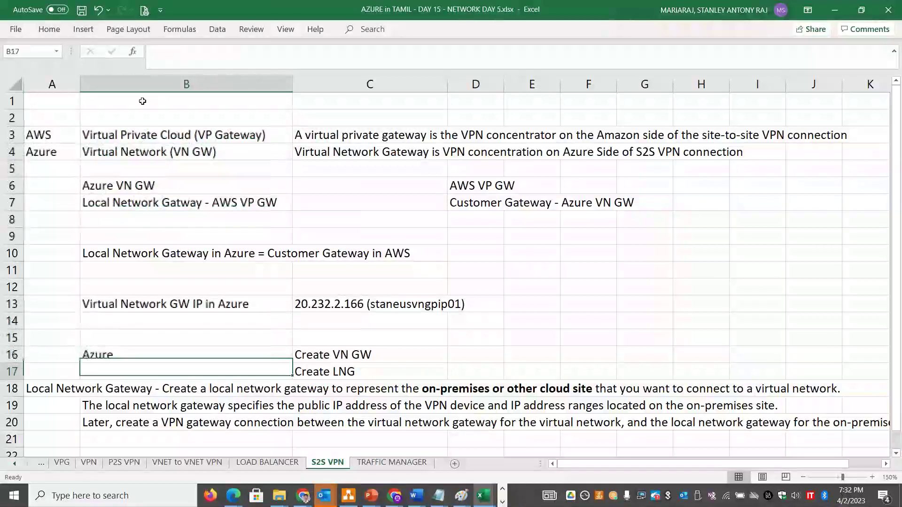
{"action": "left_click", "coordinate": [104, 232]}
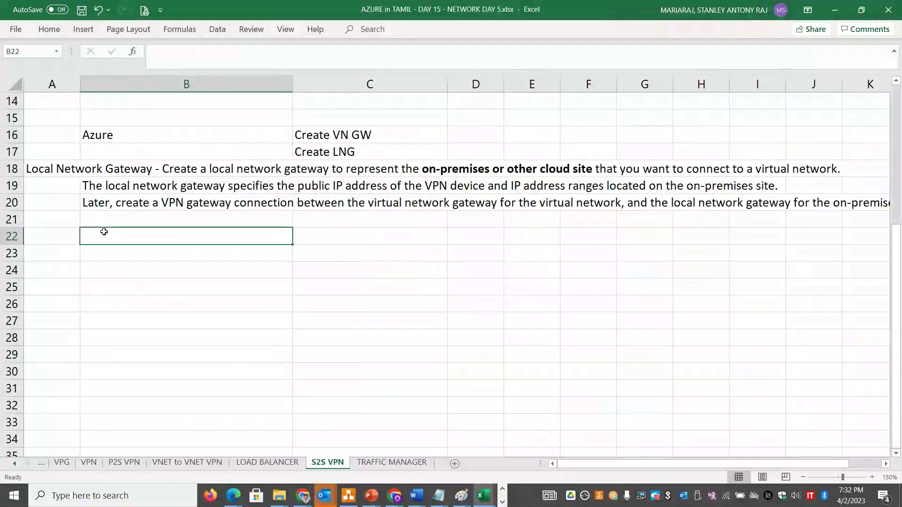
{"action": "type", "text": "Connection - IP"}
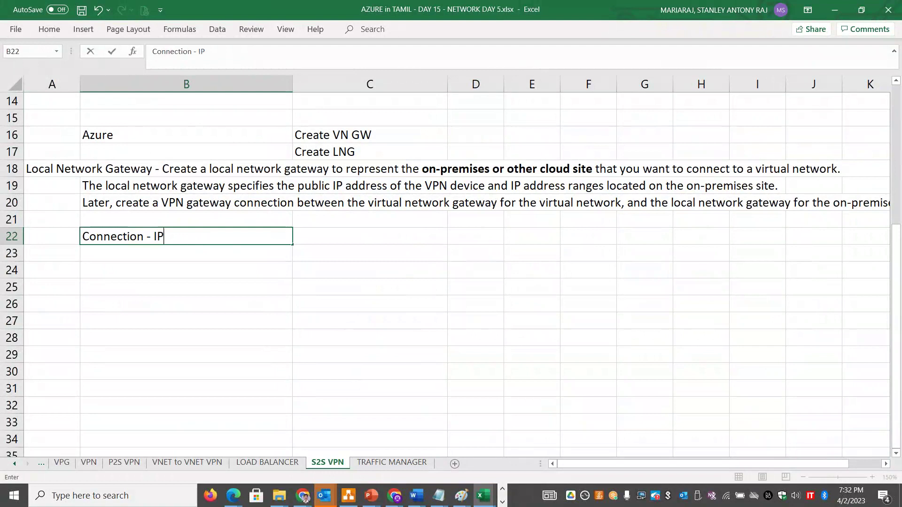
{"action": "type", "text": "SEC T unnel"}
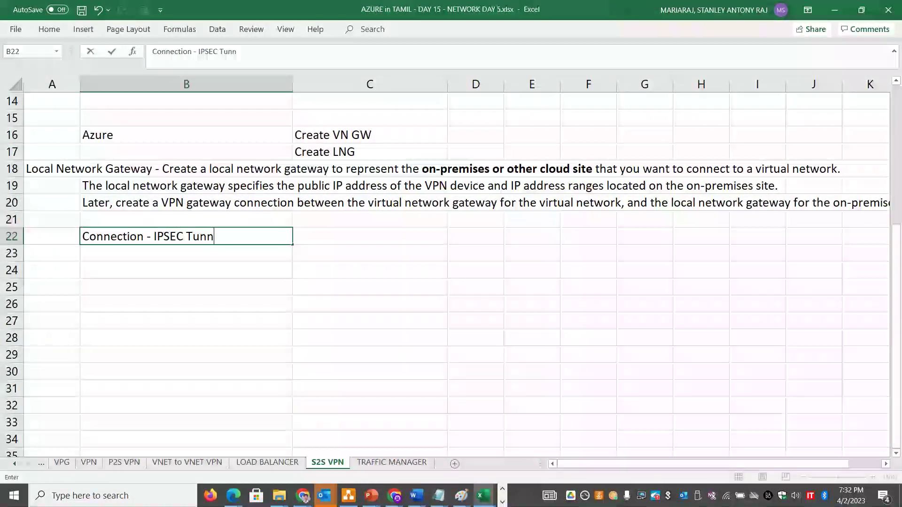
{"action": "key", "text": "Tab"}
{"action": "type", "text": "IPSec - IP Security"}
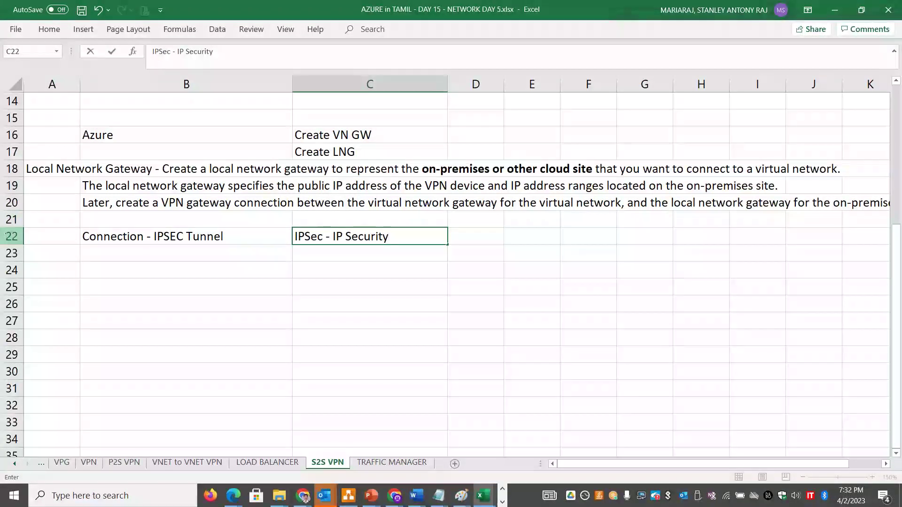
Enter the note "VPN Tunnel - Active / Active" in cell B23
{"action": "left_click", "coordinate": [137, 257]}
{"action": "type", "text": "VPN T"}
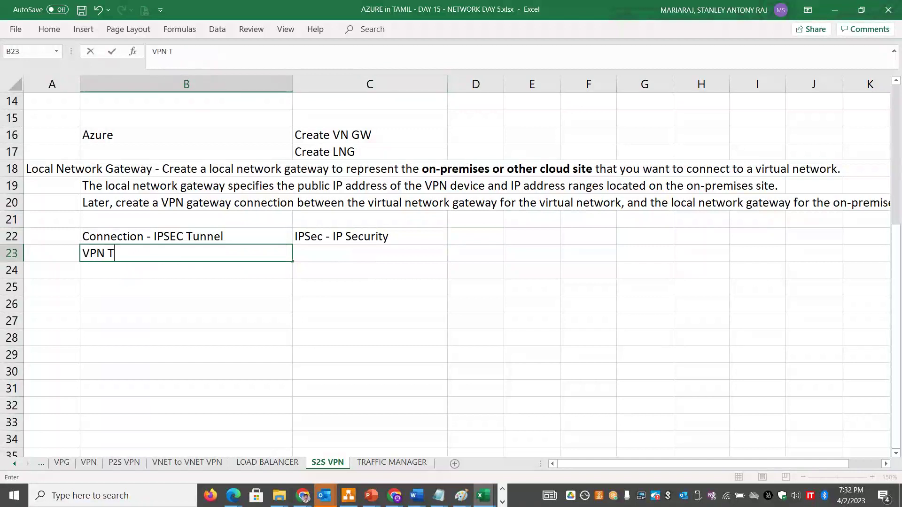
{"action": "type", "text": "unnel - Active / Active"}
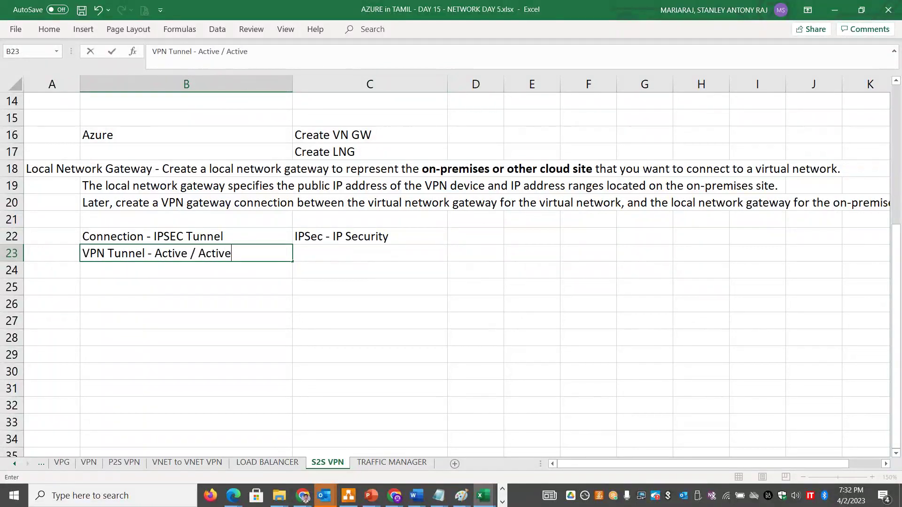
List the gateway pairs in columns D and E: LNG1 with AWS GW1 in row 23, LNG2 with AWS GW2 in row 24
{"action": "left_click", "coordinate": [475, 254]}
{"action": "type", "text": "LNG1"}
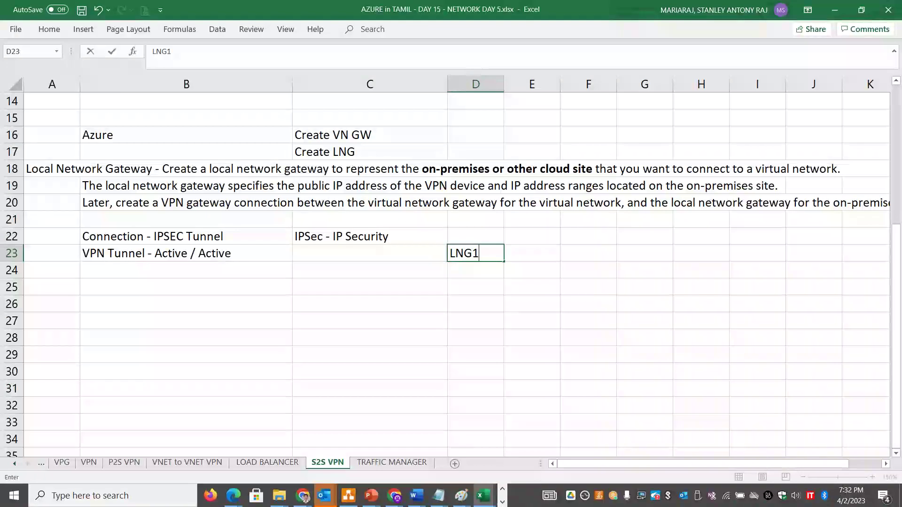
{"action": "key", "text": "Tab"}
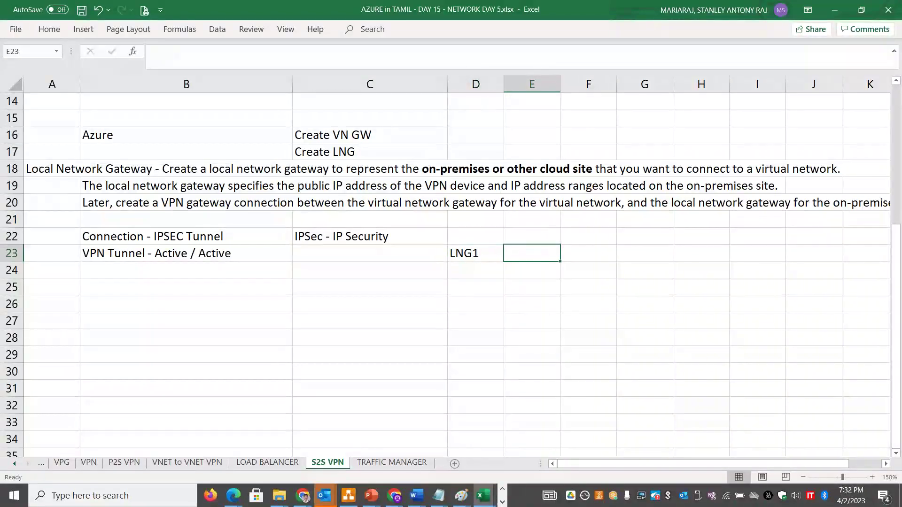
{"action": "type", "text": "C"}
{"action": "type", "text": "AWS GW1"}
{"action": "key", "text": "Return"}
{"action": "type", "text": "LNG2"}
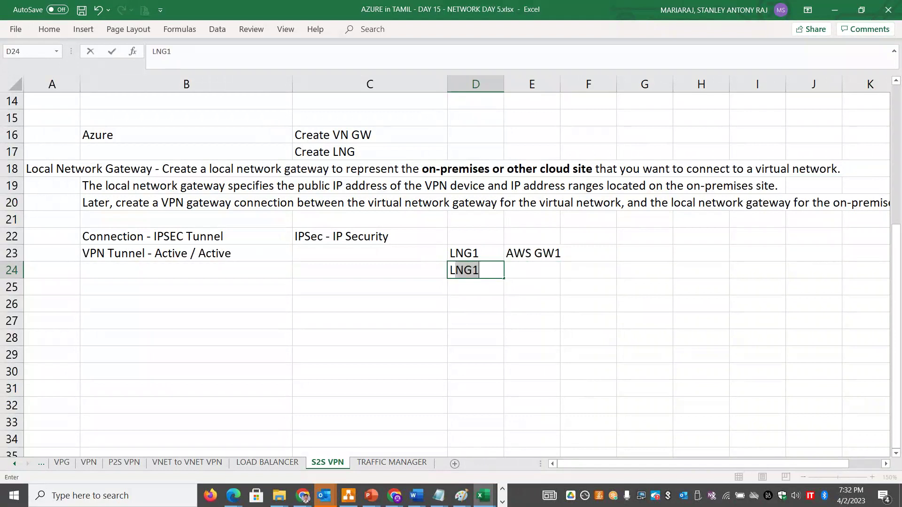
{"action": "key", "text": "Tab"}
{"action": "type", "text": "AWS GW2"}
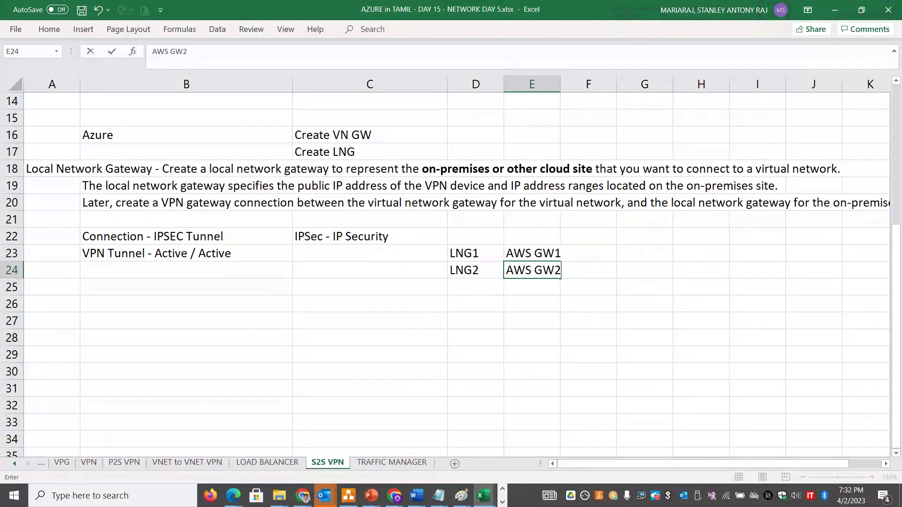
Add the label "Tunnel" beside both AWS gateways in cells F23 and F24
{"action": "key", "text": "Up"}
{"action": "key", "text": "Right"}
{"action": "type", "text": "Tunnel"}
{"action": "key", "text": "Return"}
{"action": "type", "text": "Tunnel"}
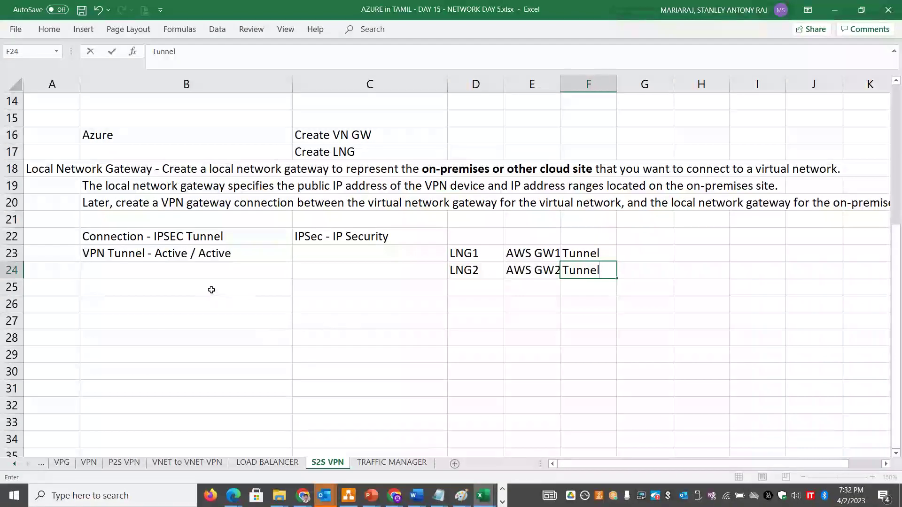
Enter the second tunnel mode, "Active / Standby", in cell B25
{"action": "left_click", "coordinate": [212, 290]}
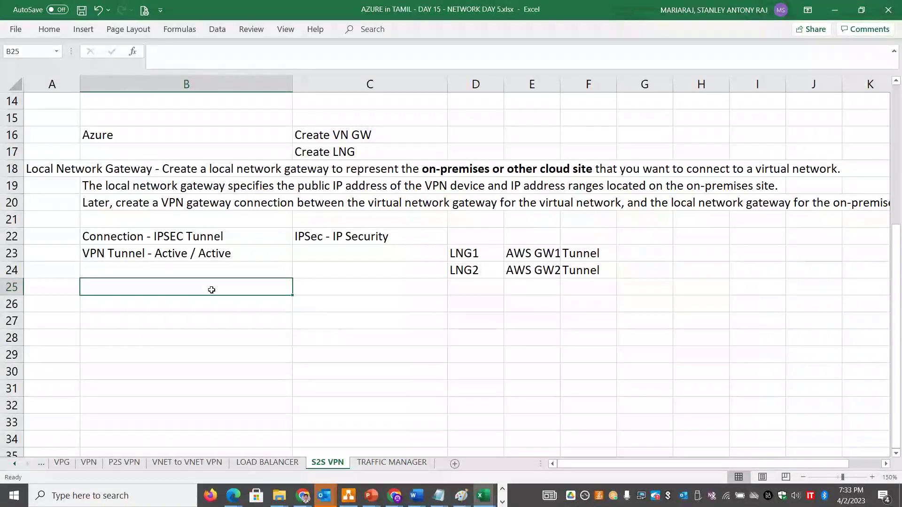
{"action": "type", "text": "A"}
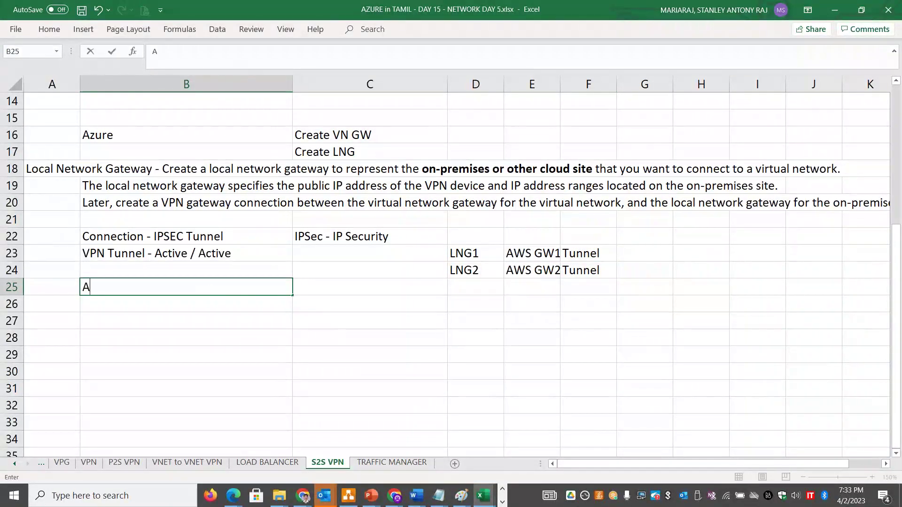
{"action": "type", "text": "ctive / Standby"}
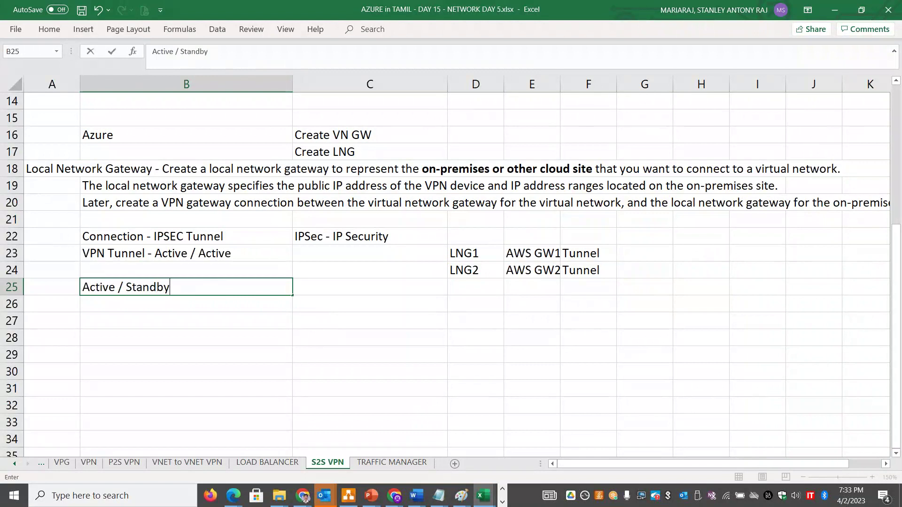
{"action": "key", "text": "Tab"}
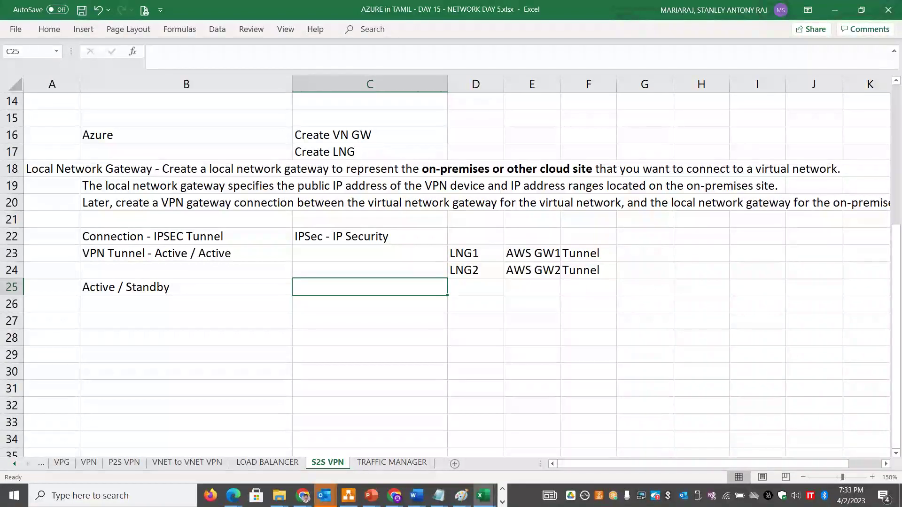
Enter the heading "S2S VPN" in cell A1 of the notes sheet
{"action": "left_click", "coordinate": [176, 134]}
{"action": "key", "text": "Up"}
{"action": "key", "text": "Up"}
{"action": "key", "text": "Up"}
{"action": "key", "text": "Up"}
{"action": "key", "text": "Up"}
{"action": "key", "text": "Up"}
{"action": "key", "text": "Up"}
{"action": "key", "text": "Up"}
{"action": "key", "text": "Up"}
{"action": "key", "text": "Up"}
{"action": "key", "text": "Up"}
{"action": "key", "text": "Up"}
{"action": "key", "text": "Up"}
{"action": "key", "text": "Up"}
{"action": "key", "text": "Up"}
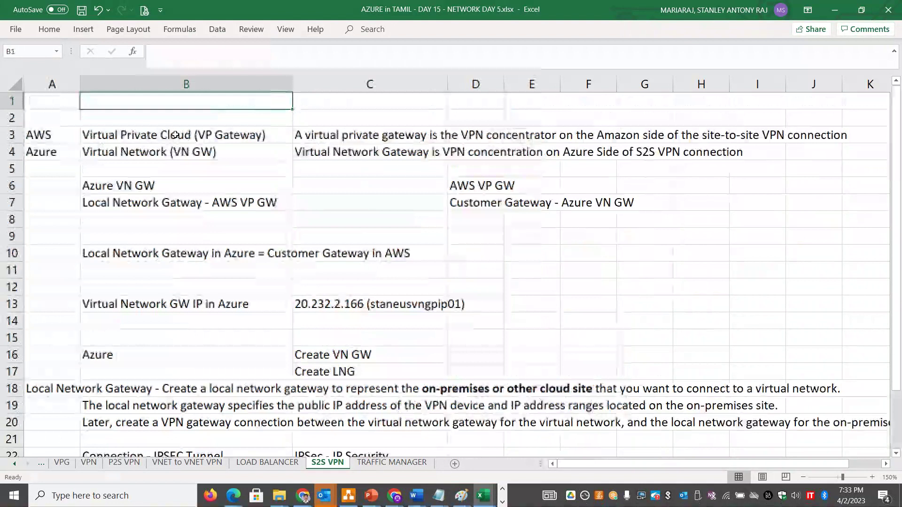
{"action": "key", "text": "Left"}
{"action": "type", "text": "S2S VPN"}
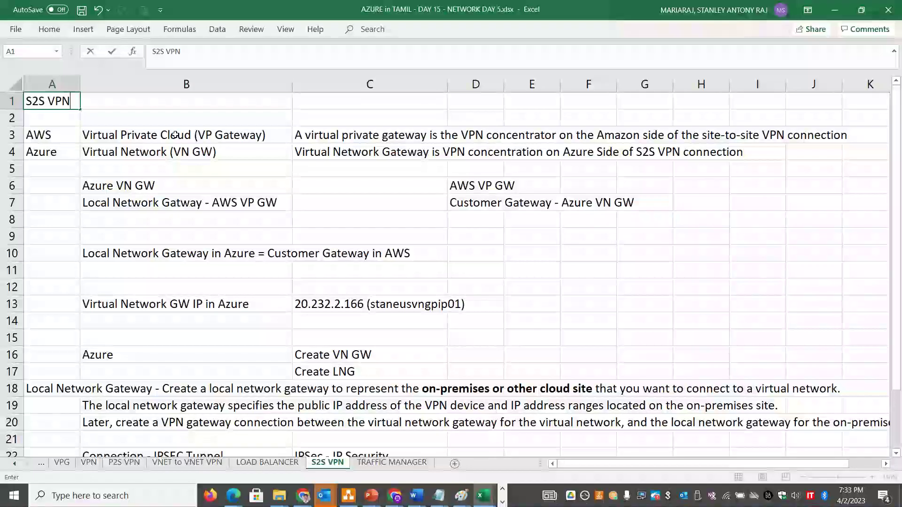
Enter "we can connect Azure Datacenter with other cloud Datacenter or On premises datacenter" in cell B1
{"action": "key", "text": "Tab"}
{"action": "type", "text": "we can conect"}
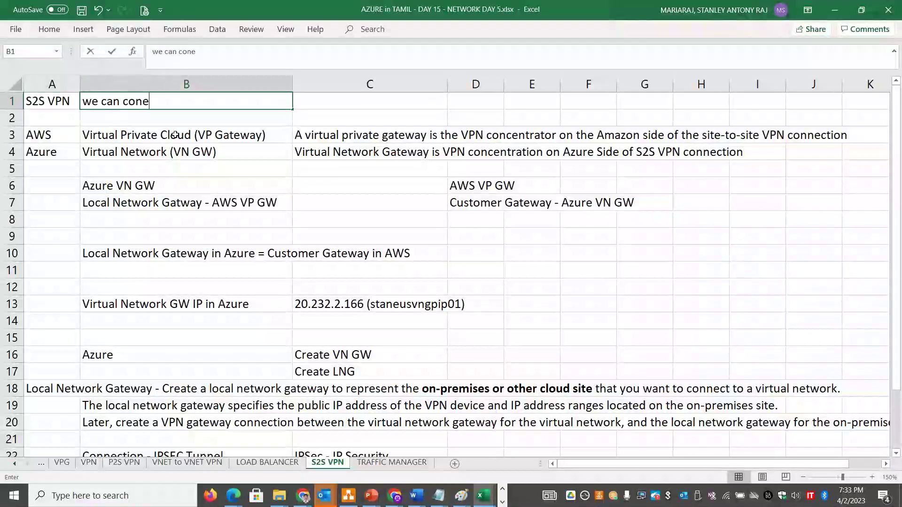
{"action": "key", "text": "BackSpace"}
{"action": "key", "text": "BackSpace"}
{"action": "key", "text": "BackSpace"}
{"action": "key", "text": "BackSpace"}
{"action": "type", "text": "nect A"}
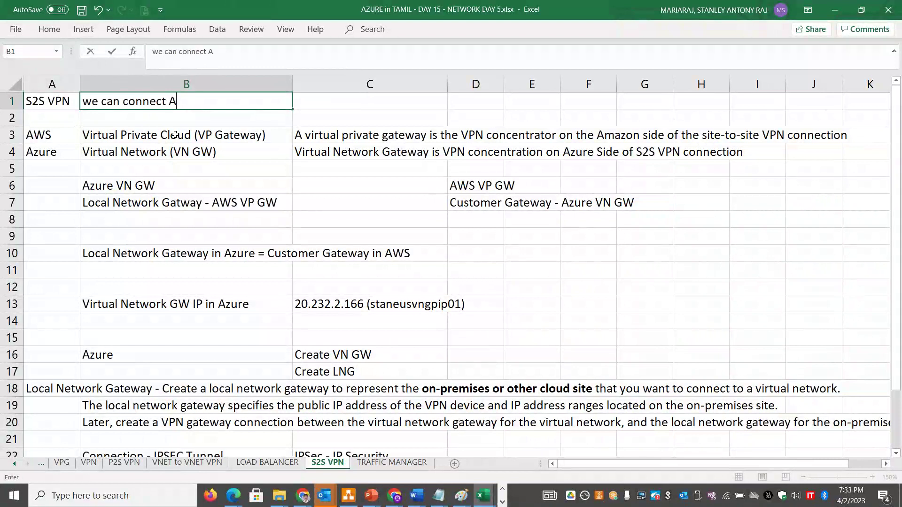
{"action": "type", "text": "zure Datacenter with"}
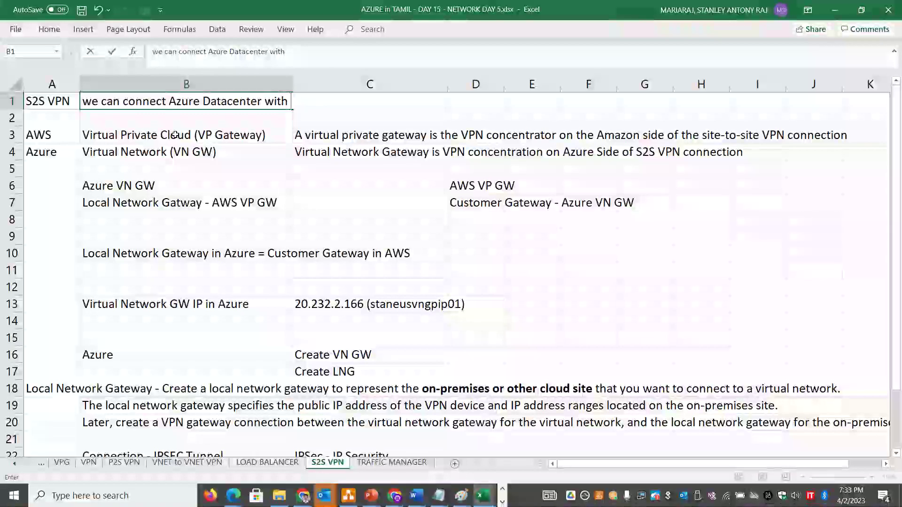
{"action": "type", "text": " other cloud DC"}
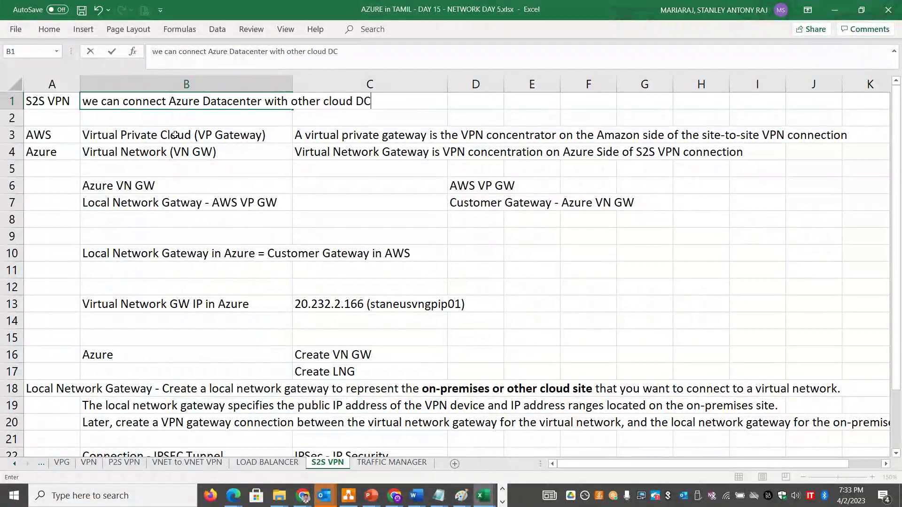
{"action": "key", "text": "BackSpace"}
{"action": "type", "text": "atacenter or On premsis"}
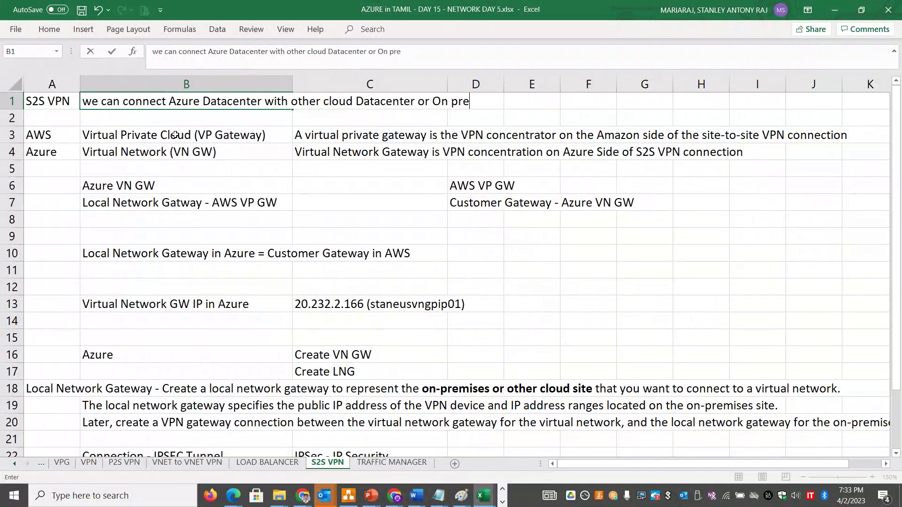
{"action": "key", "text": "BackSpace"}
{"action": "key", "text": "BackSpace"}
{"action": "key", "text": "BackSpace"}
{"action": "type", "text": "ists"}
{"action": "key", "text": "BackSpace"}
{"action": "key", "text": "BackSpace"}
{"action": "type", "text": "es datacenter"}
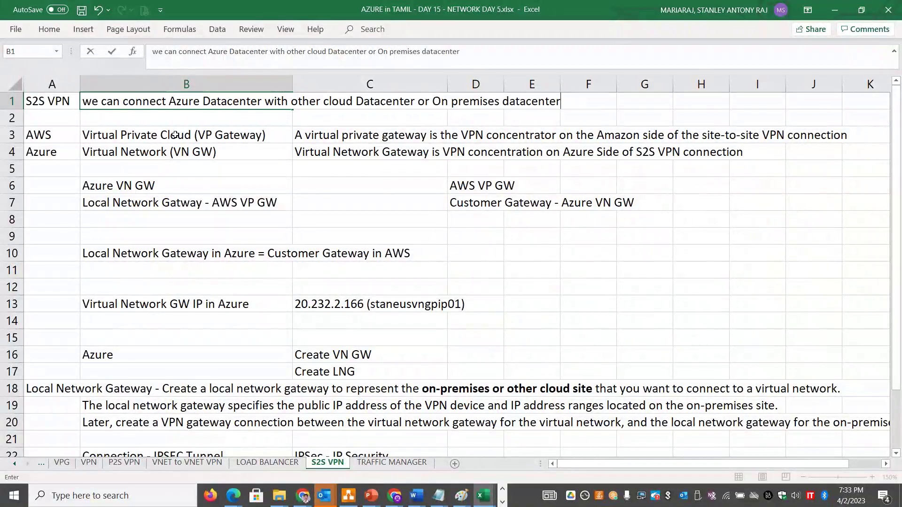
{"action": "left_click", "coordinate": [201, 114]}
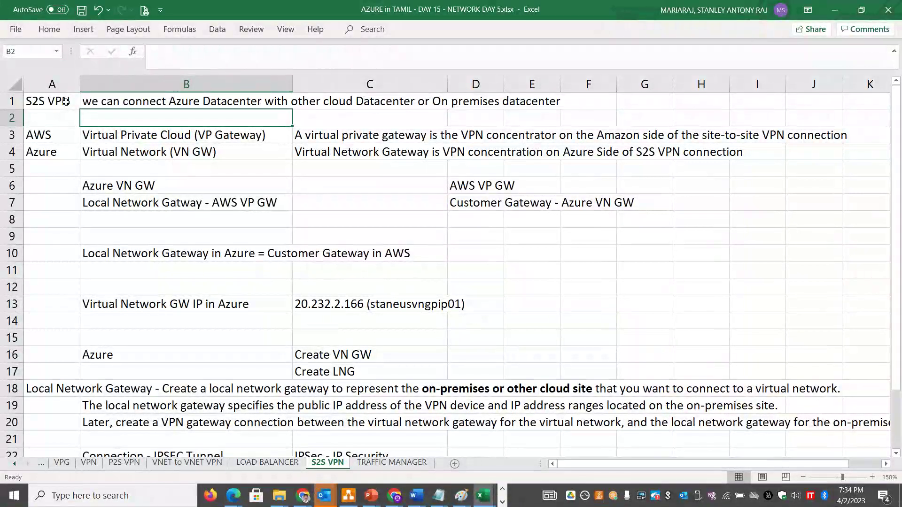
Switch to the AWS console, reload the VPN connections page and check the tunnel status of AWS2AZURES2SVPN
{"action": "key", "text": "ctrl+2"}
{"action": "key", "text": "alt+Tab"}
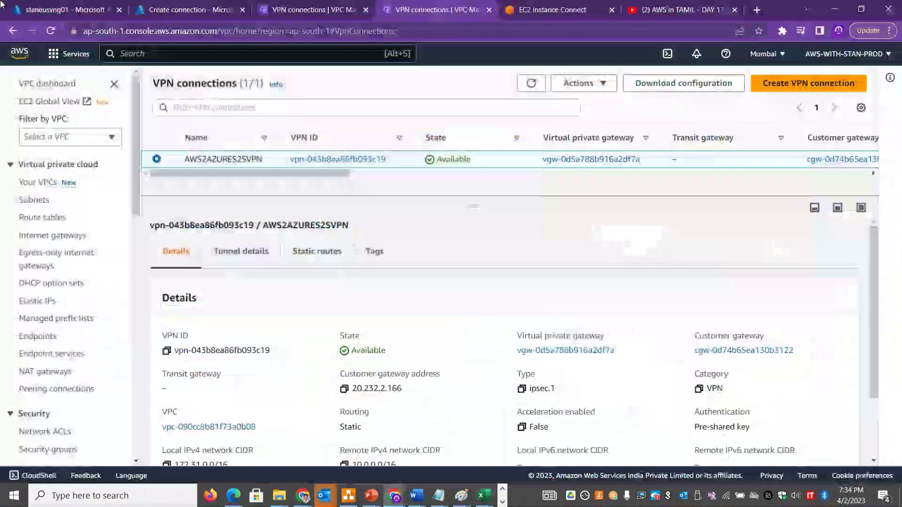
{"action": "left_click", "coordinate": [445, 31]}
{"action": "key", "text": "Return"}
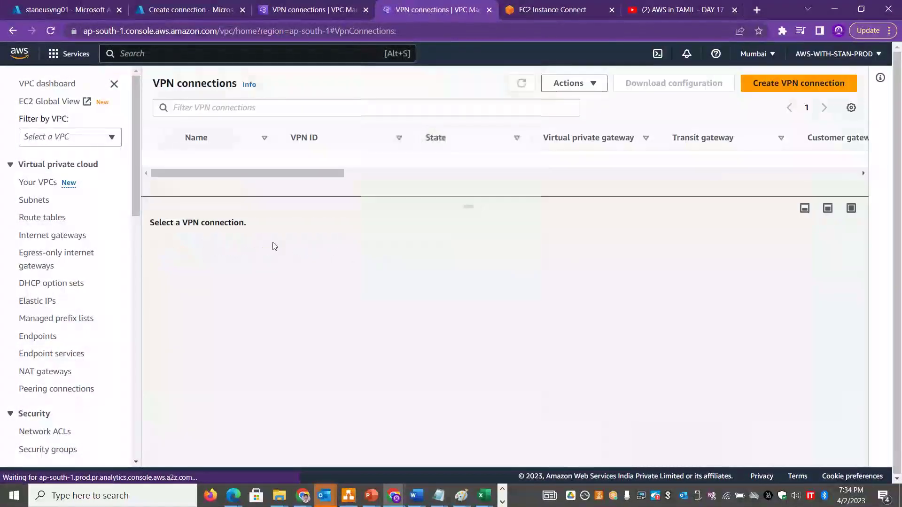
{"action": "left_click", "coordinate": [249, 252]}
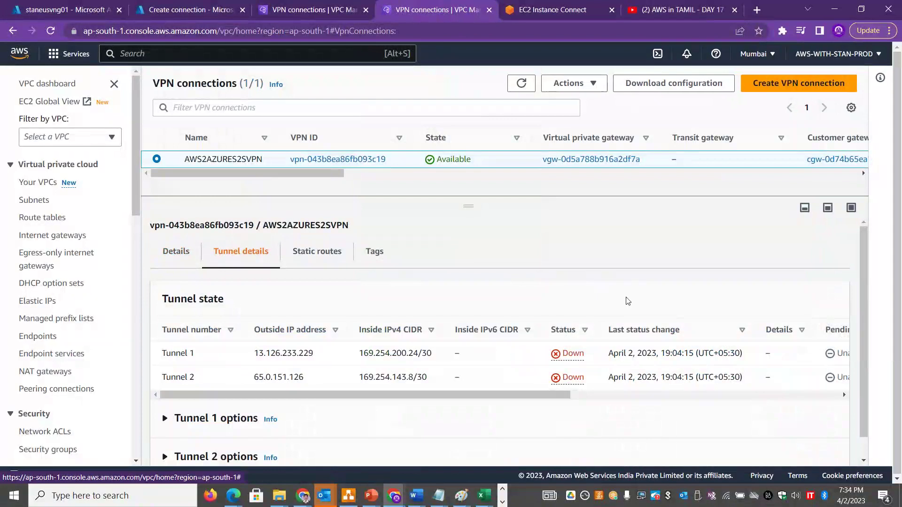
{"action": "mouse_move", "coordinate": [463, 397]}
{"action": "left_mouse_down"}
{"action": "mouse_move", "coordinate": [767, 381]}
{"action": "mouse_move", "coordinate": [460, 389]}
{"action": "left_mouse_up"}
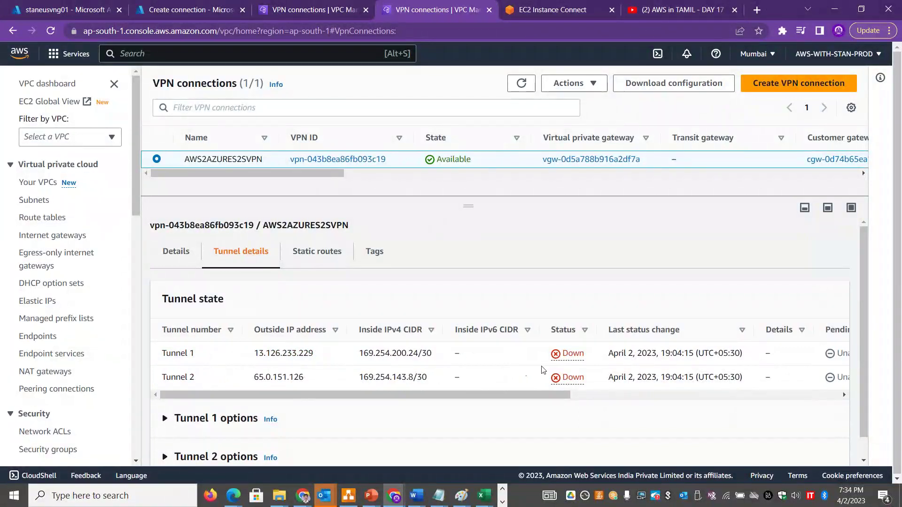
{"action": "left_click", "coordinate": [422, 31]}
{"action": "key", "text": "Return"}
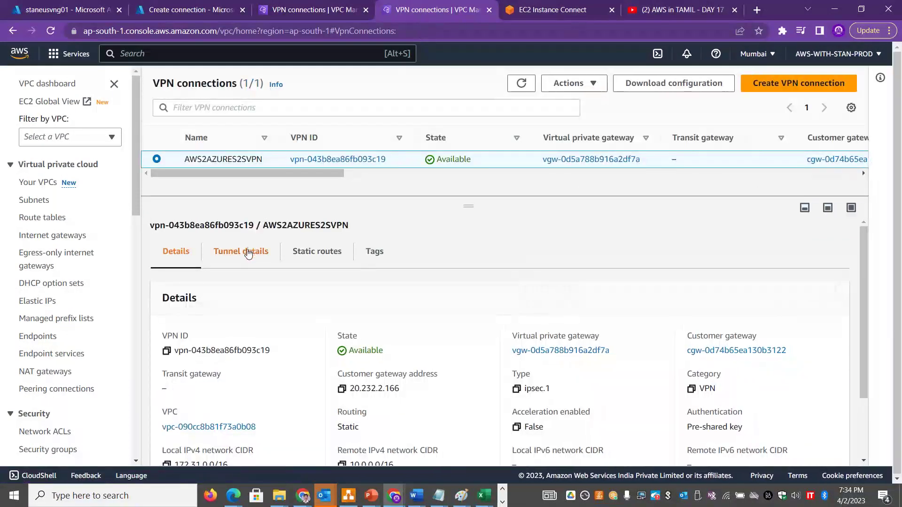
{"action": "left_click", "coordinate": [253, 253]}
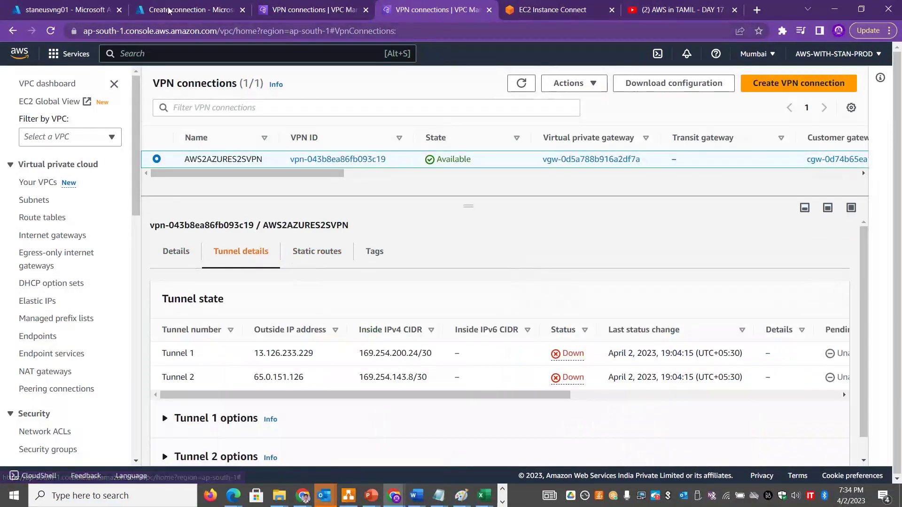
Go to the connections of staneusvng01 in the Azure portal and refresh the status of azure2awss2svpn
{"action": "left_click", "coordinate": [188, 9]}
{"action": "left_click", "coordinate": [79, 10]}
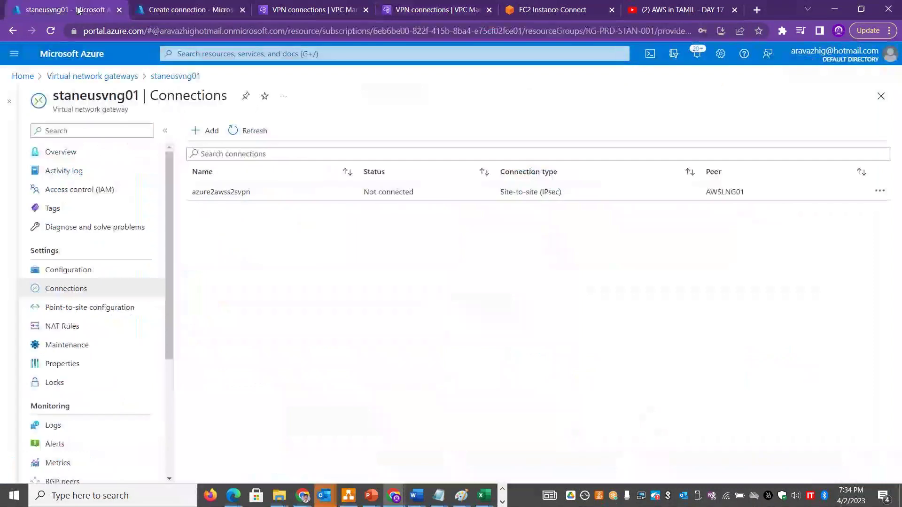
{"action": "left_click", "coordinate": [248, 131]}
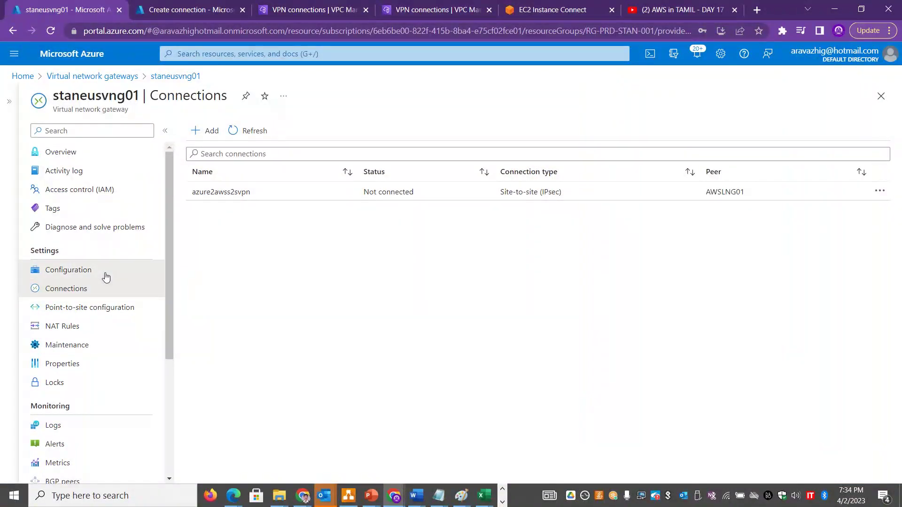
Look through the configuration, connections, activity log and overview pages of the virtual network gateway staneusvng01
{"action": "left_click", "coordinate": [75, 272]}
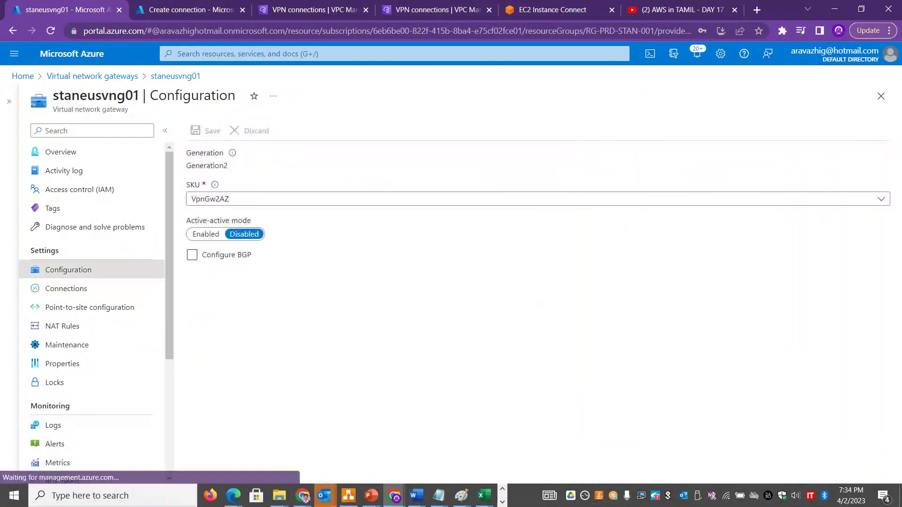
{"action": "left_click", "coordinate": [84, 292]}
{"action": "left_click", "coordinate": [107, 169]}
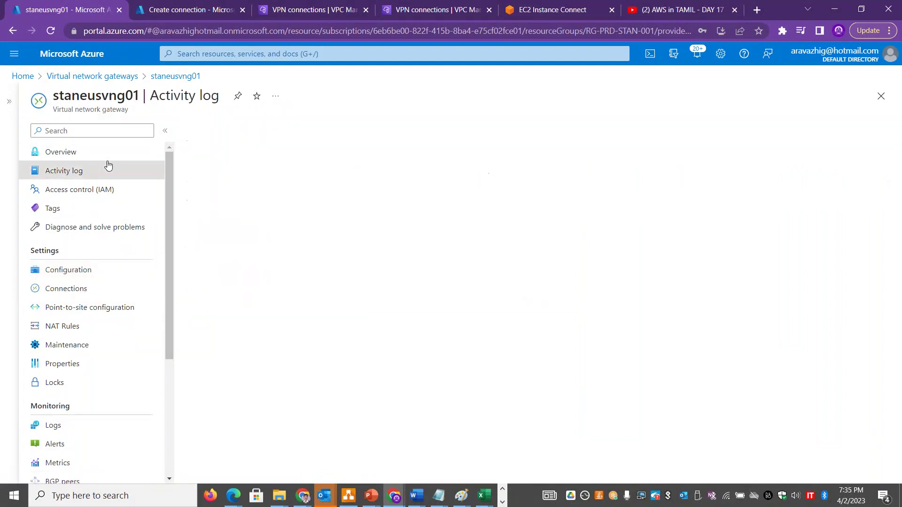
{"action": "left_click", "coordinate": [105, 152]}
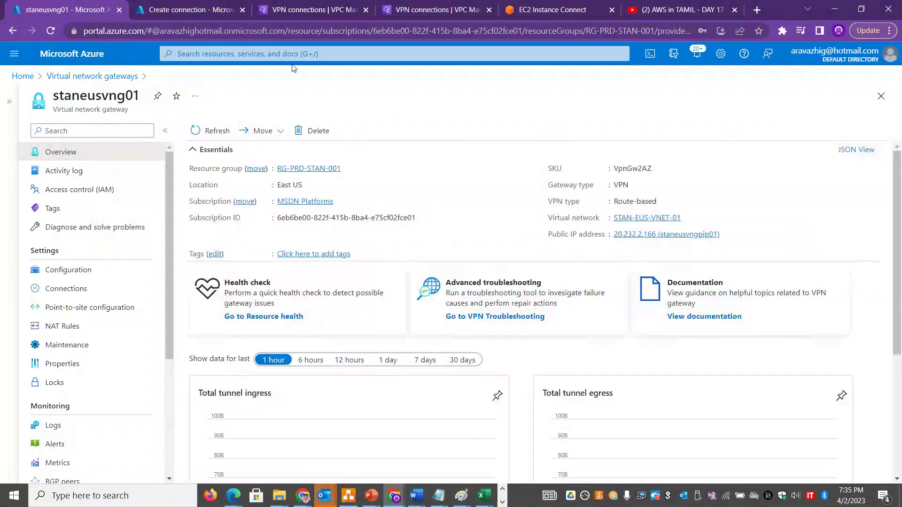
Reopen staneusvng01 from the virtual network gateways list and check the status of its connections
{"action": "left_click", "coordinate": [94, 77]}
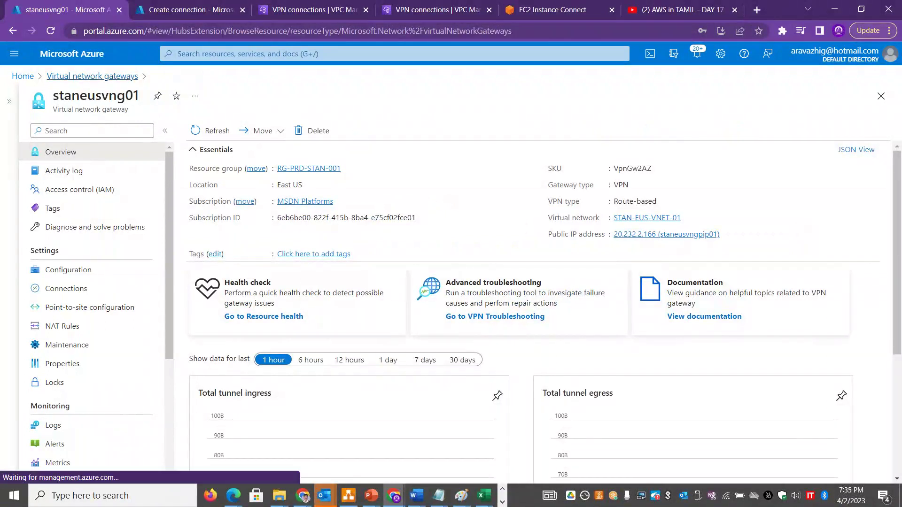
{"action": "left_click", "coordinate": [146, 131]}
{"action": "left_click", "coordinate": [66, 224]}
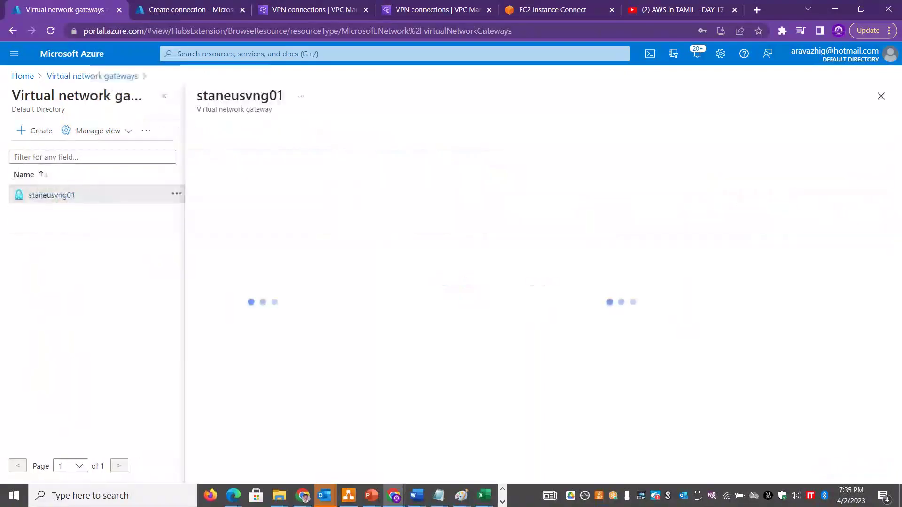
{"action": "left_click", "coordinate": [256, 291]}
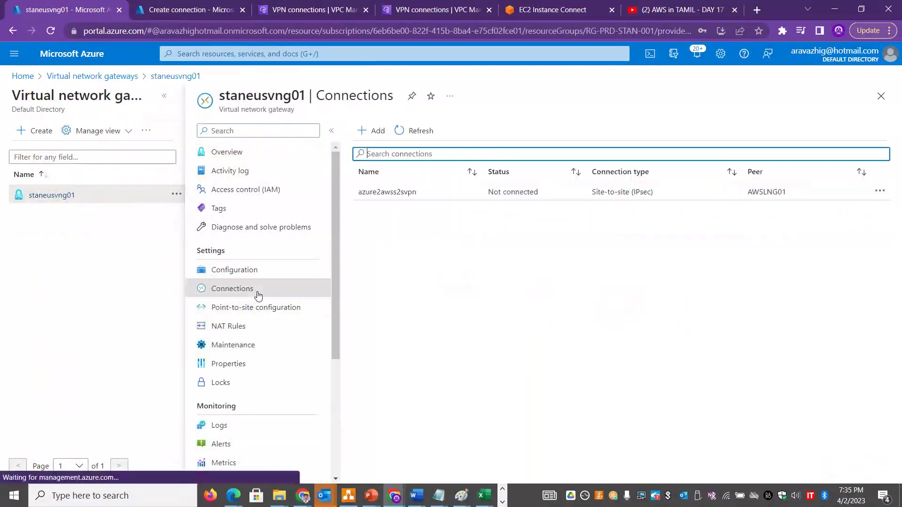
{"action": "left_click", "coordinate": [164, 96]}
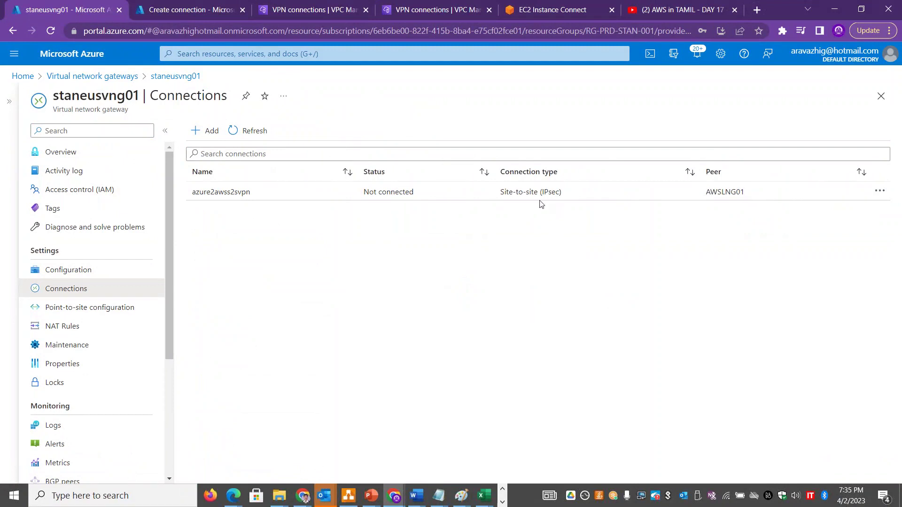
Open the azure2awss2svpn connection and check its shared key (PSK) setting
{"action": "left_click", "coordinate": [881, 192]}
{"action": "left_click", "coordinate": [259, 197]}
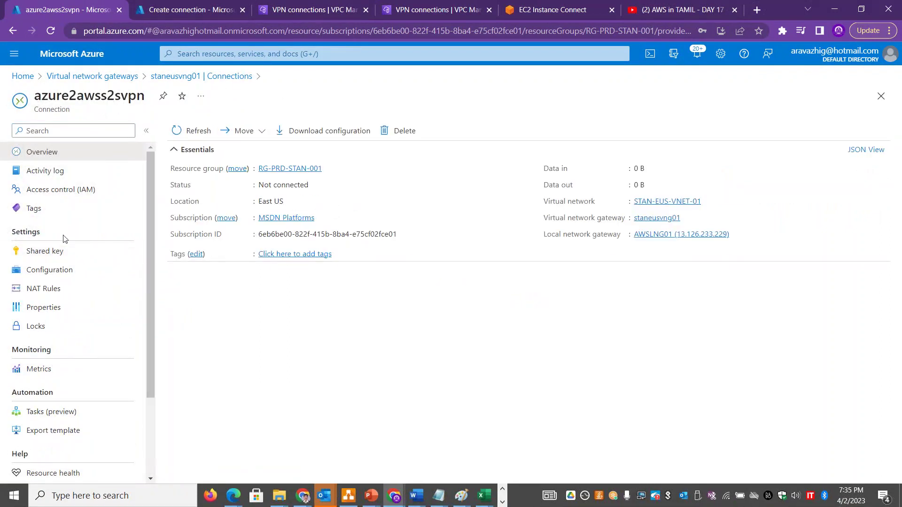
{"action": "left_click", "coordinate": [55, 251]}
{"action": "key", "text": "ctrl+v"}
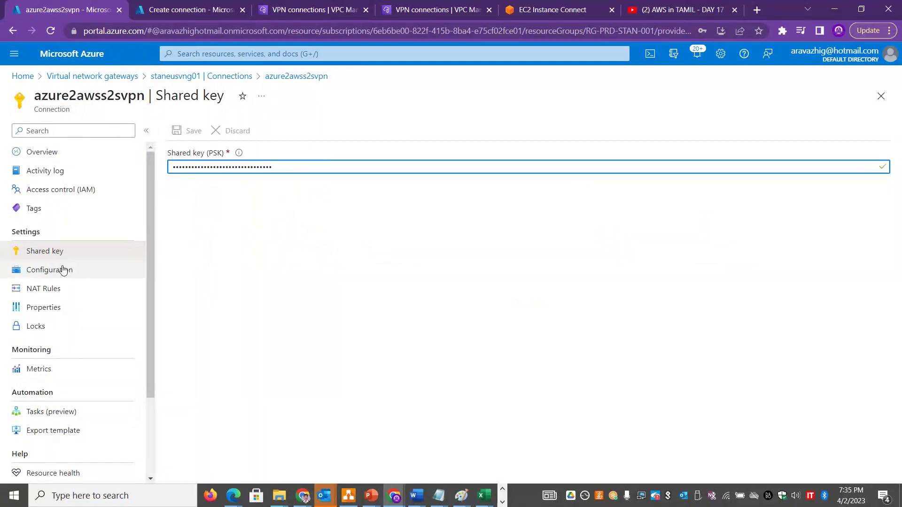
{"action": "left_click", "coordinate": [285, 303]}
Switch to the AWS VPN configuration file in Notepad, search for "Pre" and go to the start of the file
{"action": "key", "text": "alt+Tab"}
{"action": "key", "text": "alt+Tab"}
{"action": "key", "text": "alt+Tab"}
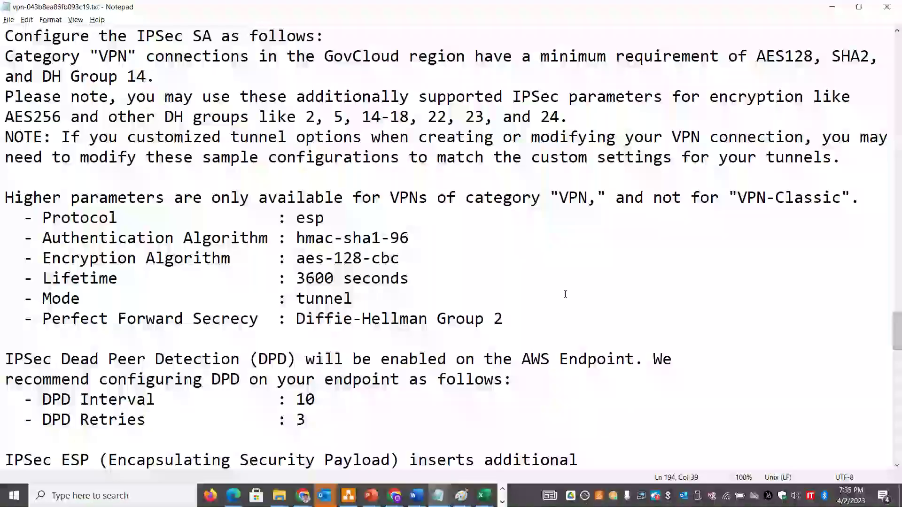
{"action": "left_click", "coordinate": [397, 258]}
{"action": "key", "text": "ctrl+f"}
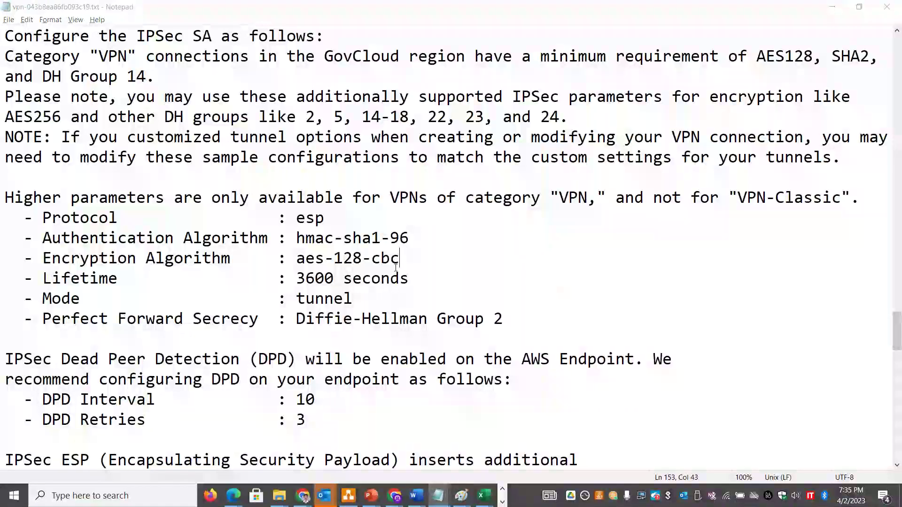
{"action": "type", "text": "Pre"}
{"action": "key", "text": "Return"}
{"action": "key", "text": "Return"}
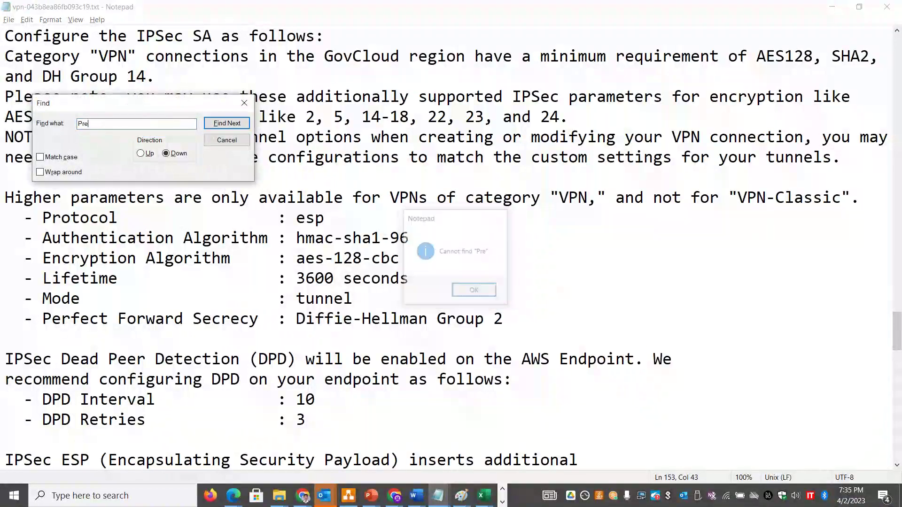
{"action": "key", "text": "Escape"}
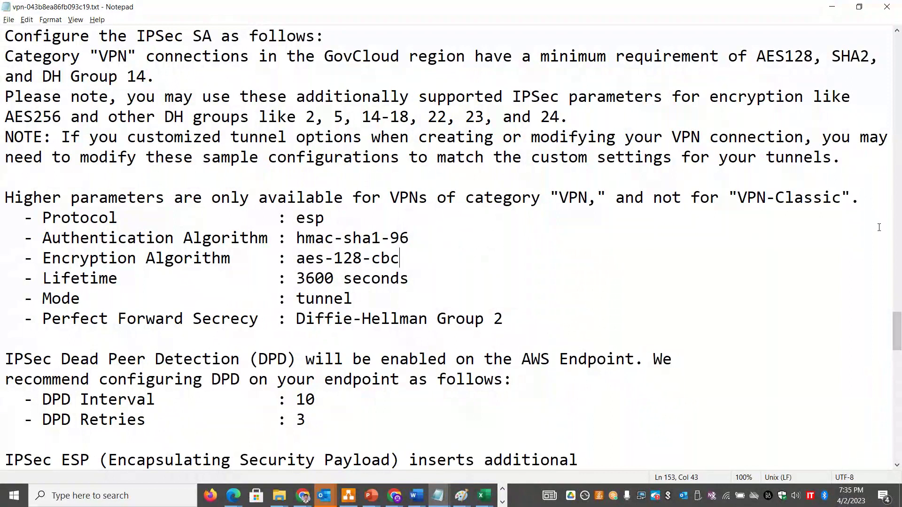
{"action": "left_click_drag", "start_coordinate": [898, 326], "coordinate": [899, 45]}
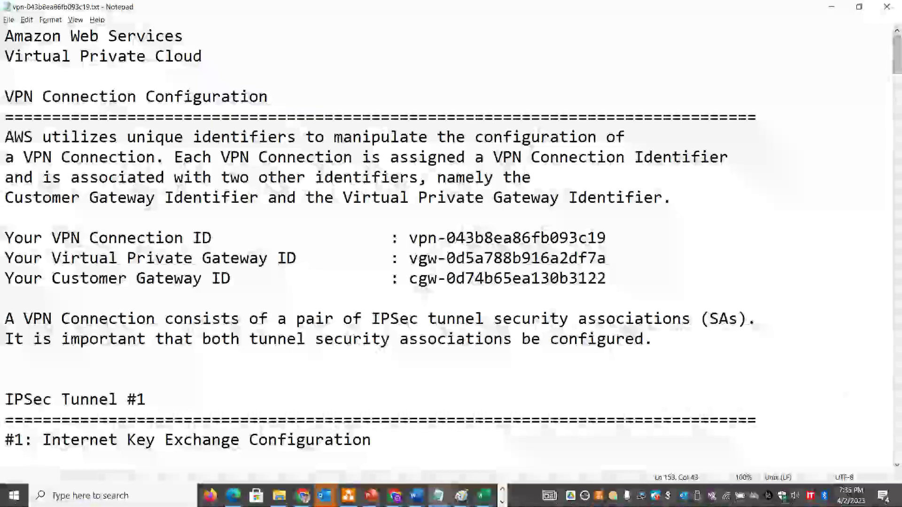
Switch to the AWS console, open the VPN tunnel options of AWS2AZURES2SVPN and return to the VPN connections list without changing them
{"action": "key", "text": "alt+Tab"}
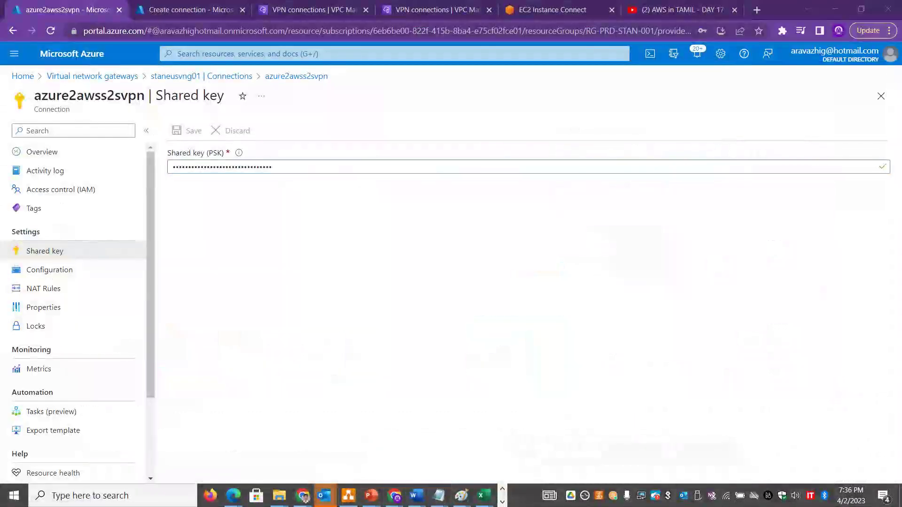
{"action": "left_click", "coordinate": [328, 10]}
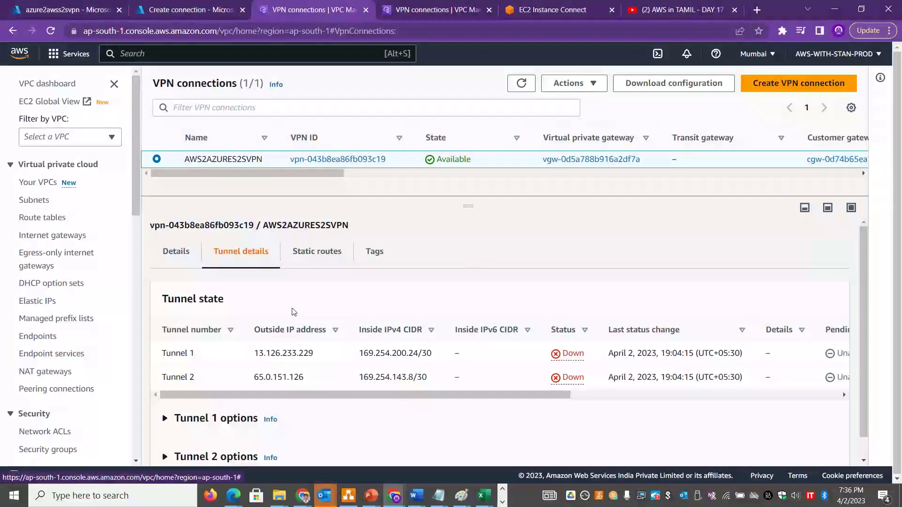
{"action": "left_click", "coordinate": [600, 85]}
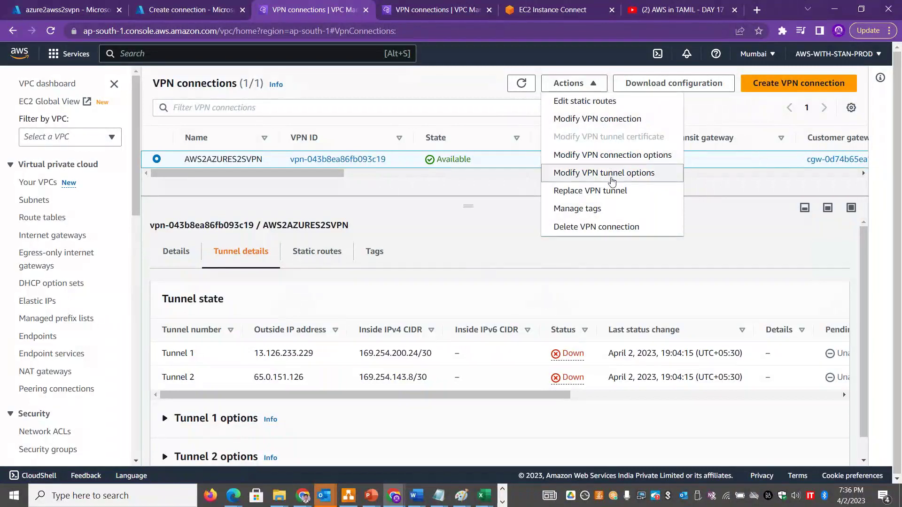
{"action": "left_click", "coordinate": [614, 174]}
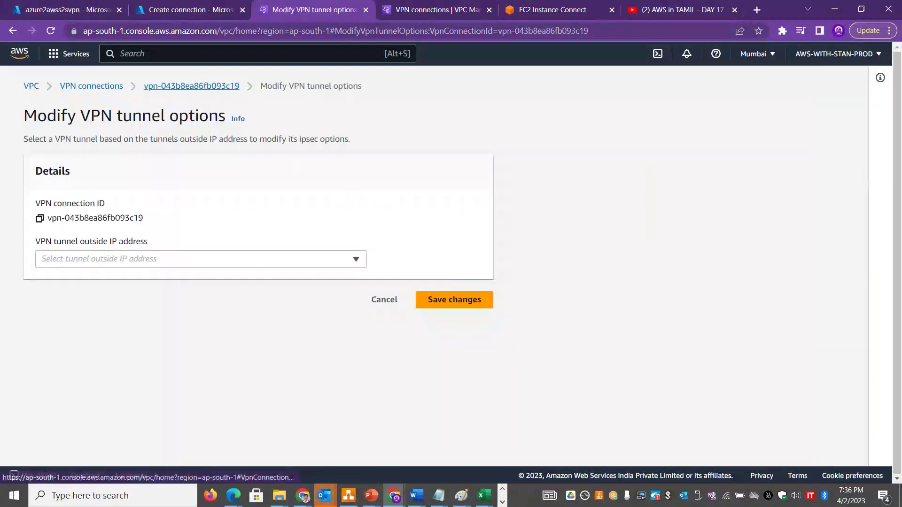
{"action": "left_click", "coordinate": [191, 86]}
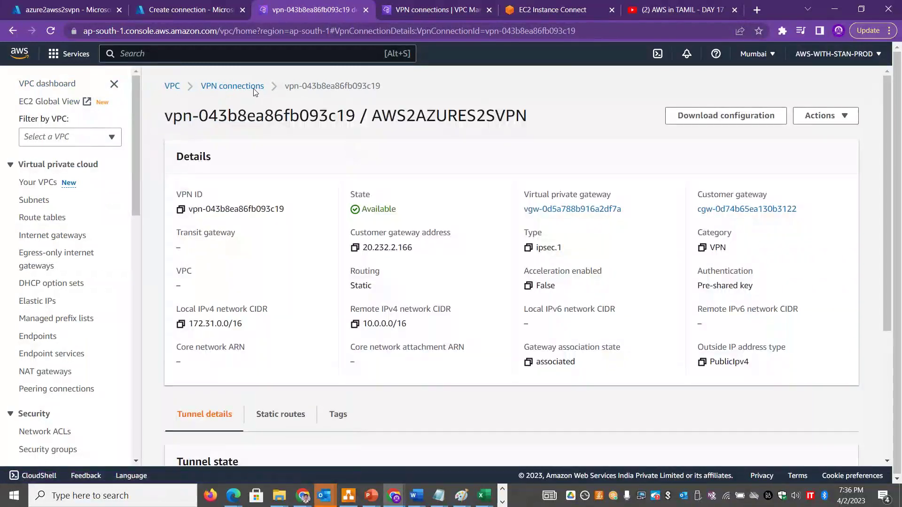
{"action": "left_click", "coordinate": [245, 87]}
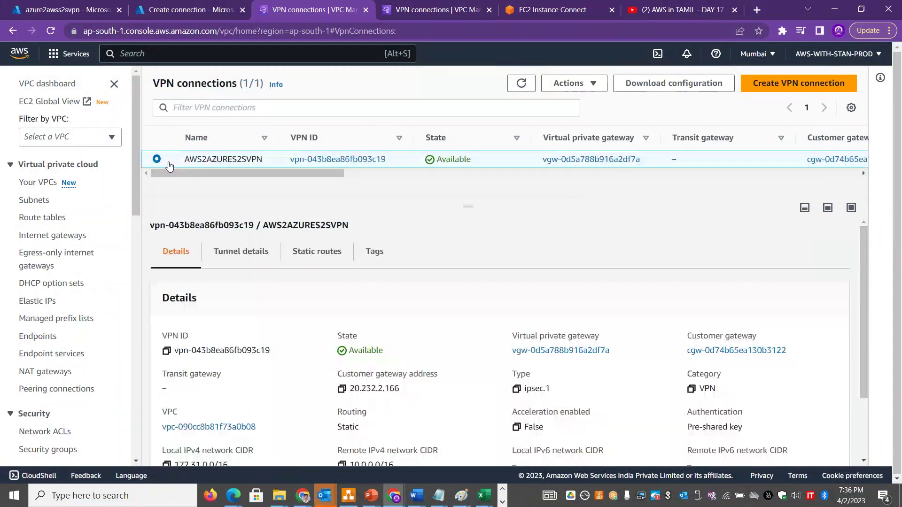
Clear the local and remote IPv4 network CIDRs in the connection options of AWS2AZURES2SVPN, save the changes and view its tunnel details
{"action": "left_click", "coordinate": [593, 86]}
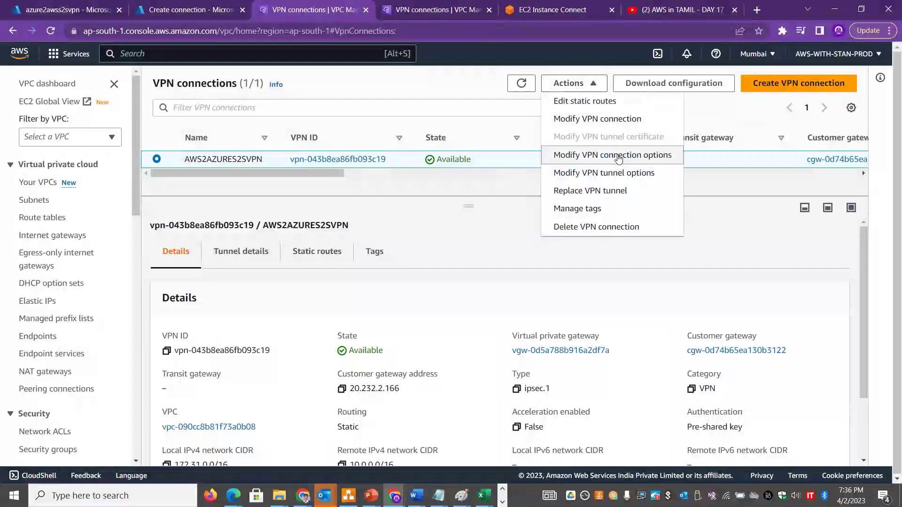
{"action": "left_click", "coordinate": [616, 155]}
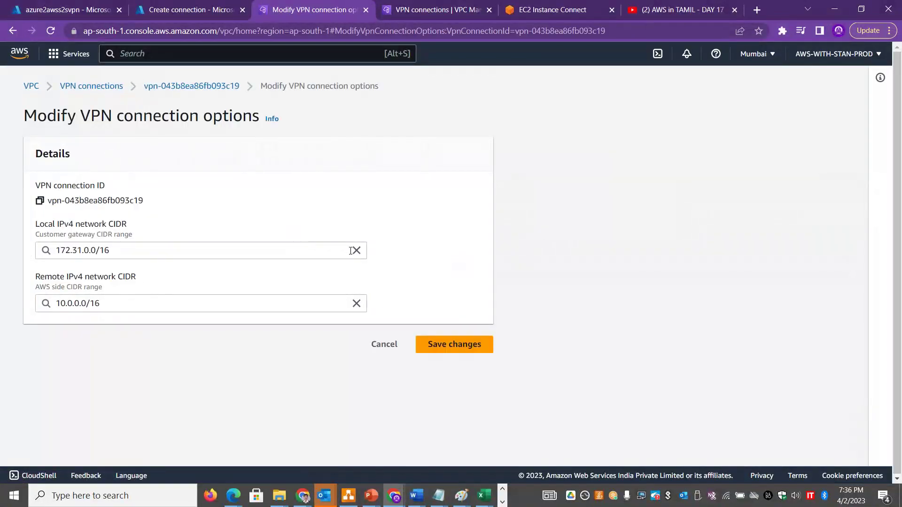
{"action": "left_click", "coordinate": [357, 250]}
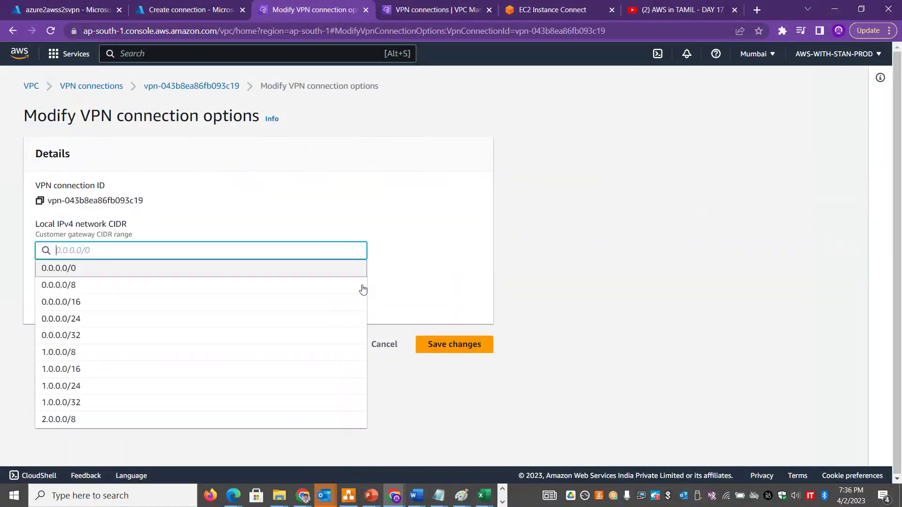
{"action": "left_click", "coordinate": [422, 277]}
{"action": "left_click", "coordinate": [356, 304]}
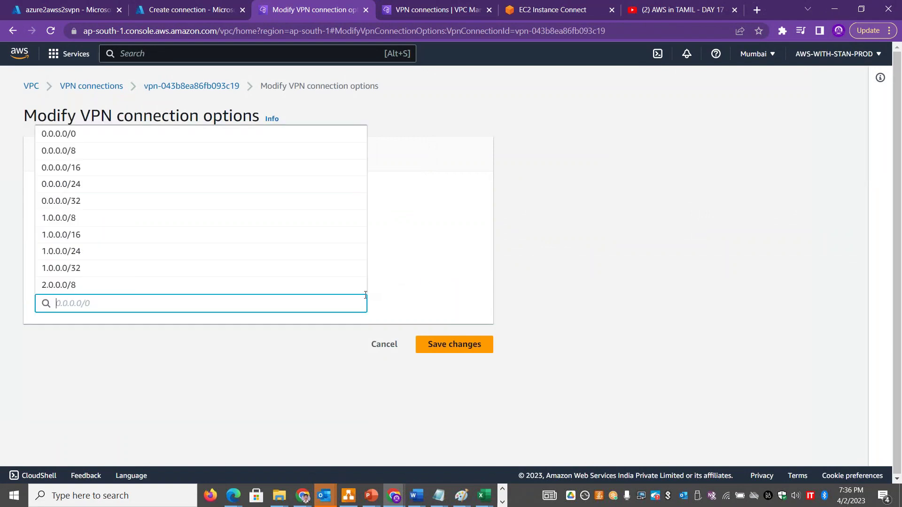
{"action": "left_click", "coordinate": [425, 288]}
{"action": "left_click", "coordinate": [453, 340]}
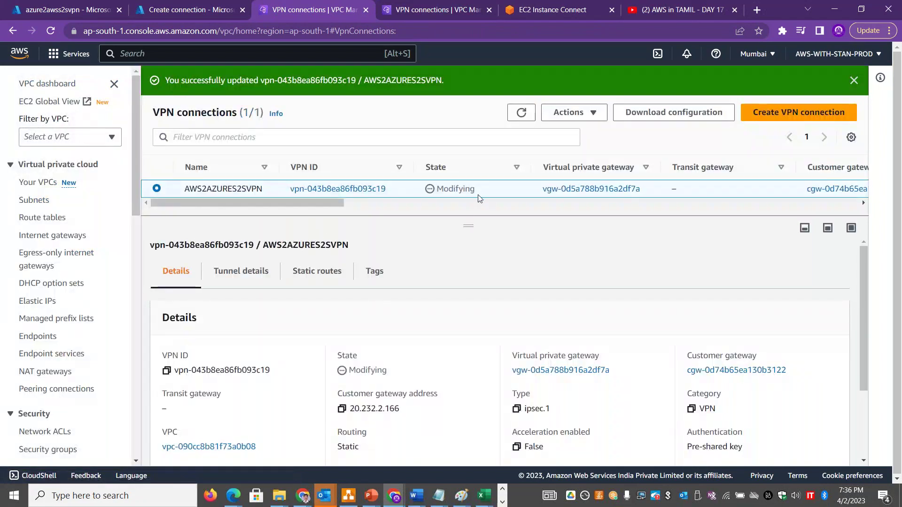
{"action": "left_click_drag", "start_coordinate": [474, 188], "coordinate": [437, 188]}
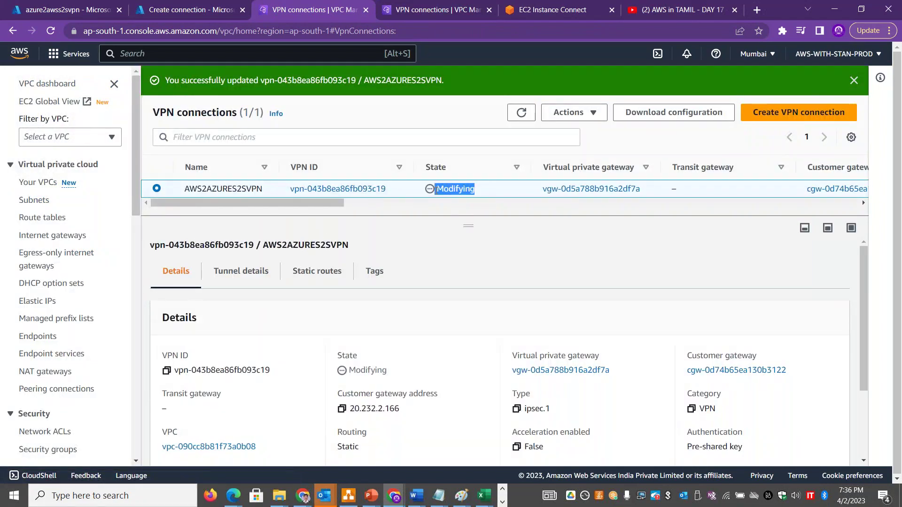
{"action": "left_click", "coordinate": [236, 276]}
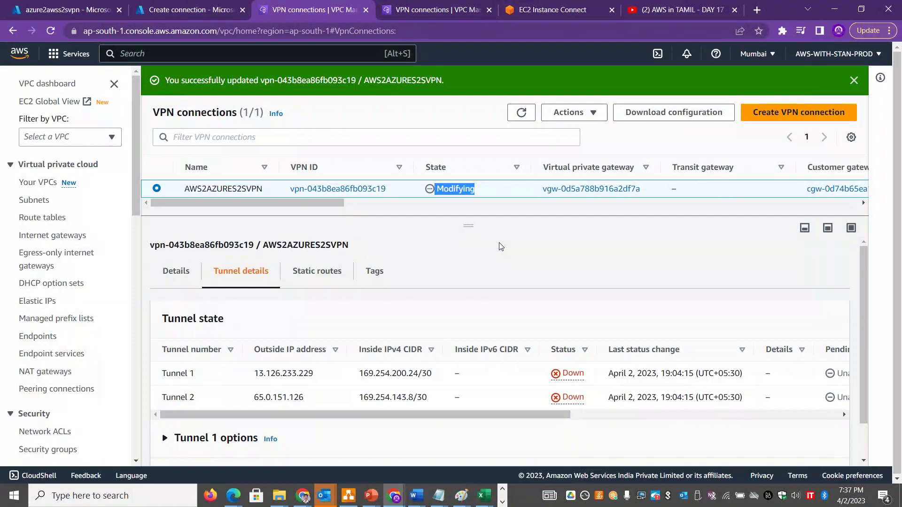
Switch to the draw.io network diagram, search the shapes for "Radius" and try to add the Radius shape to the Azure region
{"action": "key", "text": "alt+Tab"}
{"action": "key", "text": "alt+Tab"}
{"action": "key", "text": "alt+Tab"}
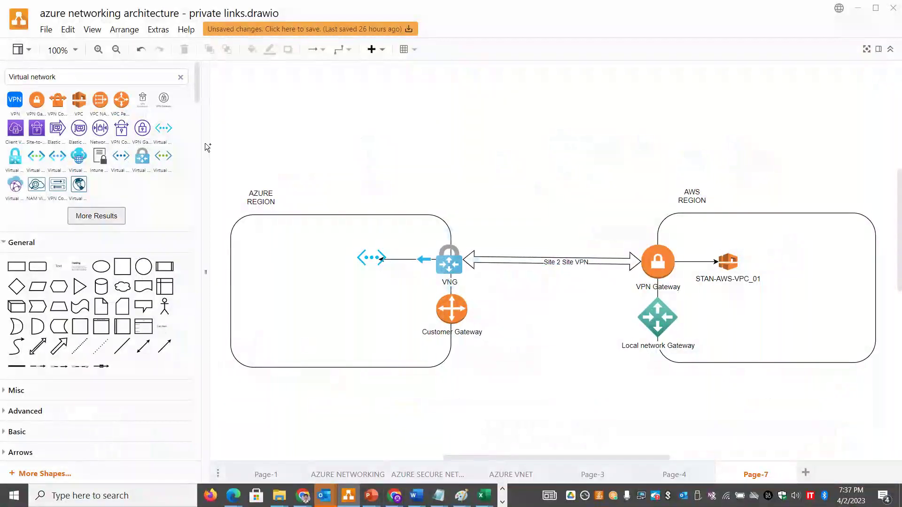
{"action": "triple_click", "coordinate": [62, 76]}
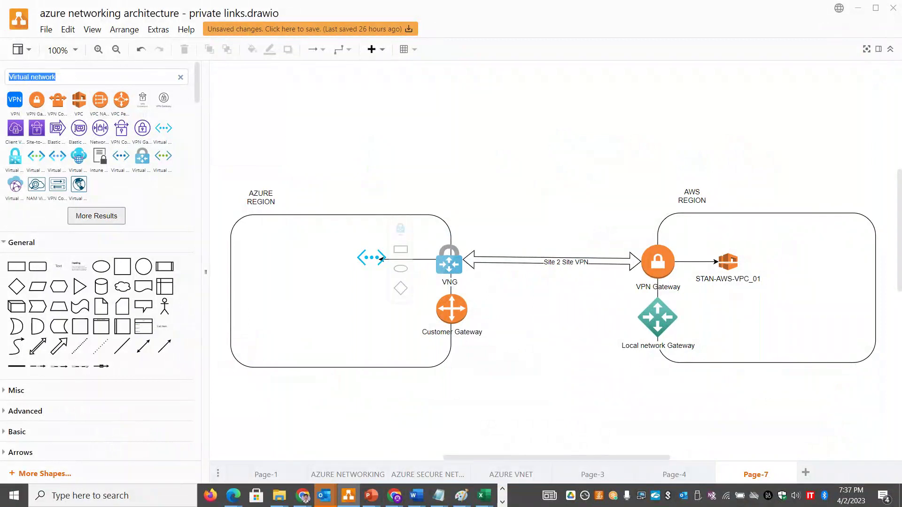
{"action": "type", "text": "Rad"}
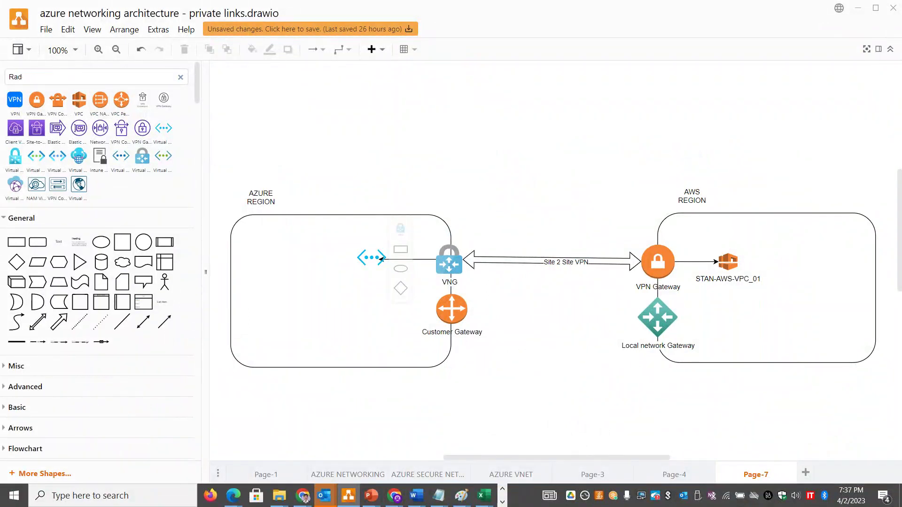
{"action": "type", "text": "ius"}
{"action": "left_click_drag", "start_coordinate": [19, 105], "coordinate": [351, 286]}
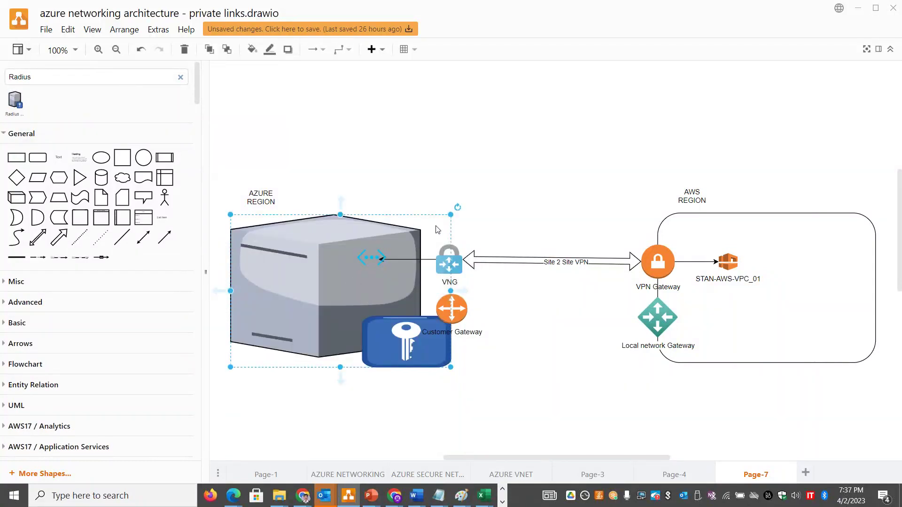
{"action": "key", "text": "ctrl+z"}
{"action": "left_click", "coordinate": [450, 101]}
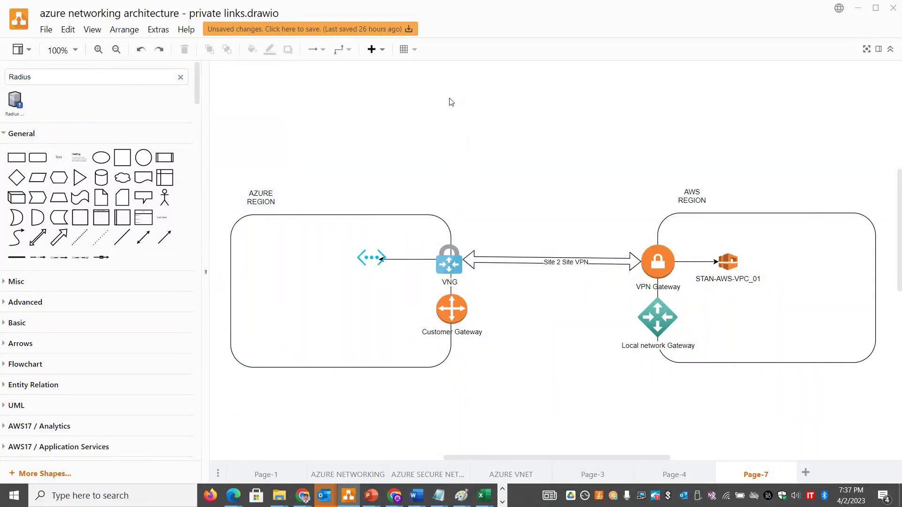
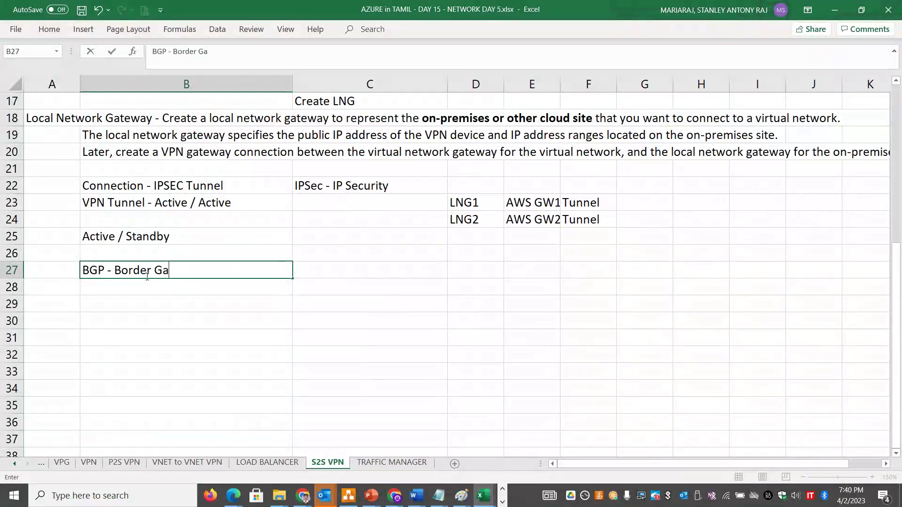
Complete cell B27 as "BGP - Border Gateway Protocol" and enter "ASN - Autonomous System Number" in C27
{"action": "type", "text": "teway Protocol"}
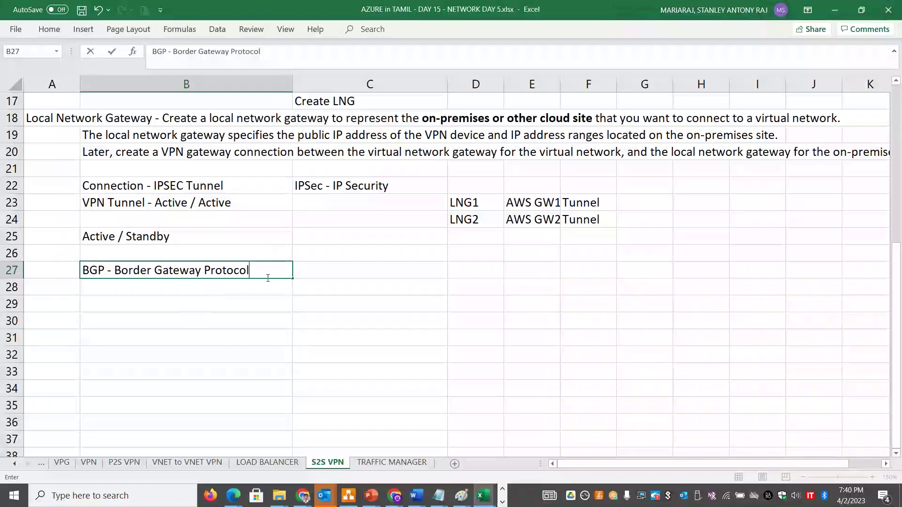
{"action": "left_click", "coordinate": [398, 277]}
{"action": "type", "text": "A"}
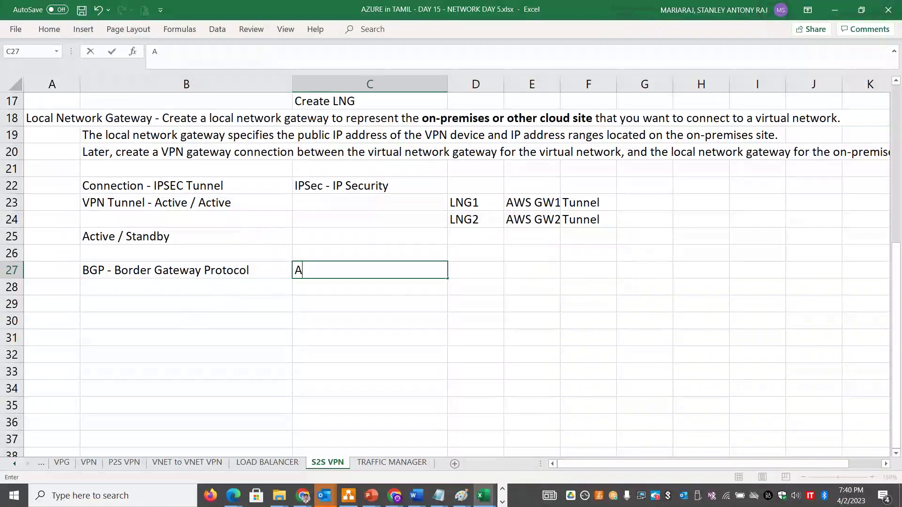
{"action": "type", "text": "SN - Auton"}
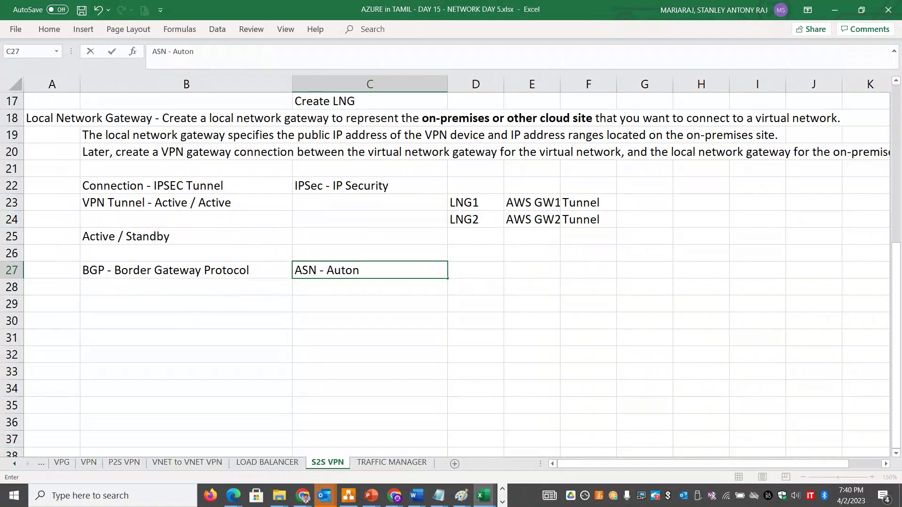
{"action": "type", "text": "ou"}
{"action": "key", "text": "BackSpace"}
{"action": "key", "text": "BackSpace"}
{"action": "type", "text": "omous "}
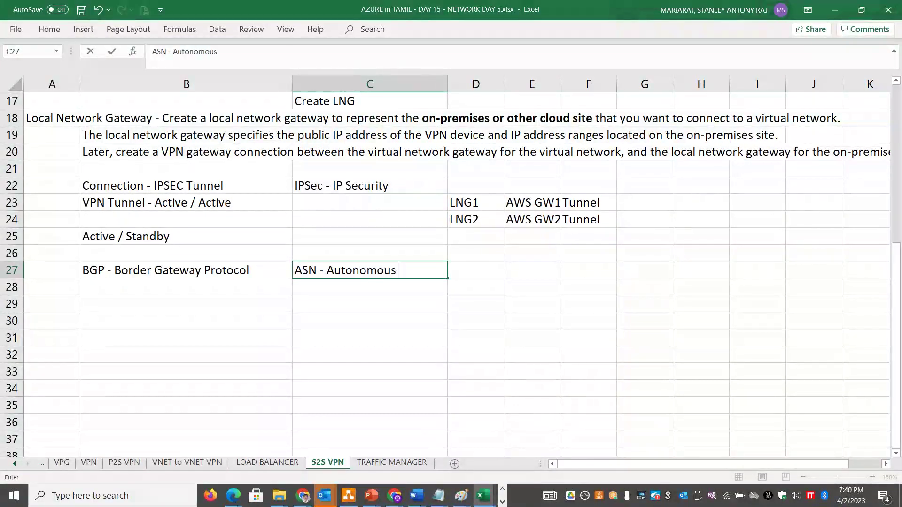
{"action": "type", "text": "Sys"}
{"action": "key", "text": "BackSpace"}
{"action": "type", "text": "ystem Number"}
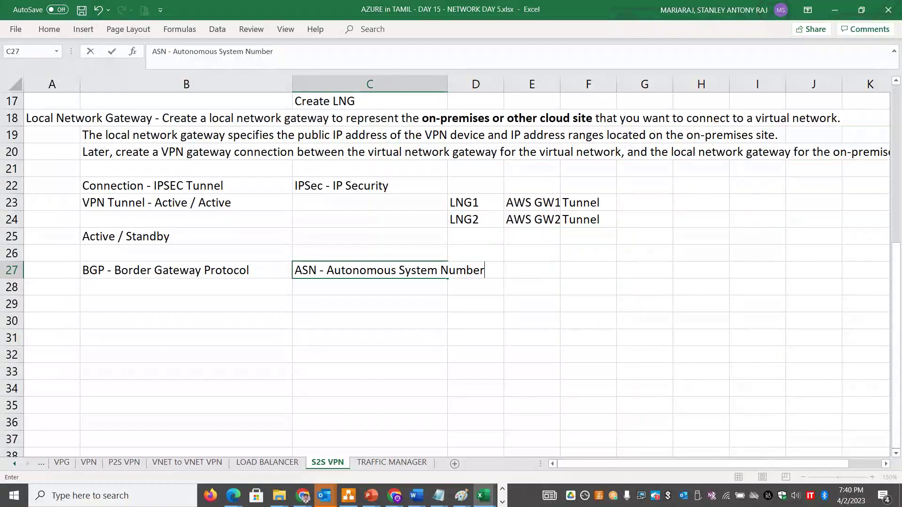
Enter "ECMP - Equal Cost Multi Pathing" in cell B28 below the BGP note
{"action": "left_click", "coordinate": [259, 289]}
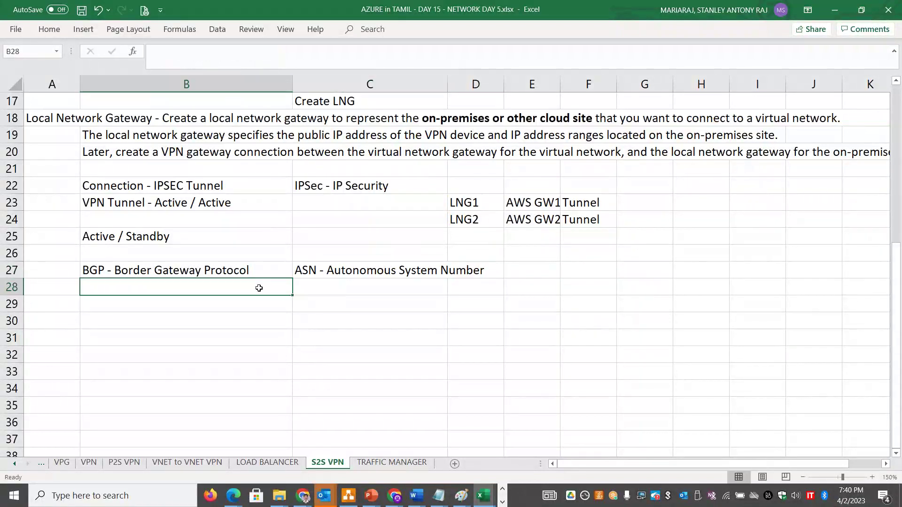
{"action": "key", "text": "Left"}
{"action": "left_click", "coordinate": [259, 288]}
{"action": "type", "text": "ECMP - "}
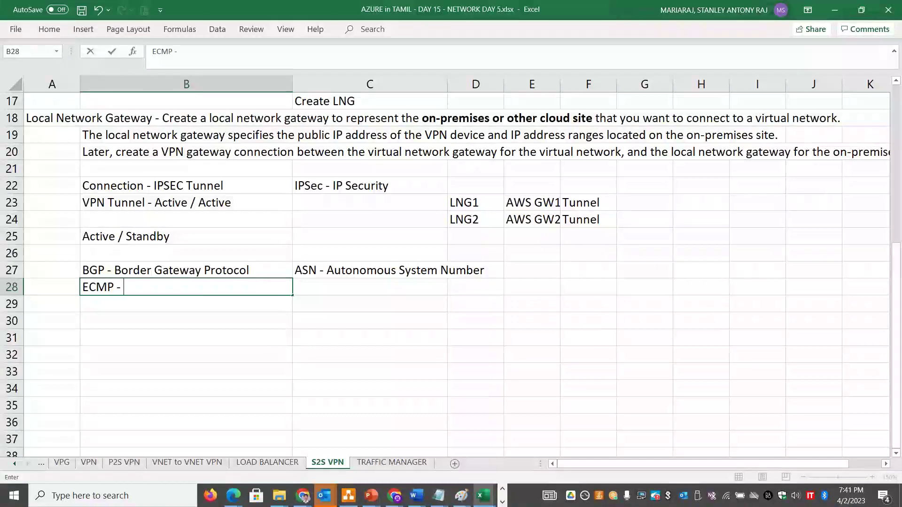
{"action": "type", "text": "Equal Cost Multi Pathing"}
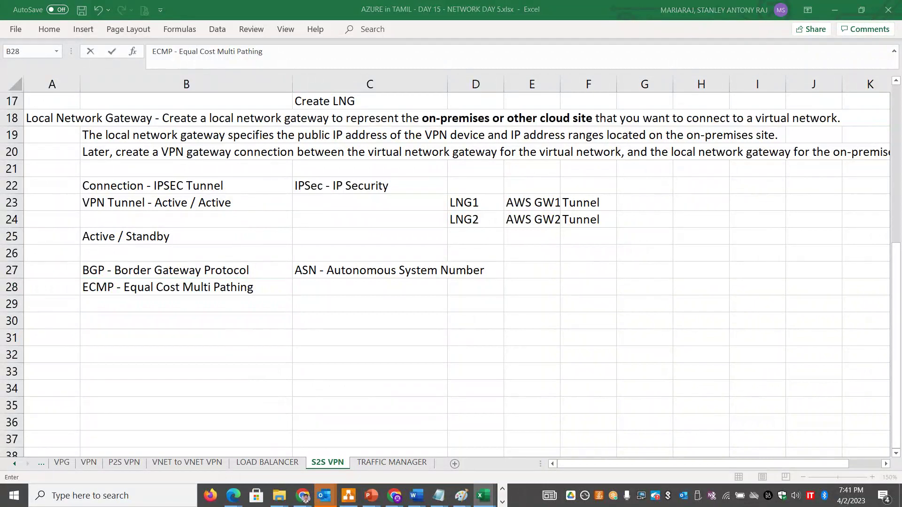
Switch to the AWS console, reload the VPN connections page and check the tunnel details of AWS2AZURES2SVPN
{"action": "key", "text": "alt+Tab"}
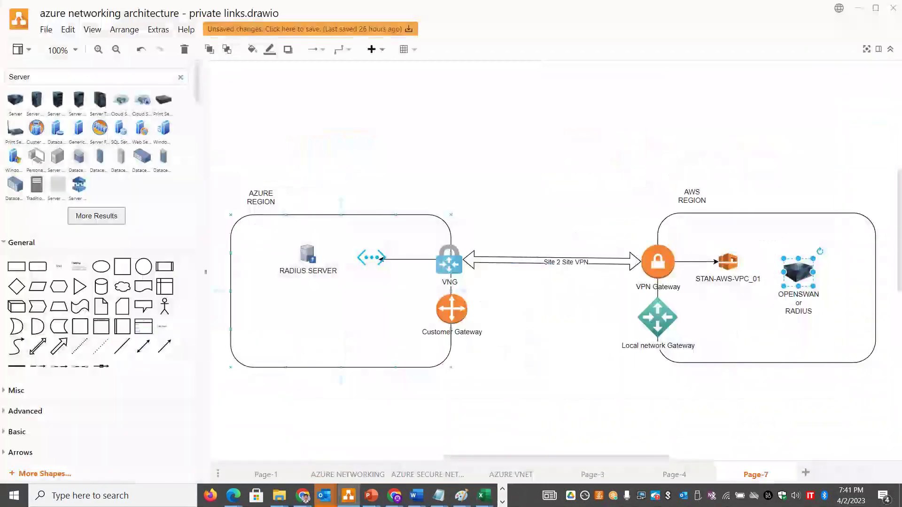
{"action": "key", "text": "alt+Tab"}
{"action": "key", "text": "alt+Tab"}
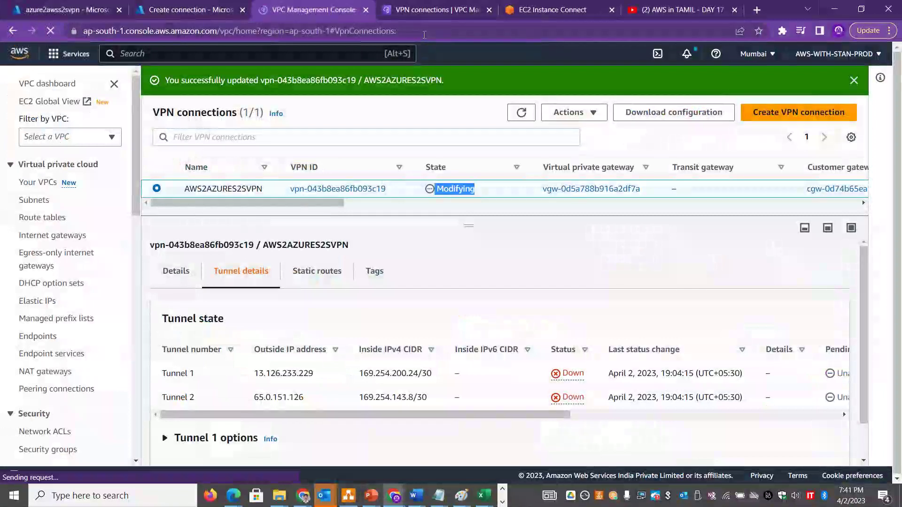
{"action": "key", "text": "F5"}
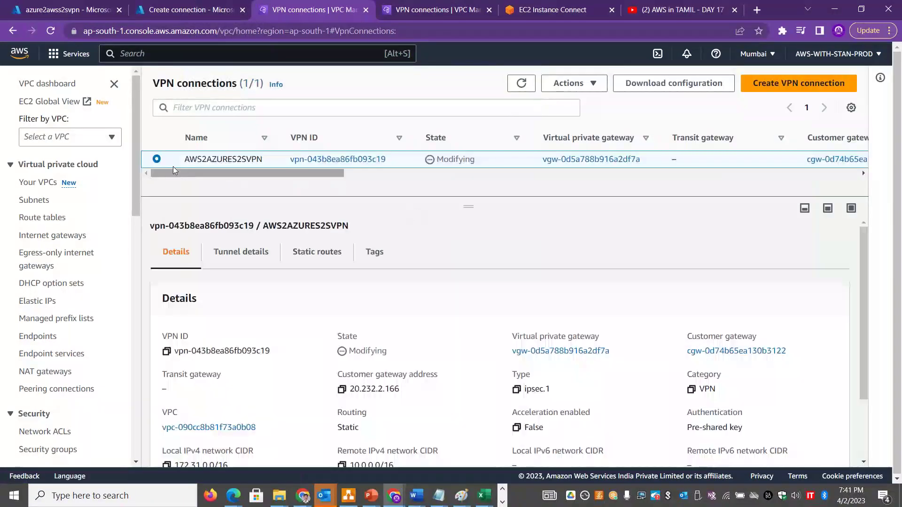
{"action": "left_click", "coordinate": [245, 262]}
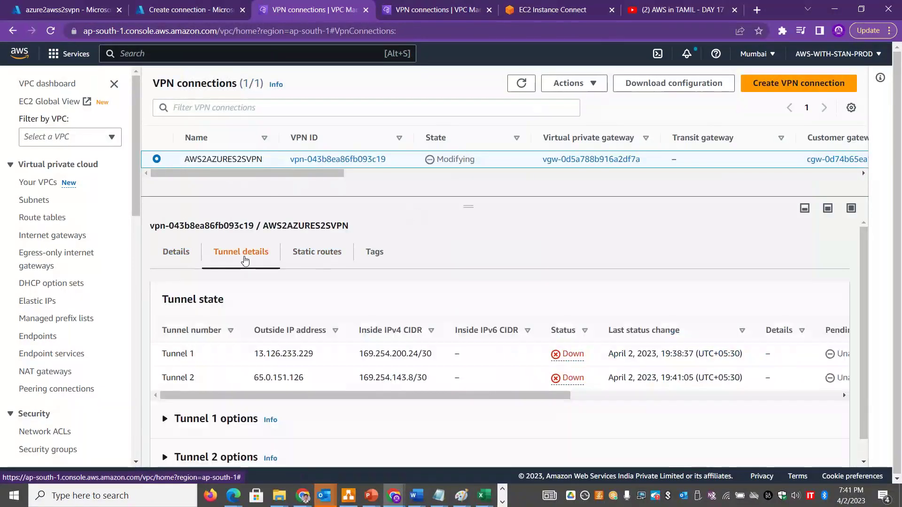
Switch to the Azure portal, reload the virtual network gateways and check the connections of staneusvng01
{"action": "left_click", "coordinate": [68, 10]}
{"action": "left_click", "coordinate": [54, 150]}
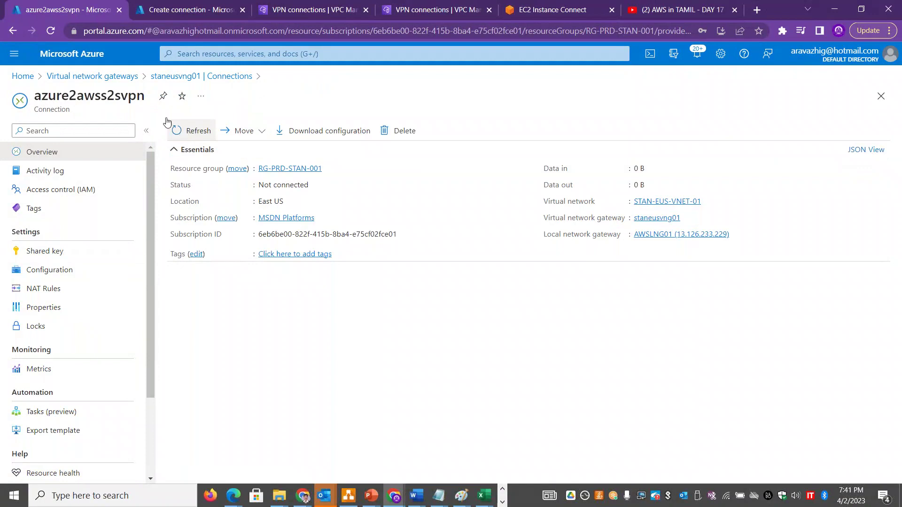
{"action": "left_click", "coordinate": [108, 77]}
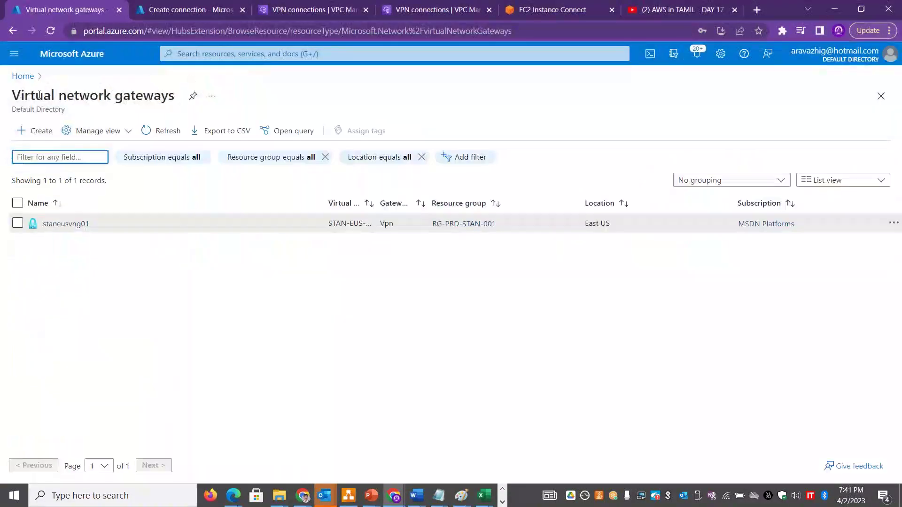
{"action": "left_click", "coordinate": [521, 32]}
{"action": "key", "text": "Return"}
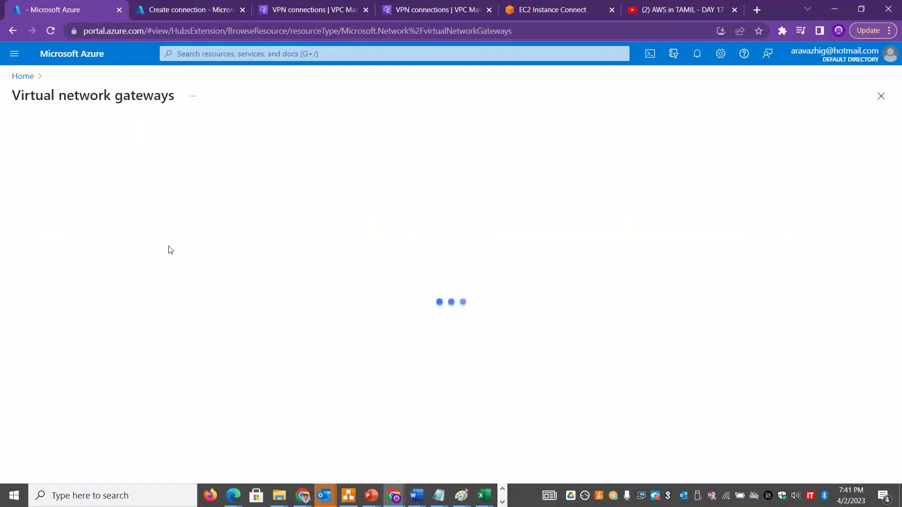
{"action": "left_click", "coordinate": [77, 224]}
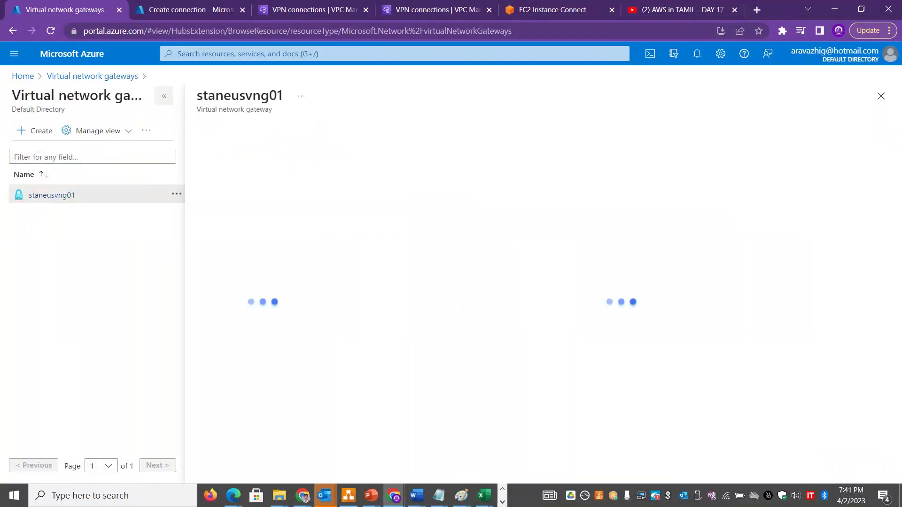
{"action": "left_click", "coordinate": [164, 96]}
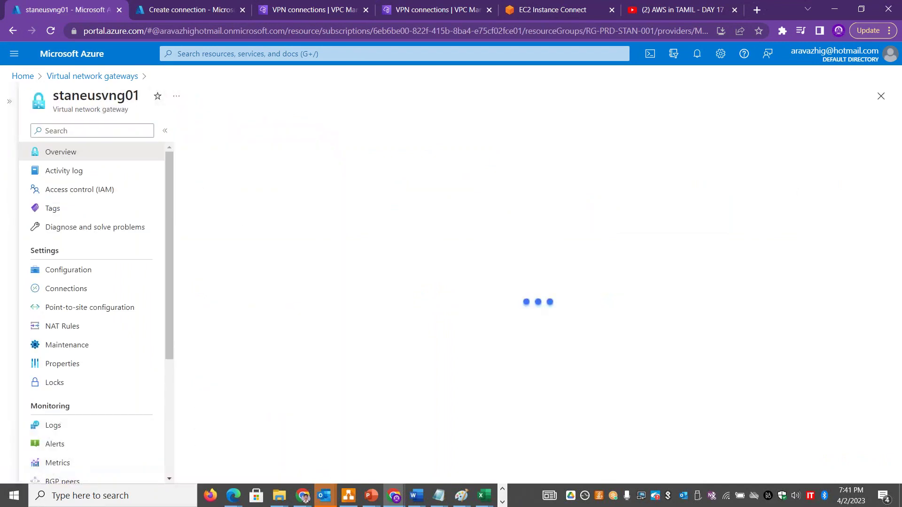
{"action": "left_click", "coordinate": [107, 274]}
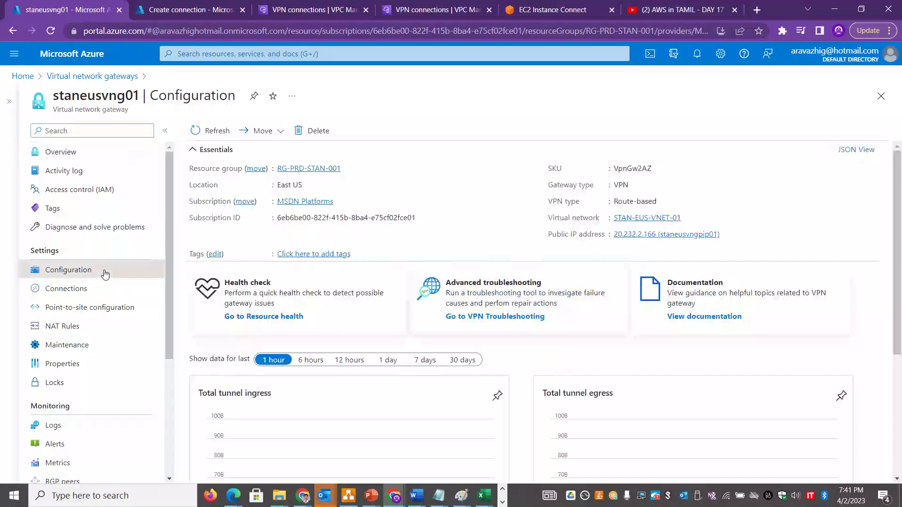
{"action": "left_click", "coordinate": [91, 294]}
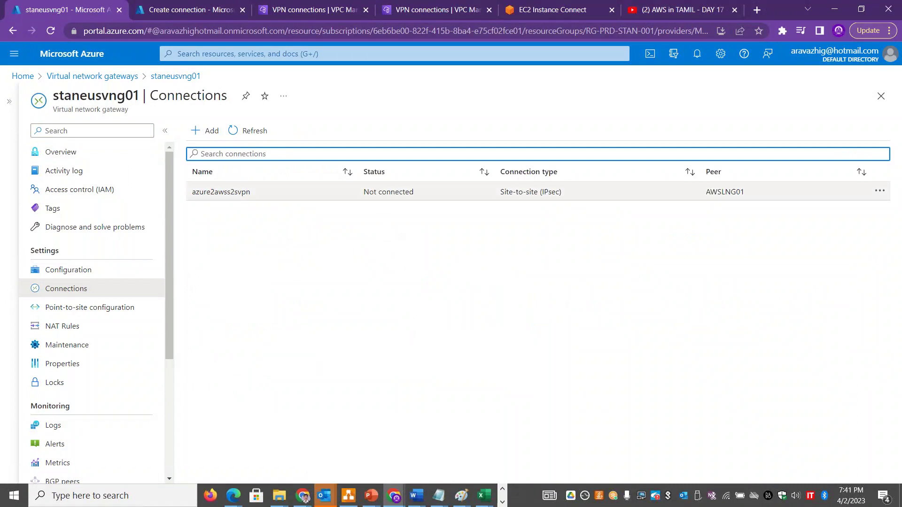
Leave the unfinished Create connection form for the Azure home page and return to the AWS VPN connections page
{"action": "left_click", "coordinate": [211, 10]}
{"action": "left_click", "coordinate": [27, 80]}
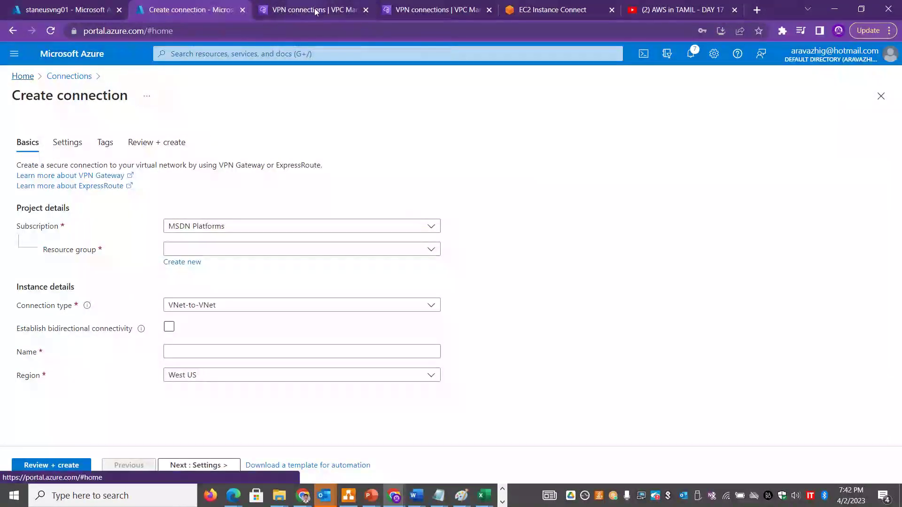
{"action": "left_click", "coordinate": [310, 10]}
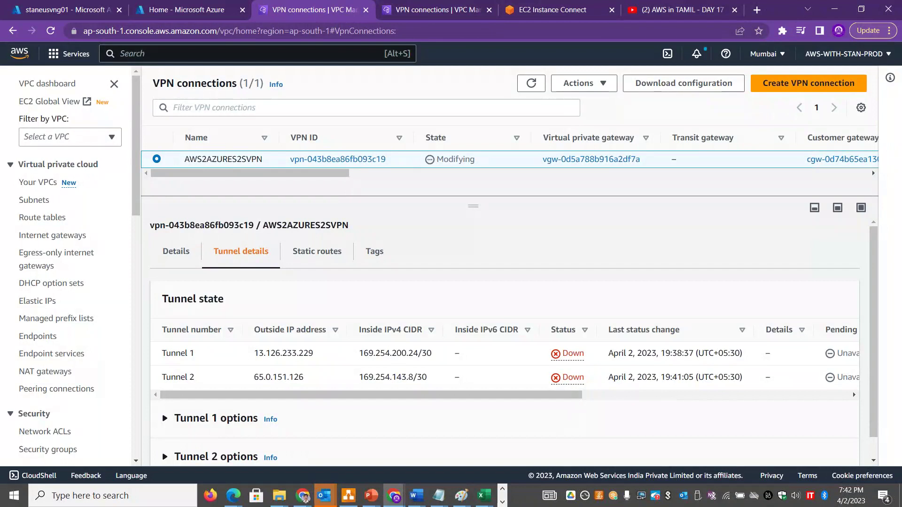
Open Paint and draw a rectangle about 560 × 353 px with a second one about 432 × 233 px inside it
{"action": "key", "text": "super+r"}
{"action": "key", "text": "BackSpace"}
{"action": "type", "text": "mstsc"}
{"action": "key", "text": "Return"}
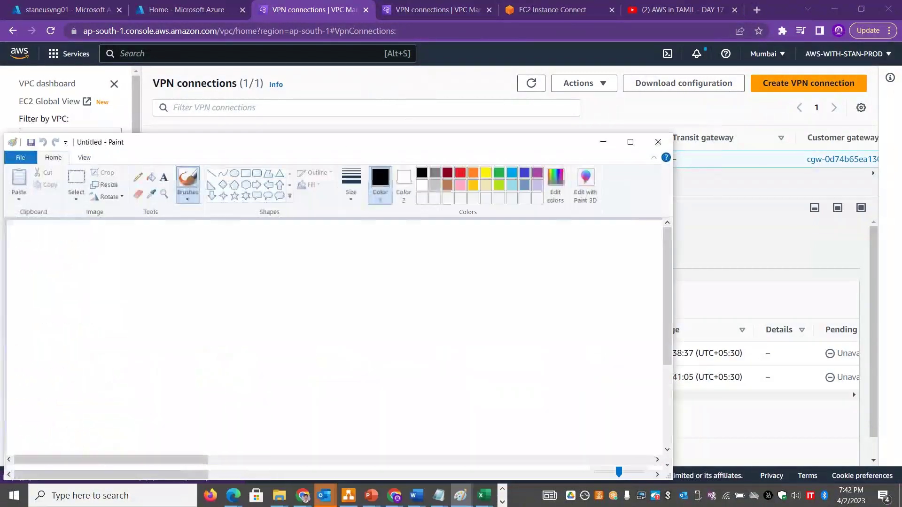
{"action": "left_click", "coordinate": [330, 91]}
{"action": "mouse_move", "coordinate": [127, 174]}
{"action": "left_mouse_down"}
{"action": "mouse_move", "coordinate": [318, 304]}
{"action": "mouse_move", "coordinate": [390, 340]}
{"action": "left_mouse_up"}
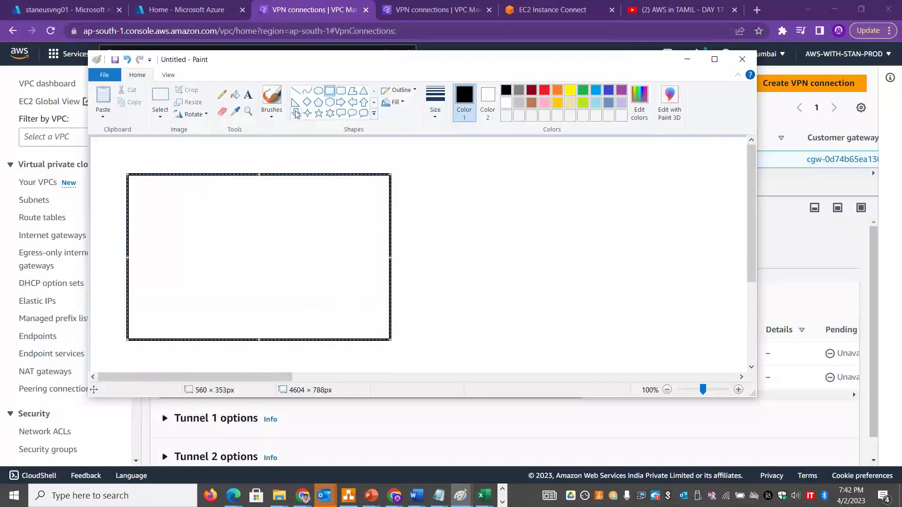
{"action": "left_click", "coordinate": [331, 94]}
{"action": "left_click_drag", "start_coordinate": [159, 208], "coordinate": [362, 317]}
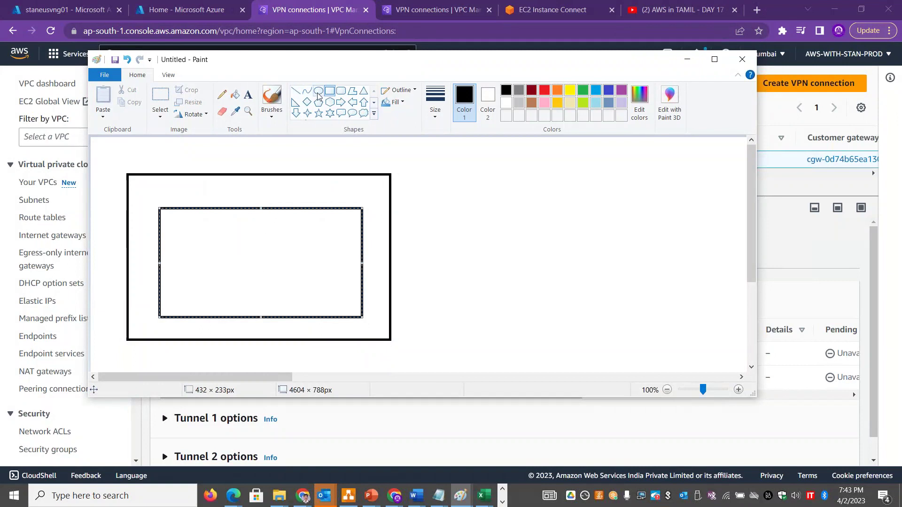
Draw three small rounded rectangles inside the inner rectangle, the lowest about 110 × 52 px
{"action": "left_click", "coordinate": [342, 91]}
{"action": "left_click_drag", "start_coordinate": [294, 232], "coordinate": [348, 268]}
{"action": "mouse_move", "coordinate": [224, 241]}
{"action": "left_mouse_down"}
{"action": "mouse_move", "coordinate": [282, 266]}
{"action": "mouse_move", "coordinate": [276, 282]}
{"action": "mouse_move", "coordinate": [327, 306]}
{"action": "left_mouse_up"}
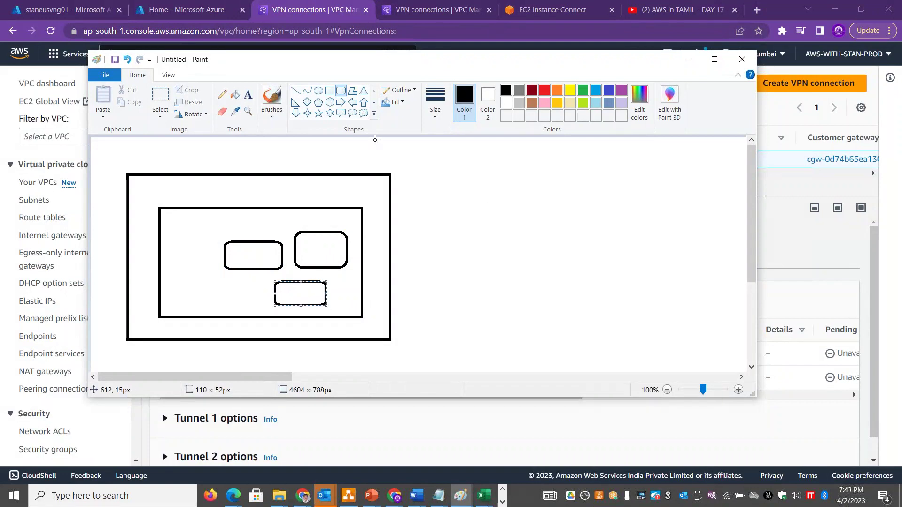
{"action": "left_click", "coordinate": [342, 91]}
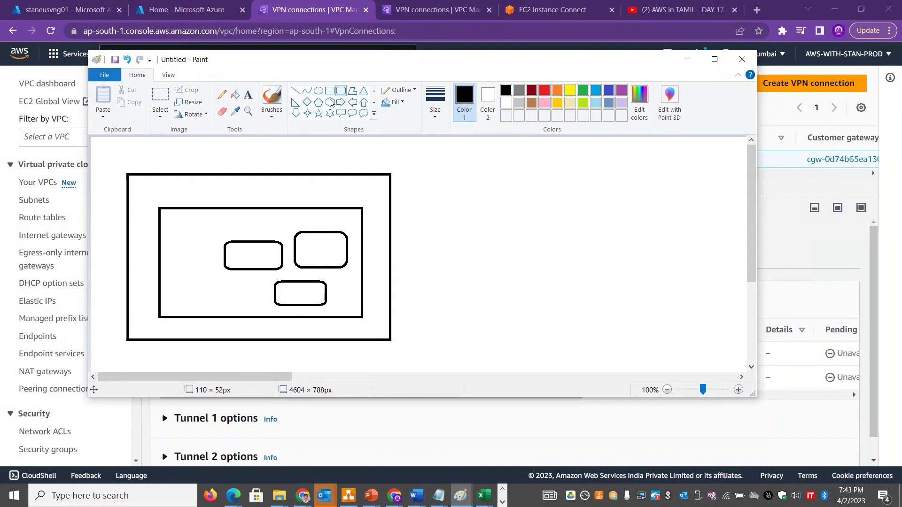
Draw a four-point star, a five-point star about 221 × 138 px and a six-point star, stacked to the right of the rectangles
{"action": "left_click", "coordinate": [307, 113]}
{"action": "left_click_drag", "start_coordinate": [578, 147], "coordinate": [677, 203]}
{"action": "left_click", "coordinate": [320, 114]}
{"action": "left_click_drag", "start_coordinate": [594, 241], "coordinate": [698, 306]}
{"action": "left_click", "coordinate": [374, 116]}
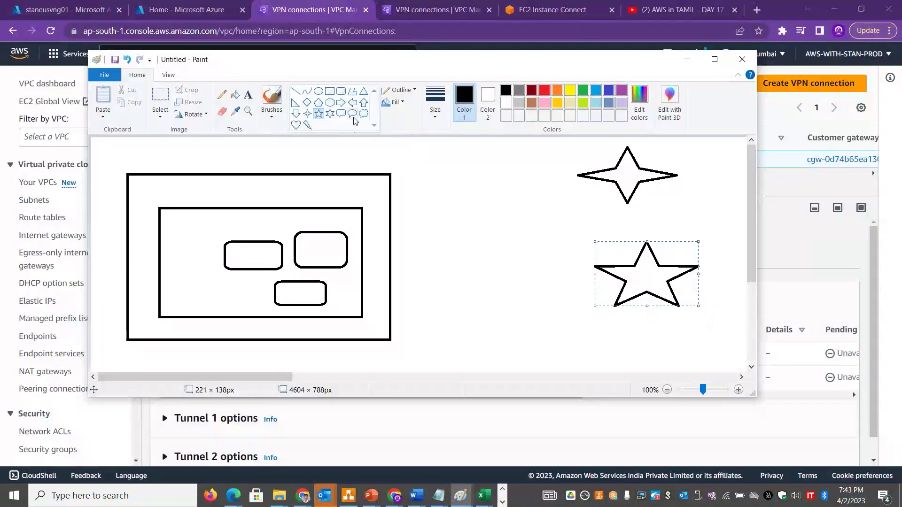
{"action": "left_click", "coordinate": [330, 115]}
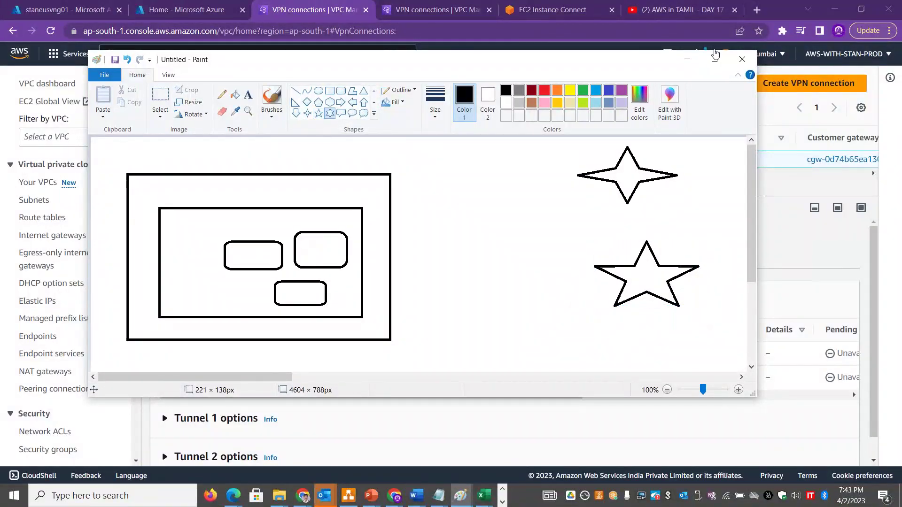
{"action": "left_click", "coordinate": [715, 59]}
{"action": "left_click_drag", "start_coordinate": [485, 329], "coordinate": [632, 428]}
{"action": "left_click", "coordinate": [461, 244]}
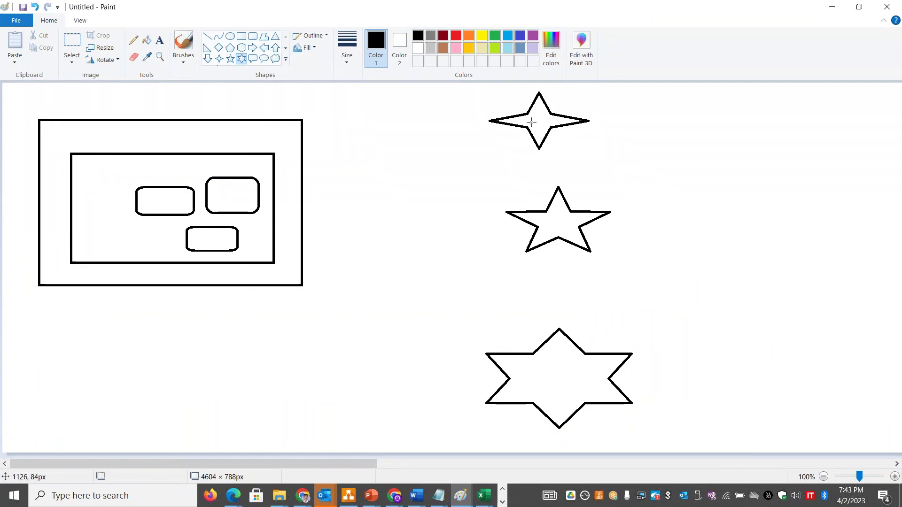
Add a text label reading "Remote Office", "Home Office" and "Branch Office" on separate lines, positioned just right of the four-point star
{"action": "left_click", "coordinate": [160, 41]}
{"action": "left_click_drag", "start_coordinate": [572, 94], "coordinate": [603, 116]}
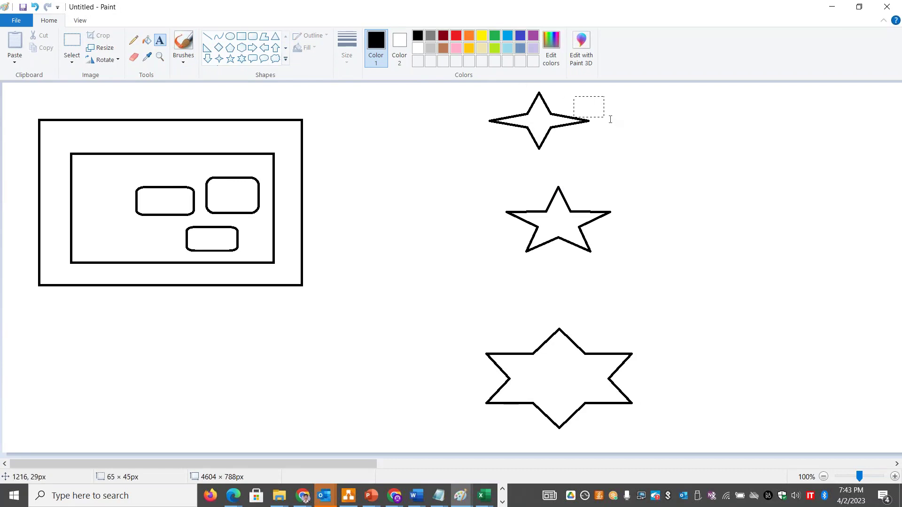
{"action": "type", "text": "Remote Office"}
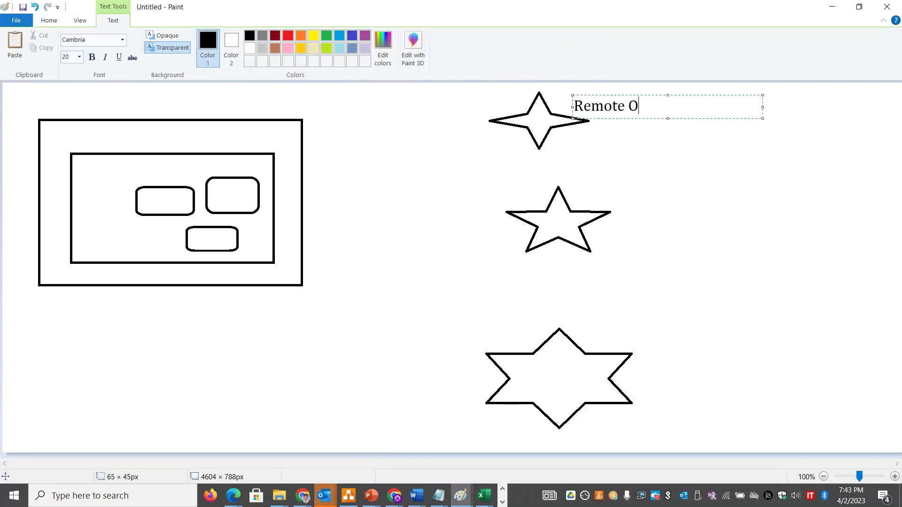
{"action": "key", "text": "Return"}
{"action": "type", "text": "Home Oiff"}
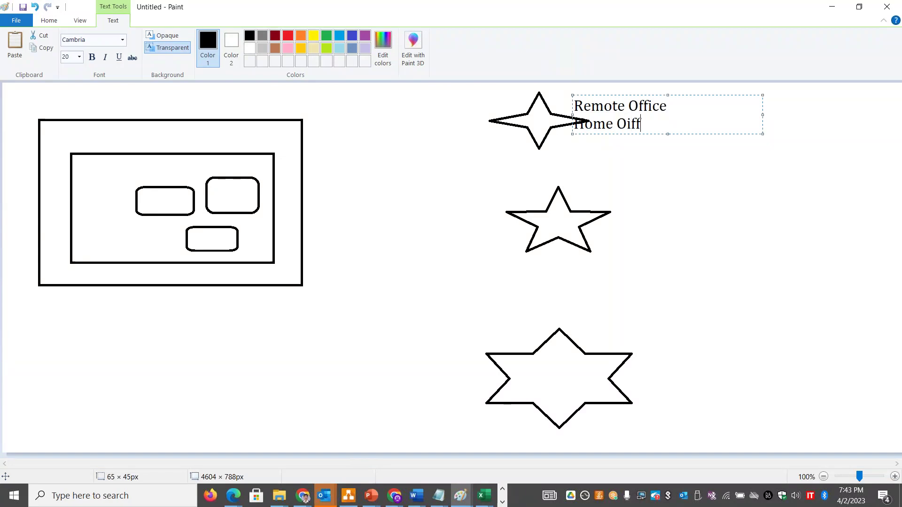
{"action": "key", "text": "BackSpace"}
{"action": "key", "text": "BackSpace"}
{"action": "type", "text": "fiice"}
{"action": "key", "text": "Return"}
{"action": "type", "text": "Branch Office"}
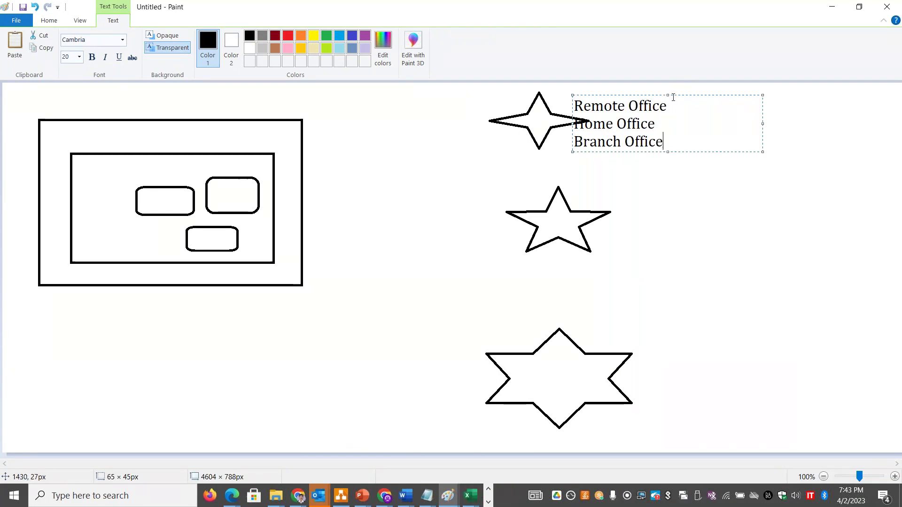
{"action": "left_click_drag", "start_coordinate": [677, 94], "coordinate": [699, 88]}
{"action": "left_click", "coordinate": [425, 122]}
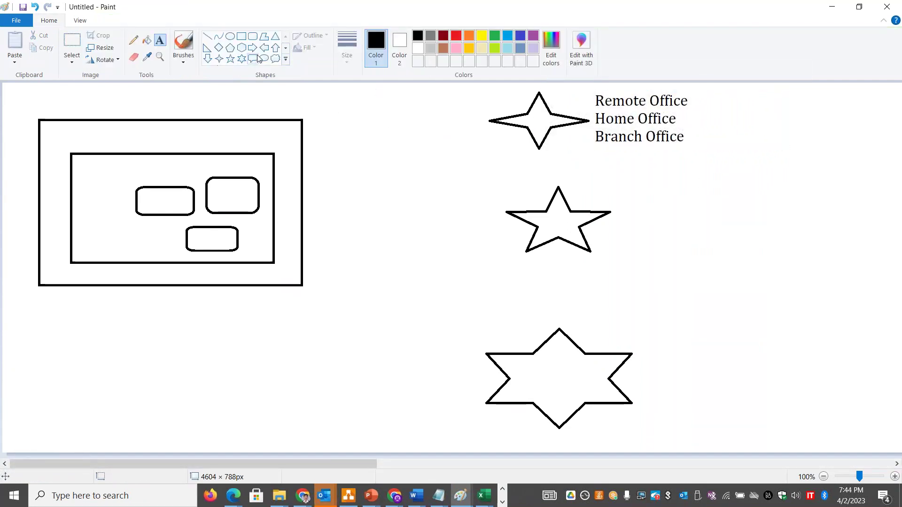
Draw a straight line spanning about 360 × 75 px from the four-point star towards the outer rectangle
{"action": "left_click", "coordinate": [207, 36]}
{"action": "left_click_drag", "start_coordinate": [492, 121], "coordinate": [320, 156]}
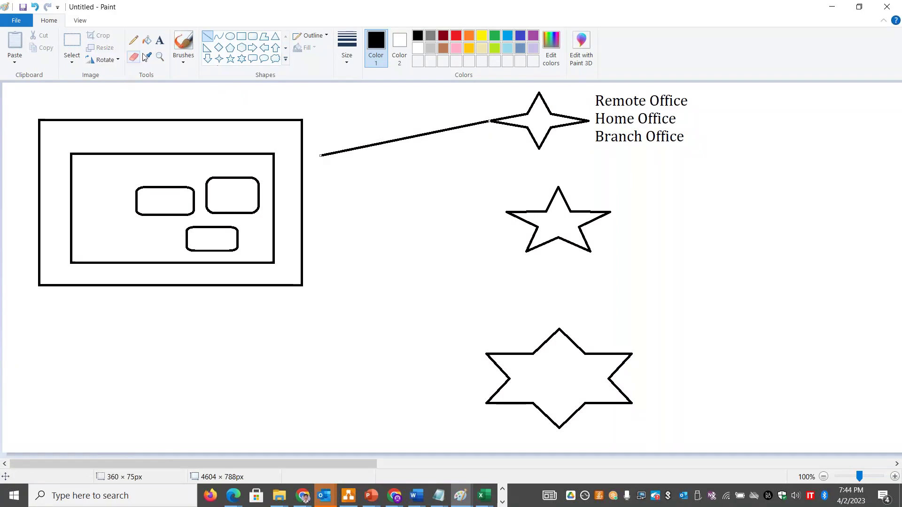
Draw a small five-point star about 89 × 74 px at the outer rectangle's edge where the line ends, and label it "VNG"
{"action": "left_click", "coordinate": [230, 60]}
{"action": "left_click_drag", "start_coordinate": [282, 141], "coordinate": [325, 176]}
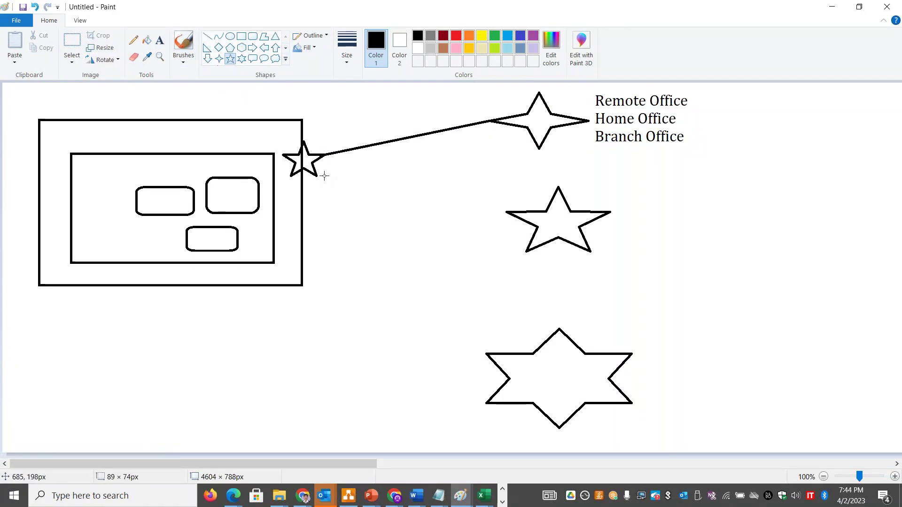
{"action": "left_click", "coordinate": [160, 40]}
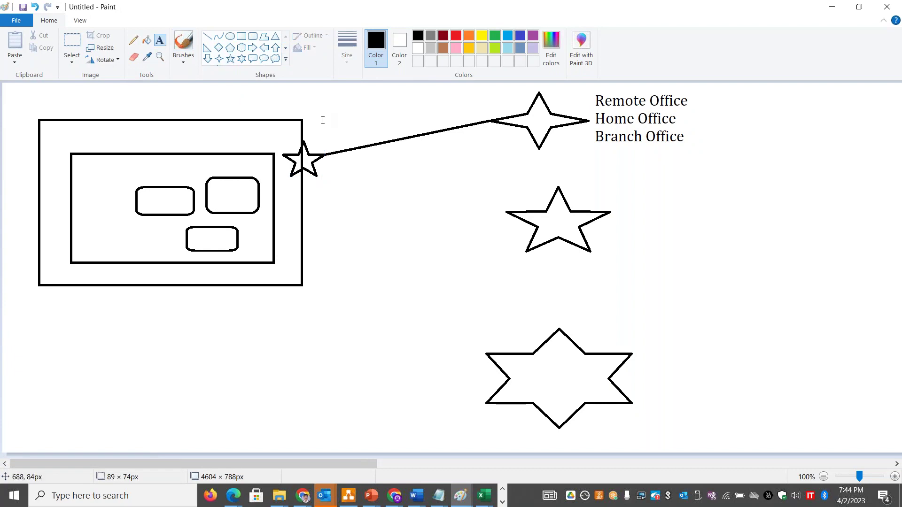
{"action": "left_click", "coordinate": [312, 114]}
{"action": "type", "text": "VN"}
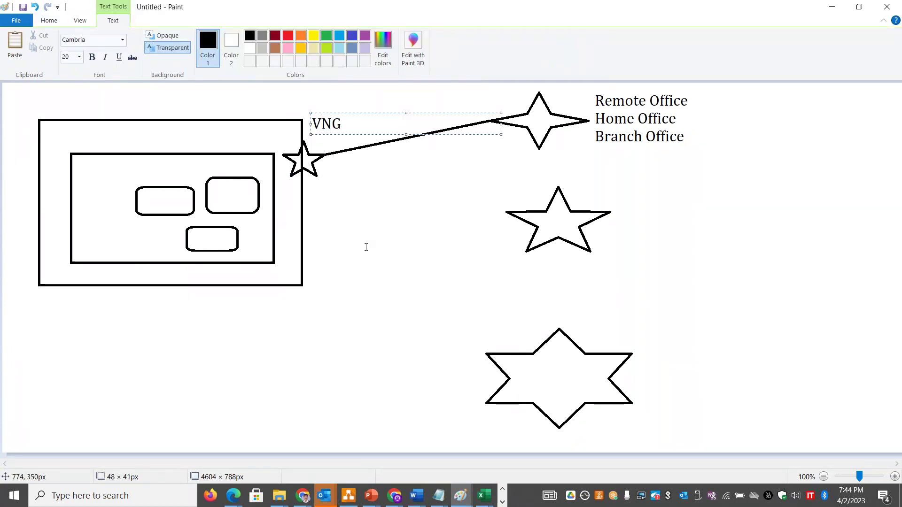
{"action": "left_click", "coordinate": [443, 210]}
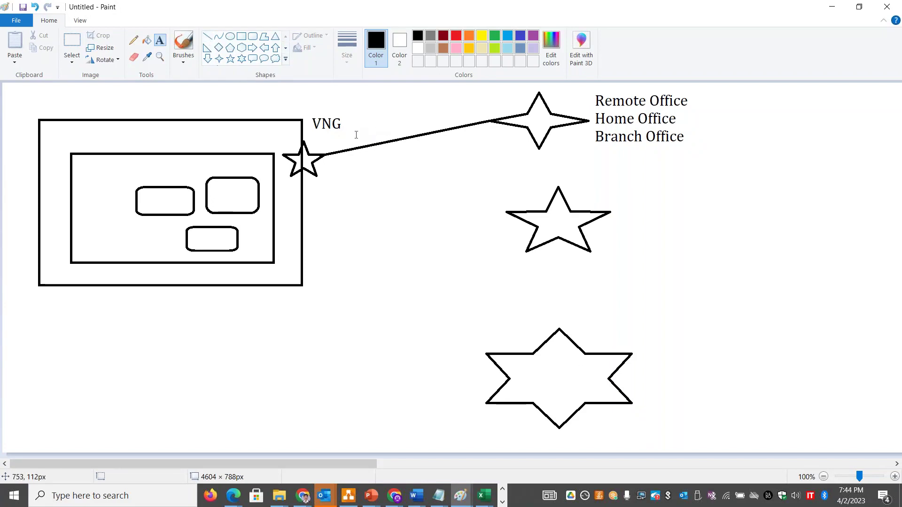
Add the text "Public Internet" just below the line that joins the VNG star to the four-point star
{"action": "left_click_drag", "start_coordinate": [386, 150], "coordinate": [552, 167]}
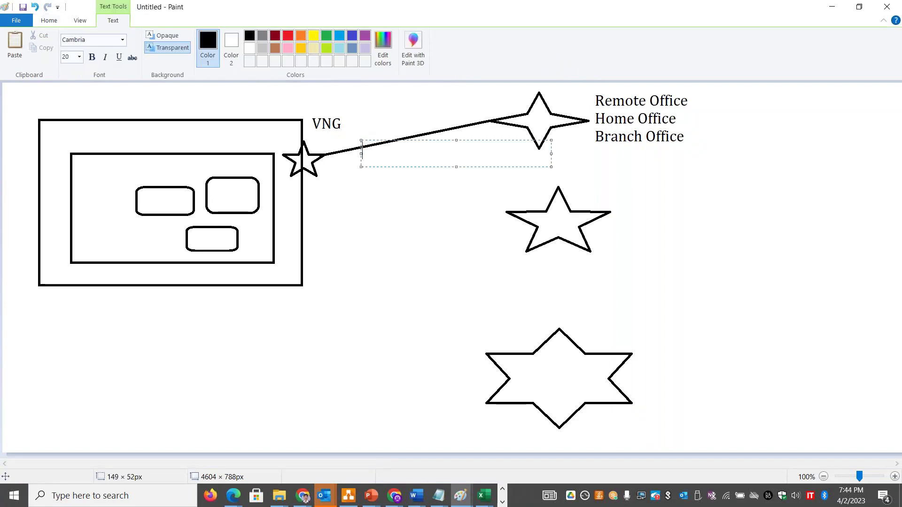
{"action": "type", "text": "Public"}
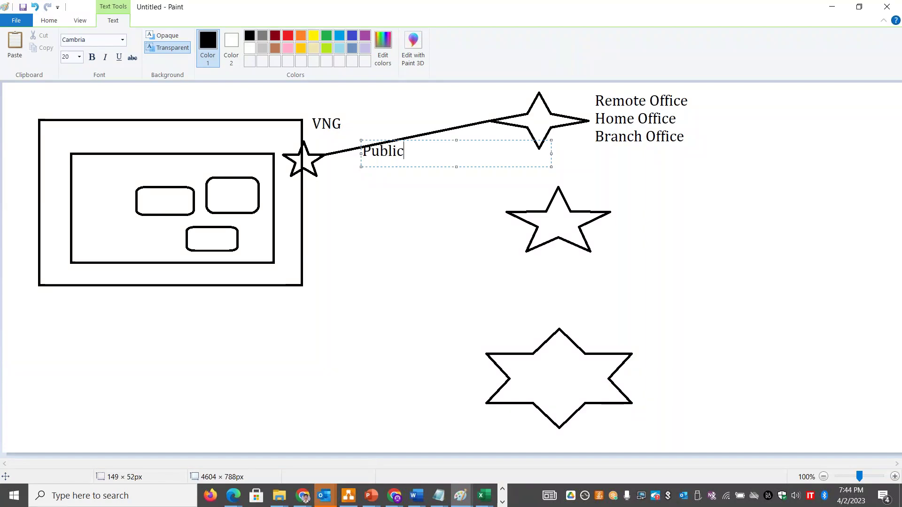
{"action": "type", "text": " Internet"}
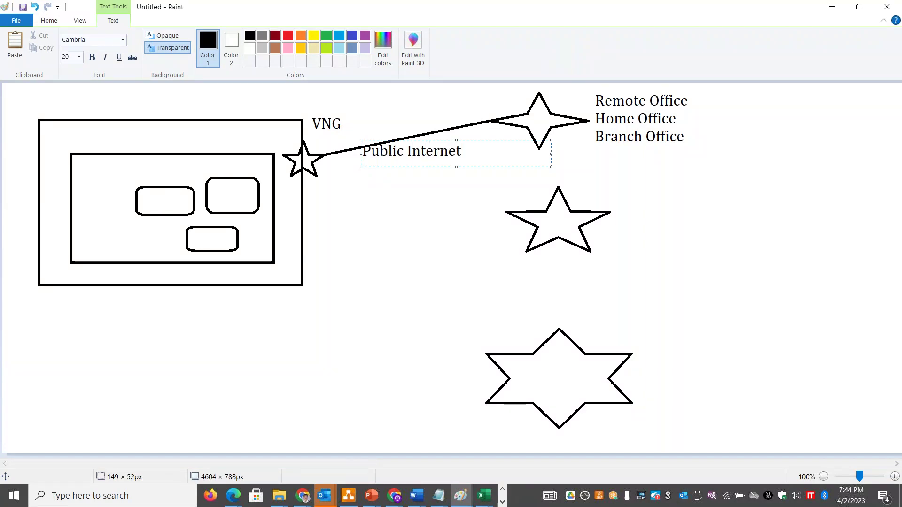
{"action": "left_click", "coordinate": [429, 208]}
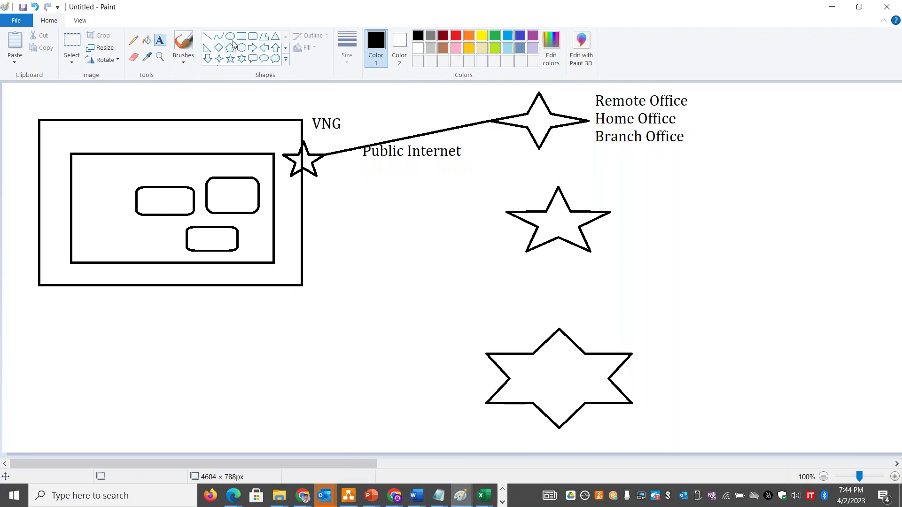
{"action": "left_click", "coordinate": [239, 41]}
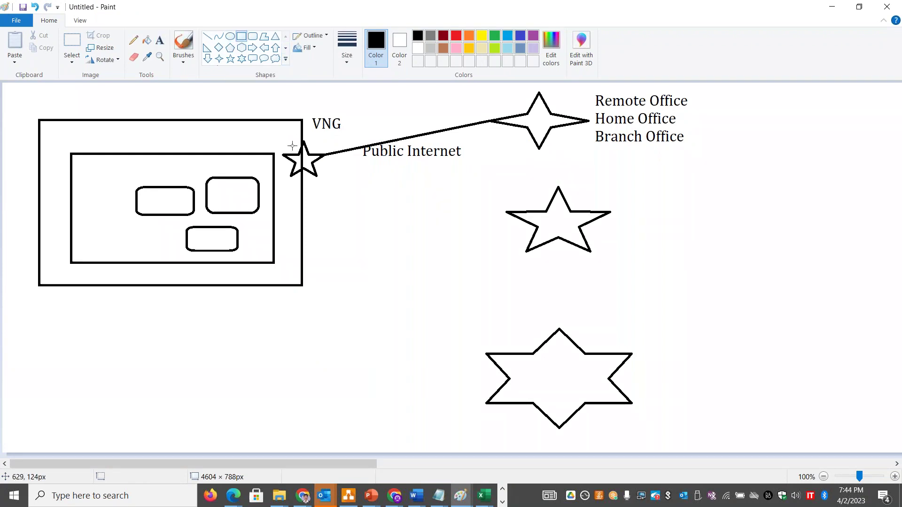
{"action": "left_click_drag", "start_coordinate": [320, 143], "coordinate": [486, 130]}
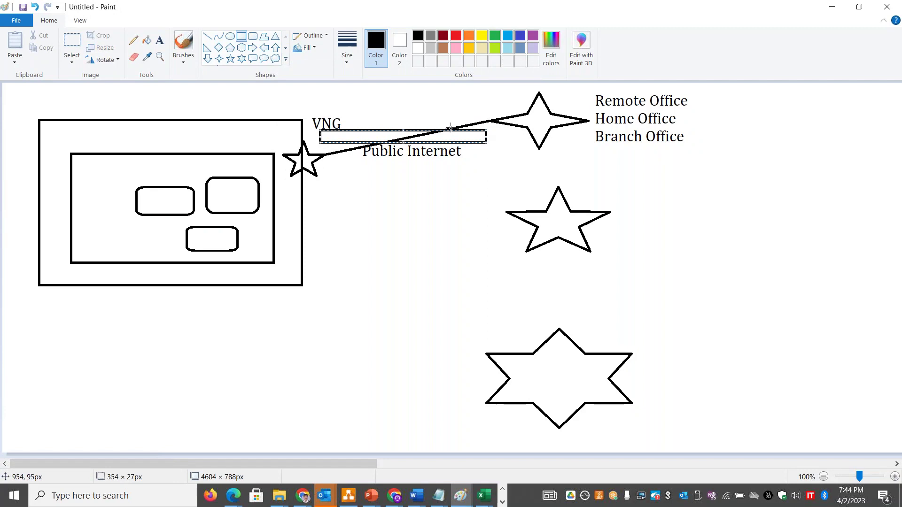
{"action": "key", "text": "ctrl+z"}
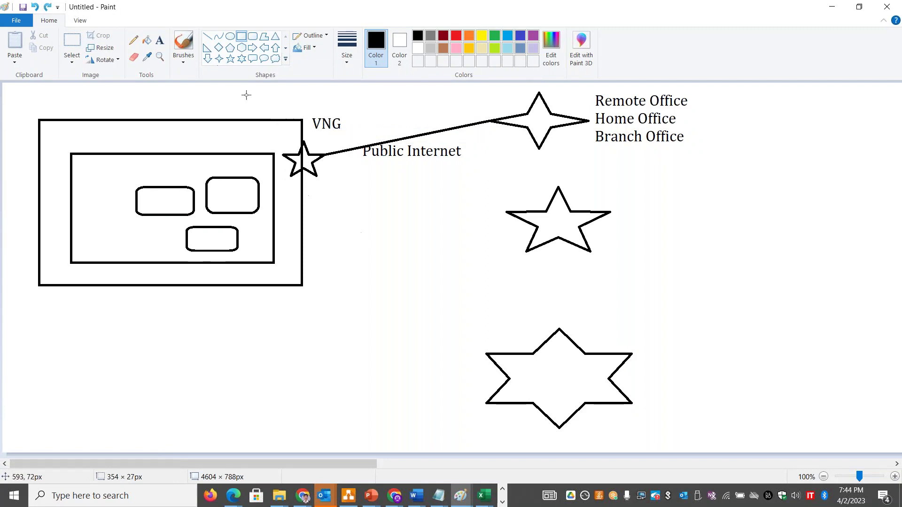
Connect the large five-point star to the VNG star with a line about 403 × 76 px, and label it "Main Office", "Hub Office", "Main Site" on separate lines
{"action": "left_click", "coordinate": [207, 36]}
{"action": "mouse_move", "coordinate": [507, 213]}
{"action": "left_mouse_down"}
{"action": "mouse_move", "coordinate": [322, 213]}
{"action": "mouse_move", "coordinate": [317, 178]}
{"action": "left_mouse_up"}
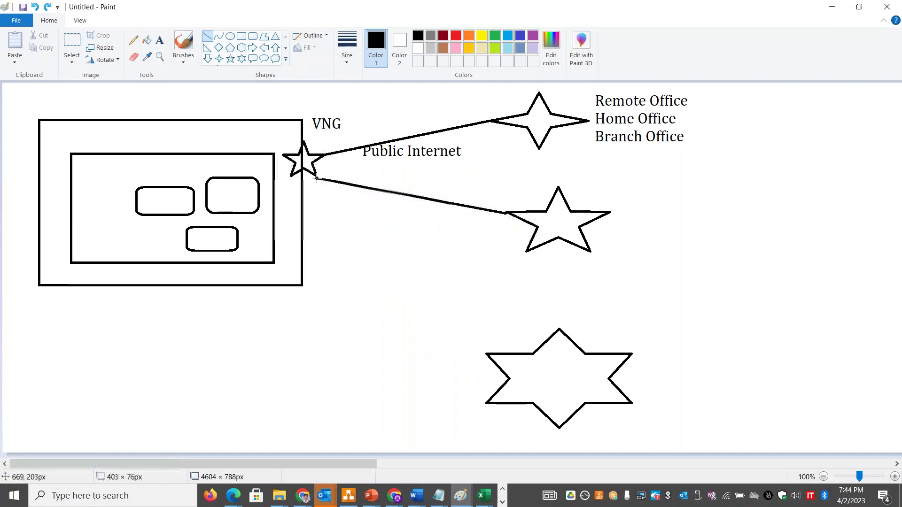
{"action": "left_click", "coordinate": [159, 41]}
{"action": "left_click_drag", "start_coordinate": [617, 196], "coordinate": [736, 264]}
{"action": "type", "text": "Main Office"}
{"action": "key", "text": "Return"}
{"action": "type", "text": "Hub"}
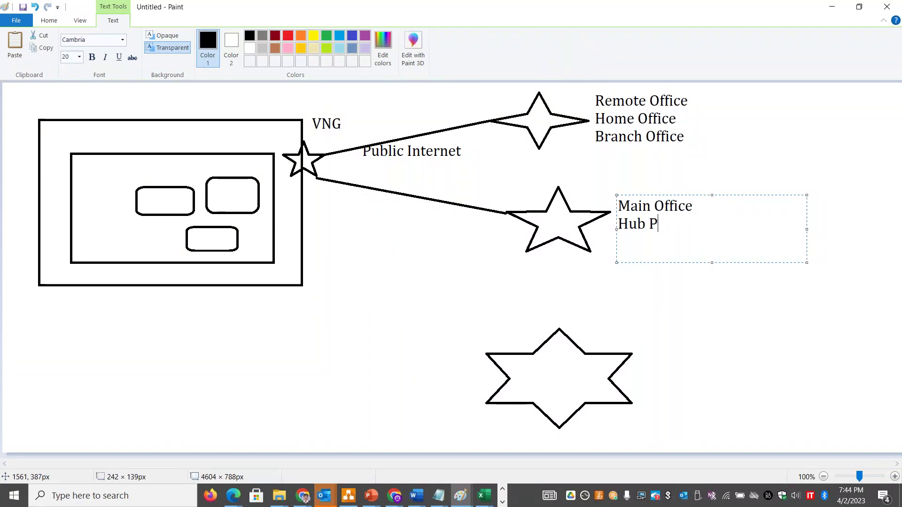
{"action": "type", "text": " Office"}
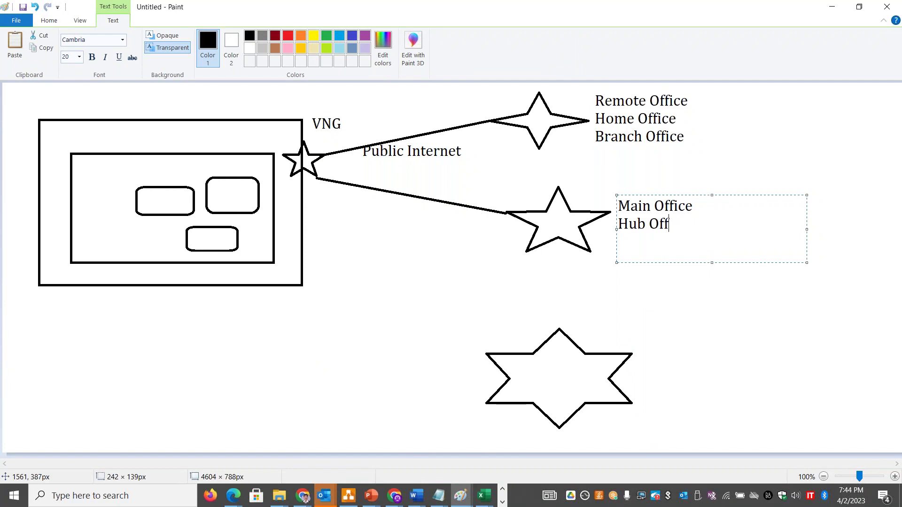
{"action": "key", "text": "Return"}
{"action": "type", "text": "Main Site"}
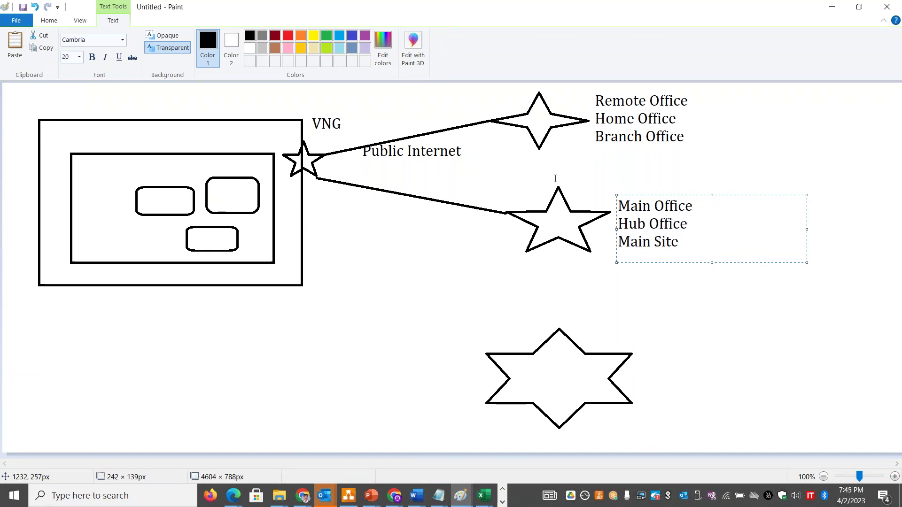
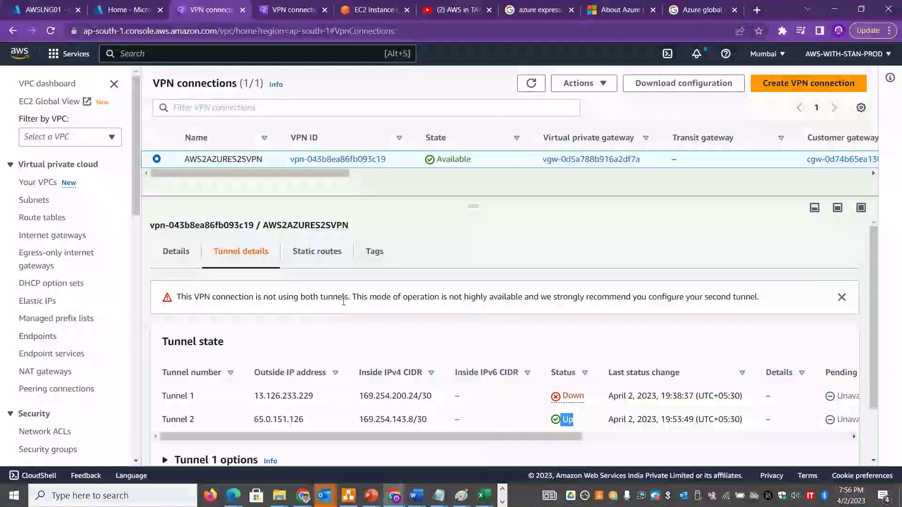
Examine the high-availability warning and the status of Tunnel 2 in the AWS2AZURES2SVPN tunnel details
{"action": "left_click", "coordinate": [518, 312]}
{"action": "left_click_drag", "start_coordinate": [703, 297], "coordinate": [440, 296]}
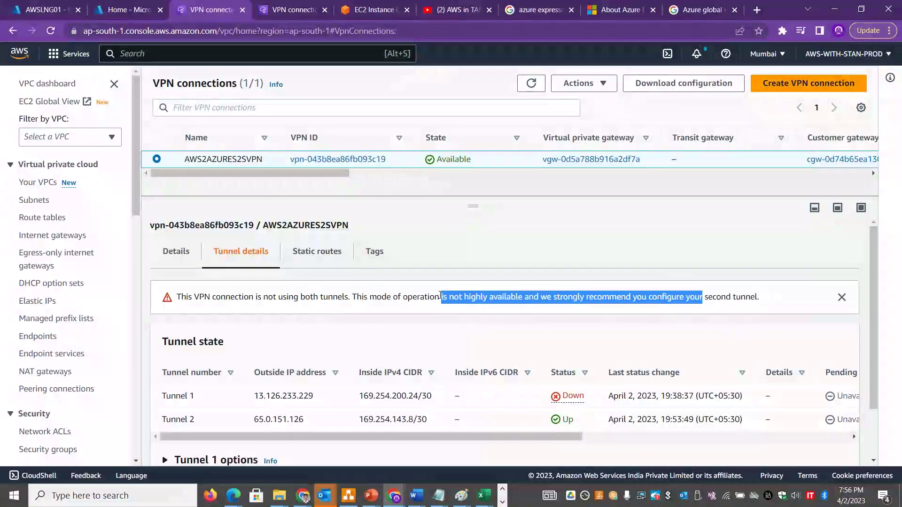
{"action": "left_click_drag", "start_coordinate": [574, 419], "coordinate": [541, 426]}
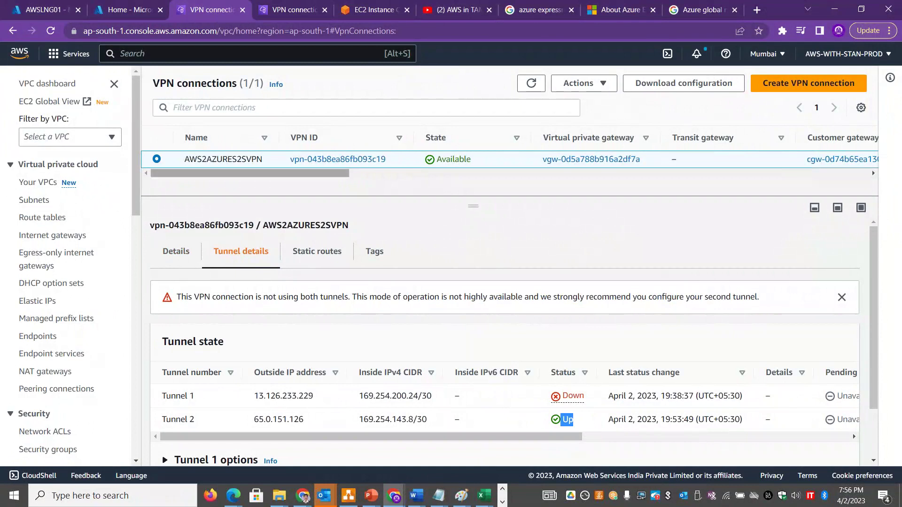
Switch to the Azure portal and check the refreshed connection status of the virtual network gateway staneusvng01
{"action": "left_click", "coordinate": [65, 14]}
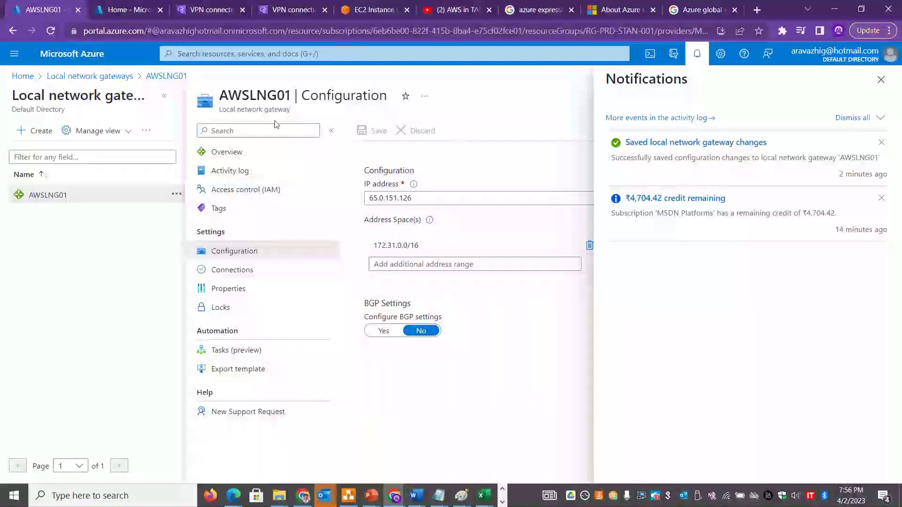
{"action": "left_click", "coordinate": [881, 81]}
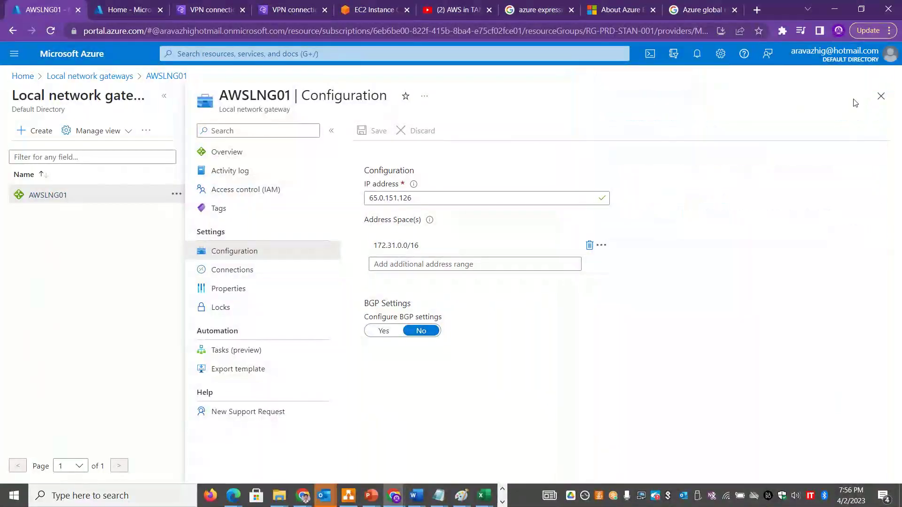
{"action": "left_click", "coordinate": [881, 96]}
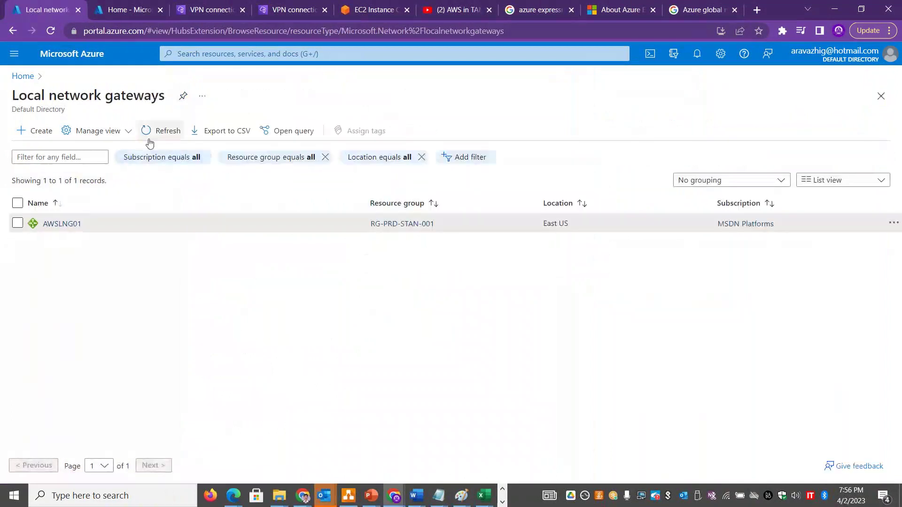
{"action": "left_click", "coordinate": [22, 76]}
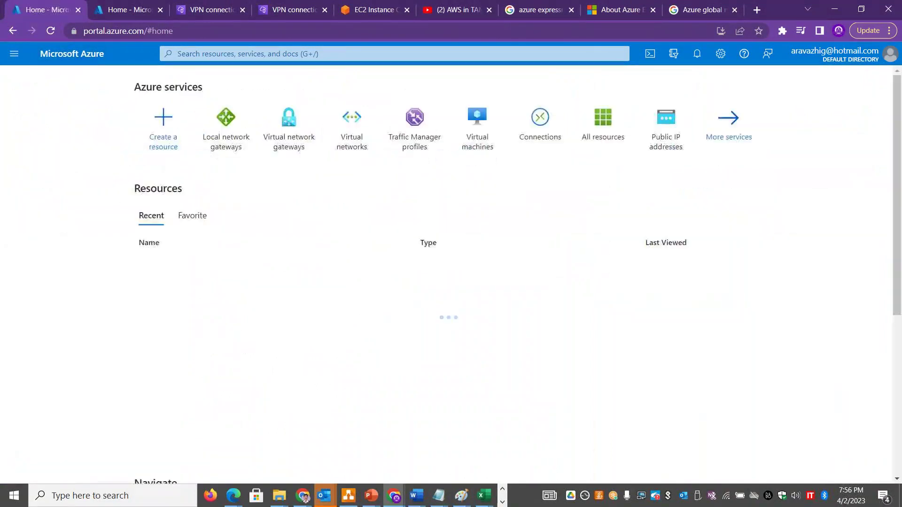
{"action": "left_click", "coordinate": [288, 145]}
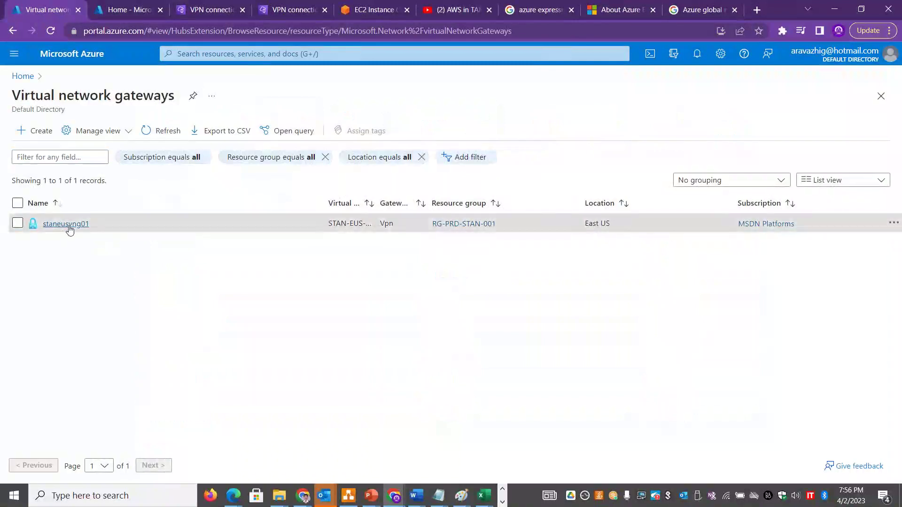
{"action": "left_click", "coordinate": [68, 227]}
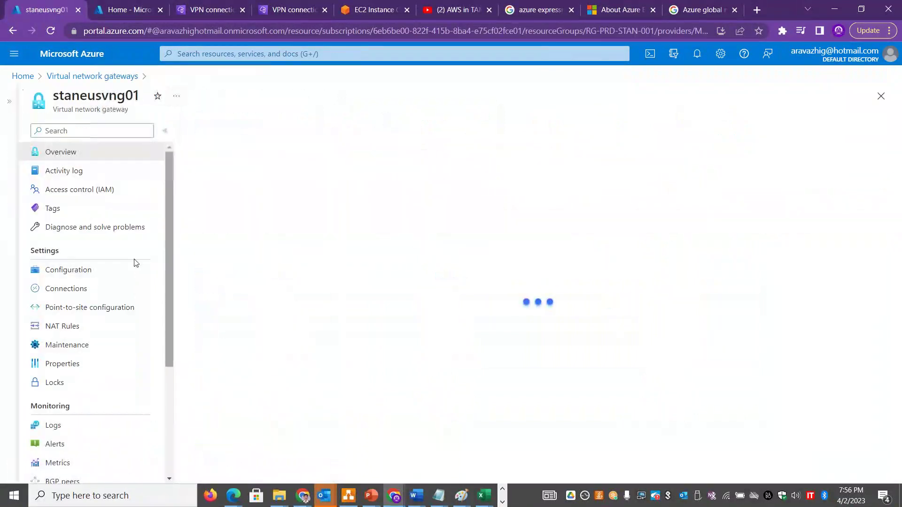
{"action": "left_click", "coordinate": [71, 288]}
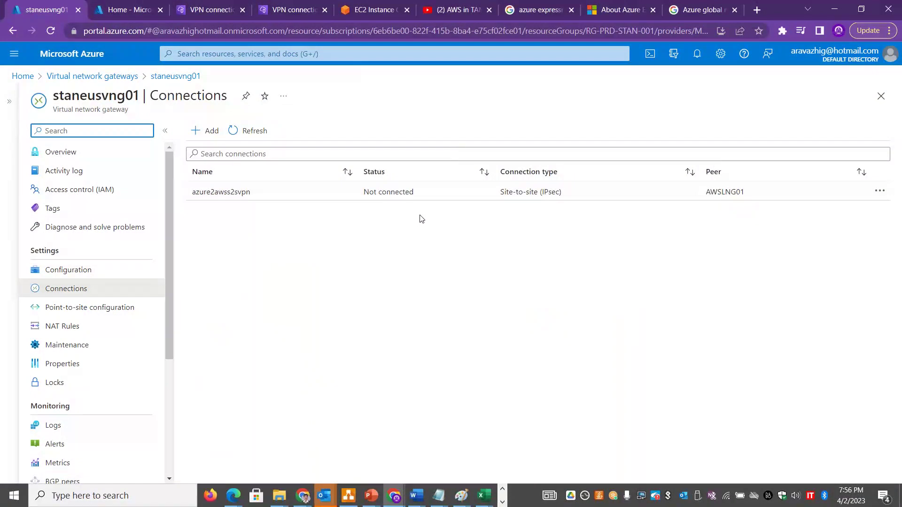
{"action": "left_click", "coordinate": [263, 132]}
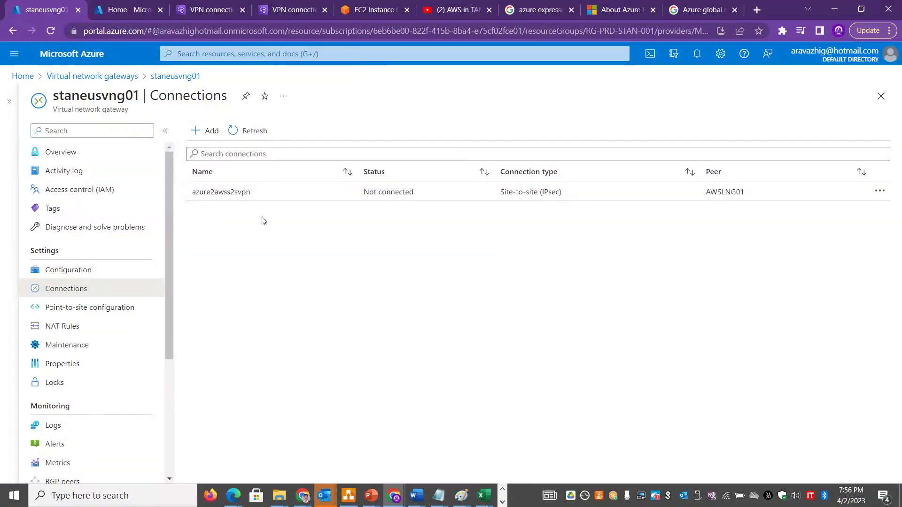
Return to the AWS console, reload the second VPN connections page and check the tunnel status of AWS2AZURES2SVPN
{"action": "left_click", "coordinate": [371, 11]}
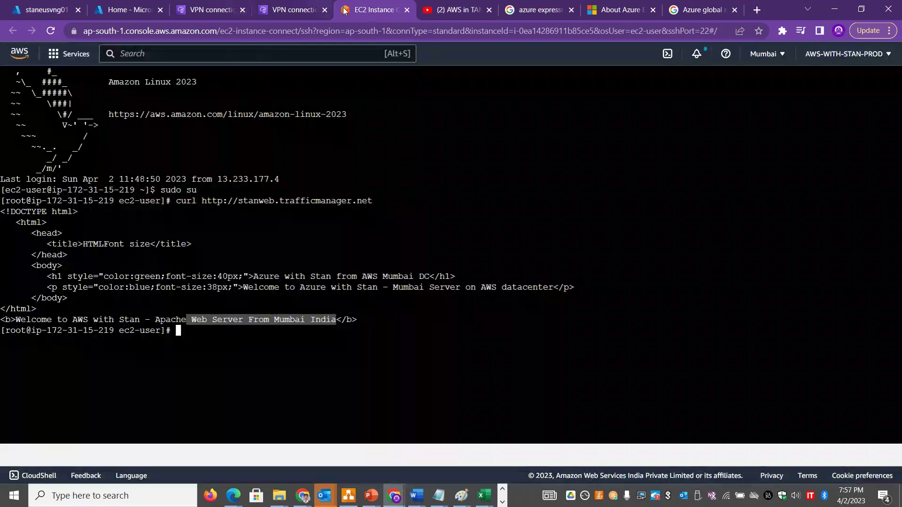
{"action": "left_click", "coordinate": [283, 15]}
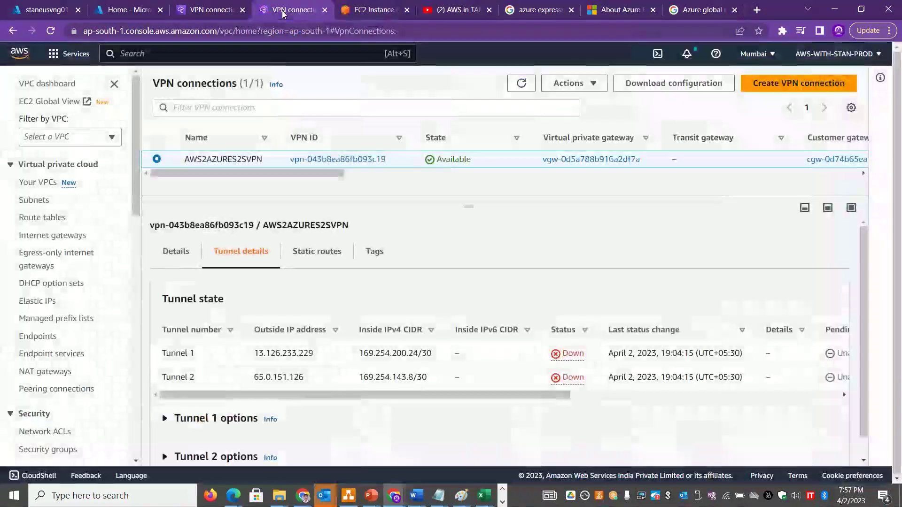
{"action": "left_click", "coordinate": [197, 13]}
{"action": "left_click", "coordinate": [291, 10]}
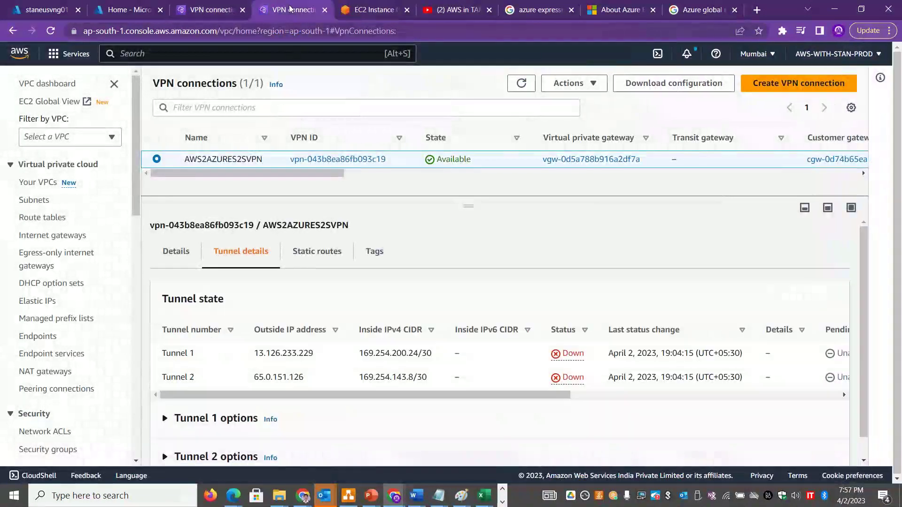
{"action": "left_click", "coordinate": [438, 29]}
{"action": "key", "text": "Return"}
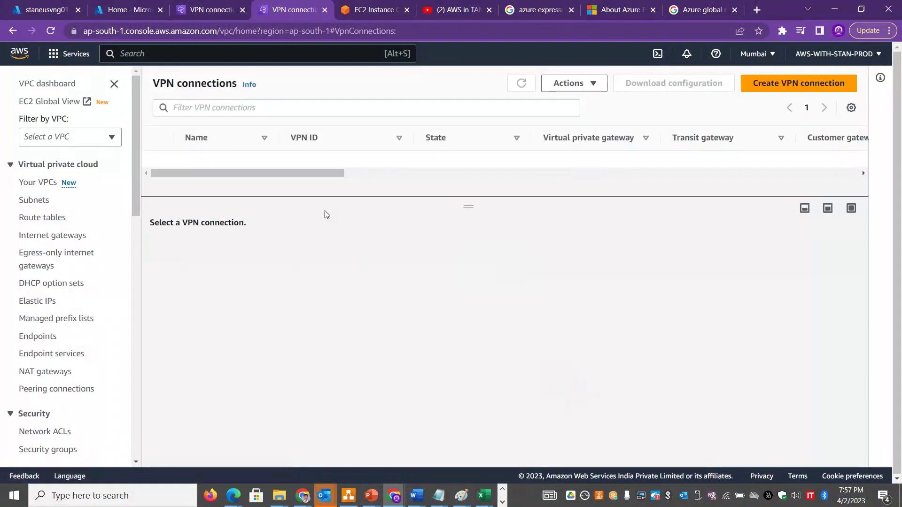
{"action": "left_click", "coordinate": [157, 159]}
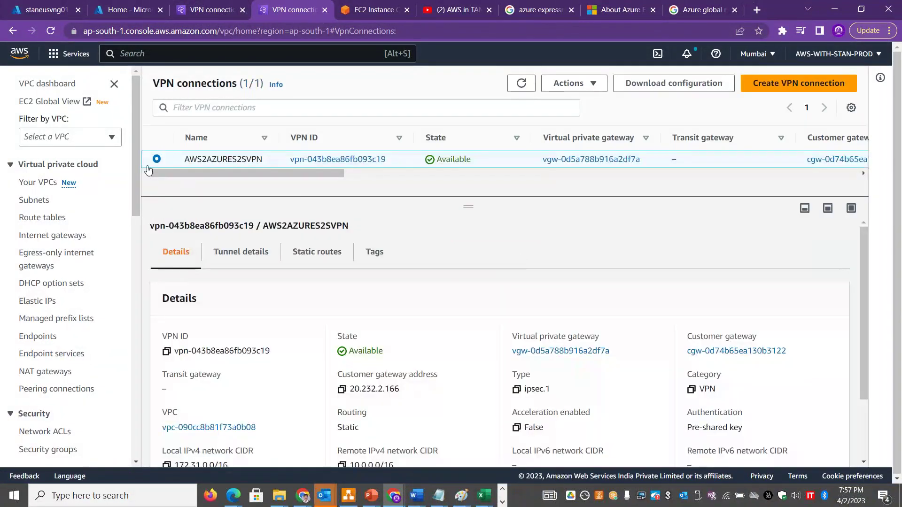
{"action": "left_click", "coordinate": [237, 254]}
{"action": "double_click", "coordinate": [564, 420]}
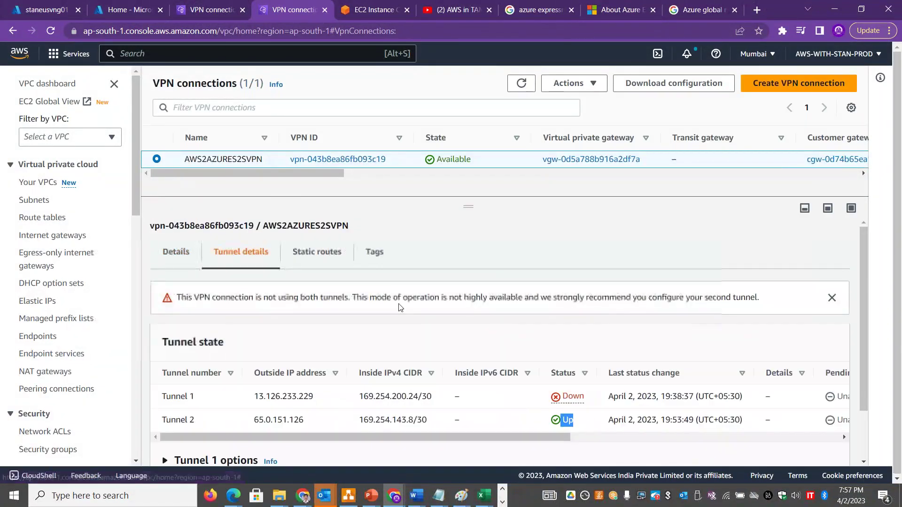
Find the EC2 service in the AWS console and open its list of running instances
{"action": "left_click", "coordinate": [149, 56]}
{"action": "type", "text": "EC2"}
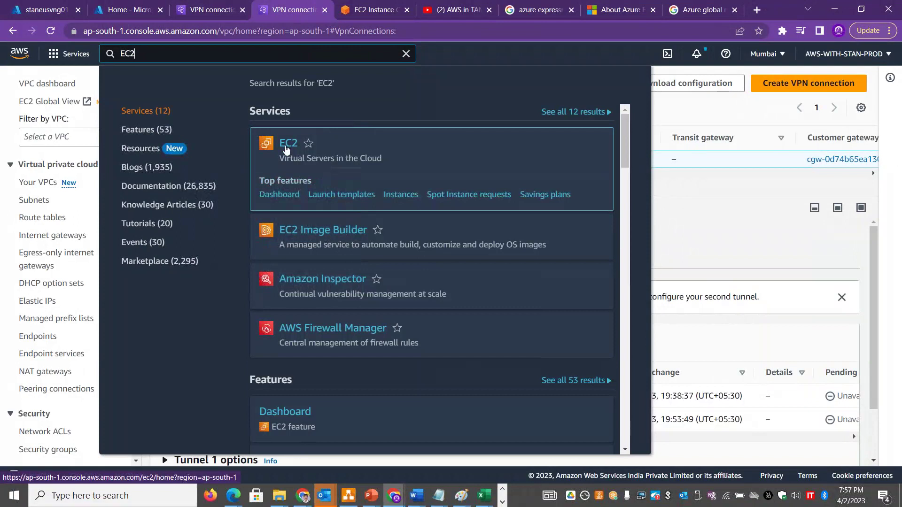
{"action": "left_click", "coordinate": [286, 150]}
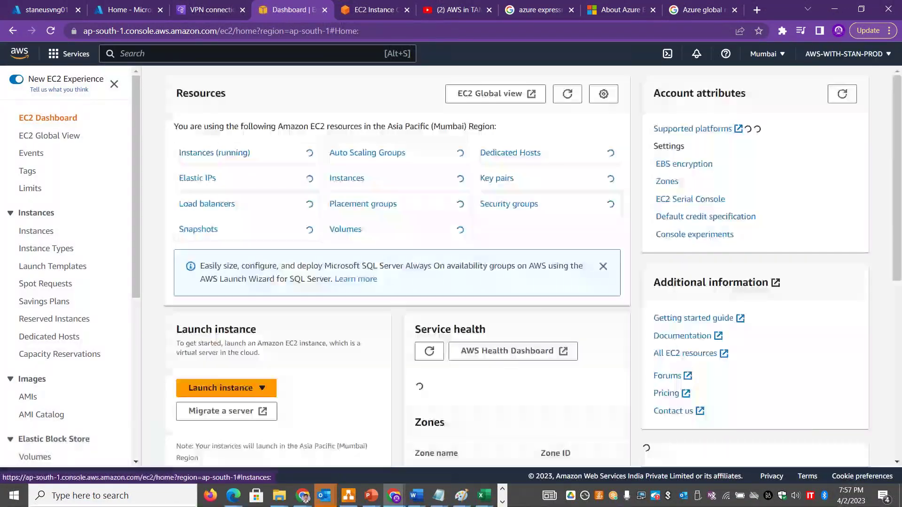
{"action": "left_click", "coordinate": [229, 154]}
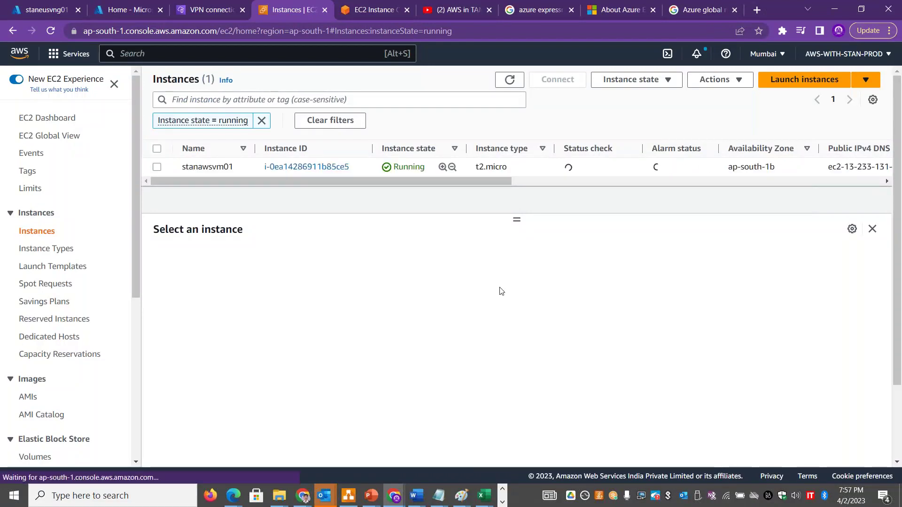
Copy the private IPv4 address of instance stanawsvm01 and switch to the 20.51.245.131 Remote Desktop session
{"action": "left_click", "coordinate": [157, 166]}
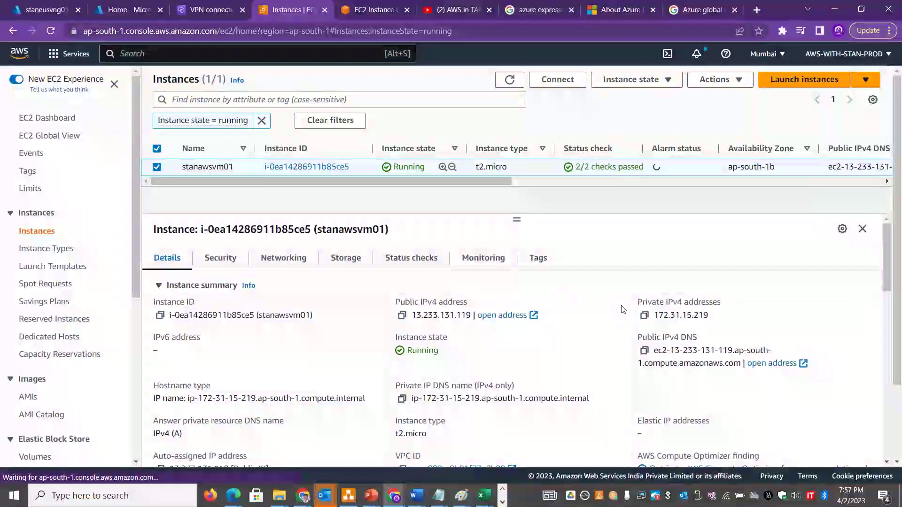
{"action": "left_click", "coordinate": [644, 315]}
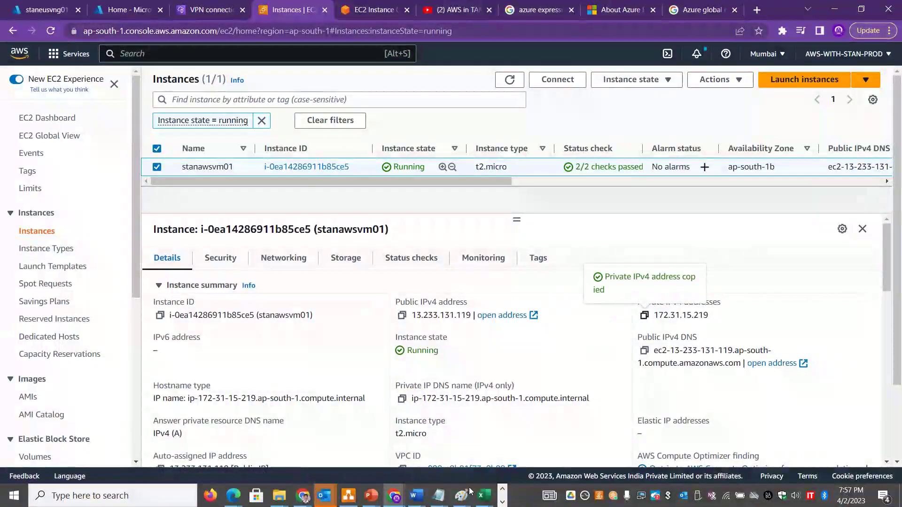
{"action": "left_click", "coordinate": [503, 502]}
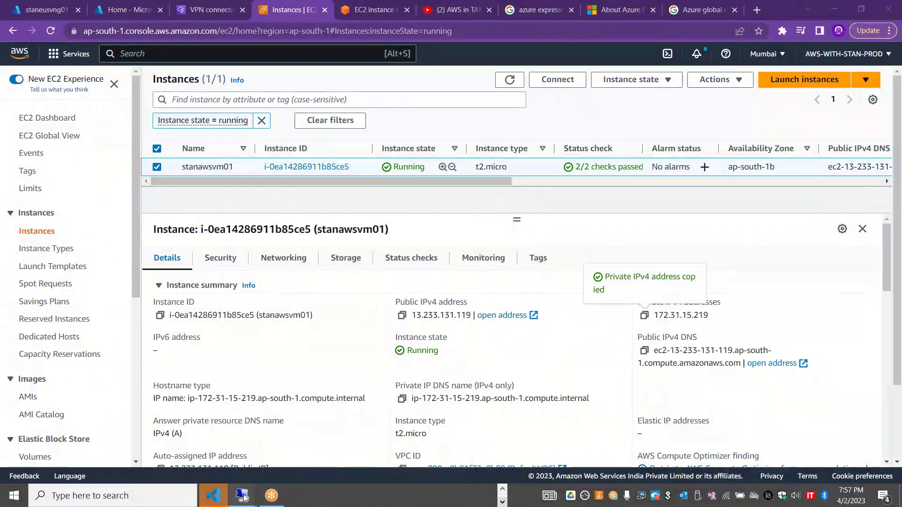
{"action": "mouse_move", "coordinate": [244, 498]}
{"action": "left_click", "coordinate": [198, 438]}
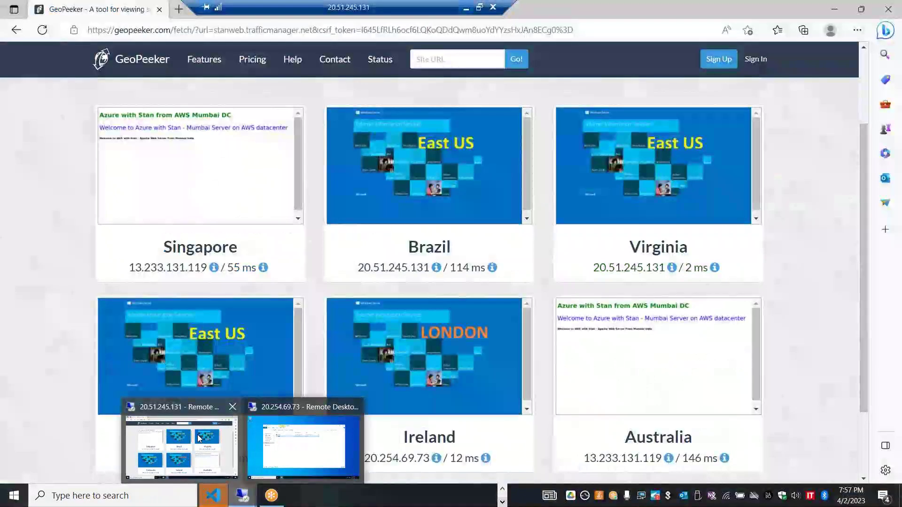
Open a Command Prompt on the remote server and run hostname and ipconfig
{"action": "right_click", "coordinate": [14, 497]}
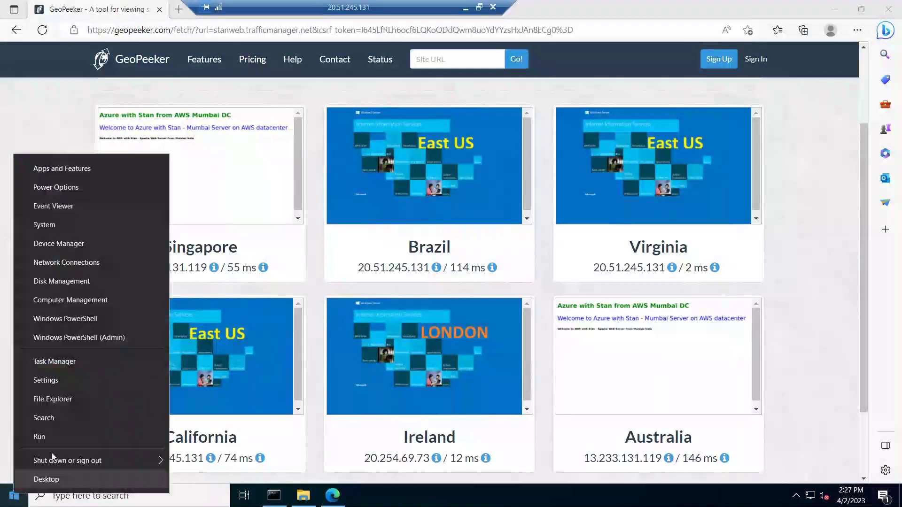
{"action": "left_click", "coordinate": [66, 438]}
{"action": "type", "text": "cmd"}
{"action": "key", "text": "Return"}
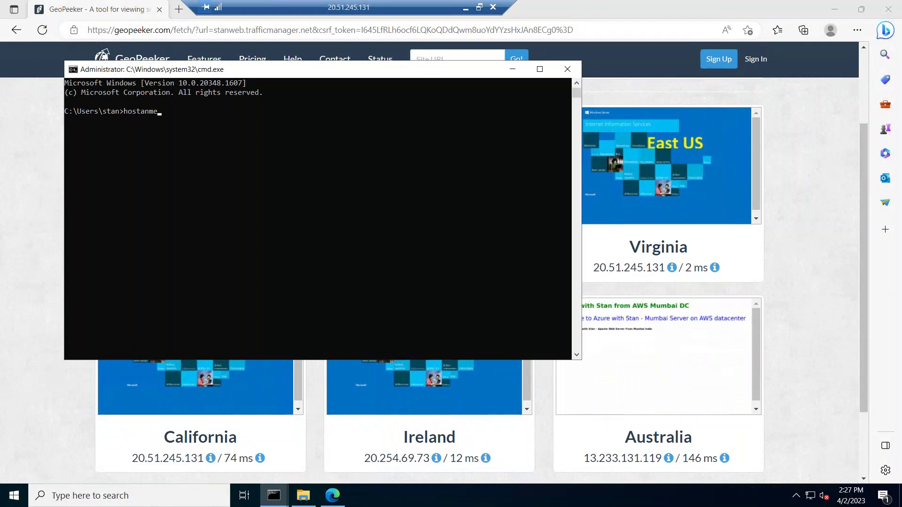
{"action": "key", "text": "Return"}
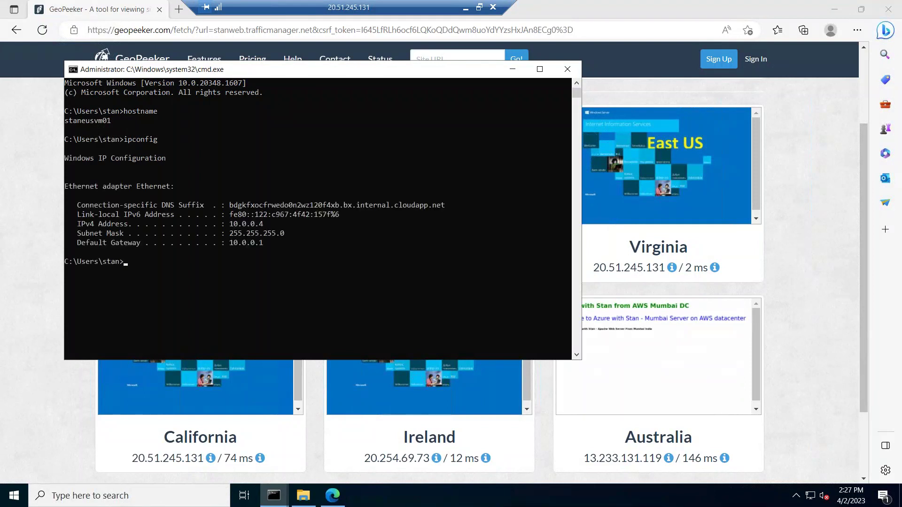
Return to the Command Prompt and start a continuous ping to 172.31.15.219
{"action": "right_click", "coordinate": [67, 438]}
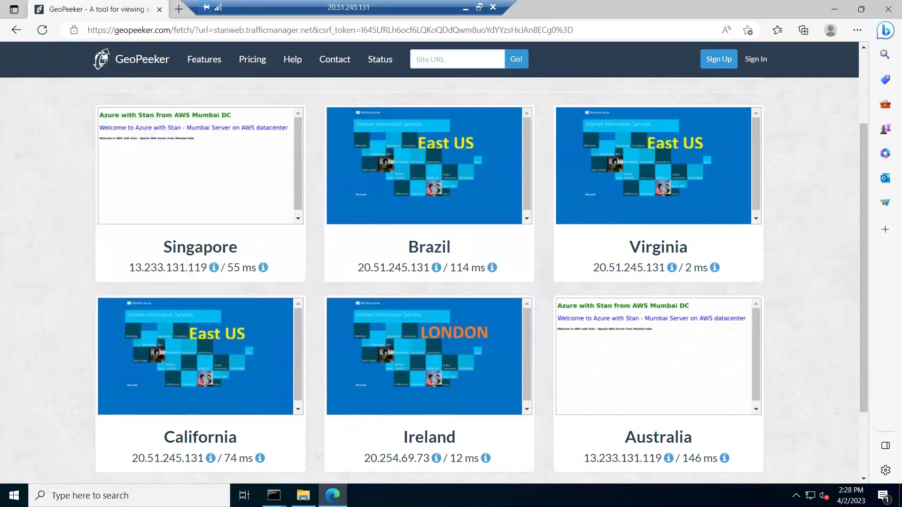
{"action": "left_click", "coordinate": [274, 496]}
{"action": "left_click", "coordinate": [368, 454]}
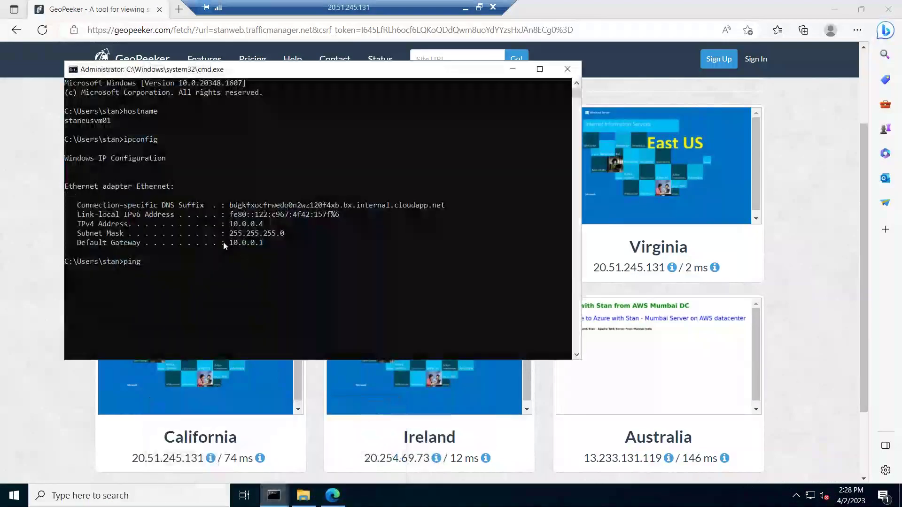
{"action": "key", "text": "ctrl+v"}
{"action": "type", "text": "-t"}
{"action": "key", "text": "Return"}
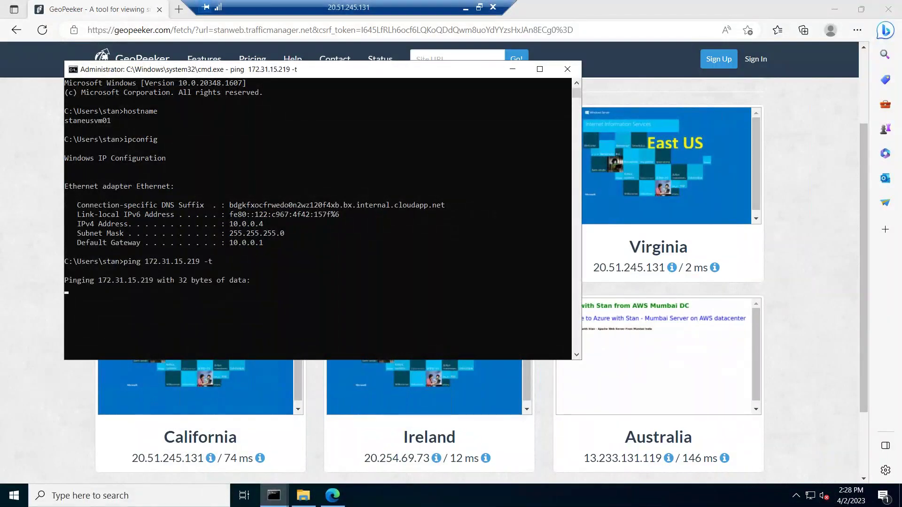
Back in the AWS console, close the old EC2 terminal page and connect to stanawsvm01 through EC2 Instance Connect as ec2-user
{"action": "left_click", "coordinate": [465, 7]}
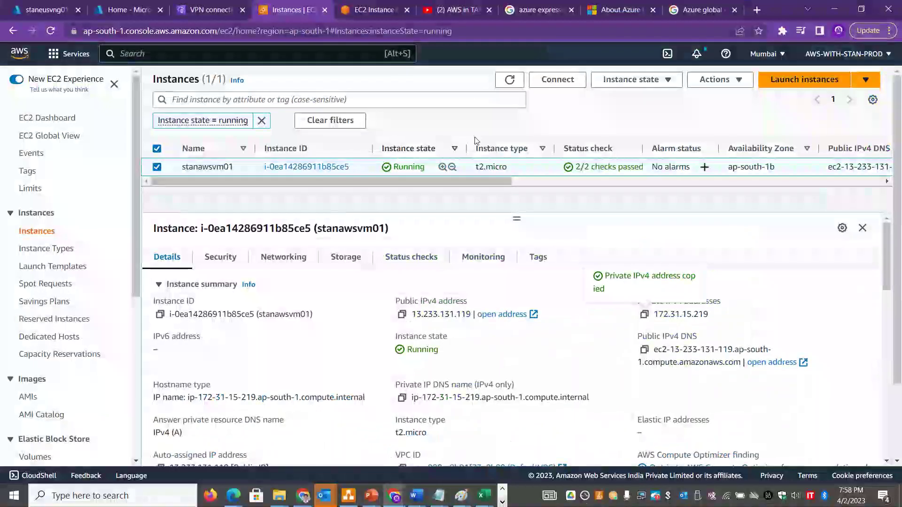
{"action": "left_click", "coordinate": [407, 9]}
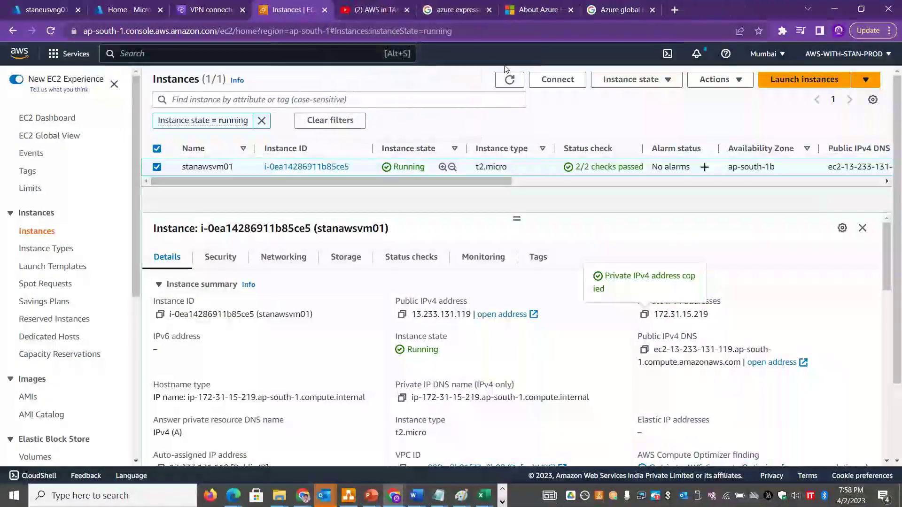
{"action": "left_click", "coordinate": [558, 79]}
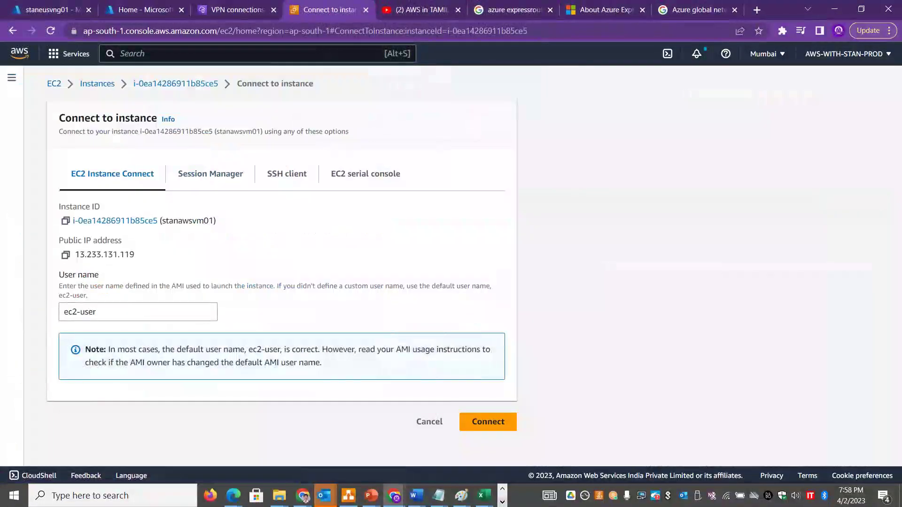
{"action": "left_click", "coordinate": [488, 421]}
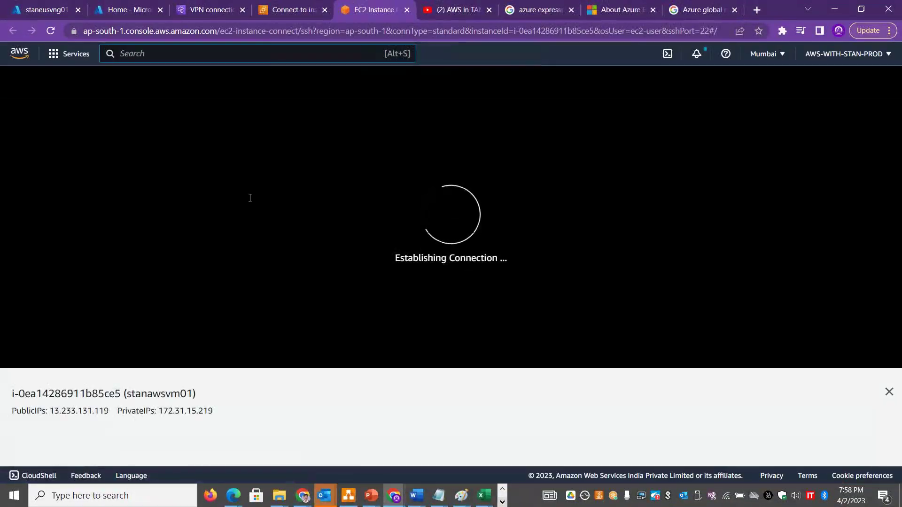
{"action": "scroll", "coordinate": [297, 494], "scroll_direction": "down", "scroll_amount": 1}
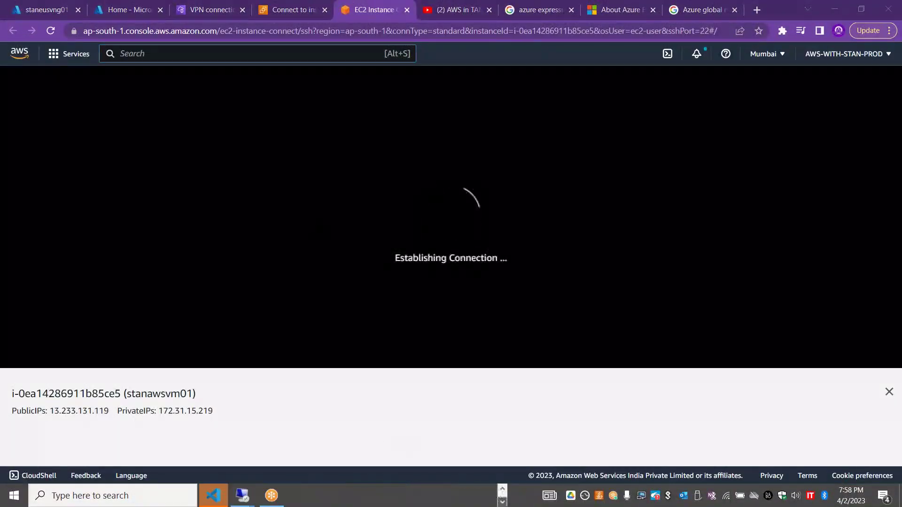
Look up the Azure server's IPv4 address in the 20.51.245.131 session and ping 10.0.0.4 from the EC2 terminal
{"action": "mouse_move", "coordinate": [242, 496]}
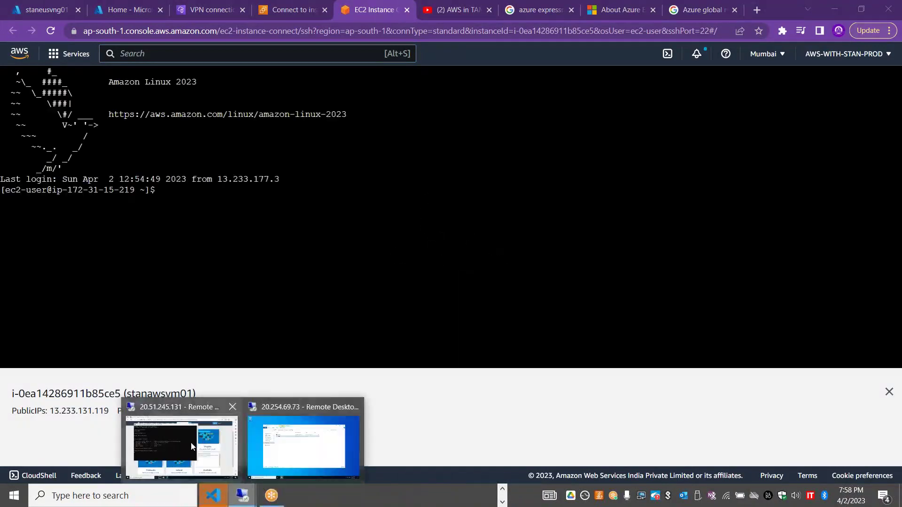
{"action": "left_click", "coordinate": [191, 442]}
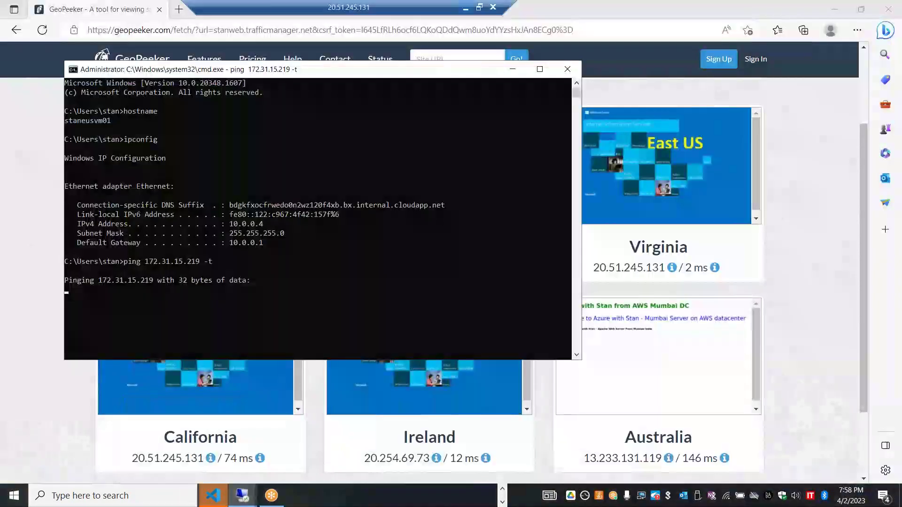
{"action": "left_click", "coordinate": [466, 8]}
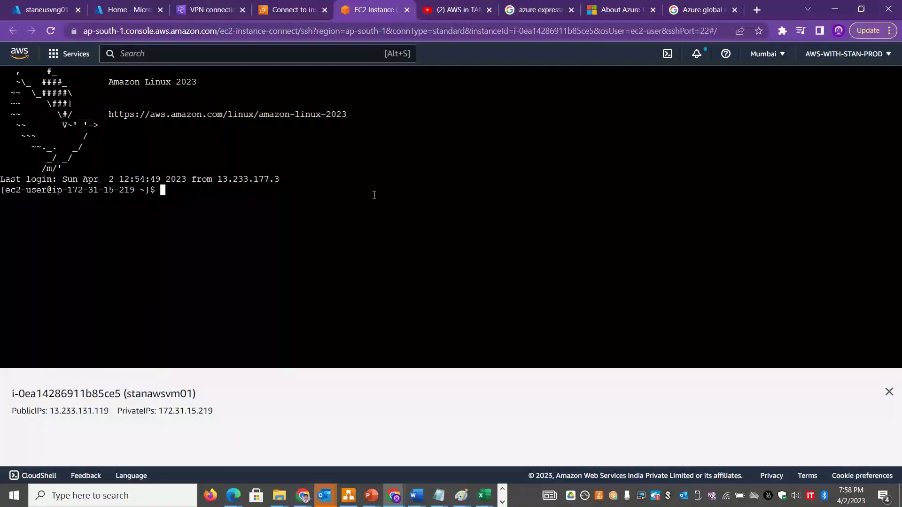
{"action": "type", "text": "ping 10.0.0.4"}
{"action": "key", "text": "Return"}
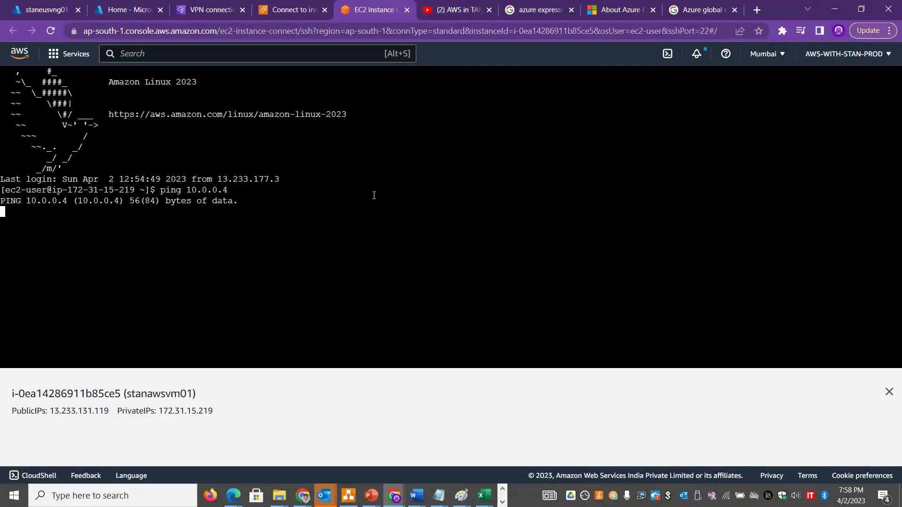
Refresh the connections of staneusvng01 in the Azure portal and check the status of azure2awss2svpn
{"action": "left_click", "coordinate": [38, 12]}
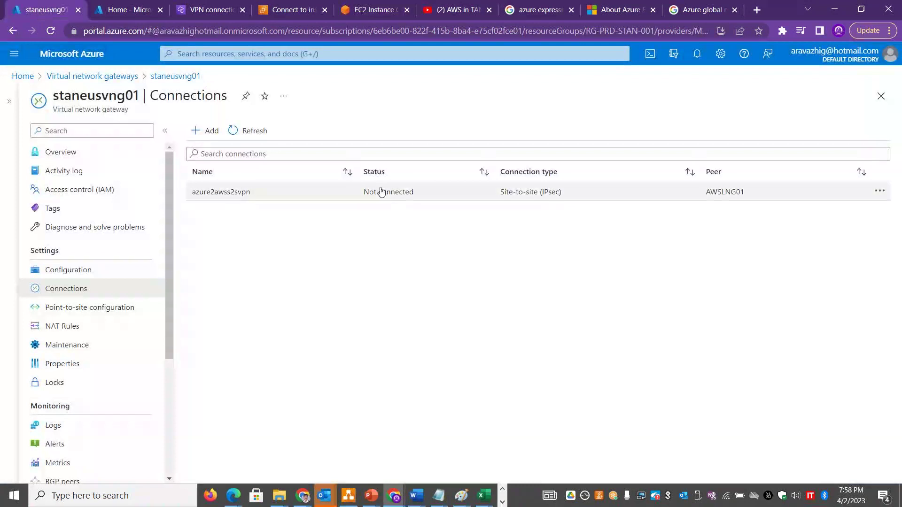
{"action": "left_click", "coordinate": [256, 133]}
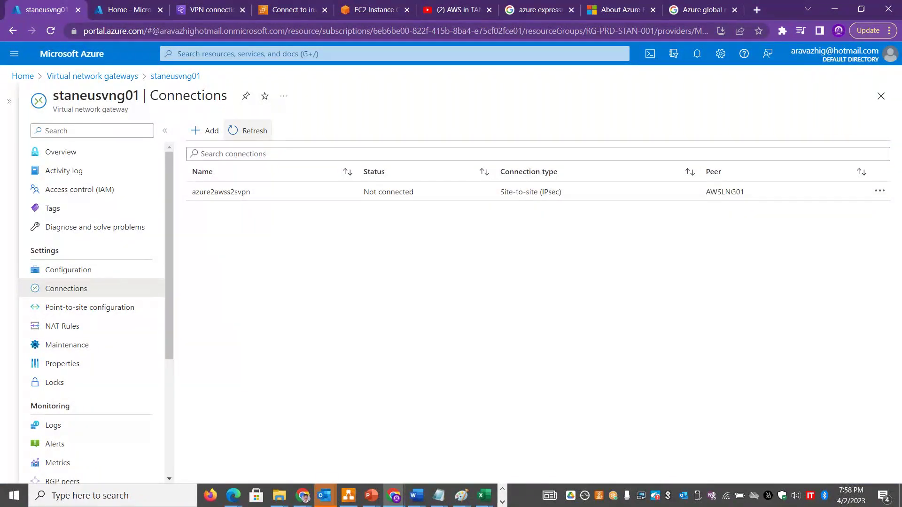
{"action": "left_click_drag", "start_coordinate": [419, 192], "coordinate": [350, 191]}
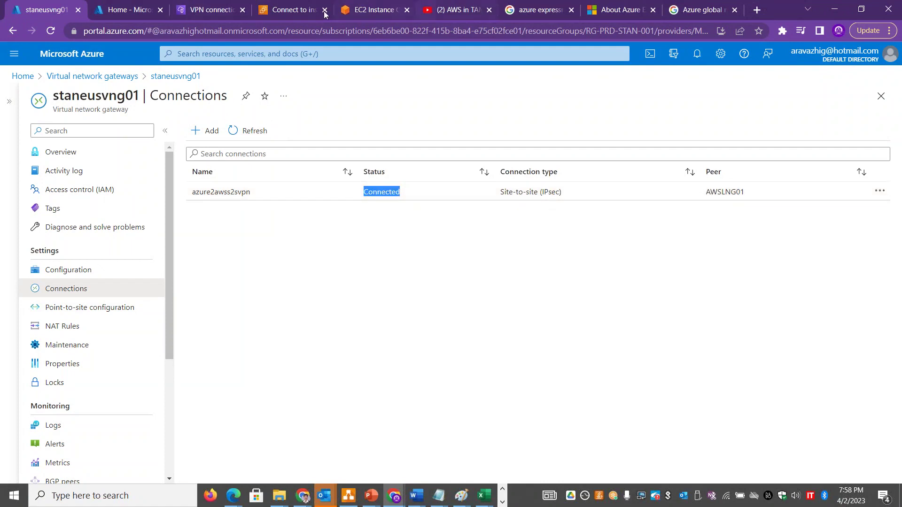
Return to the EC2 Instance Connect terminal and check the output of the ping to 10.0.0.4
{"action": "left_click", "coordinate": [375, 9]}
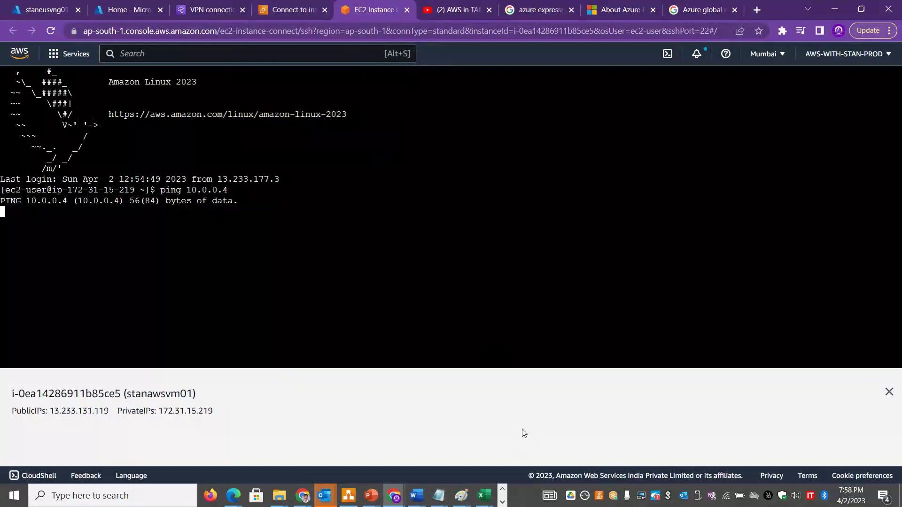
{"action": "left_click", "coordinate": [503, 503]}
{"action": "left_click", "coordinate": [503, 489]}
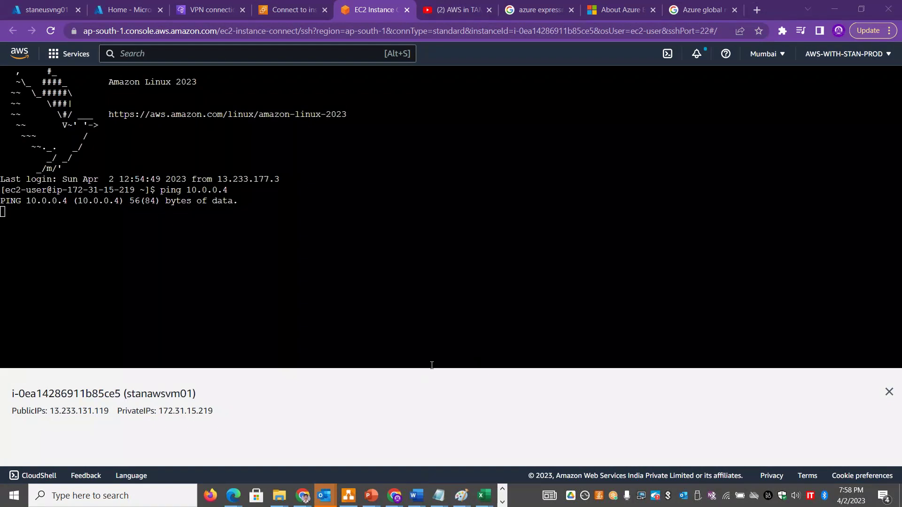
Switch to draw.io and find the Azure-to-AWS site-to-site VPN diagram on Page-7
{"action": "left_click", "coordinate": [32, 6]}
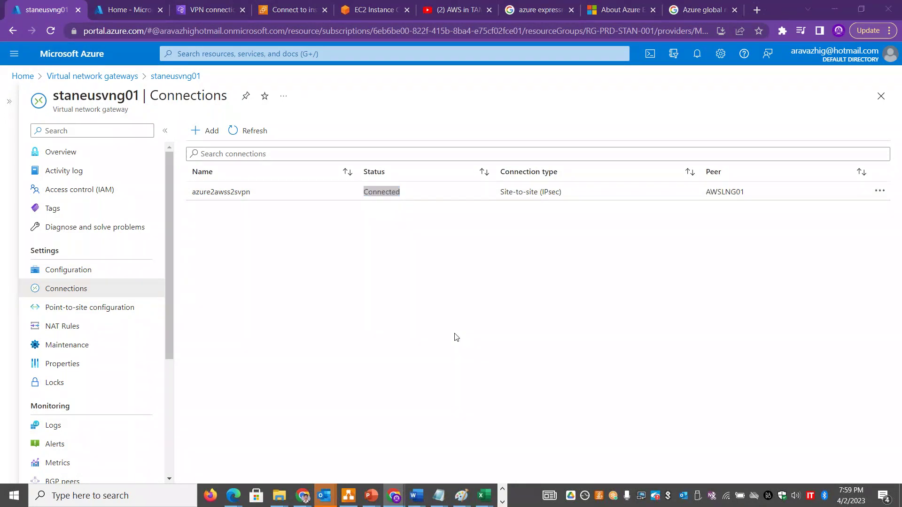
{"action": "key", "text": "alt+Tab"}
{"action": "key", "text": "alt+shift+Tab"}
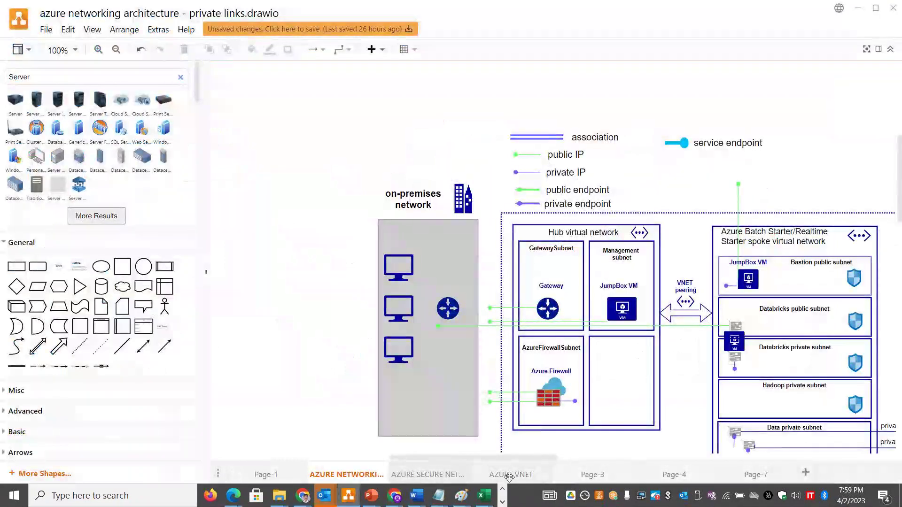
{"action": "left_click", "coordinate": [456, 474]}
{"action": "left_click", "coordinate": [510, 474]}
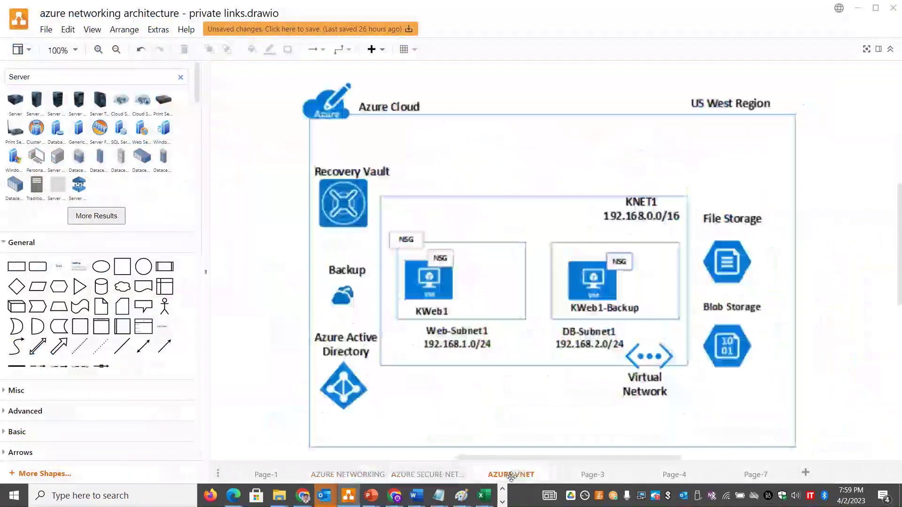
{"action": "left_click", "coordinate": [571, 470]}
{"action": "left_click", "coordinate": [668, 472]}
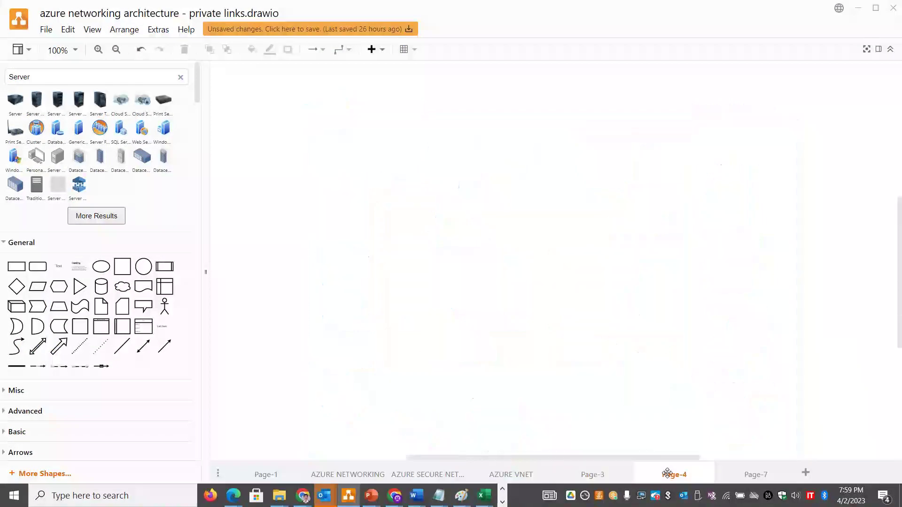
{"action": "left_click", "coordinate": [727, 473]}
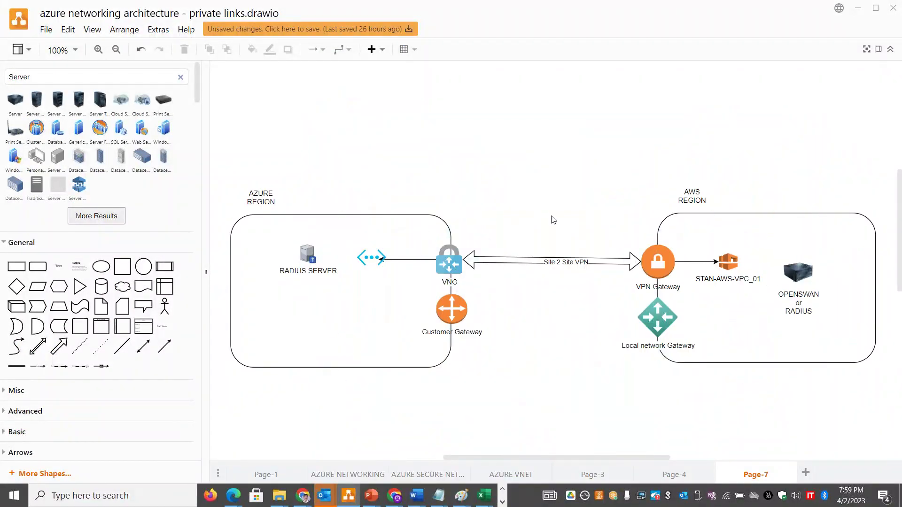
Check the continuous ping output in the 20.51.245.131 Remote Desktop session, then minimize that session
{"action": "key", "text": "alt+Tab"}
{"action": "key", "text": "alt+Tab"}
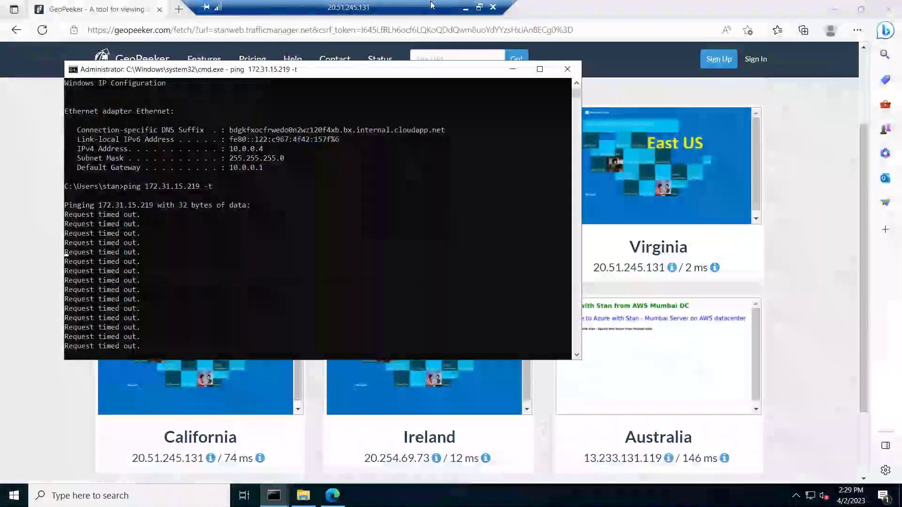
{"action": "left_click", "coordinate": [465, 10]}
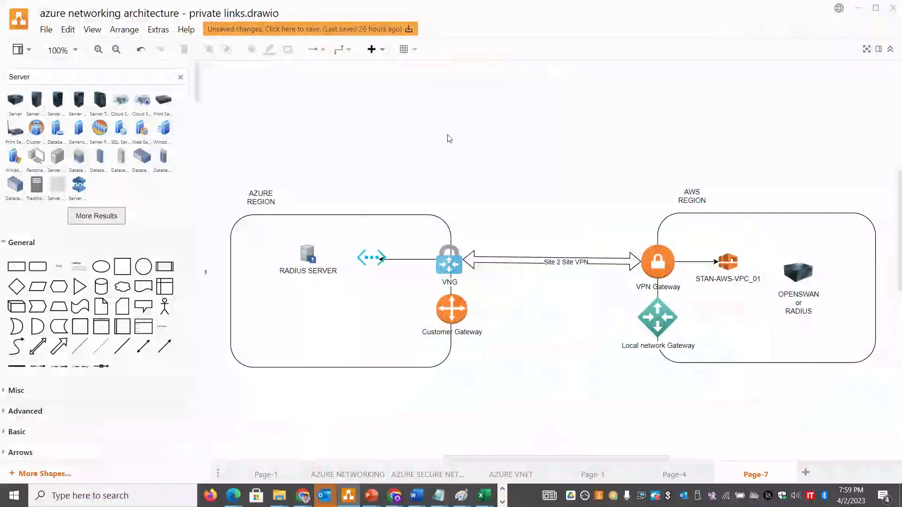
Switch back to the browser and open the EC2 dashboard from the Connect to instance page
{"action": "key", "text": "alt+Tab"}
{"action": "key", "text": "alt+Tab"}
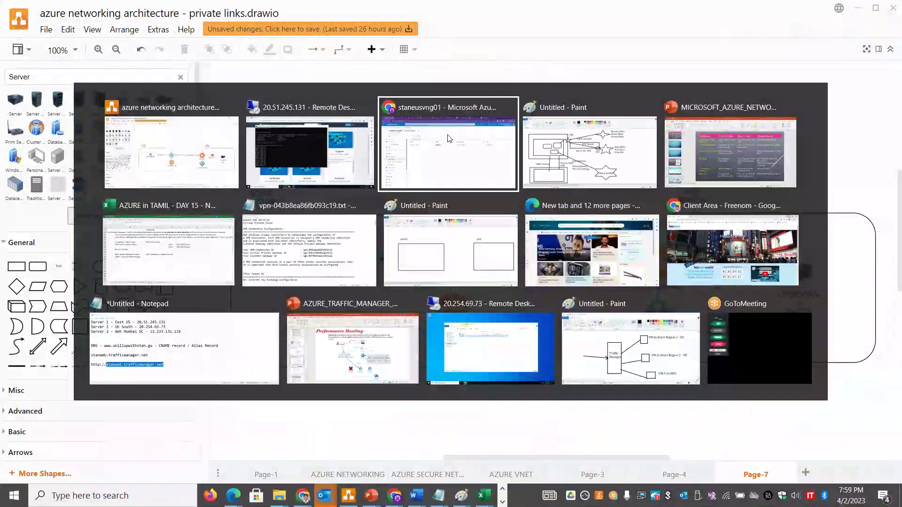
{"action": "key", "text": "shift+alt+Tab"}
{"action": "key", "text": "alt+Tab"}
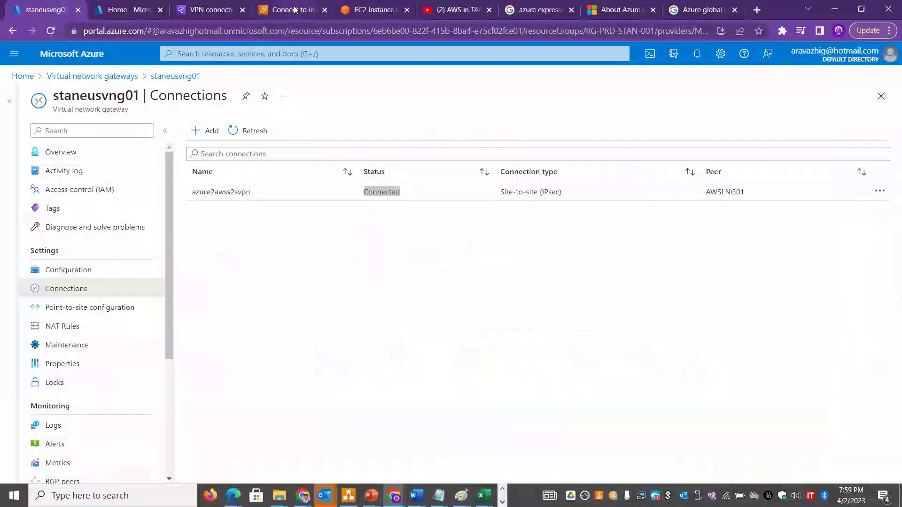
{"action": "left_click", "coordinate": [294, 7]}
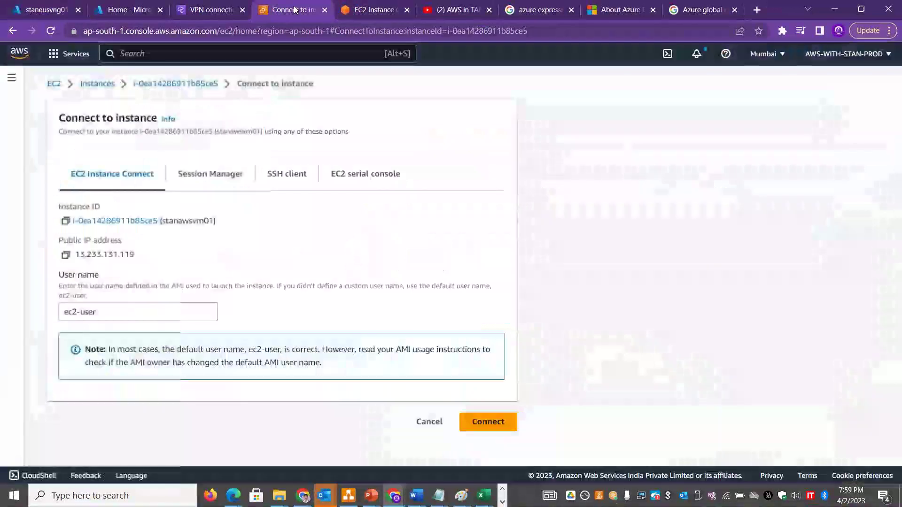
{"action": "left_click", "coordinate": [53, 84]}
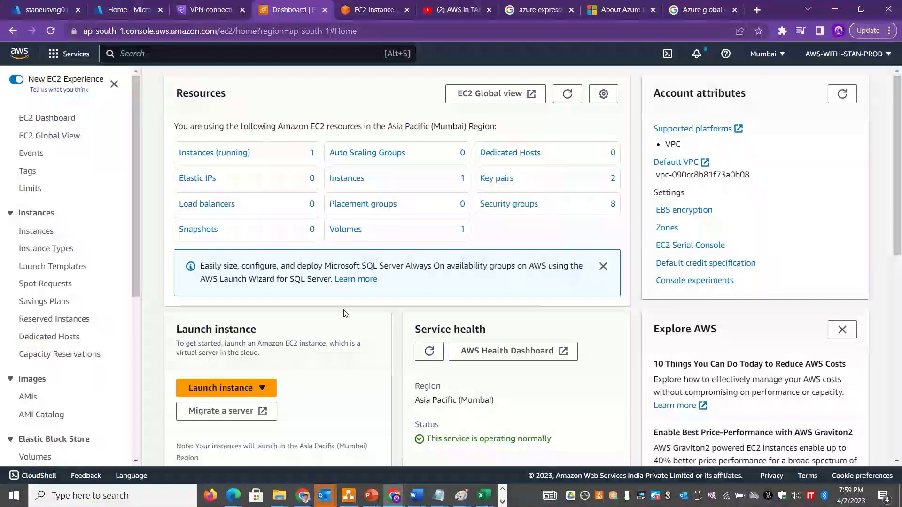
Open the EC2 instances list and start launching a new instance
{"action": "left_click", "coordinate": [44, 232]}
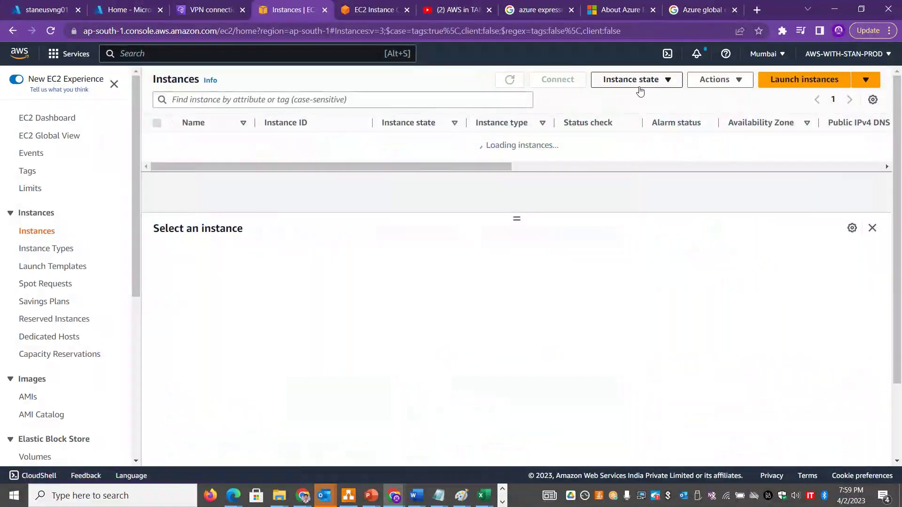
{"action": "left_click", "coordinate": [669, 81]}
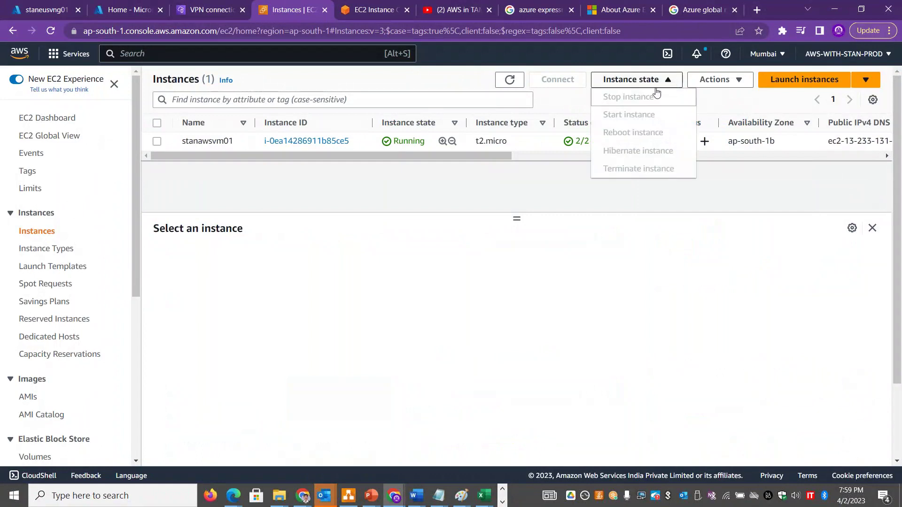
{"action": "left_click", "coordinate": [808, 81]}
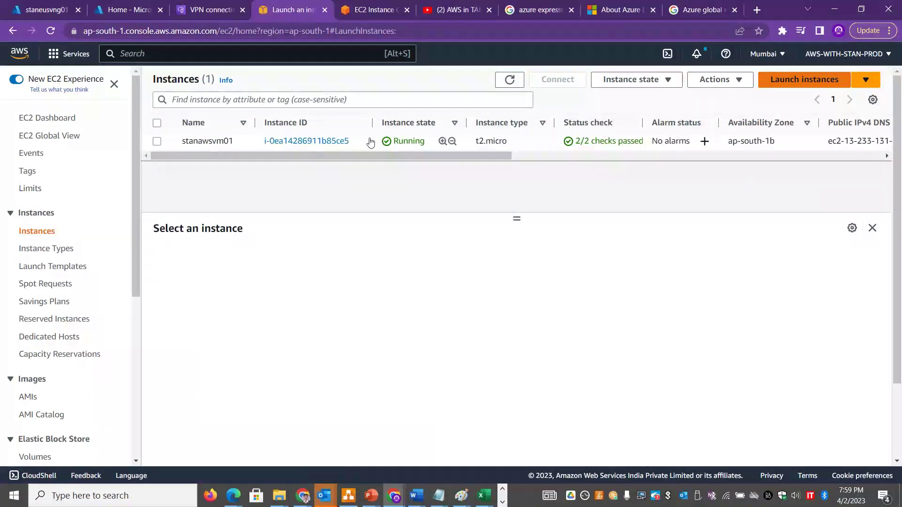
Return to the EC2 Instance Connect terminal, stop the running ping and run the command route print
{"action": "left_click", "coordinate": [365, 13]}
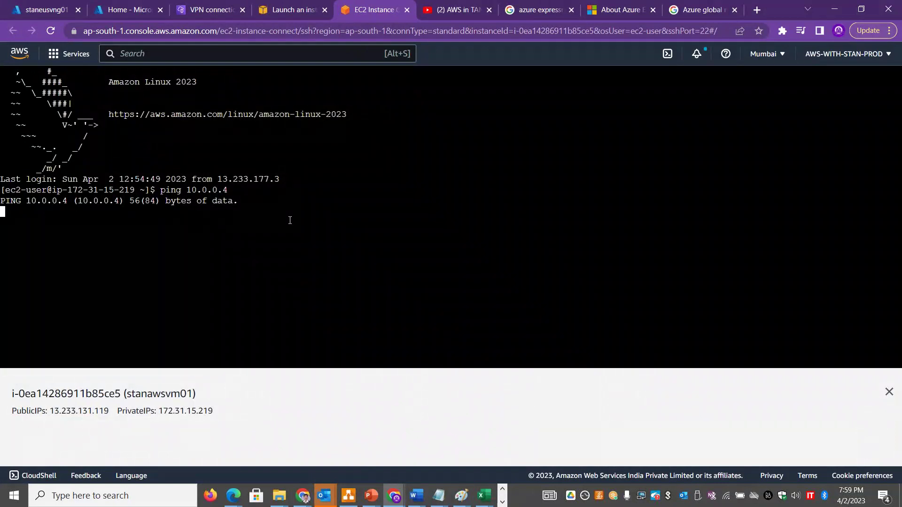
{"action": "key", "text": "ctrl+c"}
{"action": "type", "text": "rint"}
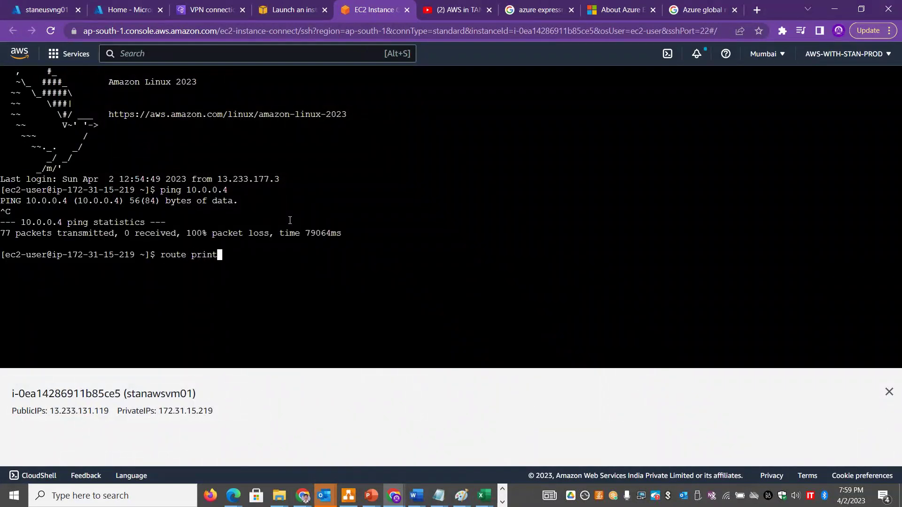
{"action": "key", "text": "Return"}
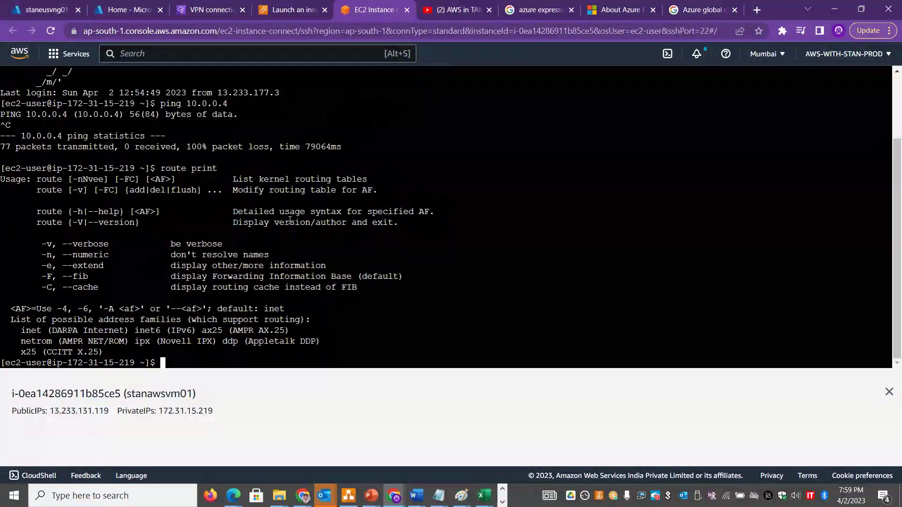
Rework the previous terminal command into route -v and run it to list the kernel routing table
{"action": "key", "text": "Up"}
{"action": "key", "text": "BackSpace"}
{"action": "key", "text": "BackSpace"}
{"action": "key", "text": "BackSpace"}
{"action": "key", "text": "BackSpace"}
{"action": "key", "text": "BackSpace"}
{"action": "type", "text": "-v"}
{"action": "key", "text": "Return"}
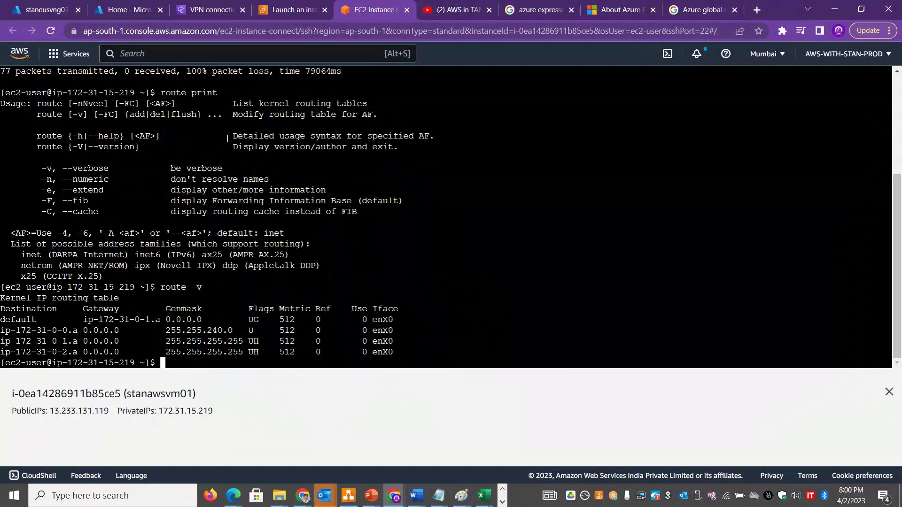
Return to the instance launch form, name the instance stanawsvm02 and choose the Windows image
{"action": "left_click", "coordinate": [291, 10]}
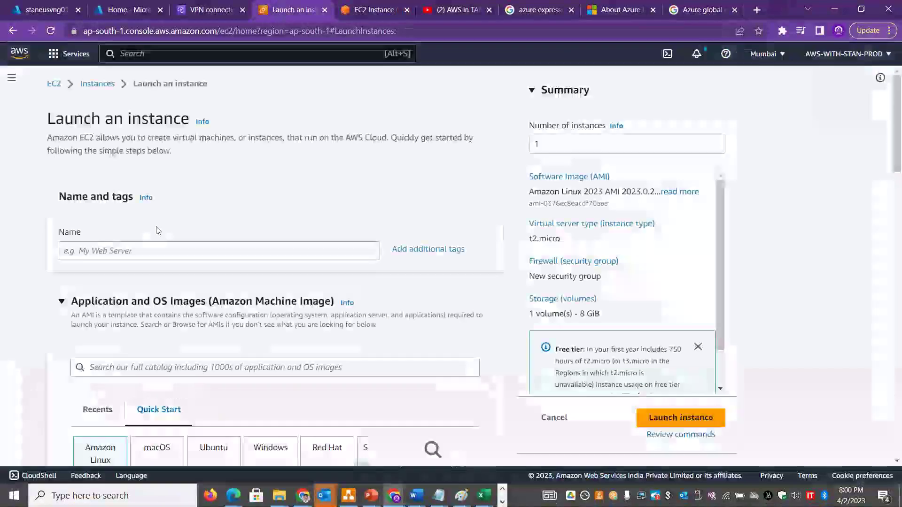
{"action": "left_click", "coordinate": [160, 253]}
{"action": "type", "text": "stanawsvm02"}
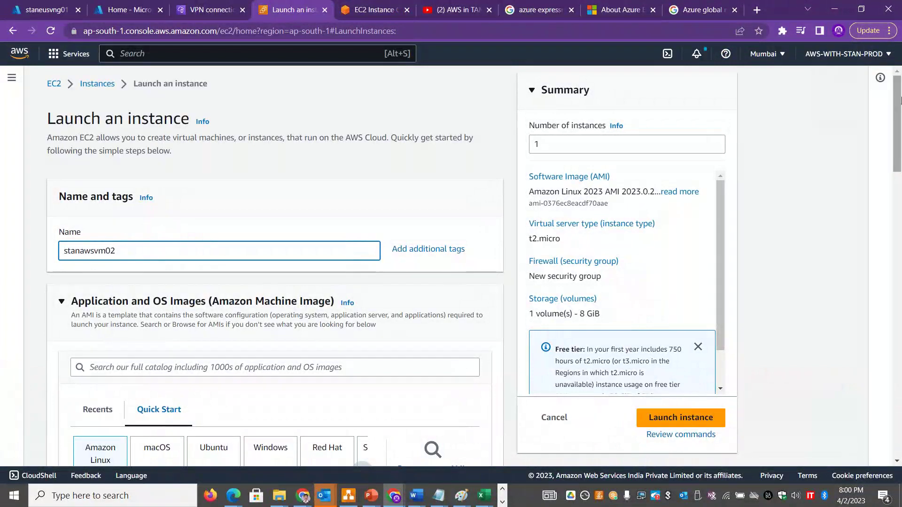
{"action": "scroll", "coordinate": [355, 170], "scroll_direction": "down", "scroll_amount": 6}
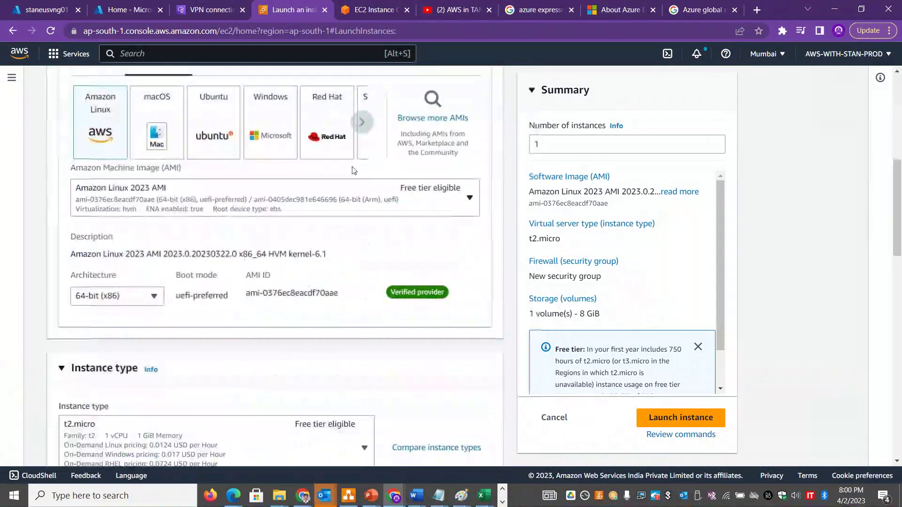
{"action": "left_click", "coordinate": [272, 120]}
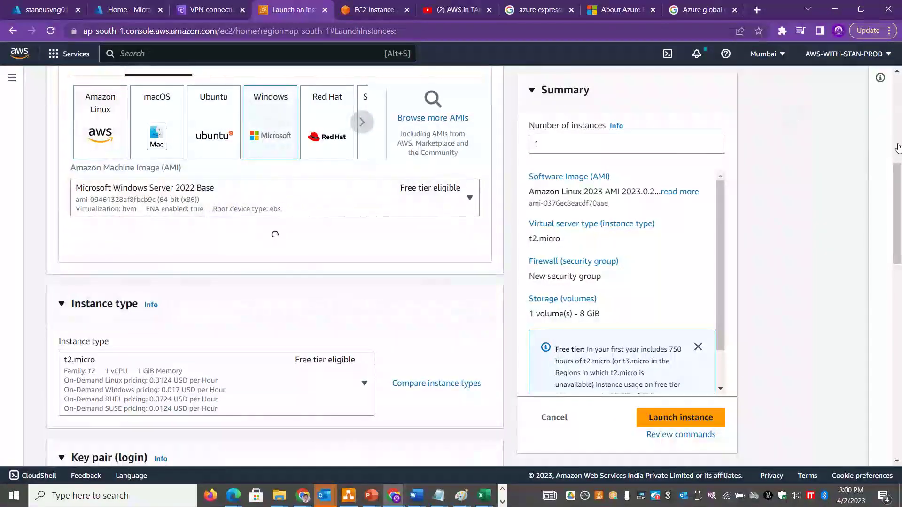
Select the existing key pair stanawsmumapr2023 for the new instance
{"action": "left_click_drag", "start_coordinate": [898, 178], "coordinate": [900, 264]}
{"action": "left_click", "coordinate": [221, 283]}
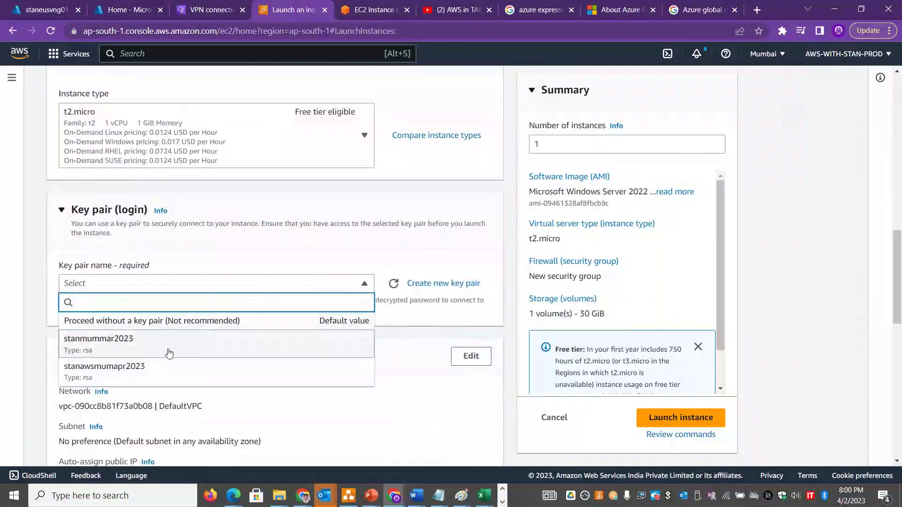
{"action": "left_click", "coordinate": [171, 372]}
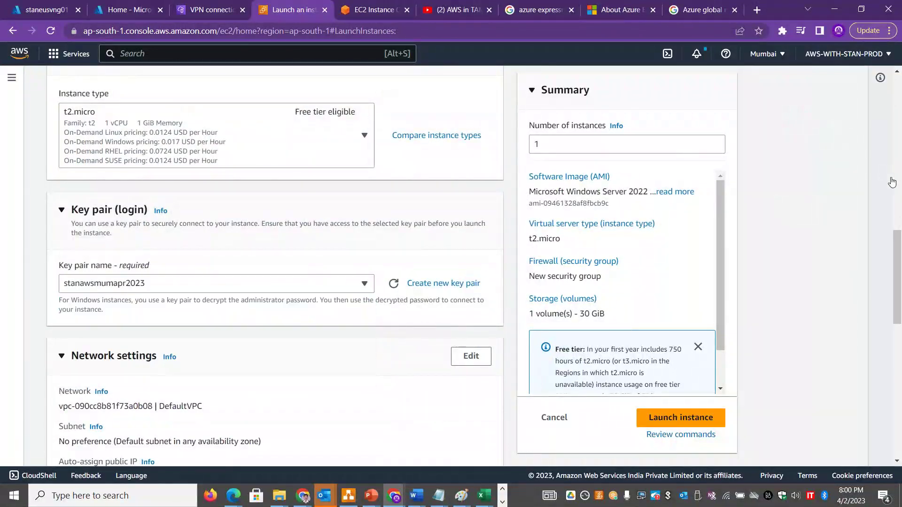
Allow HTTP traffic from the internet in the new security group and launch the instance
{"action": "left_click_drag", "start_coordinate": [898, 241], "coordinate": [767, 328]}
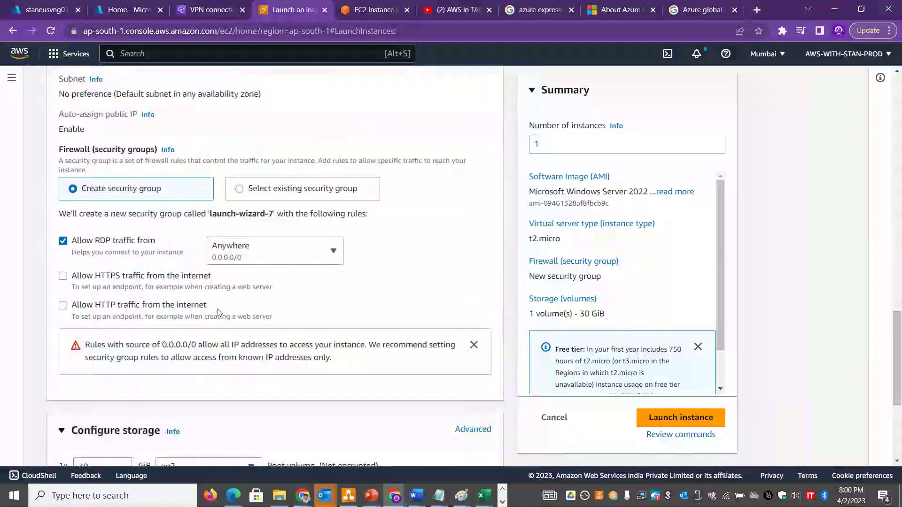
{"action": "left_click", "coordinate": [180, 307]}
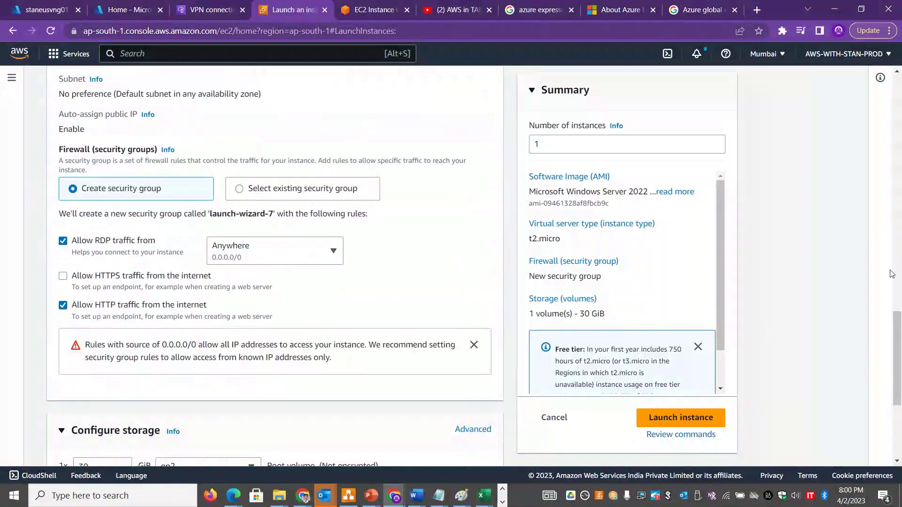
{"action": "scroll", "coordinate": [558, 98], "scroll_direction": "down", "scroll_amount": 5}
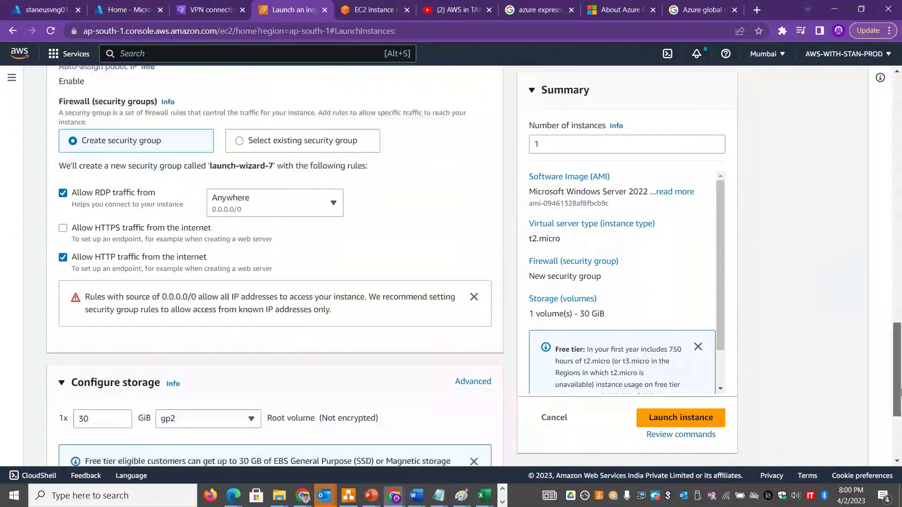
{"action": "left_click_drag", "start_coordinate": [900, 267], "coordinate": [900, 107]}
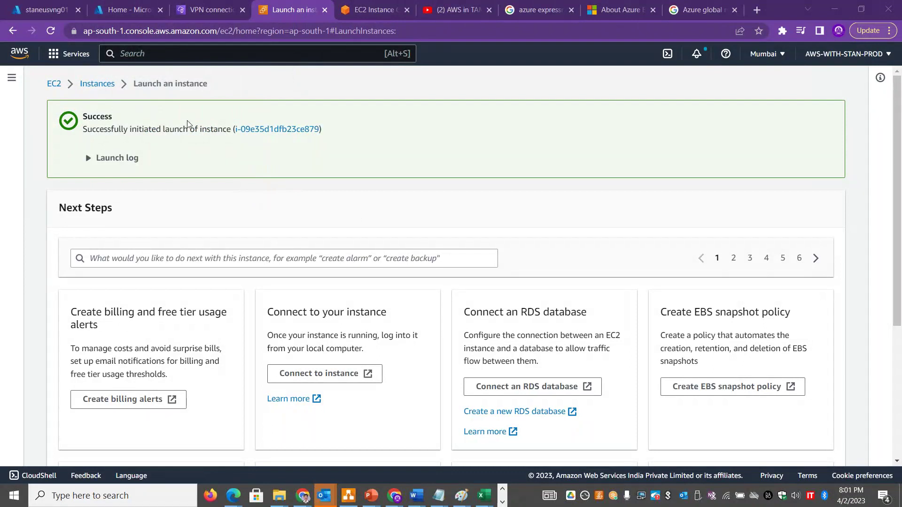
Switch to the Azure portal and refresh the connections of the staneusvng01 virtual network gateway to check their status
{"action": "mouse_move", "coordinate": [54, 16]}
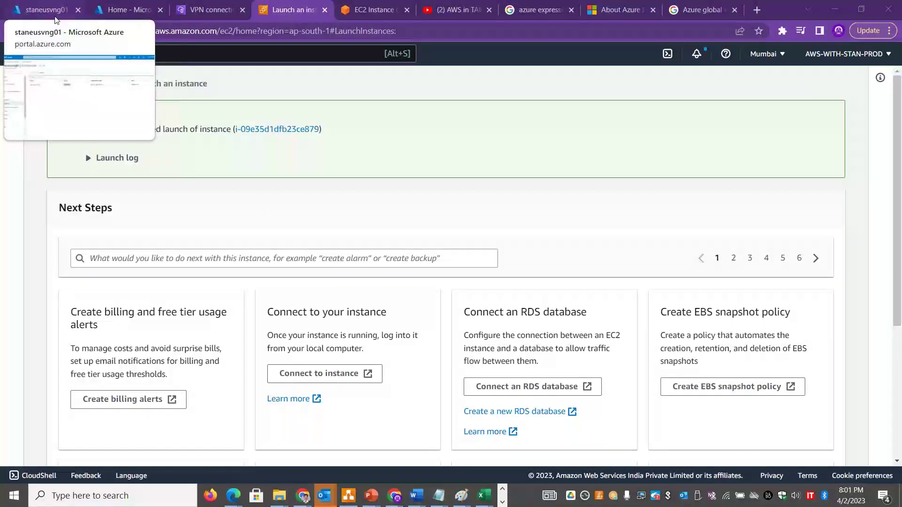
{"action": "left_click", "coordinate": [54, 16]}
{"action": "left_click", "coordinate": [250, 132]}
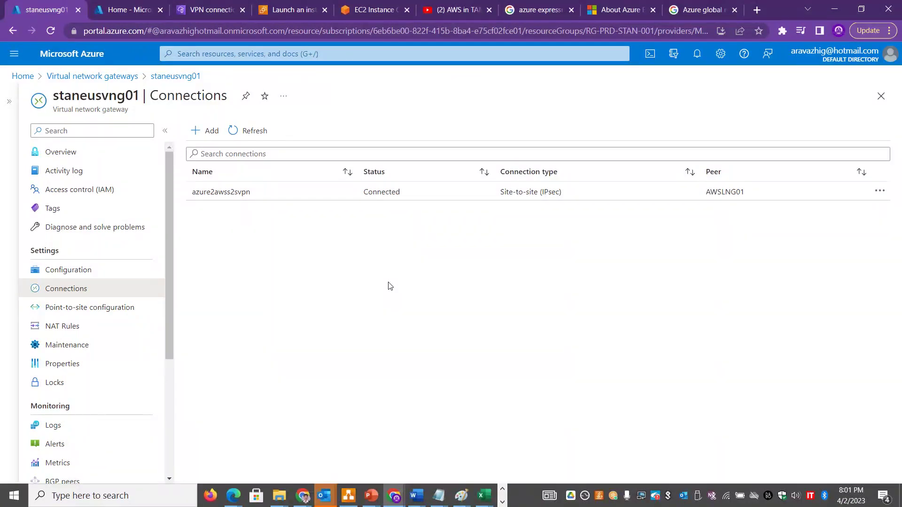
Switch to the AWS VPN connections page, refresh it and check the tunnel states and outside IP addresses of AWS2AZURES2SVPN
{"action": "left_click", "coordinate": [212, 11]}
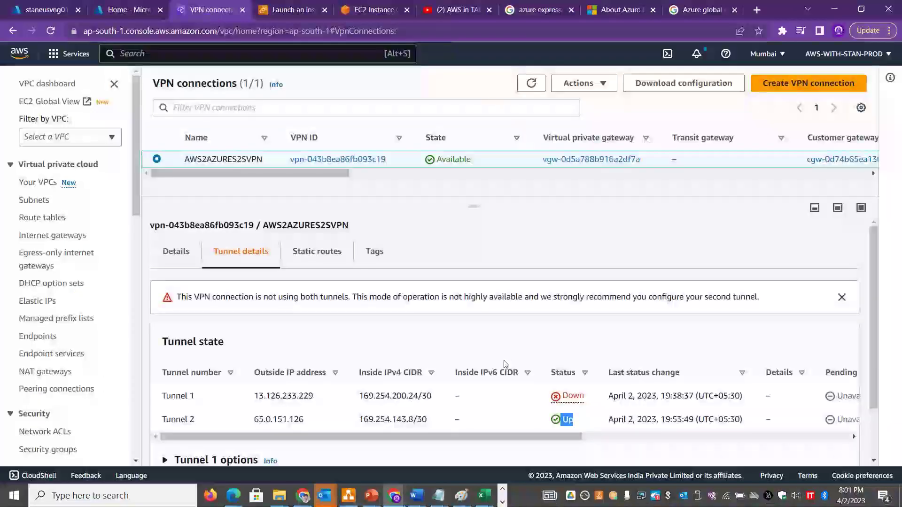
{"action": "left_click", "coordinate": [535, 83]}
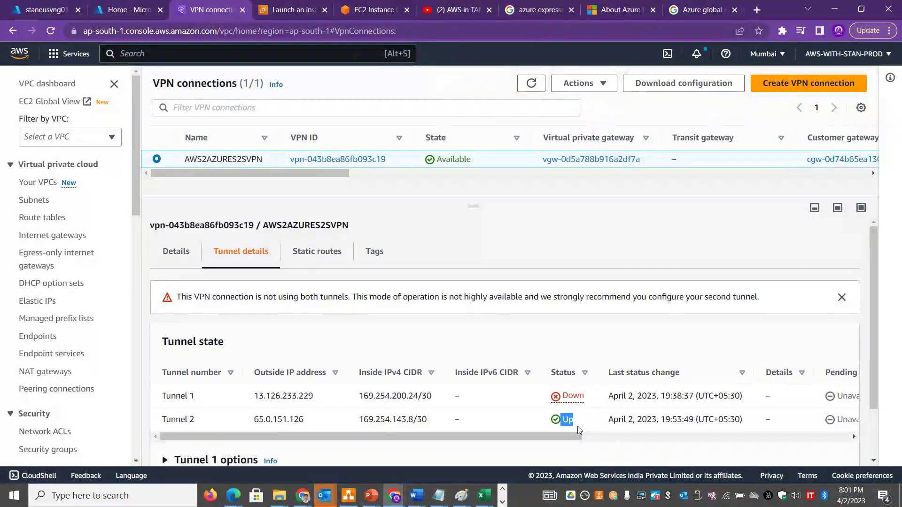
{"action": "left_click_drag", "start_coordinate": [298, 397], "coordinate": [261, 397]}
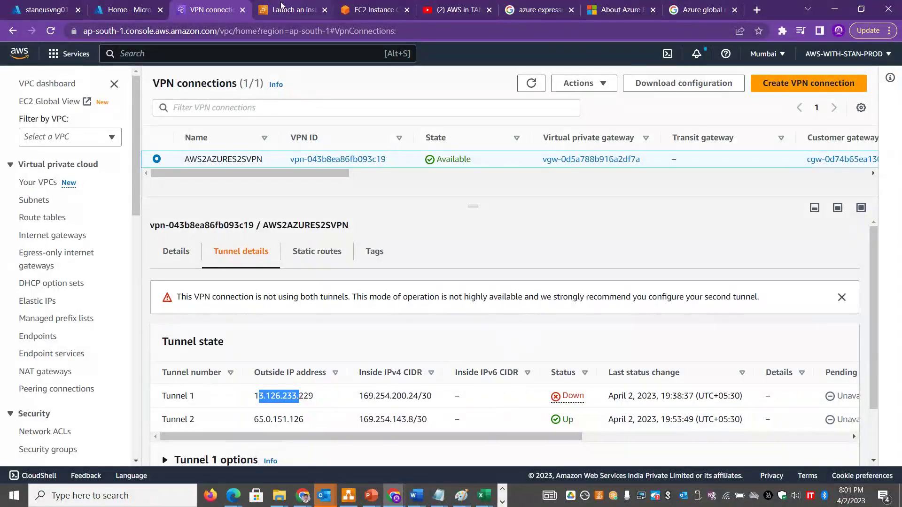
{"action": "left_click", "coordinate": [310, 423]}
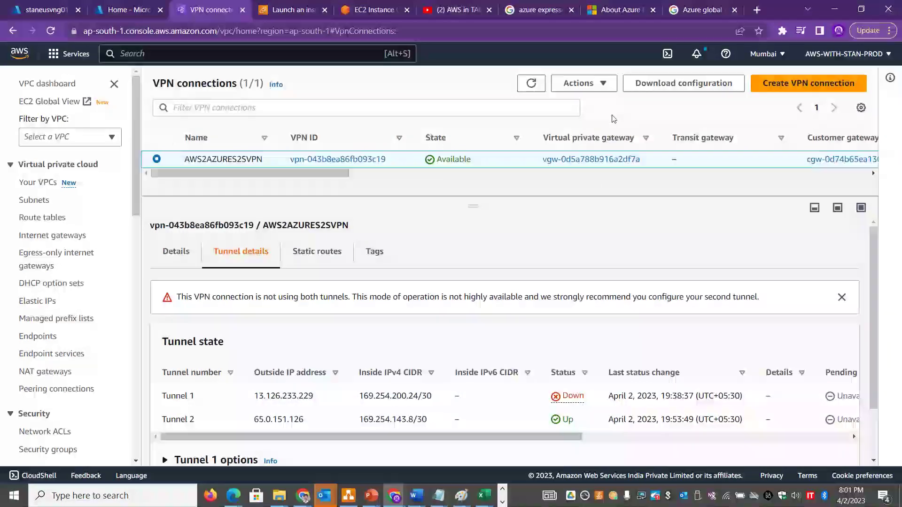
Review the static routes of the AWS2AZURES2SVPN connection, then return to the VPN connections list without changing them
{"action": "left_click", "coordinate": [605, 84]}
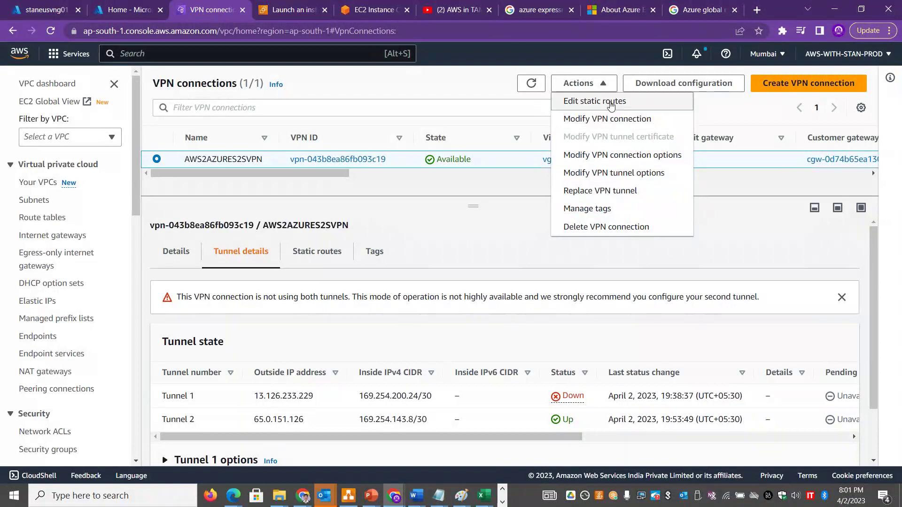
{"action": "left_click", "coordinate": [613, 105]}
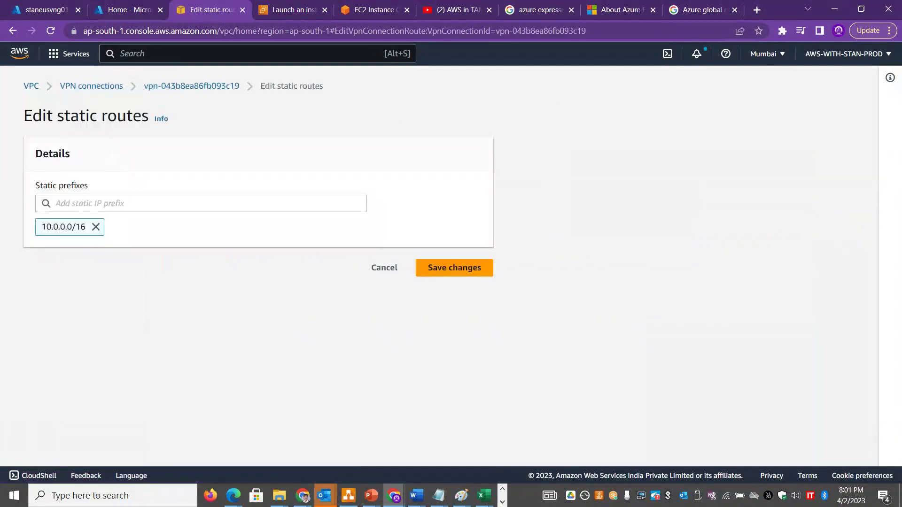
{"action": "left_click", "coordinate": [232, 88]}
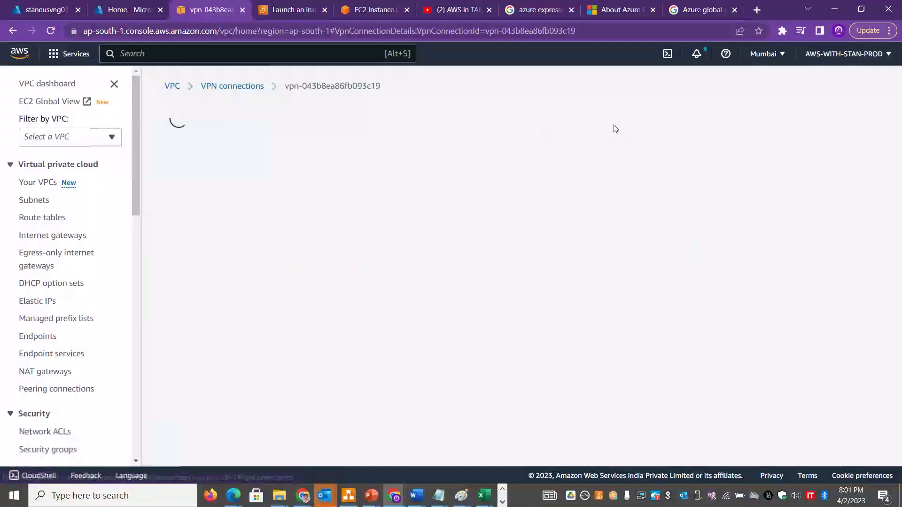
{"action": "left_click", "coordinate": [261, 87]}
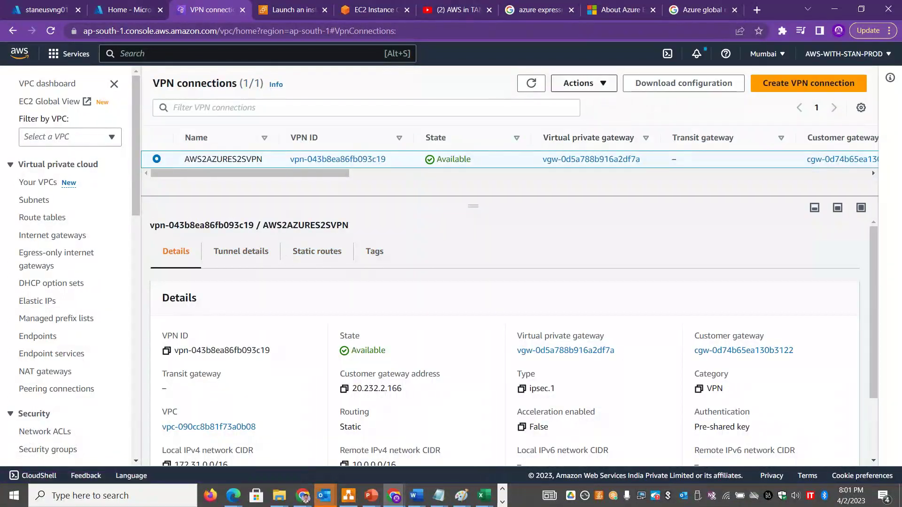
Review the target gateway settings for modifying the AWS2AZURES2SVPN connection, then go back to the VPN connections list
{"action": "left_click", "coordinate": [602, 88]}
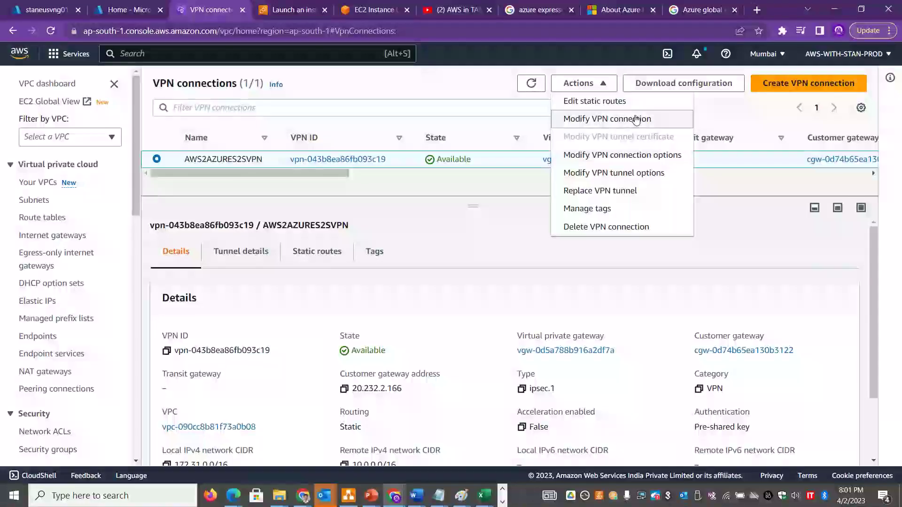
{"action": "left_click", "coordinate": [639, 119]}
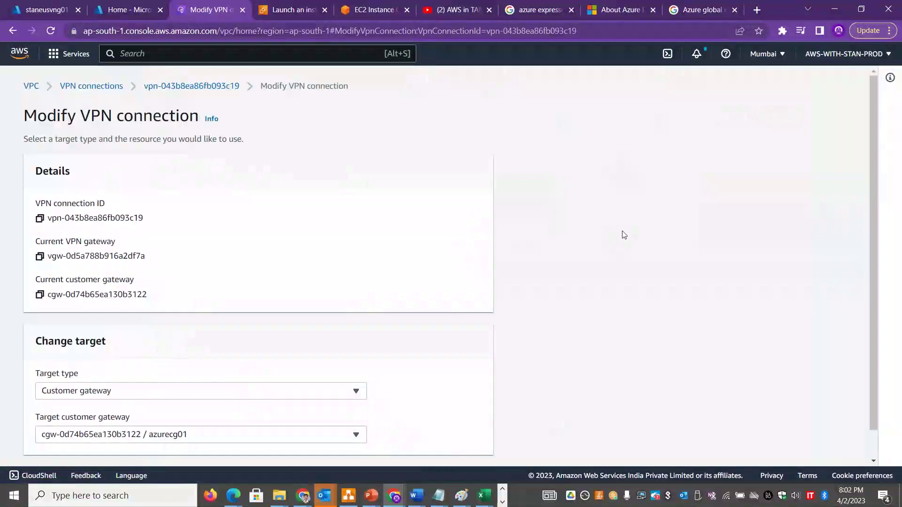
{"action": "left_click_drag", "start_coordinate": [875, 202], "coordinate": [873, 98]}
{"action": "left_click", "coordinate": [197, 86]}
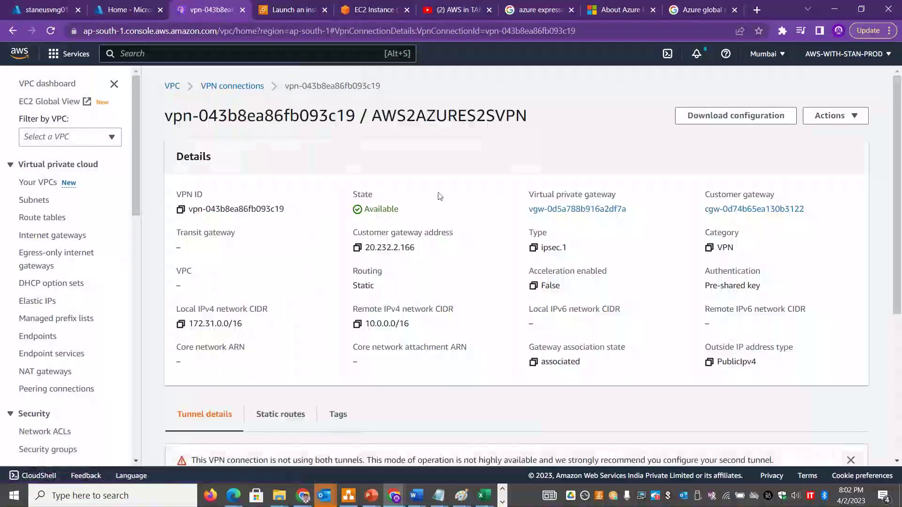
{"action": "left_click", "coordinate": [232, 86]}
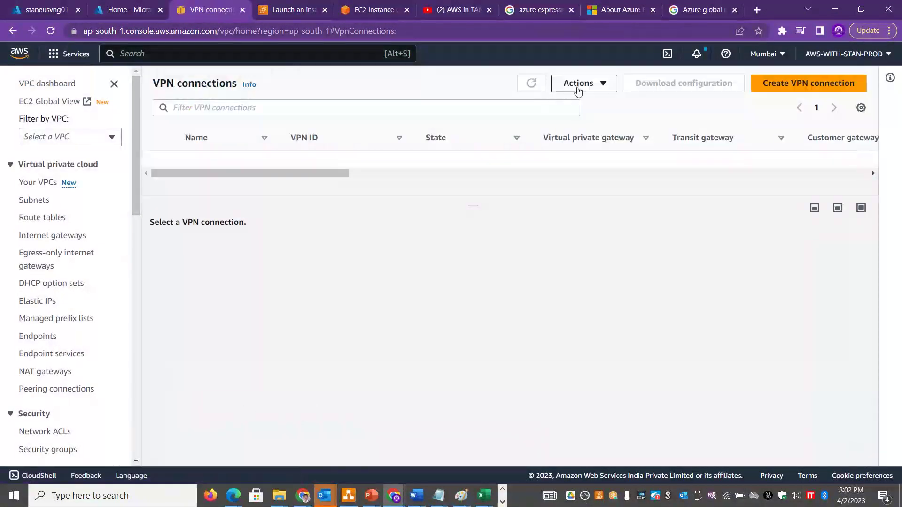
Check the local and remote IPv4 network CIDRs in the AWS2AZURES2SVPN connection options, then return to the VPN connections list
{"action": "left_click", "coordinate": [583, 83]}
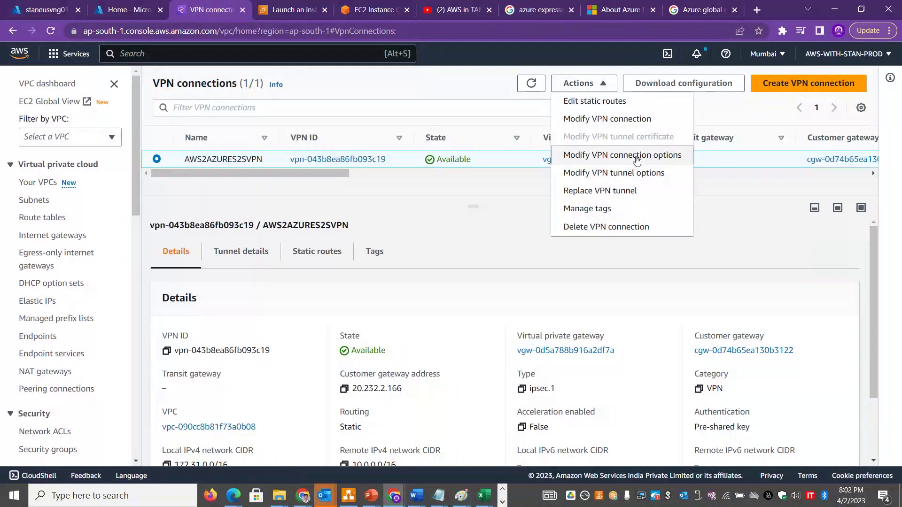
{"action": "left_click", "coordinate": [637, 160]}
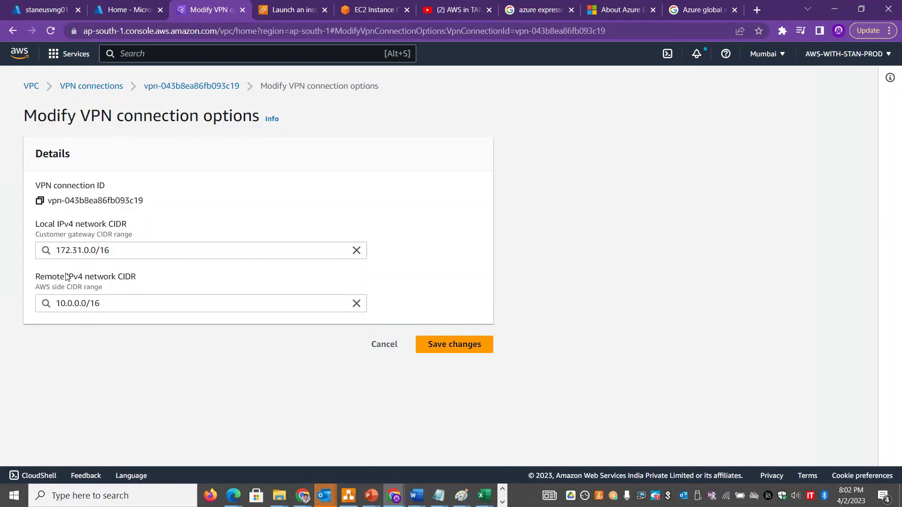
{"action": "left_click", "coordinate": [192, 87]}
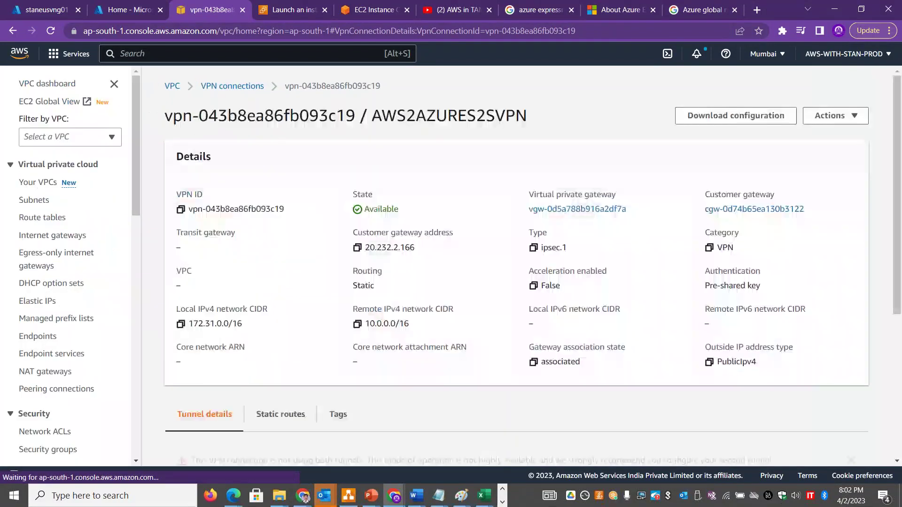
{"action": "left_click", "coordinate": [229, 86]}
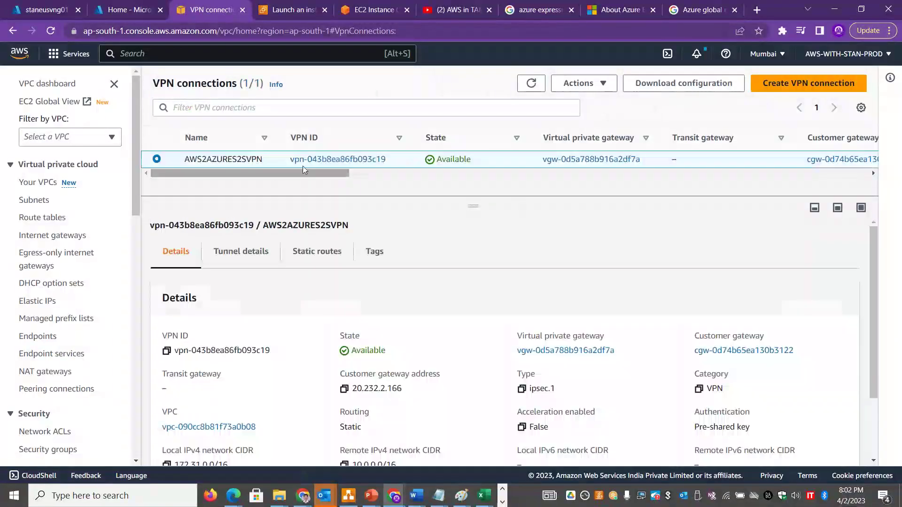
Review the VPN tunnel options of AWS2AZURES2SVPN for the tunnel with outside IP address 65.0.151.126
{"action": "left_click", "coordinate": [607, 84]}
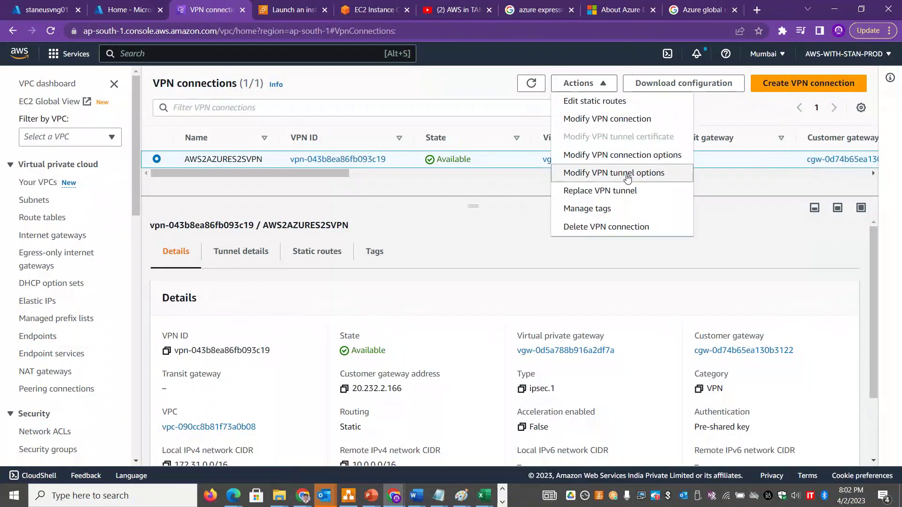
{"action": "left_click", "coordinate": [628, 175]}
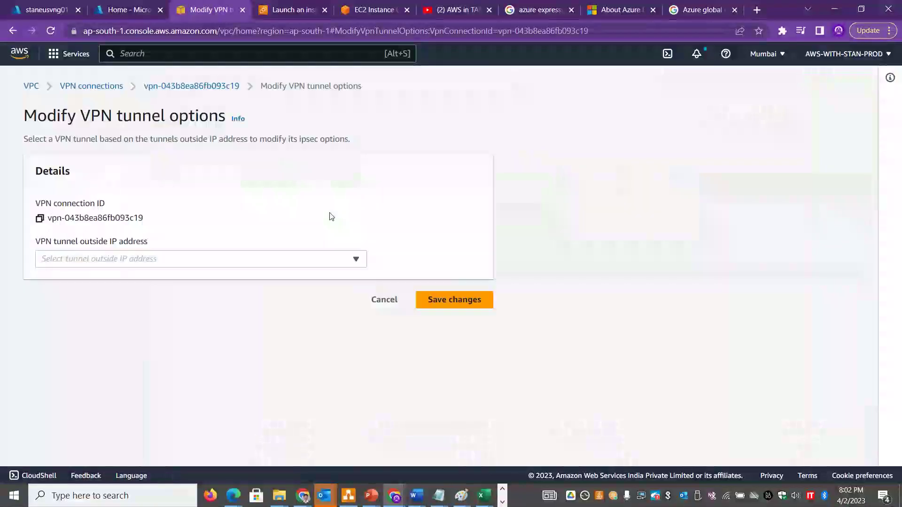
{"action": "left_click", "coordinate": [161, 264]}
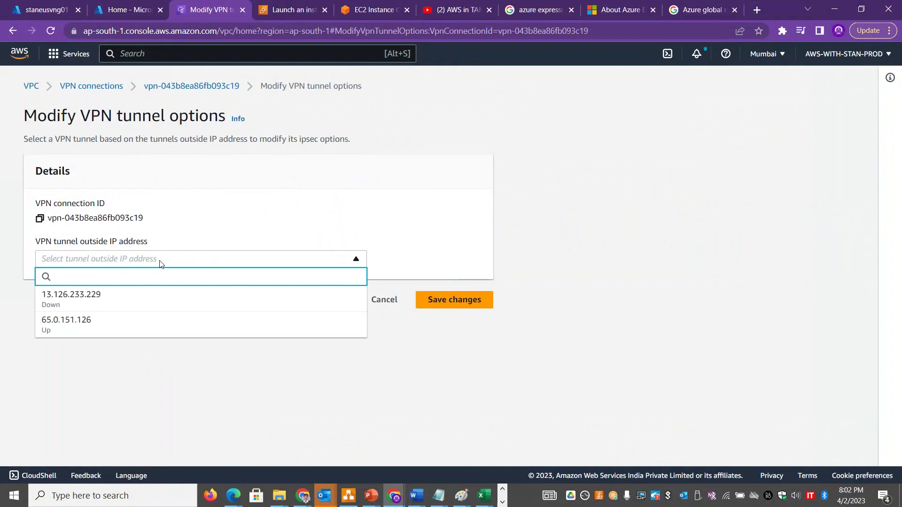
{"action": "left_click", "coordinate": [130, 325]}
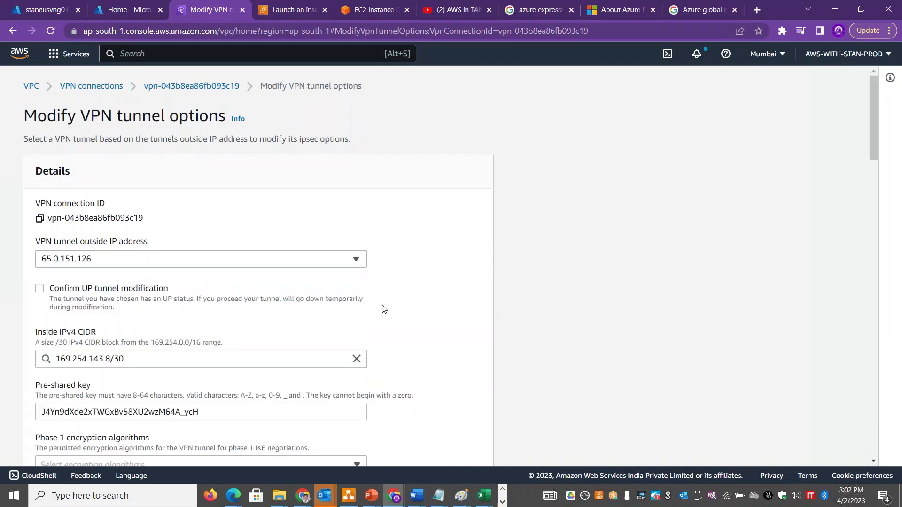
{"action": "mouse_move", "coordinate": [875, 125]}
{"action": "left_mouse_down"}
{"action": "mouse_move", "coordinate": [888, 335]}
{"action": "mouse_move", "coordinate": [882, 430]}
{"action": "mouse_move", "coordinate": [886, 123]}
{"action": "left_mouse_up"}
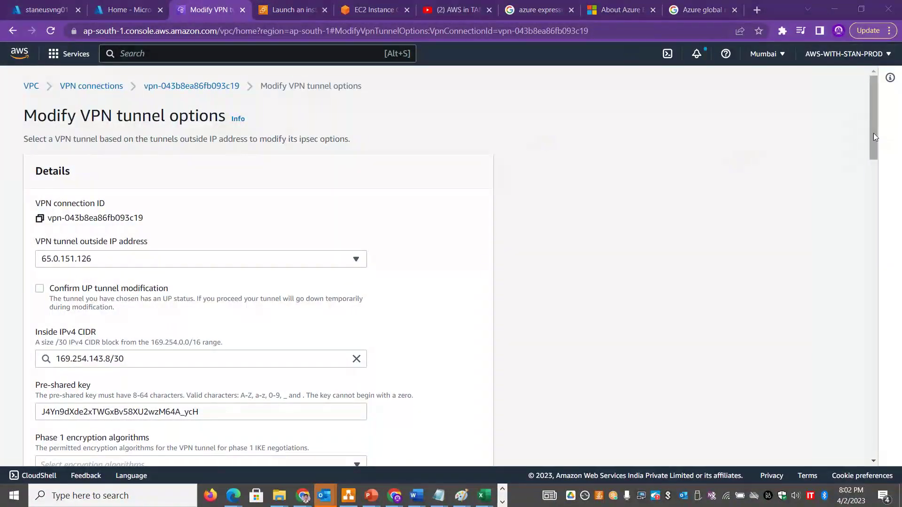
{"action": "scroll", "coordinate": [871, 211], "scroll_direction": "down", "scroll_amount": 20}
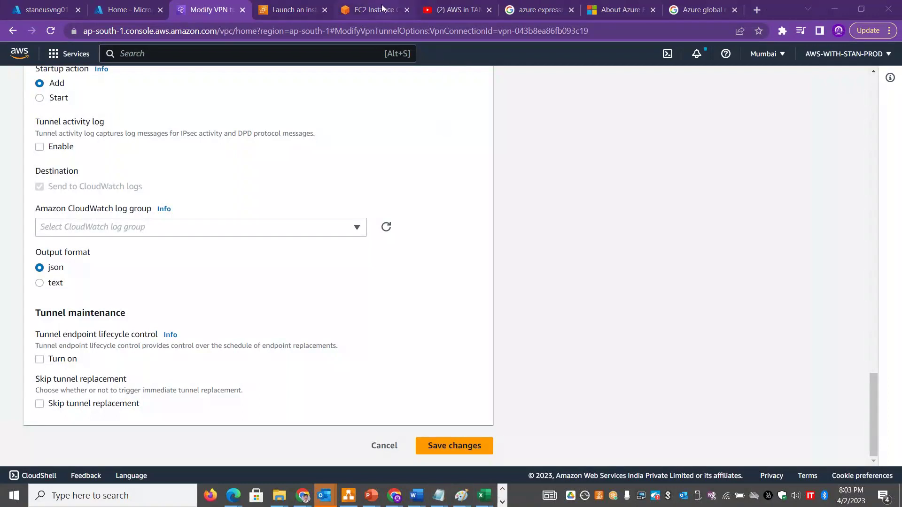
Ping 10.0.0.4 from the stanawsvm01 EC2 Instance Connect terminal
{"action": "left_click", "coordinate": [381, 11]}
{"action": "type", "text": "ping 10.0.0.4"}
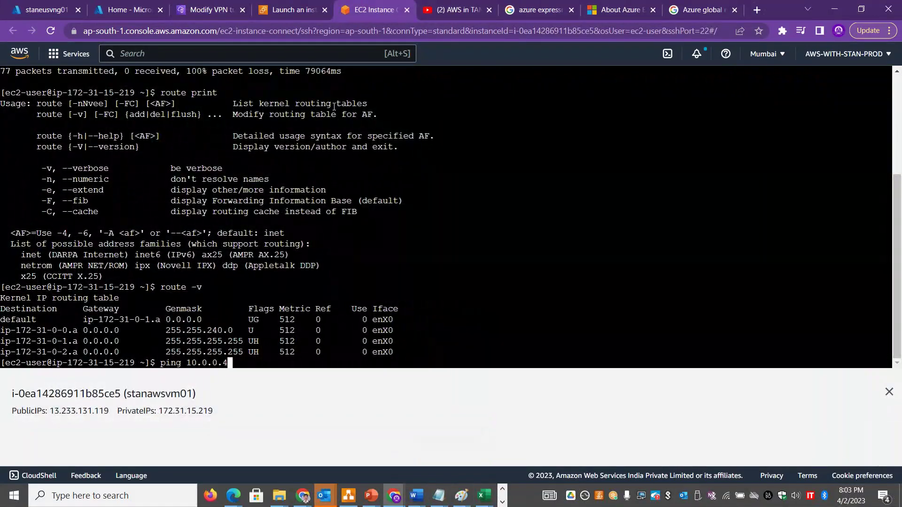
{"action": "key", "text": "Return"}
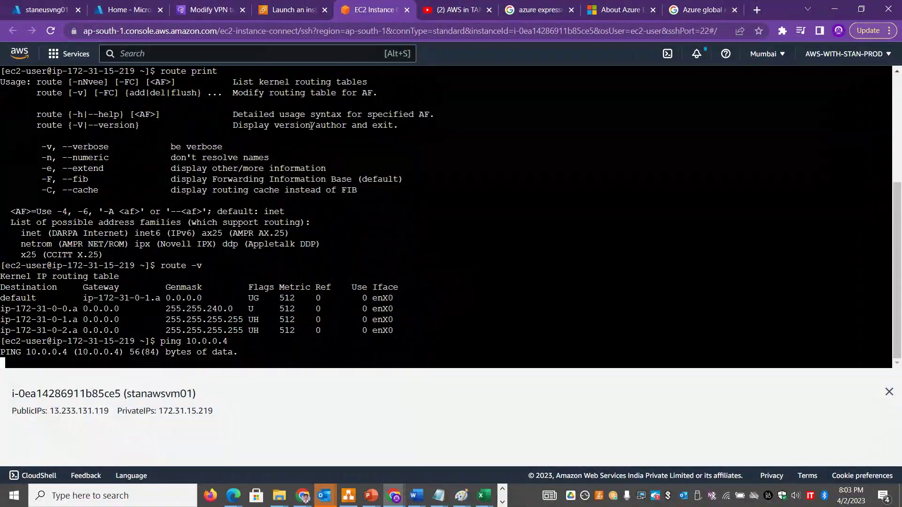
Switch to the 20.51.245.131 Remote Desktop session, check its running ping to 172.31.15.219 and move the connection bar off the browser tabs
{"action": "left_click", "coordinate": [503, 503]}
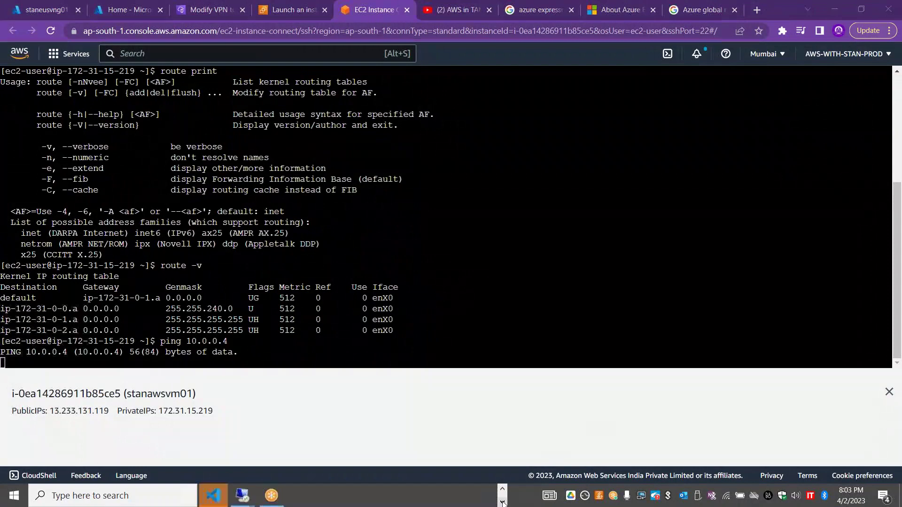
{"action": "mouse_move", "coordinate": [242, 496]}
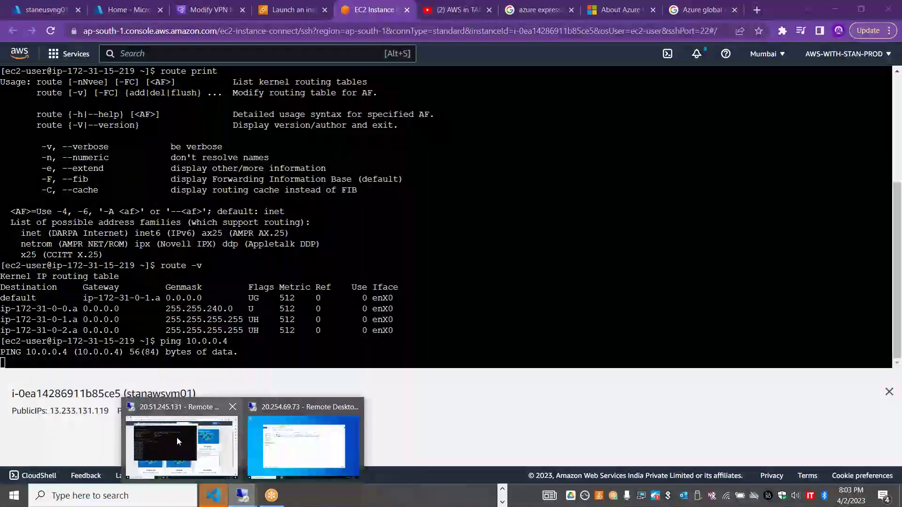
{"action": "left_click", "coordinate": [177, 438]}
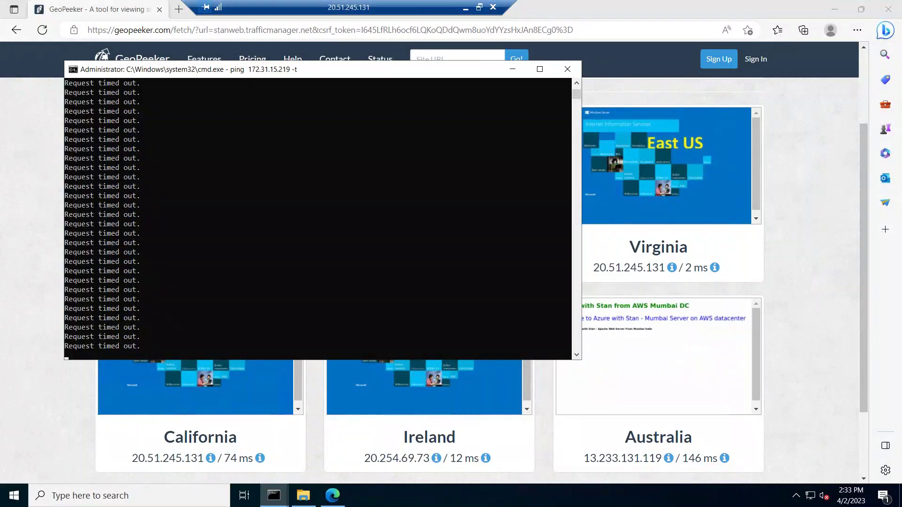
{"action": "mouse_move", "coordinate": [325, 7]}
{"action": "left_mouse_down"}
{"action": "mouse_move", "coordinate": [143, 7]}
{"action": "mouse_move", "coordinate": [600, 5]}
{"action": "left_mouse_up"}
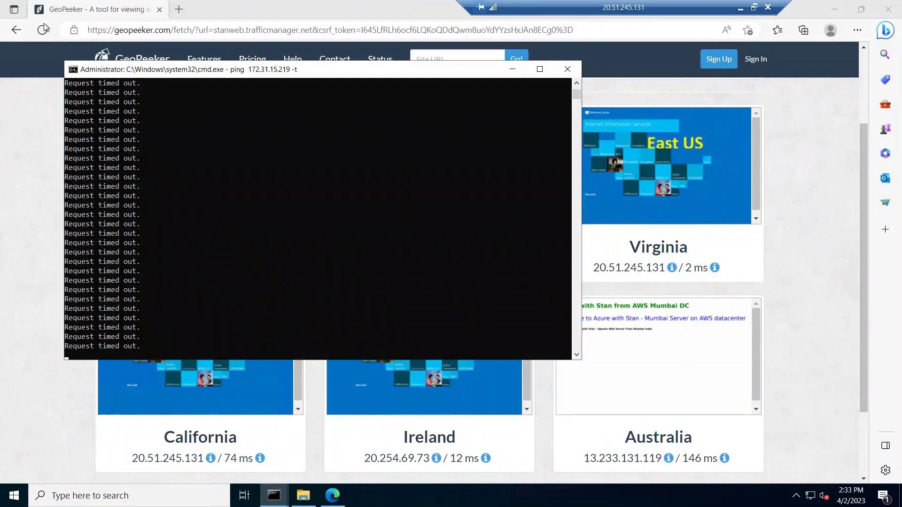
Browse to 172.31.15.219 in a new browser tab of the remote session, checking the address against the ping window
{"action": "left_click", "coordinate": [180, 9]}
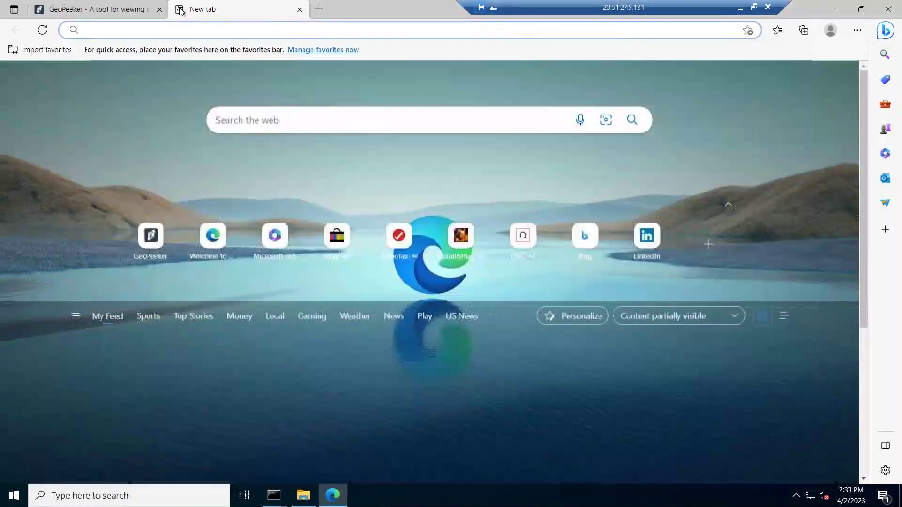
{"action": "type", "text": "172."}
{"action": "key", "text": "BackSpace"}
{"action": "type", "text": "."}
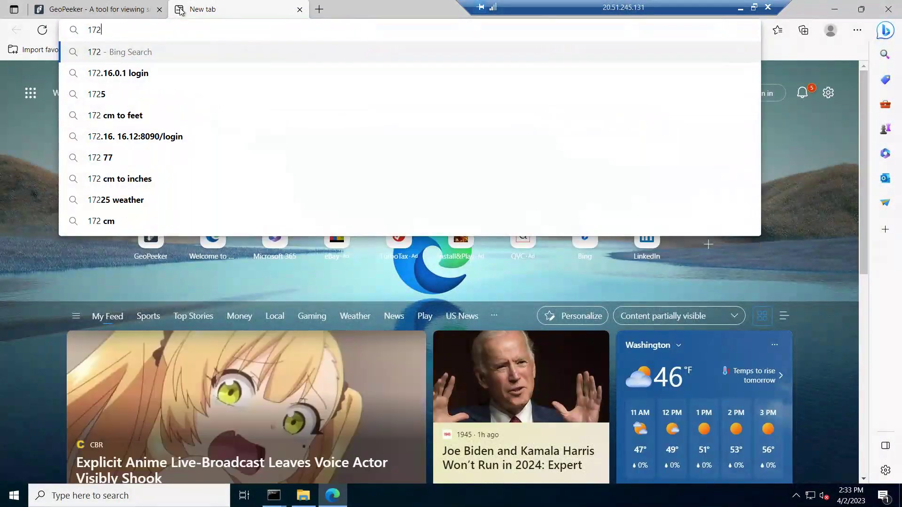
{"action": "left_click", "coordinate": [274, 496]}
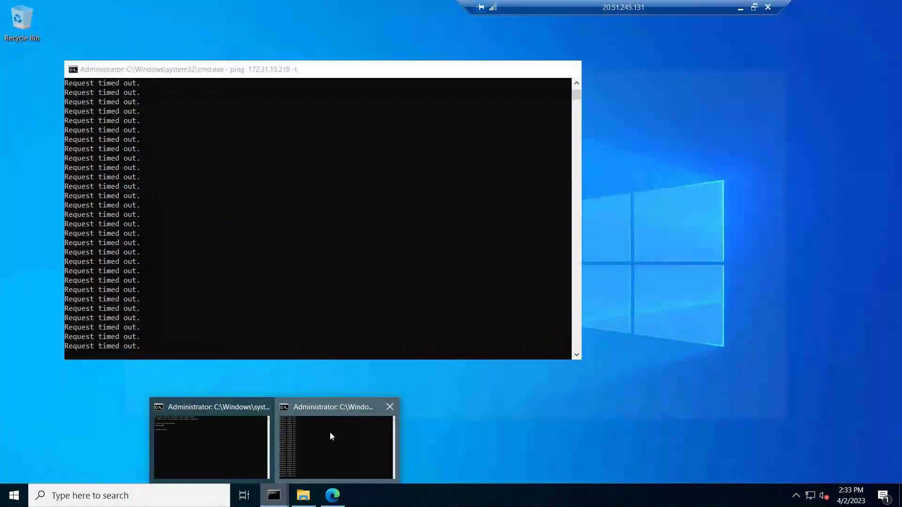
{"action": "left_click", "coordinate": [330, 433]}
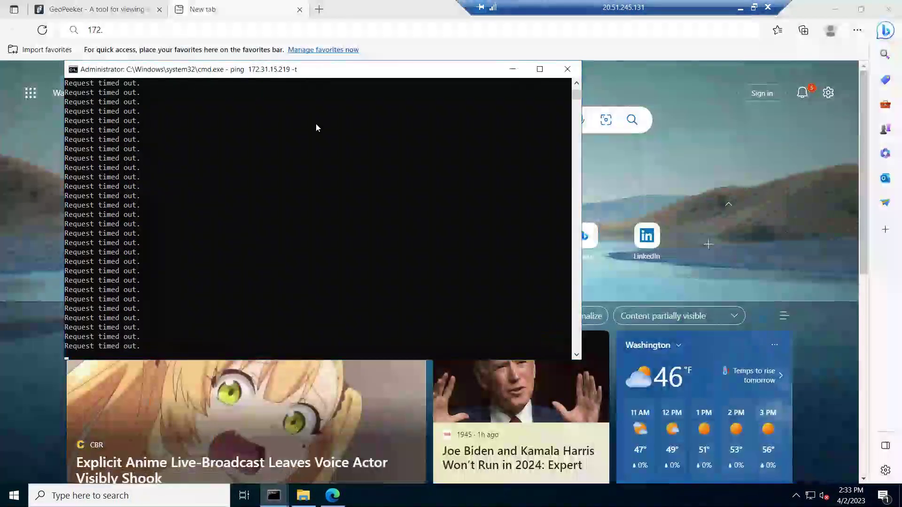
{"action": "left_click", "coordinate": [155, 29]}
{"action": "type", "text": "31.1"}
{"action": "type", "text": "5.219"}
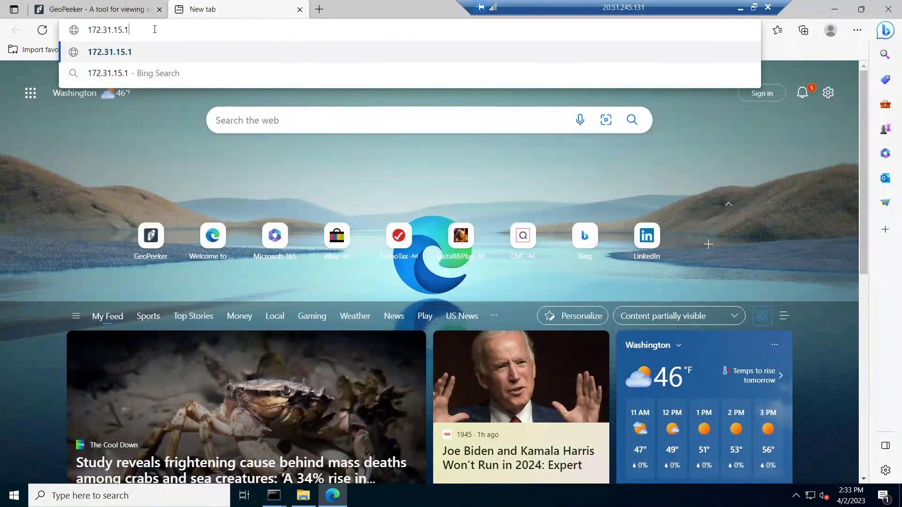
{"action": "key", "text": "Return"}
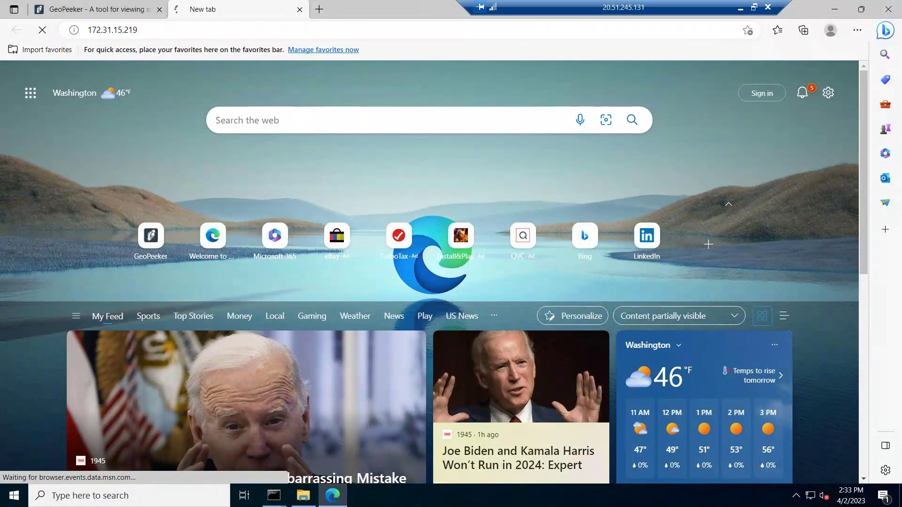
Check the continuous ping window in the remote session again, then minimize the session
{"action": "mouse_move", "coordinate": [284, 491]}
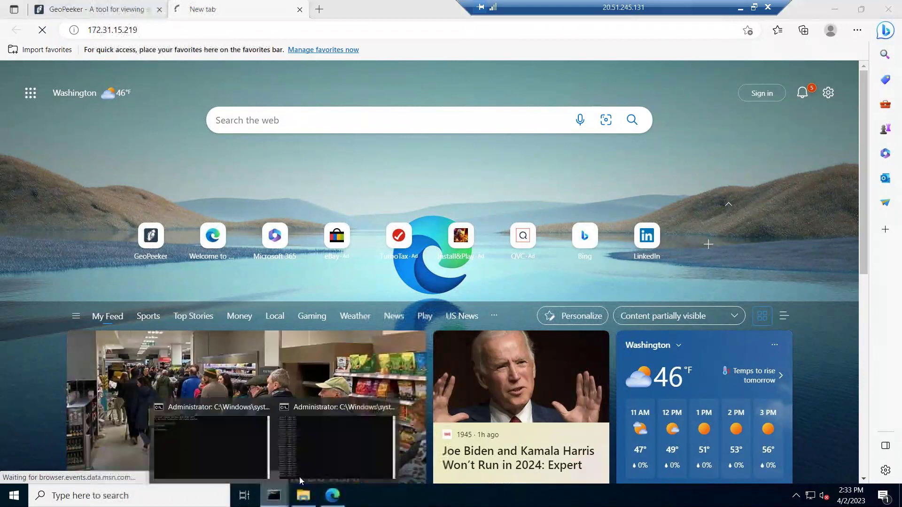
{"action": "left_click", "coordinate": [221, 432]}
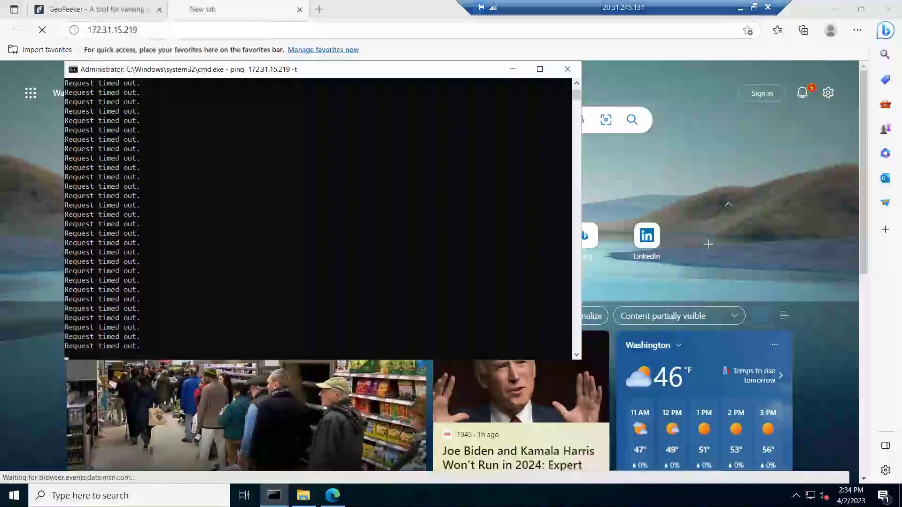
{"action": "left_click", "coordinate": [741, 7]}
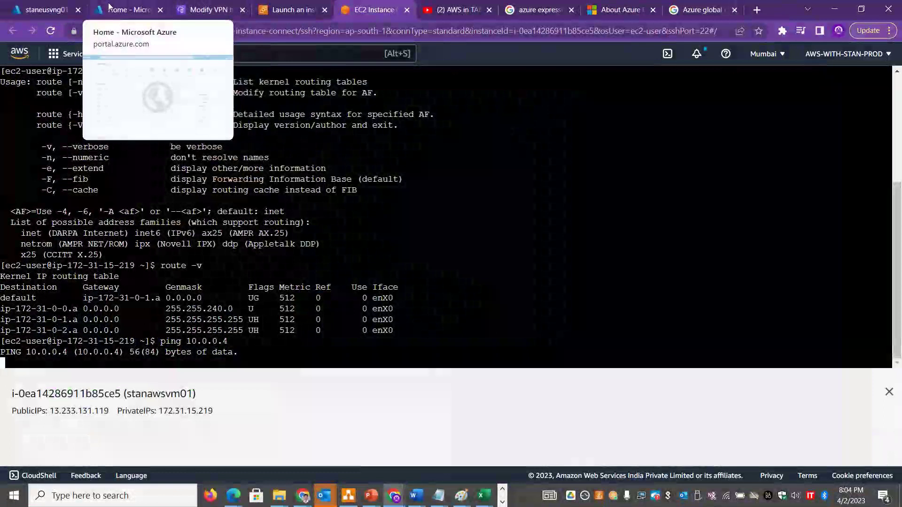
Leave the tunnel options page without saving and check the tunnel states of AWS2AZURES2SVPN from the VPN connections list
{"action": "left_click", "coordinate": [207, 9]}
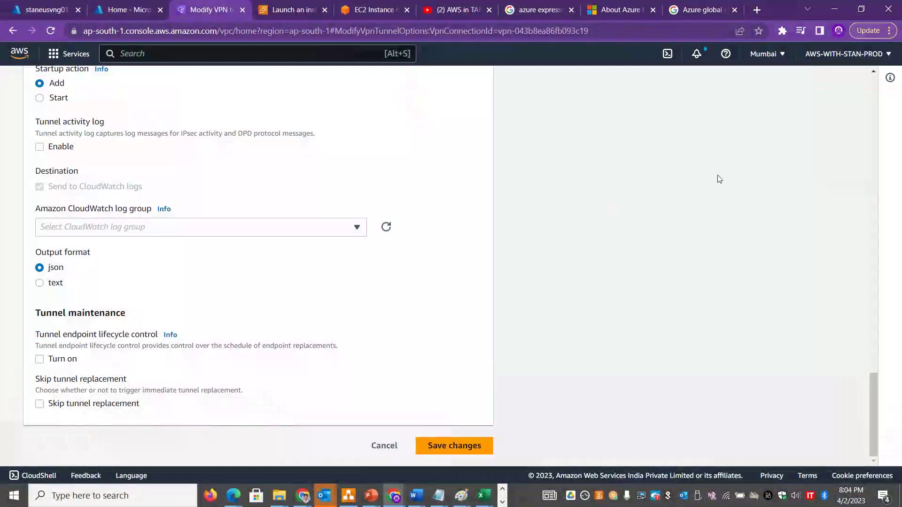
{"action": "left_click_drag", "start_coordinate": [875, 74], "coordinate": [876, 75]}
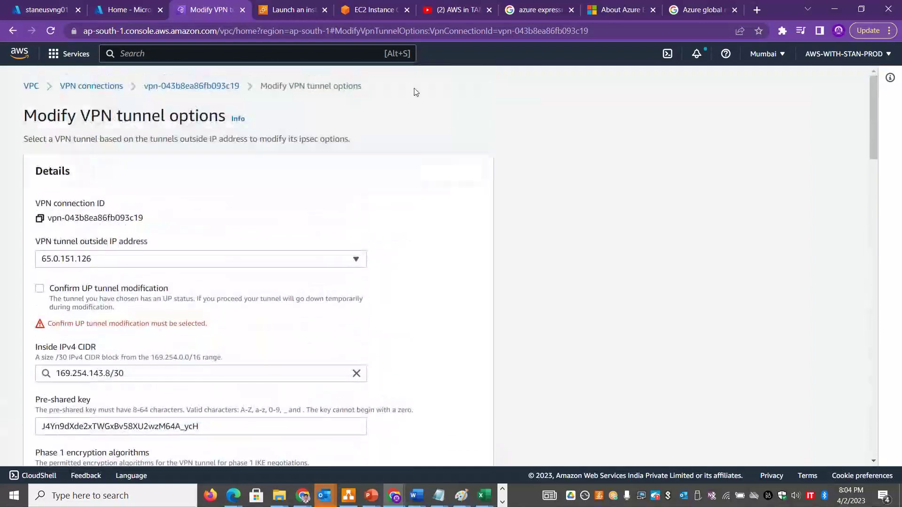
{"action": "left_click", "coordinate": [234, 86]}
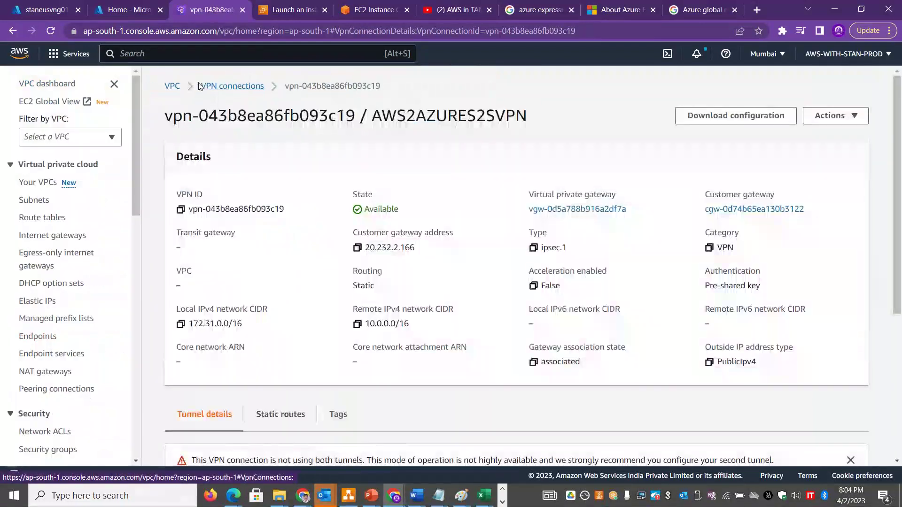
{"action": "left_click", "coordinate": [221, 86]}
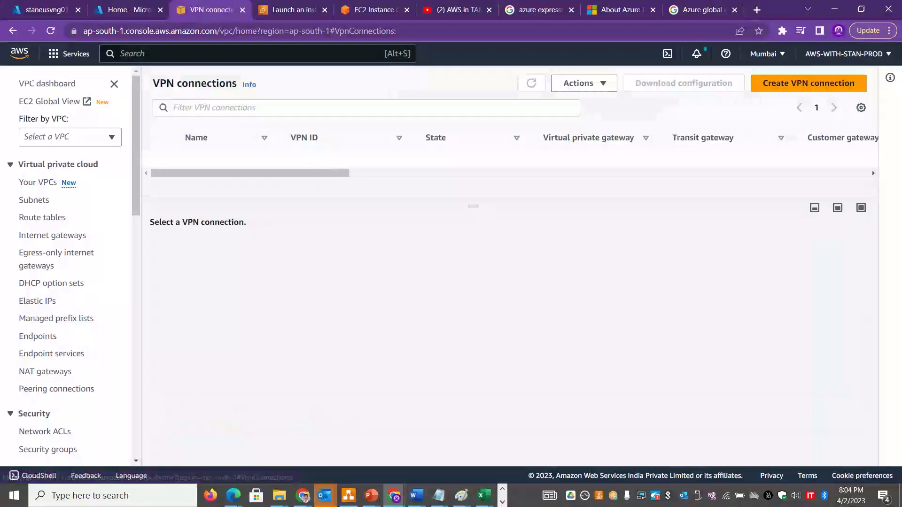
{"action": "left_click", "coordinate": [230, 259]}
{"action": "double_click", "coordinate": [567, 419]}
{"action": "left_click_drag", "start_coordinate": [406, 440], "coordinate": [474, 442]}
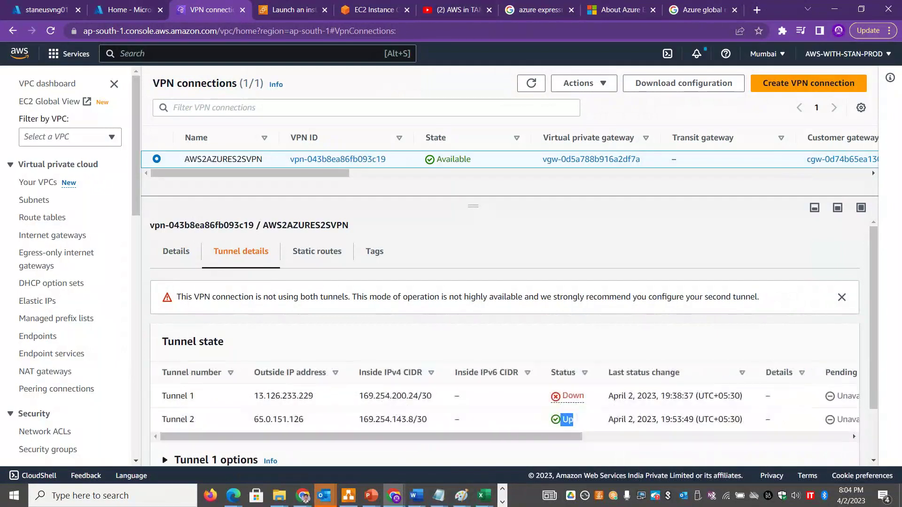
Switch to the Azure gateway staneusvng01, open VPN troubleshoot and select both the gateway and its azure2awss2svpn connection
{"action": "left_click", "coordinate": [41, 13]}
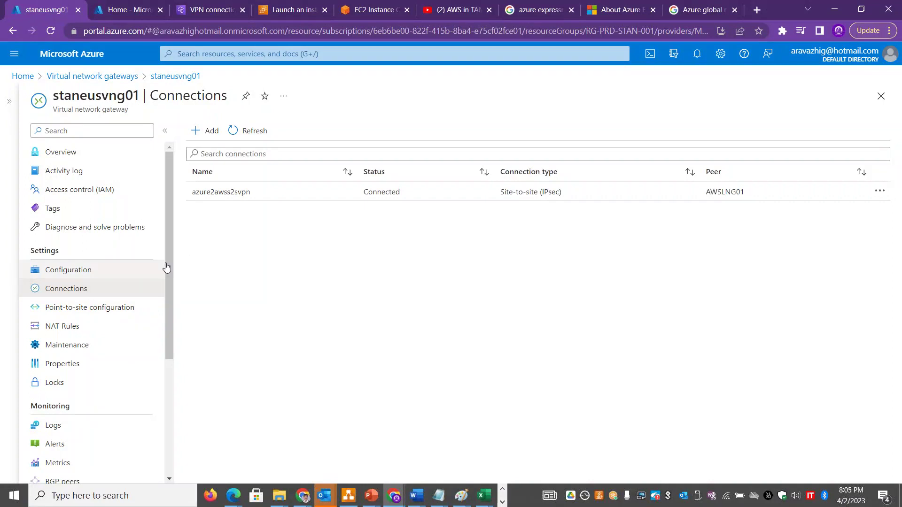
{"action": "left_click_drag", "start_coordinate": [172, 233], "coordinate": [171, 373]}
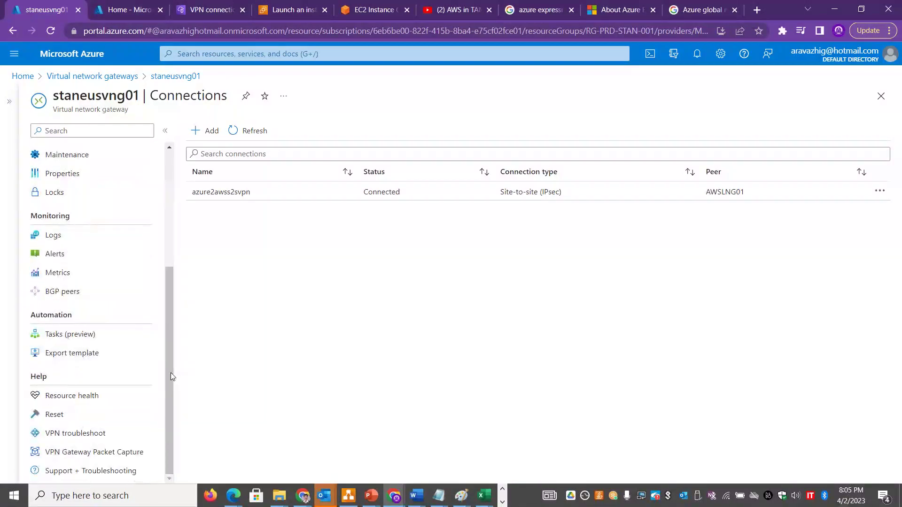
{"action": "left_click", "coordinate": [107, 437]}
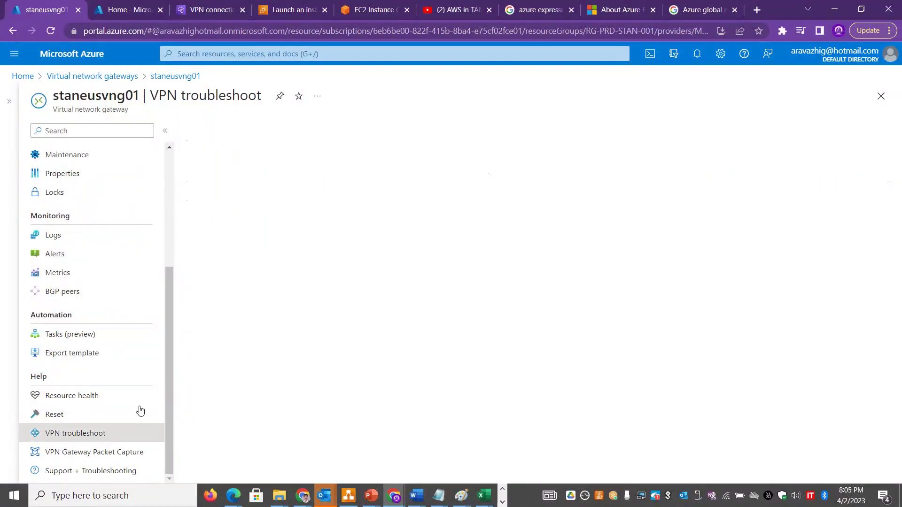
{"action": "left_click_drag", "start_coordinate": [169, 328], "coordinate": [168, 175]}
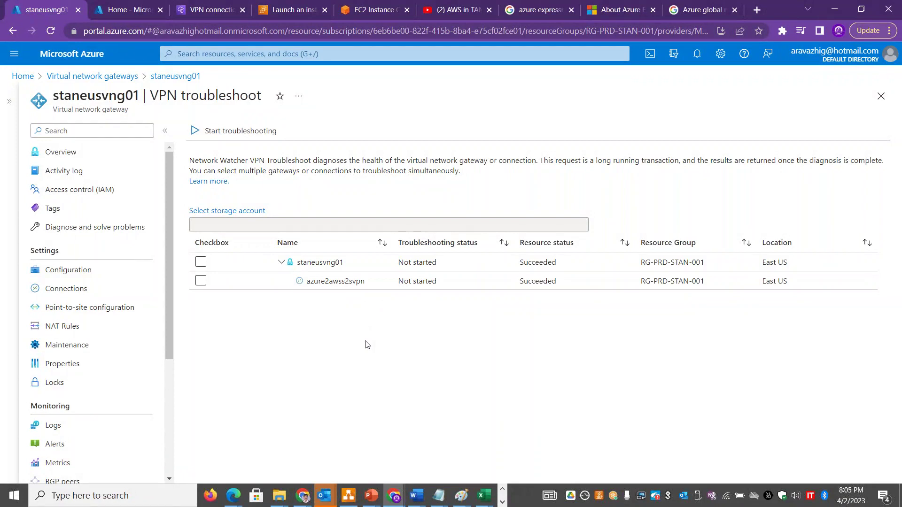
{"action": "left_click", "coordinate": [202, 263]}
{"action": "left_click", "coordinate": [201, 281]}
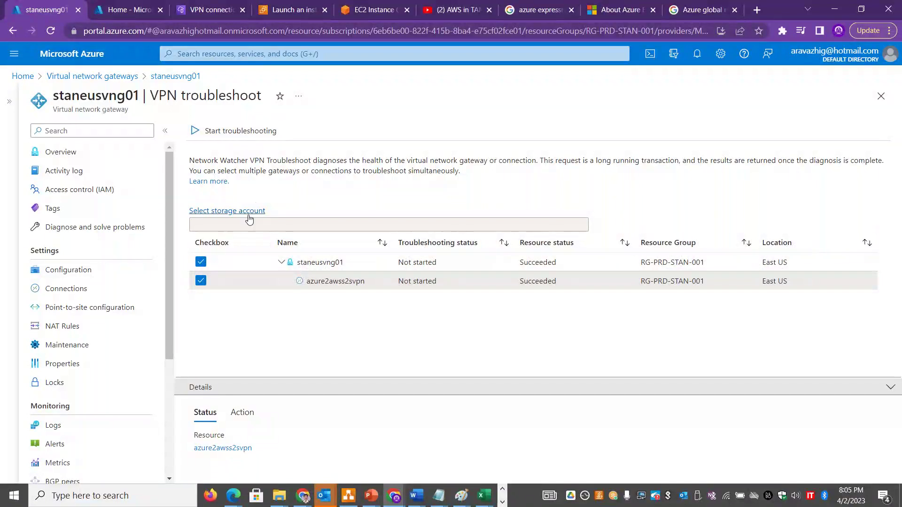
Choose storage account stanstglrseus01 for the troubleshooting output and create a container named vpnlogs with Container public access level
{"action": "left_click", "coordinate": [238, 211]}
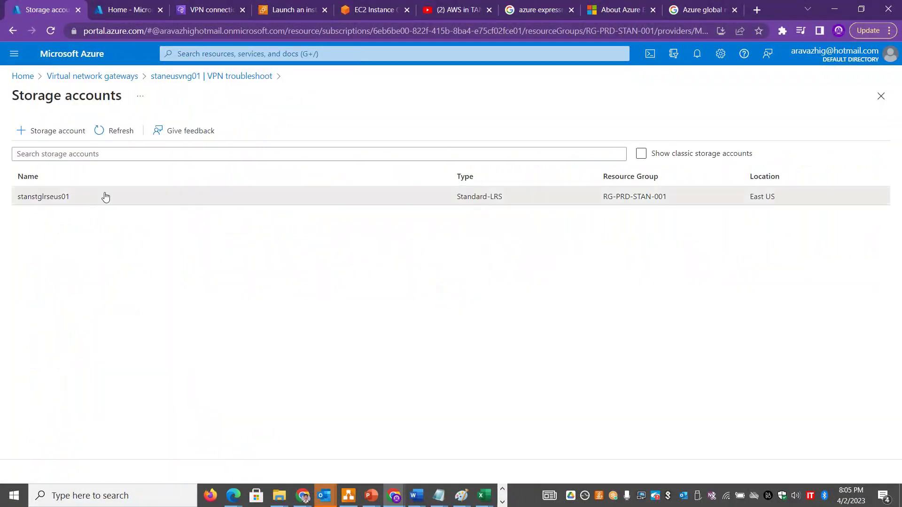
{"action": "left_click", "coordinate": [105, 195]}
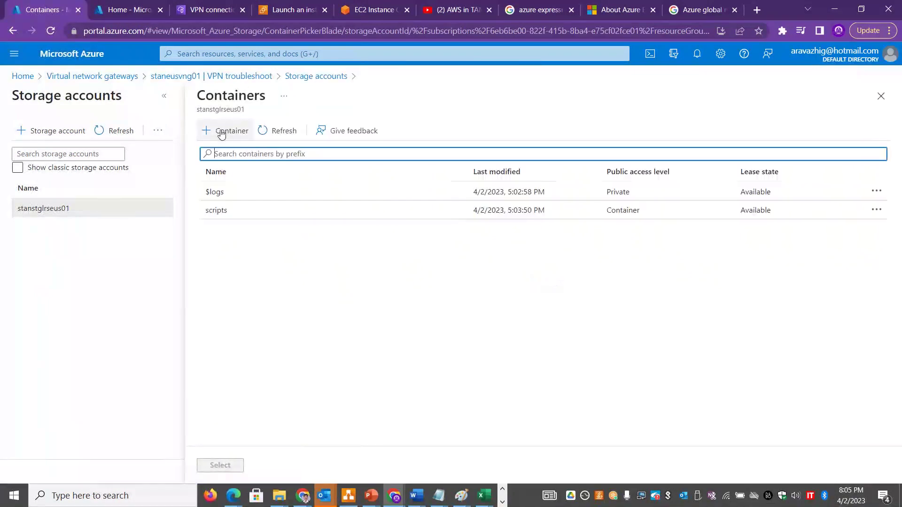
{"action": "left_click", "coordinate": [221, 131]}
{"action": "type", "text": "vpnlogs"}
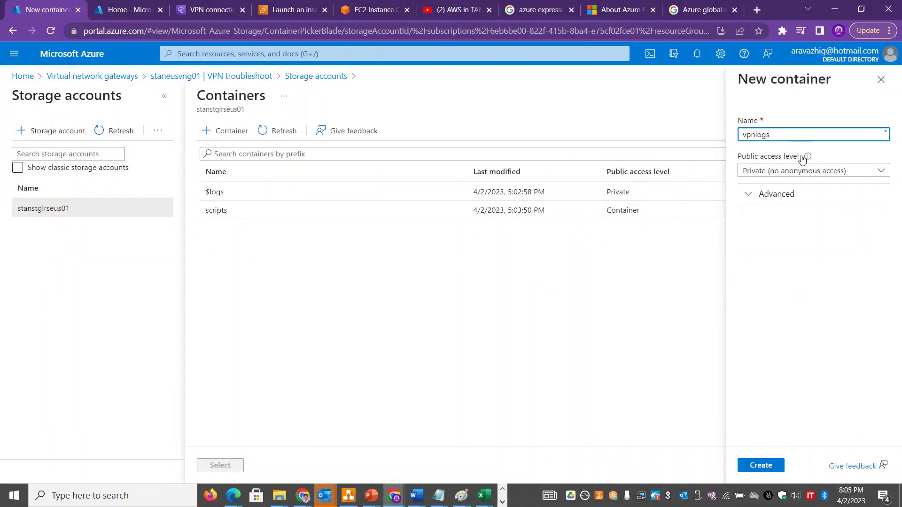
{"action": "left_click", "coordinate": [800, 173]}
{"action": "left_click", "coordinate": [713, 225]}
{"action": "left_click", "coordinate": [687, 465]}
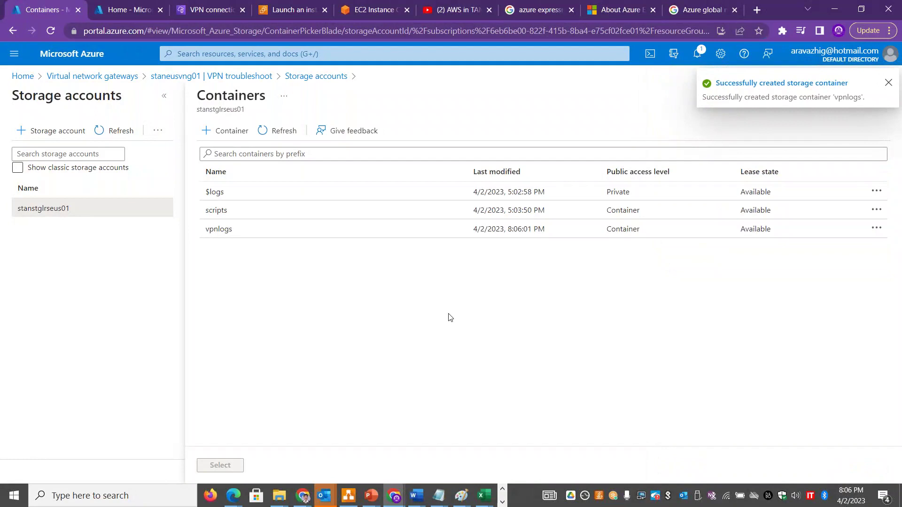
Select the vpnlogs container for the troubleshooting output and start VPN troubleshooting on the checked gateway and connection
{"action": "left_click", "coordinate": [248, 231]}
{"action": "left_click", "coordinate": [221, 465]}
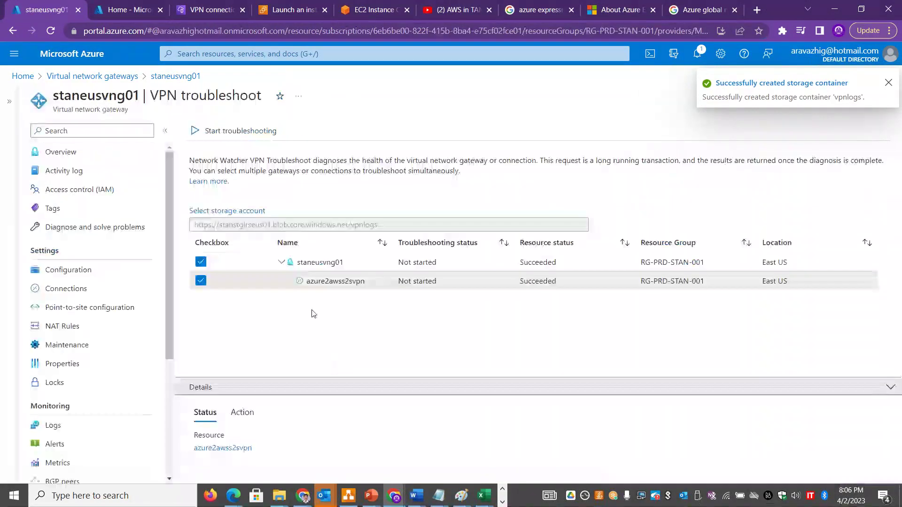
{"action": "left_click", "coordinate": [222, 133]}
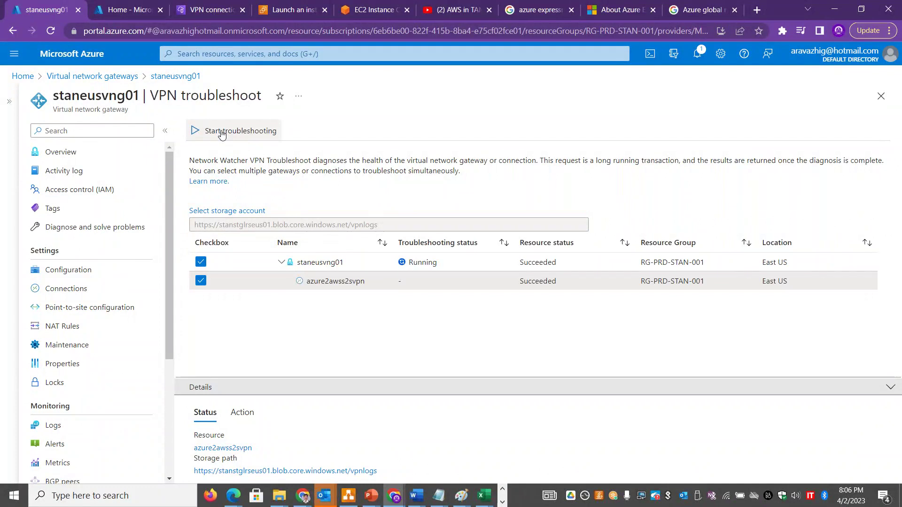
Review the troubleshooting run's action and status details for the connection and staneusvng01, staying on the VPN troubleshoot page
{"action": "left_click", "coordinate": [237, 417]}
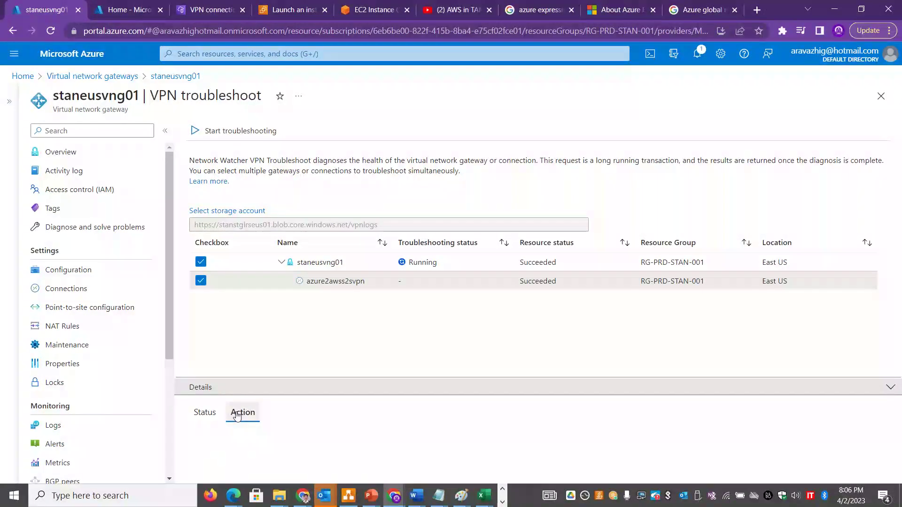
{"action": "left_click", "coordinate": [204, 414]}
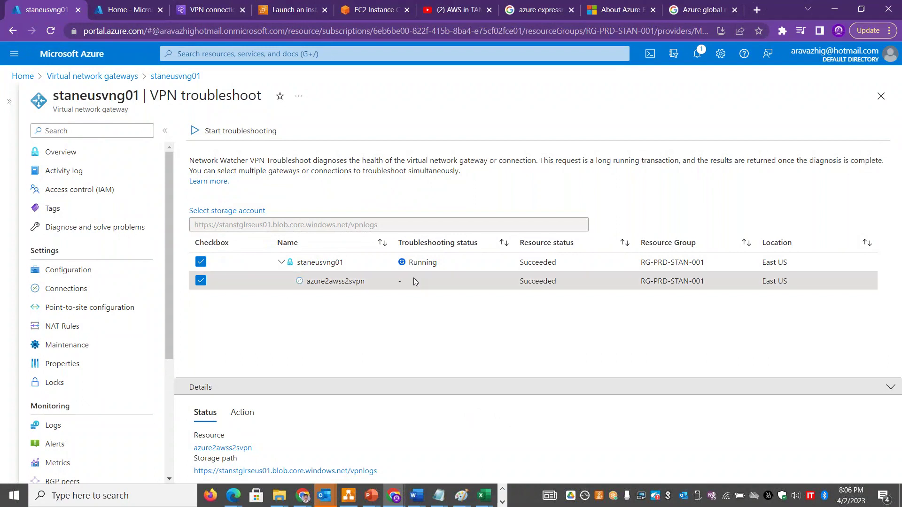
{"action": "double_click", "coordinate": [422, 262]}
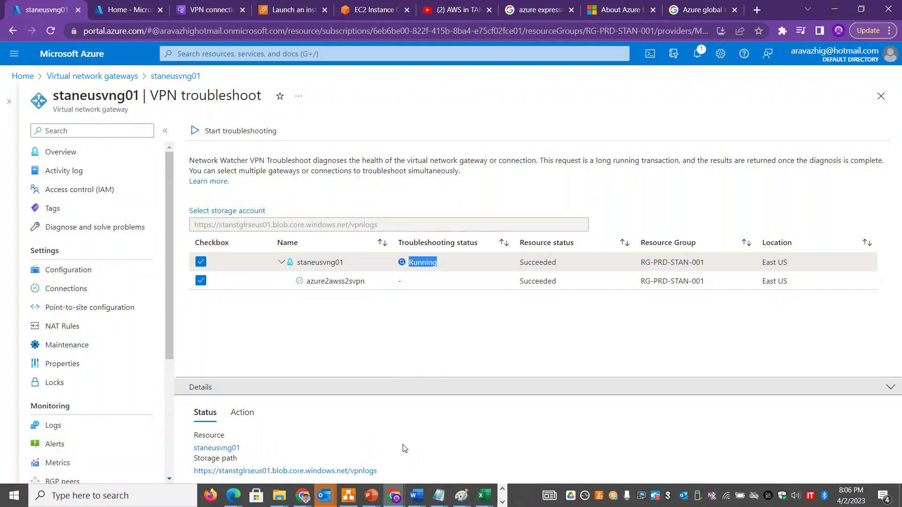
{"action": "left_click", "coordinate": [93, 294]}
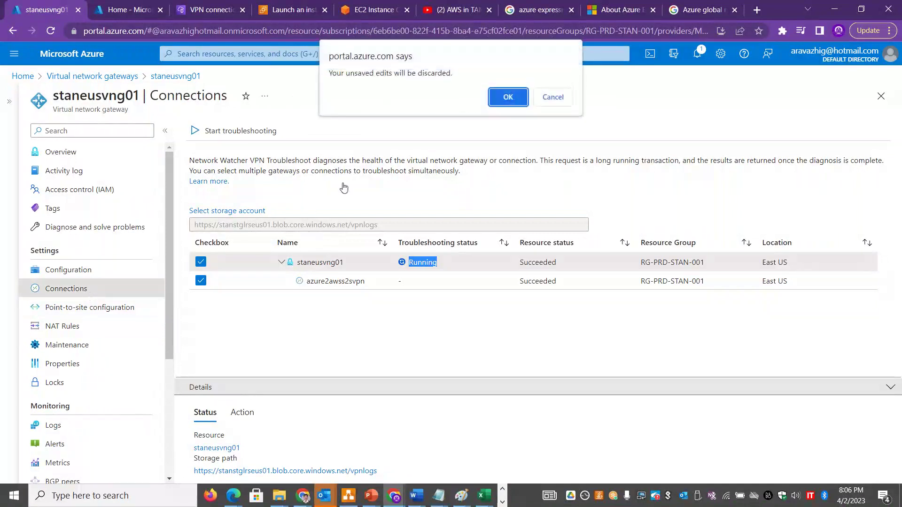
{"action": "left_click", "coordinate": [545, 99]}
Check the ping to 10.0.0.4 in the EC2 terminal and the continuous ping in remote session 20.51.245.131, then minimize the session
{"action": "left_click", "coordinate": [126, 9]}
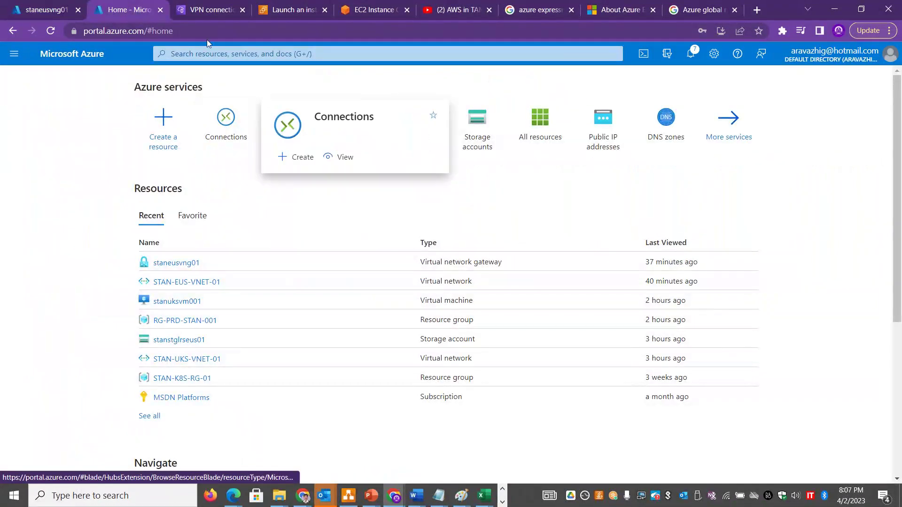
{"action": "left_click", "coordinate": [289, 12]}
{"action": "left_click", "coordinate": [372, 10]}
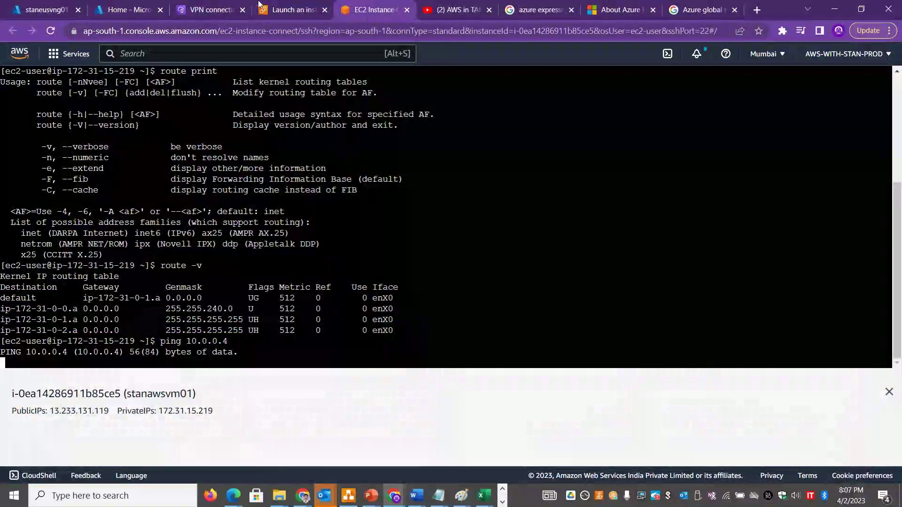
{"action": "left_click", "coordinate": [502, 502]}
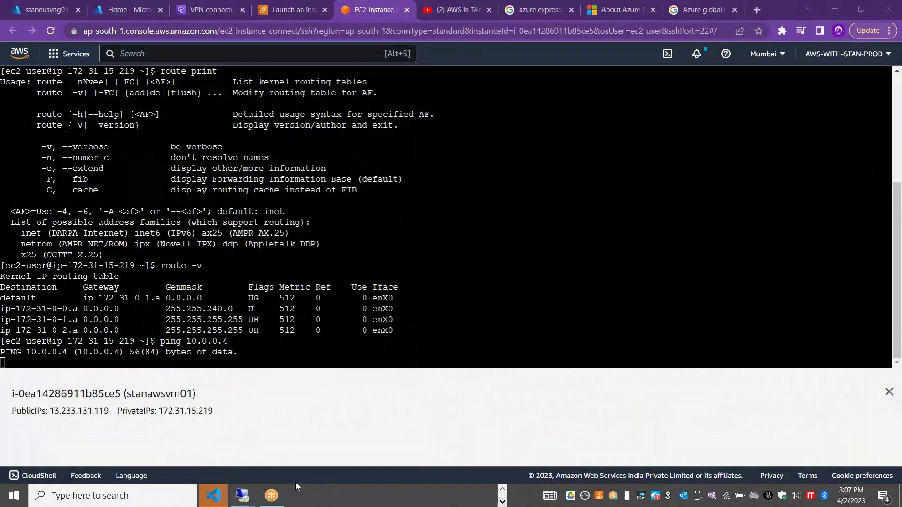
{"action": "mouse_move", "coordinate": [243, 502]}
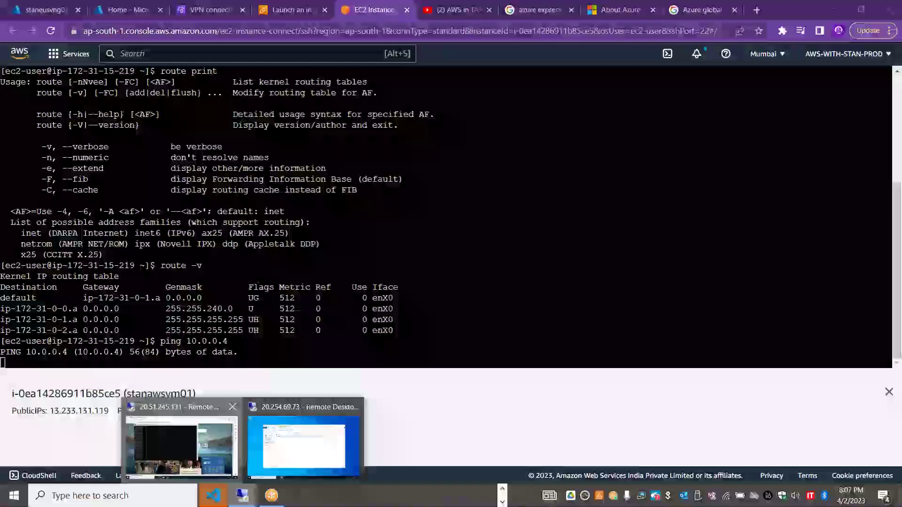
{"action": "left_click", "coordinate": [301, 432]}
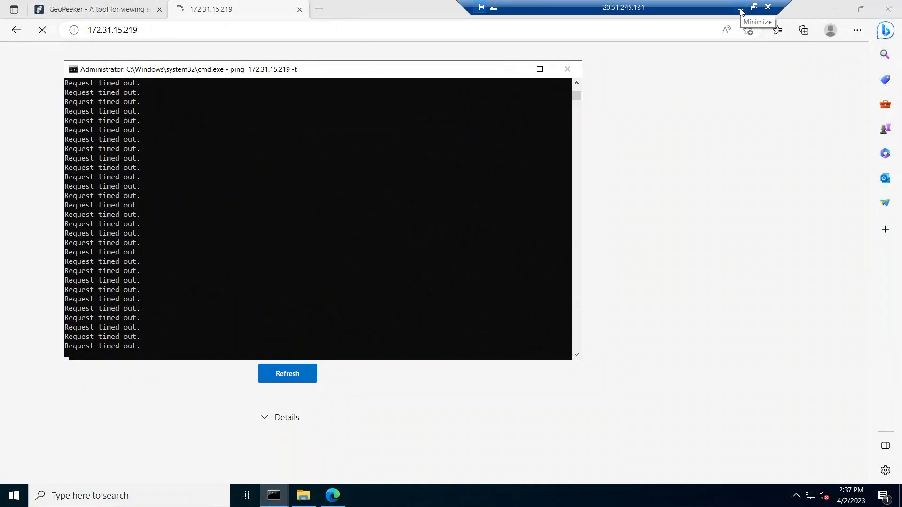
{"action": "left_click", "coordinate": [741, 10]}
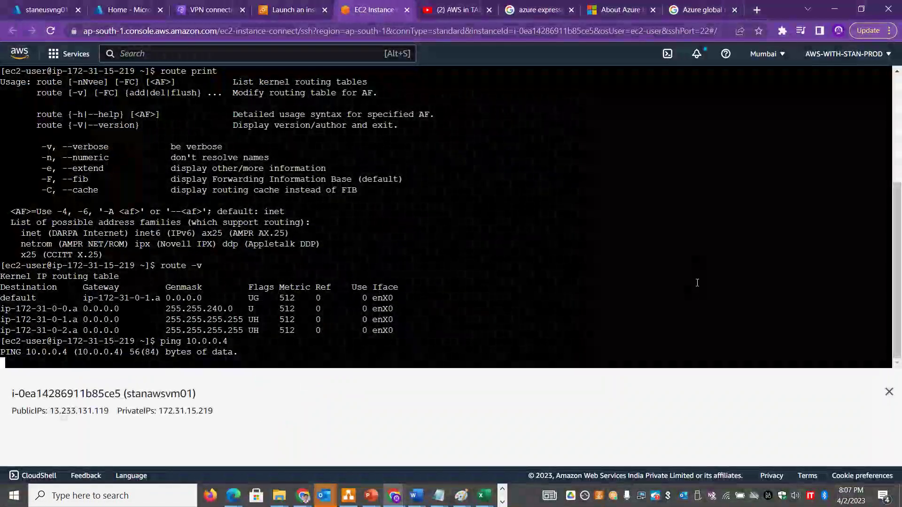
Switch to YouTube, open the DAY 17 Network day 6 PART 2 S2S VPN video and skim forward through the Azure gateway and connection setup
{"action": "left_click", "coordinate": [454, 13]}
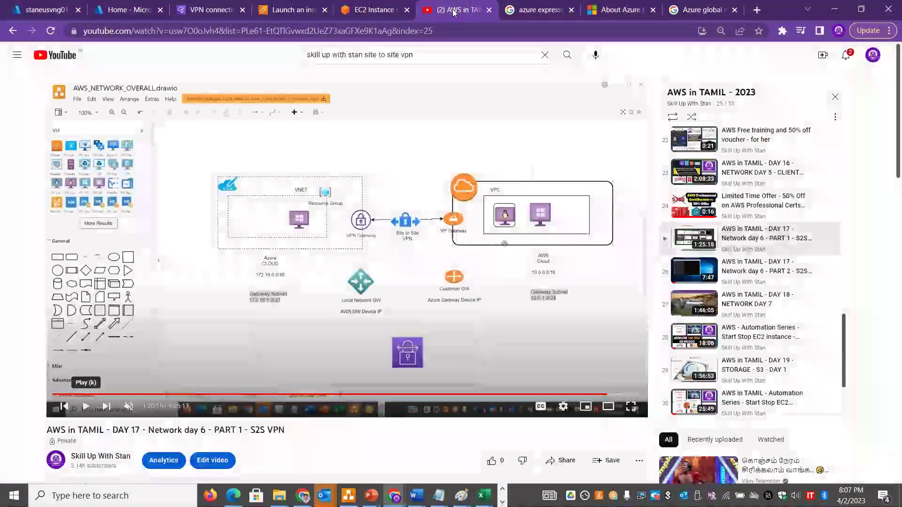
{"action": "left_click", "coordinate": [766, 271]}
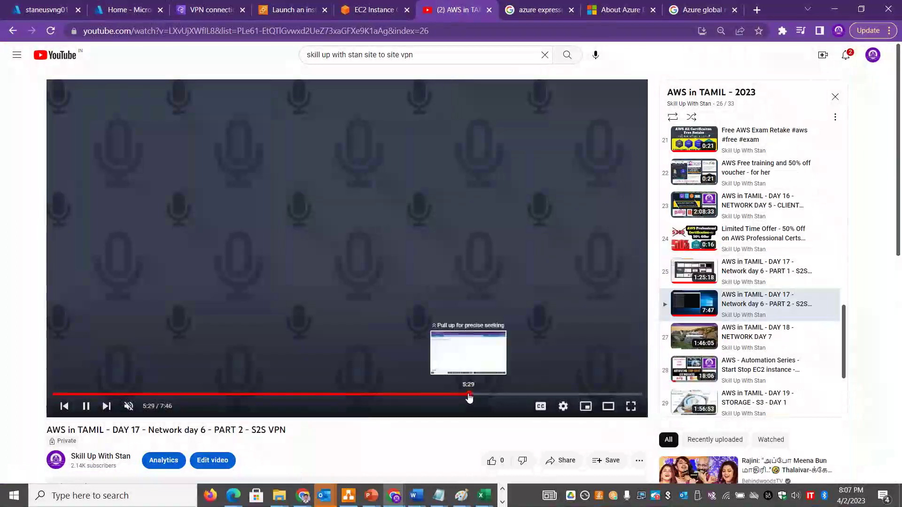
{"action": "left_click", "coordinate": [450, 395]}
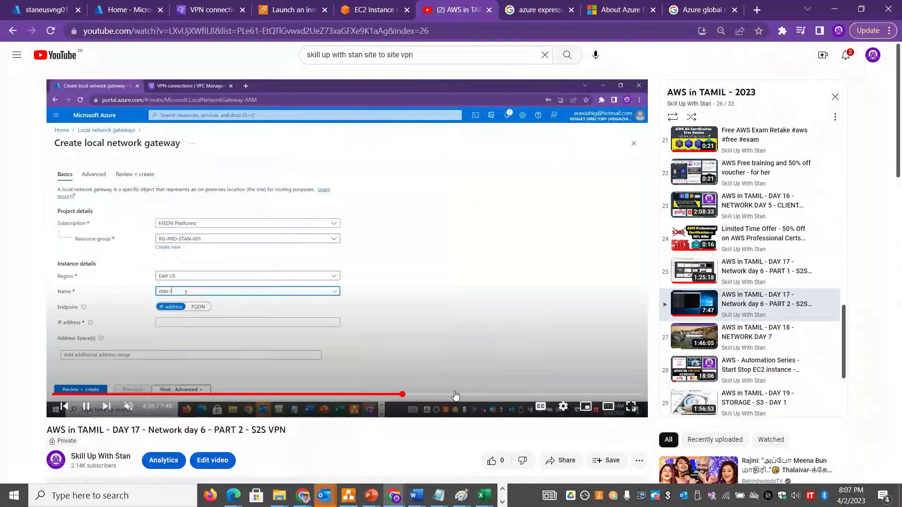
{"action": "left_click", "coordinate": [523, 395]}
{"action": "left_click", "coordinate": [559, 395]}
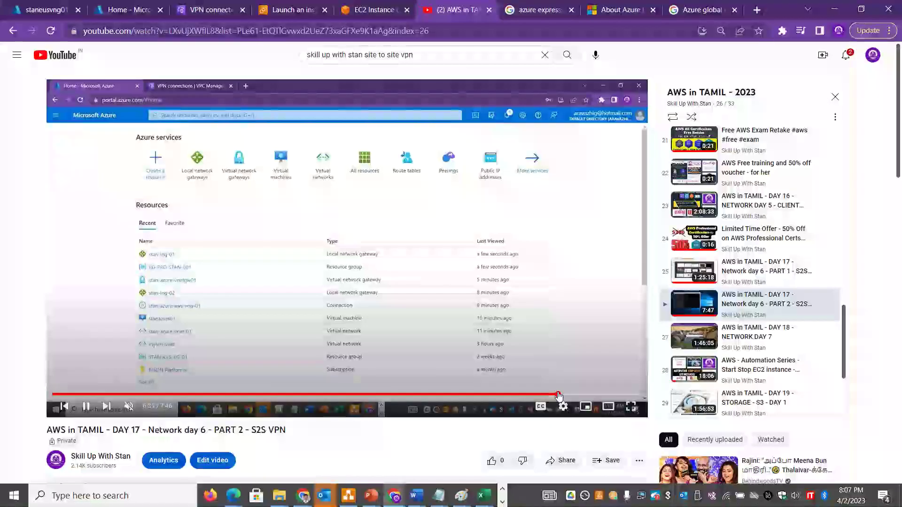
{"action": "left_click", "coordinate": [585, 394]}
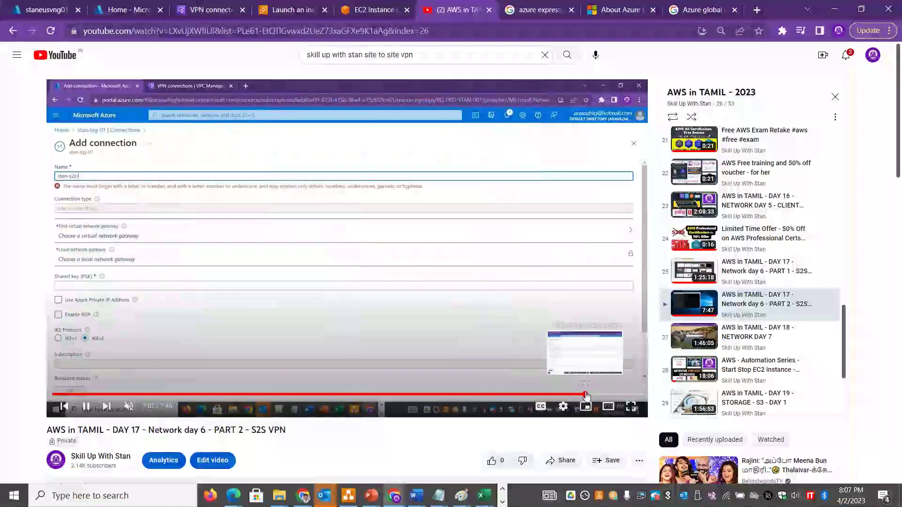
{"action": "left_click", "coordinate": [617, 395]}
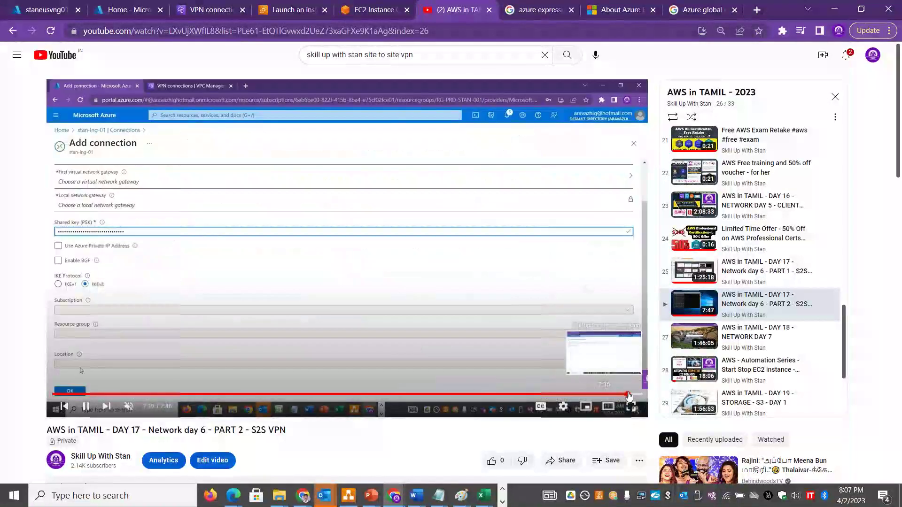
{"action": "left_click", "coordinate": [632, 395]}
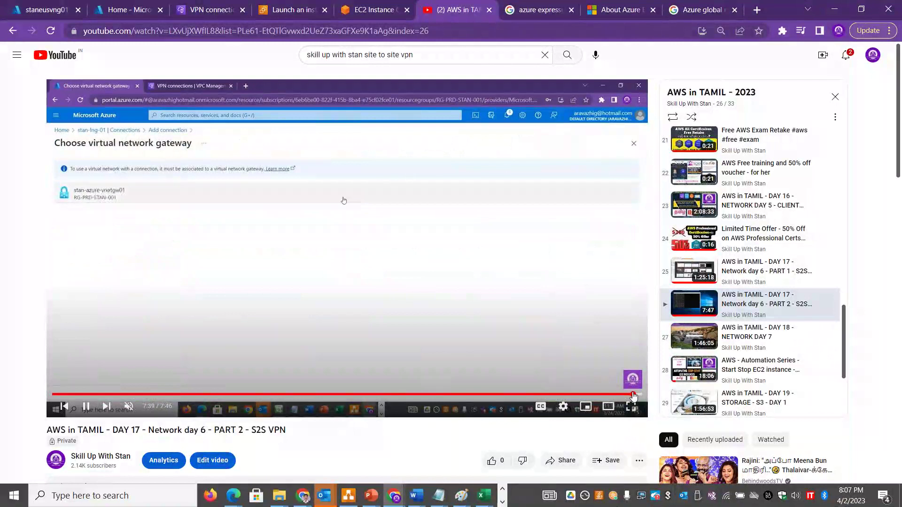
Skim back through the video past the local network gateway summary and ping test to the AWS tunnel details at 2:11
{"action": "left_click", "coordinate": [618, 395]}
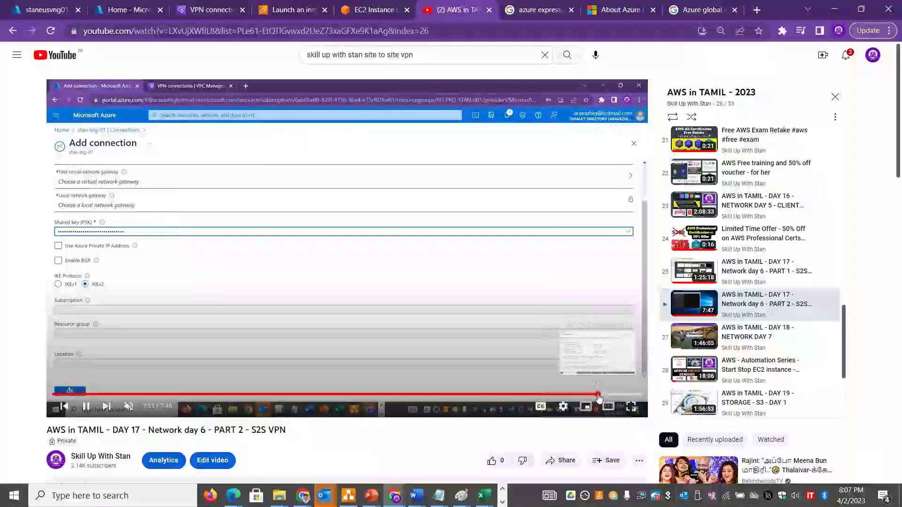
{"action": "left_click", "coordinate": [599, 395]}
{"action": "left_click", "coordinate": [585, 394]}
{"action": "left_click", "coordinate": [540, 394]}
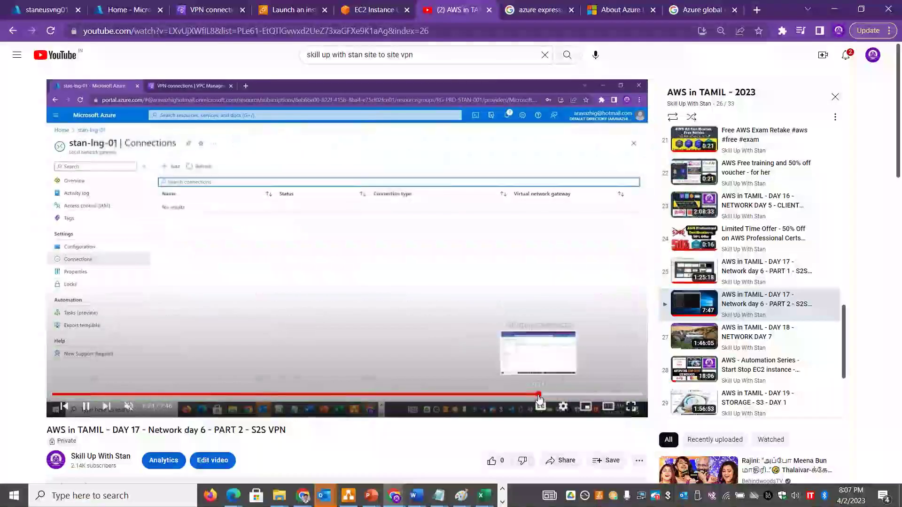
{"action": "left_click", "coordinate": [463, 395]}
{"action": "mouse_move", "coordinate": [463, 396]}
{"action": "left_mouse_down"}
{"action": "mouse_move", "coordinate": [403, 396]}
{"action": "mouse_move", "coordinate": [477, 396]}
{"action": "left_mouse_up"}
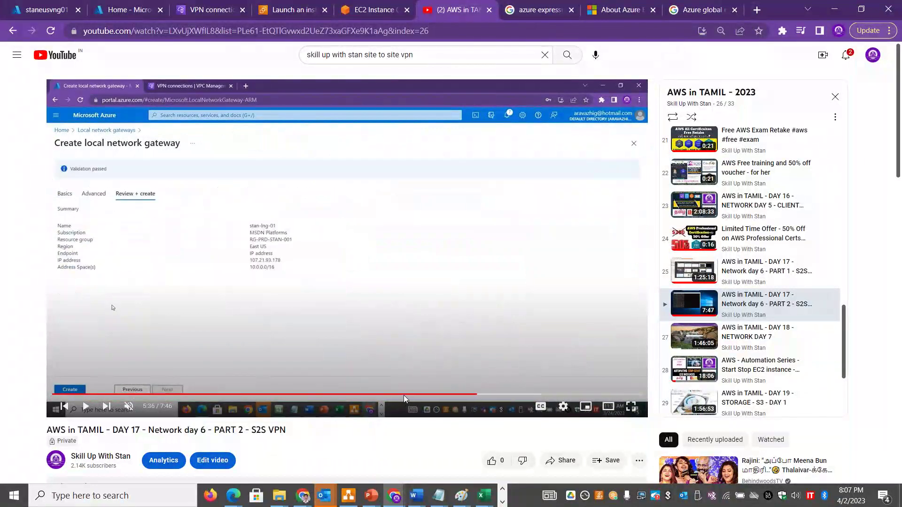
{"action": "left_click_drag", "start_coordinate": [404, 396], "coordinate": [266, 396]}
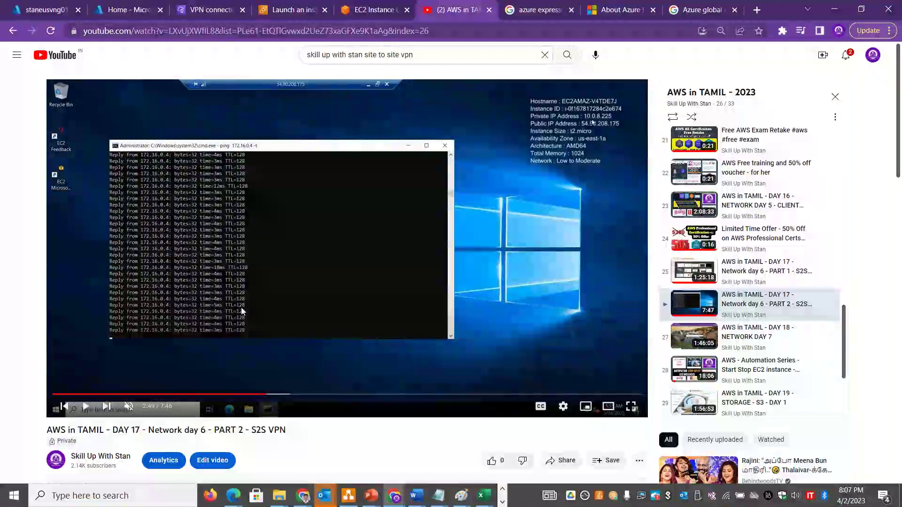
{"action": "left_click", "coordinate": [219, 396]}
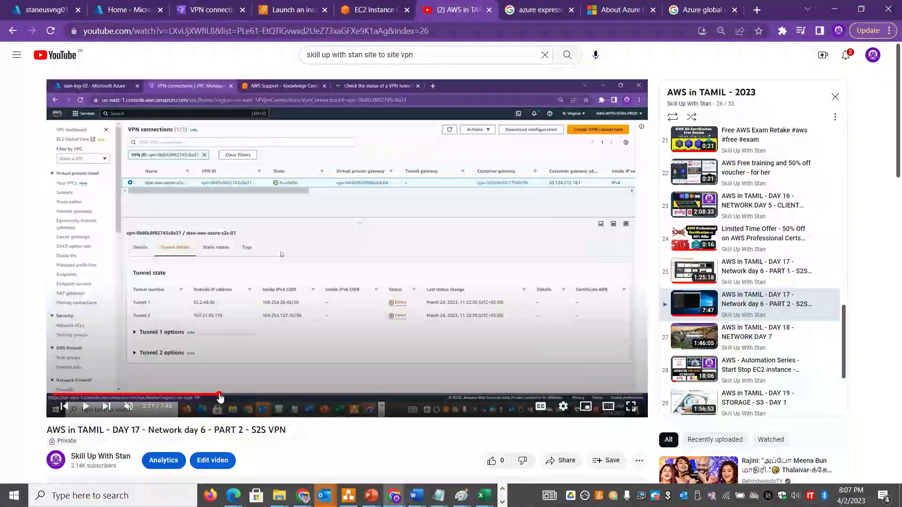